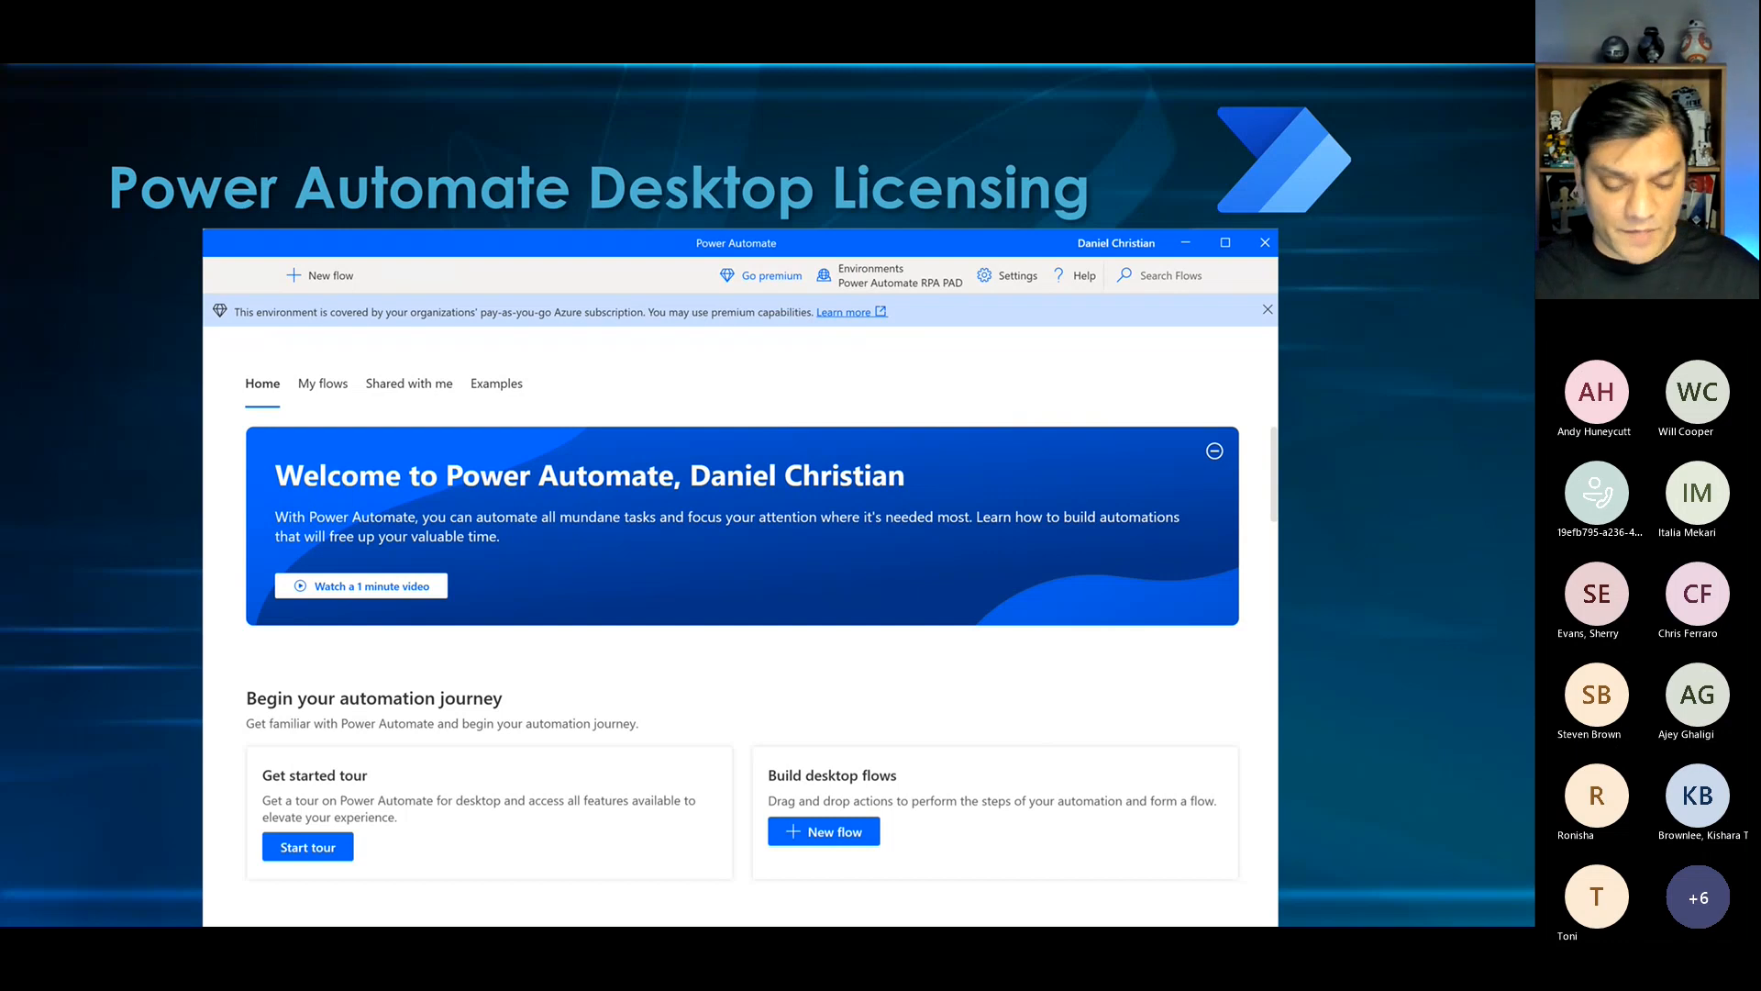
# Step: End the slide show and minimize the presentation, browser and Outlook windows to reach the desktop
pyautogui.press('Escape')
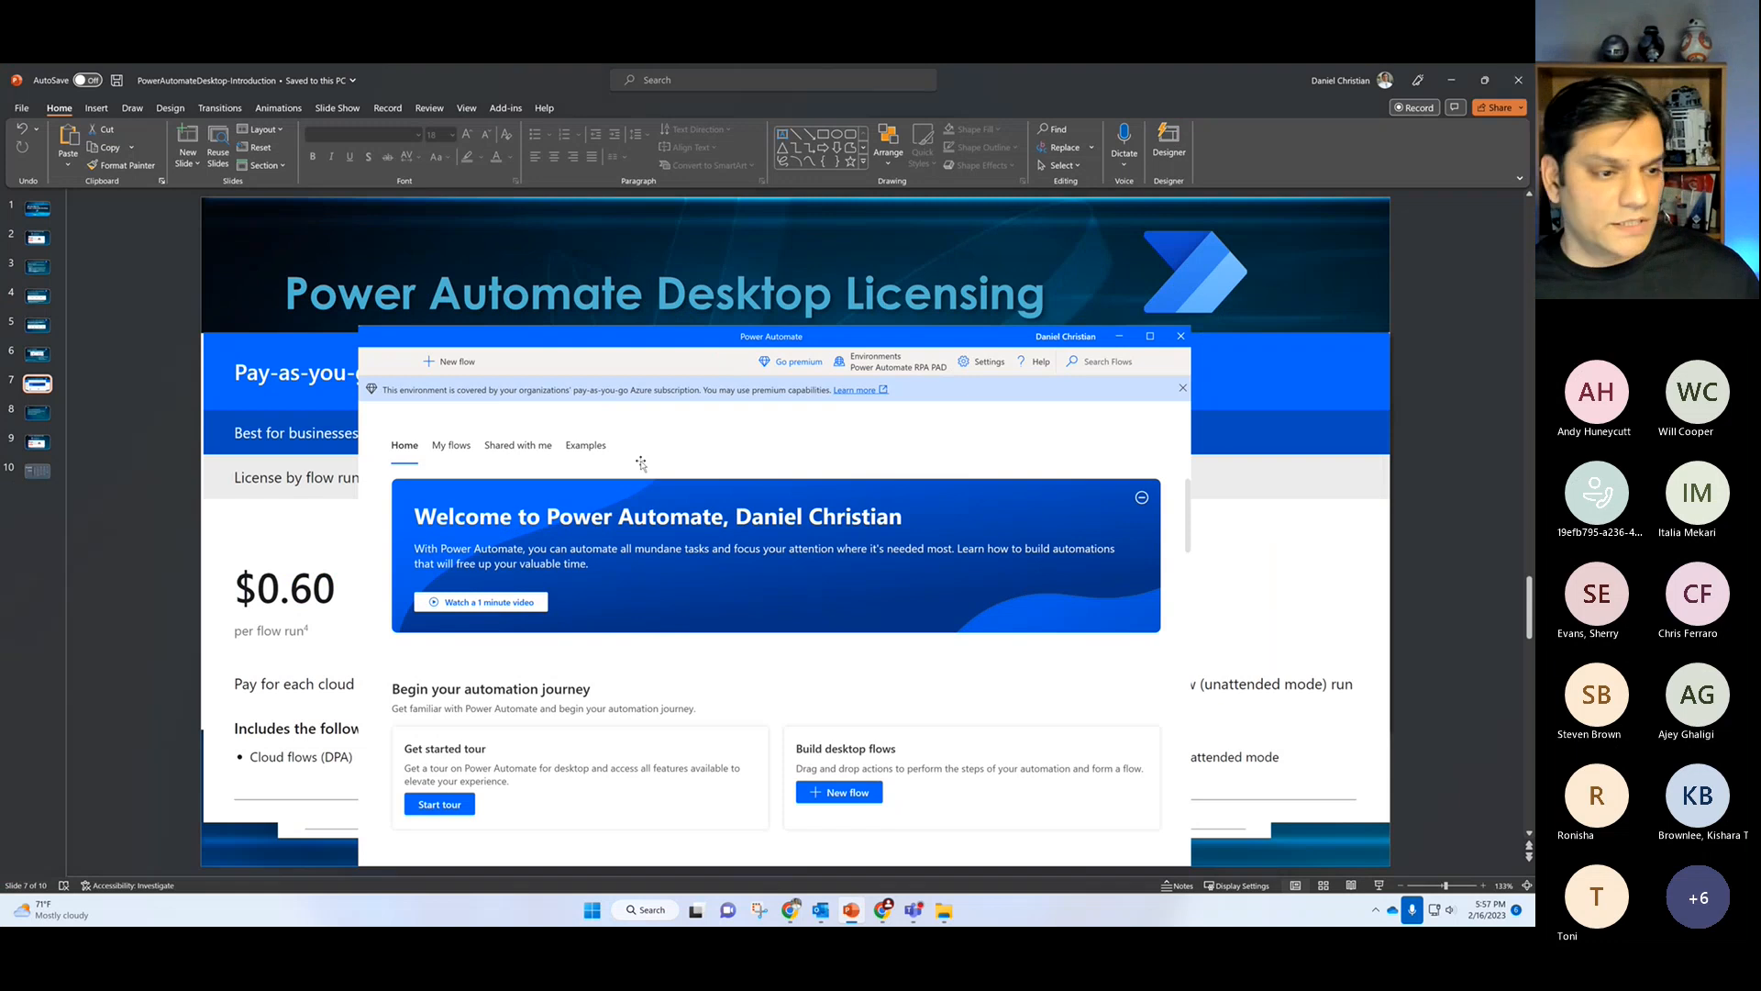
pyautogui.click(1449, 82)
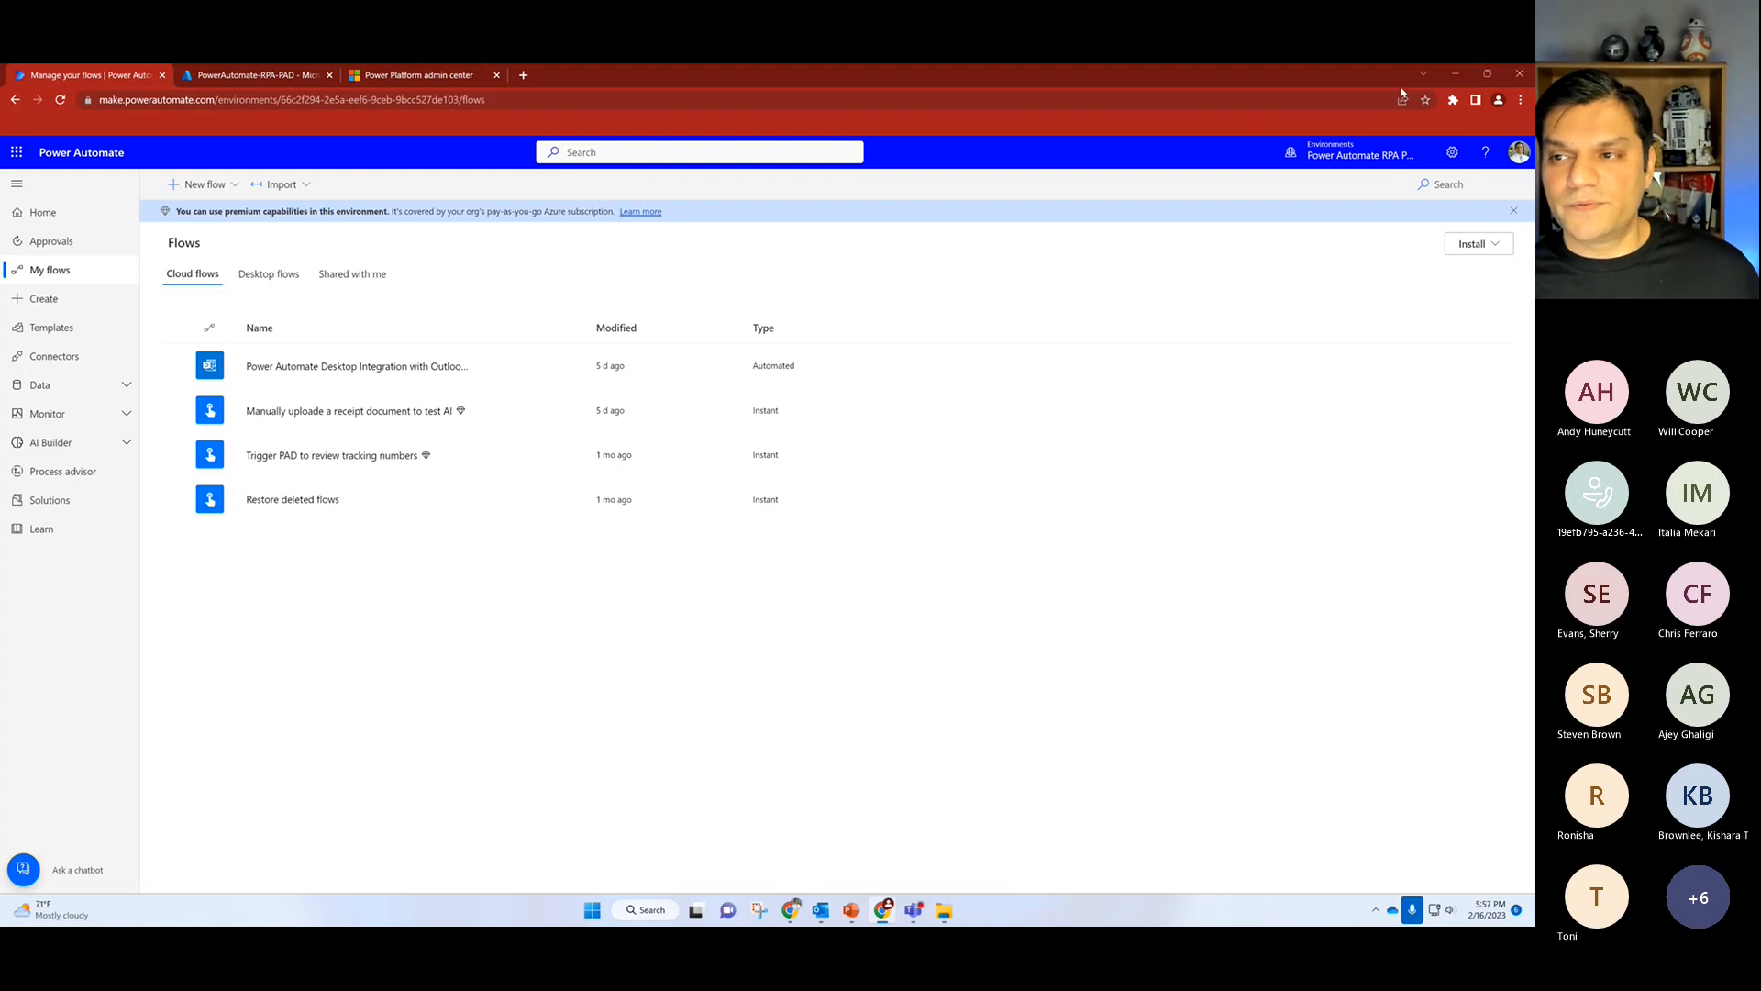
pyautogui.click(1452, 77)
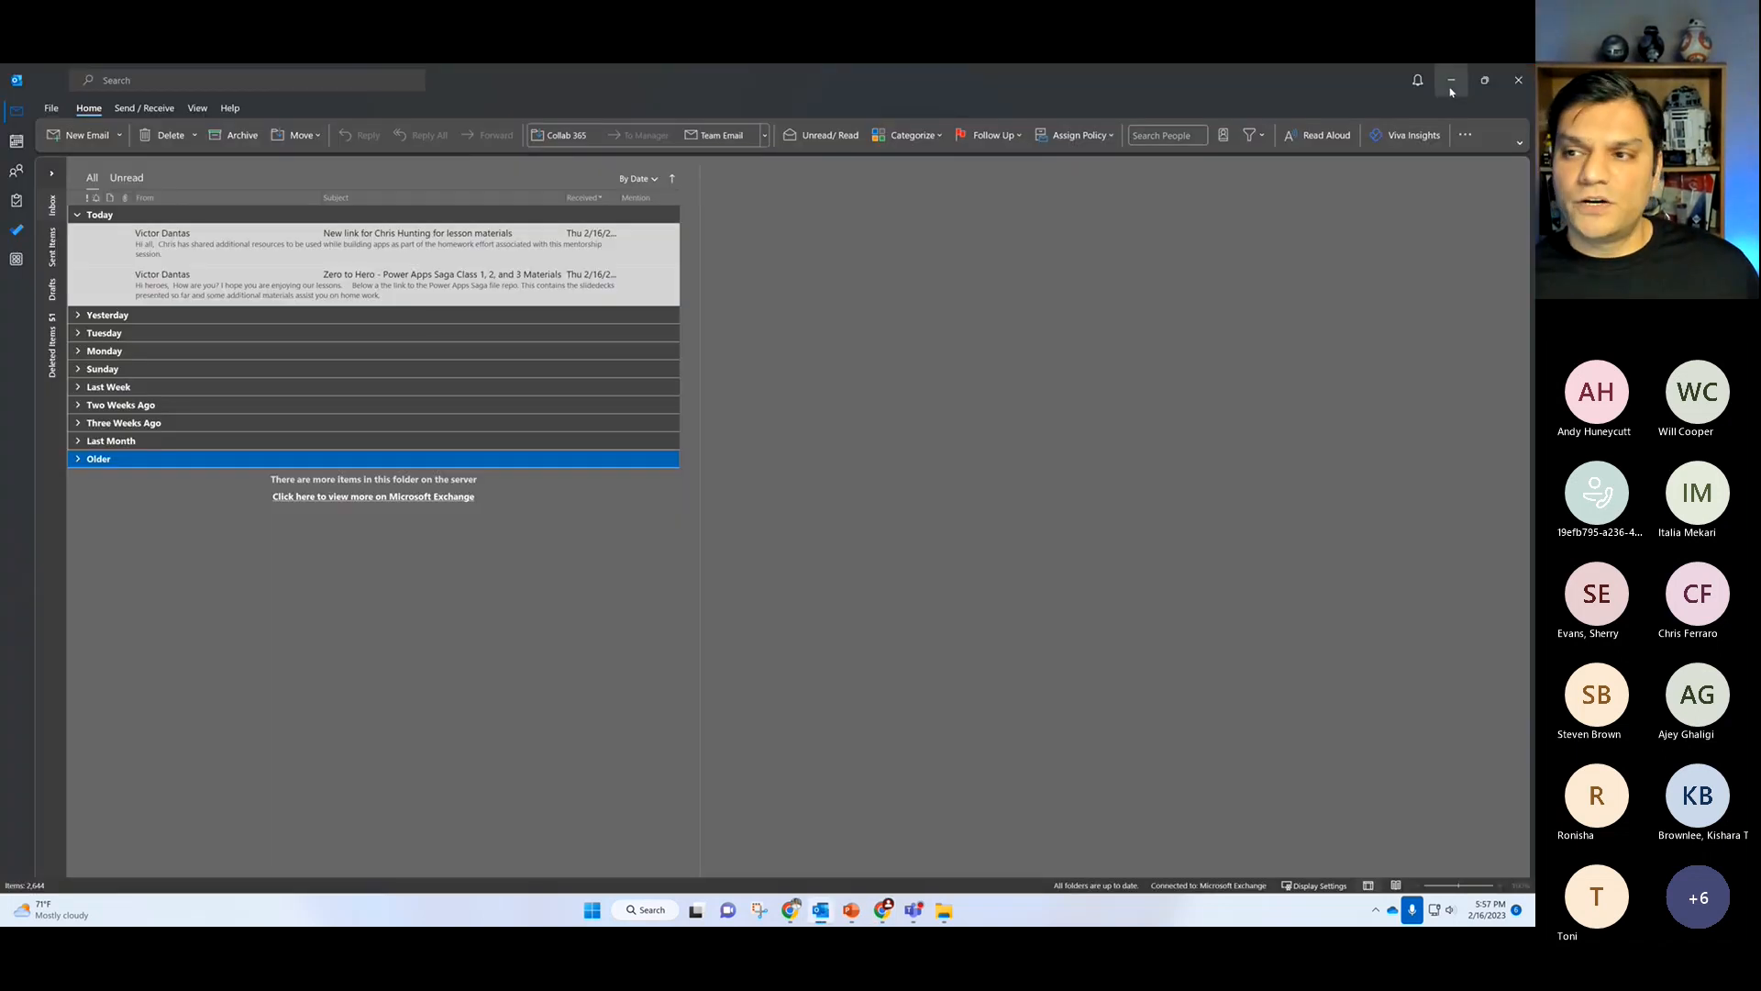
pyautogui.click(1451, 80)
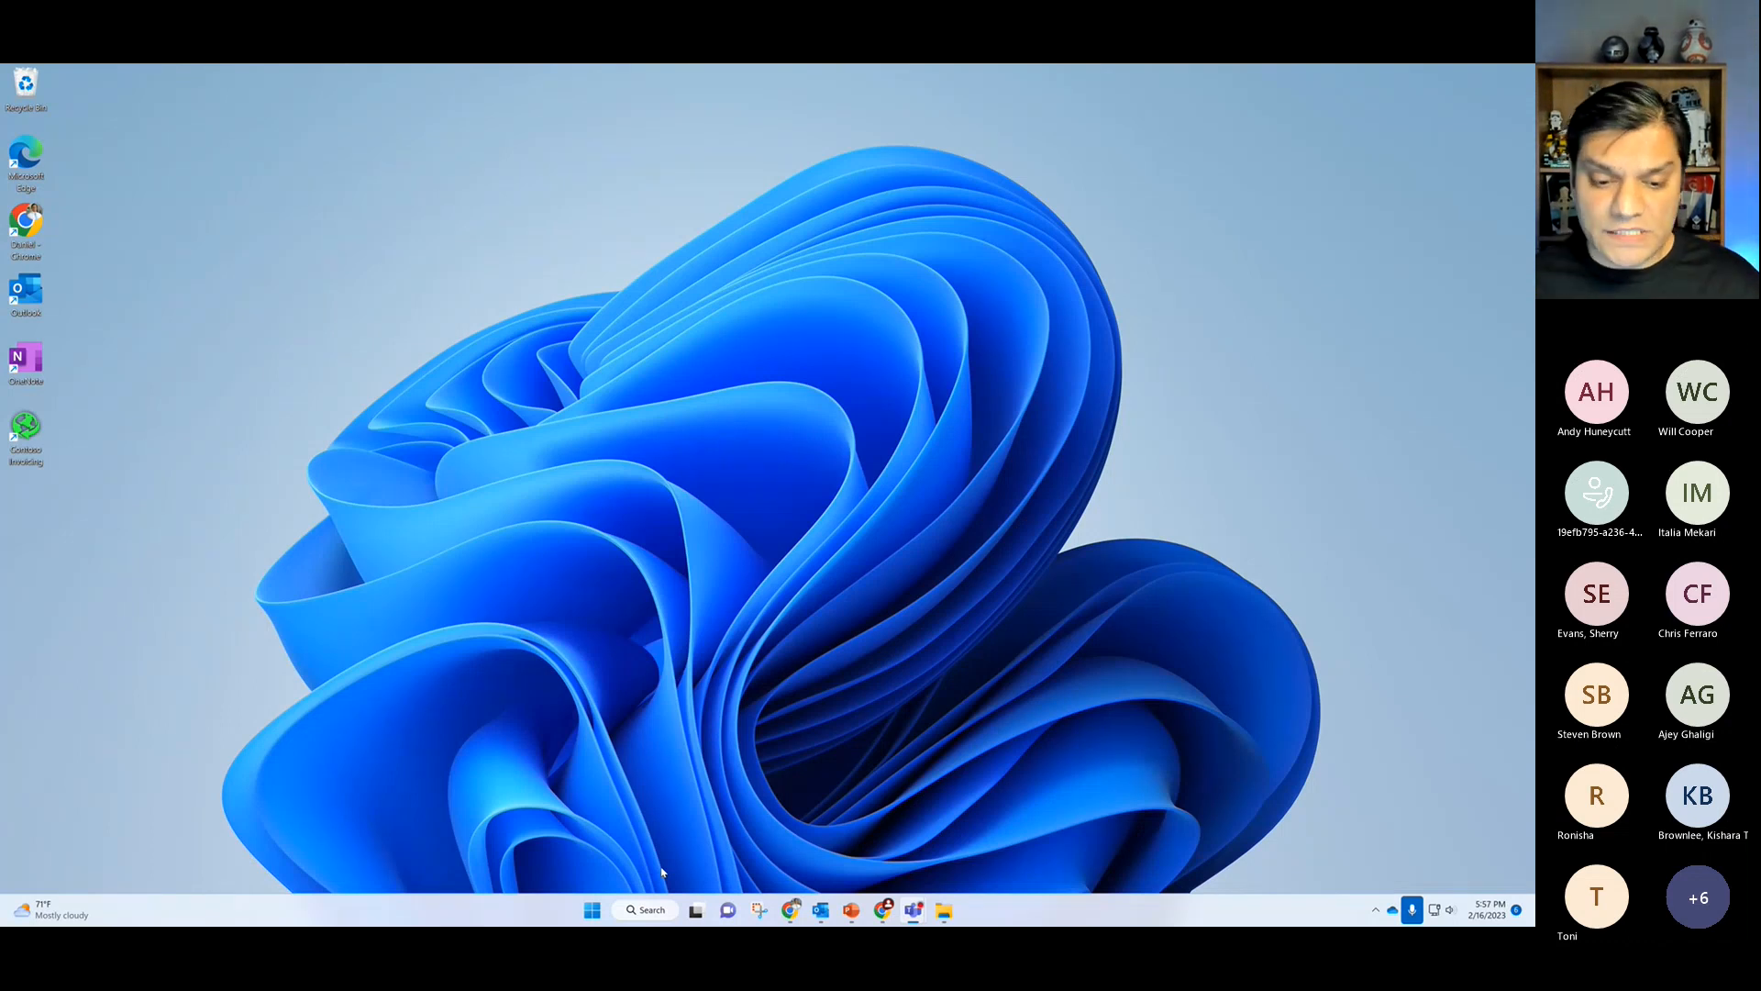
# Step: Search Windows for "power" and launch the Power Automate desktop app
pyautogui.click(652, 906)
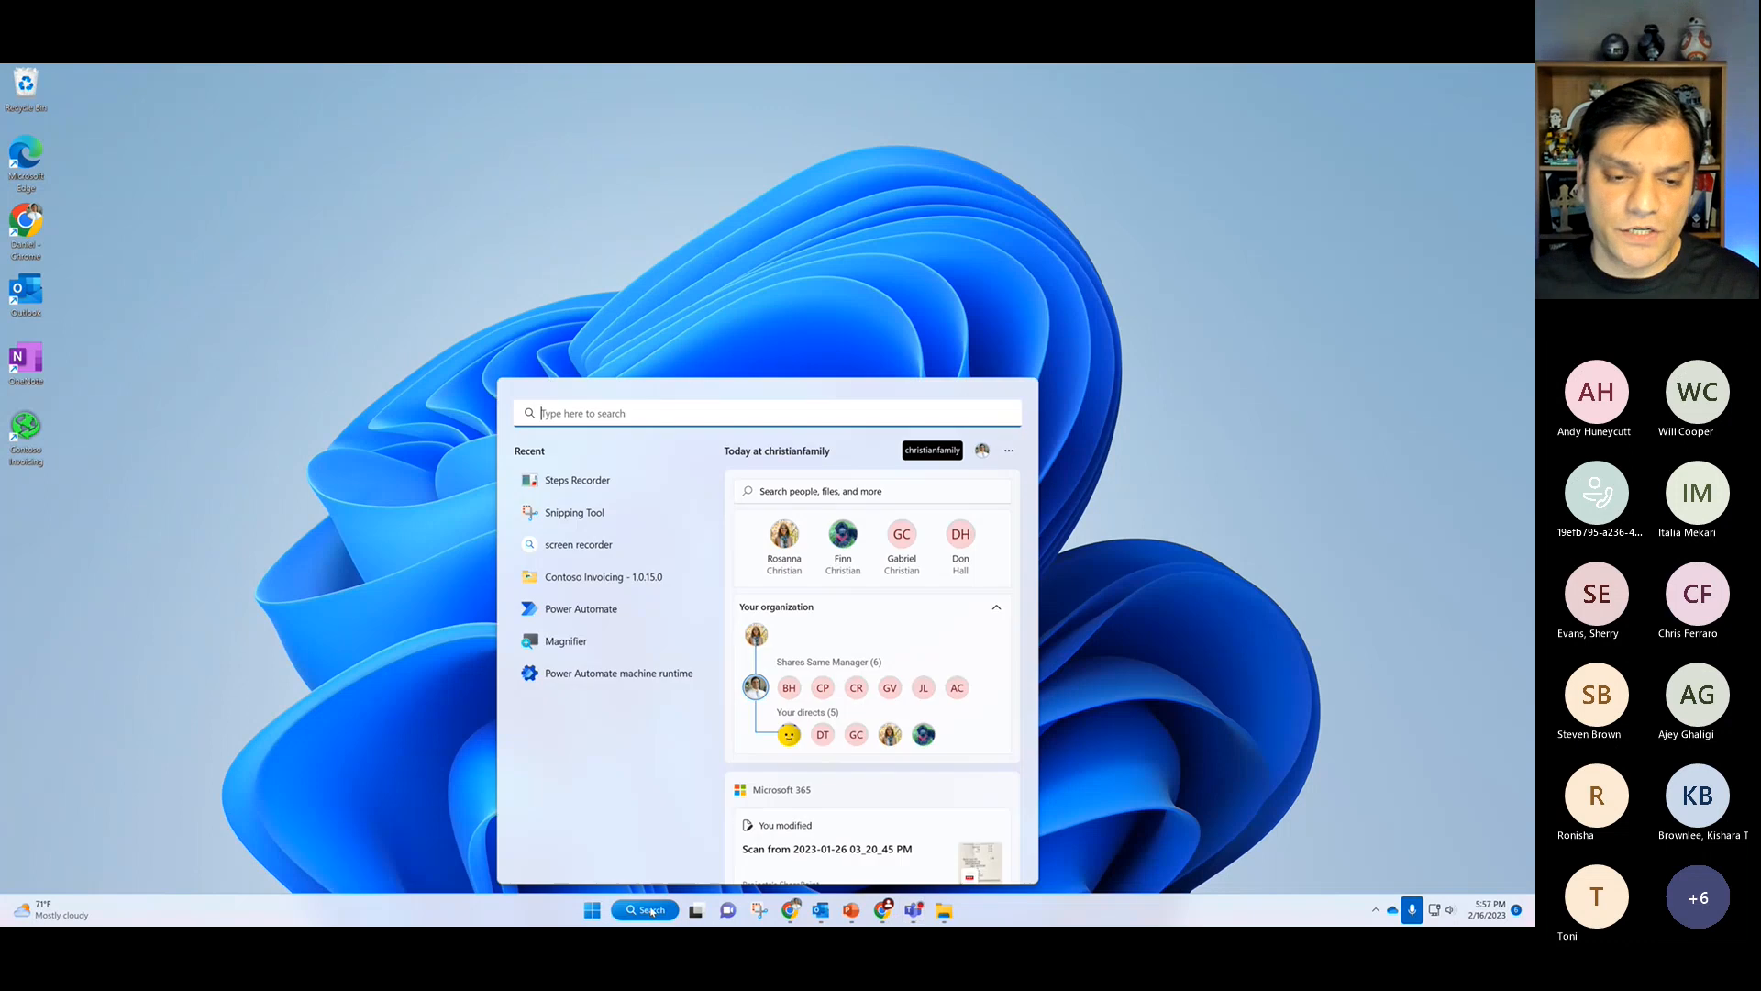
pyautogui.write('power')
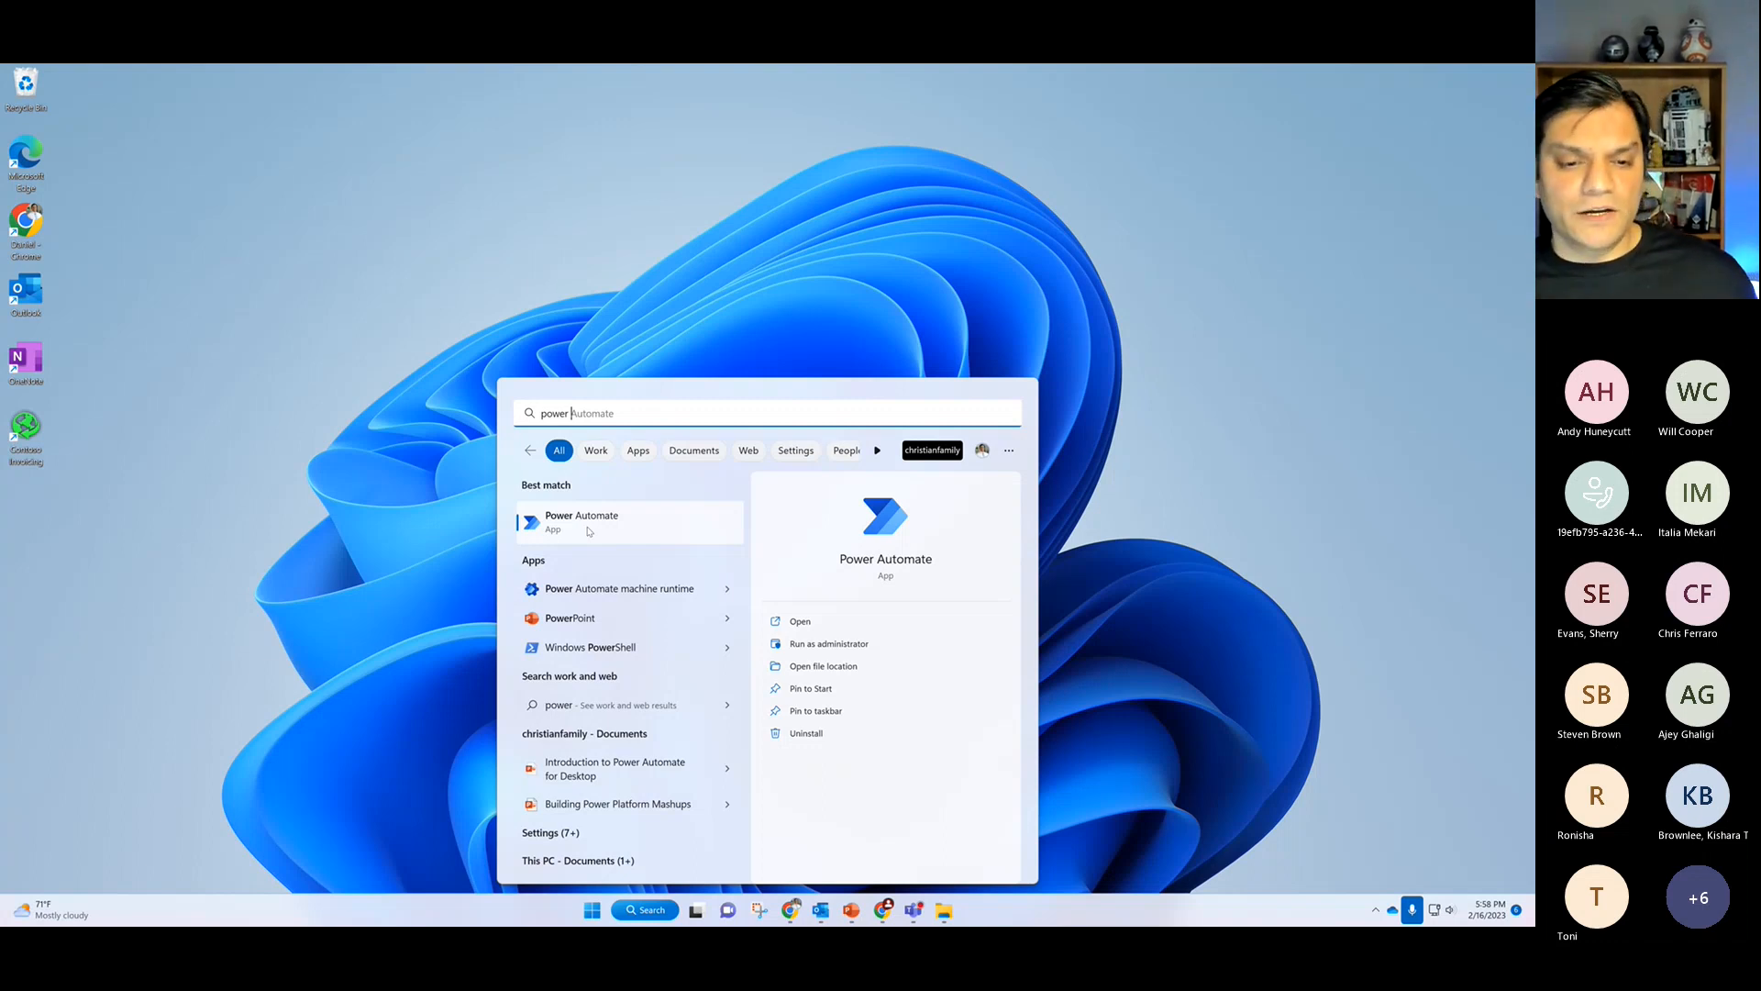
pyautogui.click(588, 531)
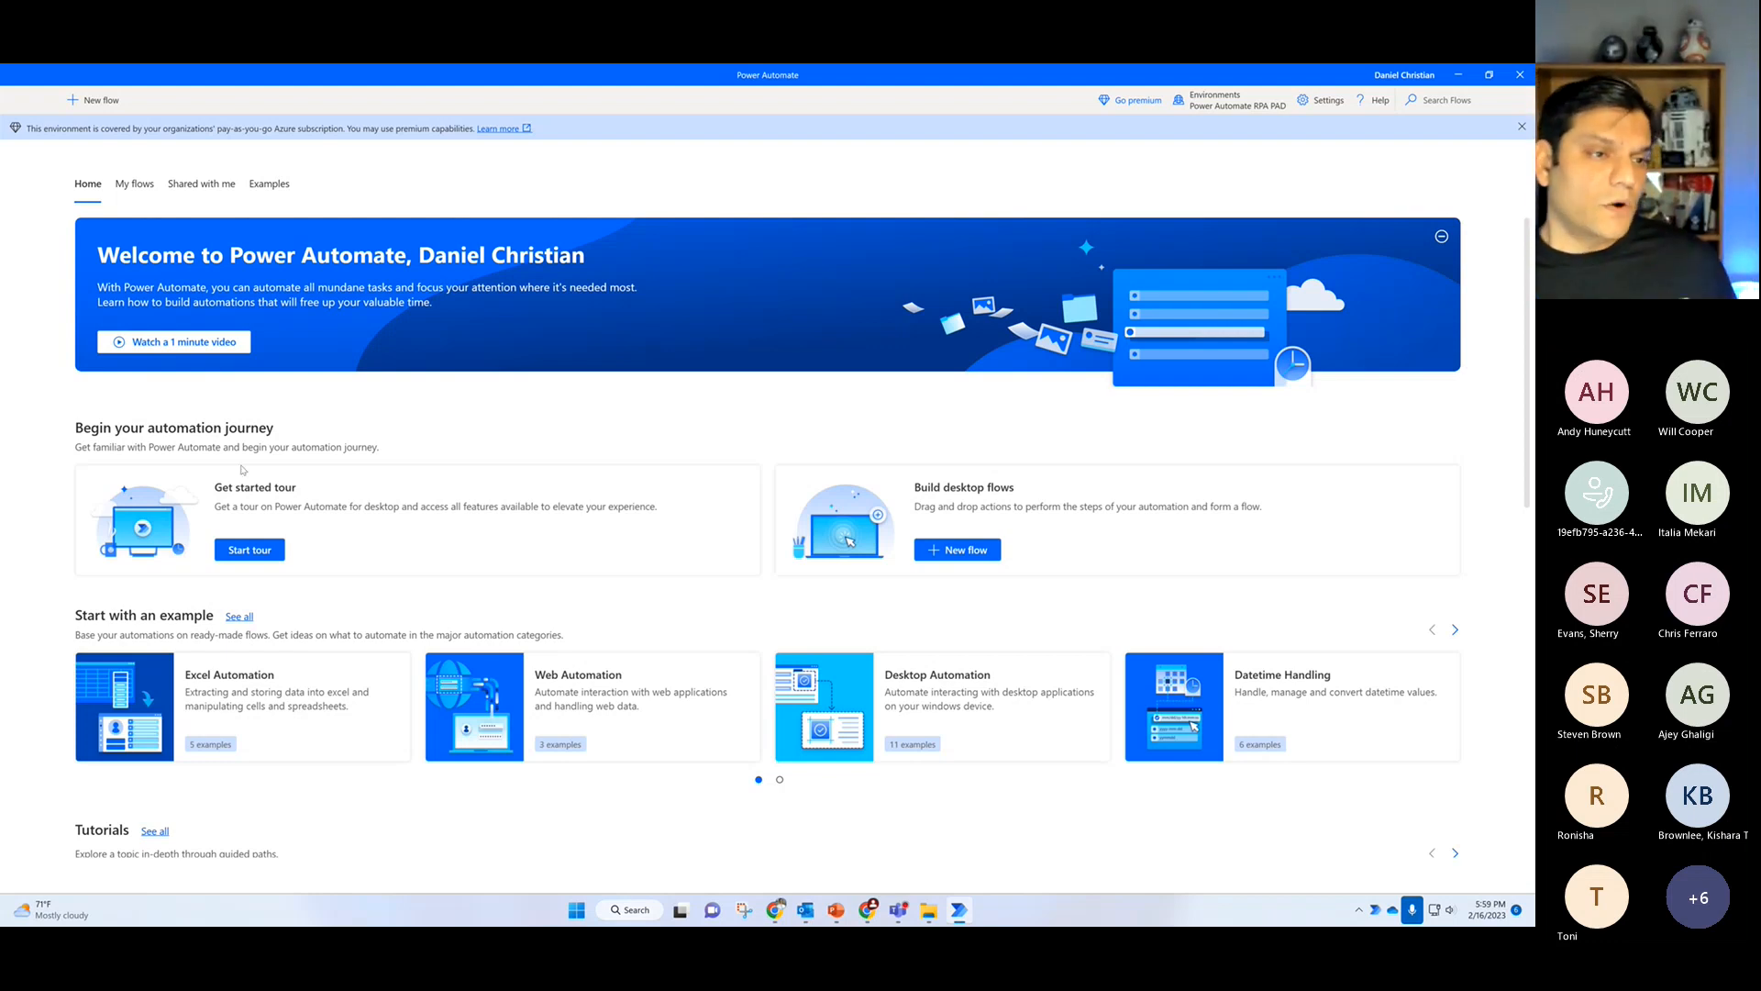
# Step: View the desktop app's My flows and Home pages and compare them with the Home page of the Power Automate web portal in Chrome
pyautogui.click(117, 189)
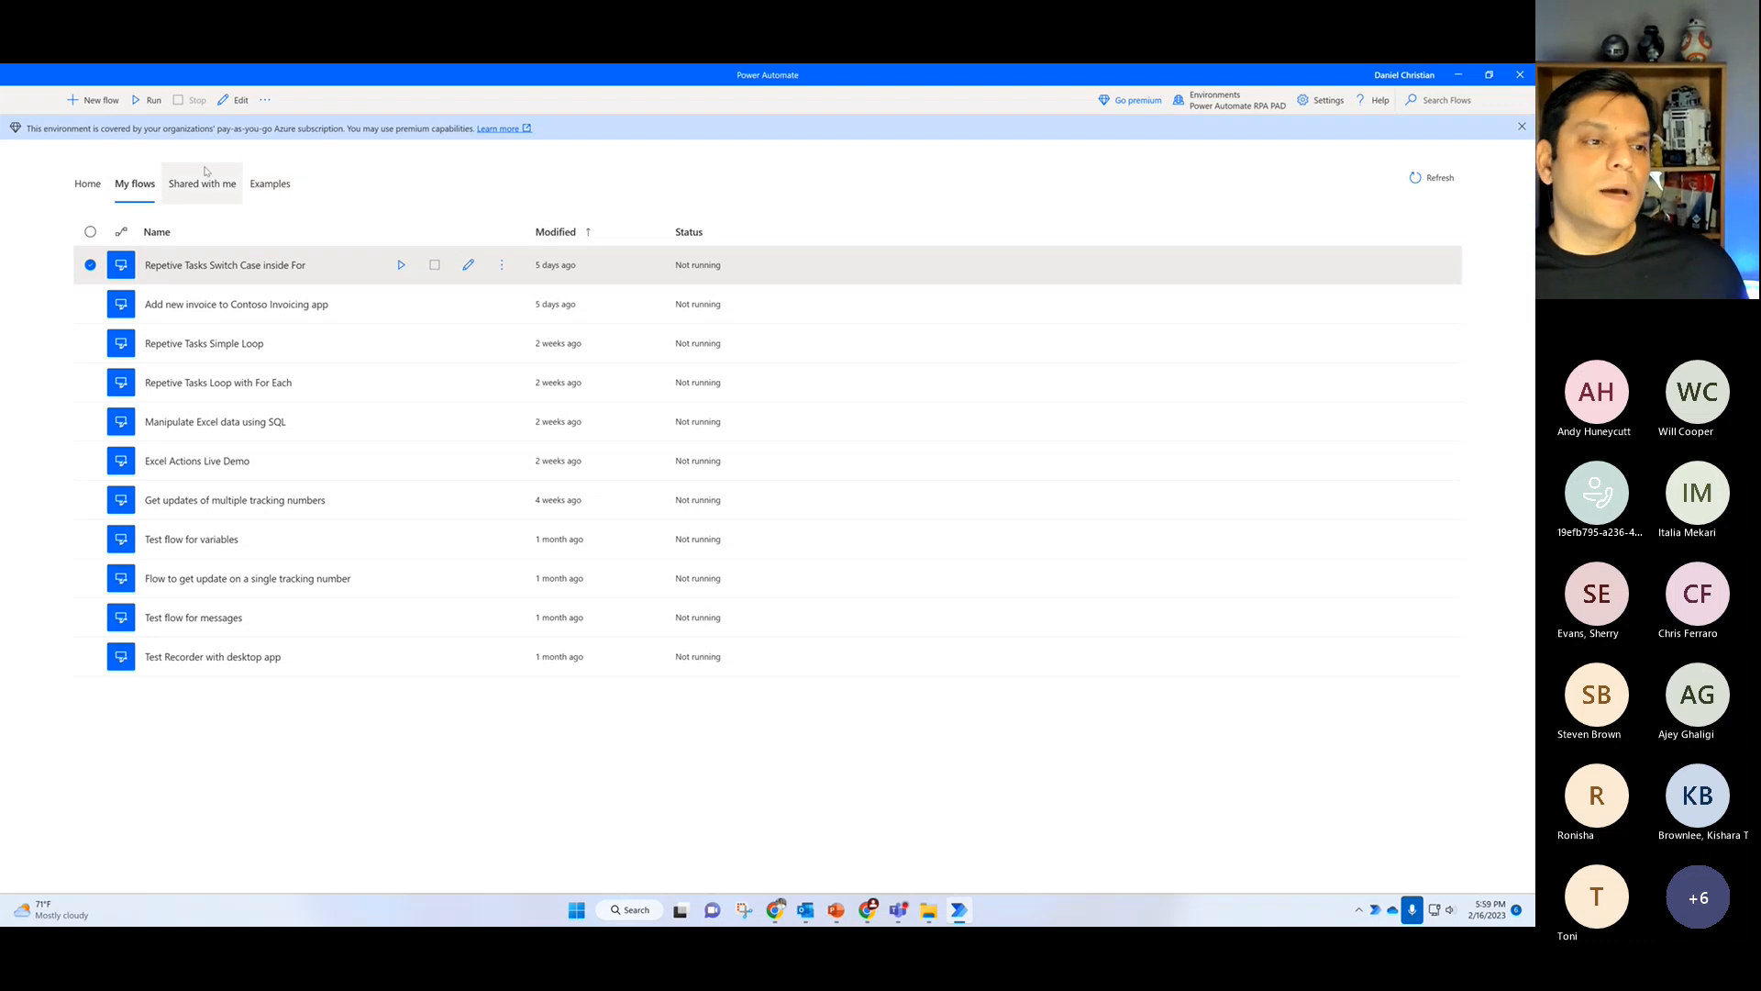
pyautogui.click(94, 190)
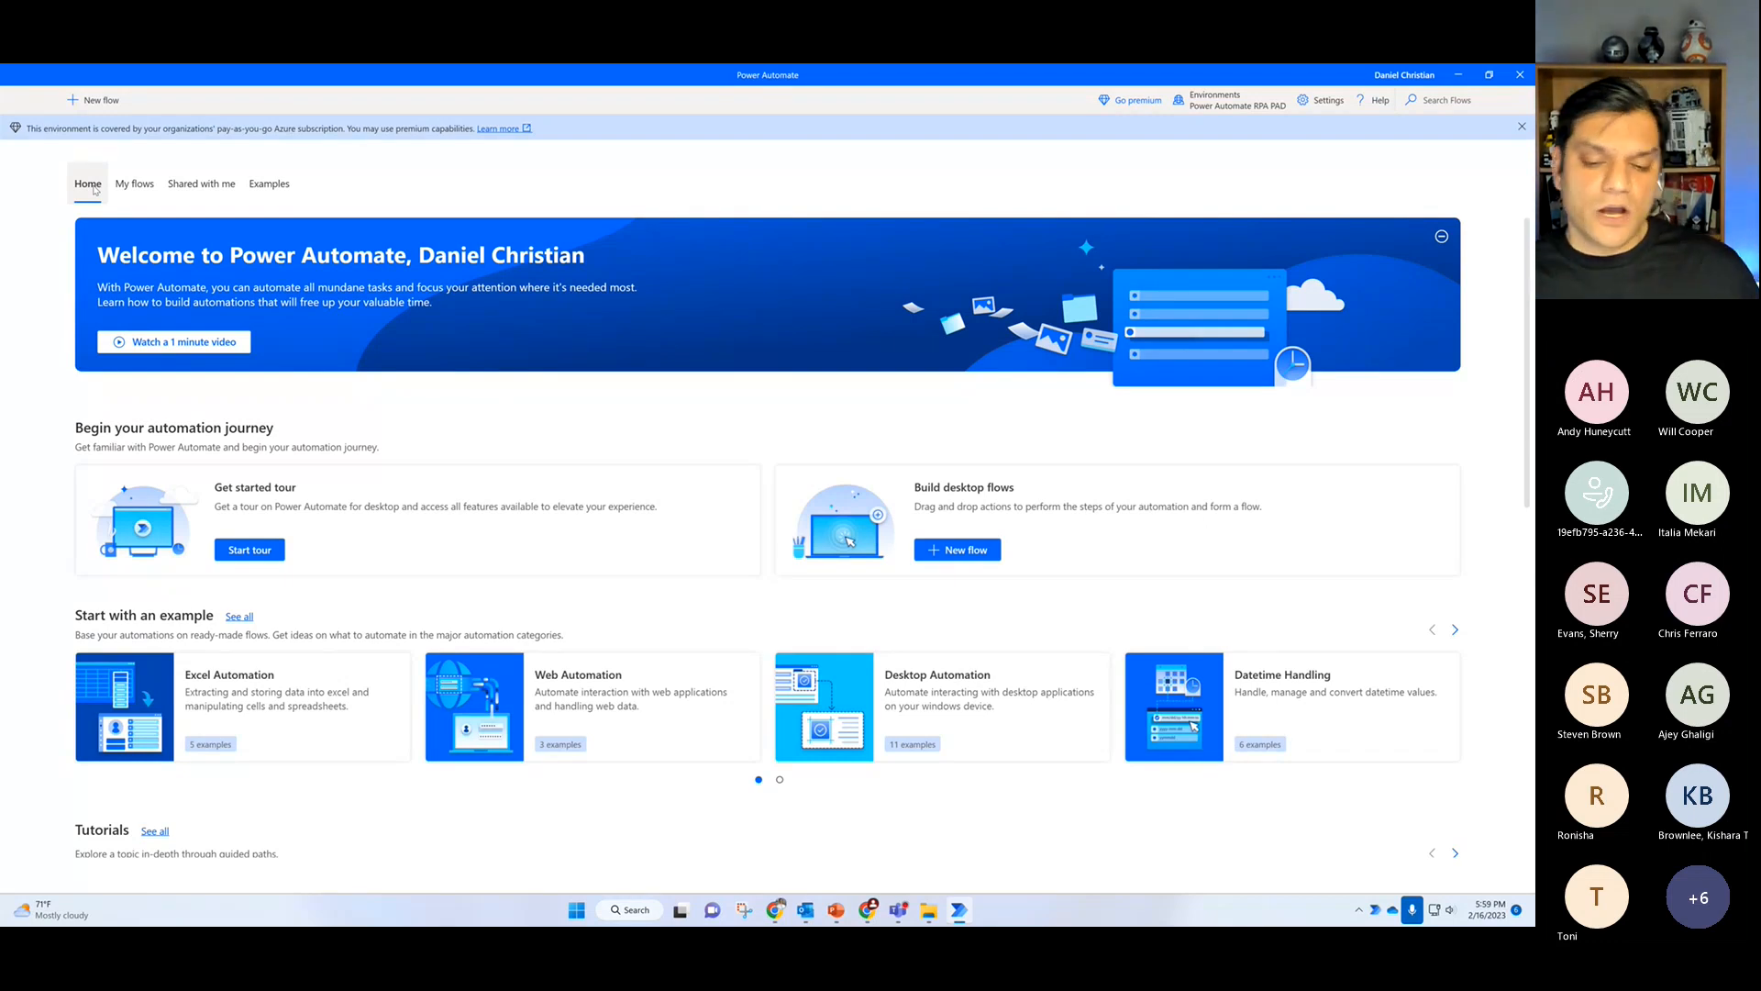
pyautogui.click(868, 910)
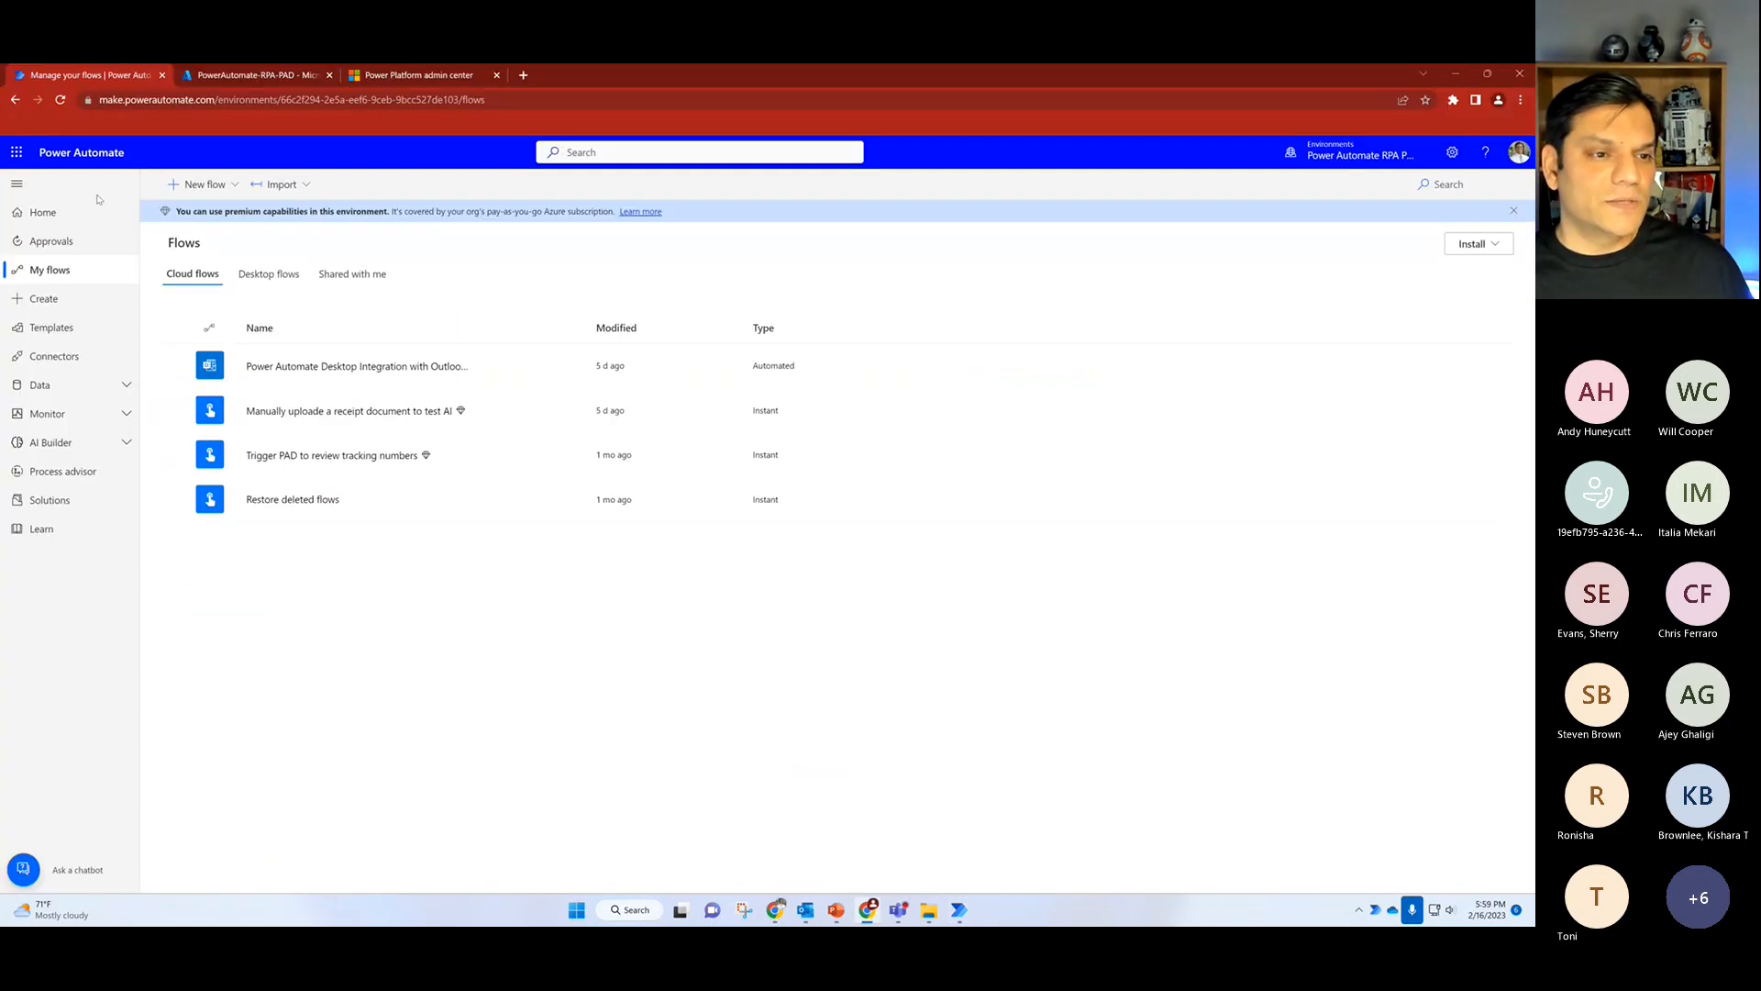
pyautogui.click(75, 220)
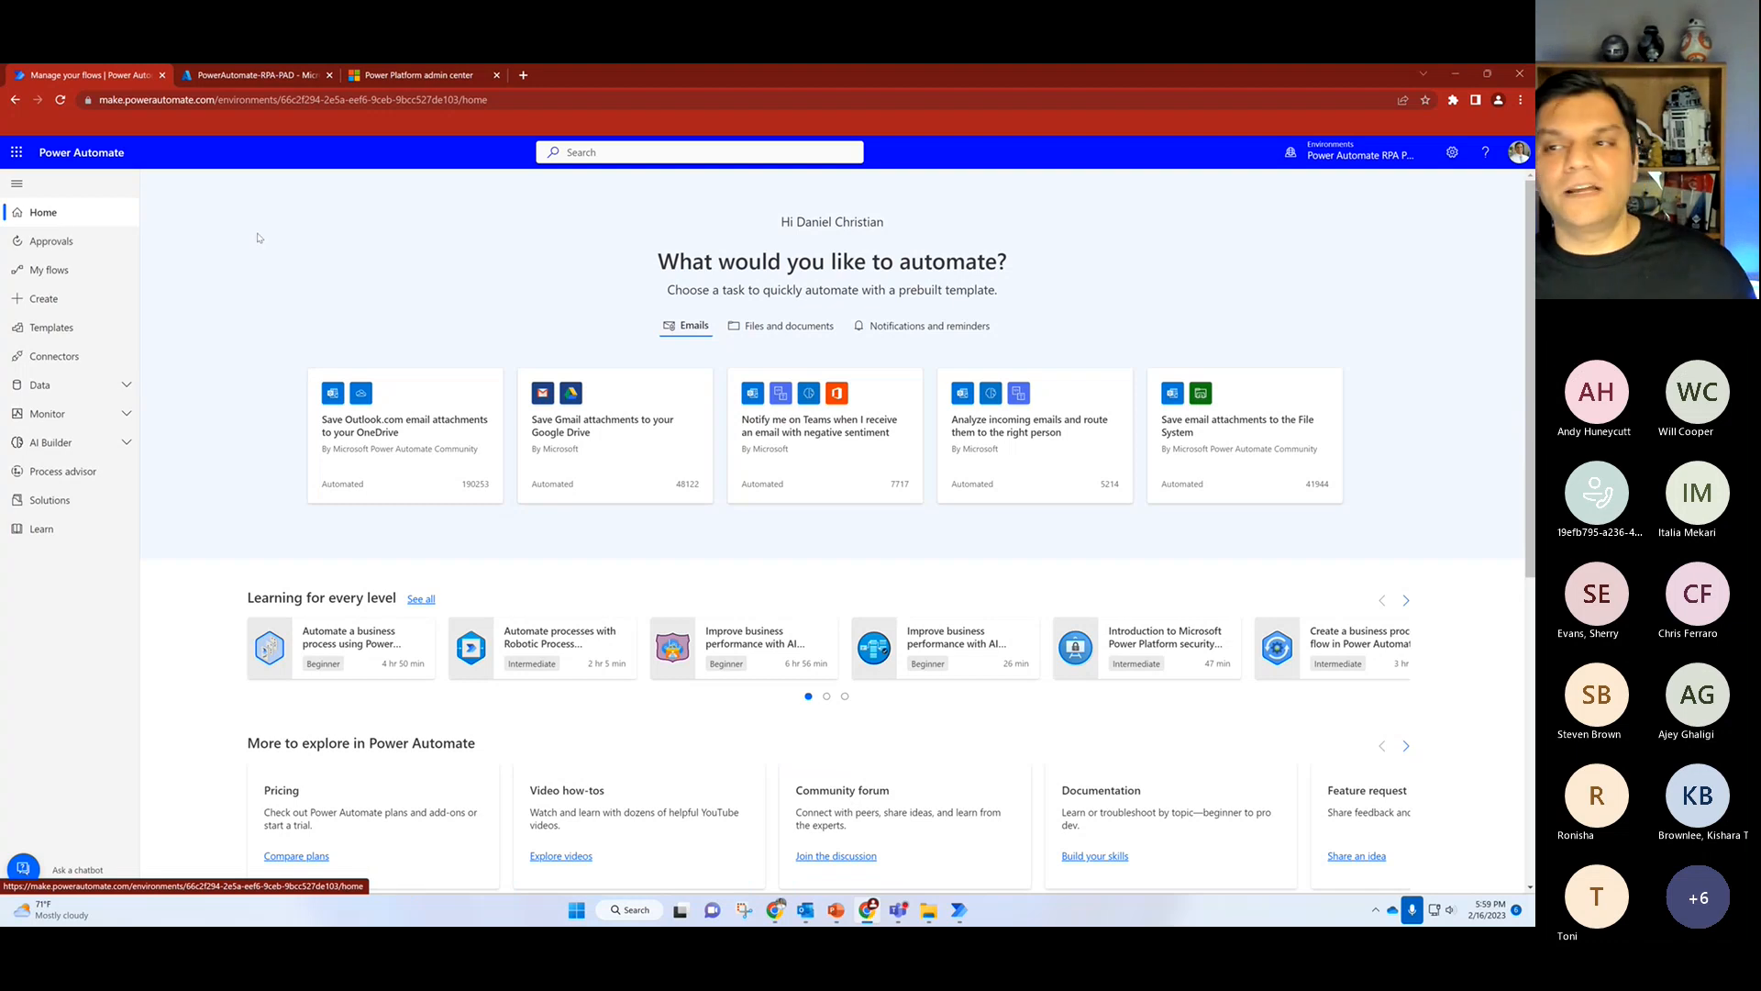
pyautogui.click(1452, 77)
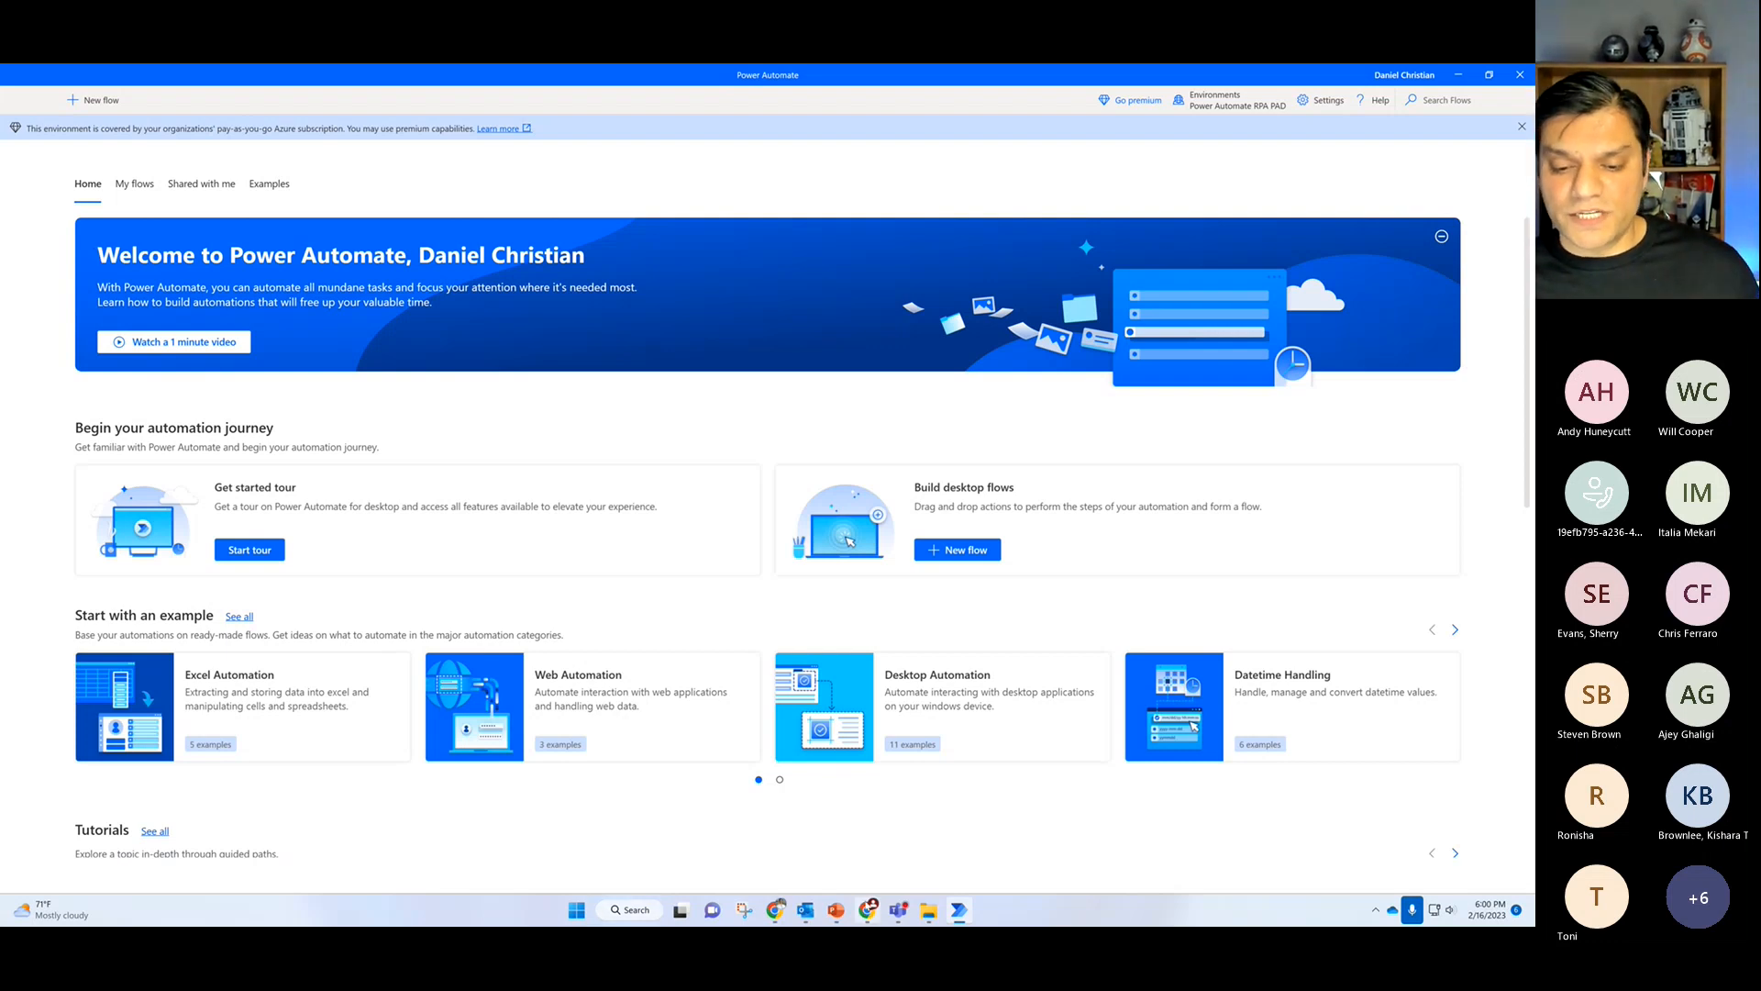
pyautogui.click(867, 909)
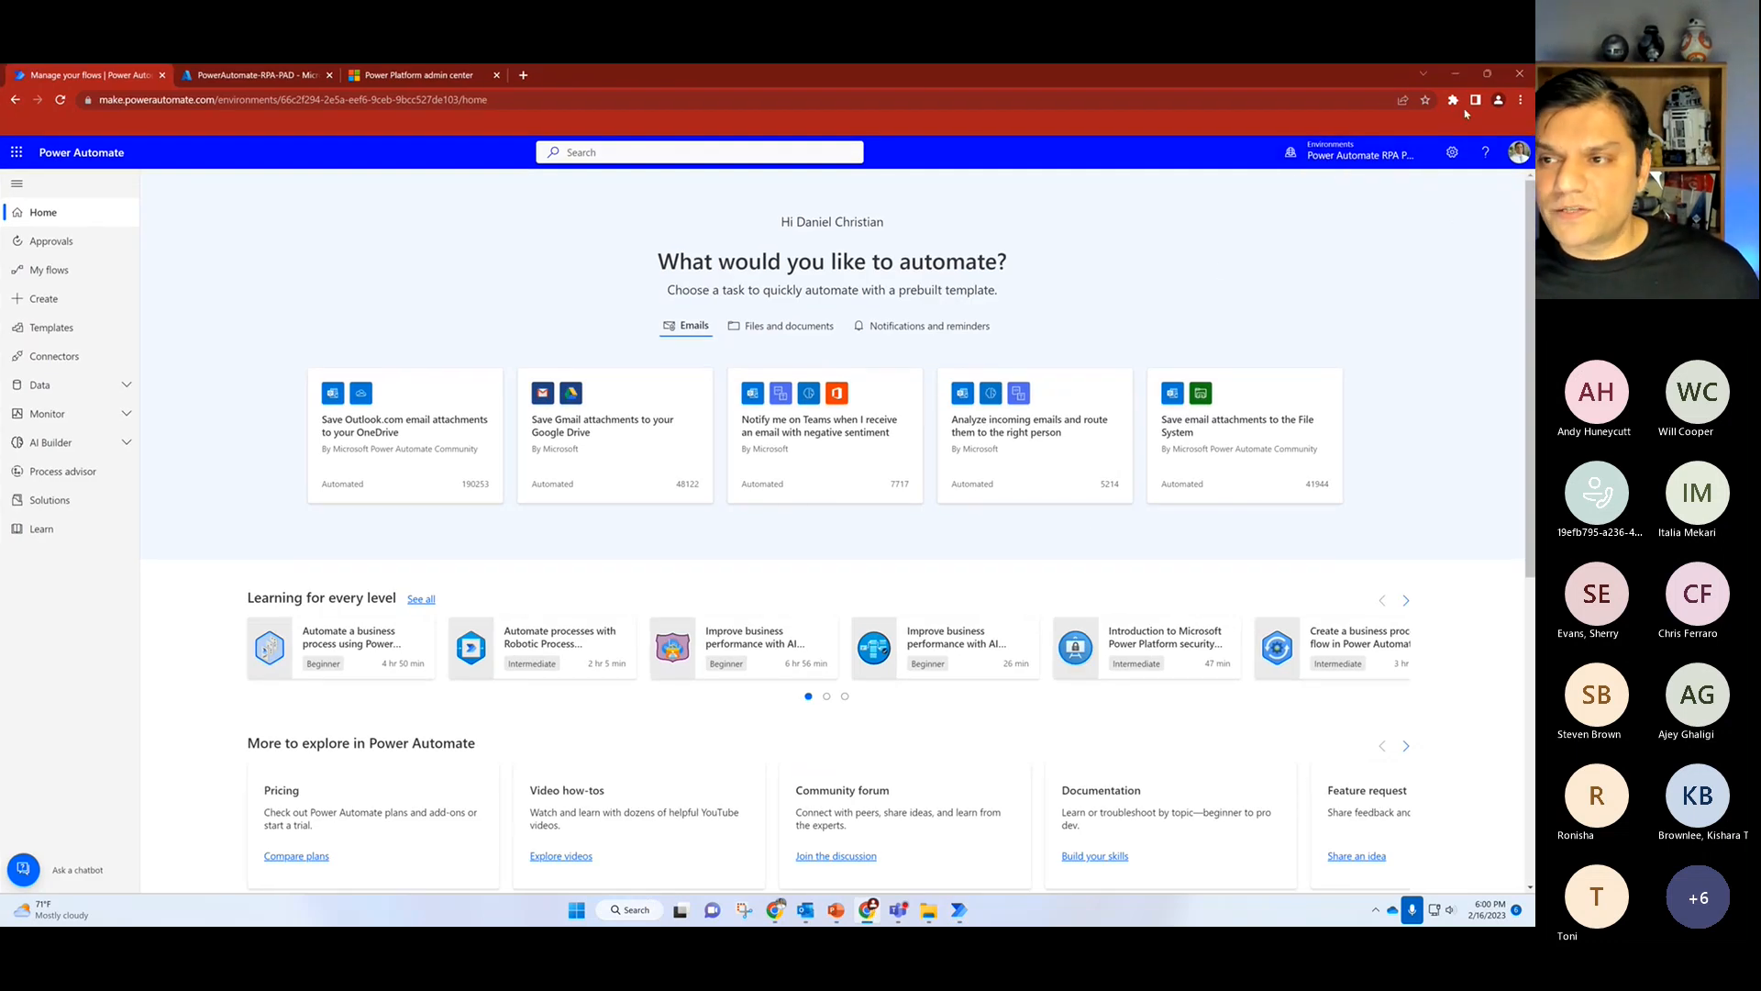
pyautogui.click(1454, 74)
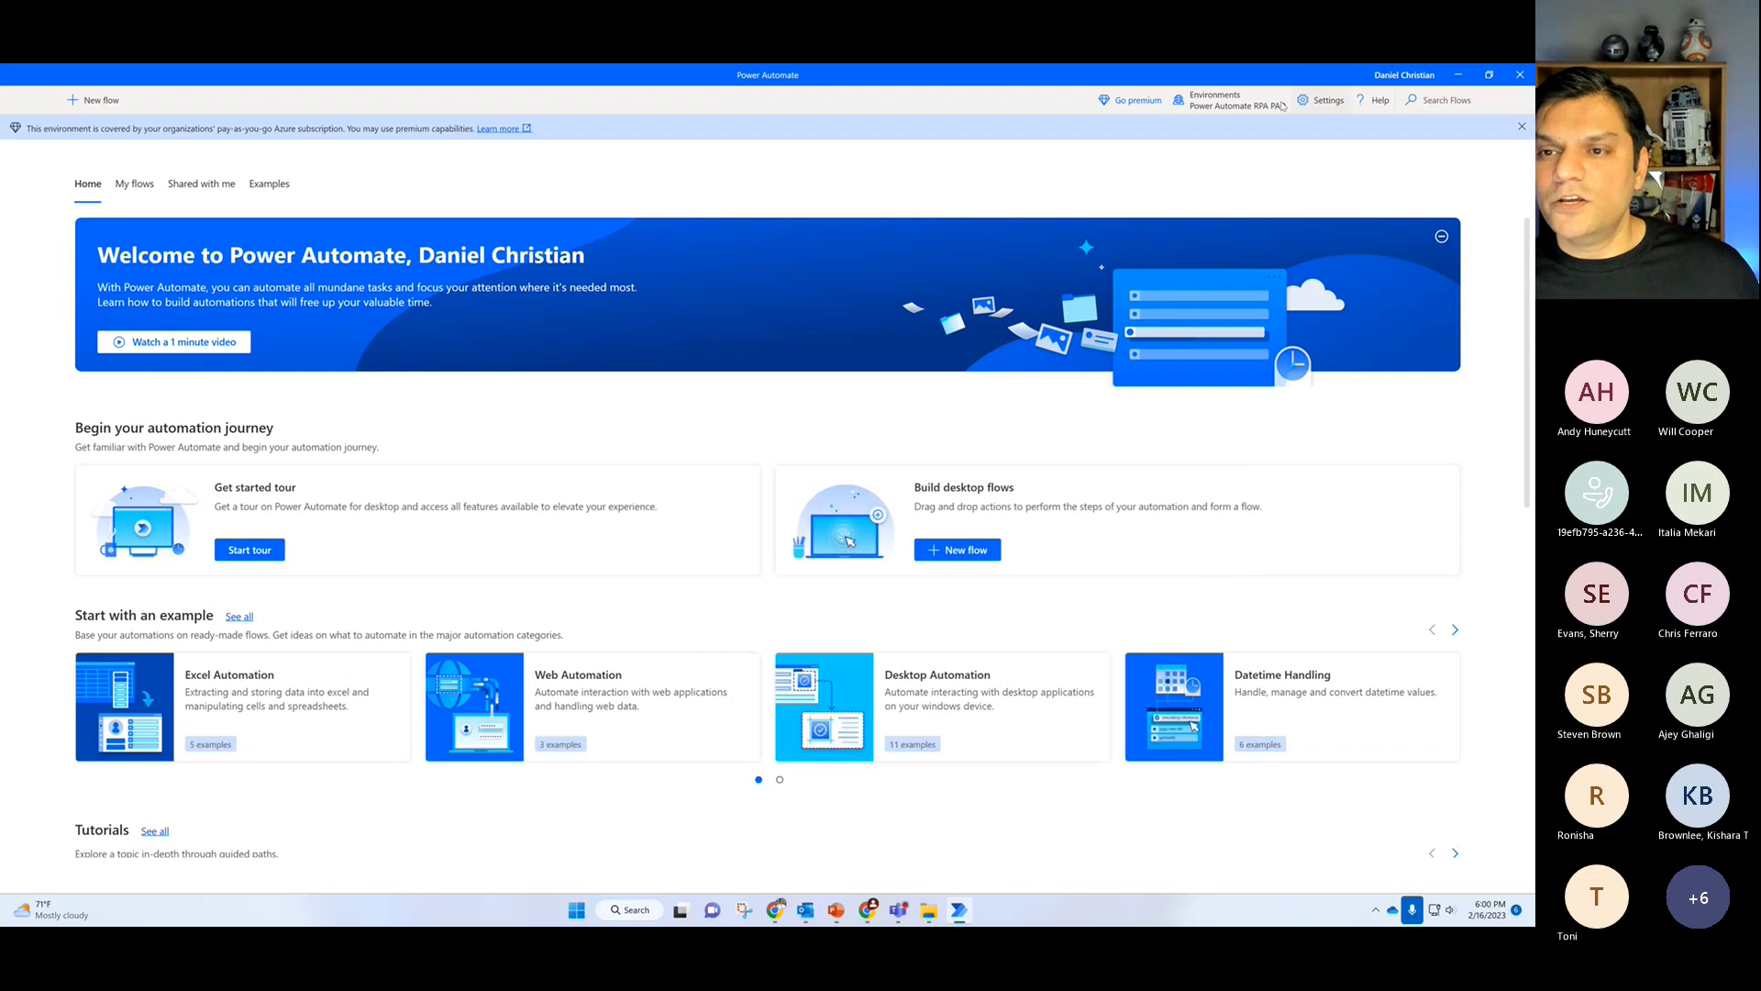
# Step: Review the available environments, switch to the CASUG environment and return to Power Automate RPA PAD
pyautogui.click(1261, 106)
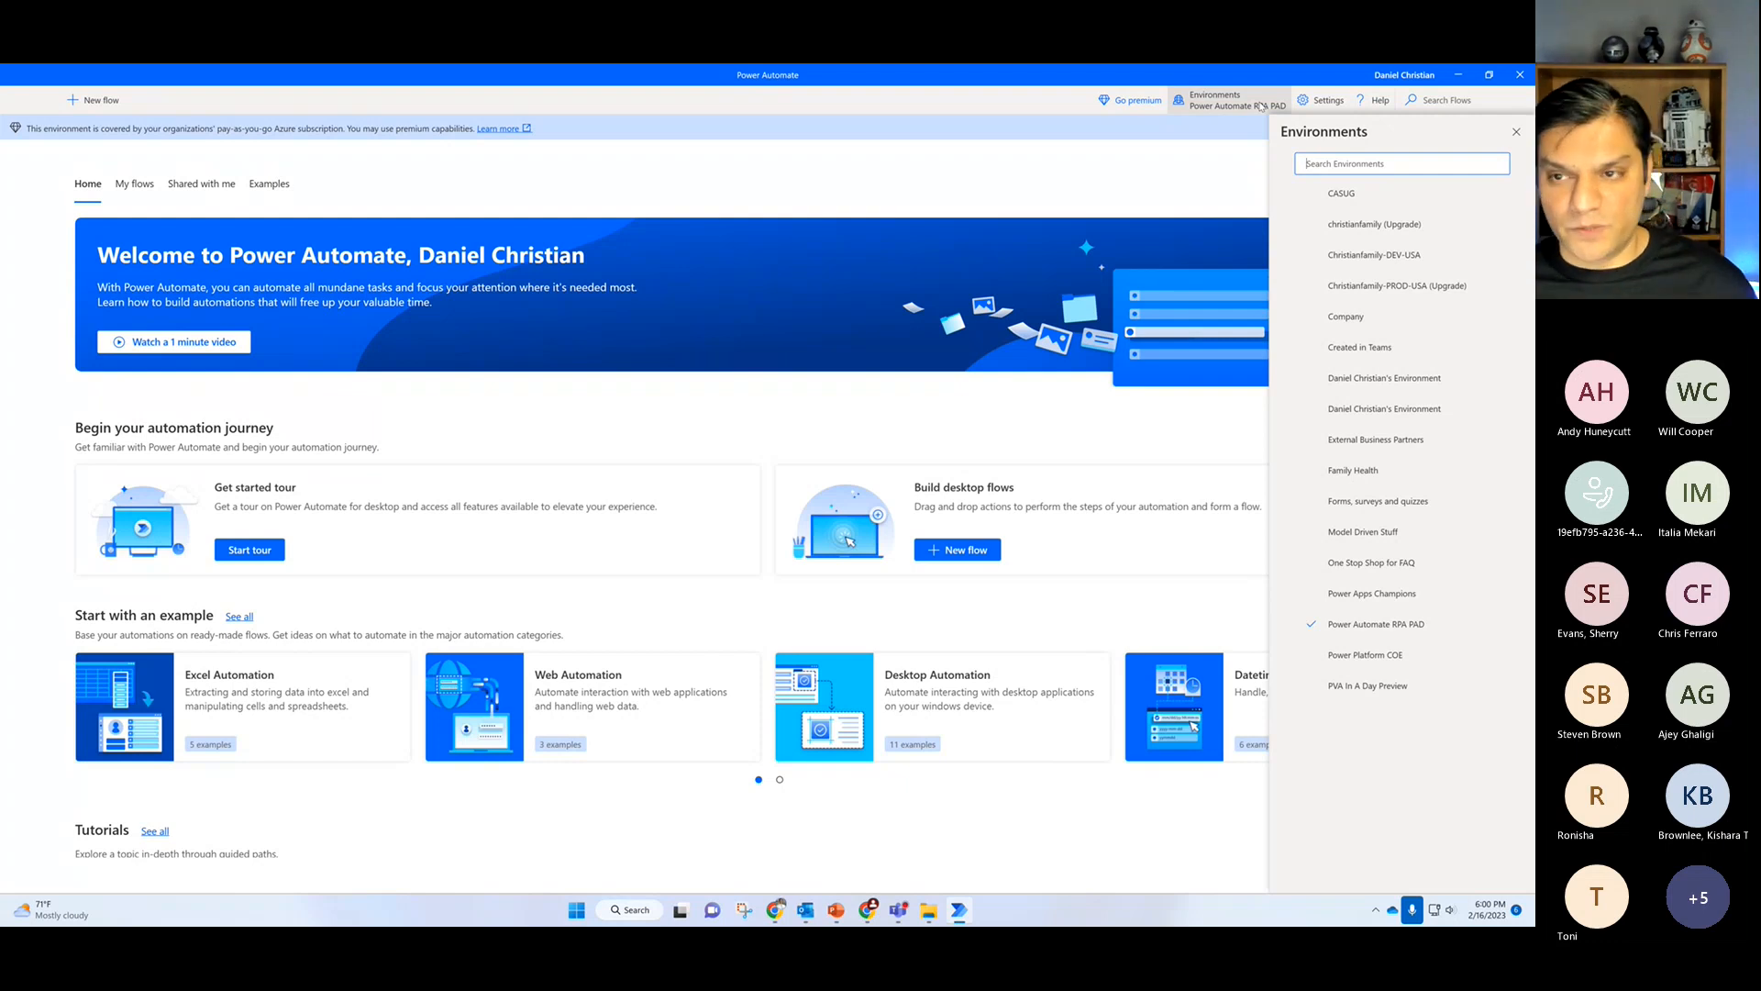
pyautogui.click(1199, 156)
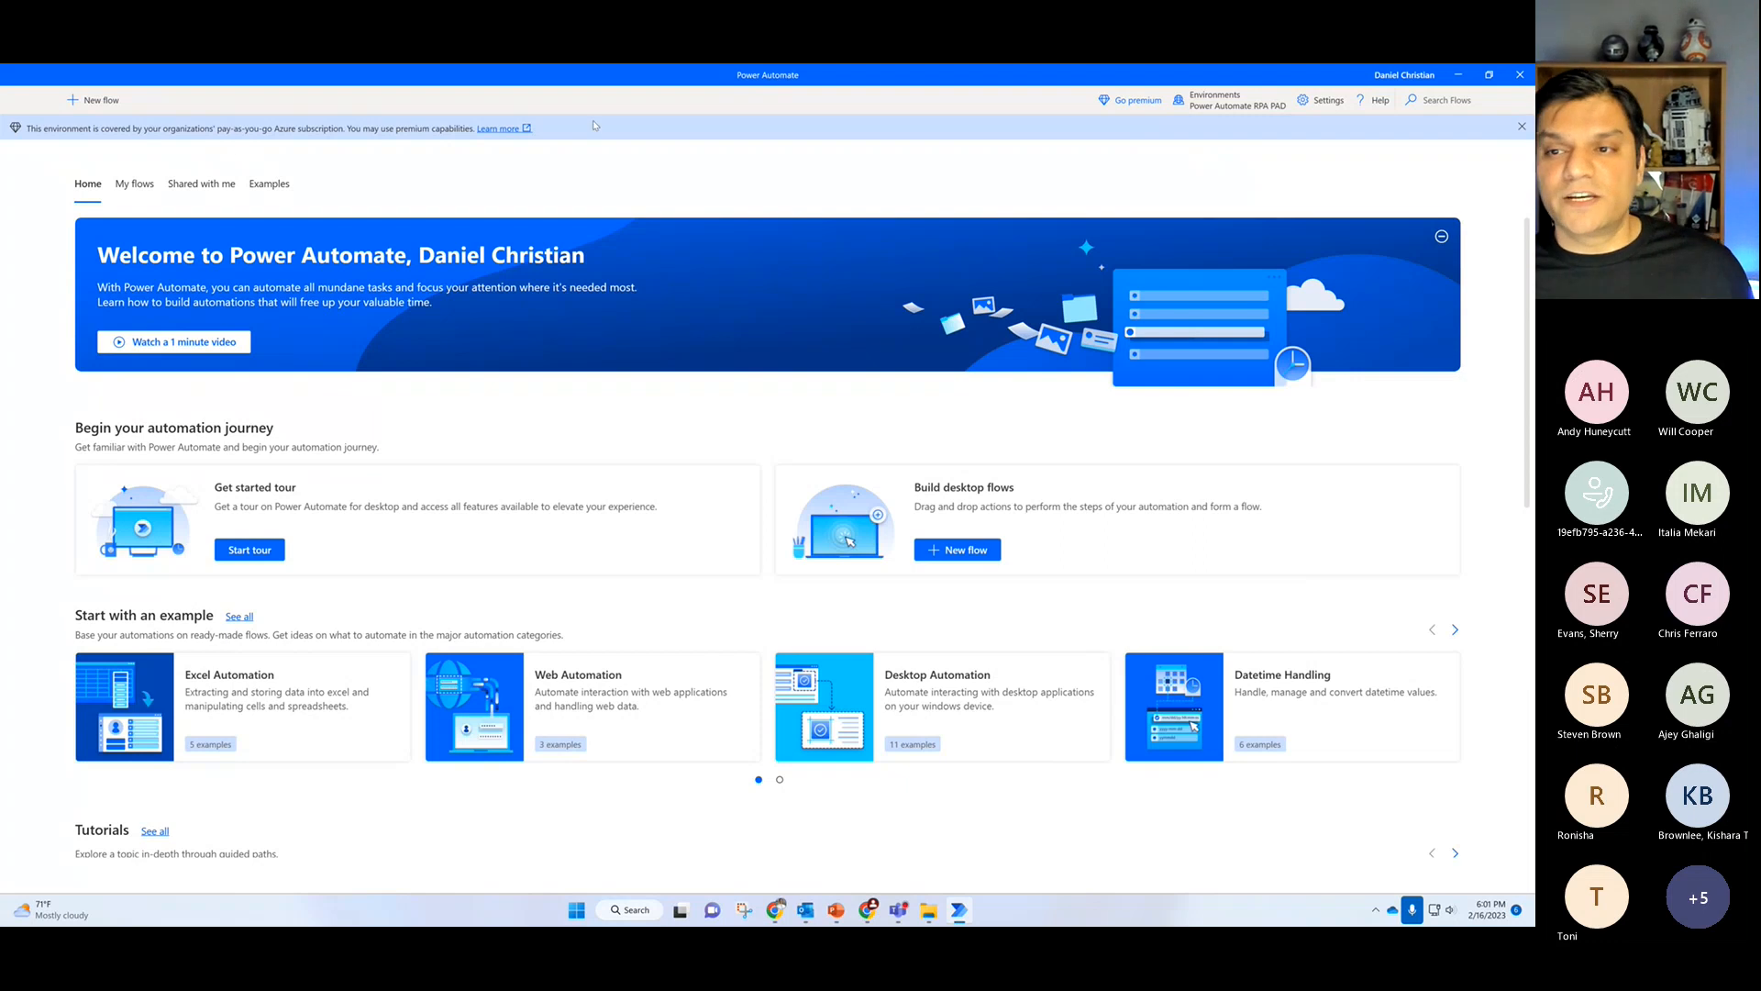
pyautogui.click(1234, 101)
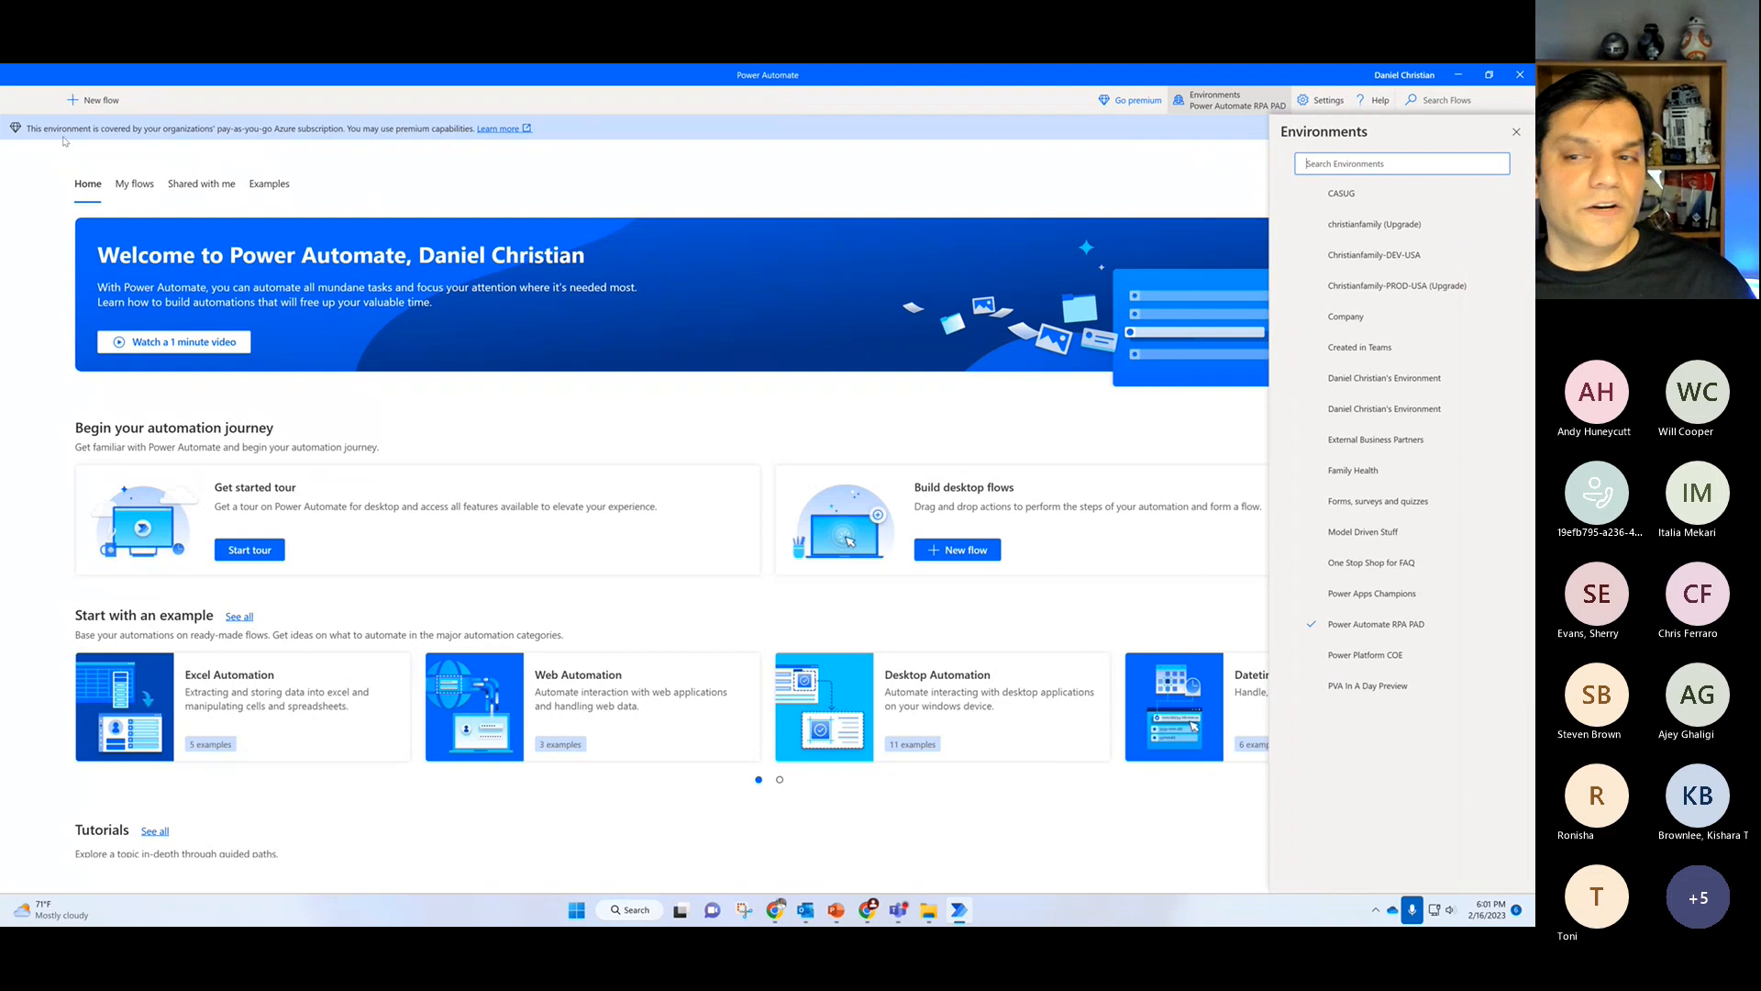
pyautogui.click(1395, 191)
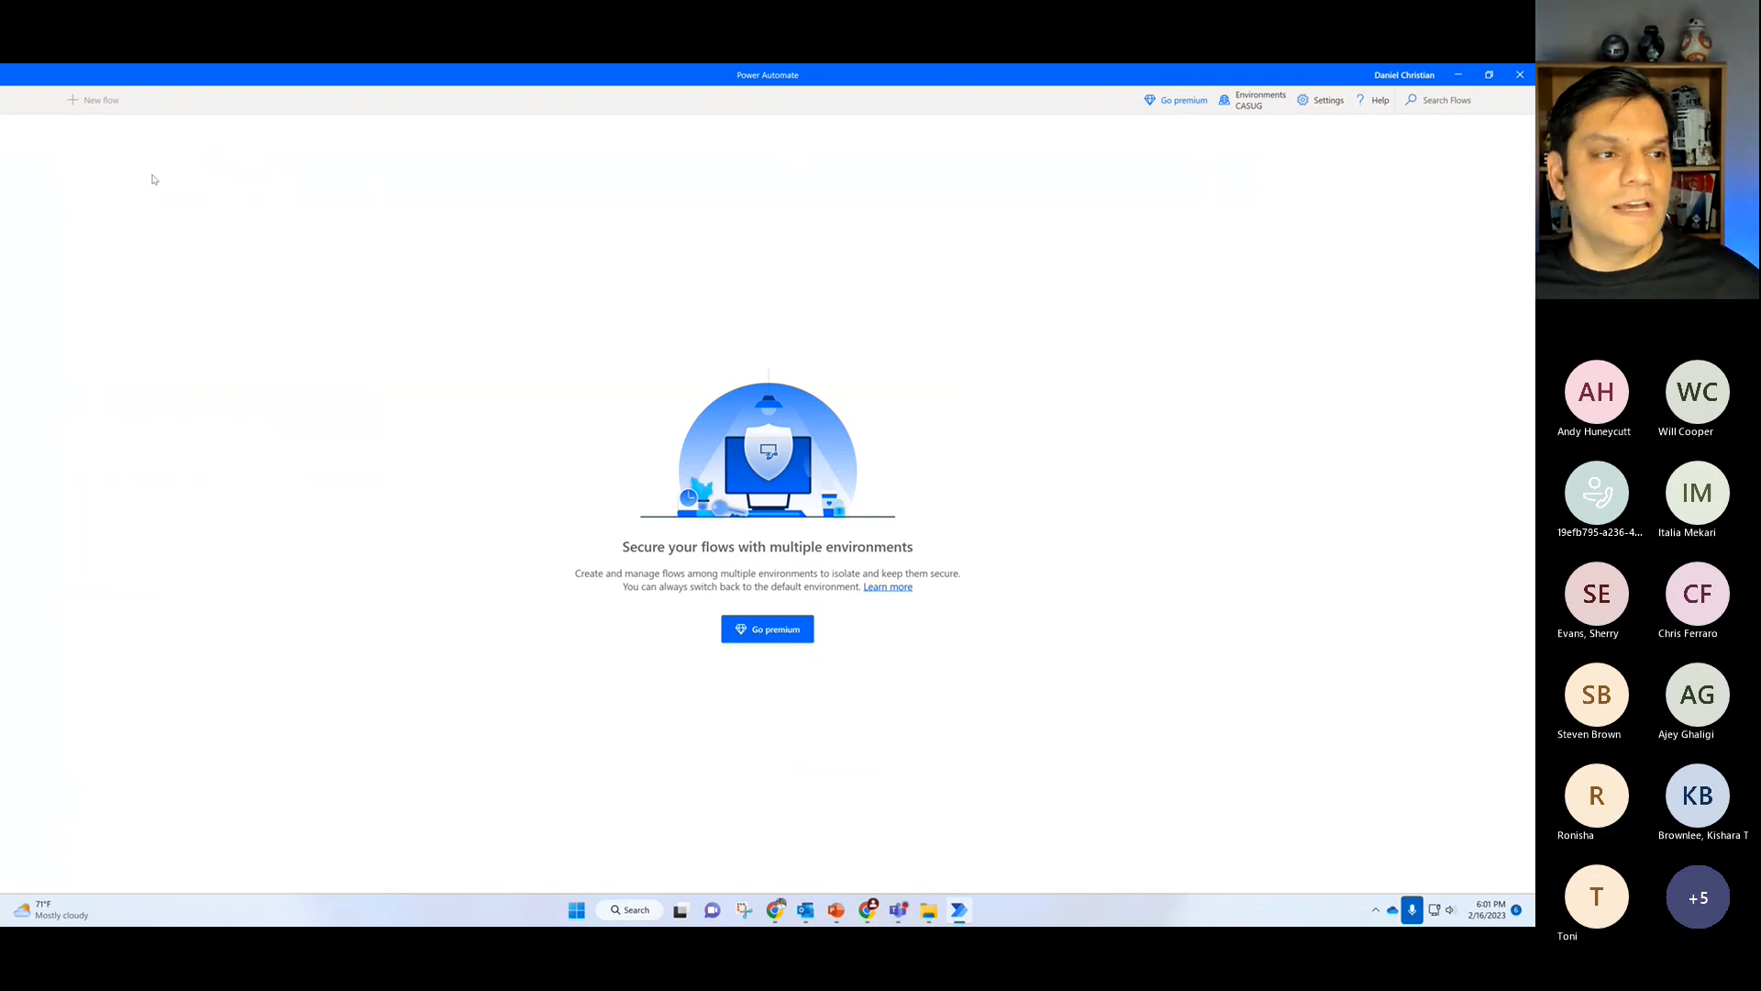
pyautogui.click(1260, 110)
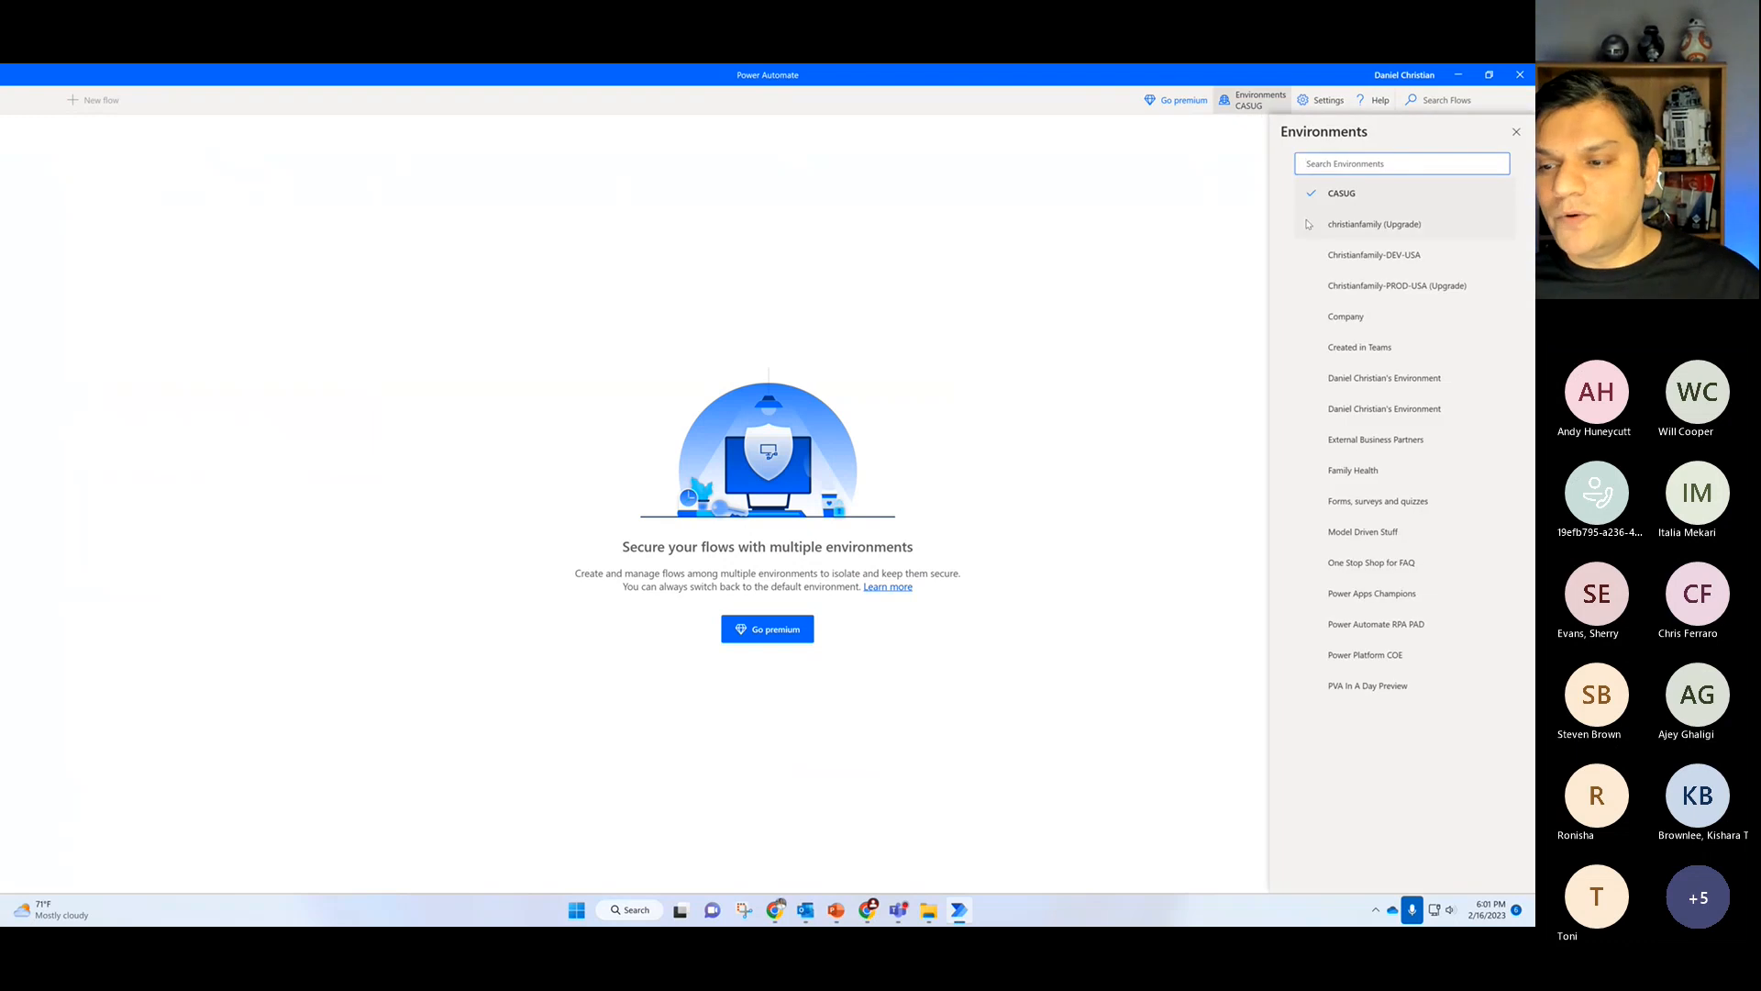
pyautogui.click(1379, 631)
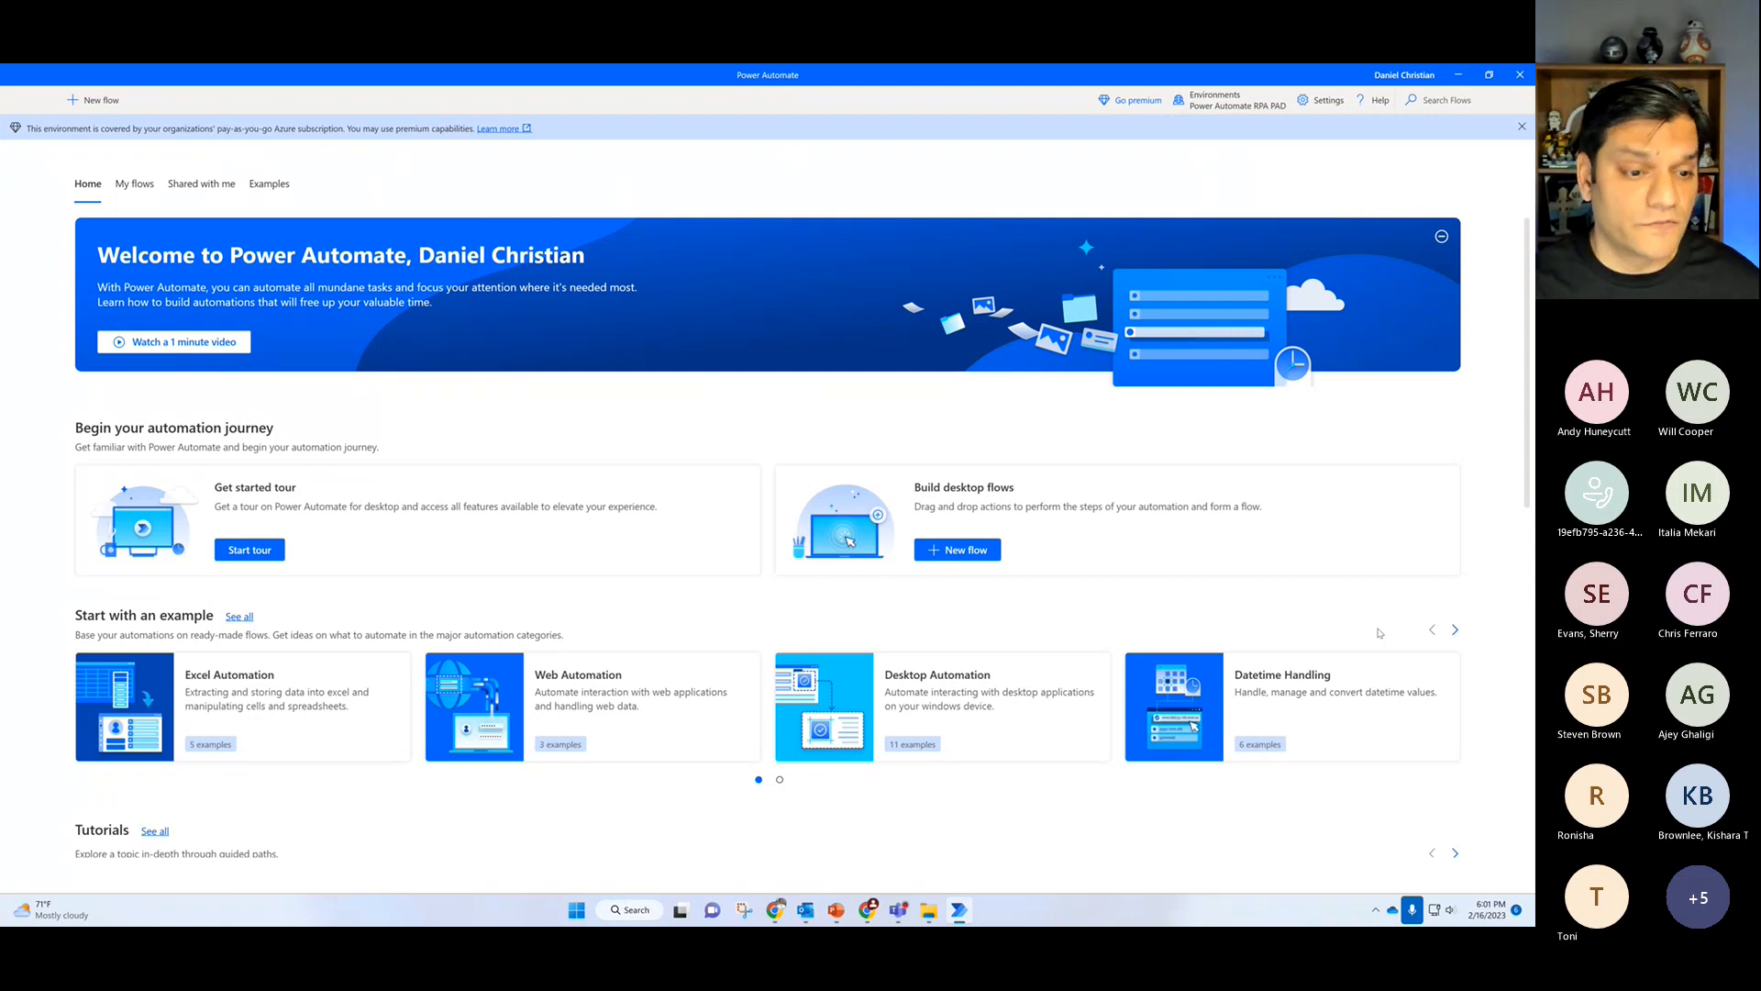
# Step: Look through the example categories, including the Web Automation examples, and return to the list of own flows
pyautogui.click(261, 194)
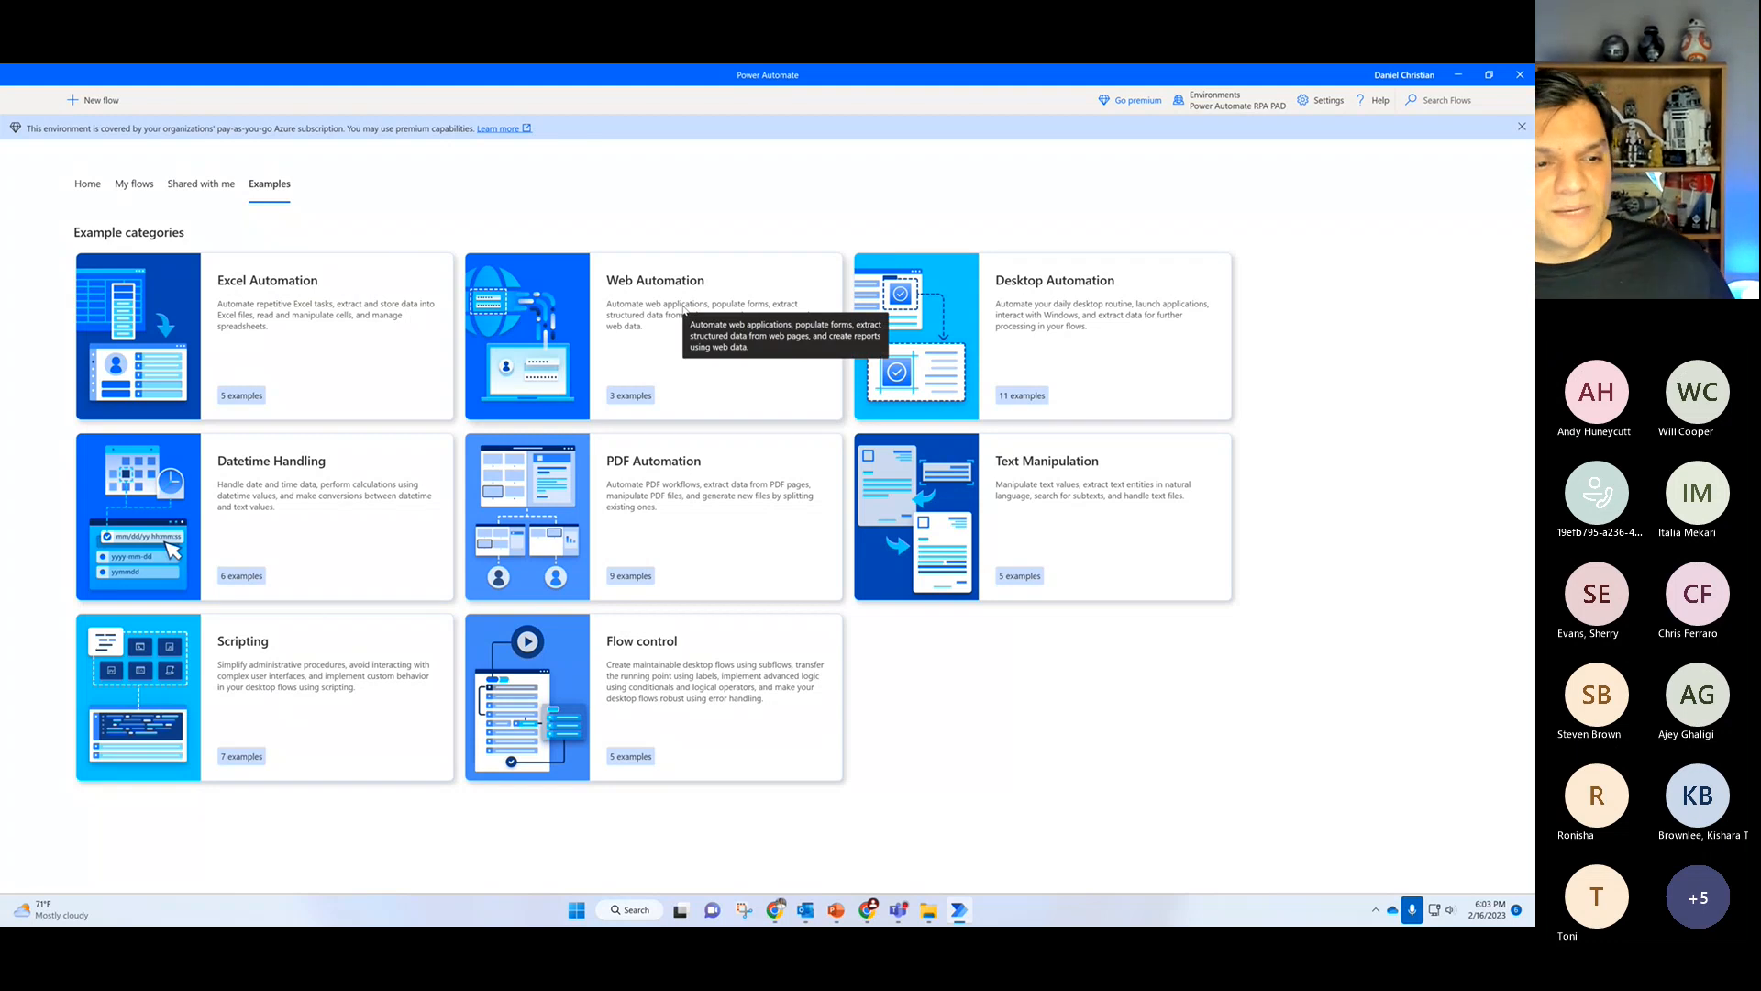
pyautogui.click(653, 342)
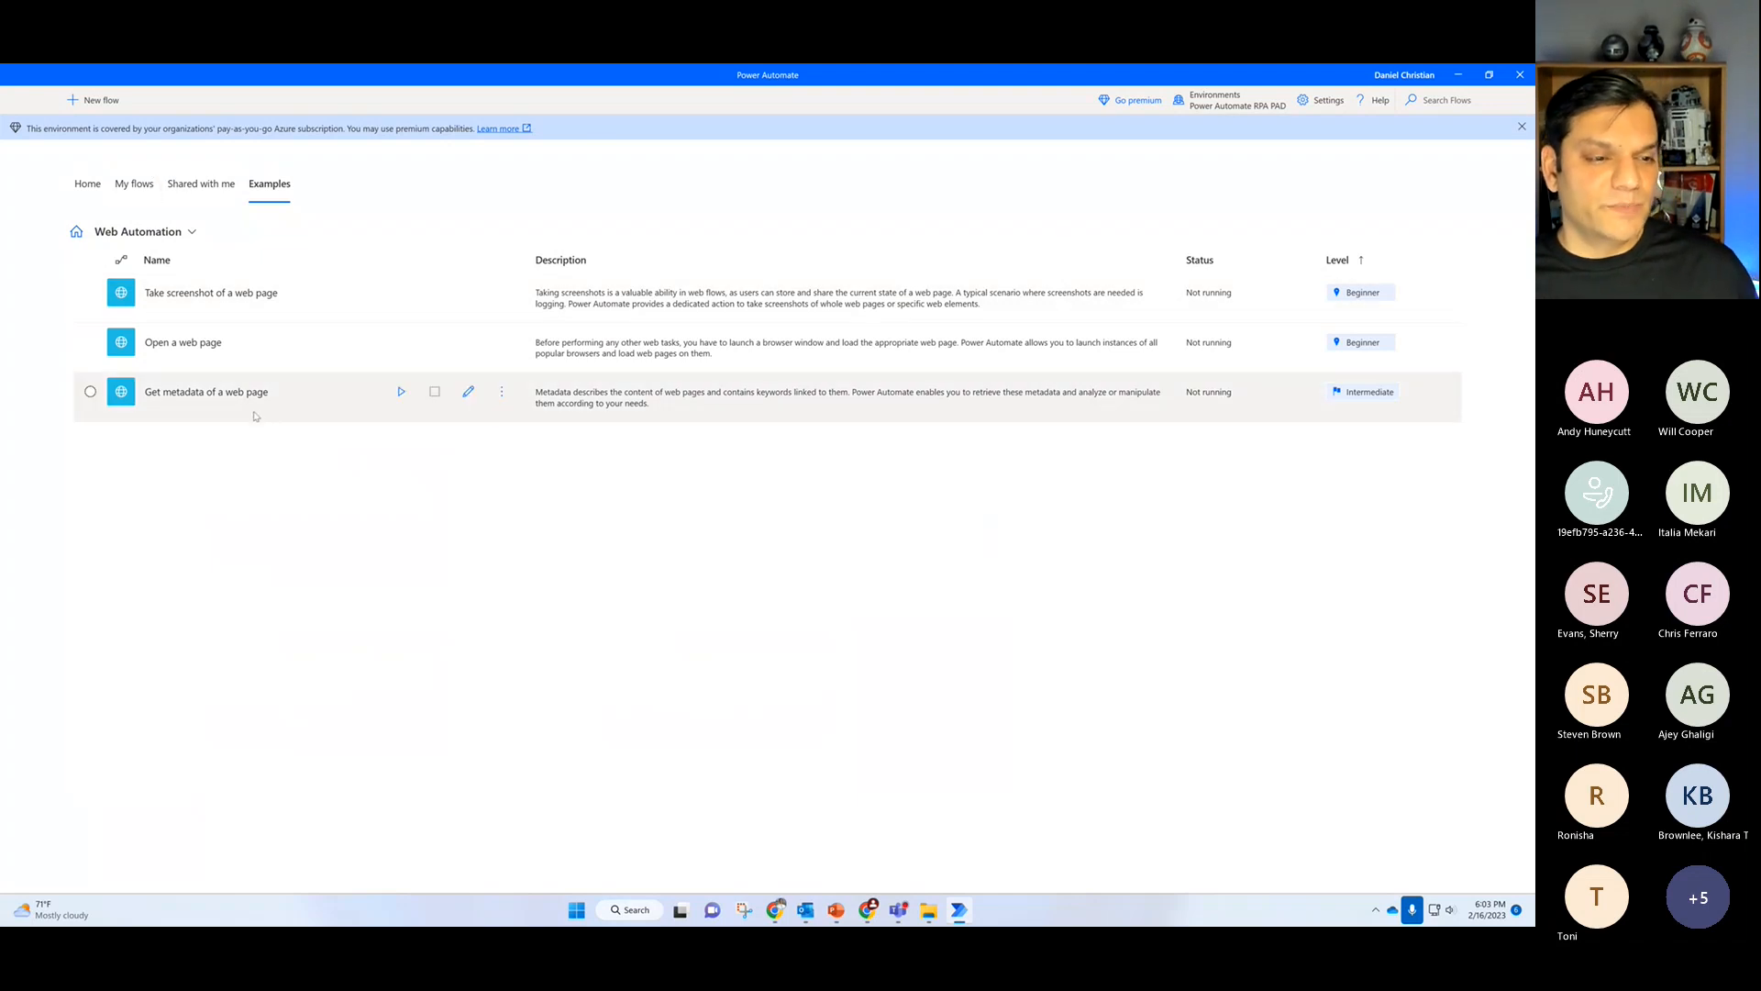
pyautogui.click(168, 234)
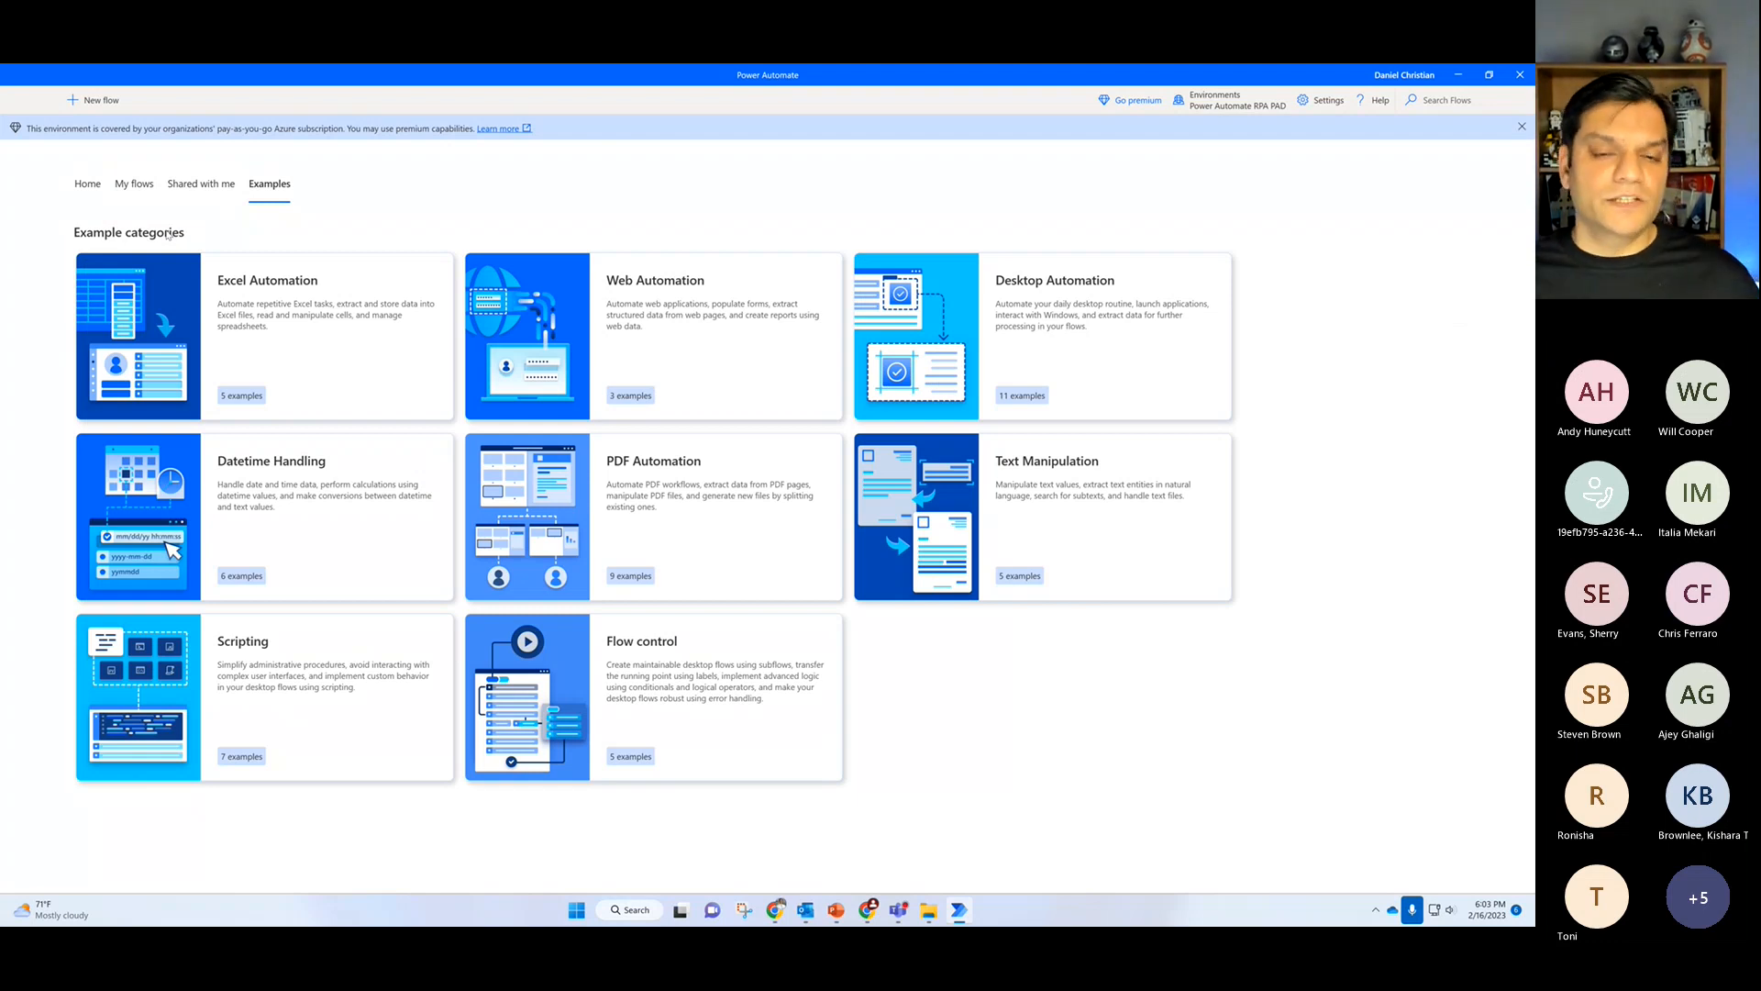
pyautogui.click(131, 183)
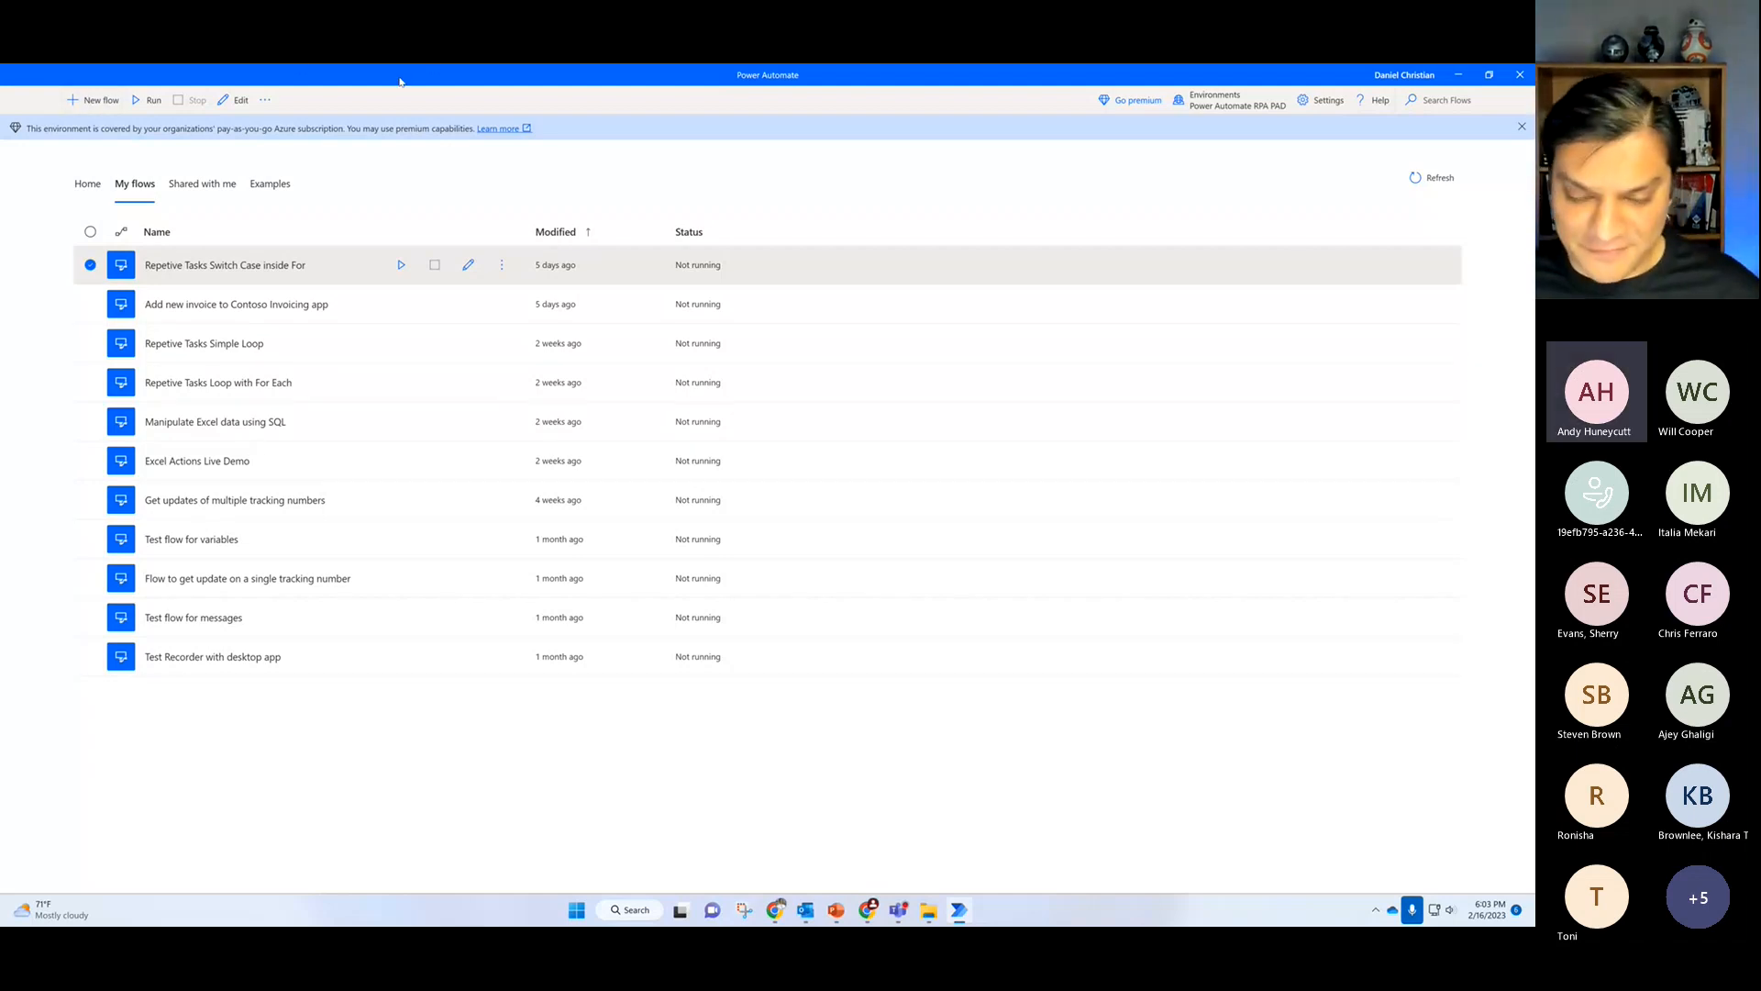
pyautogui.click(108, 100)
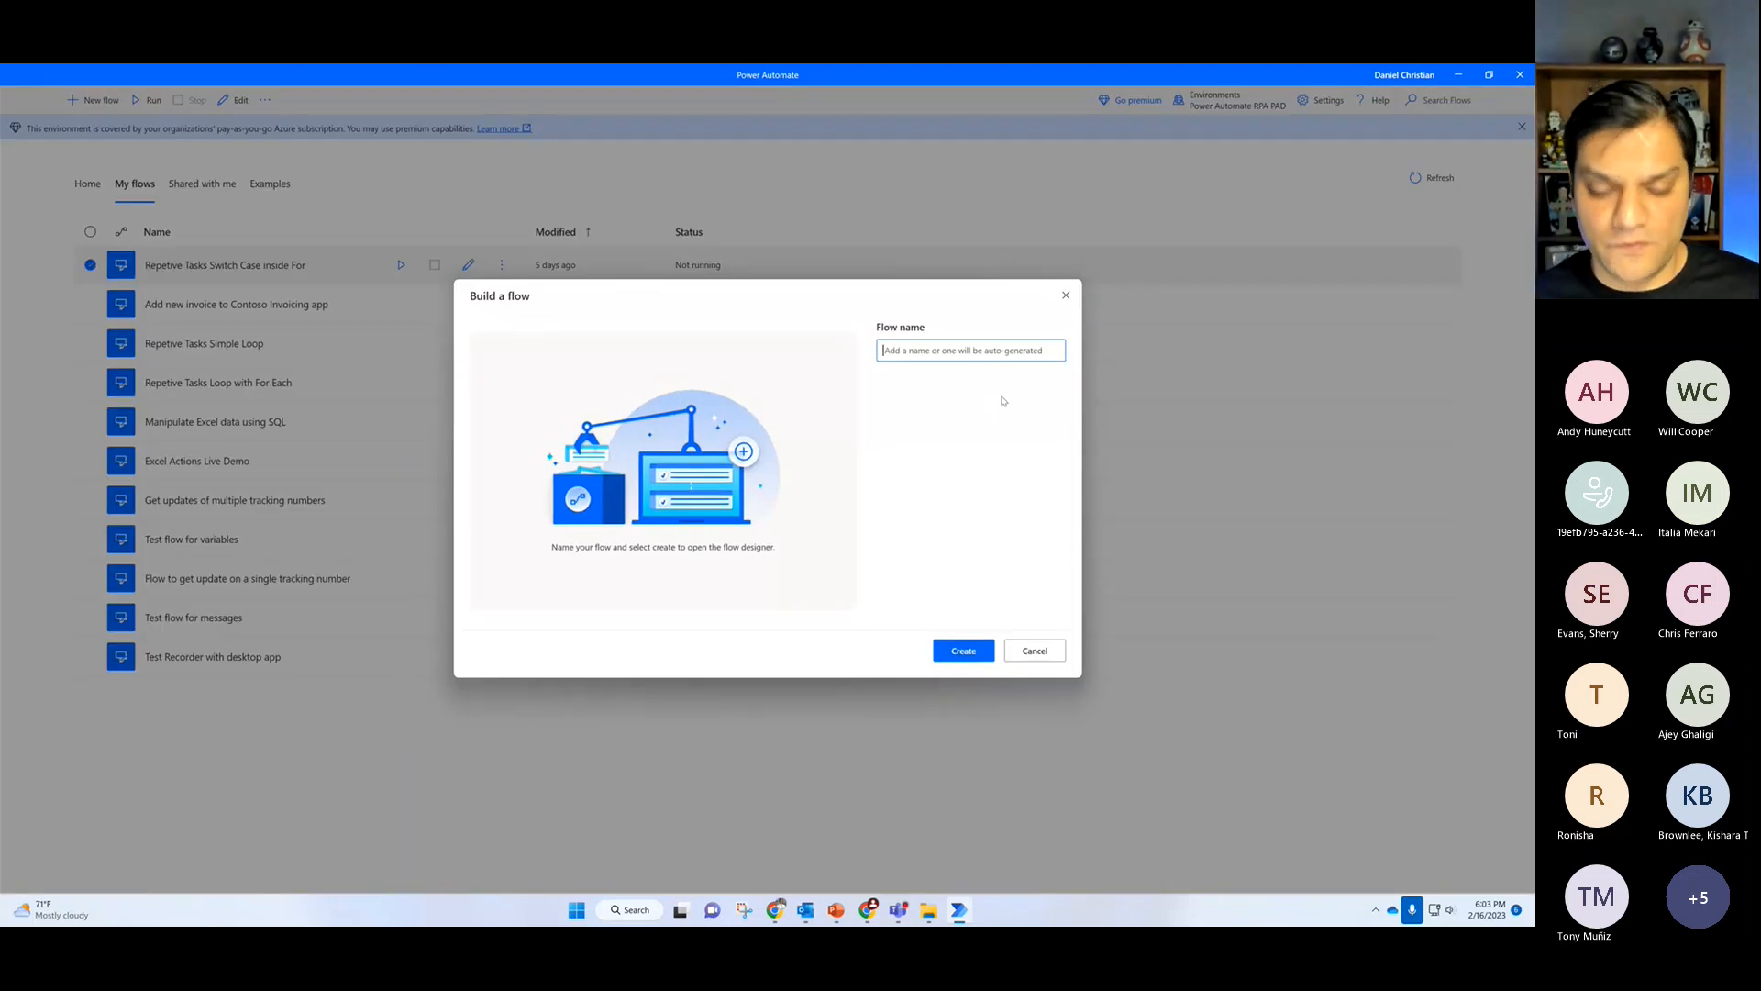
pyautogui.write('CA')
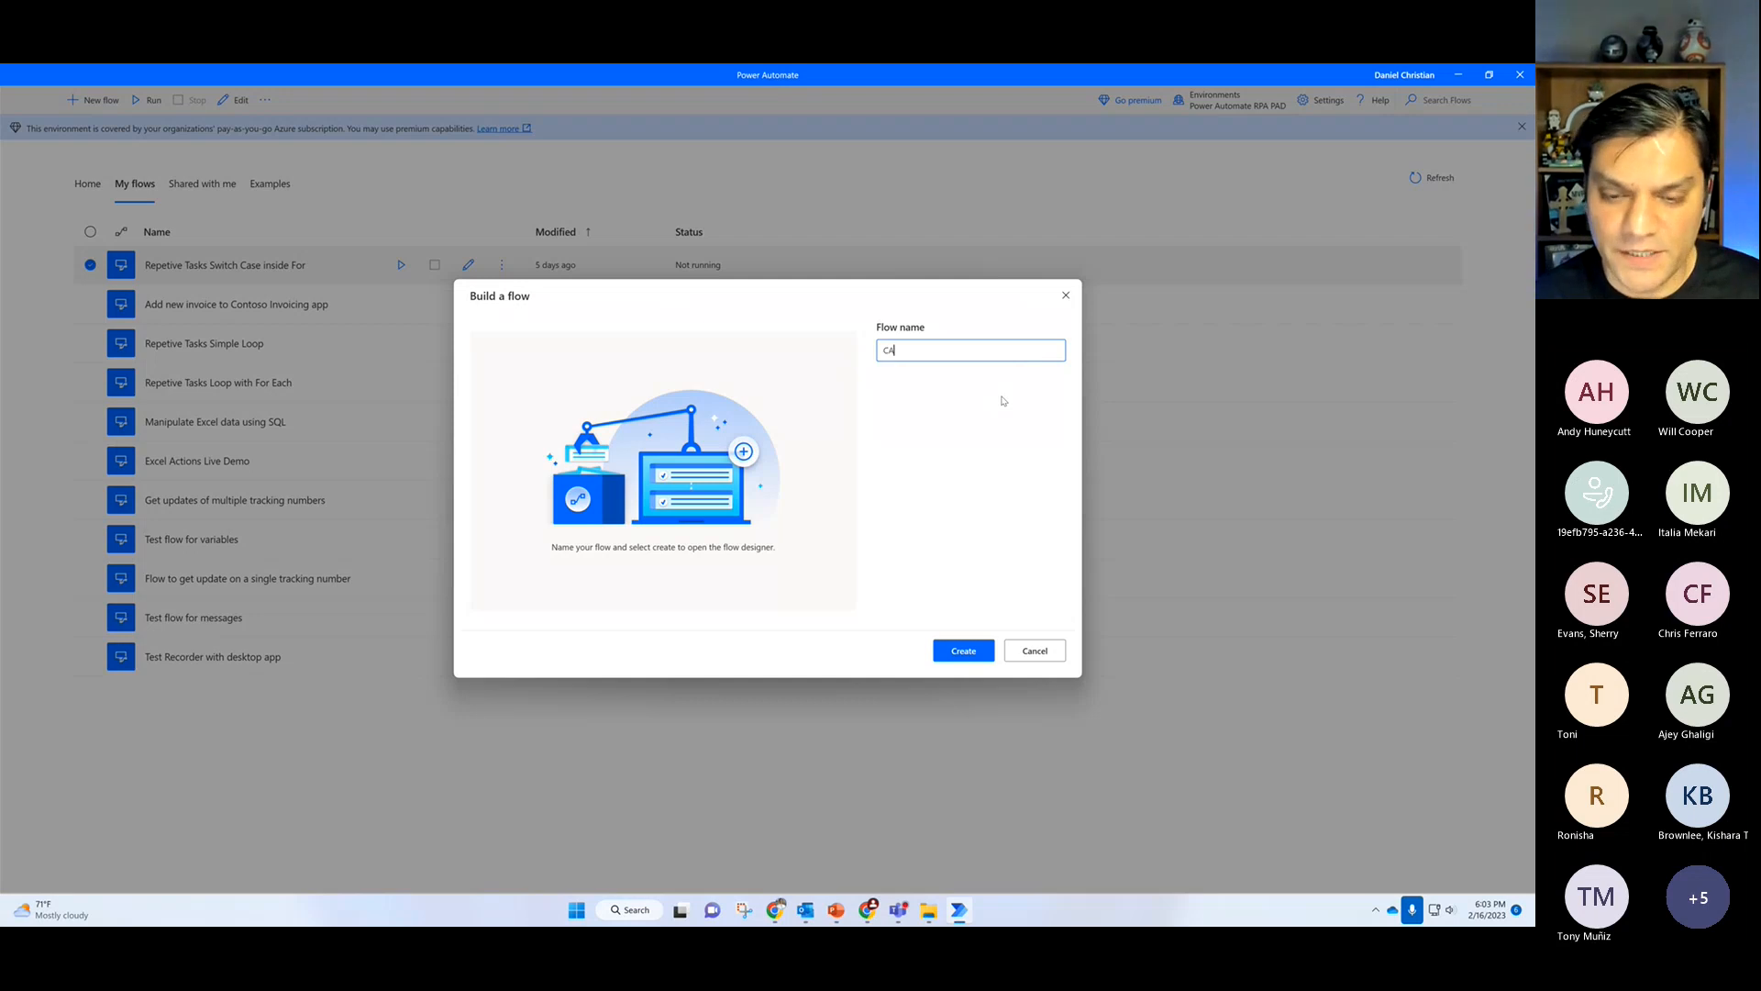
pyautogui.write('USG')
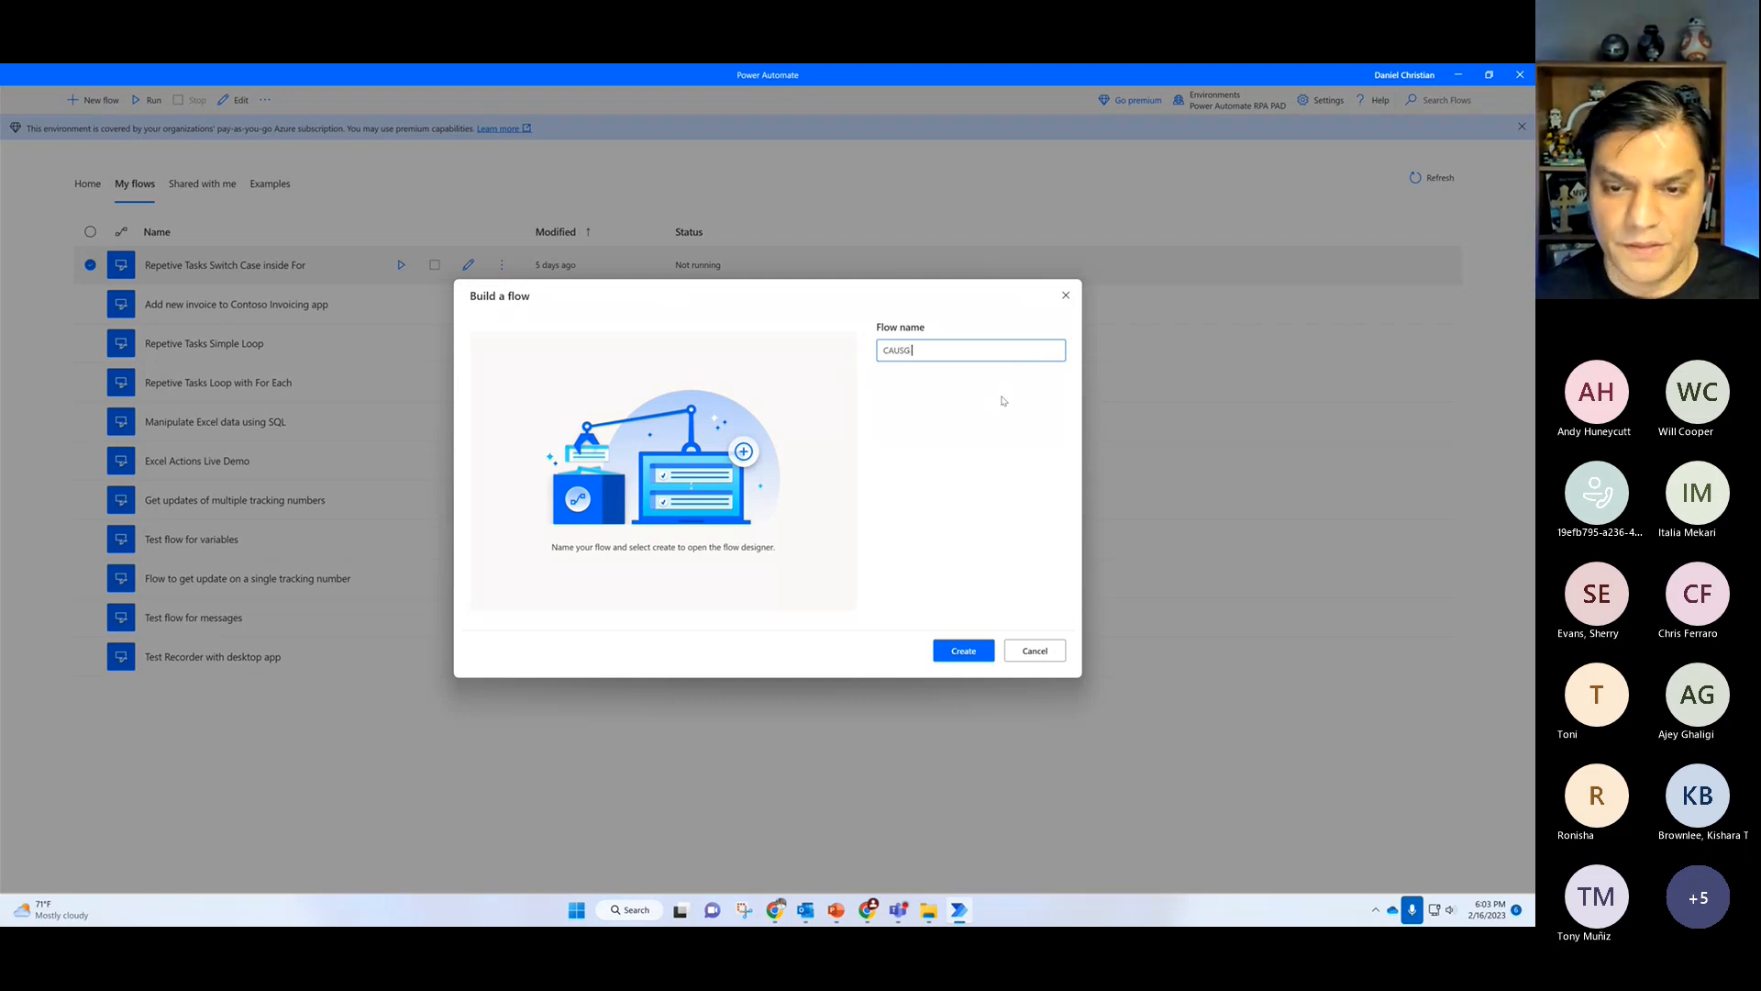
pyautogui.write(' demo')
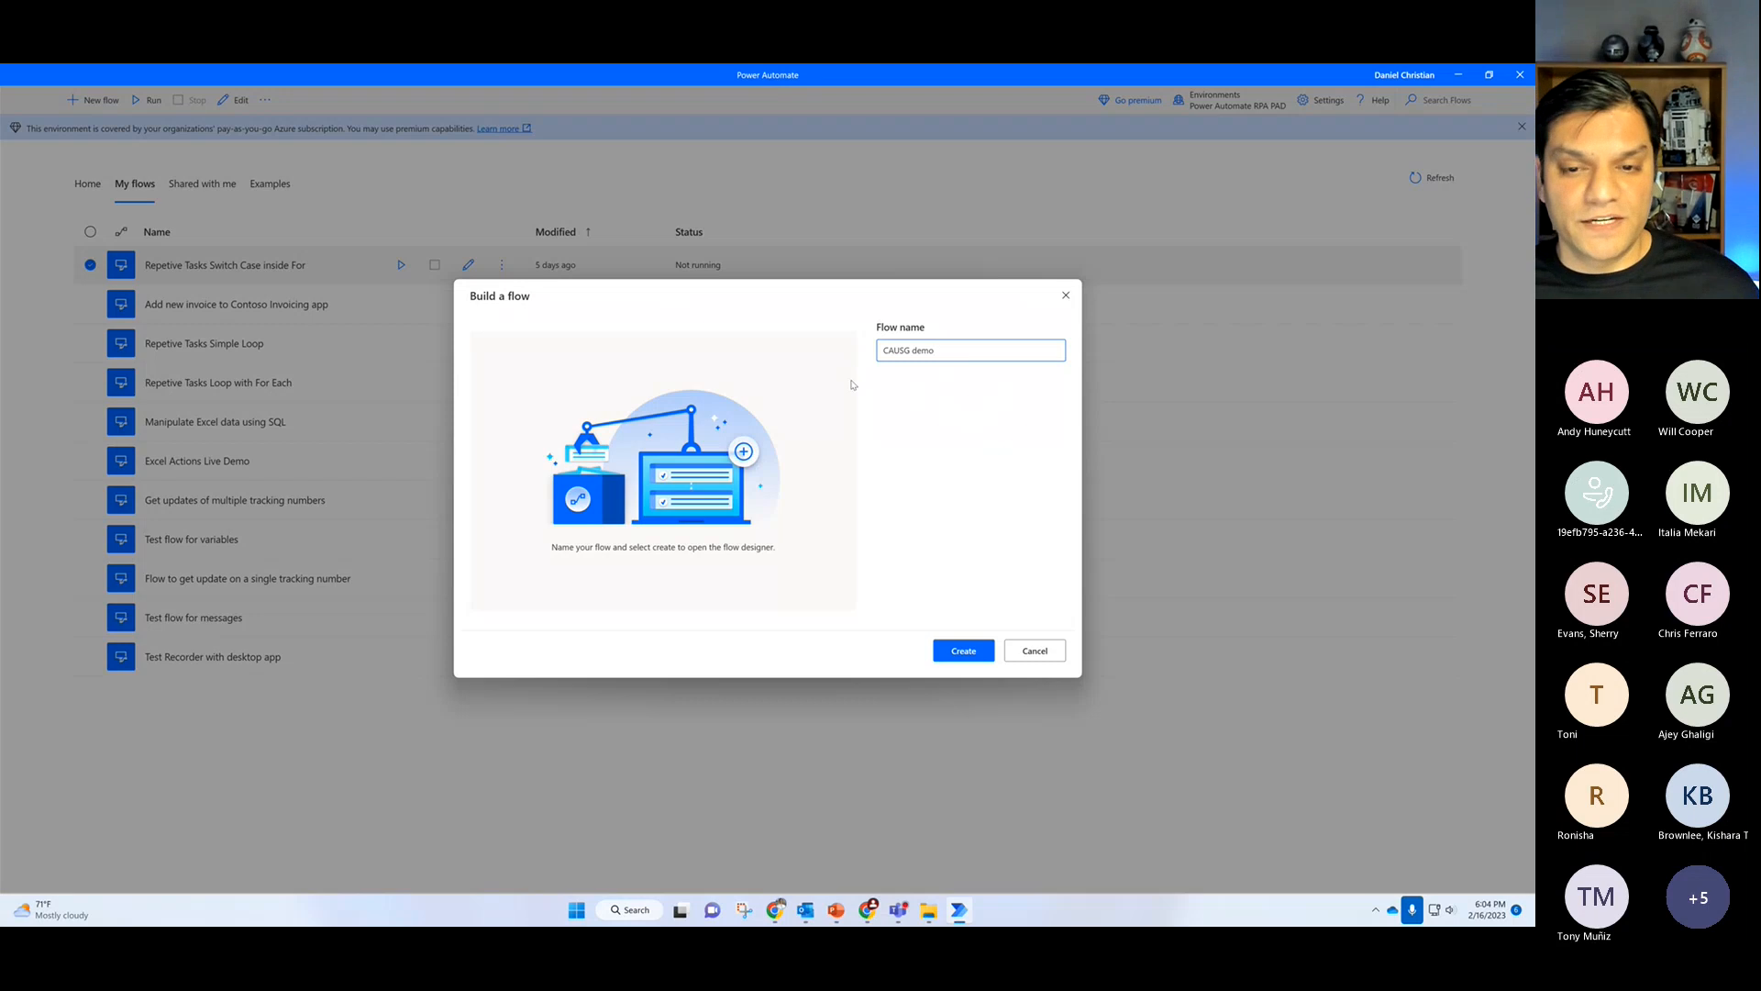
pyautogui.click(963, 650)
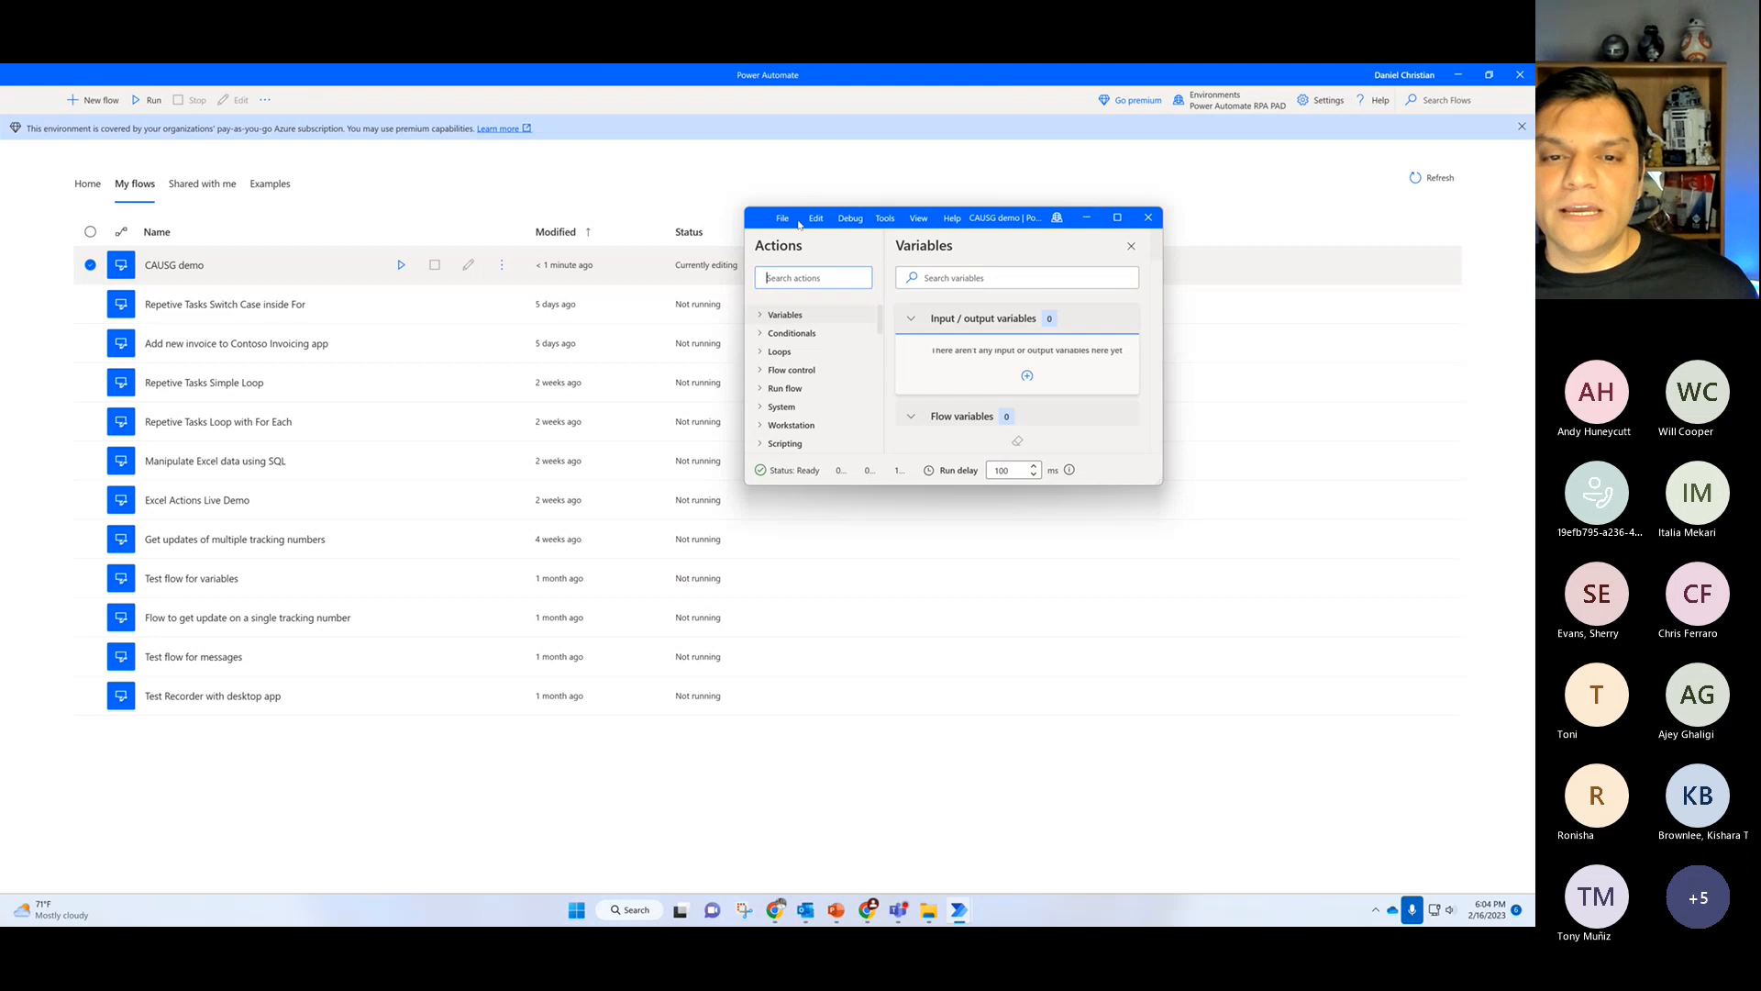
pyautogui.moveTo(765, 218); pyautogui.dragTo(941, 401)
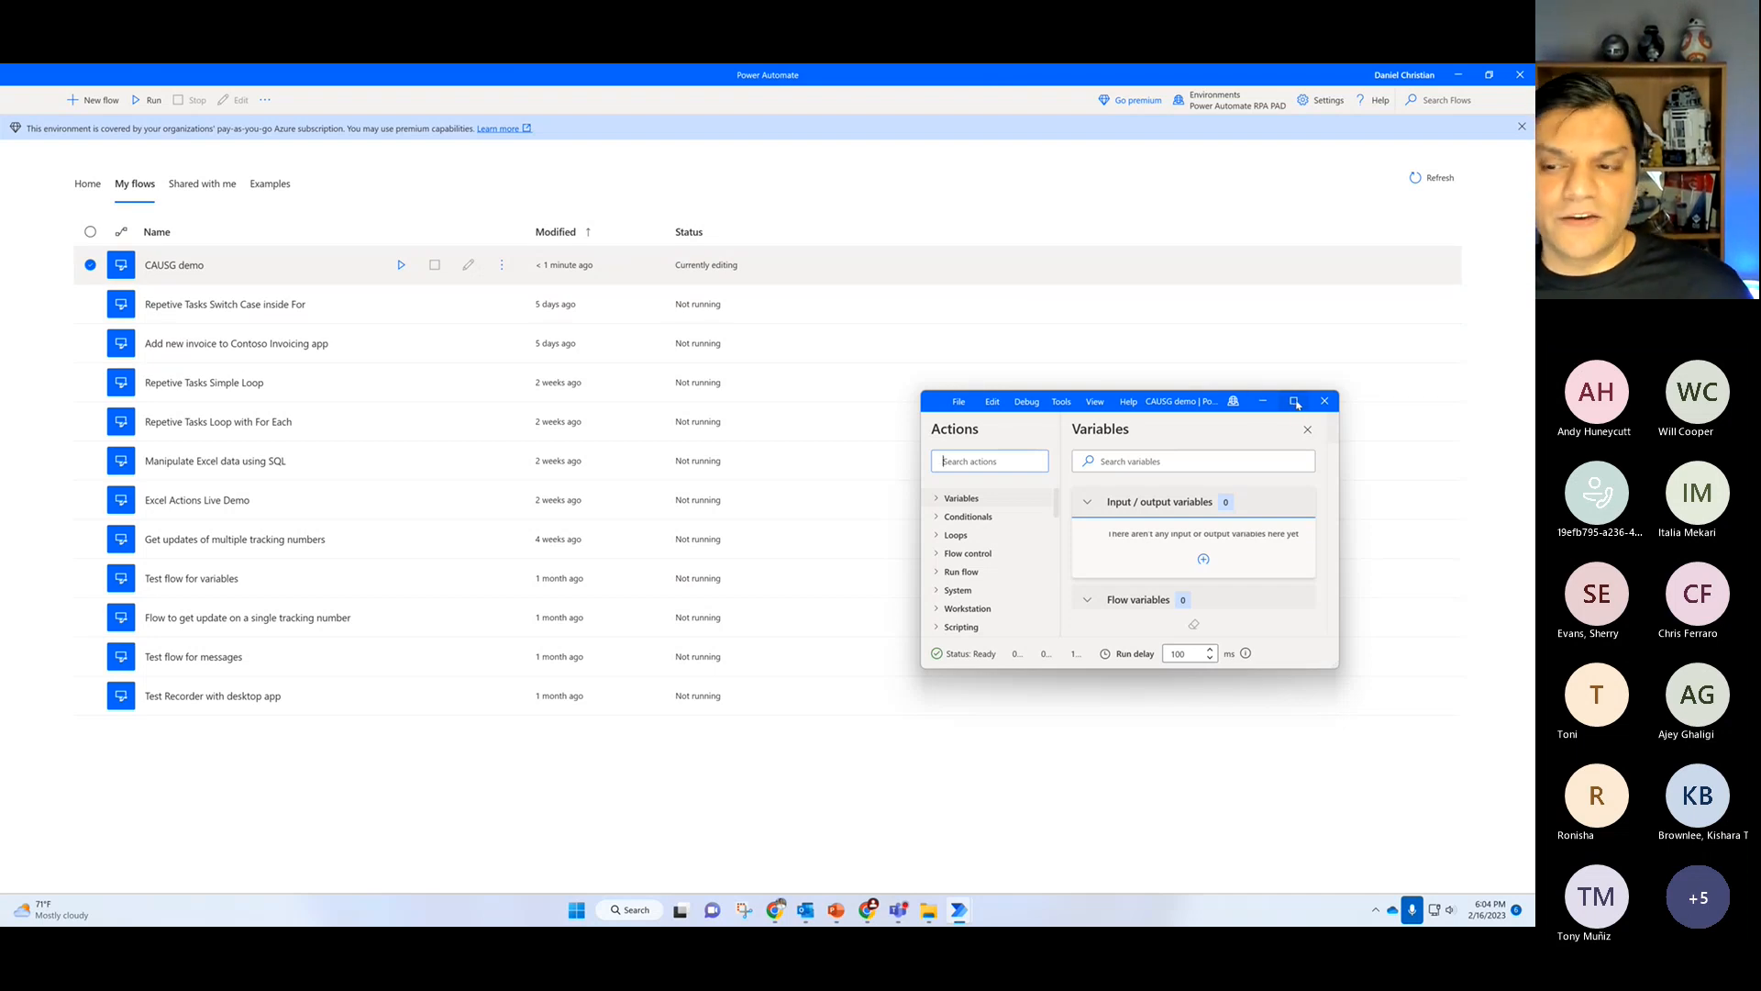
pyautogui.click(1324, 401)
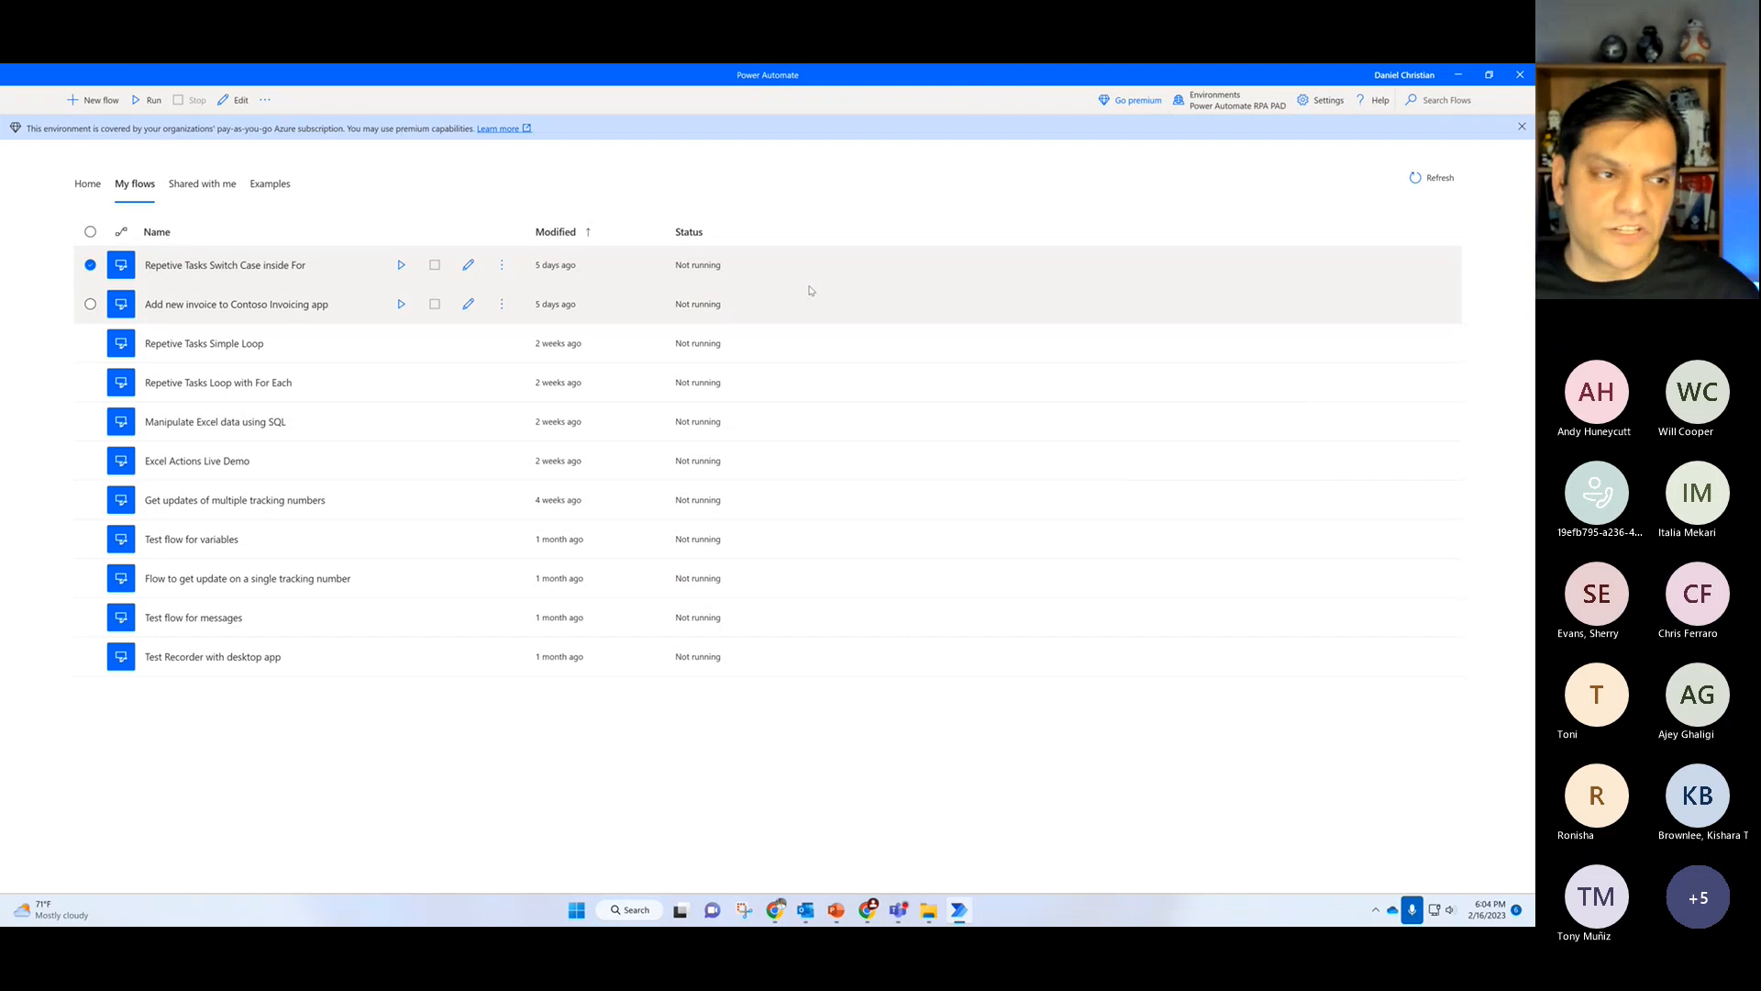
# Step: Create a new desktop flow named "CASUG Demo"
pyautogui.click(94, 100)
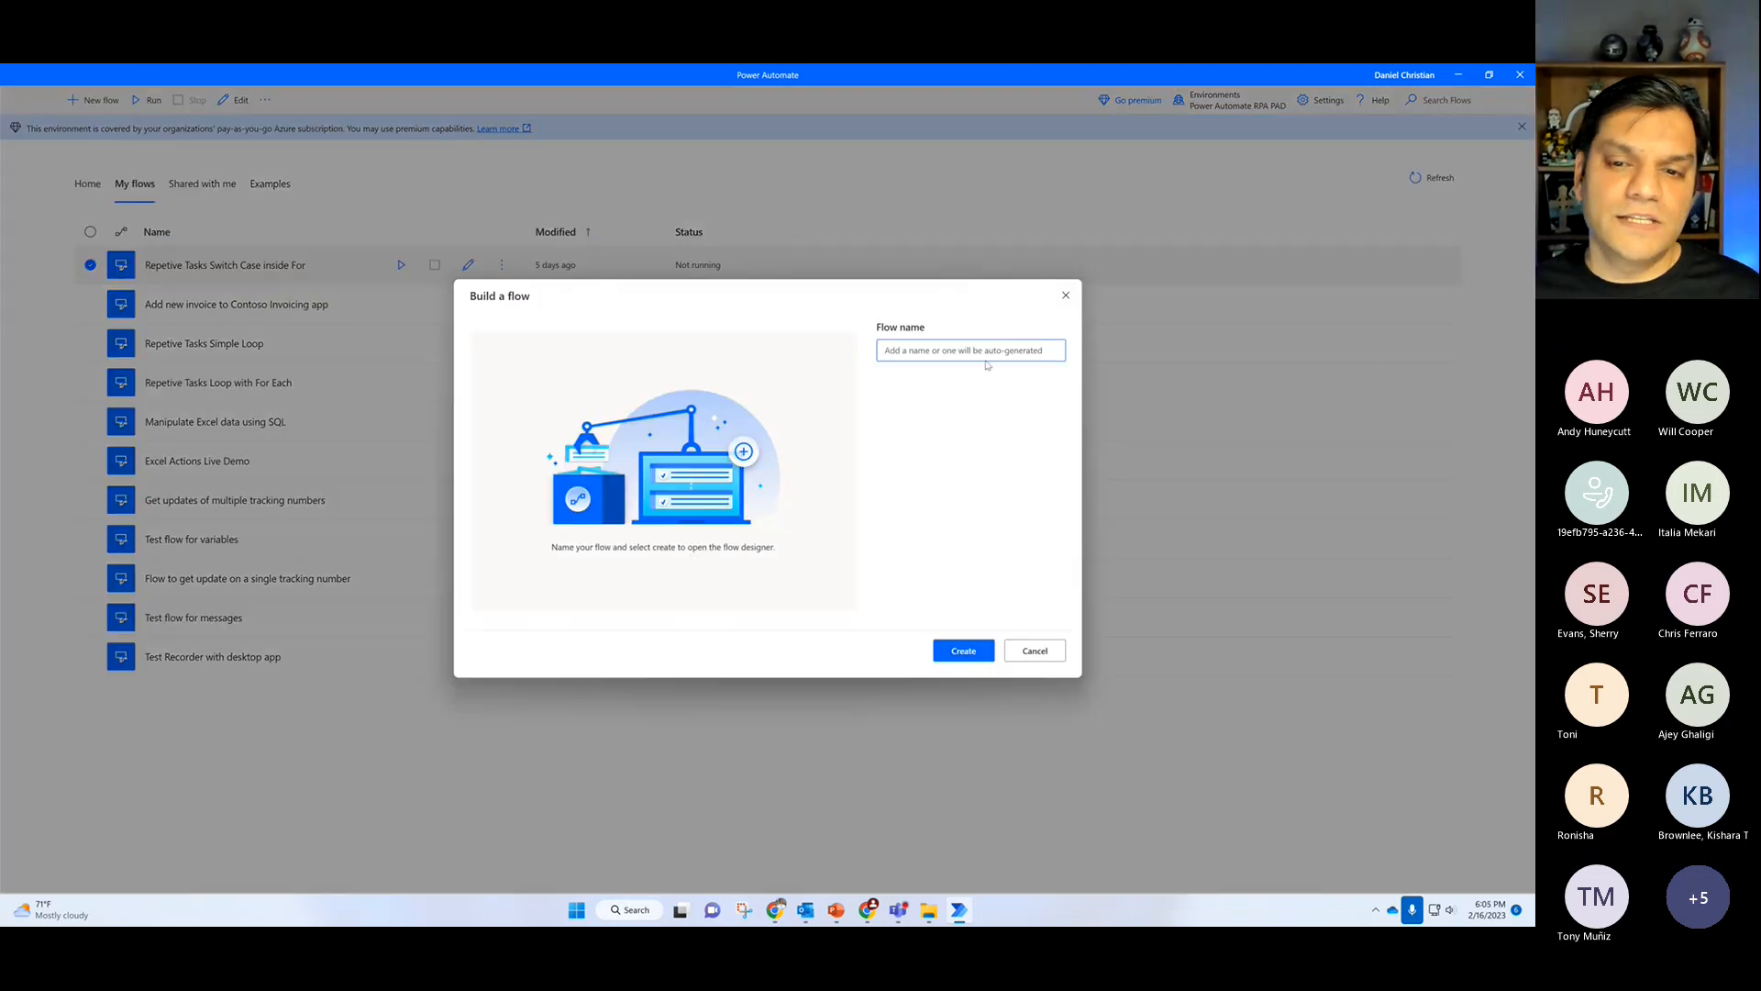
pyautogui.write('CAS')
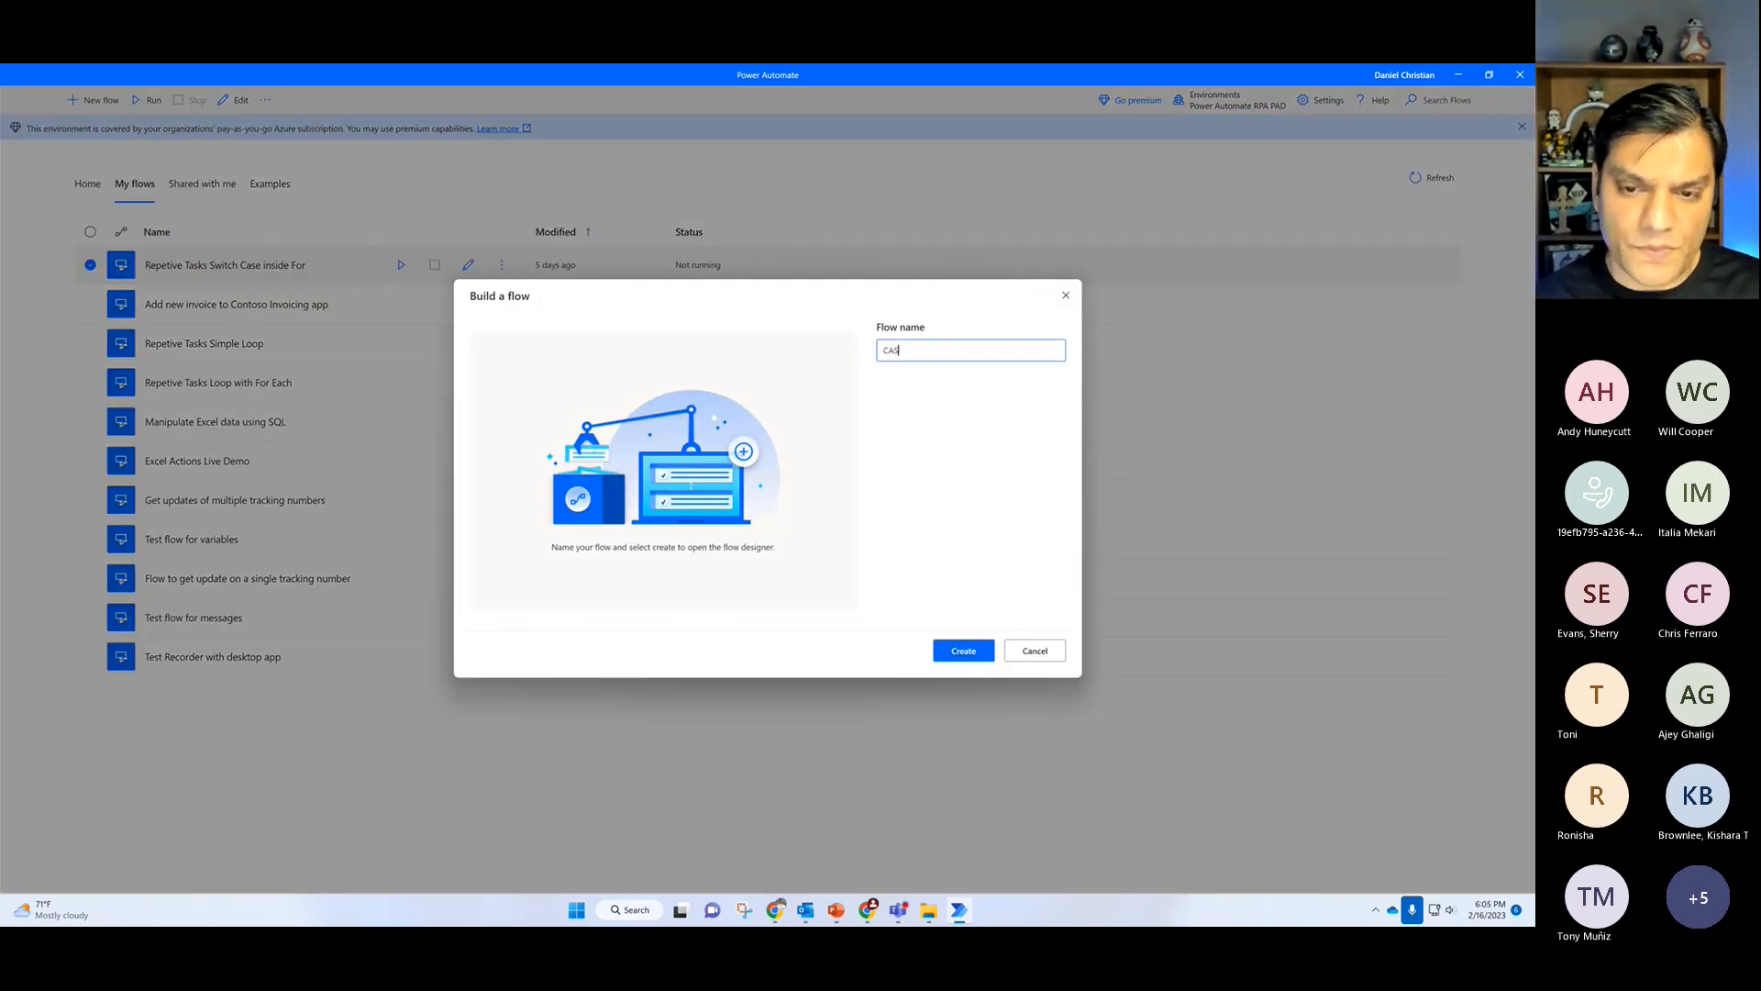
pyautogui.write('UG Demo')
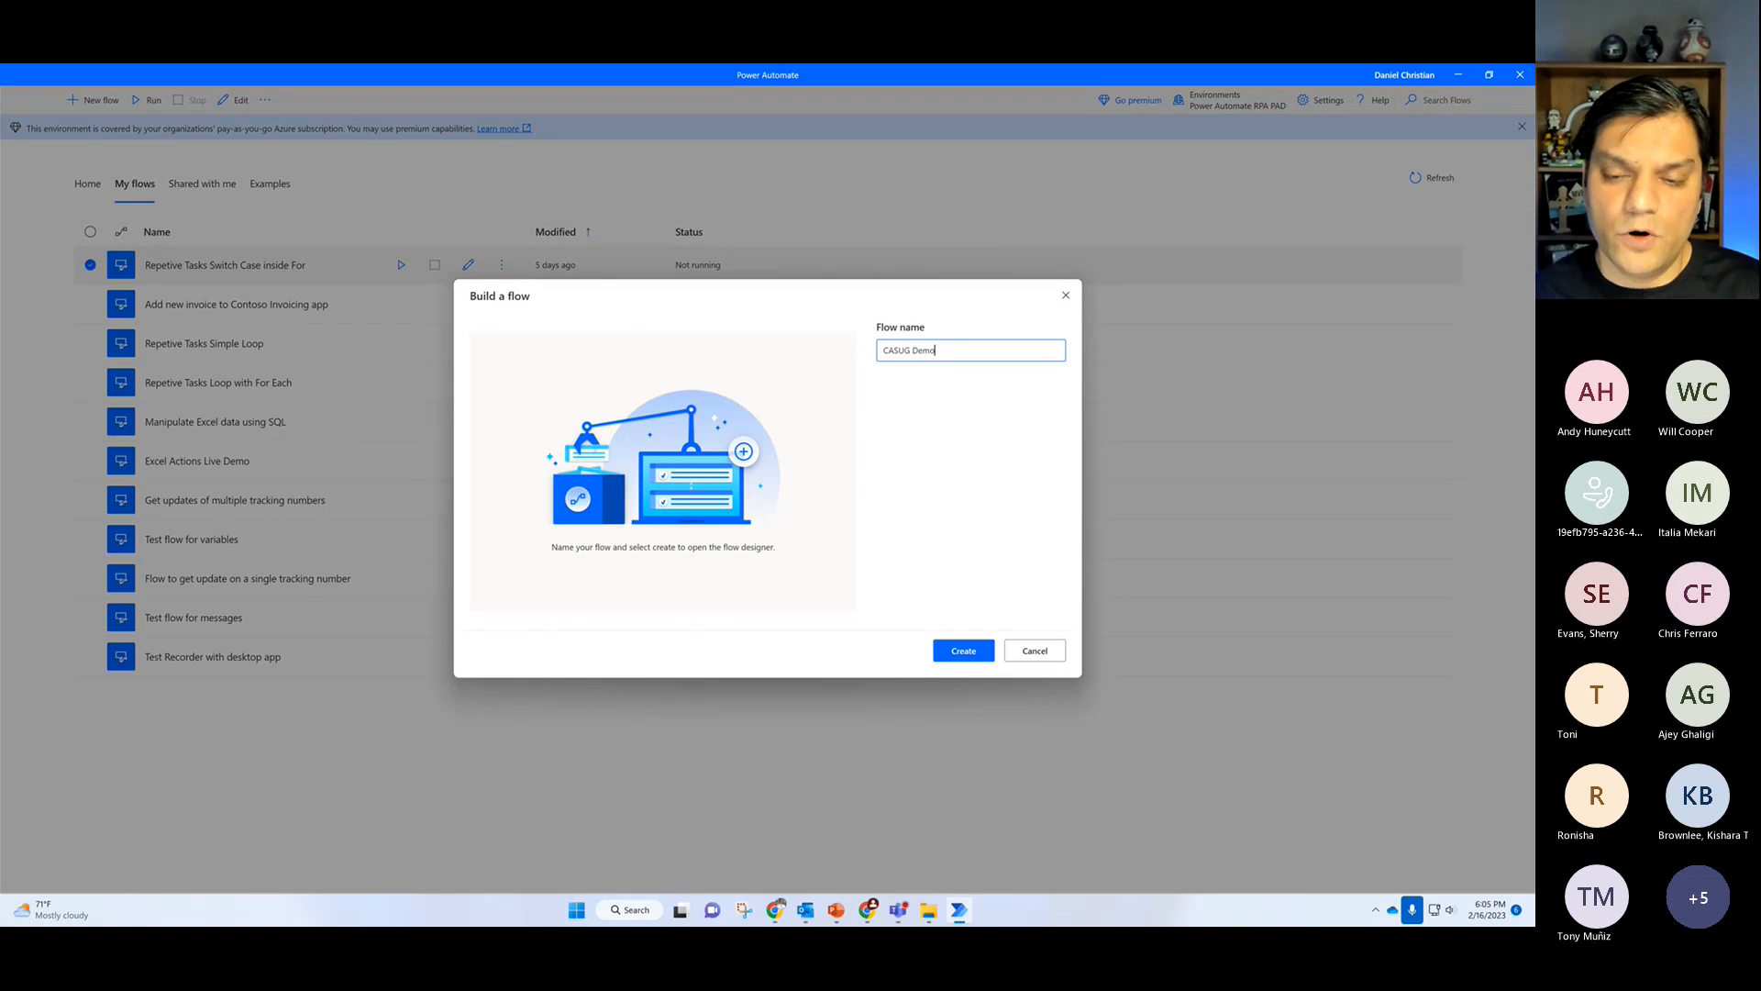
pyautogui.click(963, 650)
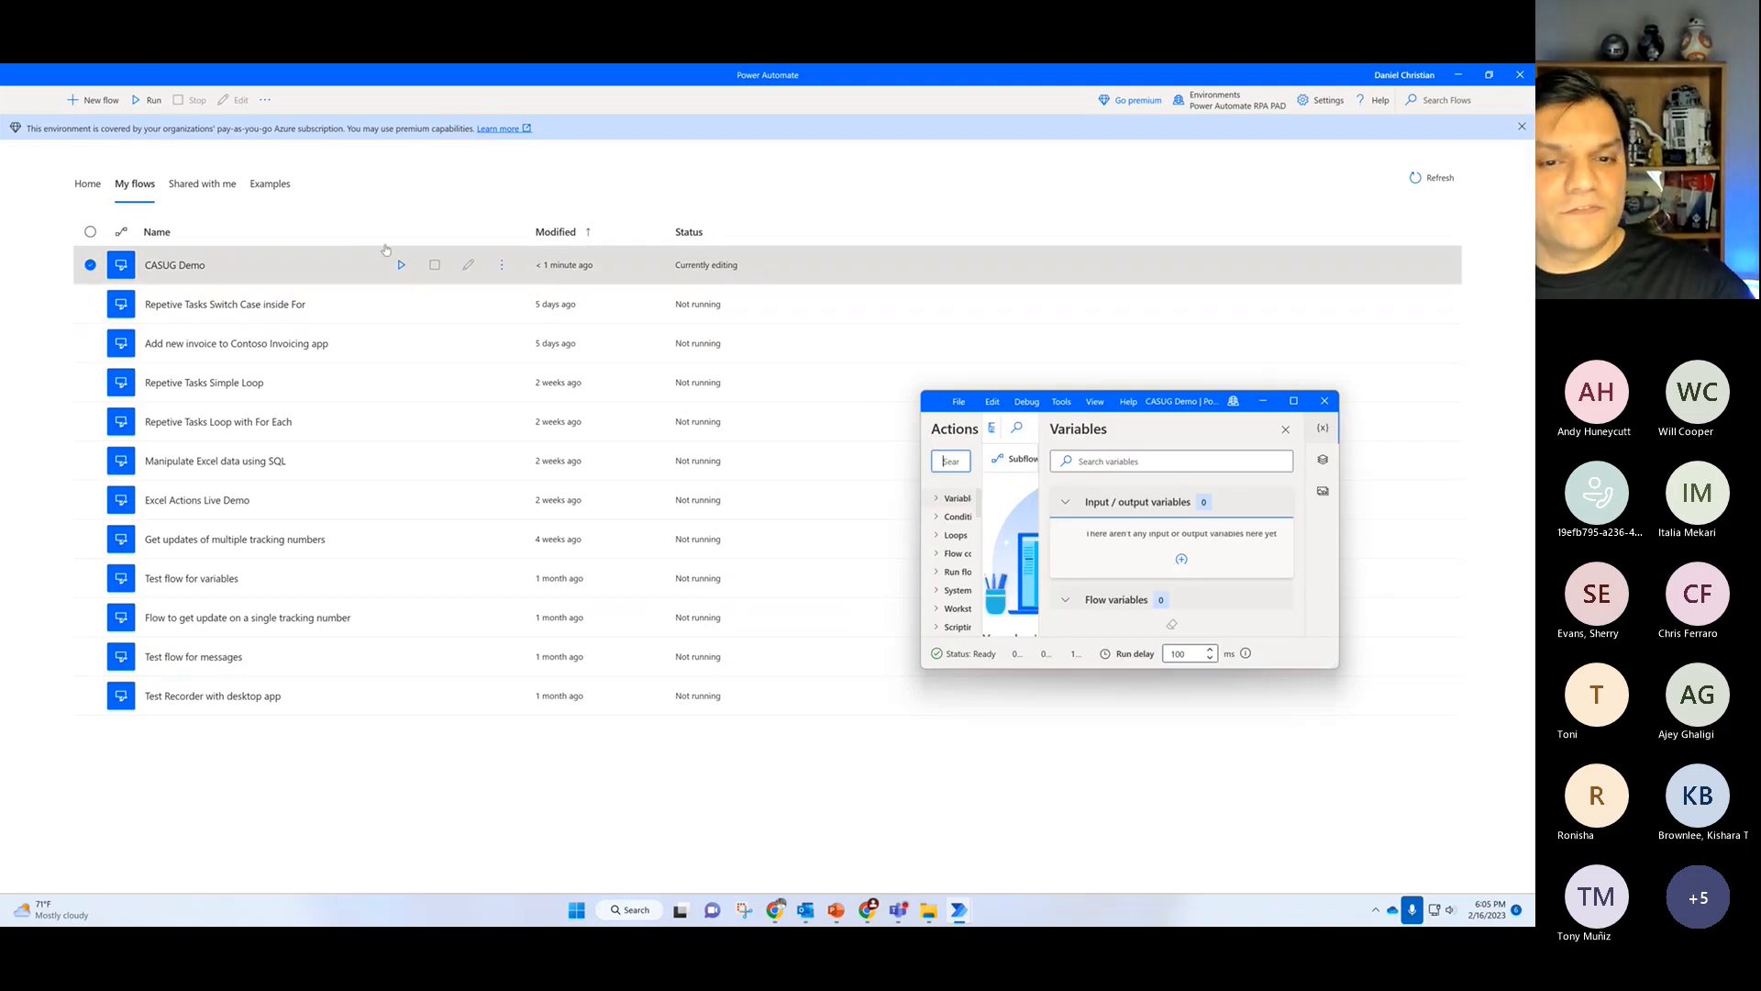
# Step: Maximize the CASUG Demo flow designer, save the flow and browse the action categories down to the Variables actions
pyautogui.click(1293, 401)
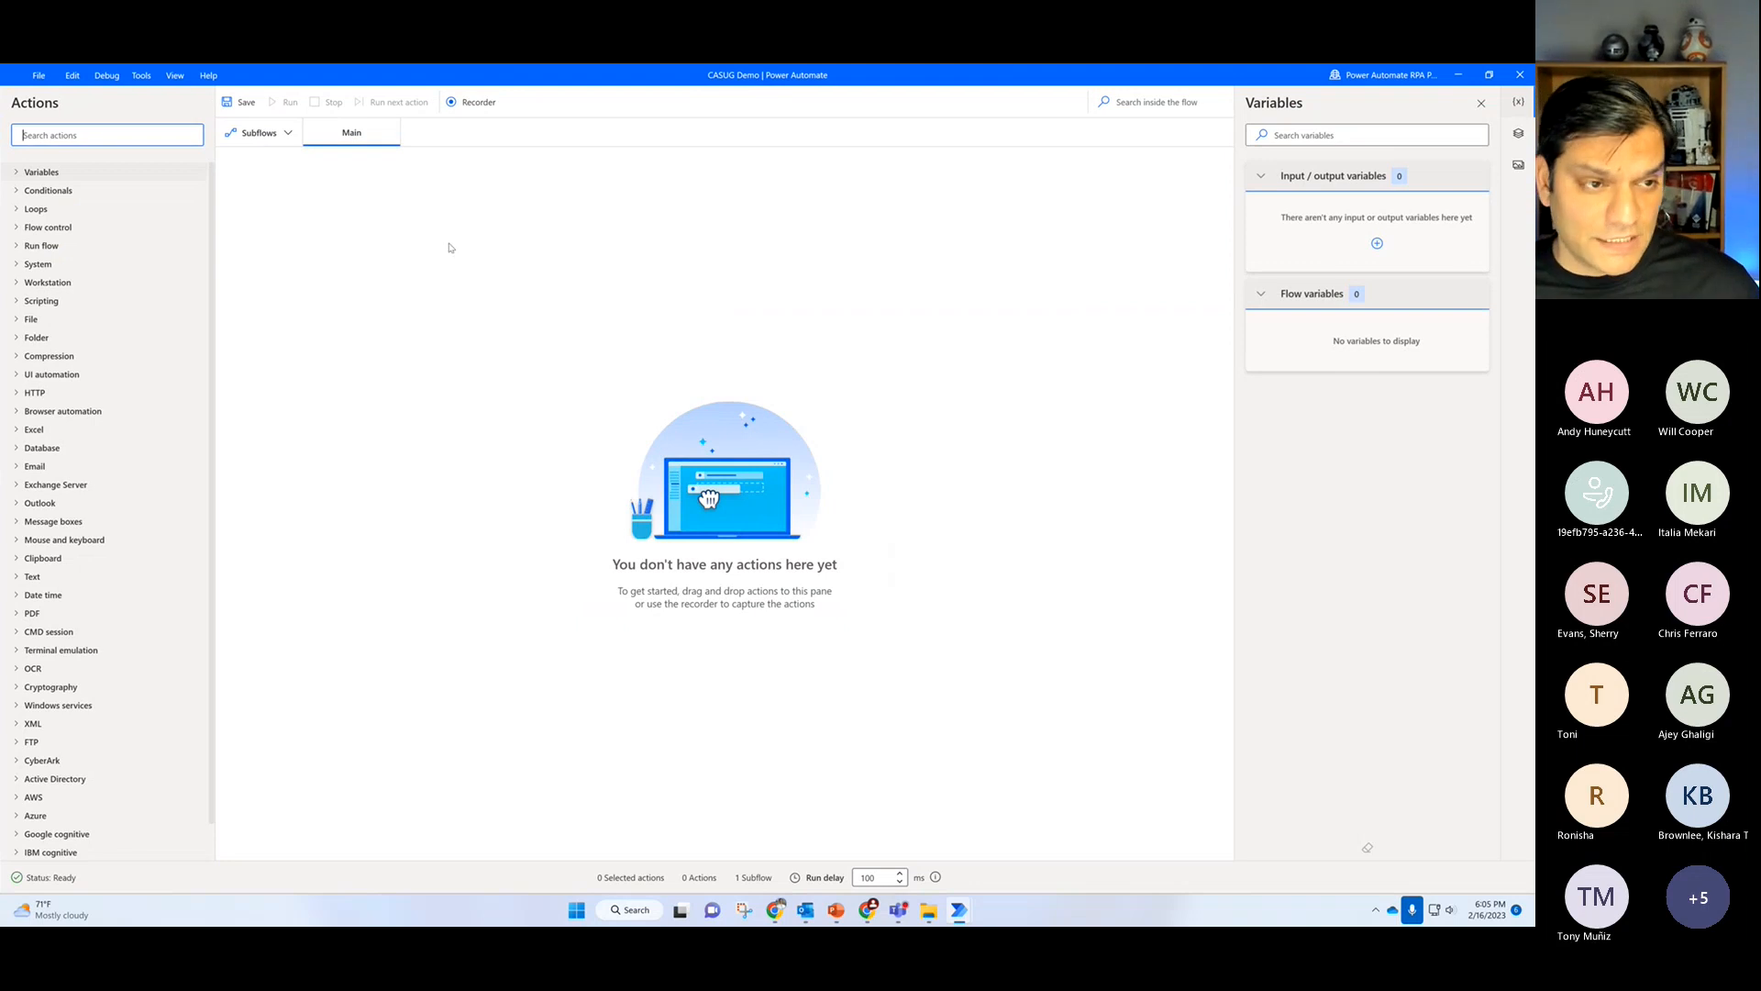
pyautogui.click(241, 103)
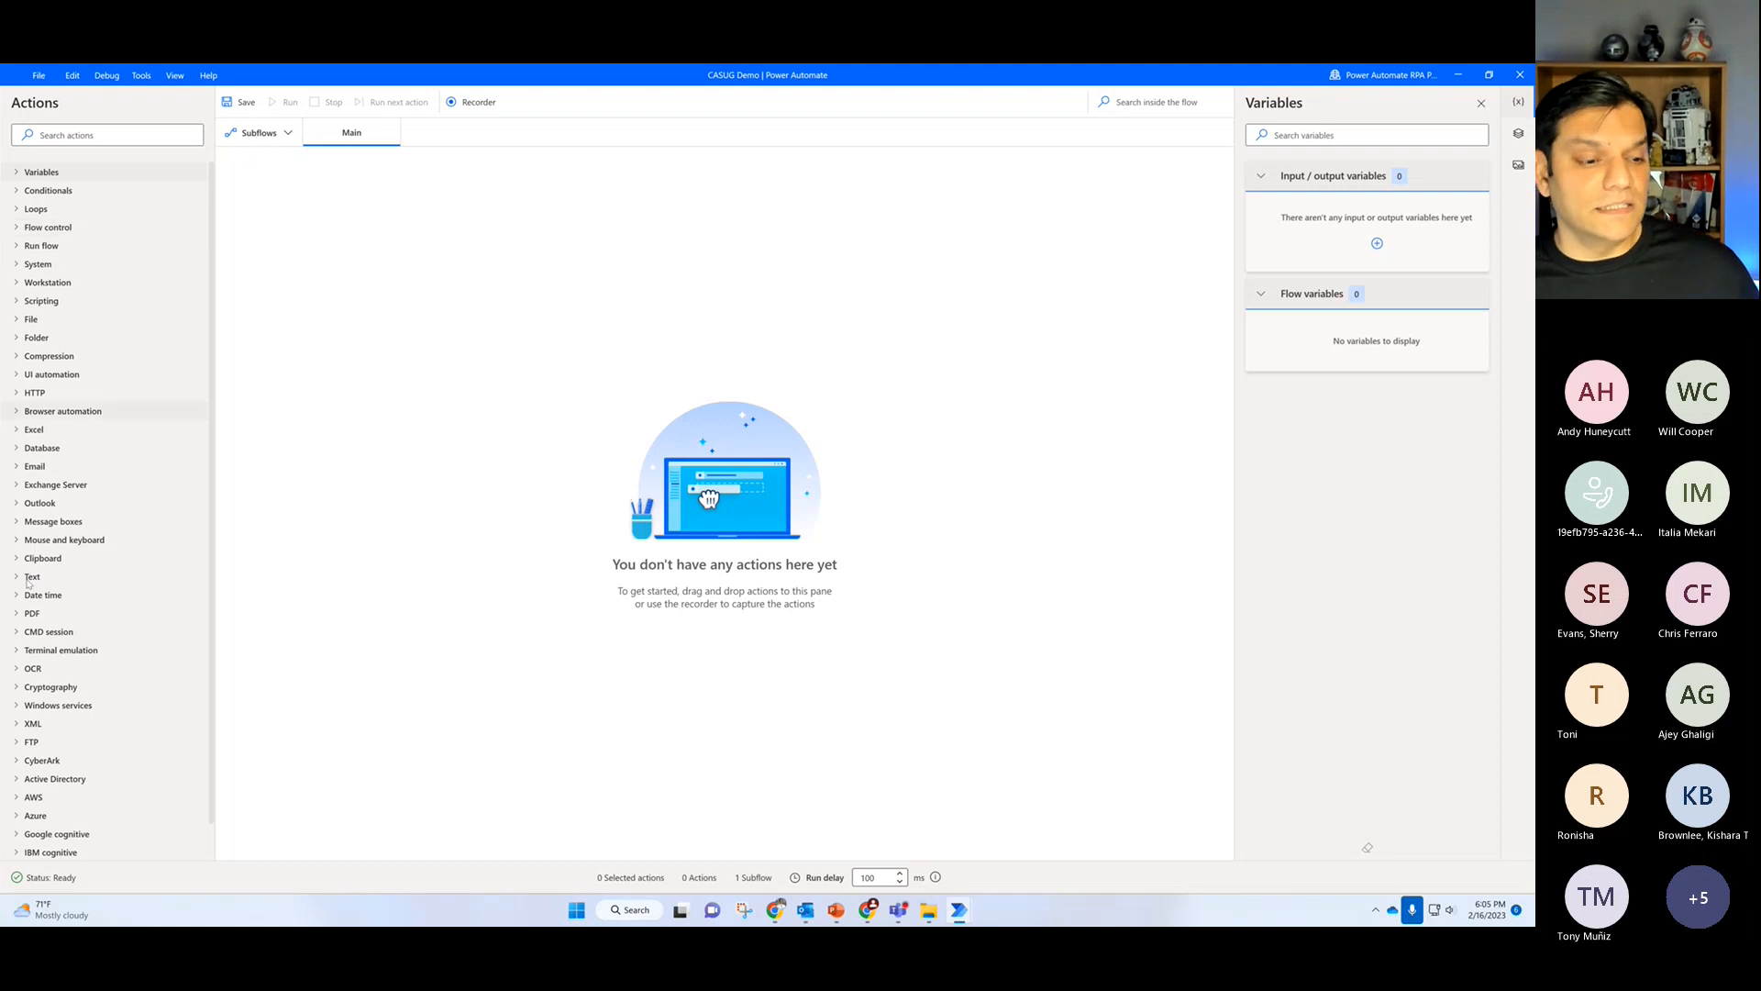
pyautogui.scroll(-1, 22, 550)
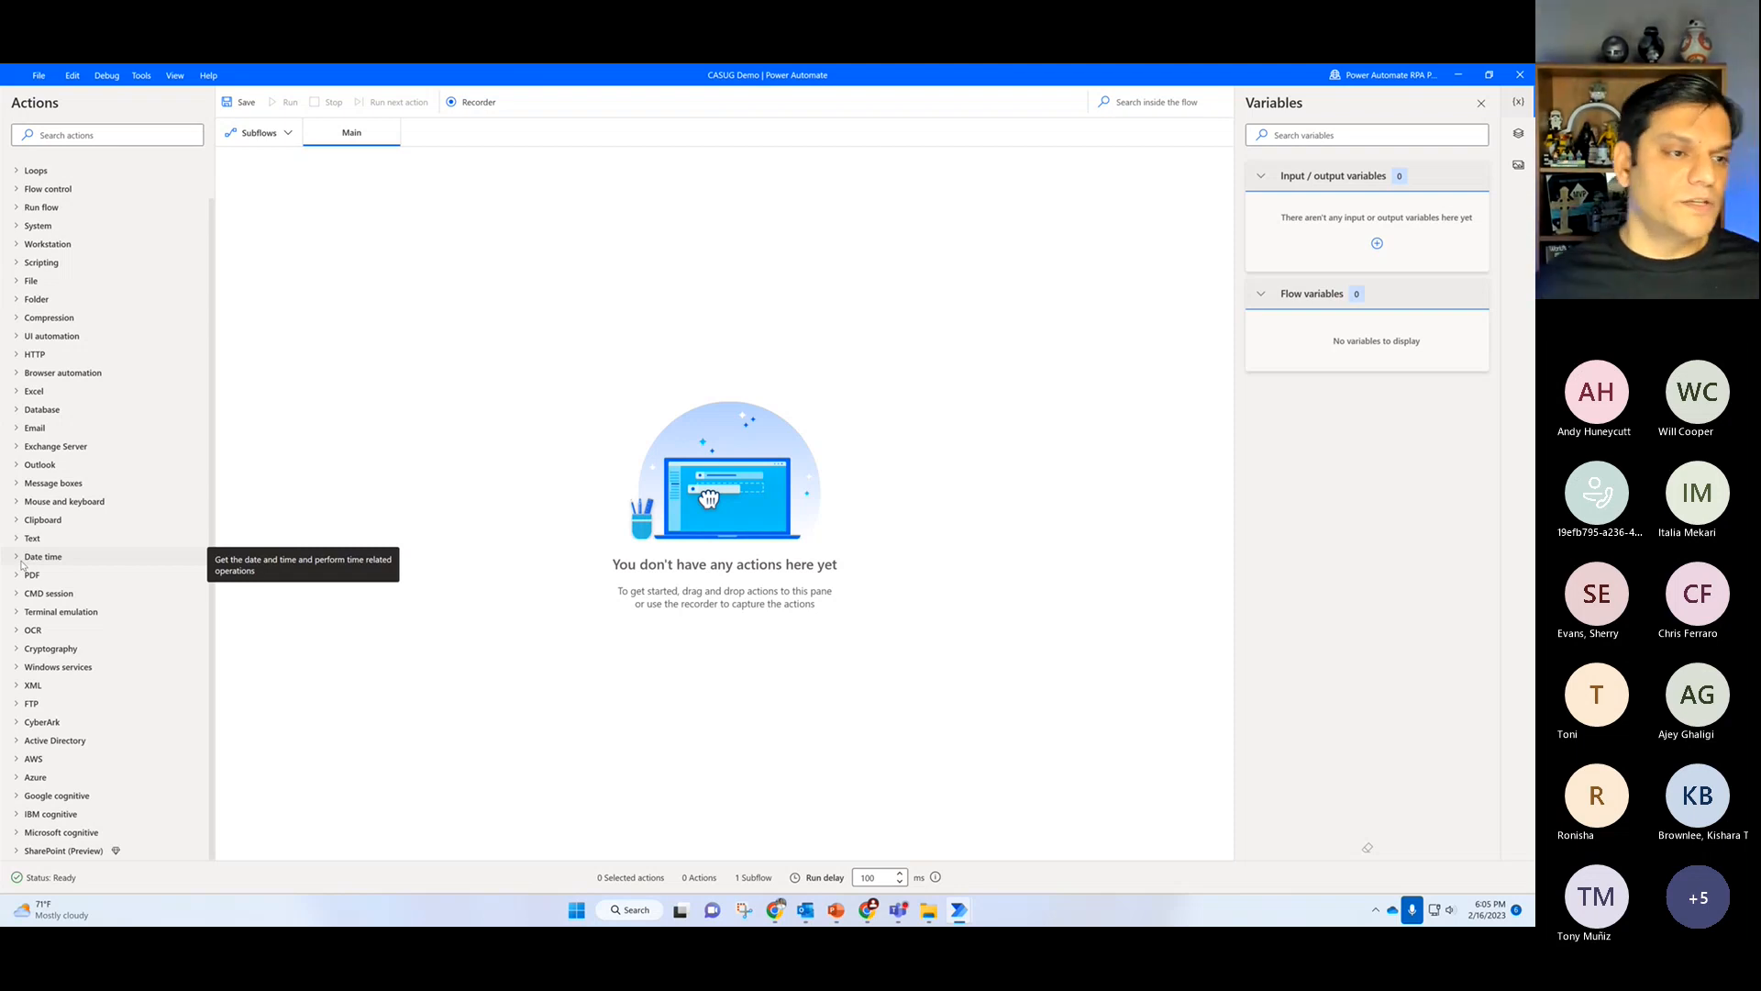
pyautogui.scroll(1, 28, 254)
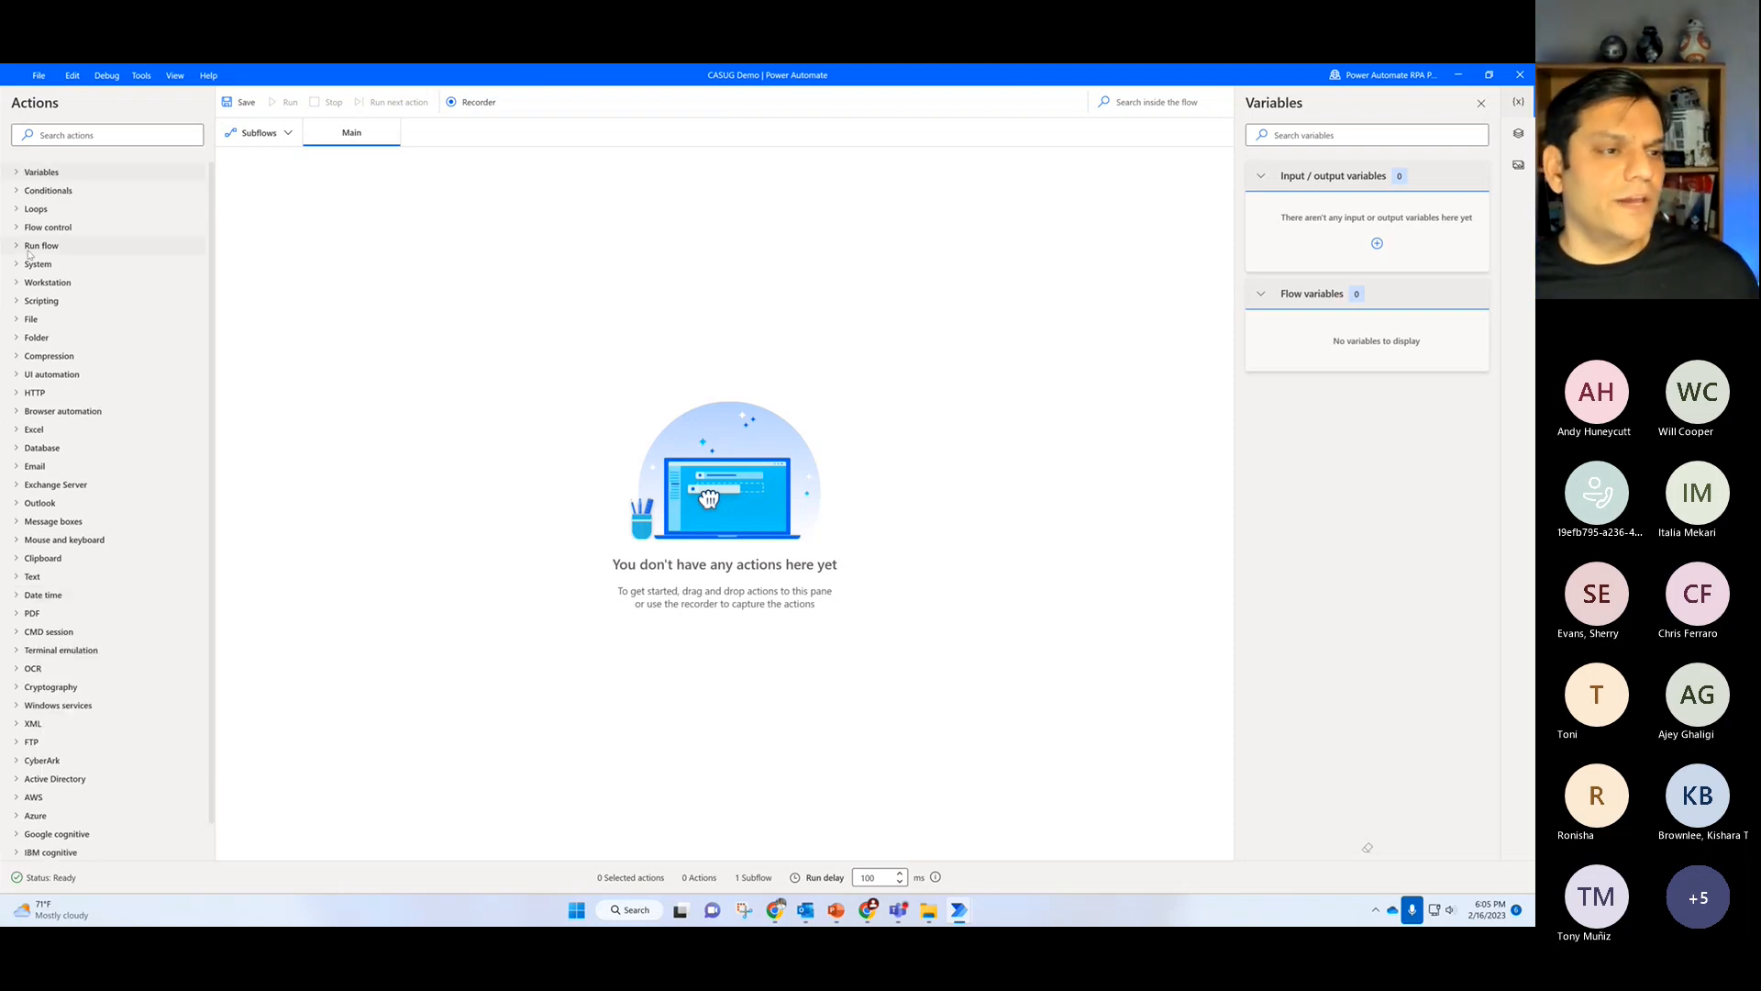
pyautogui.click(14, 174)
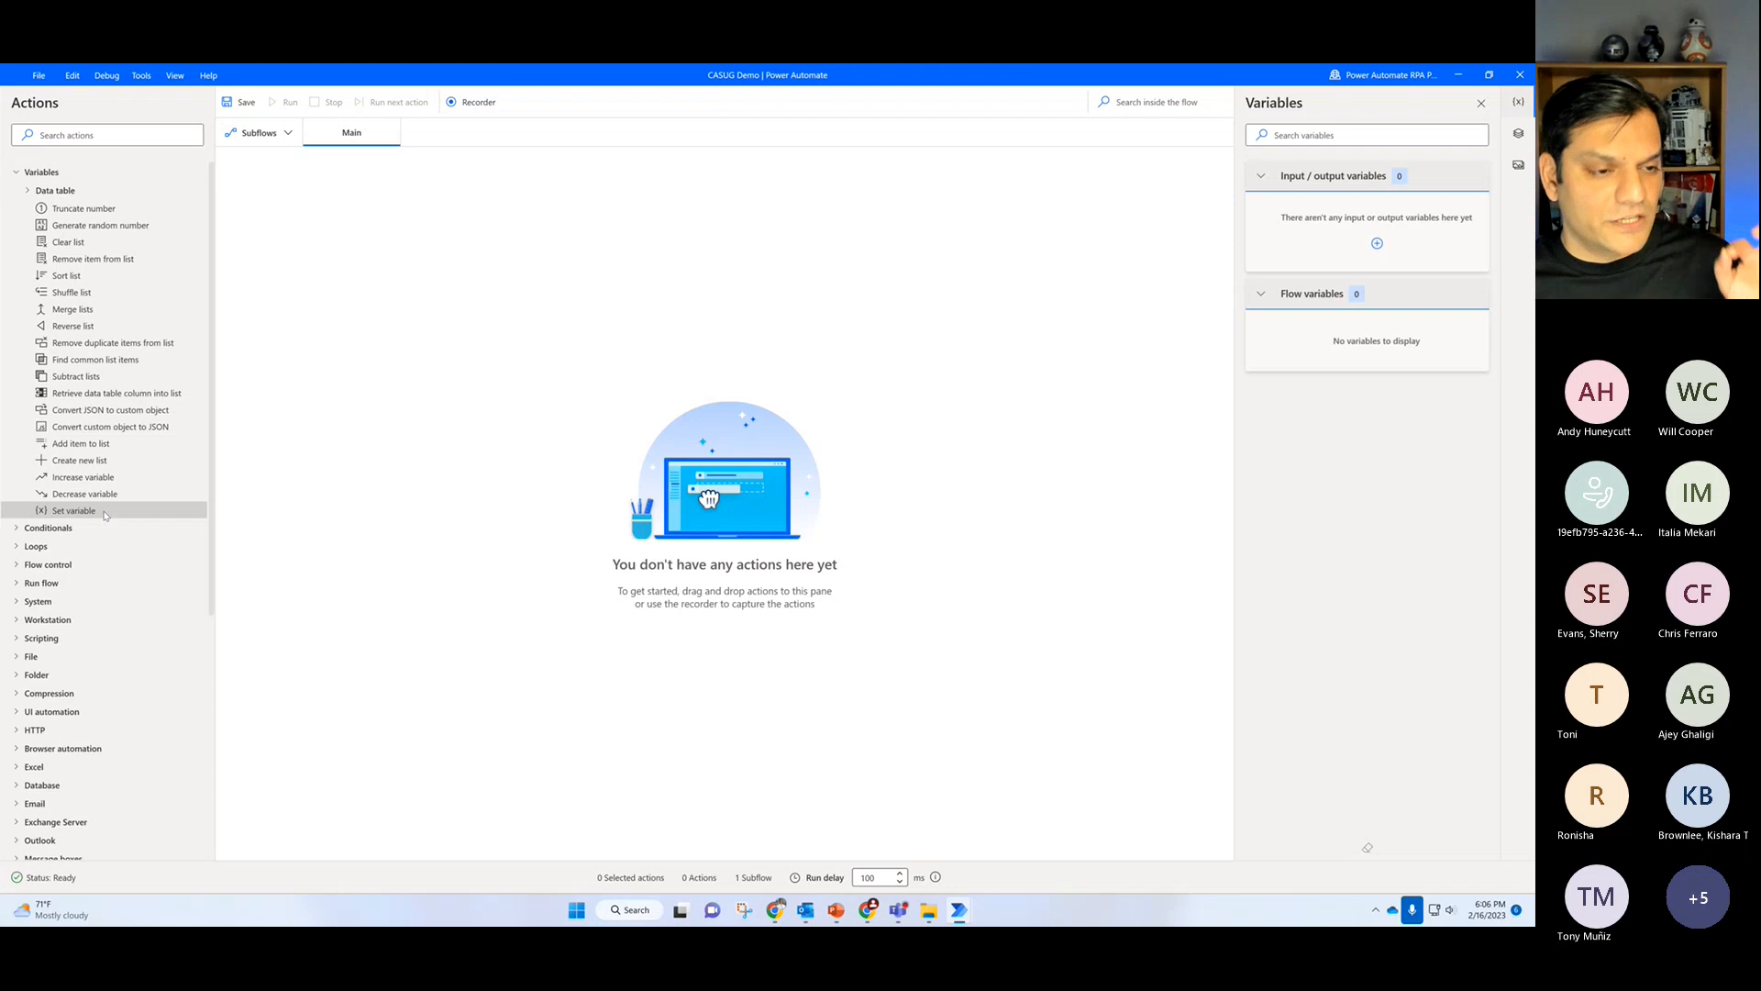
pyautogui.moveTo(104, 515); pyautogui.dragTo(476, 330)
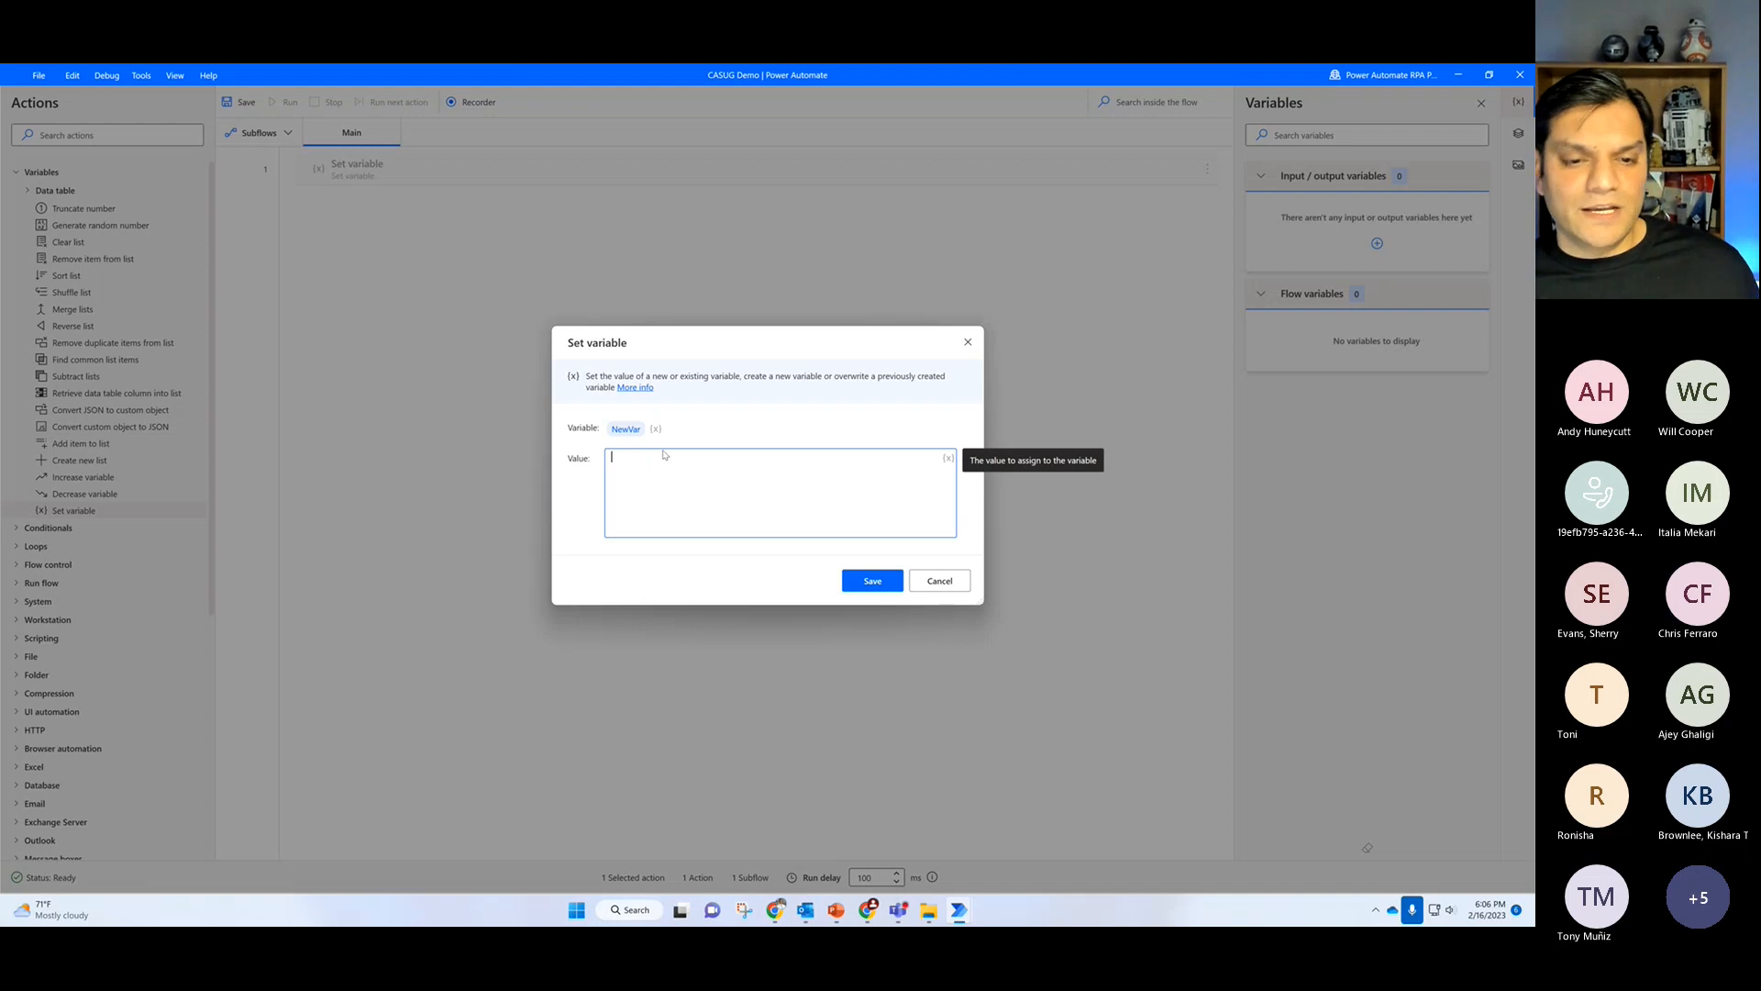
pyautogui.click(627, 429)
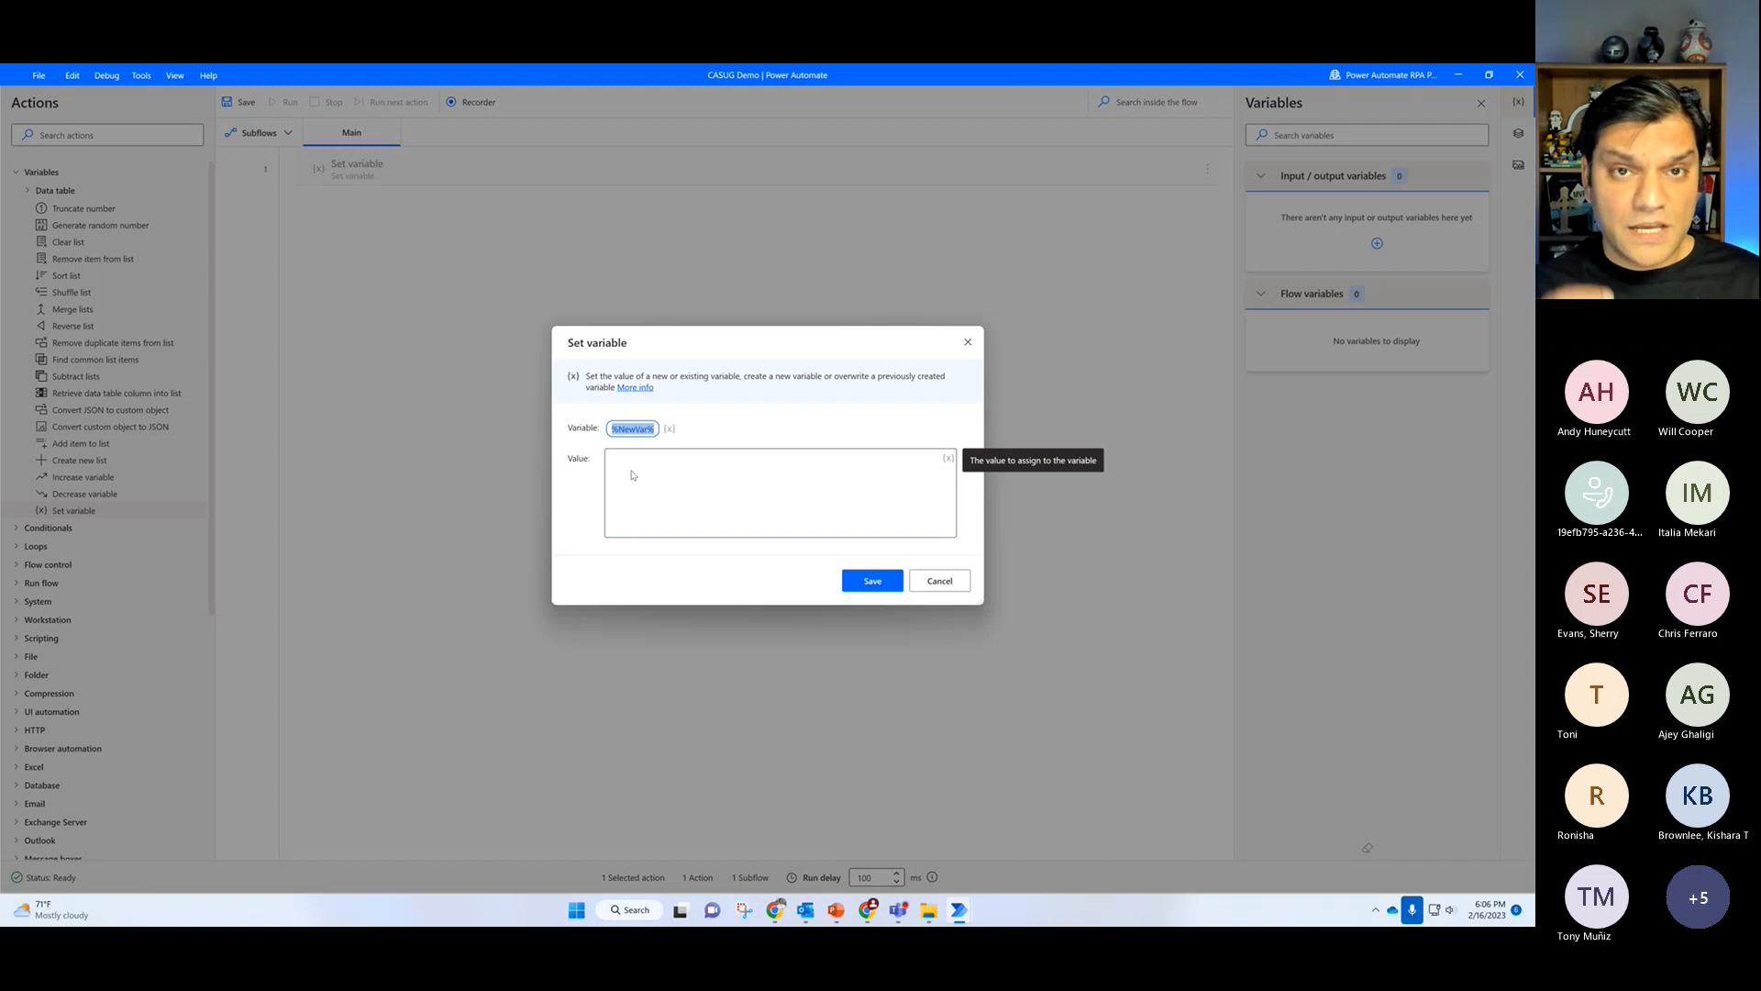
pyautogui.write('var')
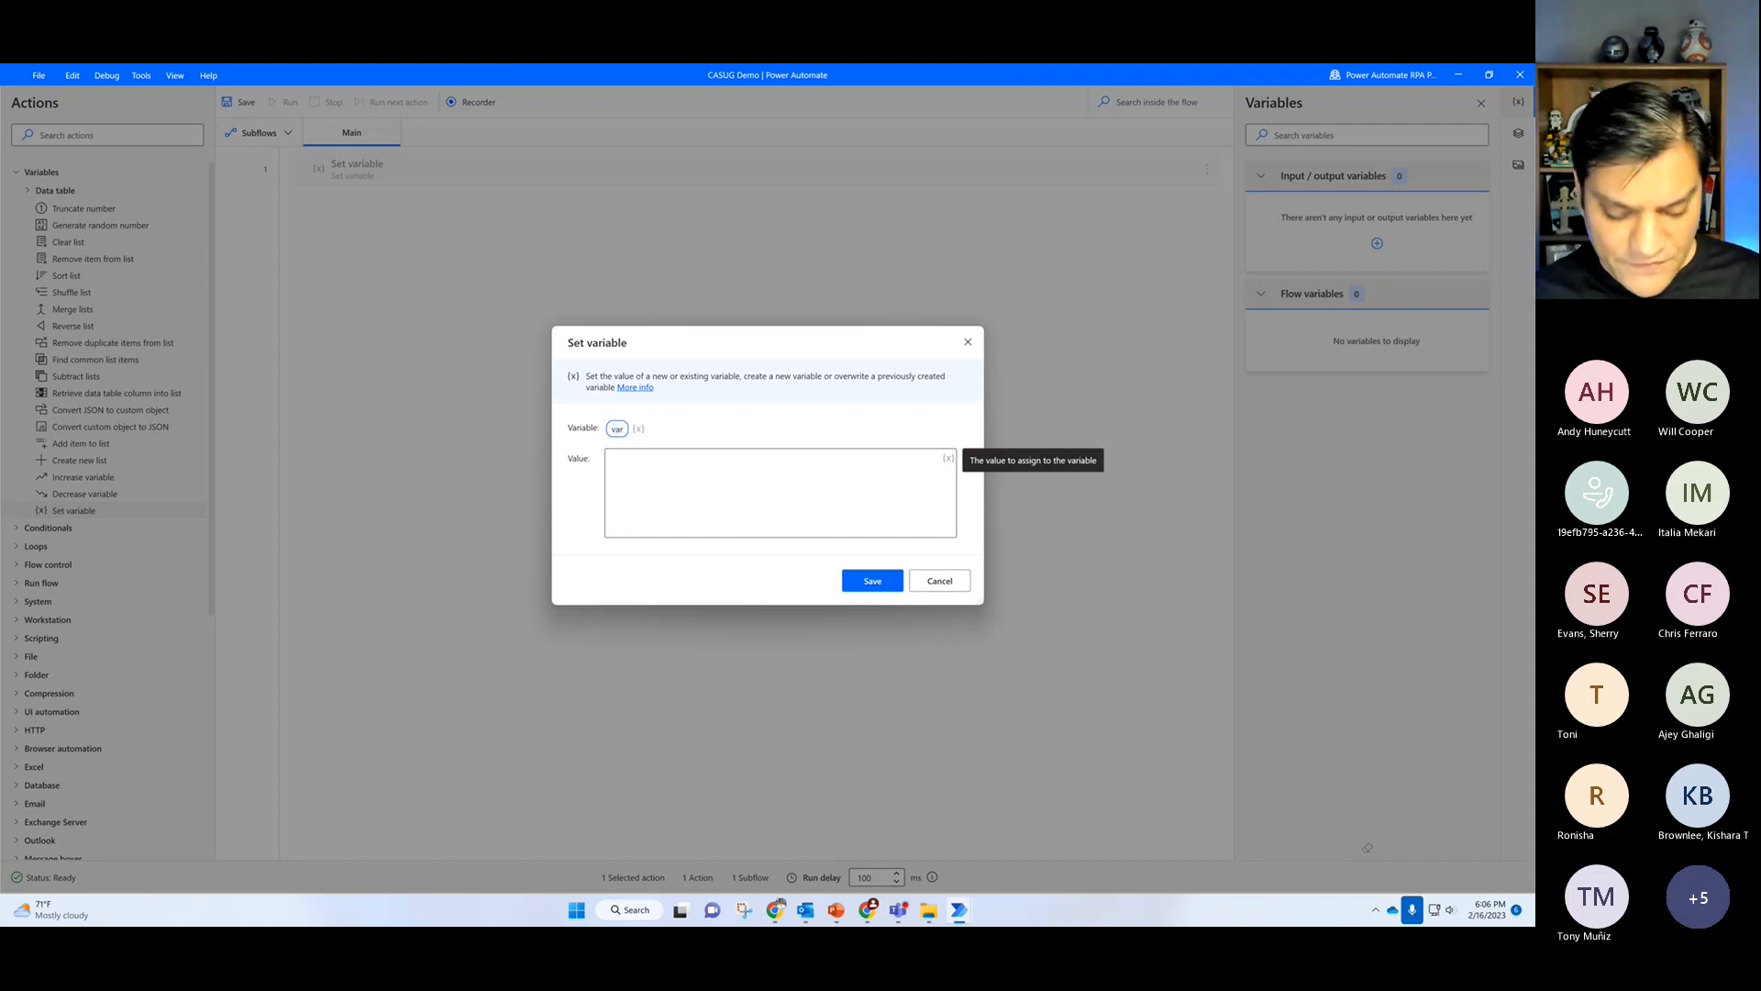
pyautogui.write('Temp')
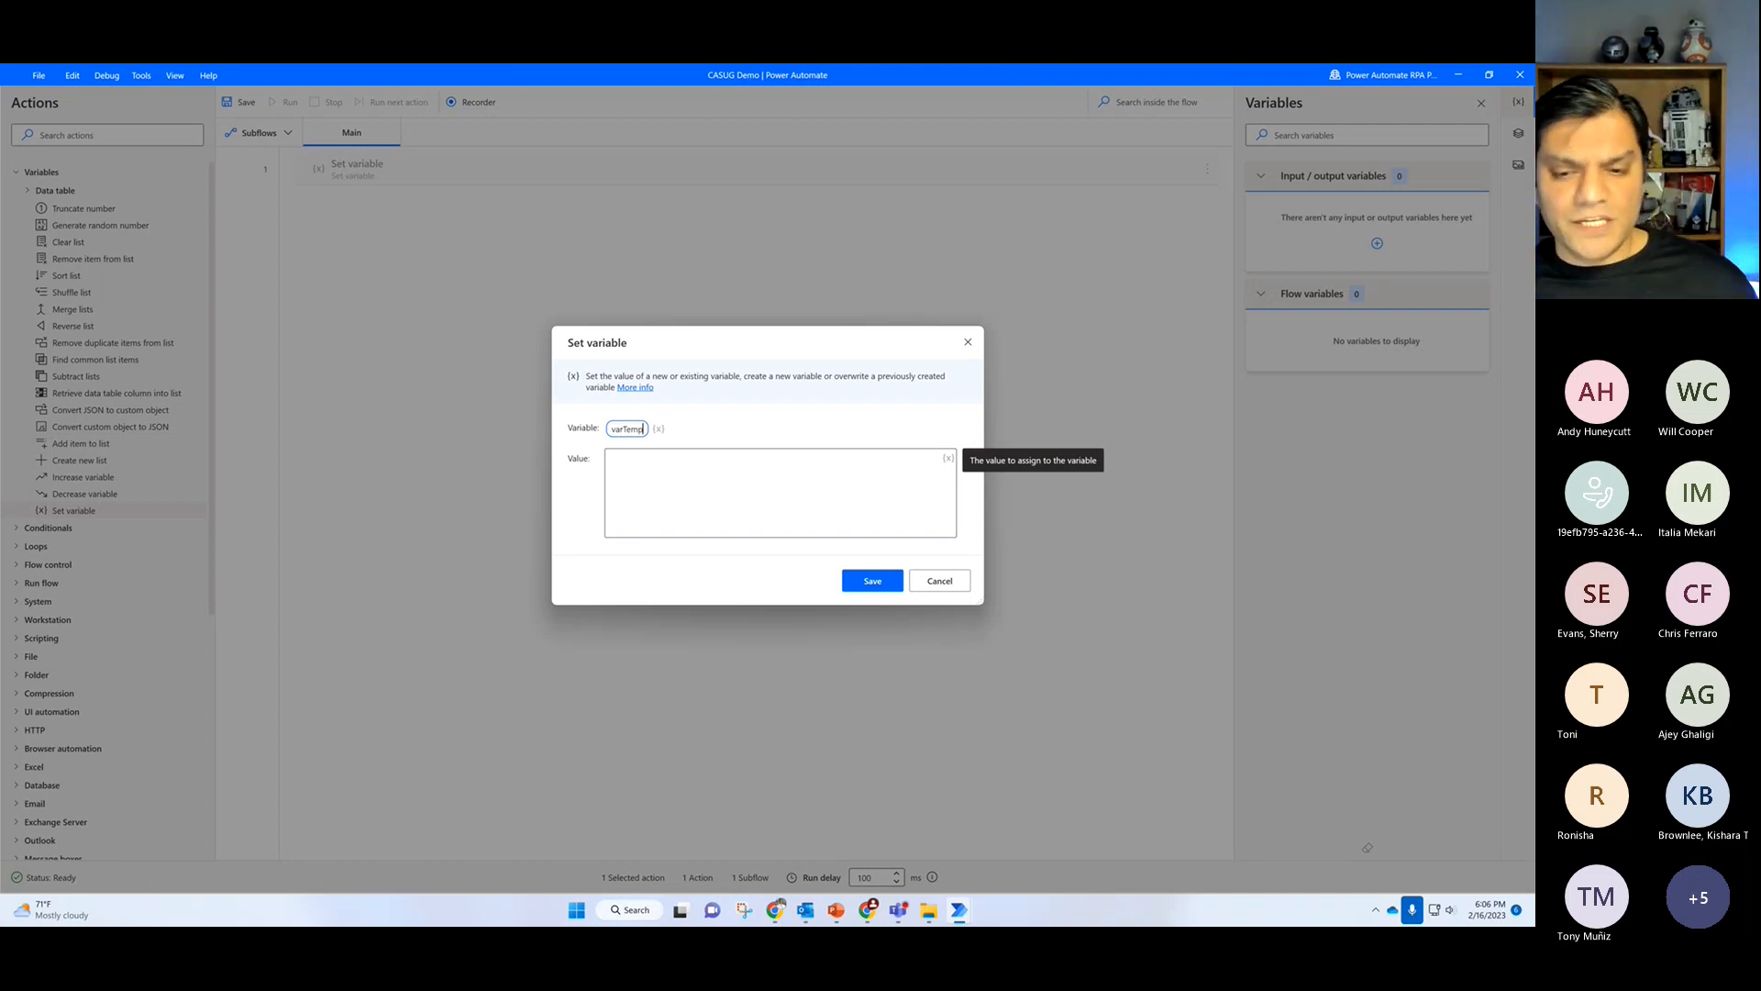
pyautogui.click(939, 580)
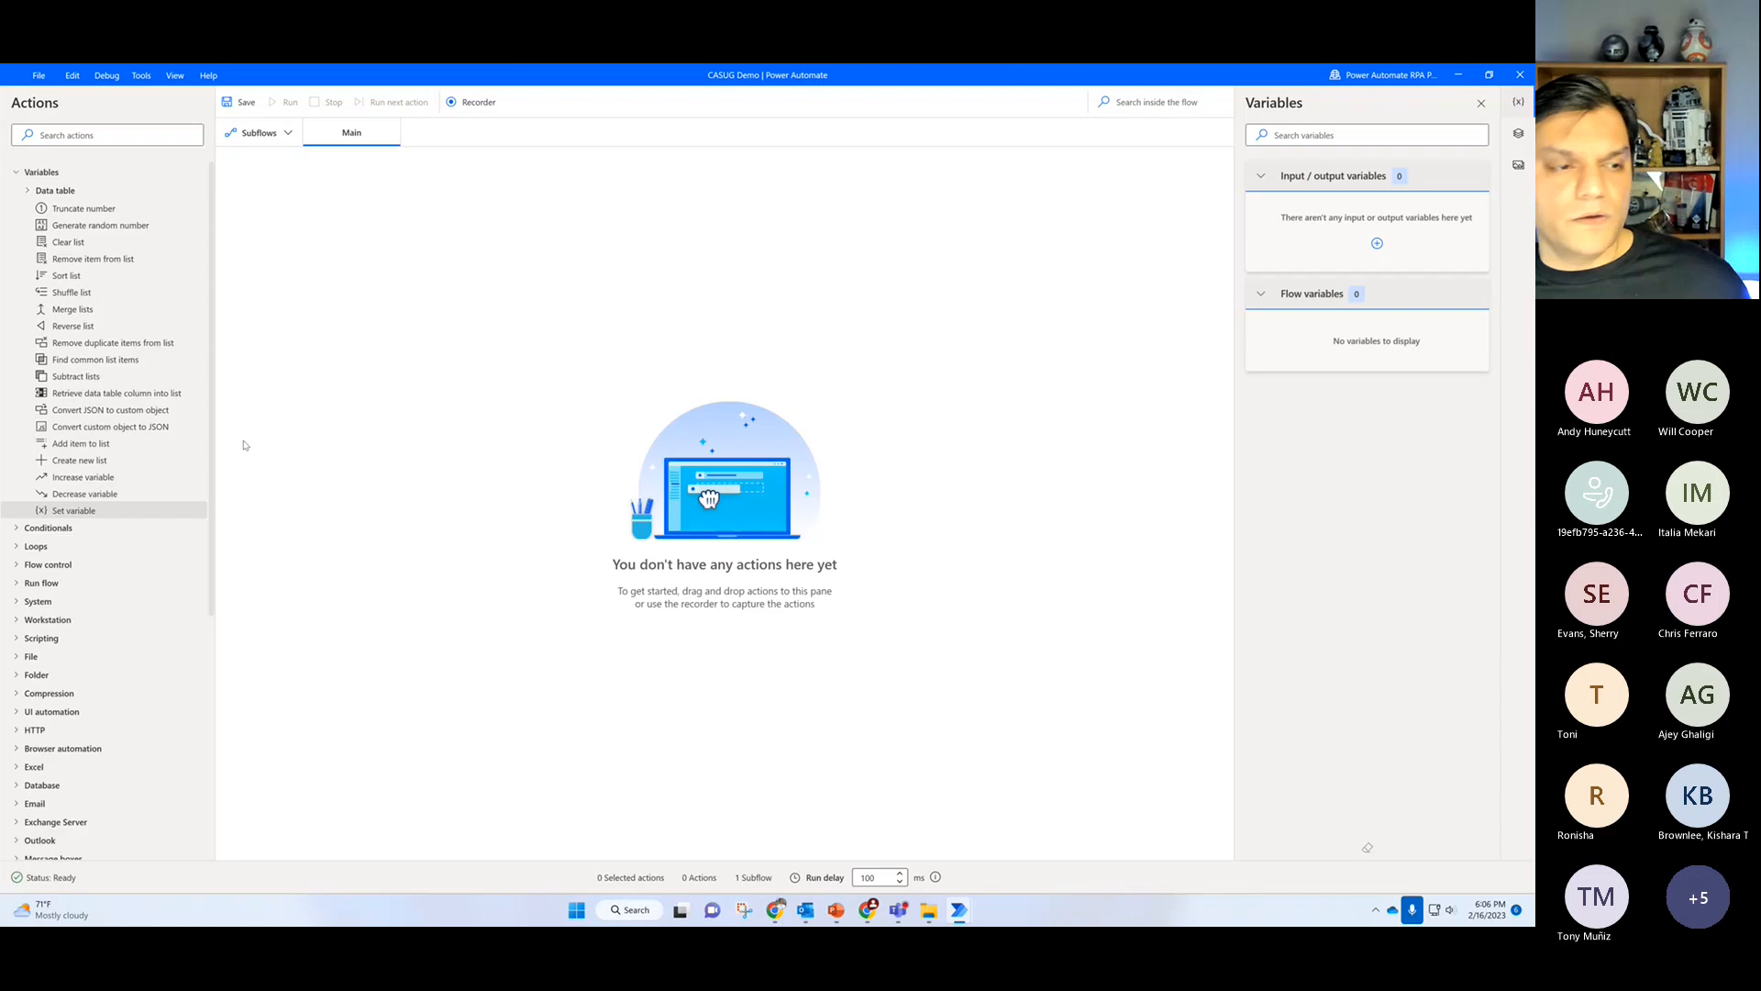
# Step: Add a Set variable action to the Main subflow that assigns the value 1 to a variable named varTemp
pyautogui.moveTo(85, 503); pyautogui.dragTo(569, 321)
pyautogui.click(626, 431)
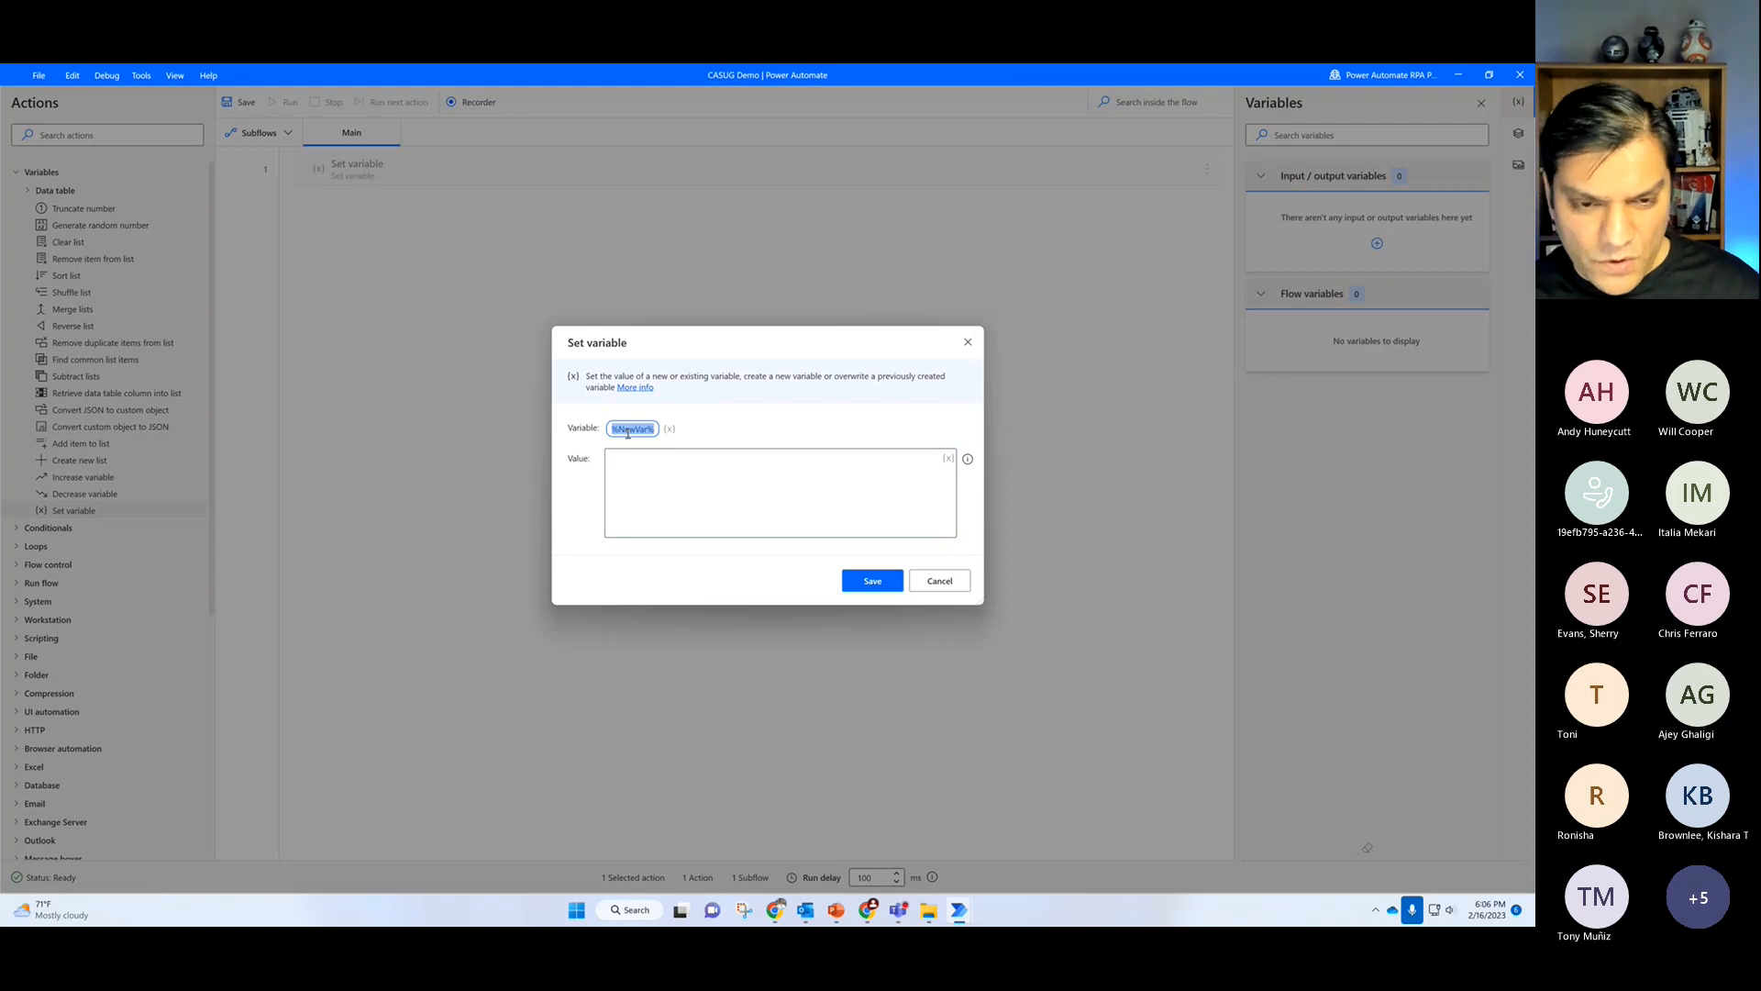
pyautogui.write('varTemp')
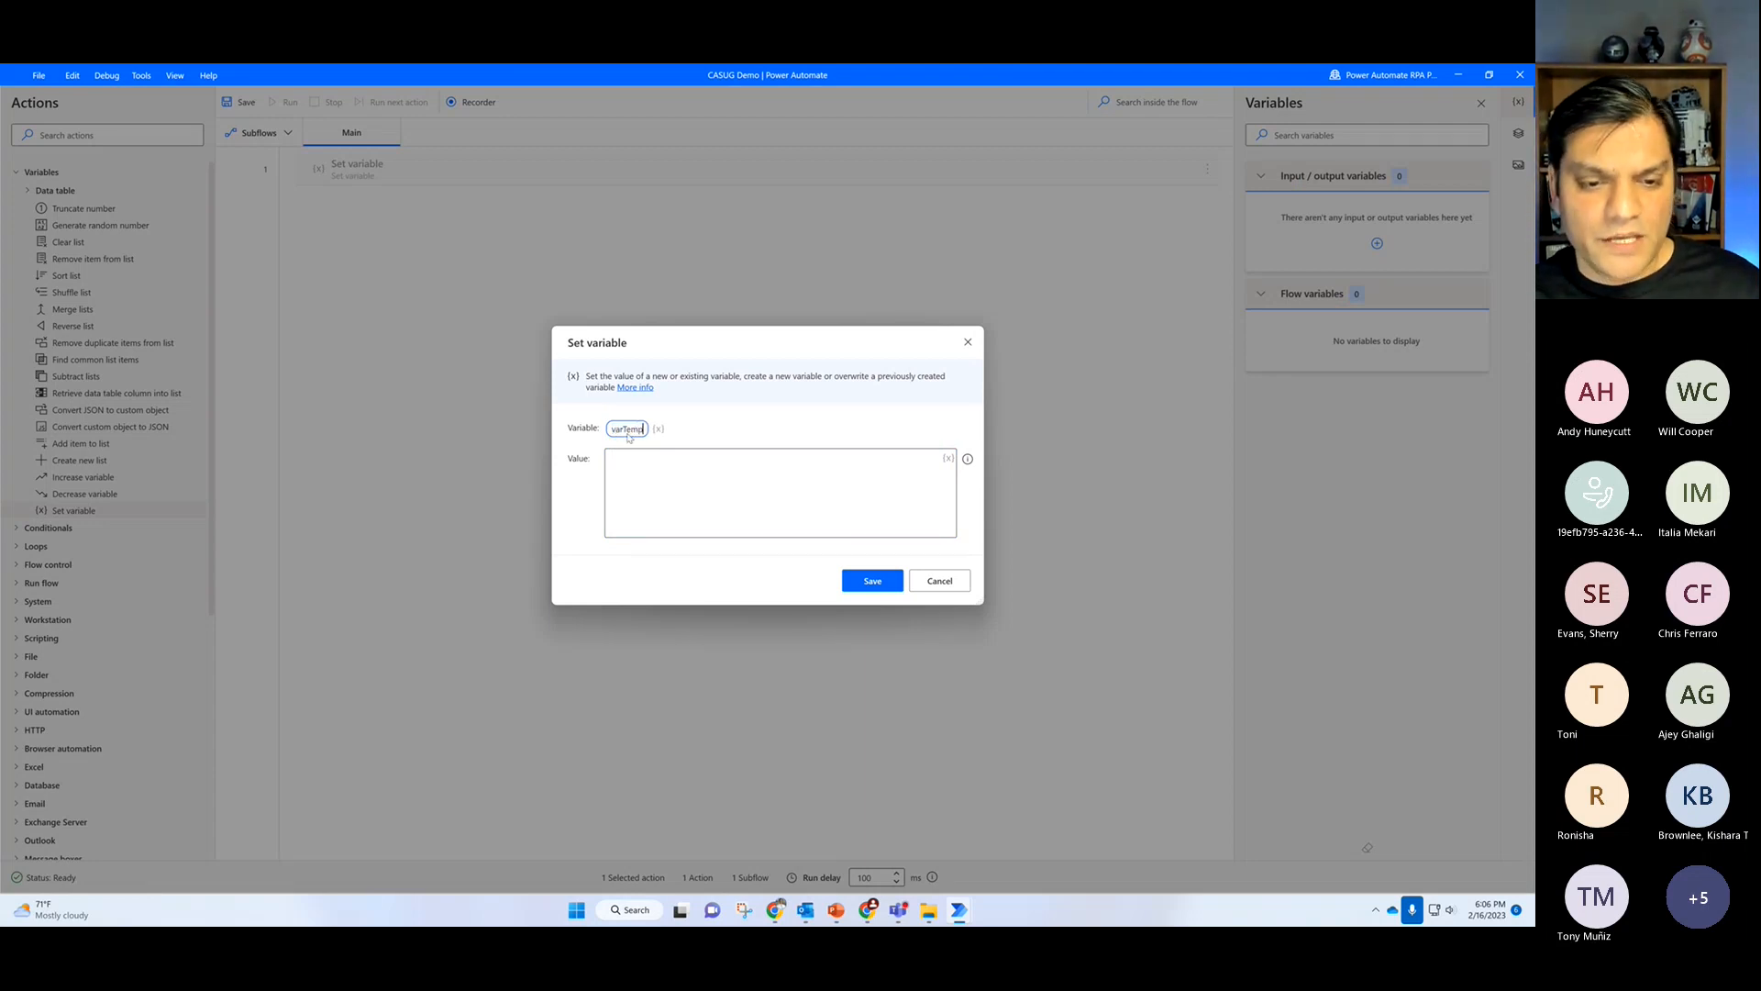
pyautogui.press('Return')
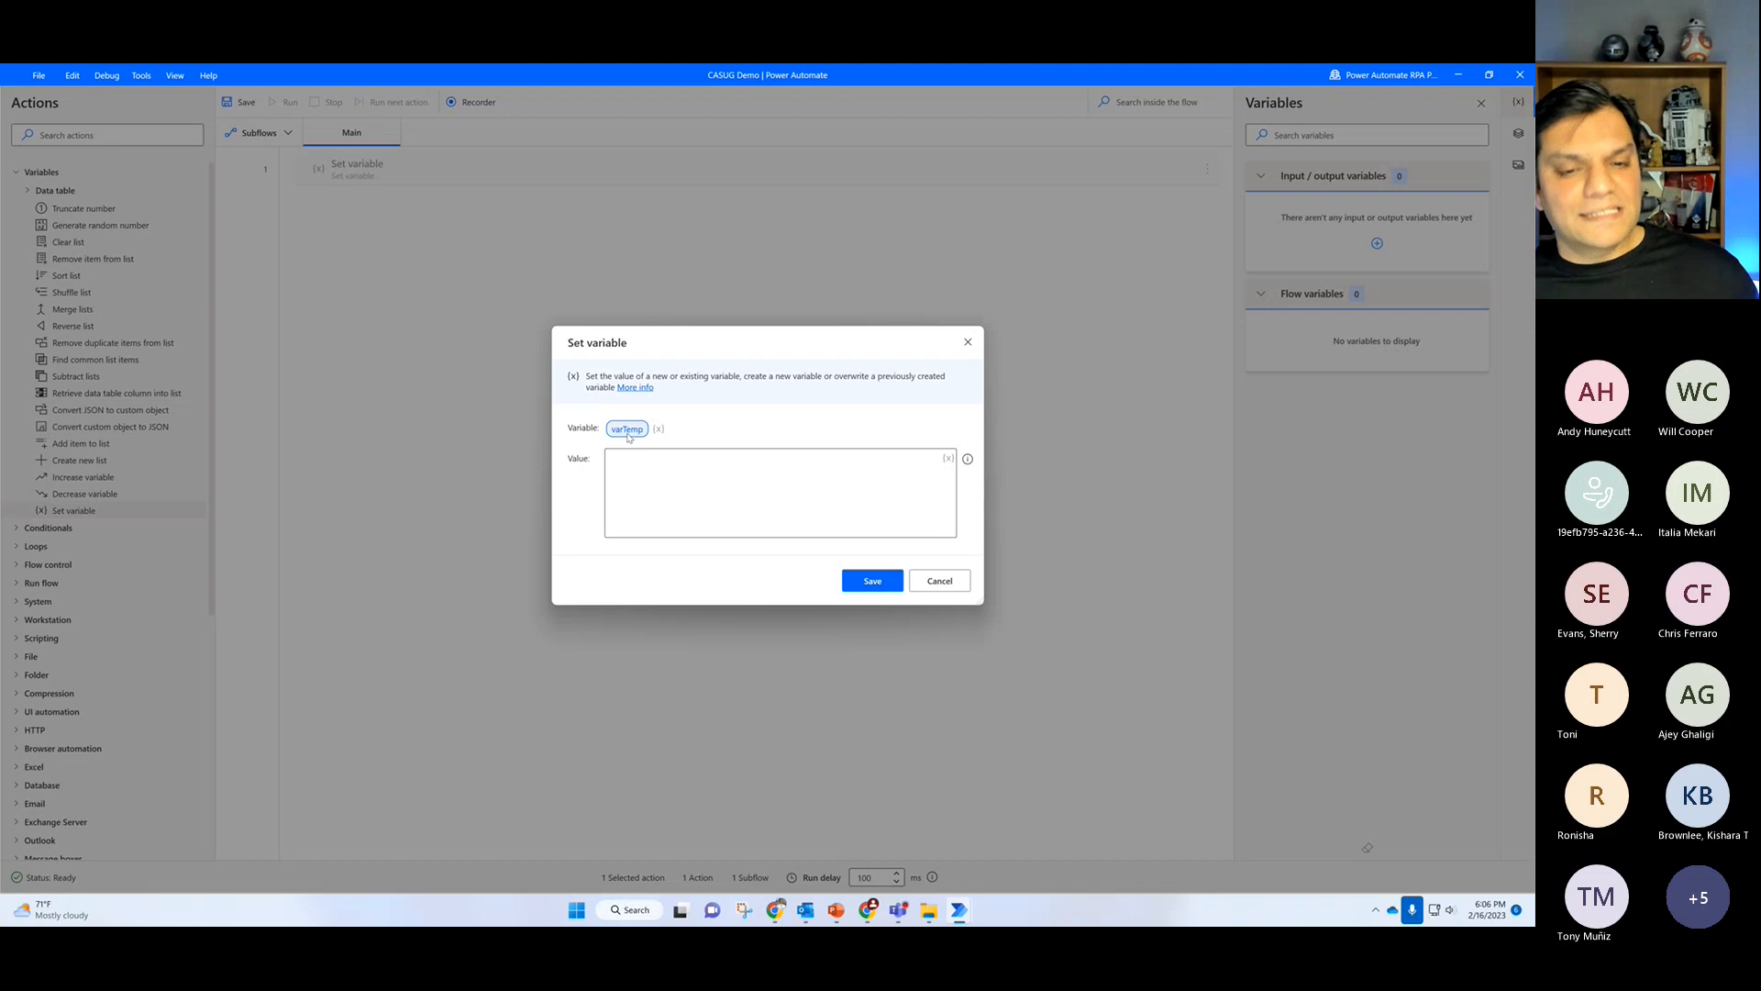
pyautogui.click(629, 432)
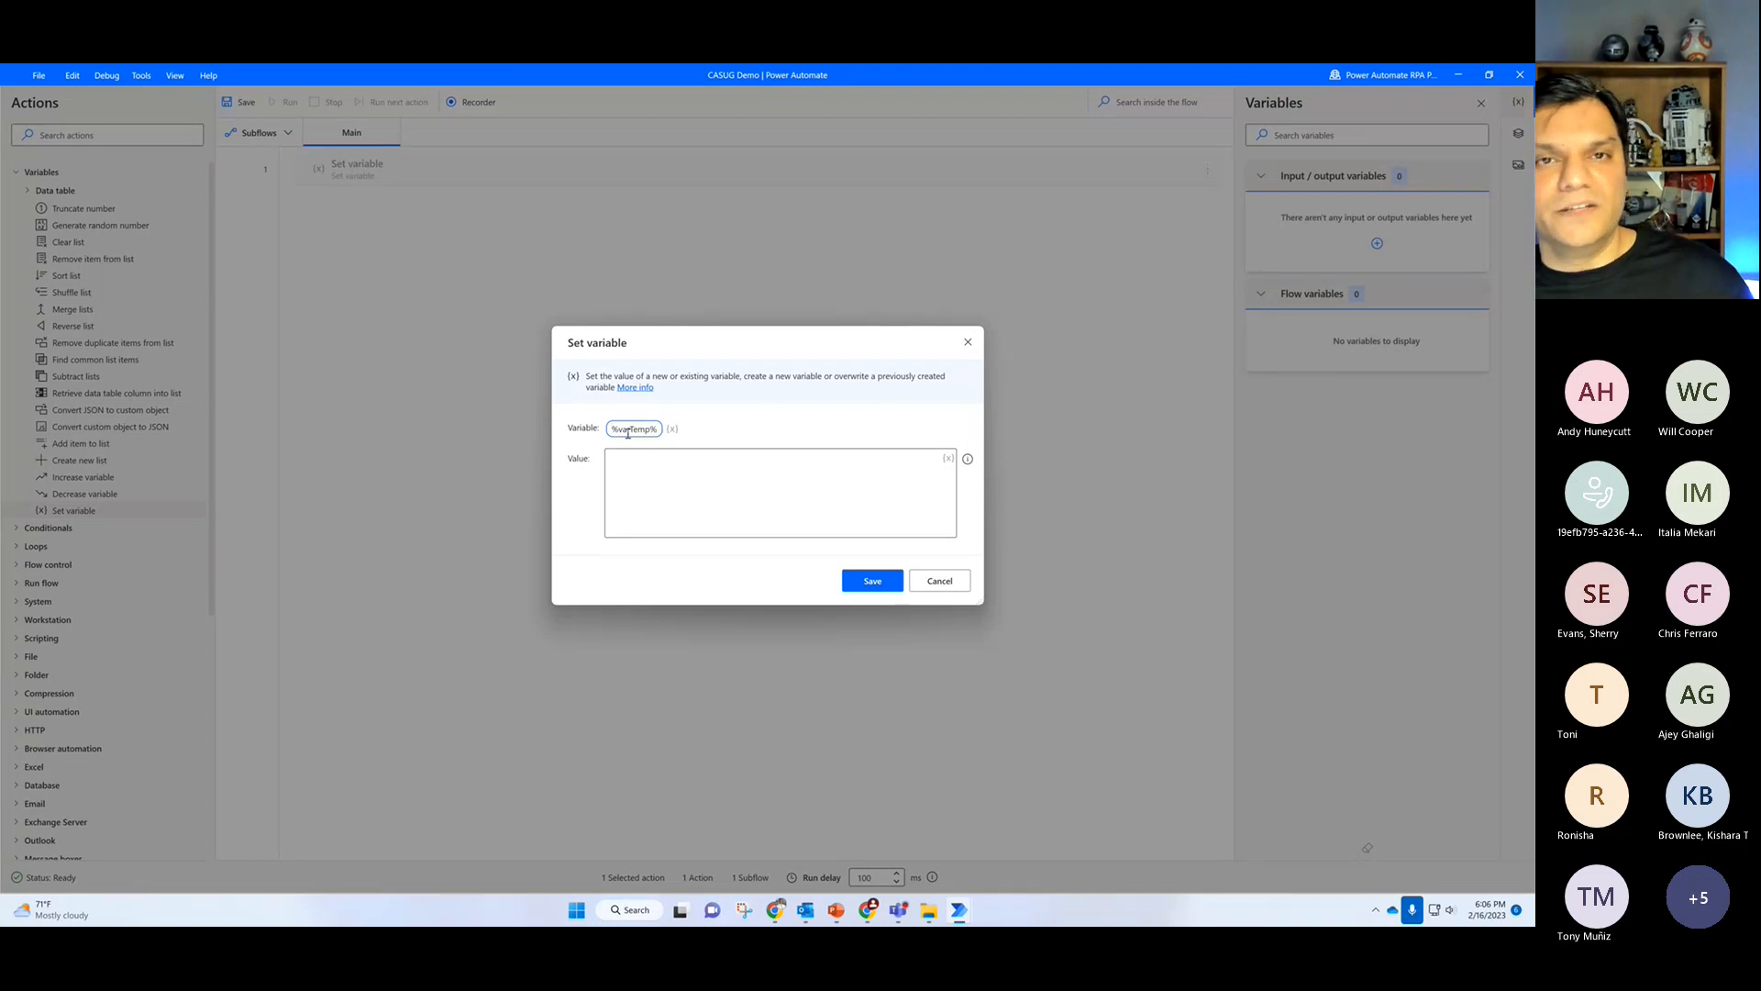
pyautogui.click(705, 429)
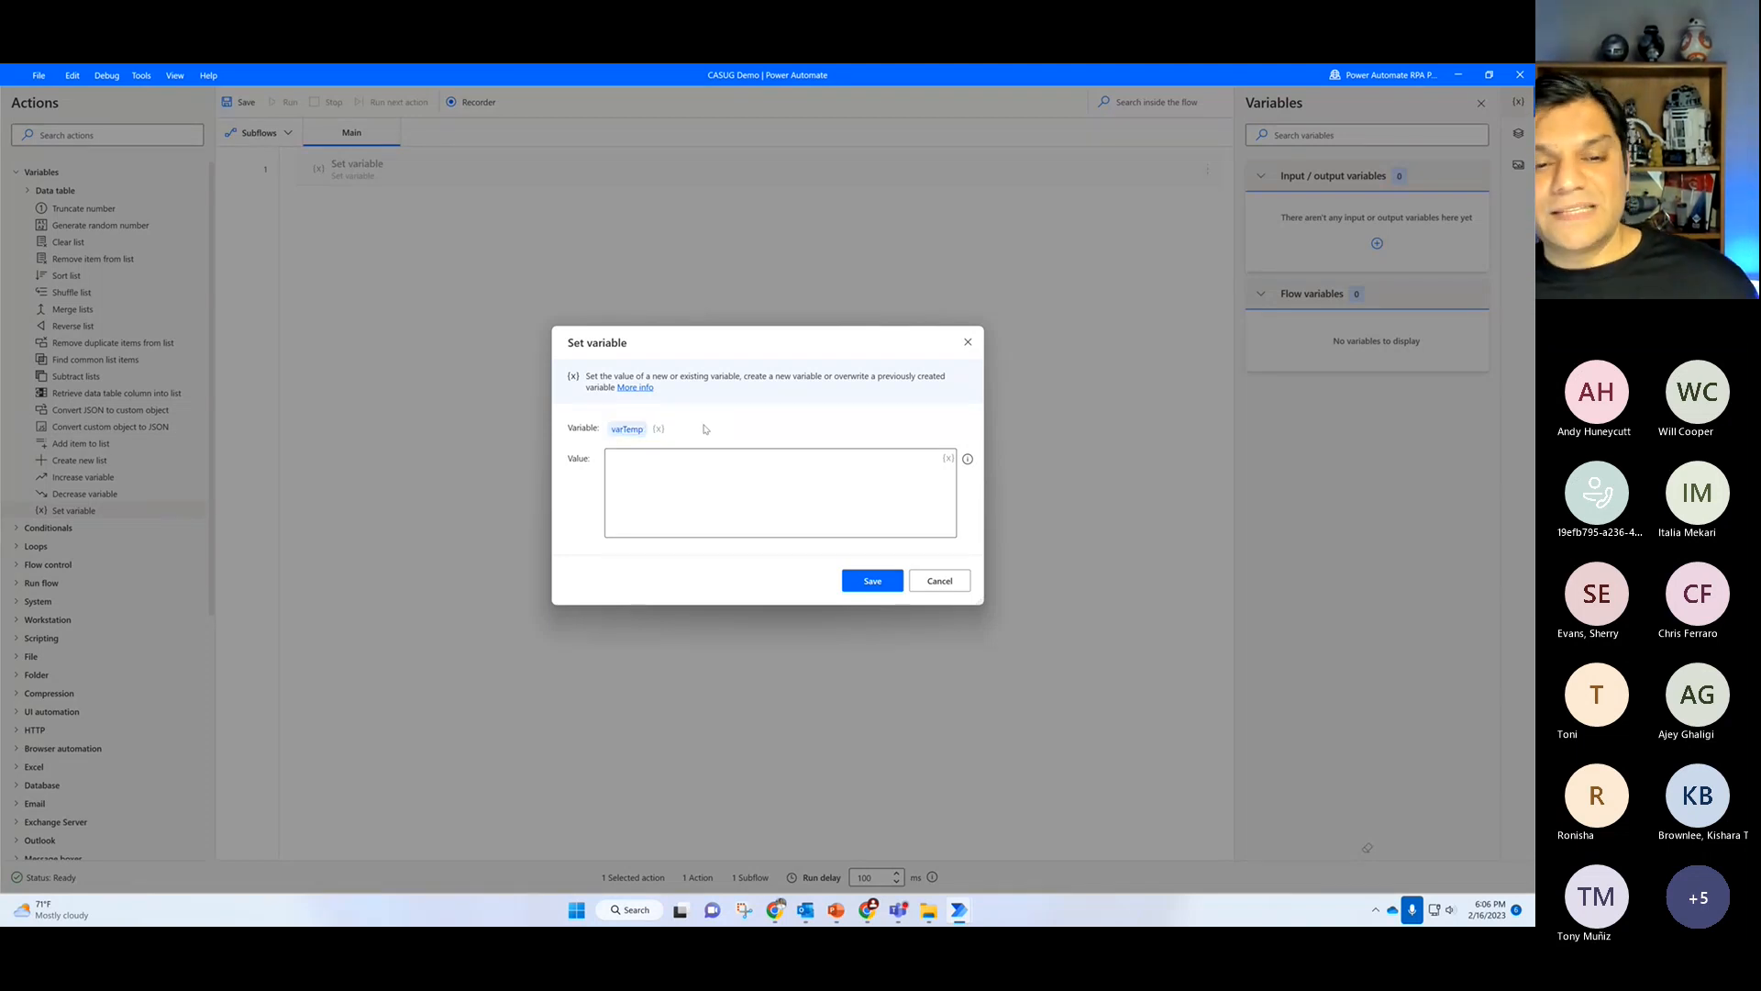
pyautogui.click(760, 525)
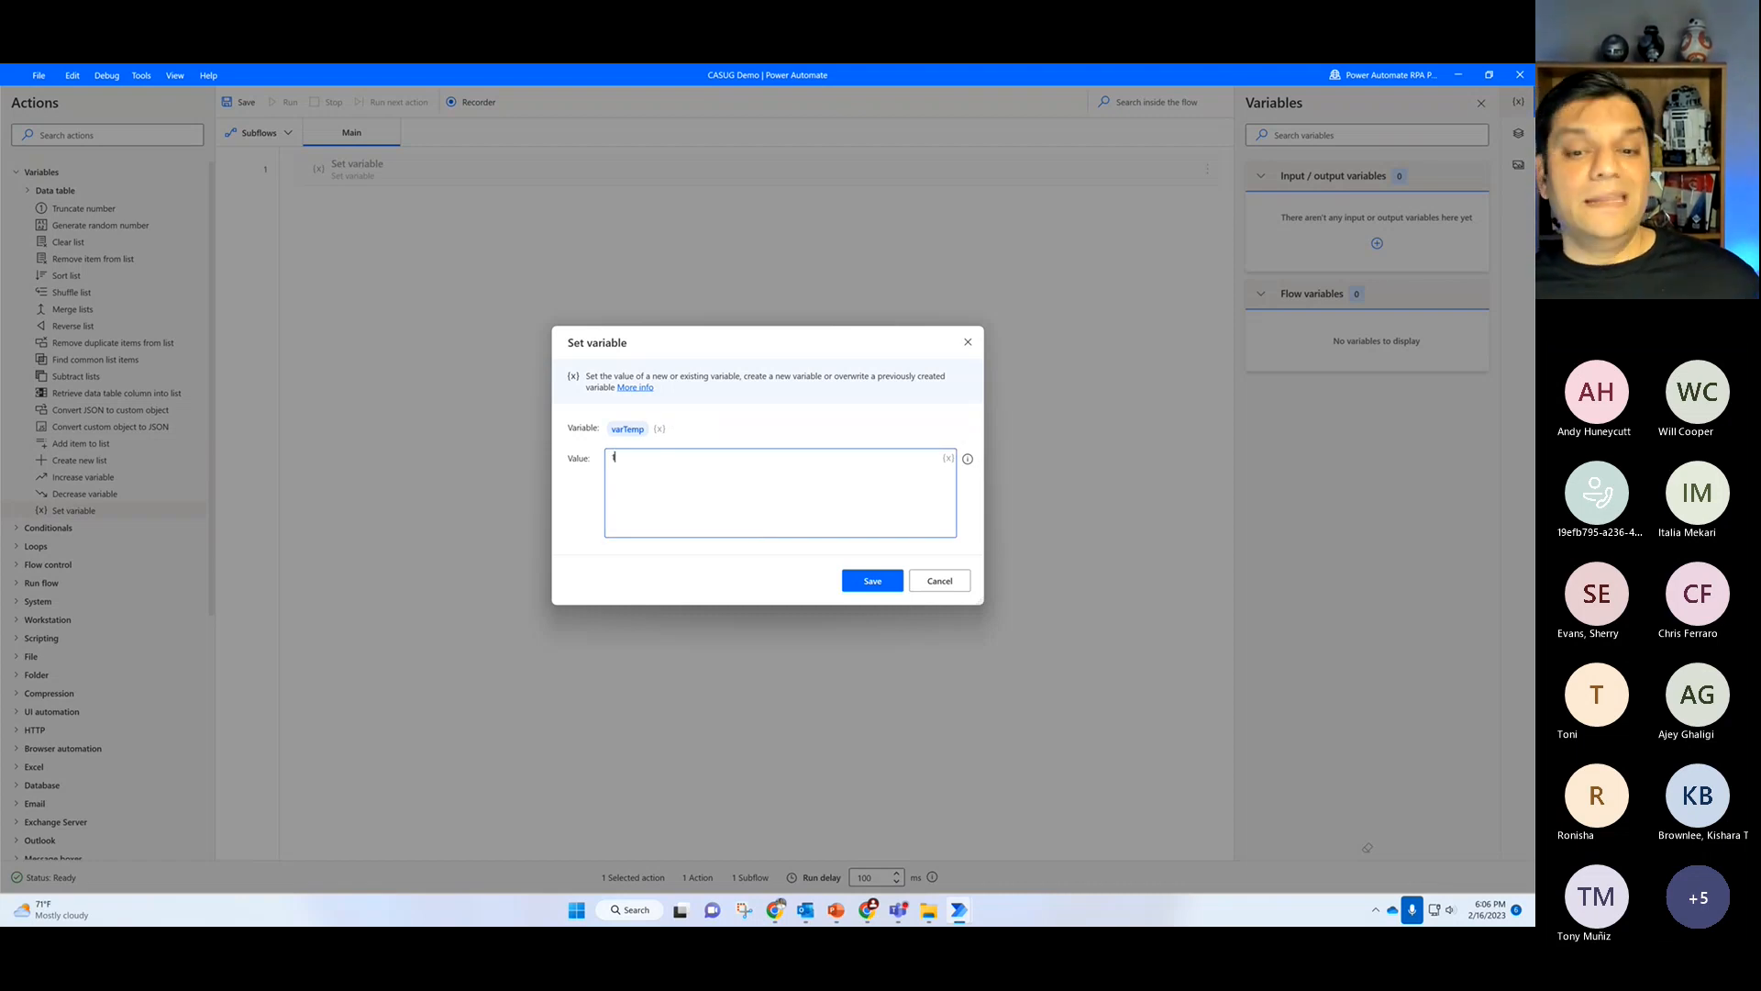
pyautogui.click(888, 589)
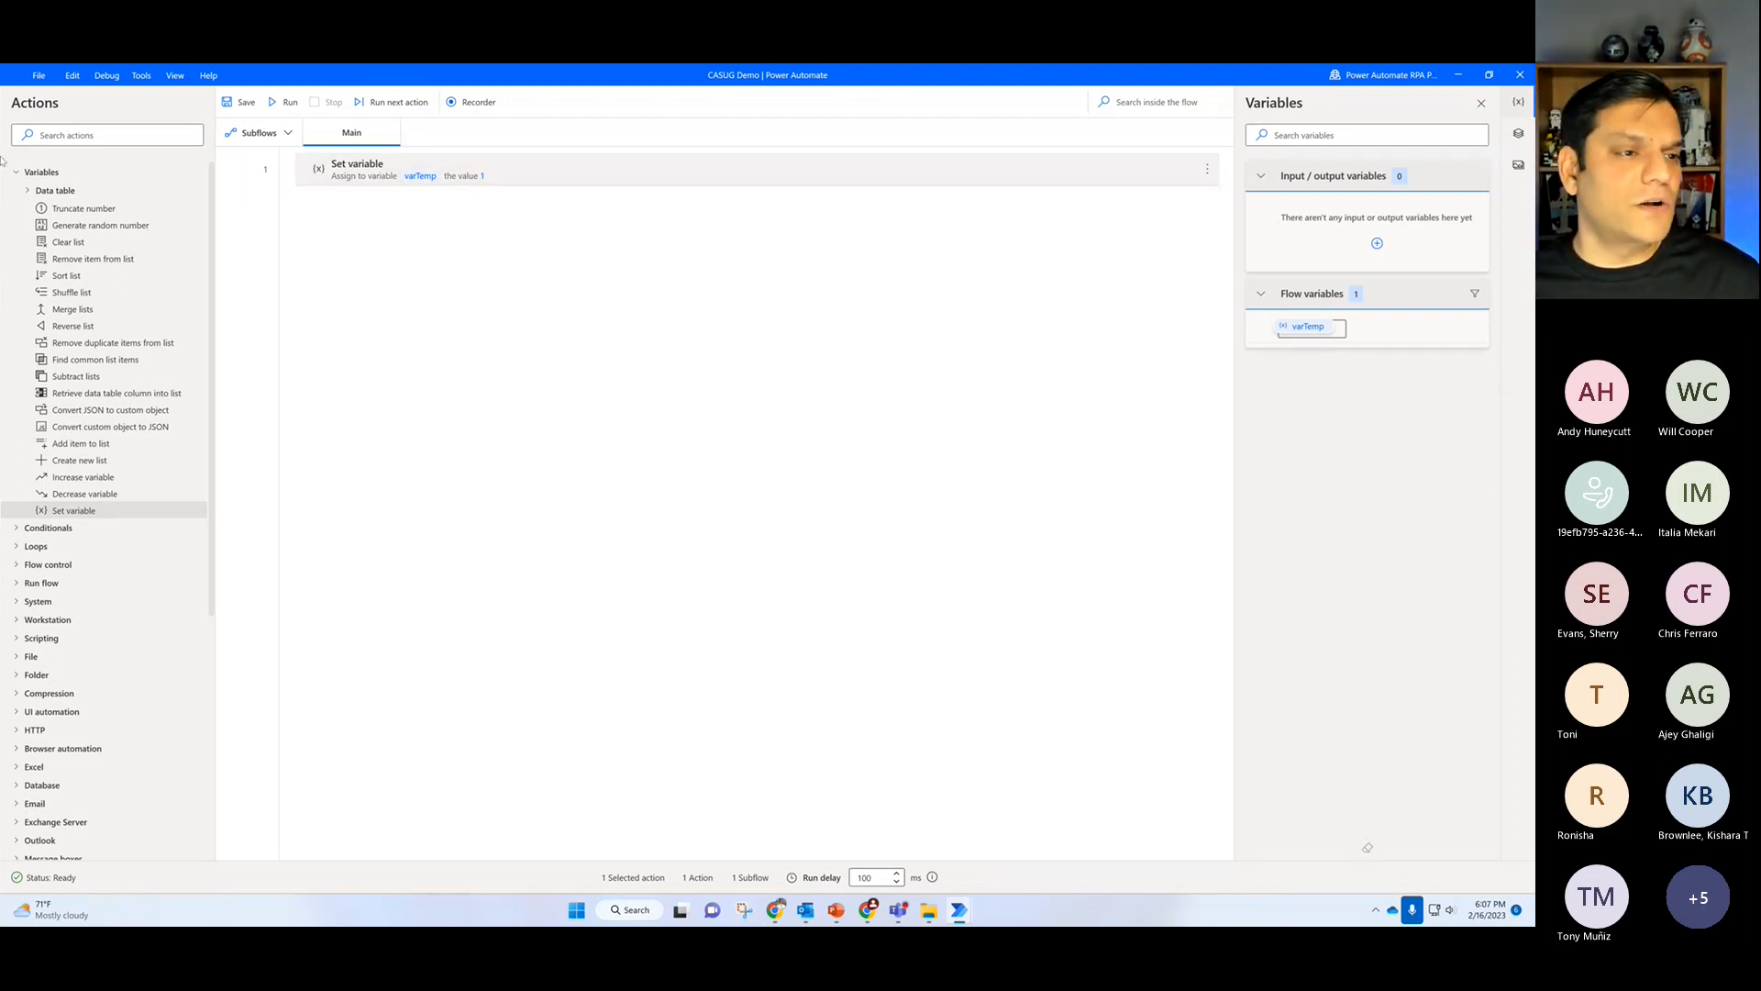
# Step: Show the Data table actions and add a Create new list action after Set variable, keeping the default output variable
pyautogui.click(28, 191)
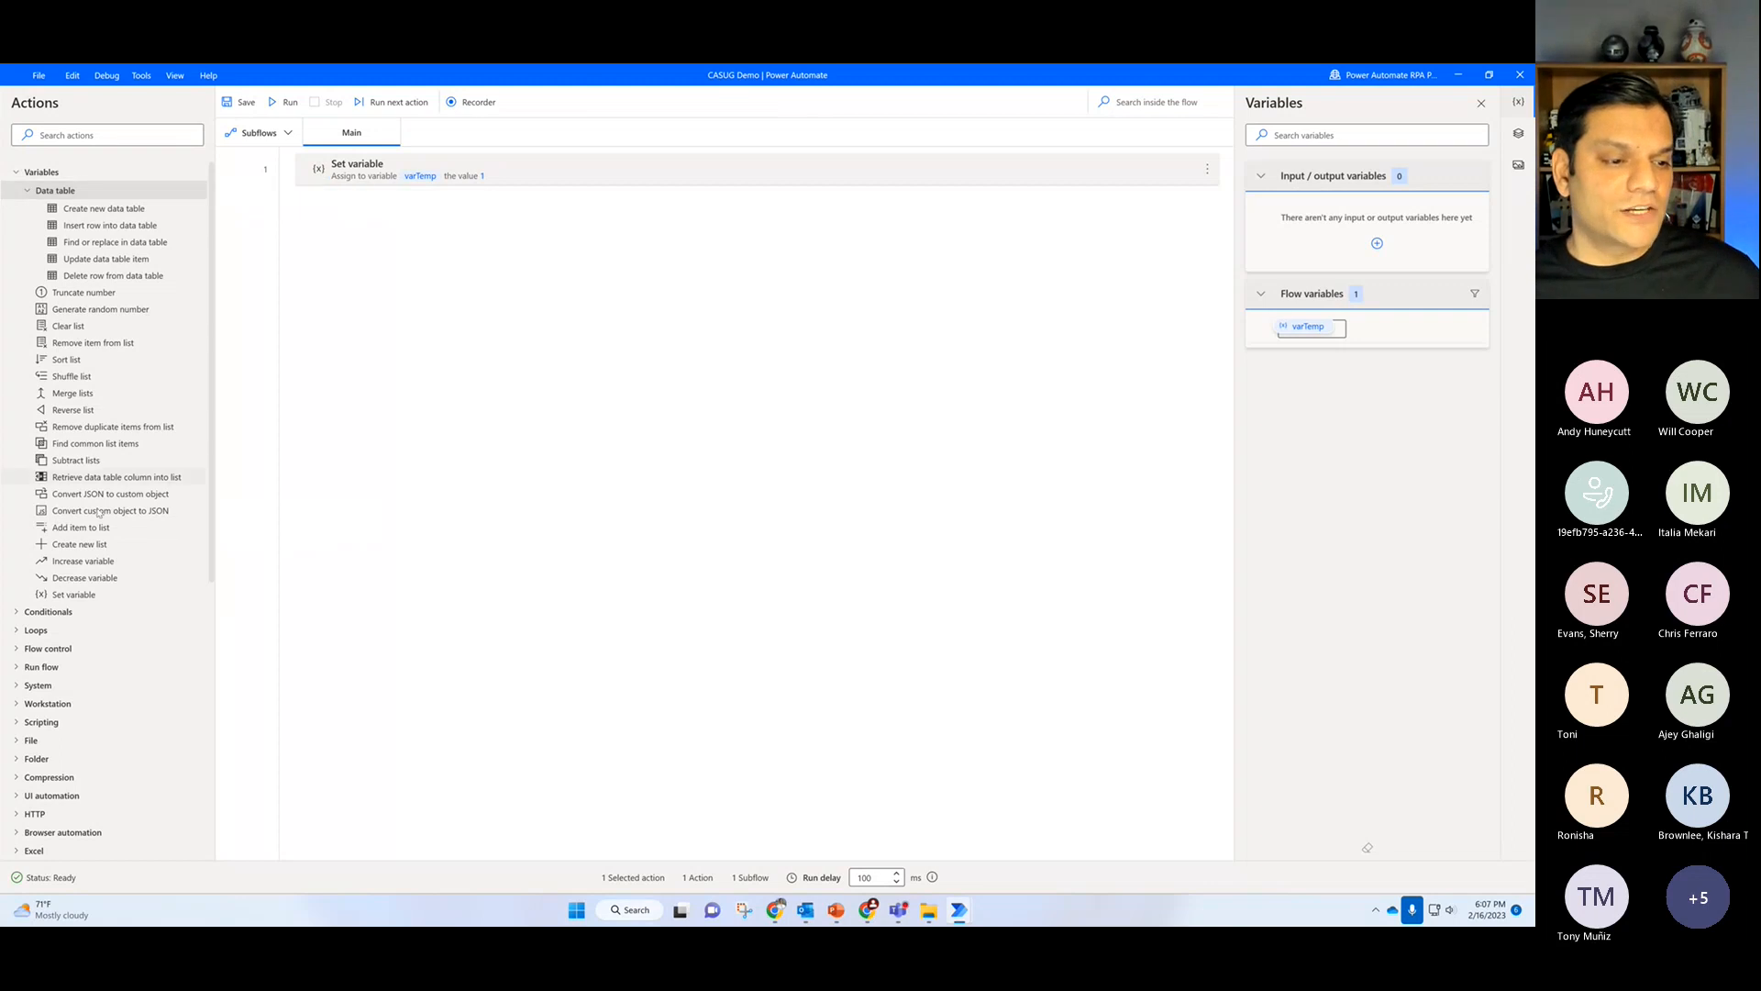
pyautogui.moveTo(92, 549); pyautogui.dragTo(427, 285)
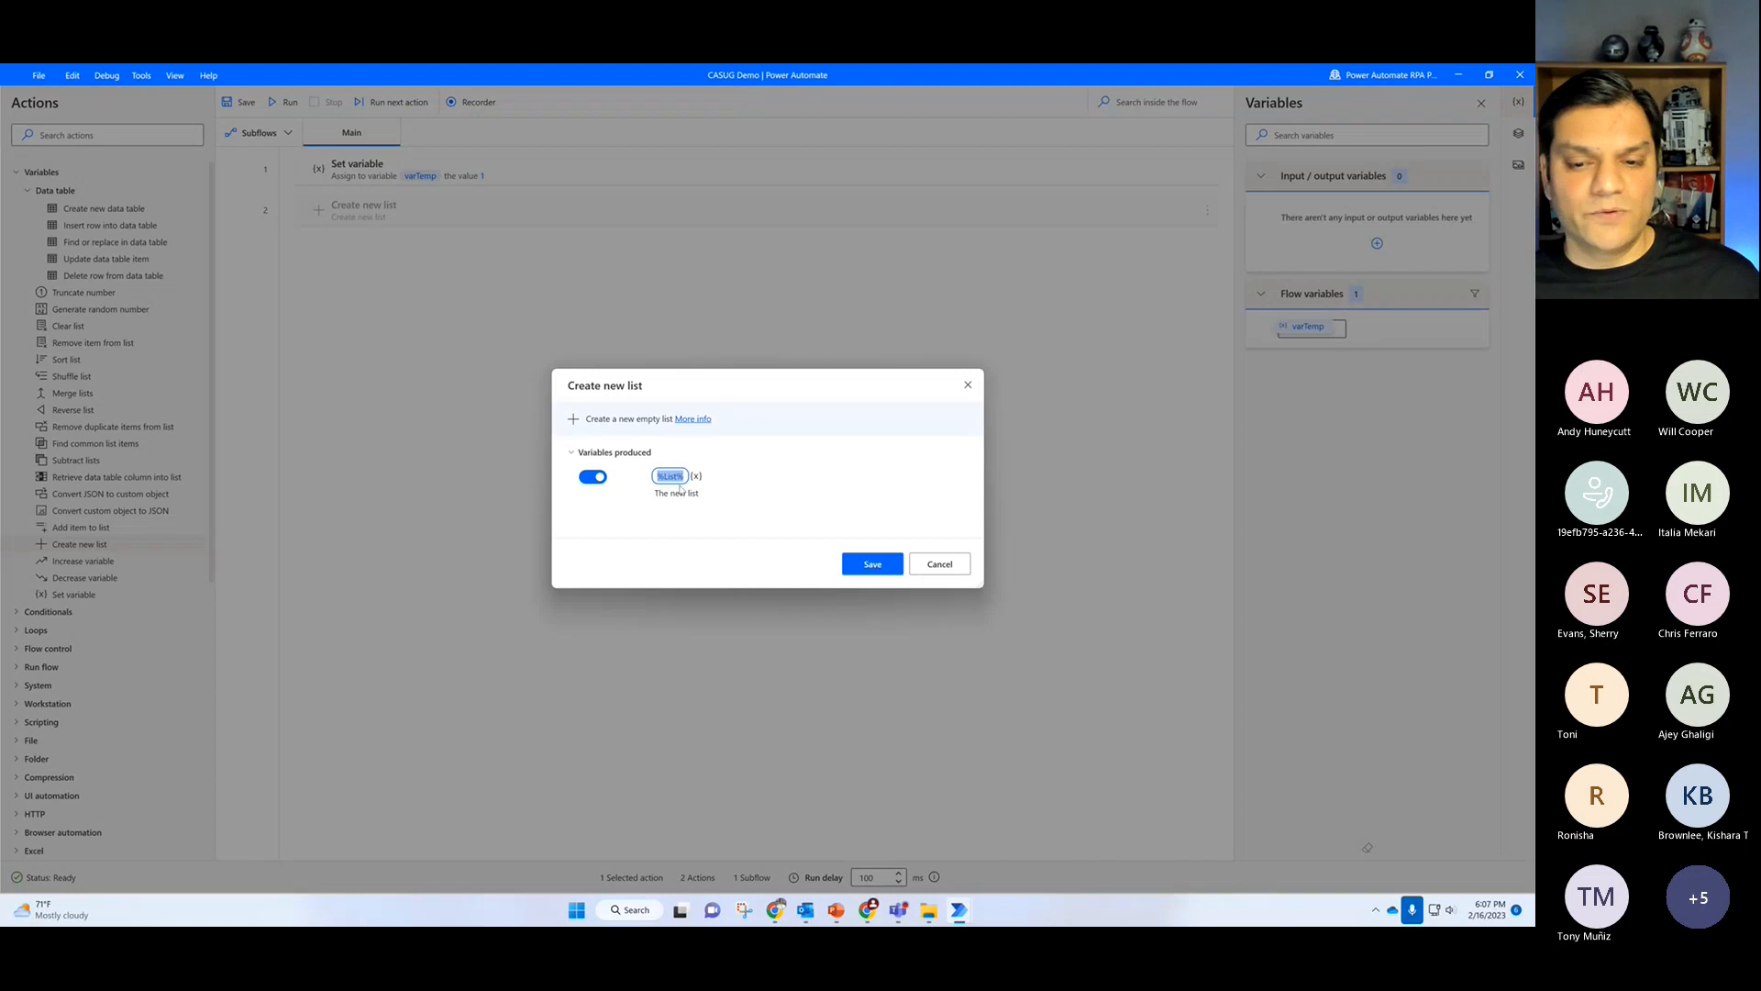
pyautogui.click(879, 566)
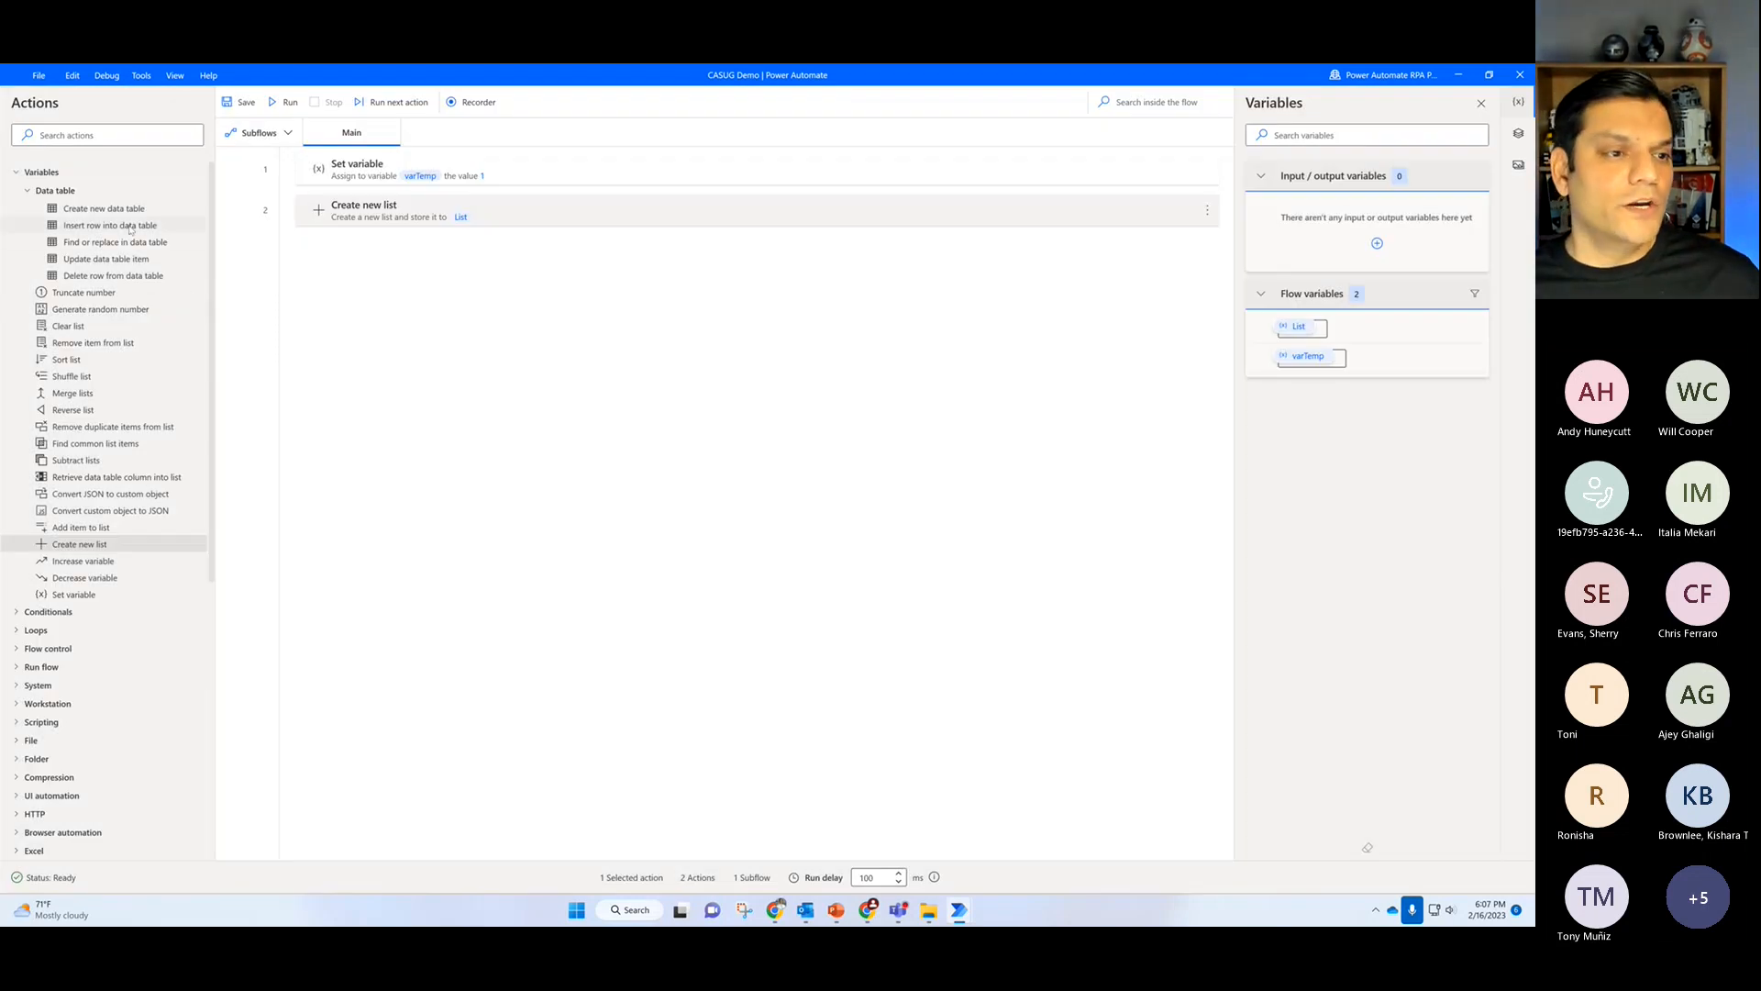
# Step: Try out the Create new data table action by adding two columns and extra rows to its table, and cancel it
pyautogui.moveTo(127, 215); pyautogui.dragTo(435, 294)
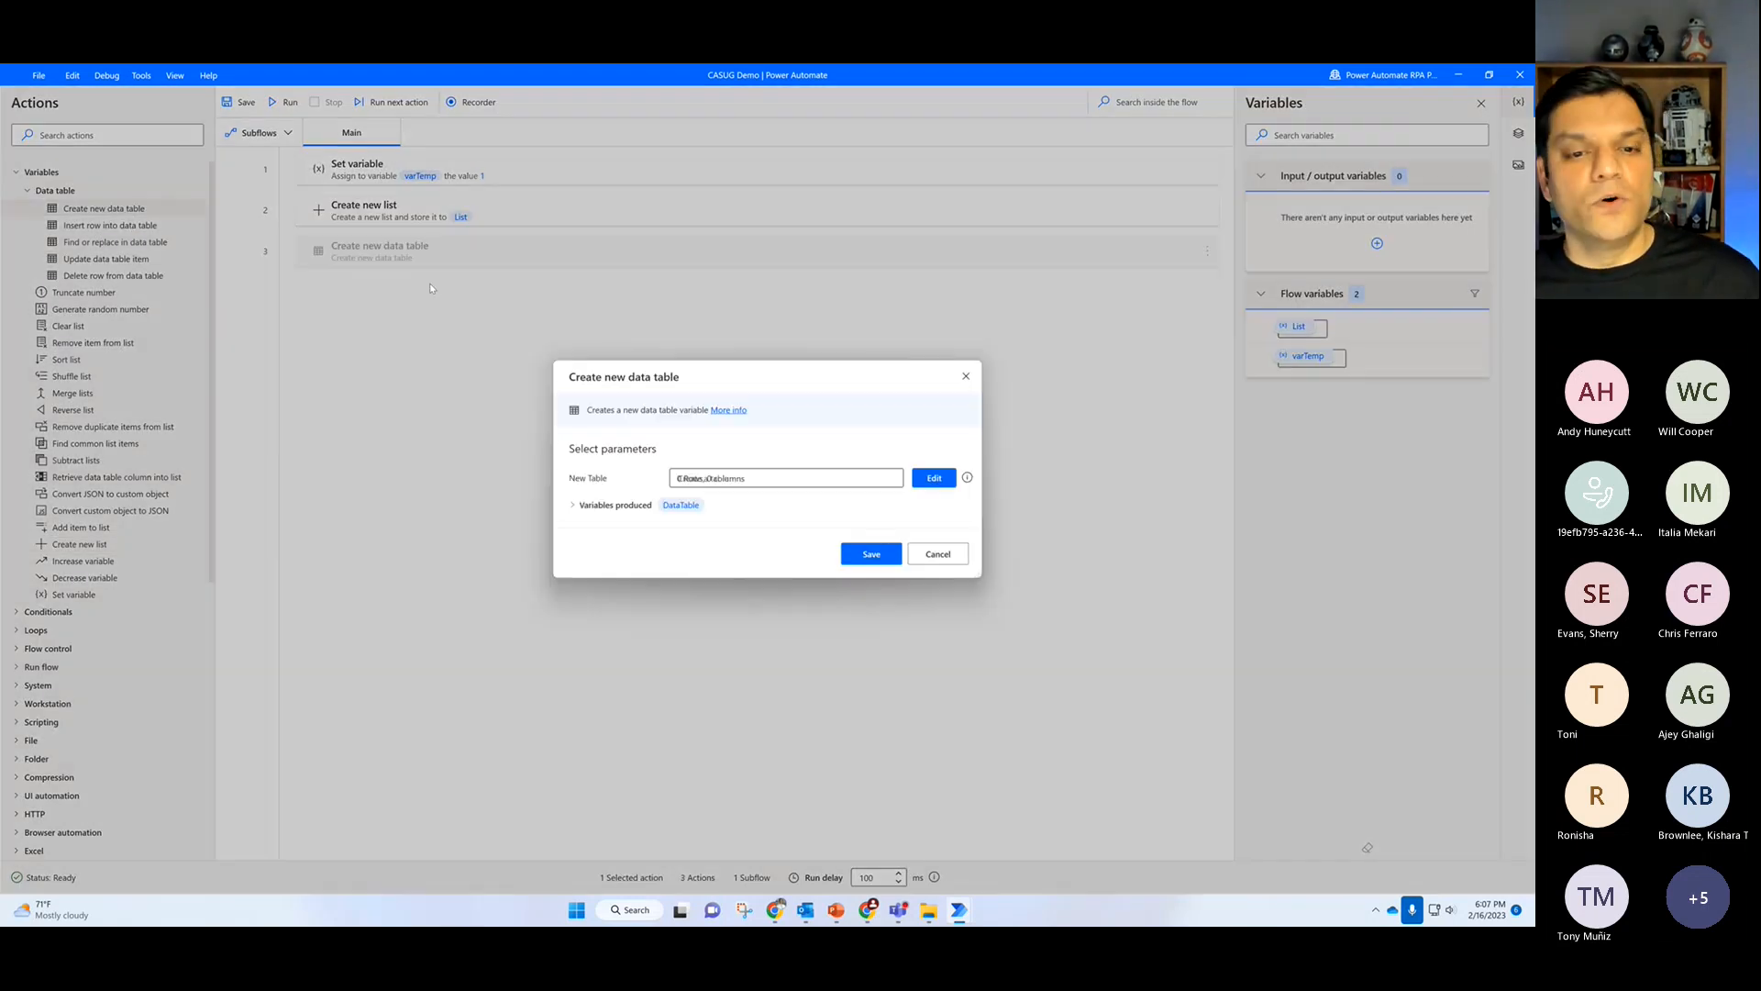
pyautogui.click(928, 480)
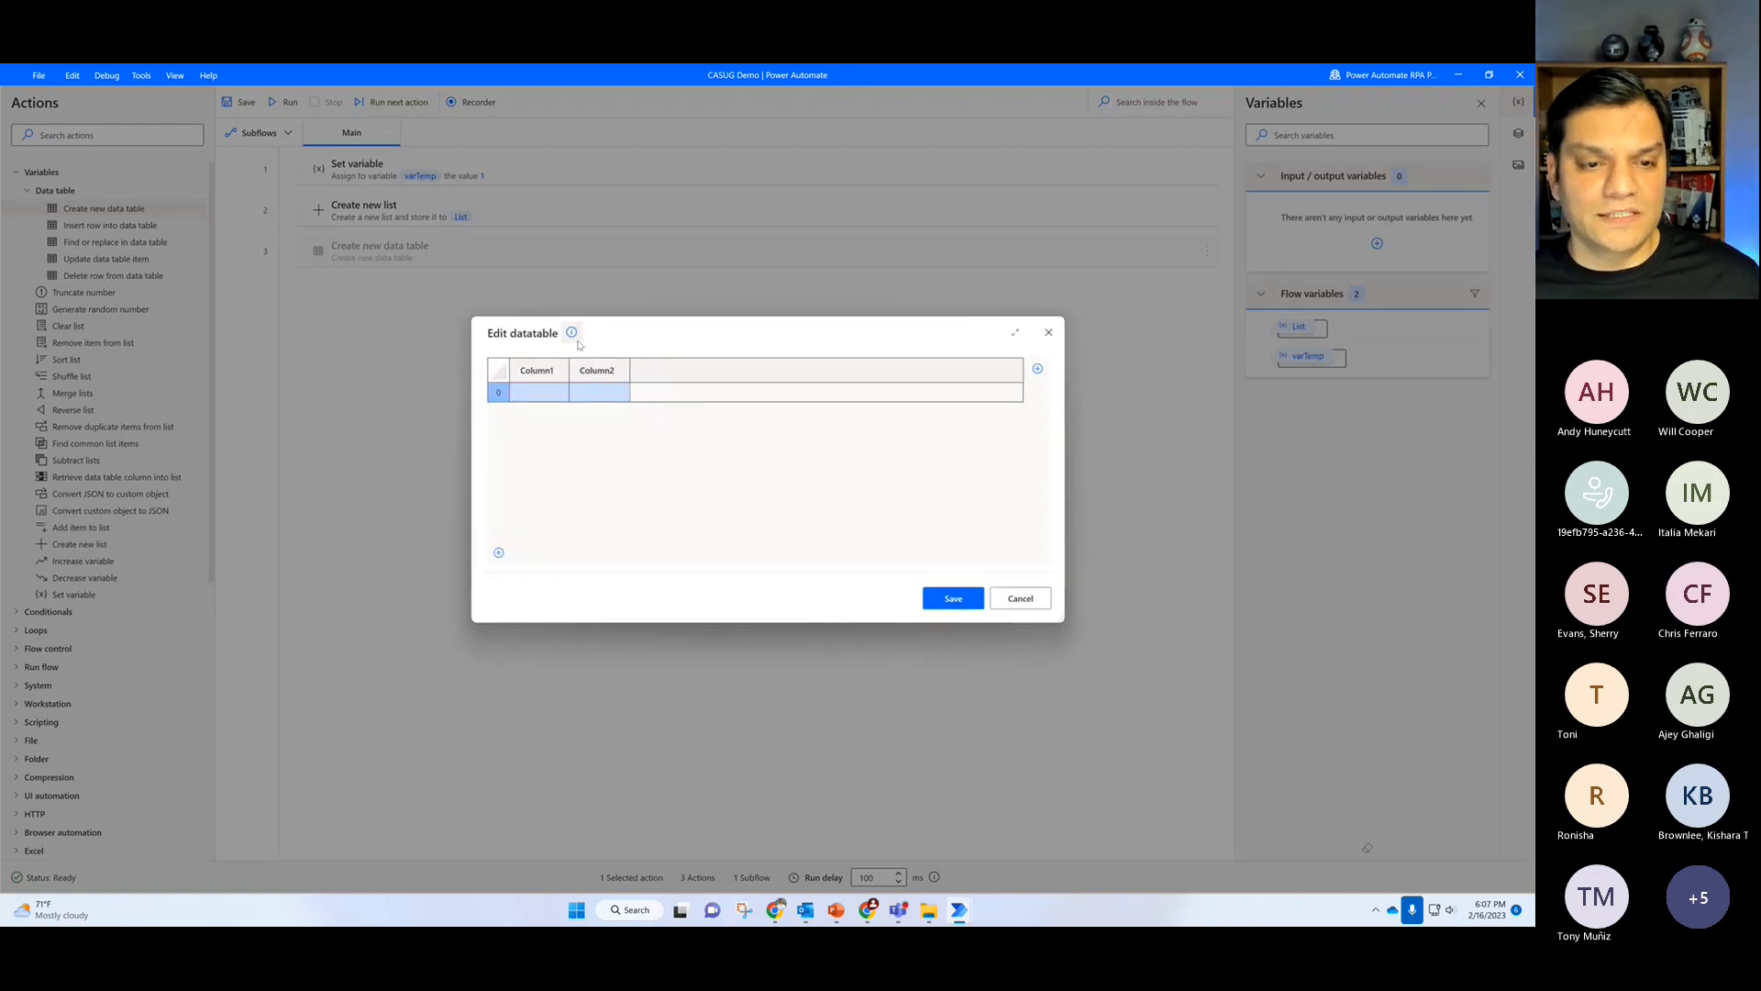
pyautogui.click(1037, 369)
pyautogui.click(1038, 368)
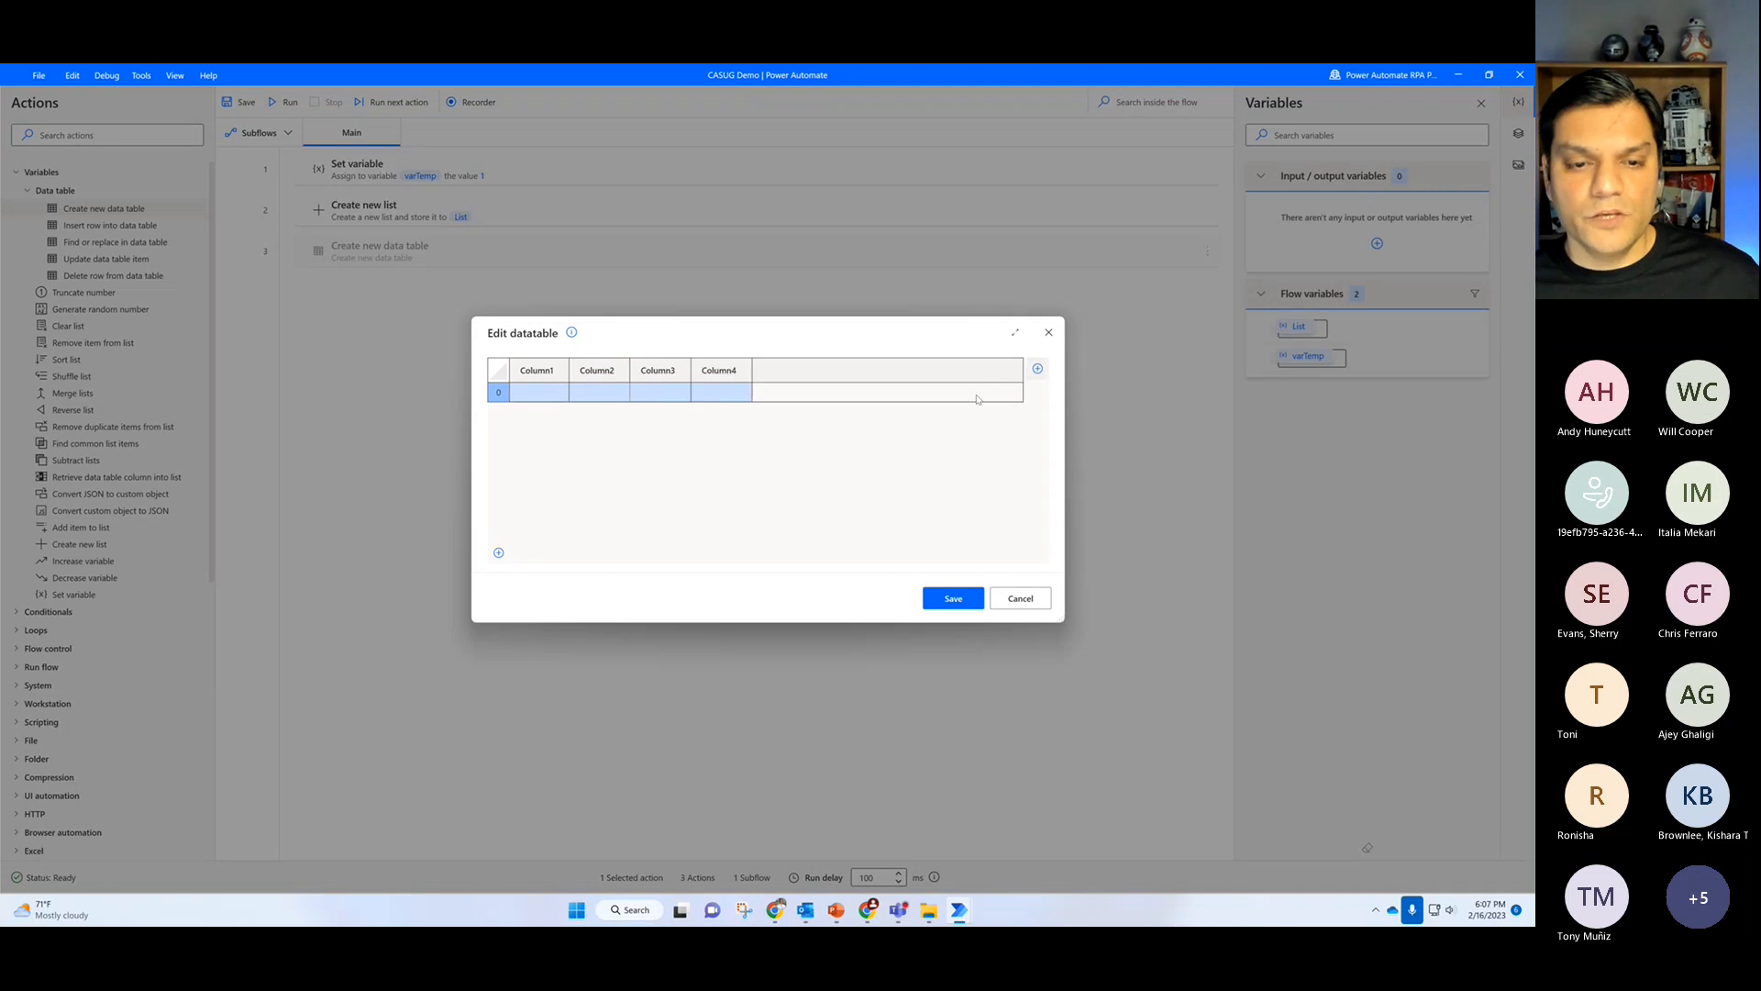
pyautogui.click(498, 552)
pyautogui.click(499, 552)
pyautogui.click(498, 553)
pyautogui.click(1016, 601)
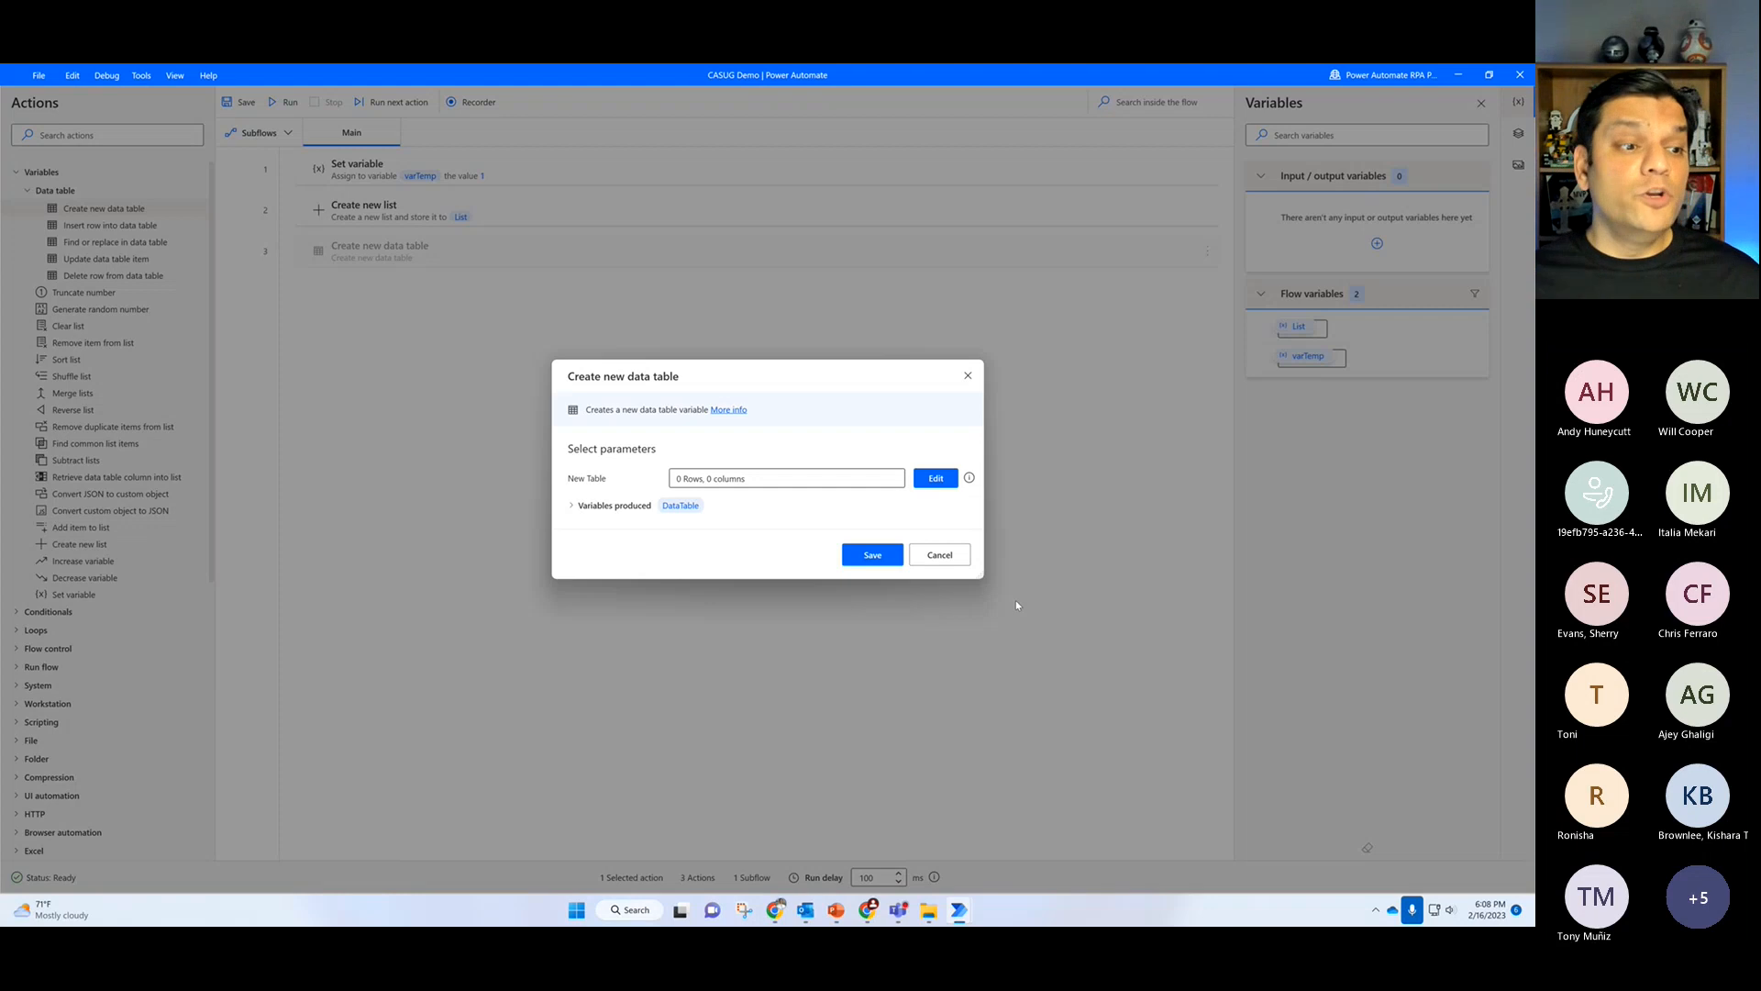
pyautogui.click(940, 555)
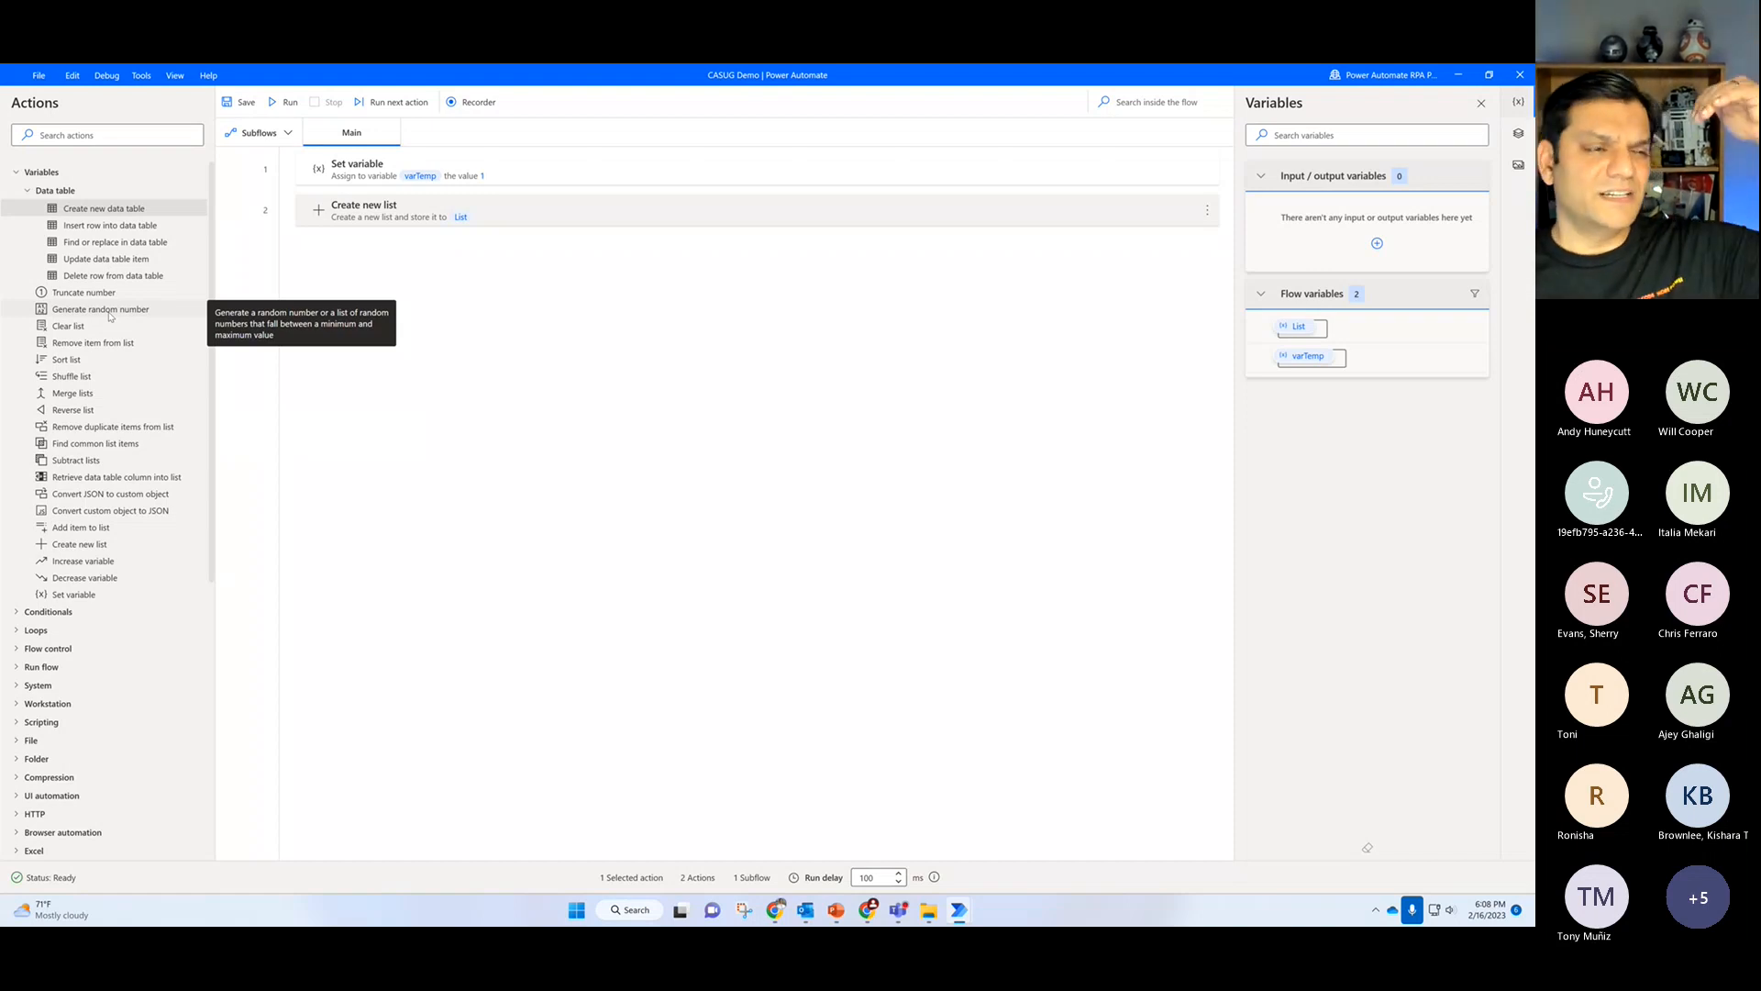
pyautogui.click(14, 174)
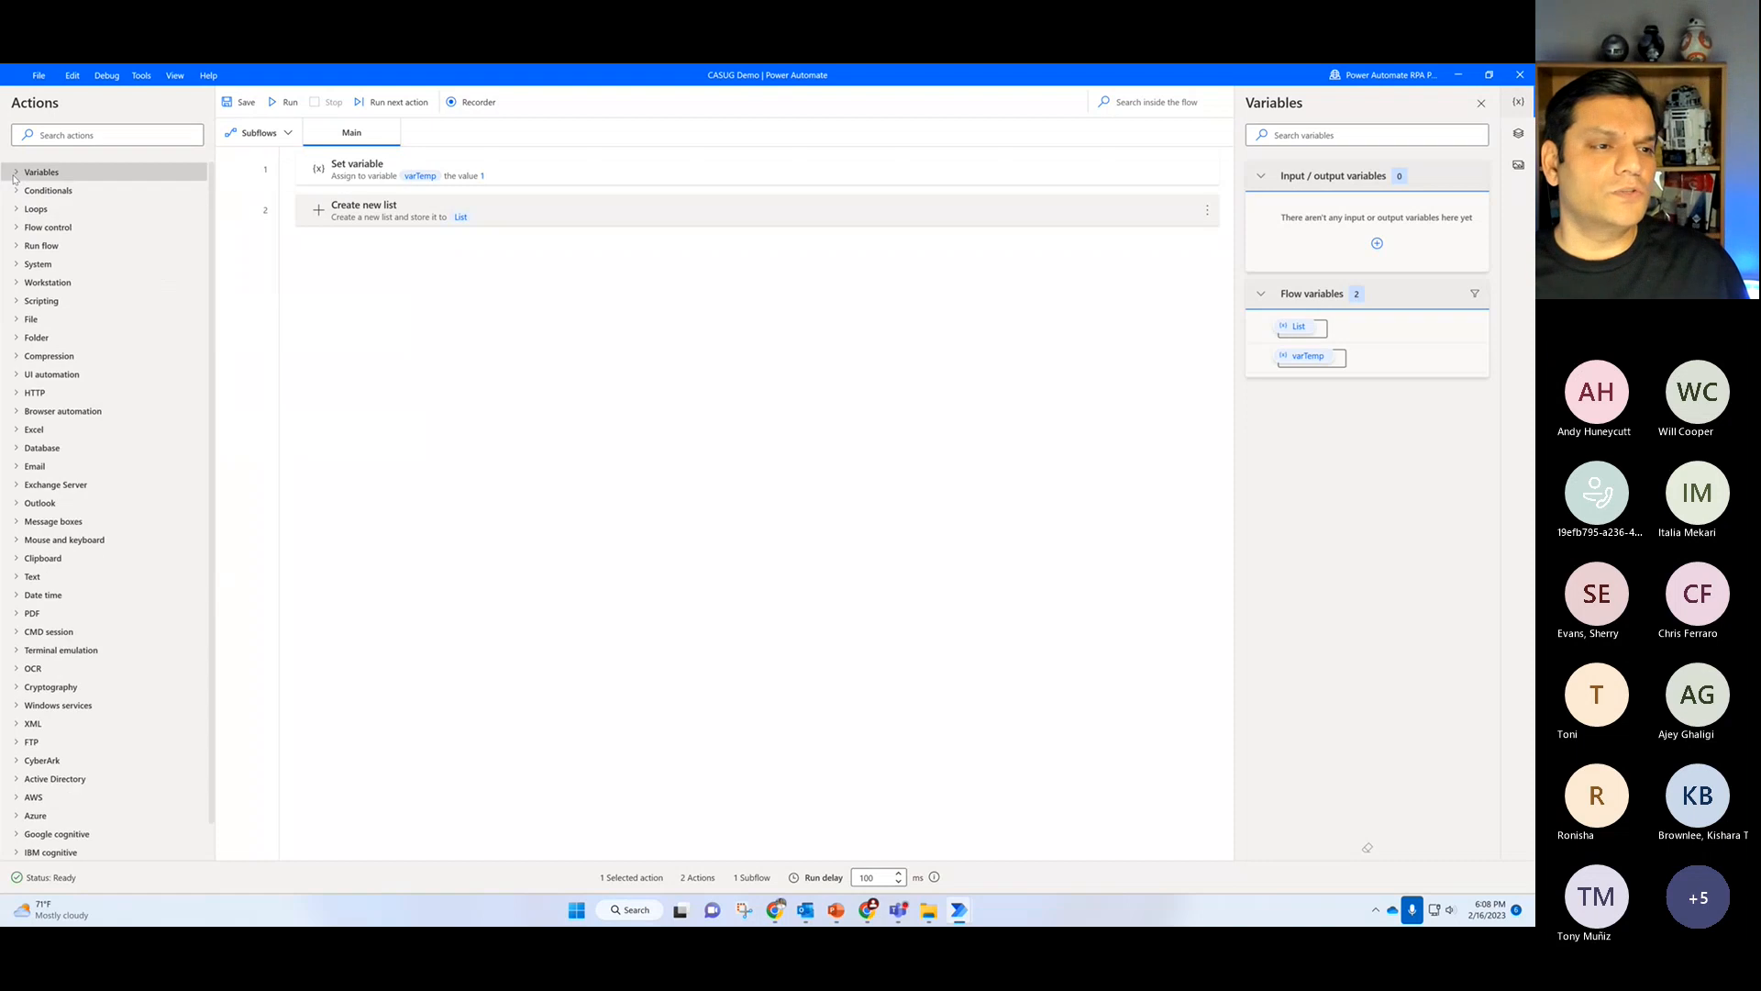
pyautogui.click(15, 174)
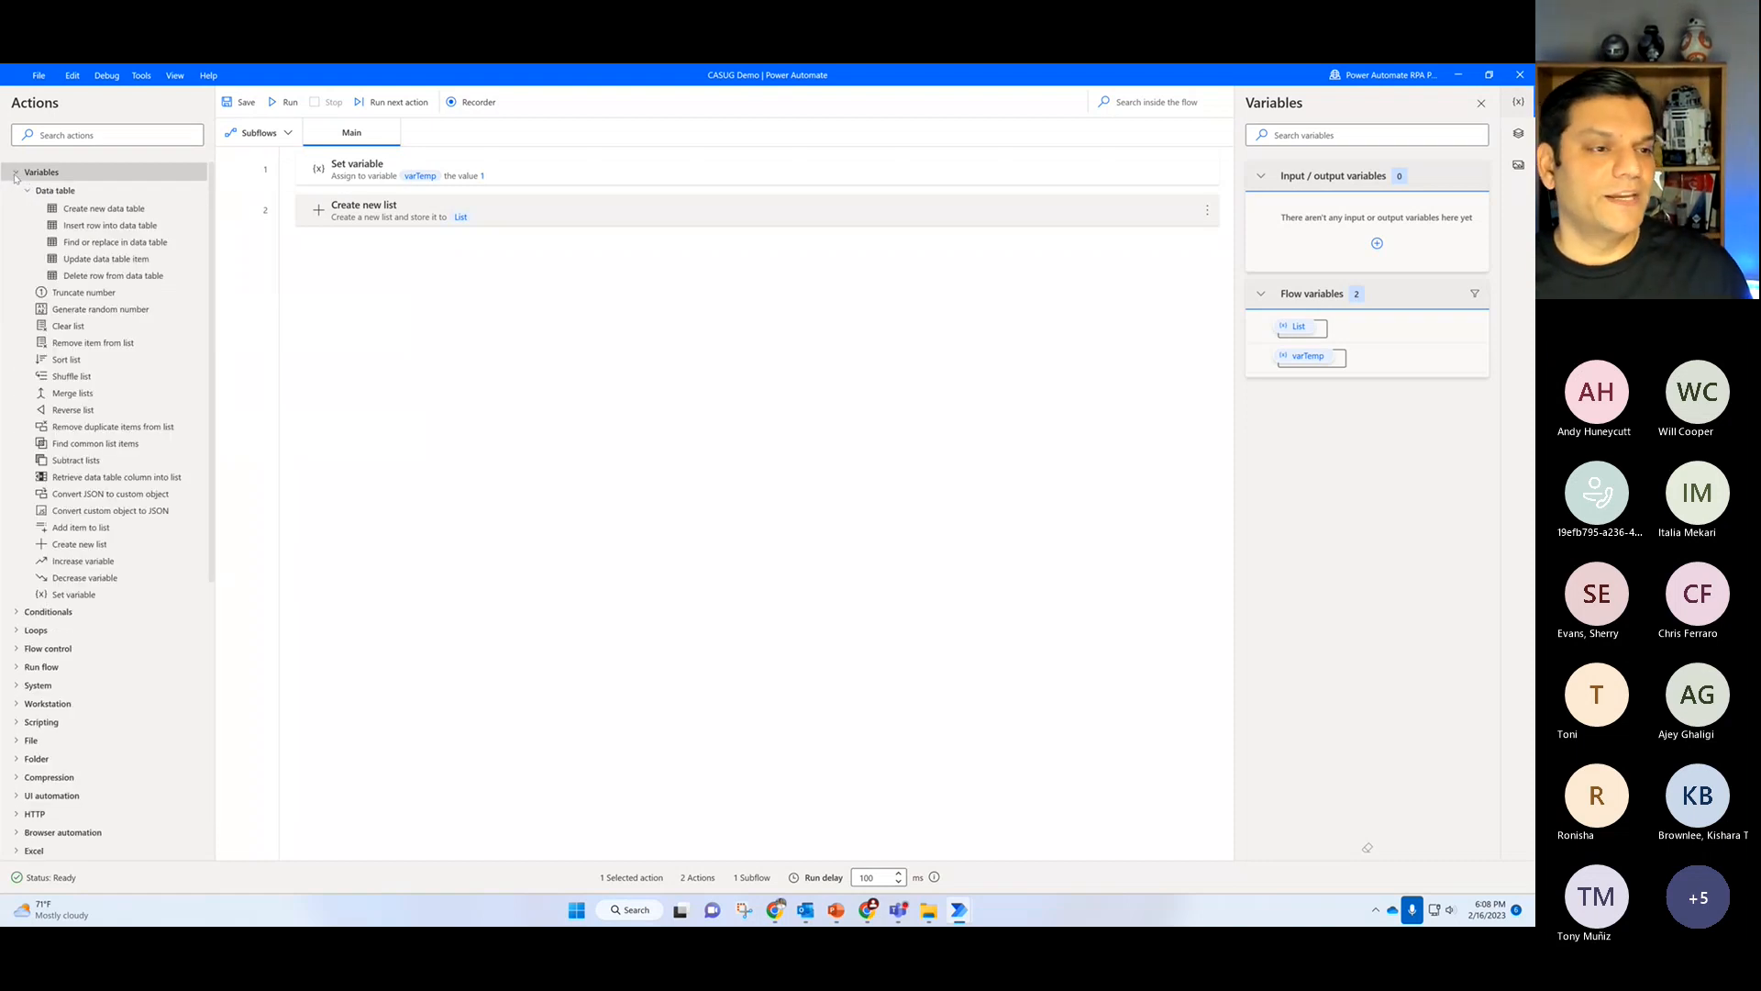
pyautogui.click(15, 174)
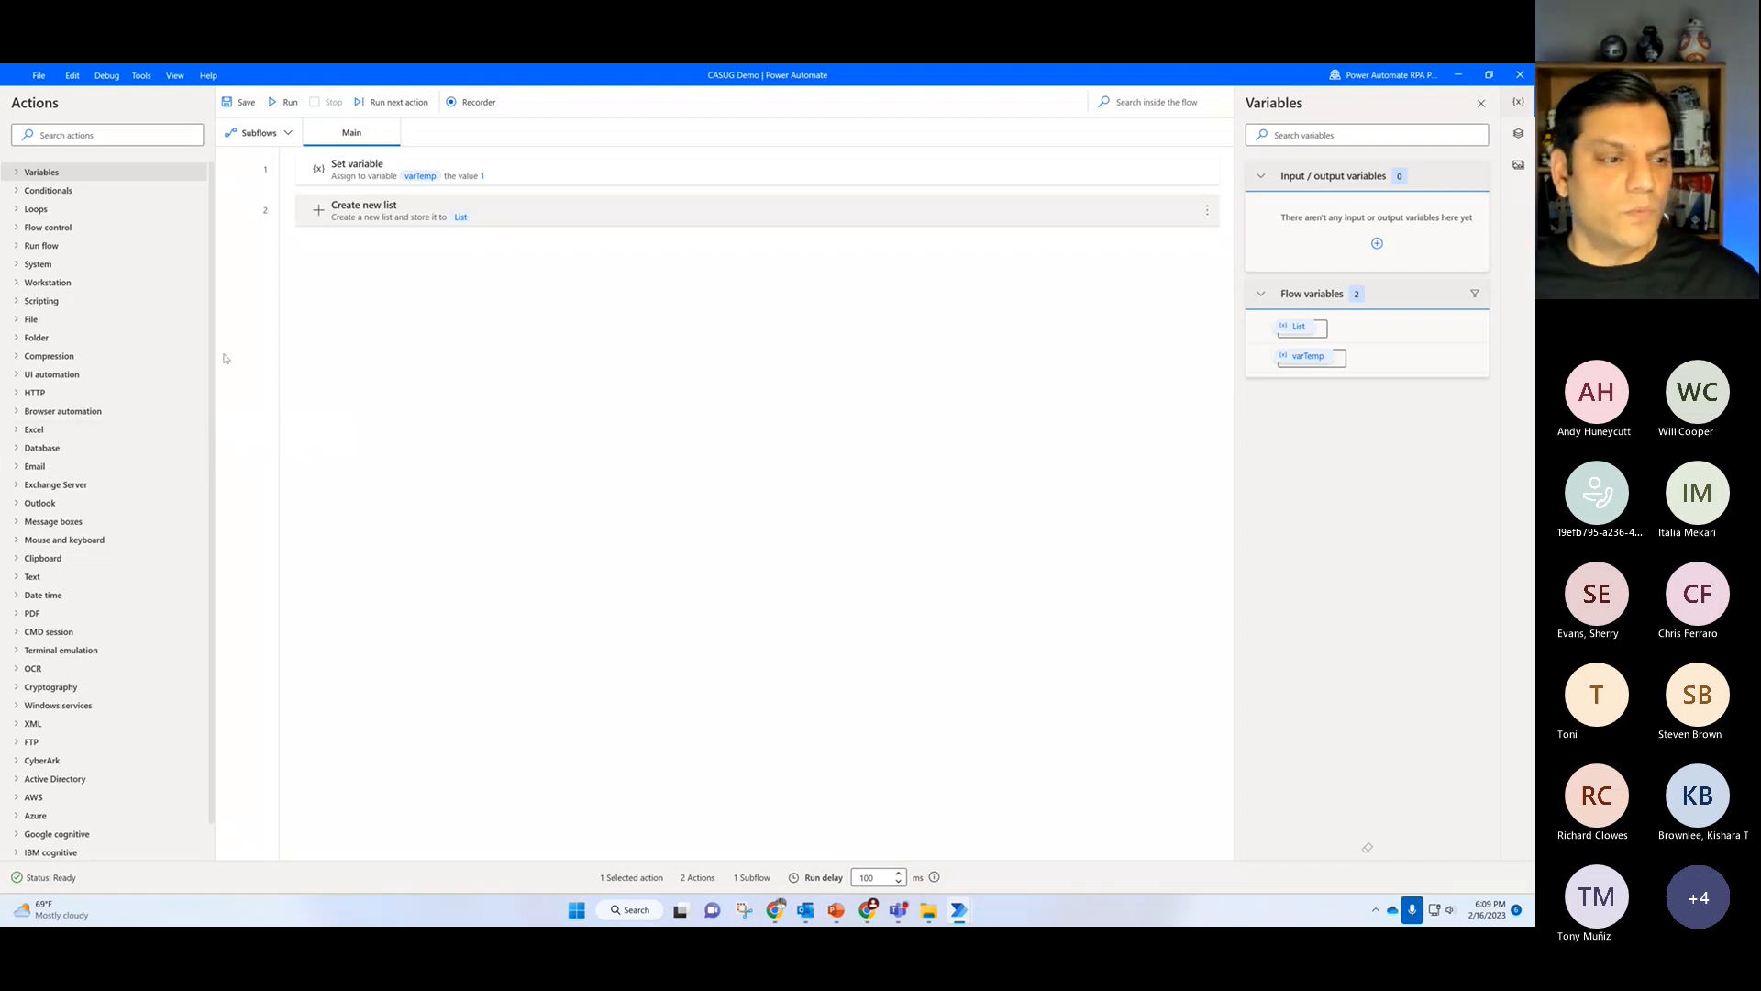
# Step: Close the CASUG Demo flow and open the flow "Get updates of multiple tracking numbers" for editing
pyautogui.click(1521, 76)
pyautogui.click(792, 510)
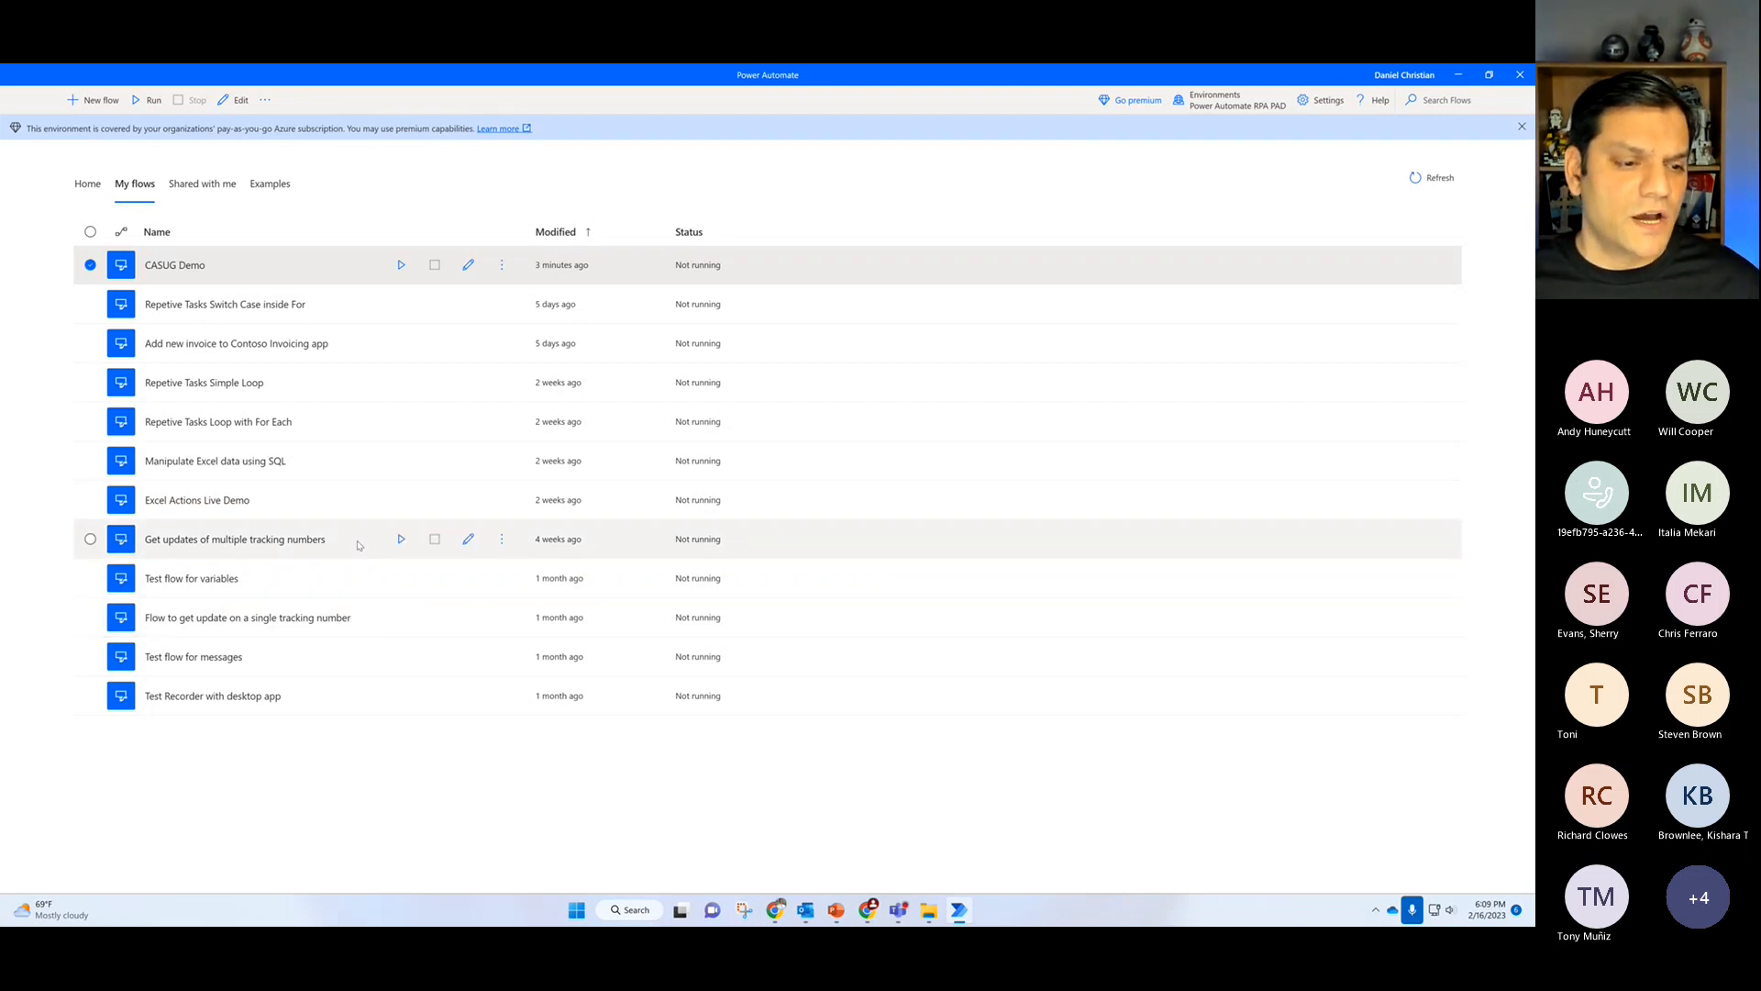
pyautogui.click(468, 540)
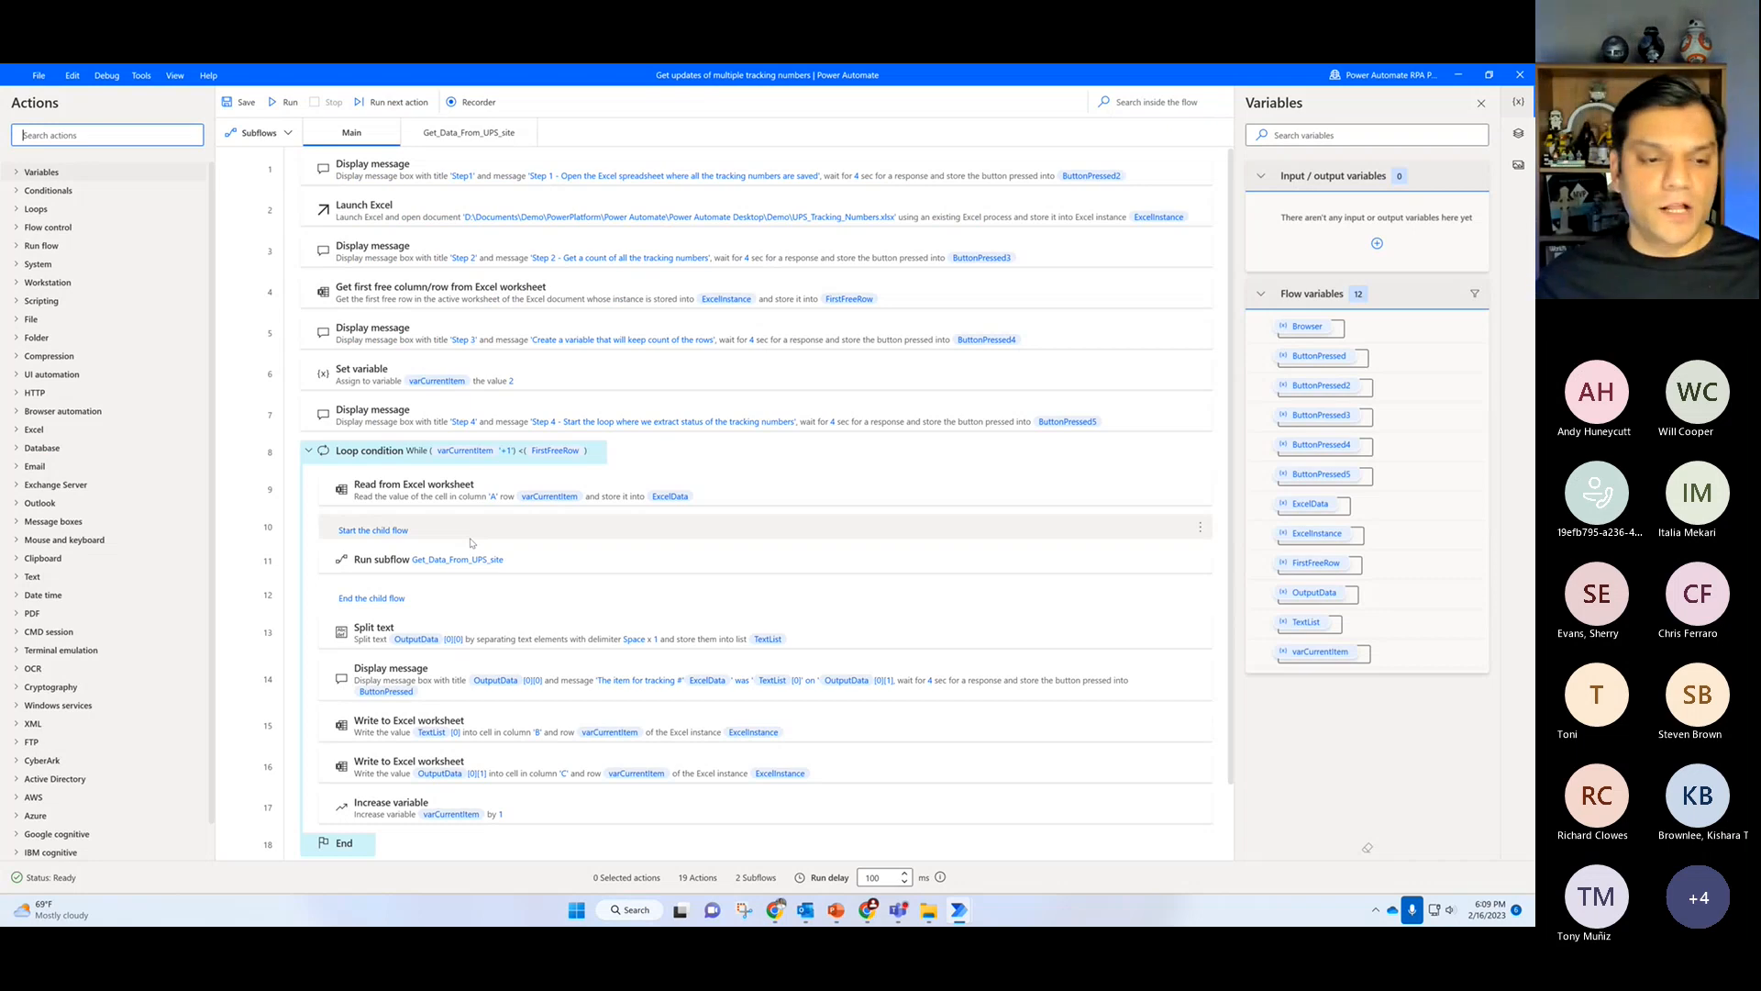
# Step: Collapse the loop and review the icon and button options of the Step 1 Display message action, leaving its settings unchanged
pyautogui.click(310, 452)
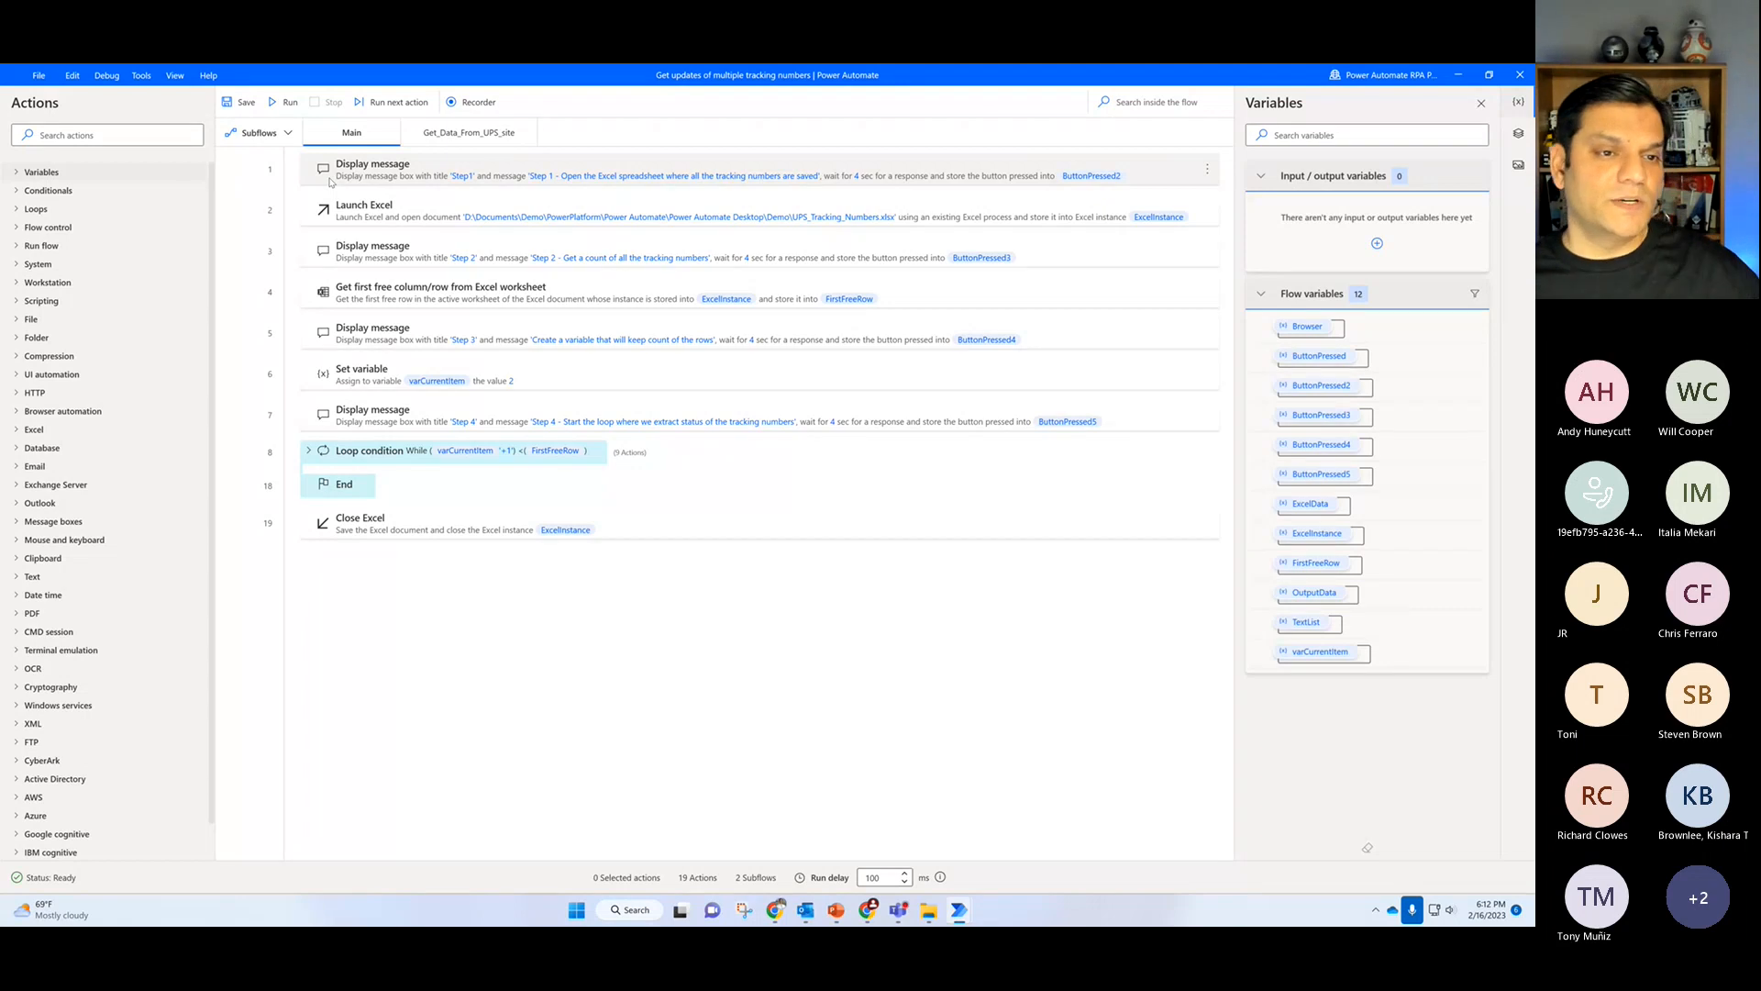
pyautogui.doubleClick(330, 181)
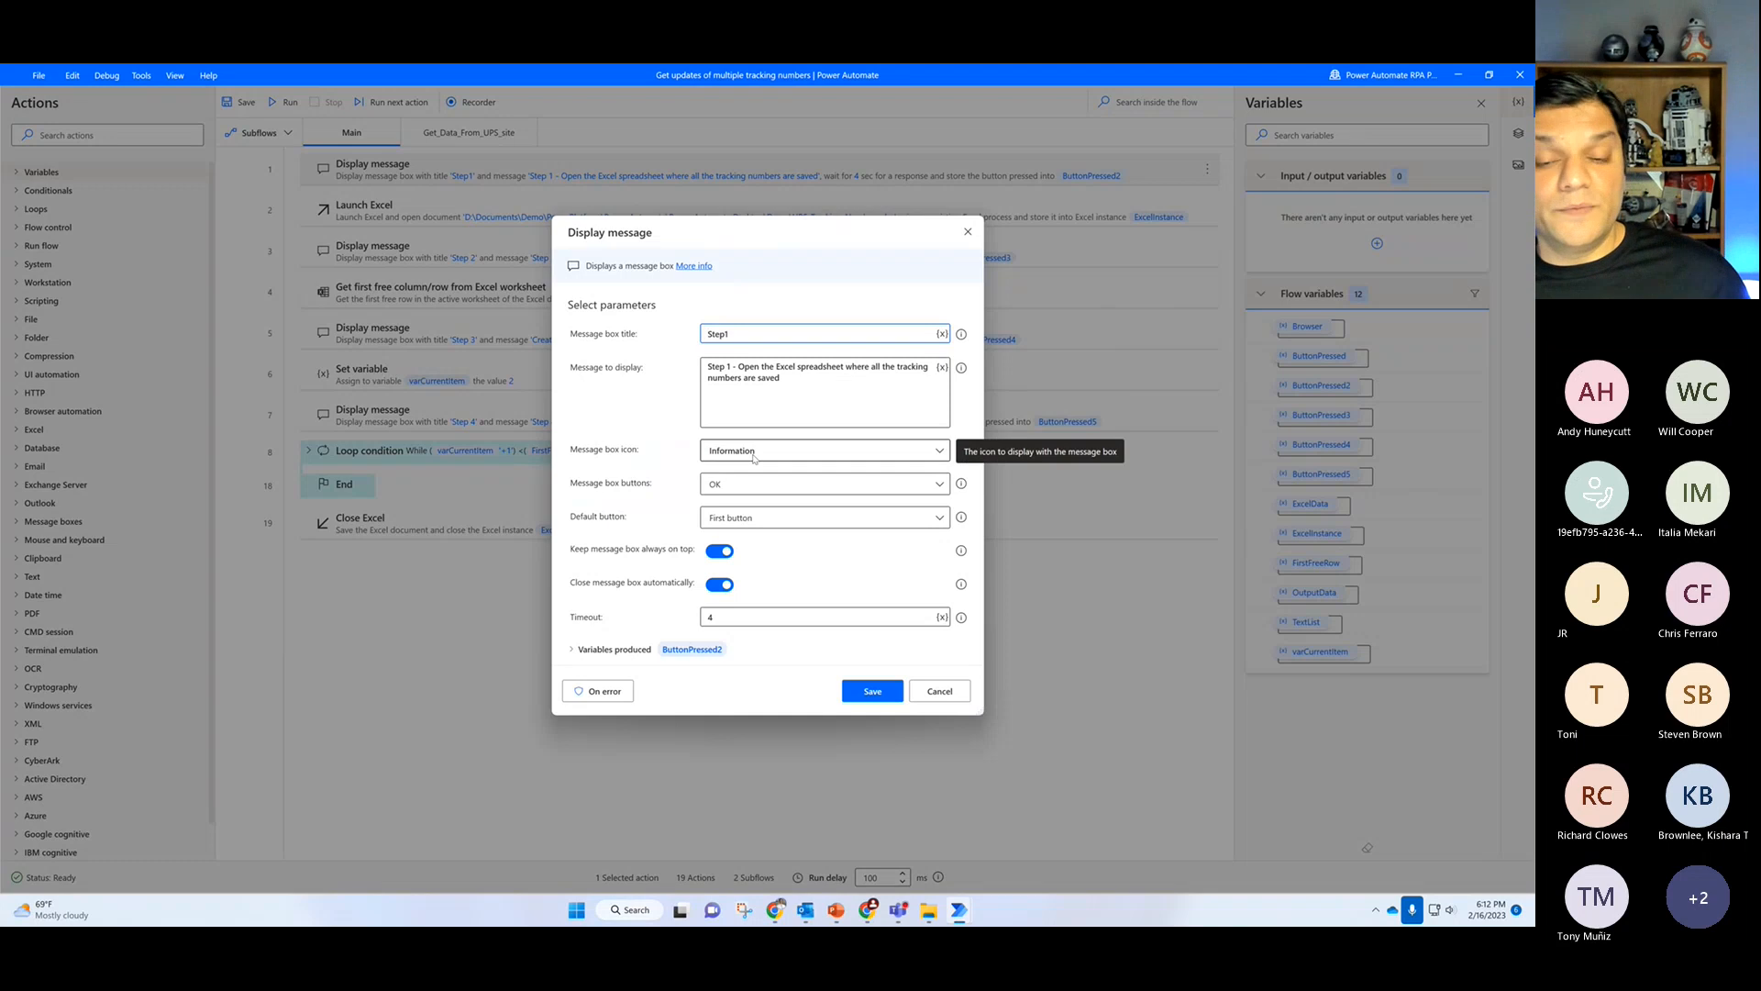
pyautogui.click(940, 452)
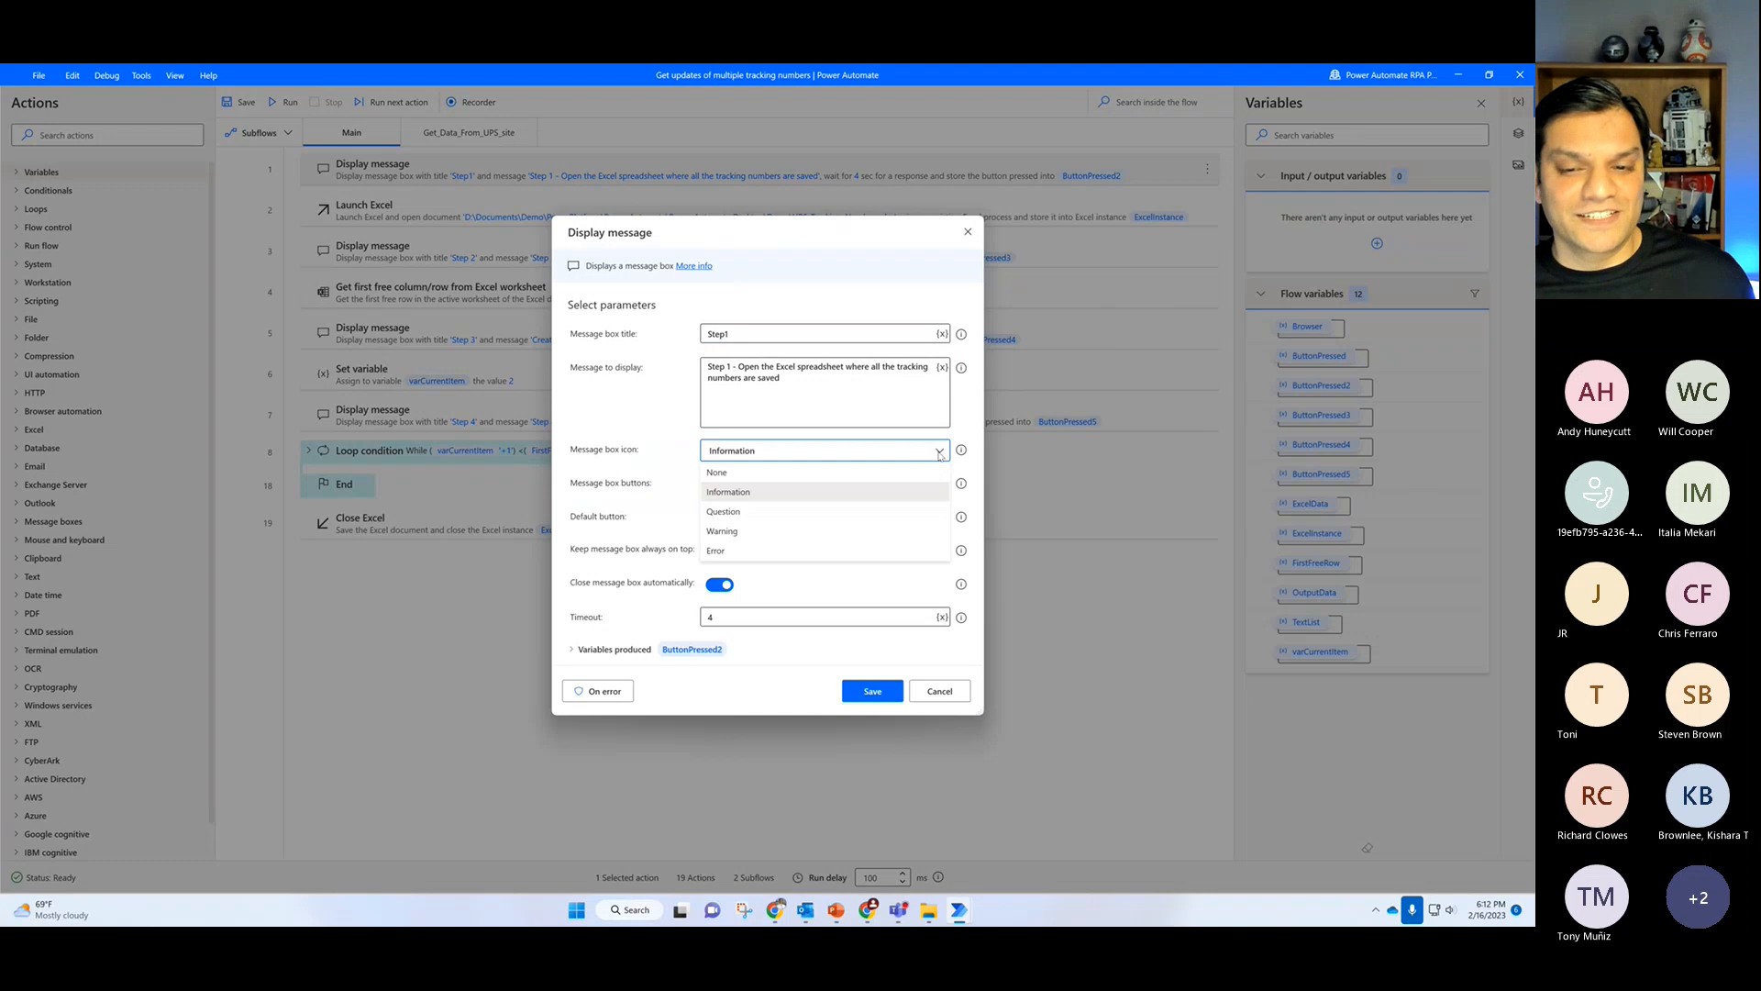
pyautogui.click(968, 408)
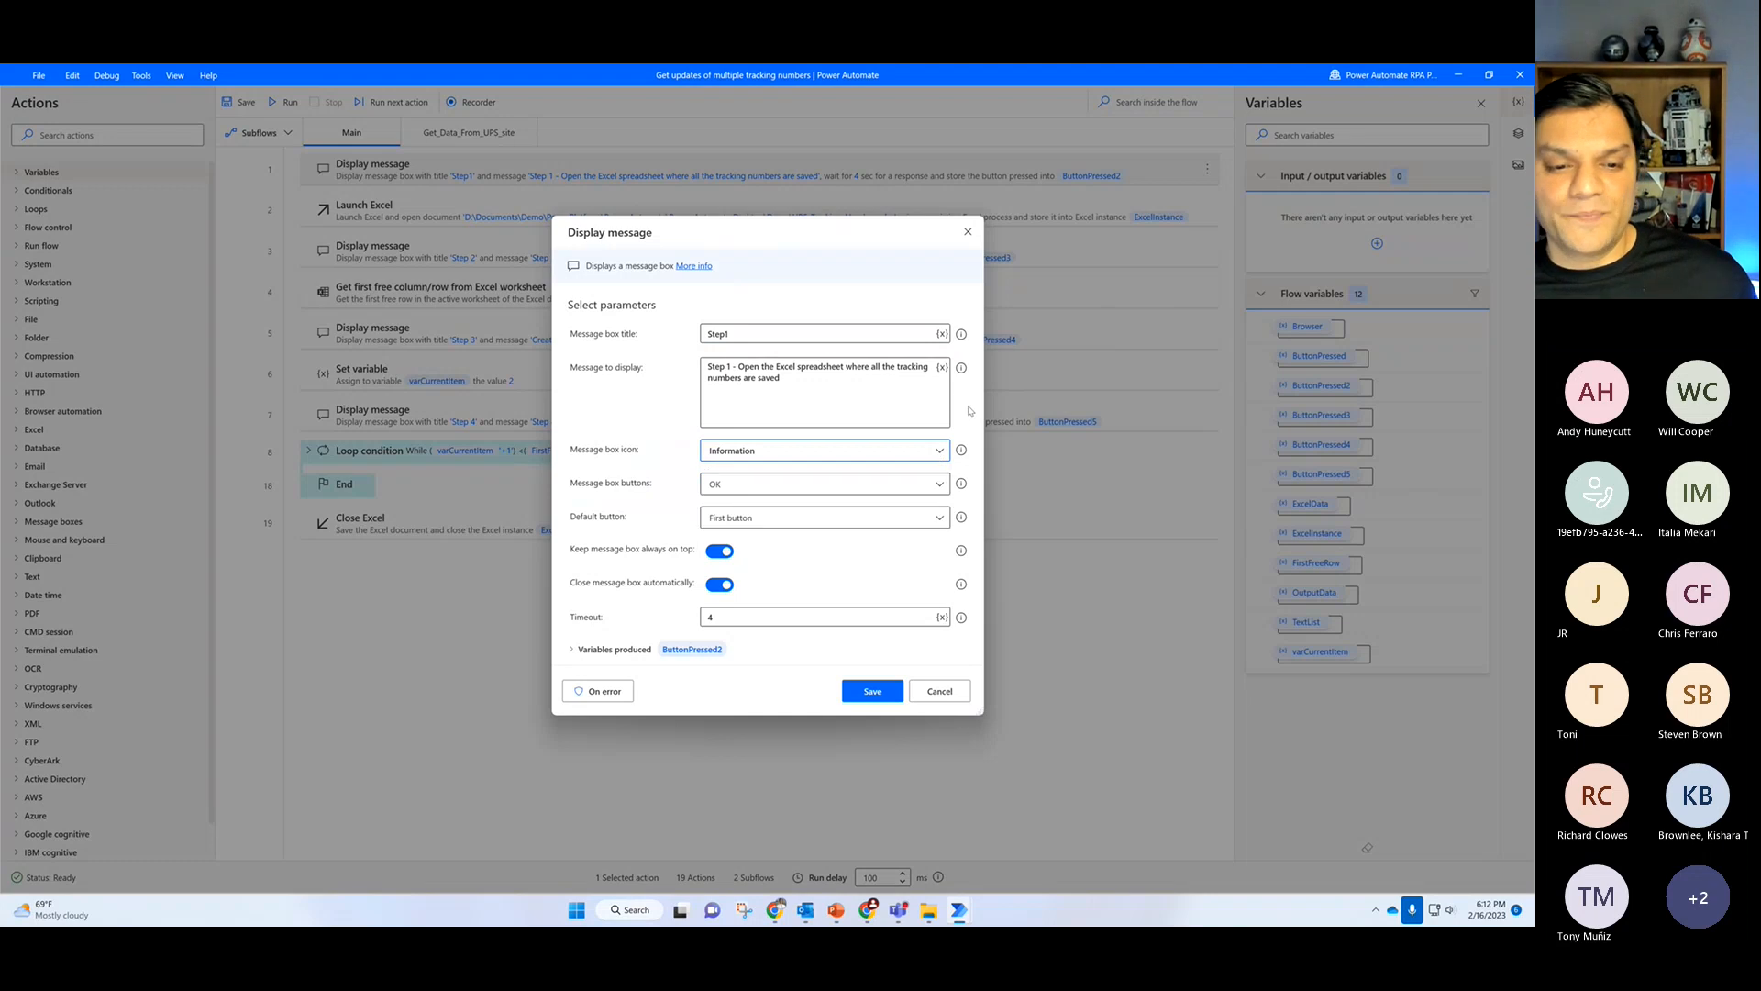
pyautogui.click(826, 519)
pyautogui.click(836, 486)
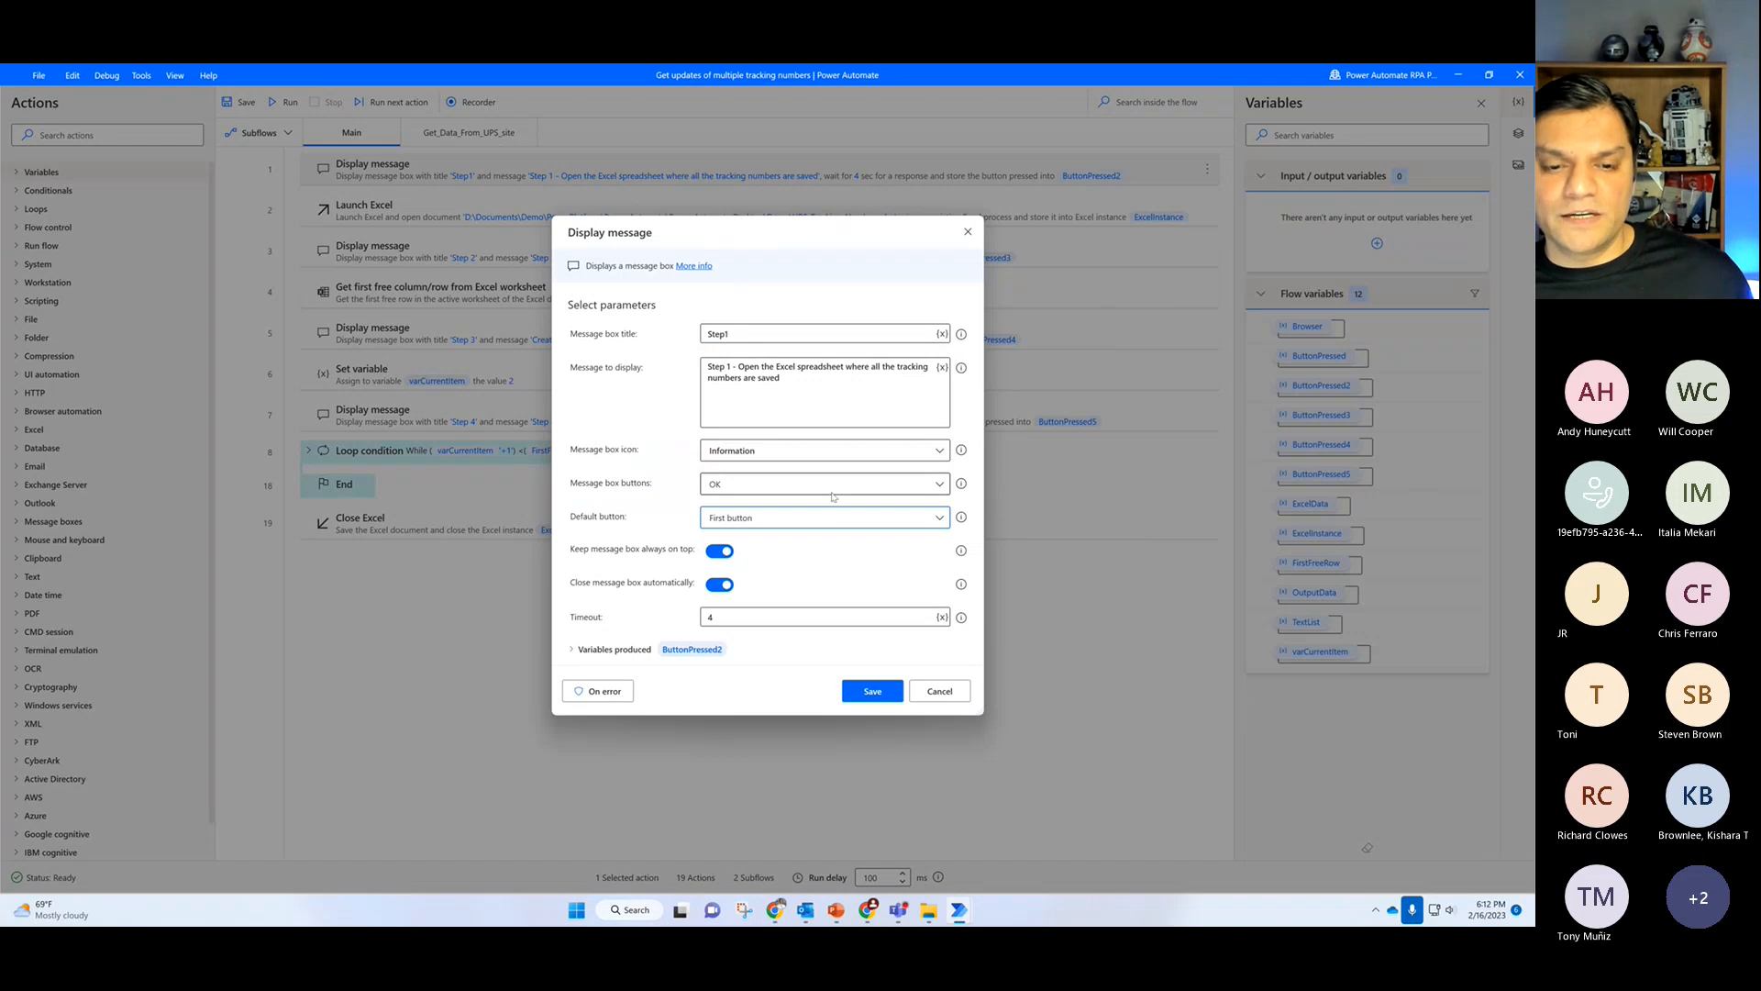
pyautogui.click(836, 486)
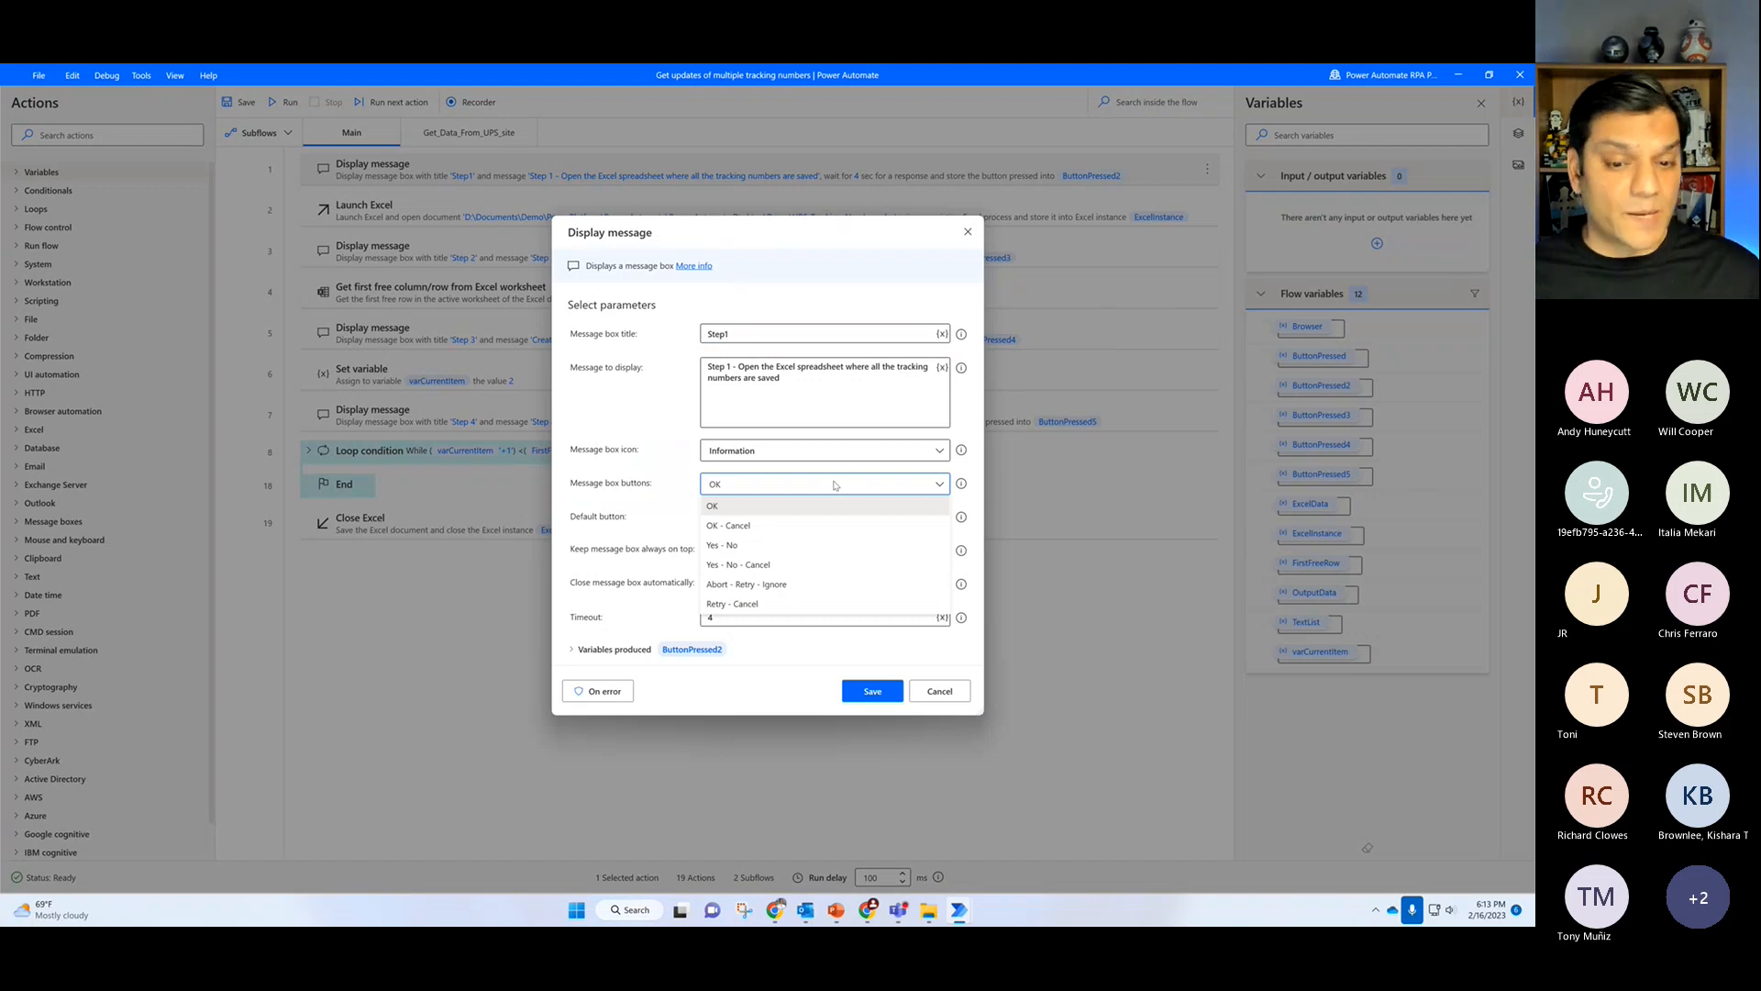
pyautogui.click(833, 297)
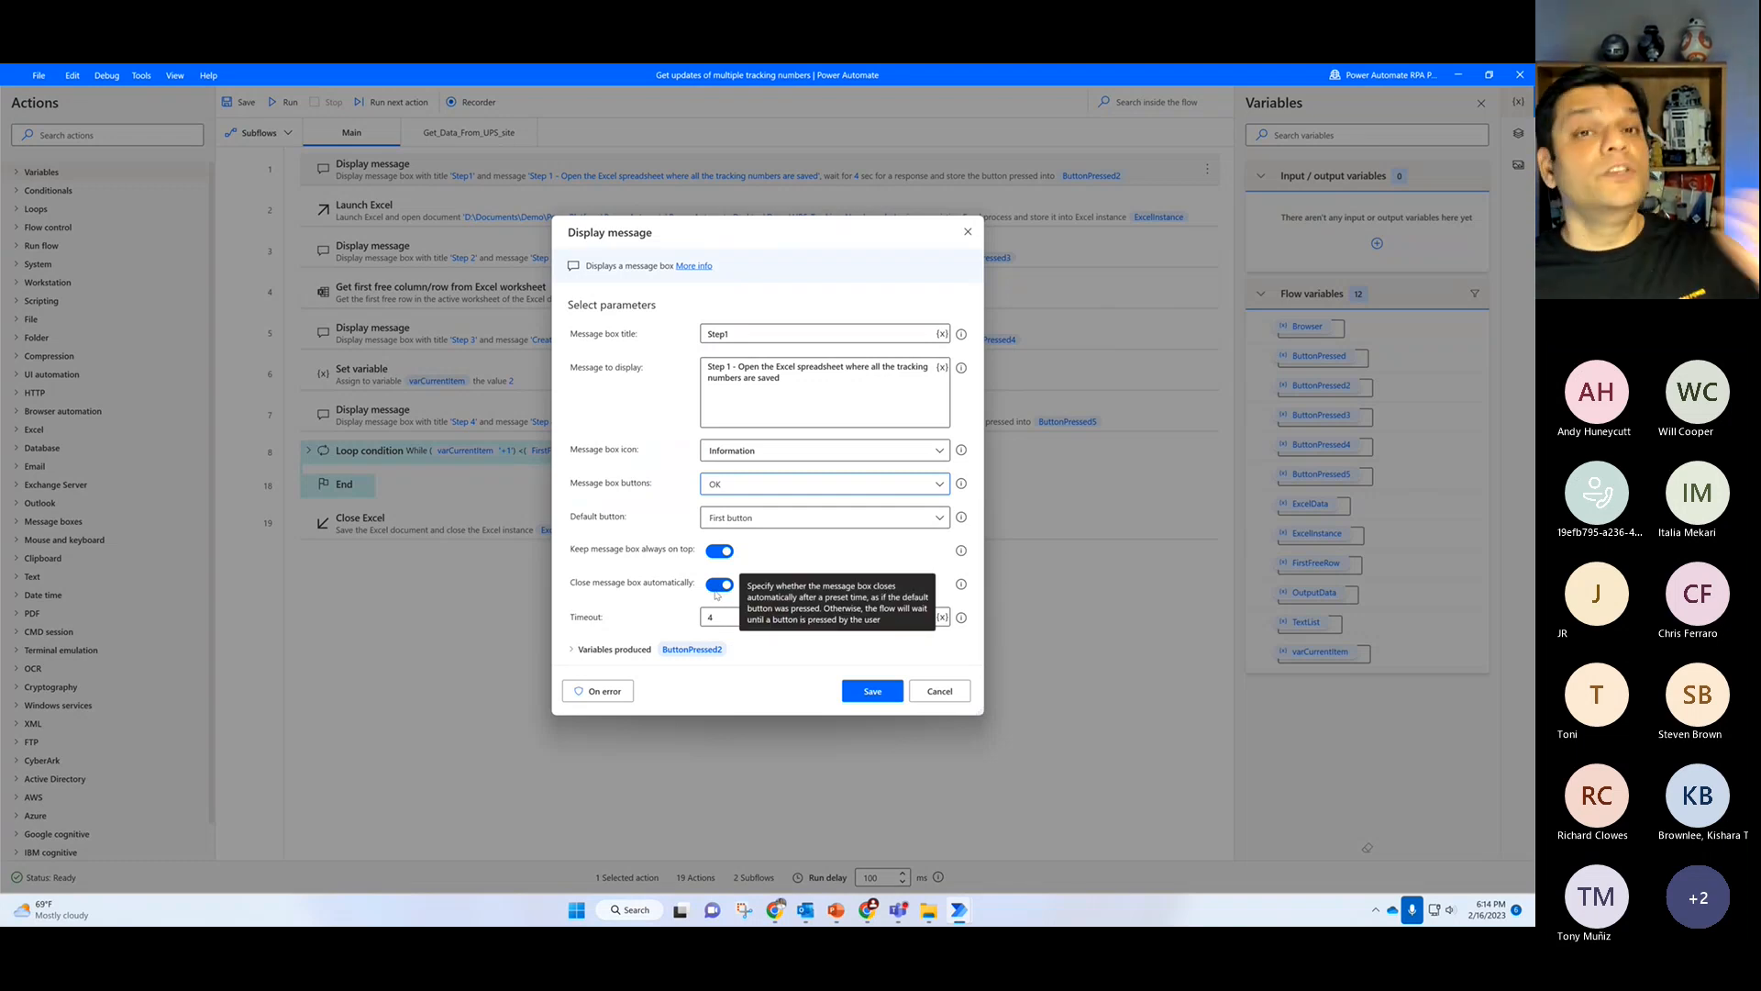
pyautogui.click(939, 691)
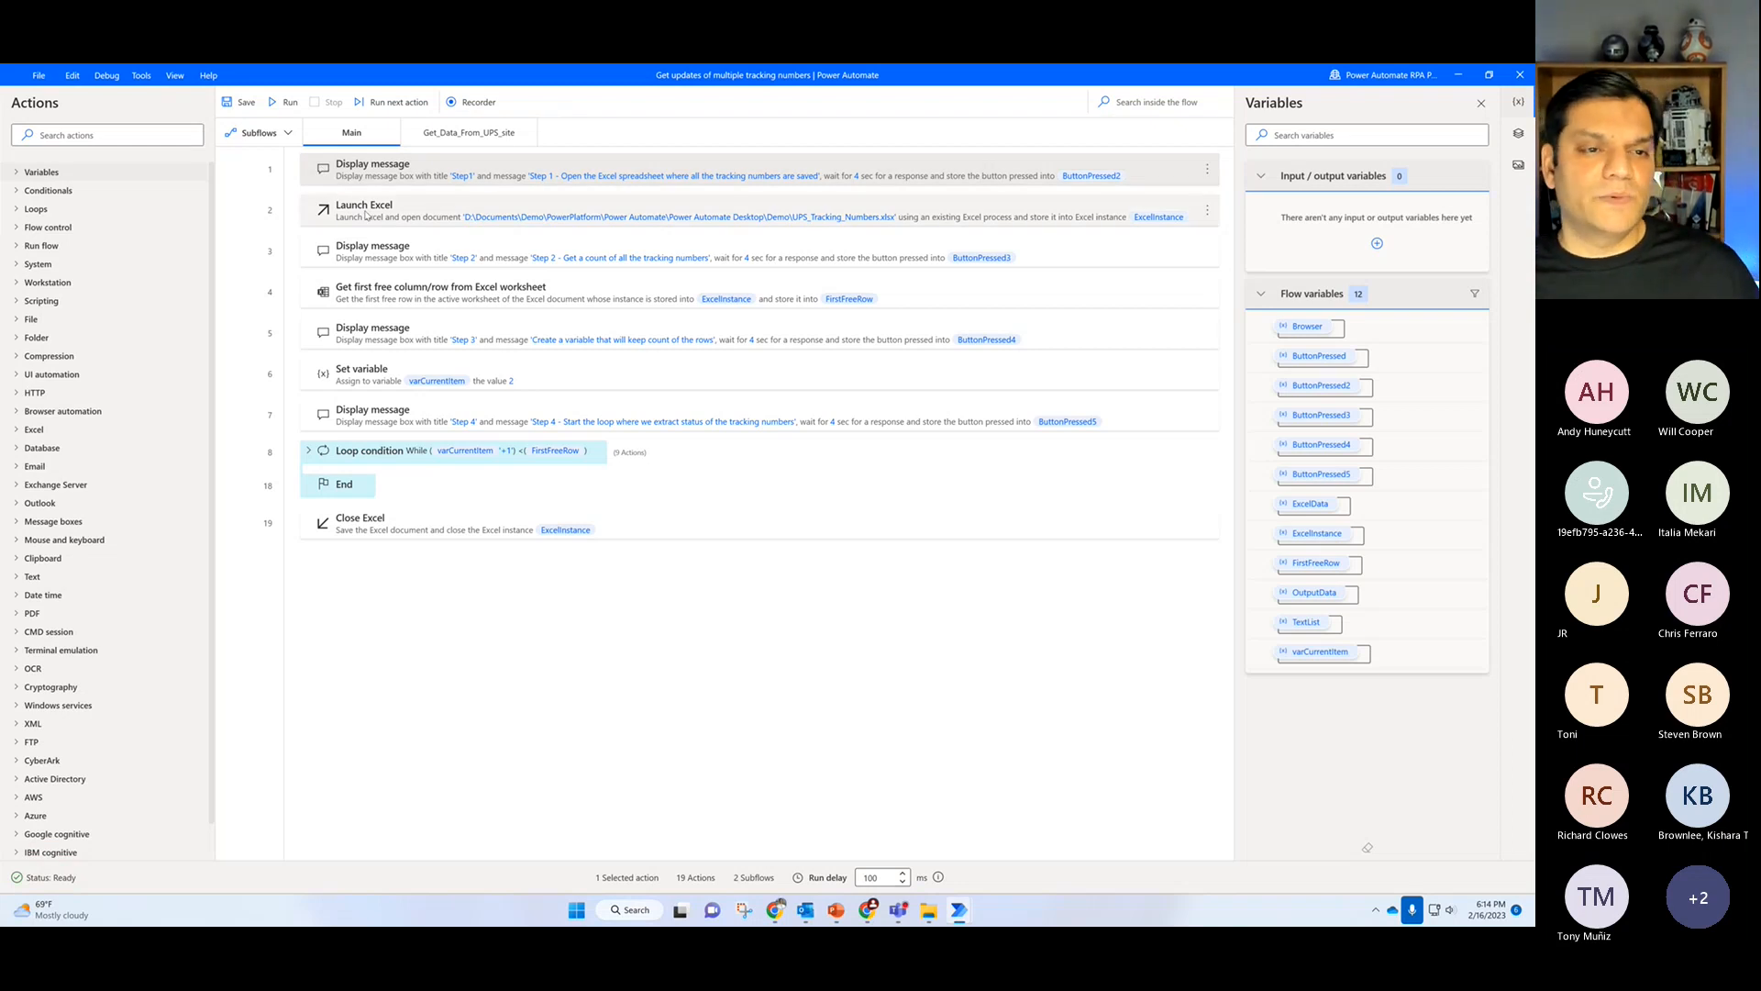
# Step: Open the Launch Excel action and examine its choices for starting with a blank or an existing document
pyautogui.doubleClick(366, 215)
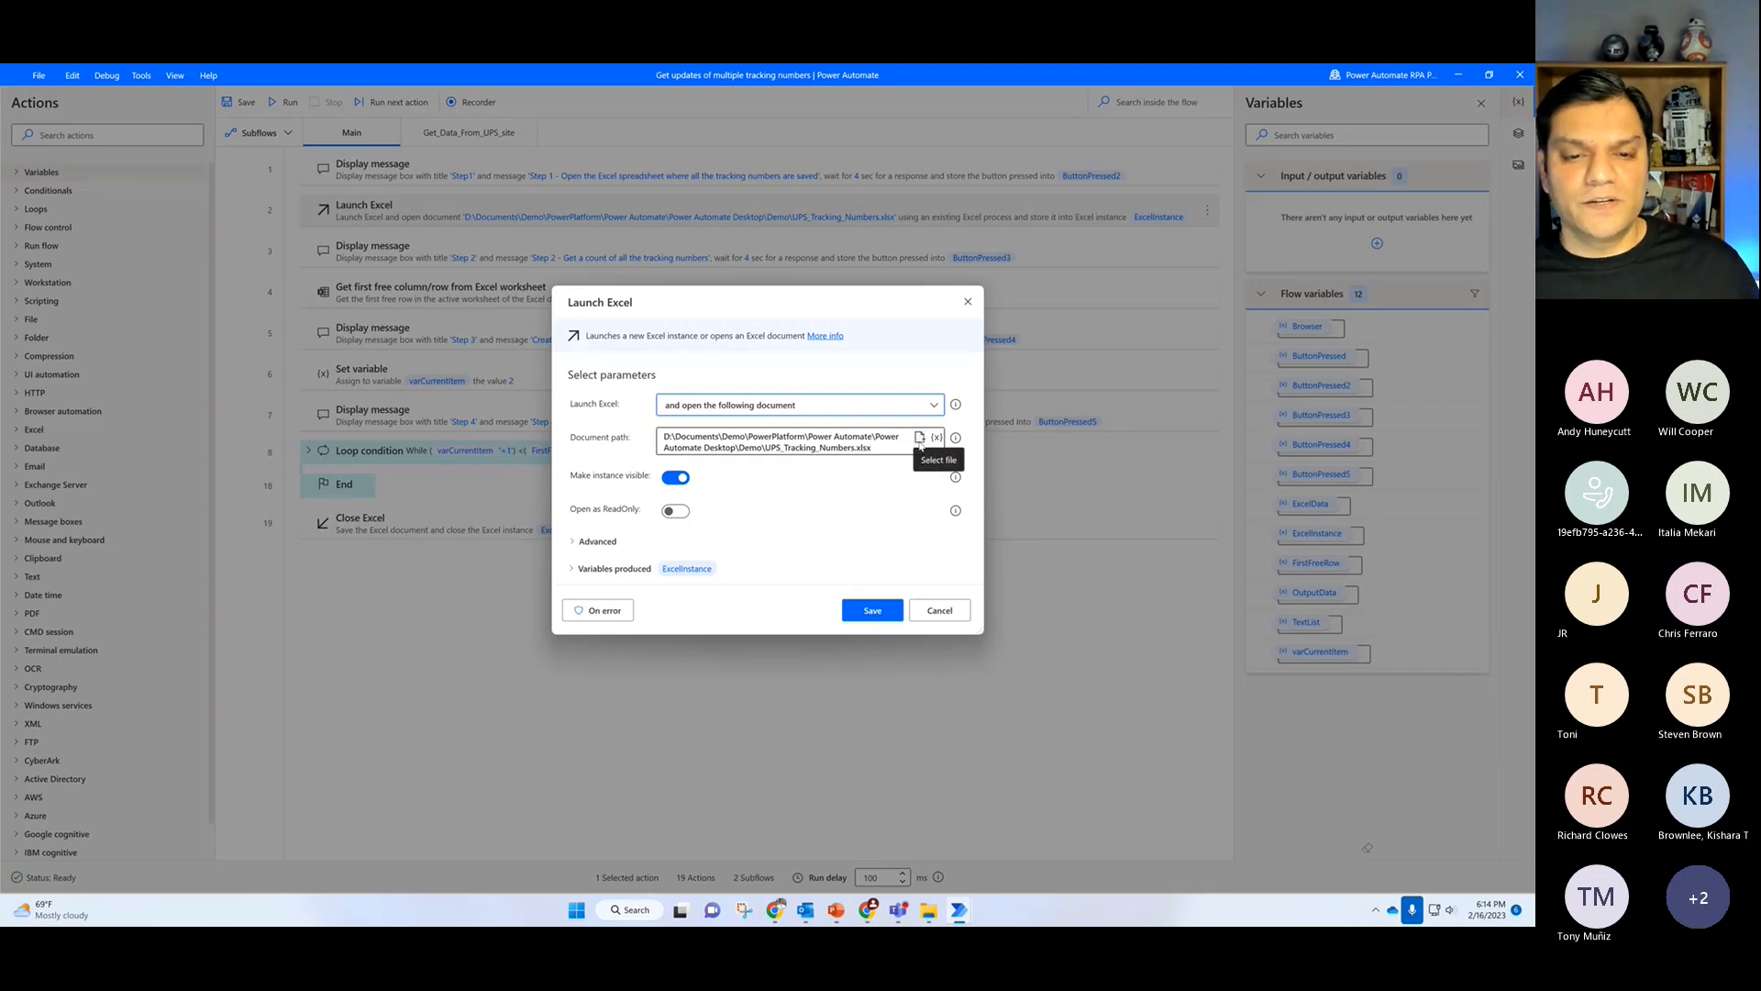
pyautogui.click(844, 410)
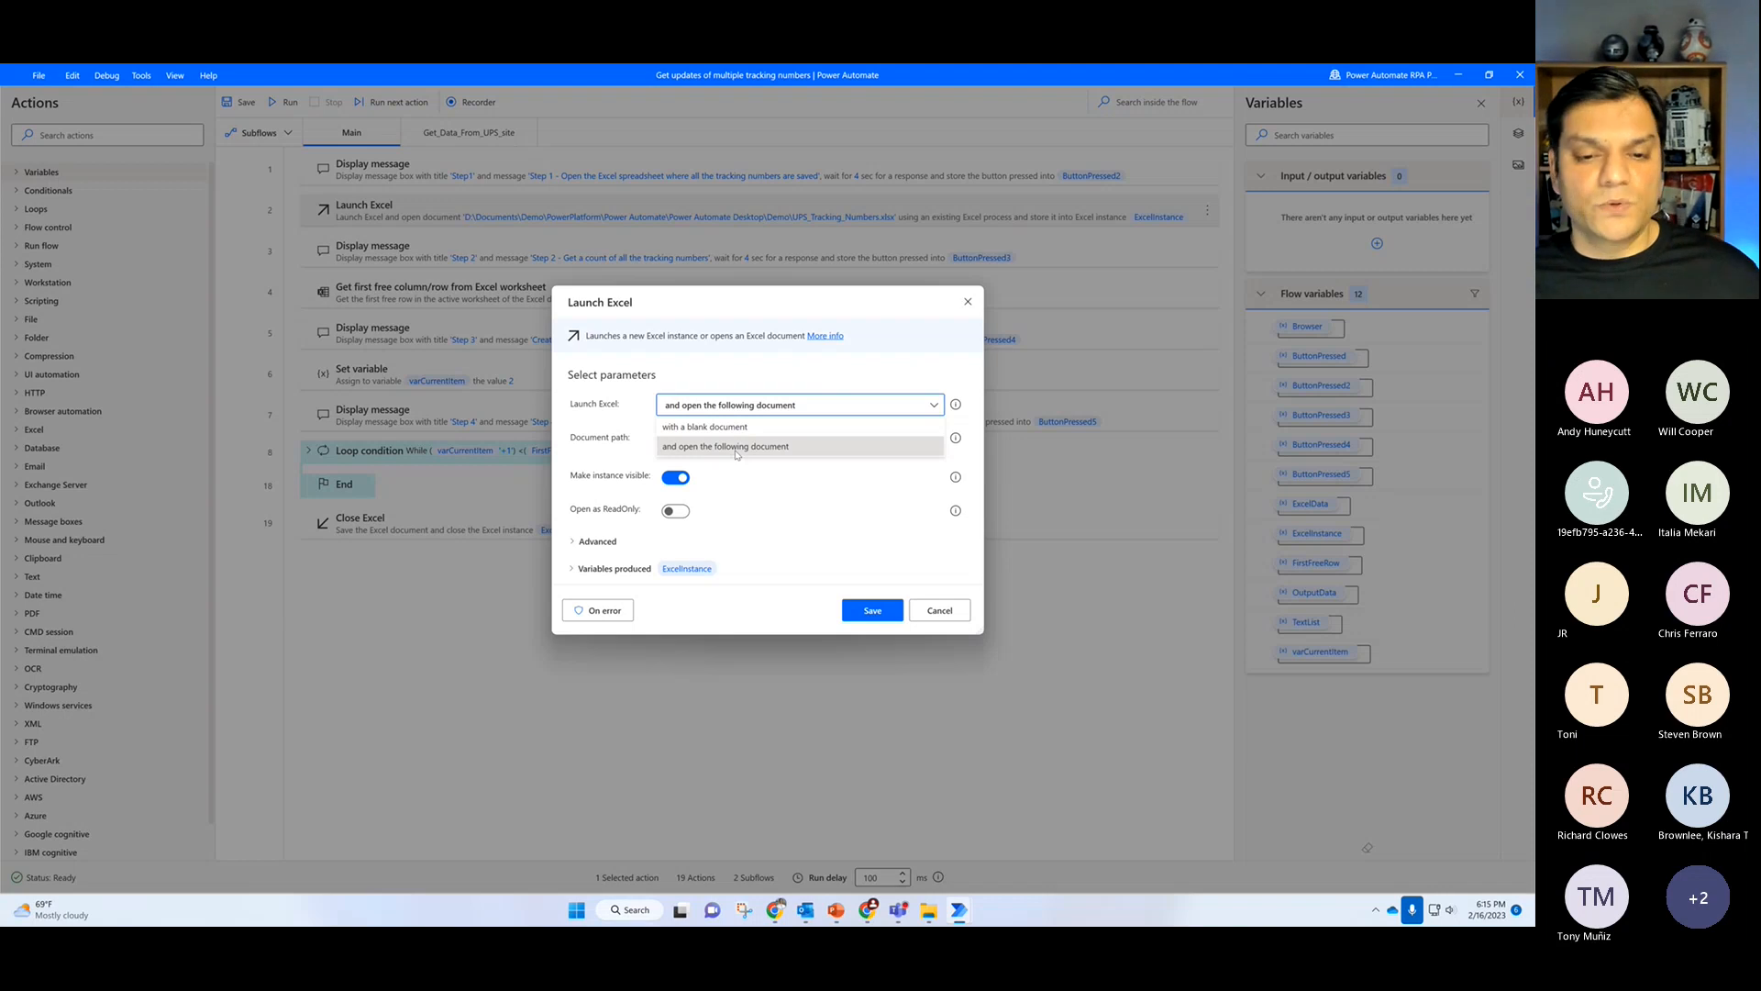
pyautogui.click(744, 479)
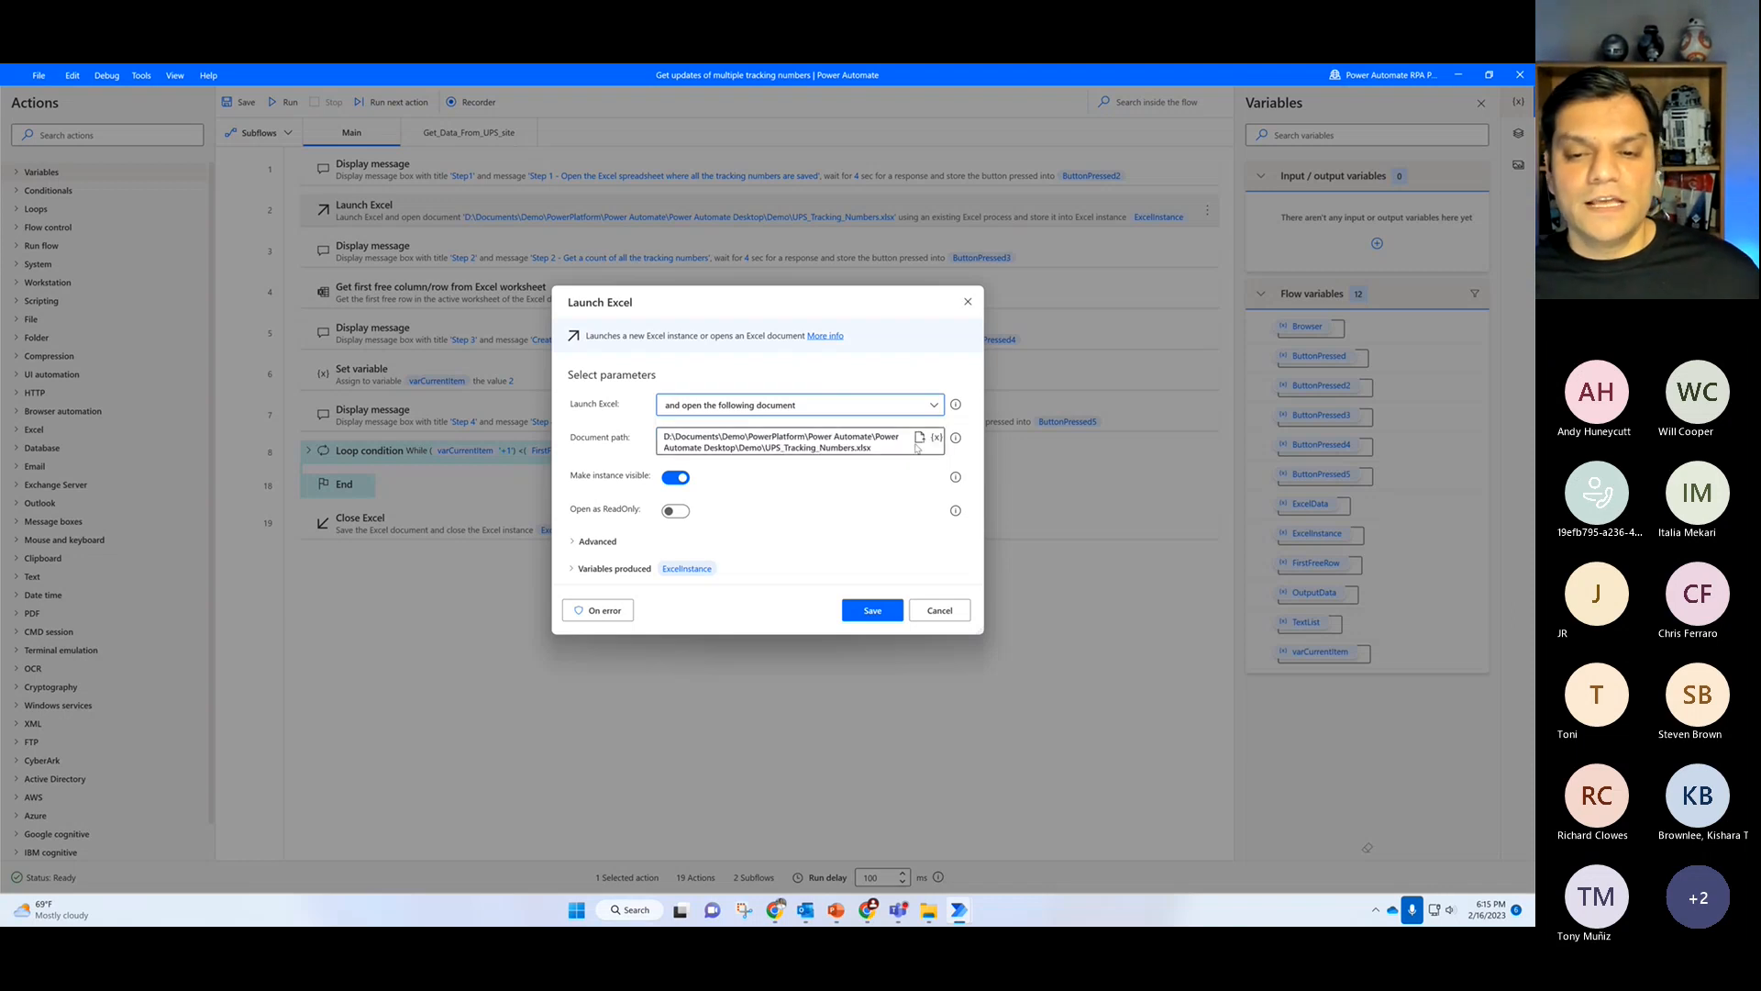
# Step: Browse to the Demo folder under Power Automate Desktop as the Launch Excel document path, look through its files, and cancel the file selection
pyautogui.click(921, 437)
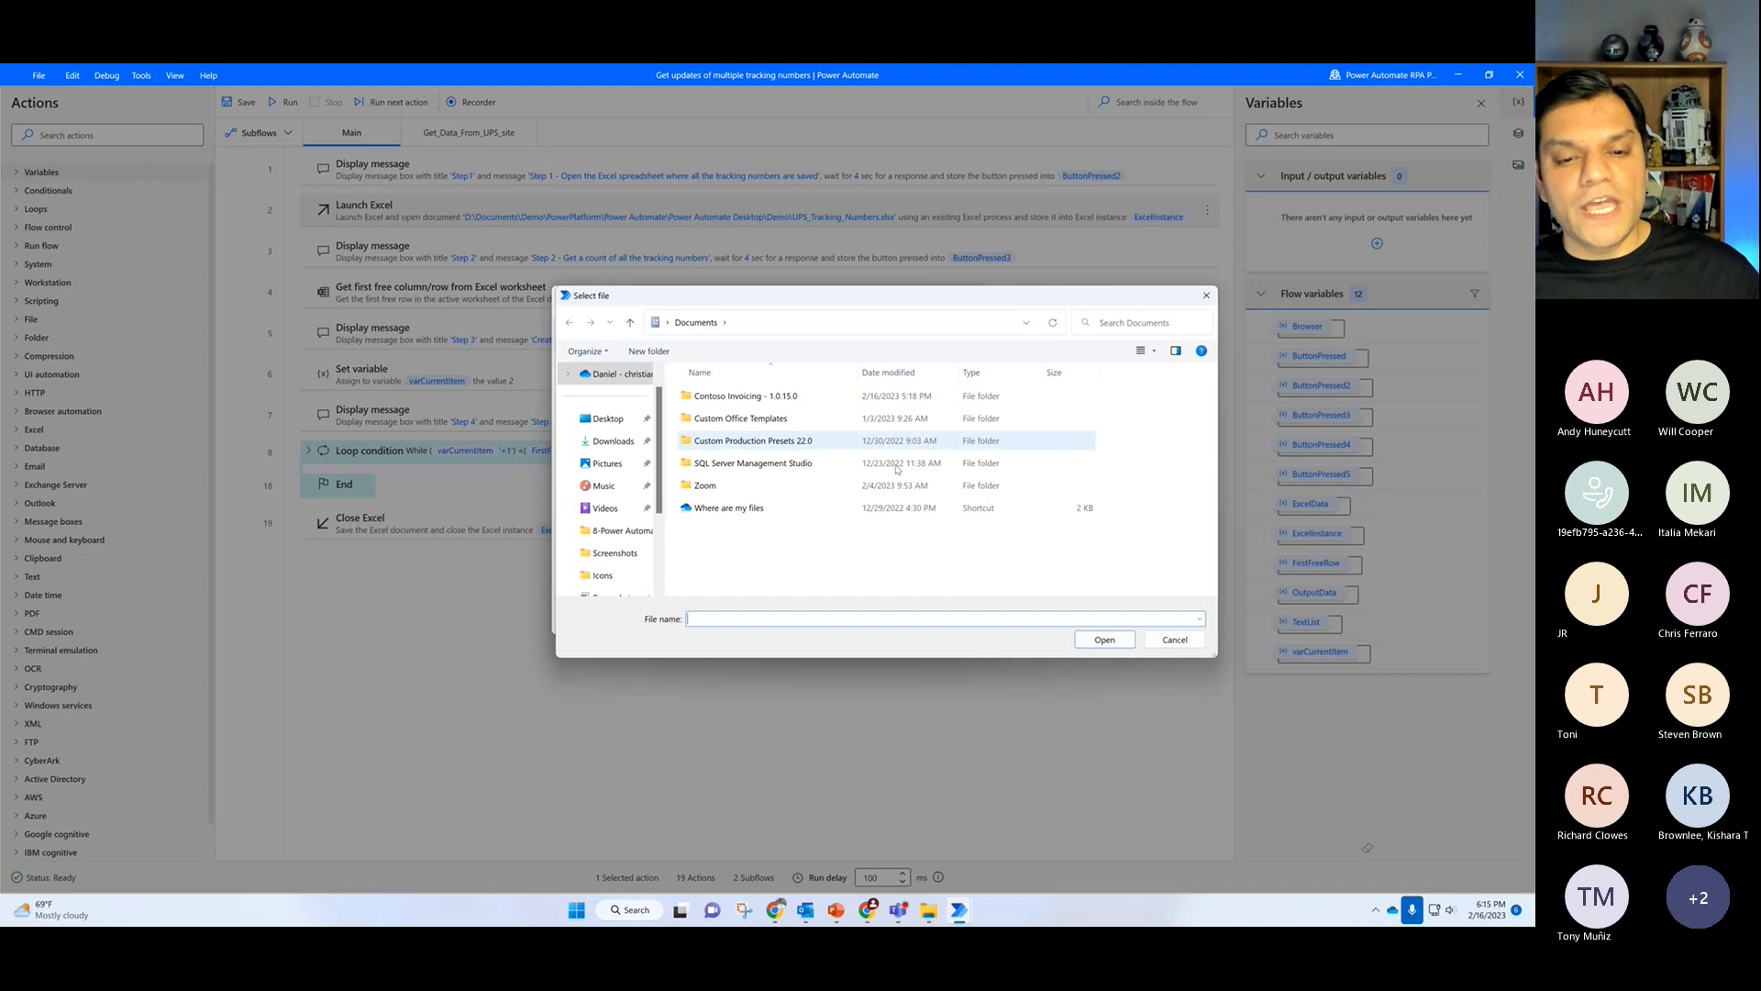
pyautogui.scroll(-2, 645, 517)
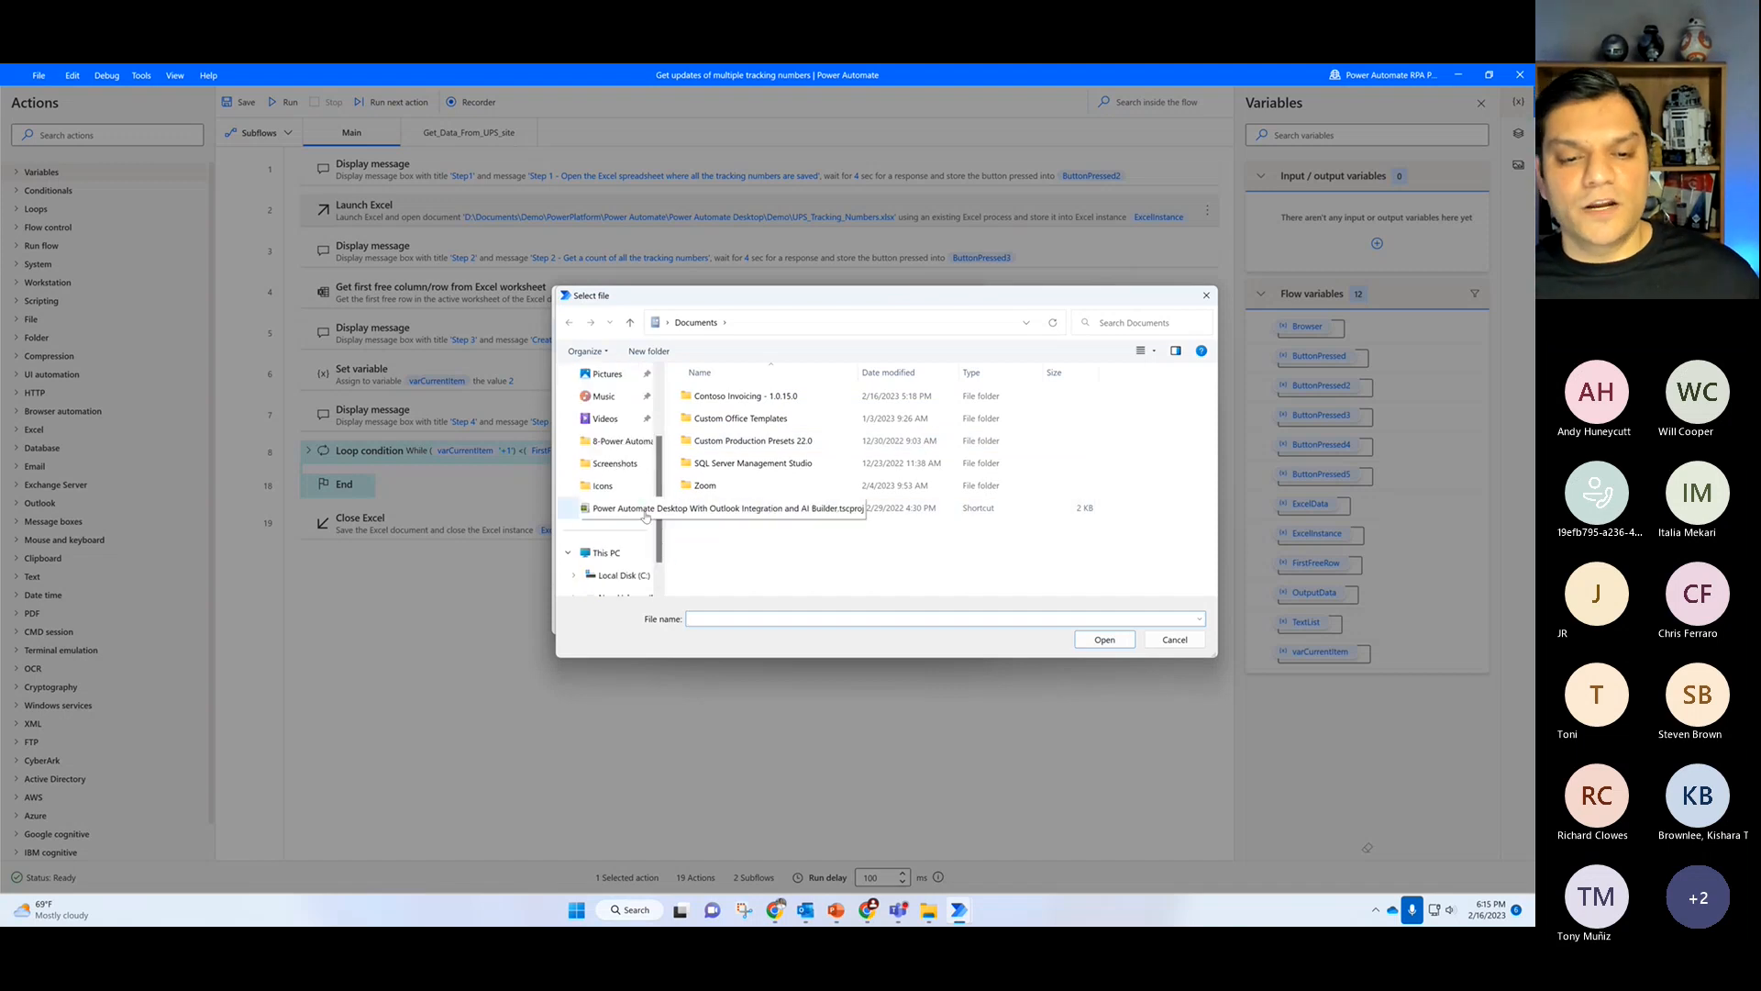
pyautogui.scroll(-1, 625, 503)
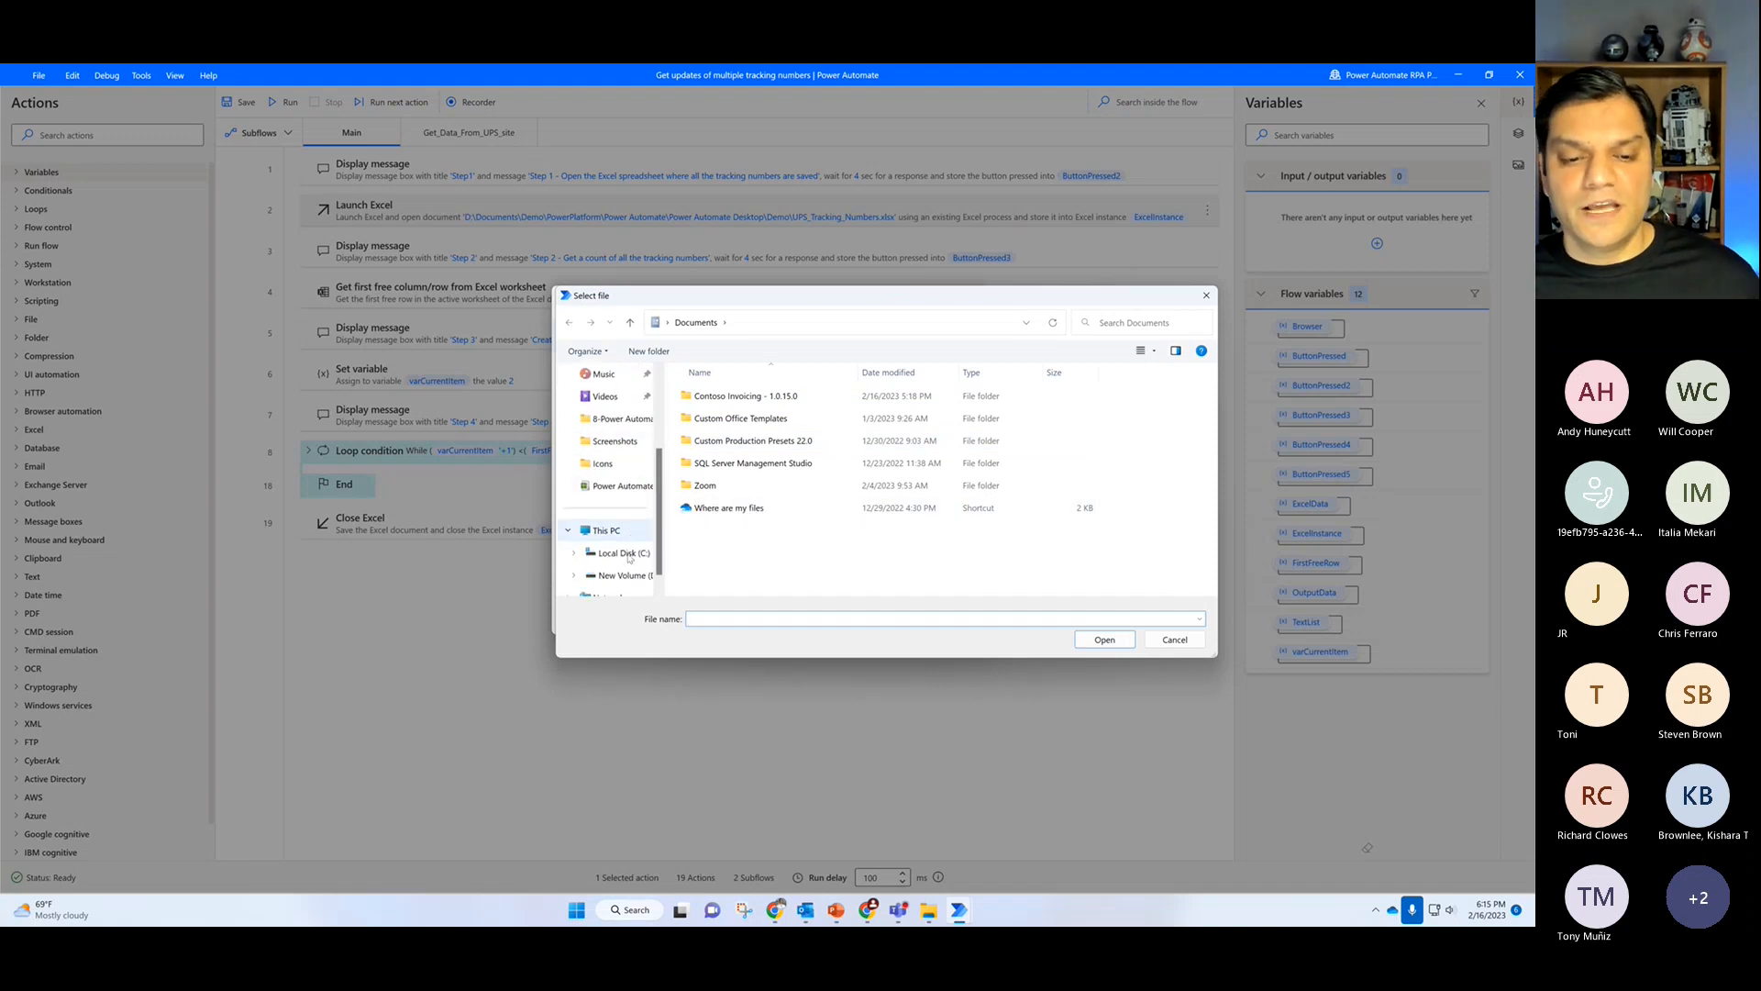
pyautogui.click(621, 419)
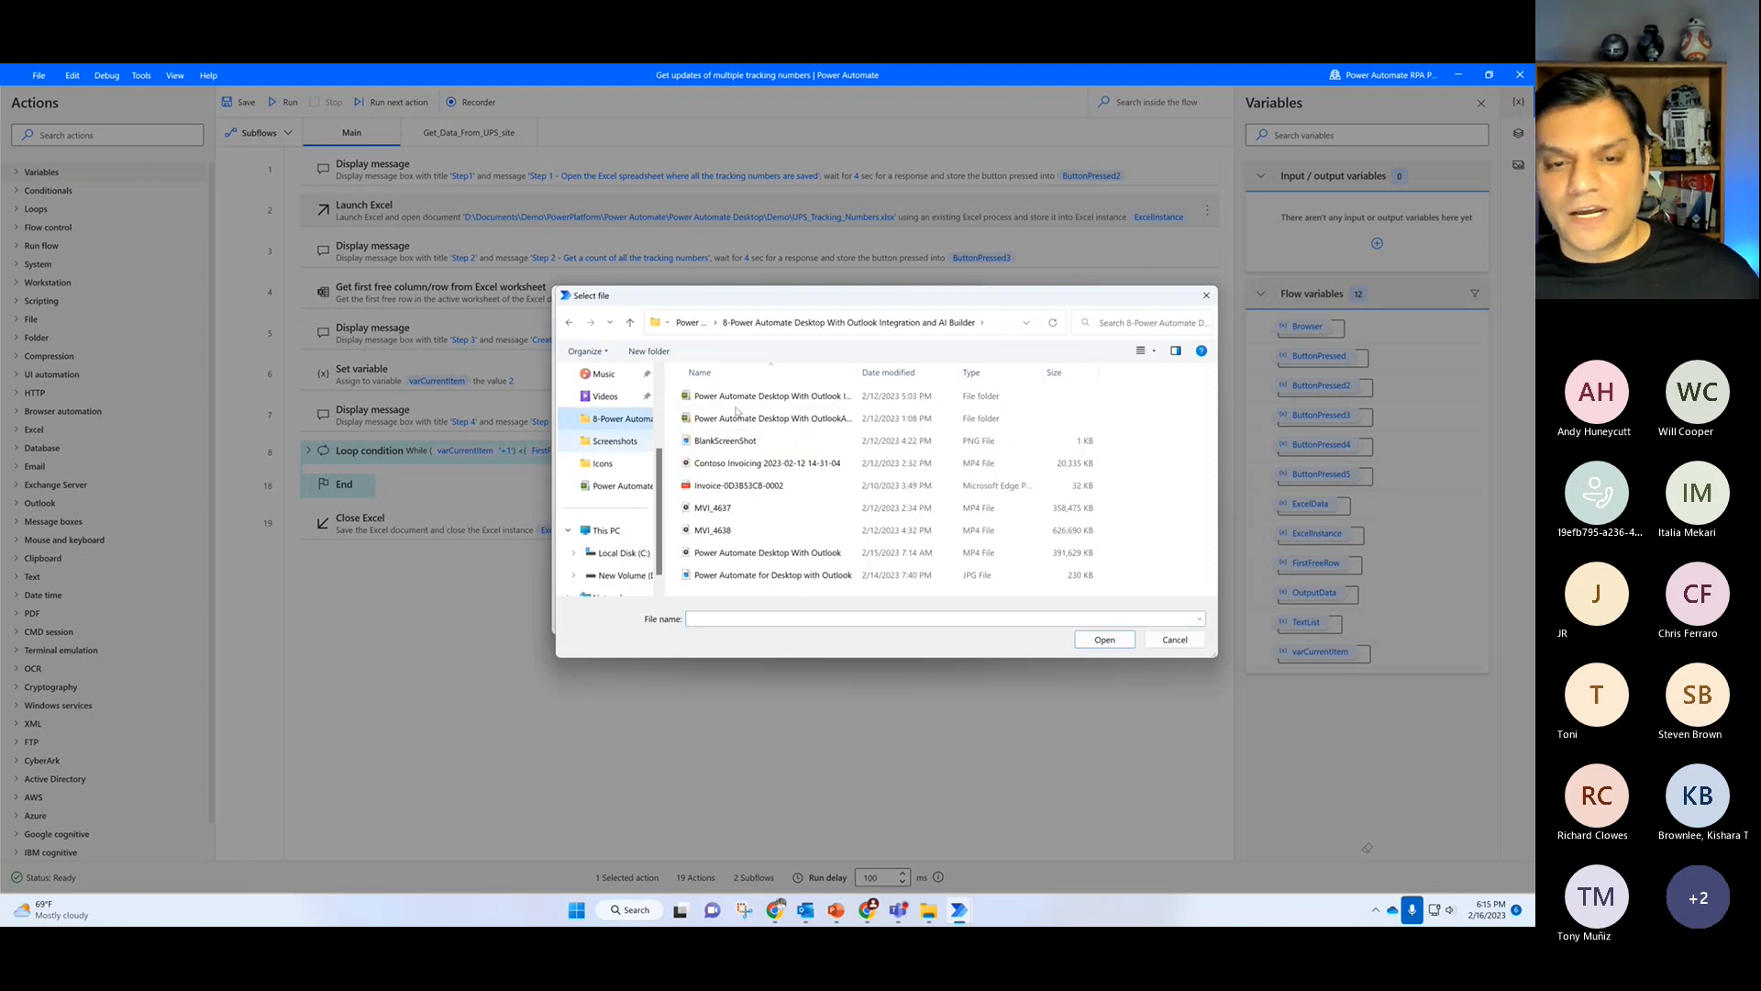
pyautogui.click(690, 323)
pyautogui.scroll(-1, 714, 541)
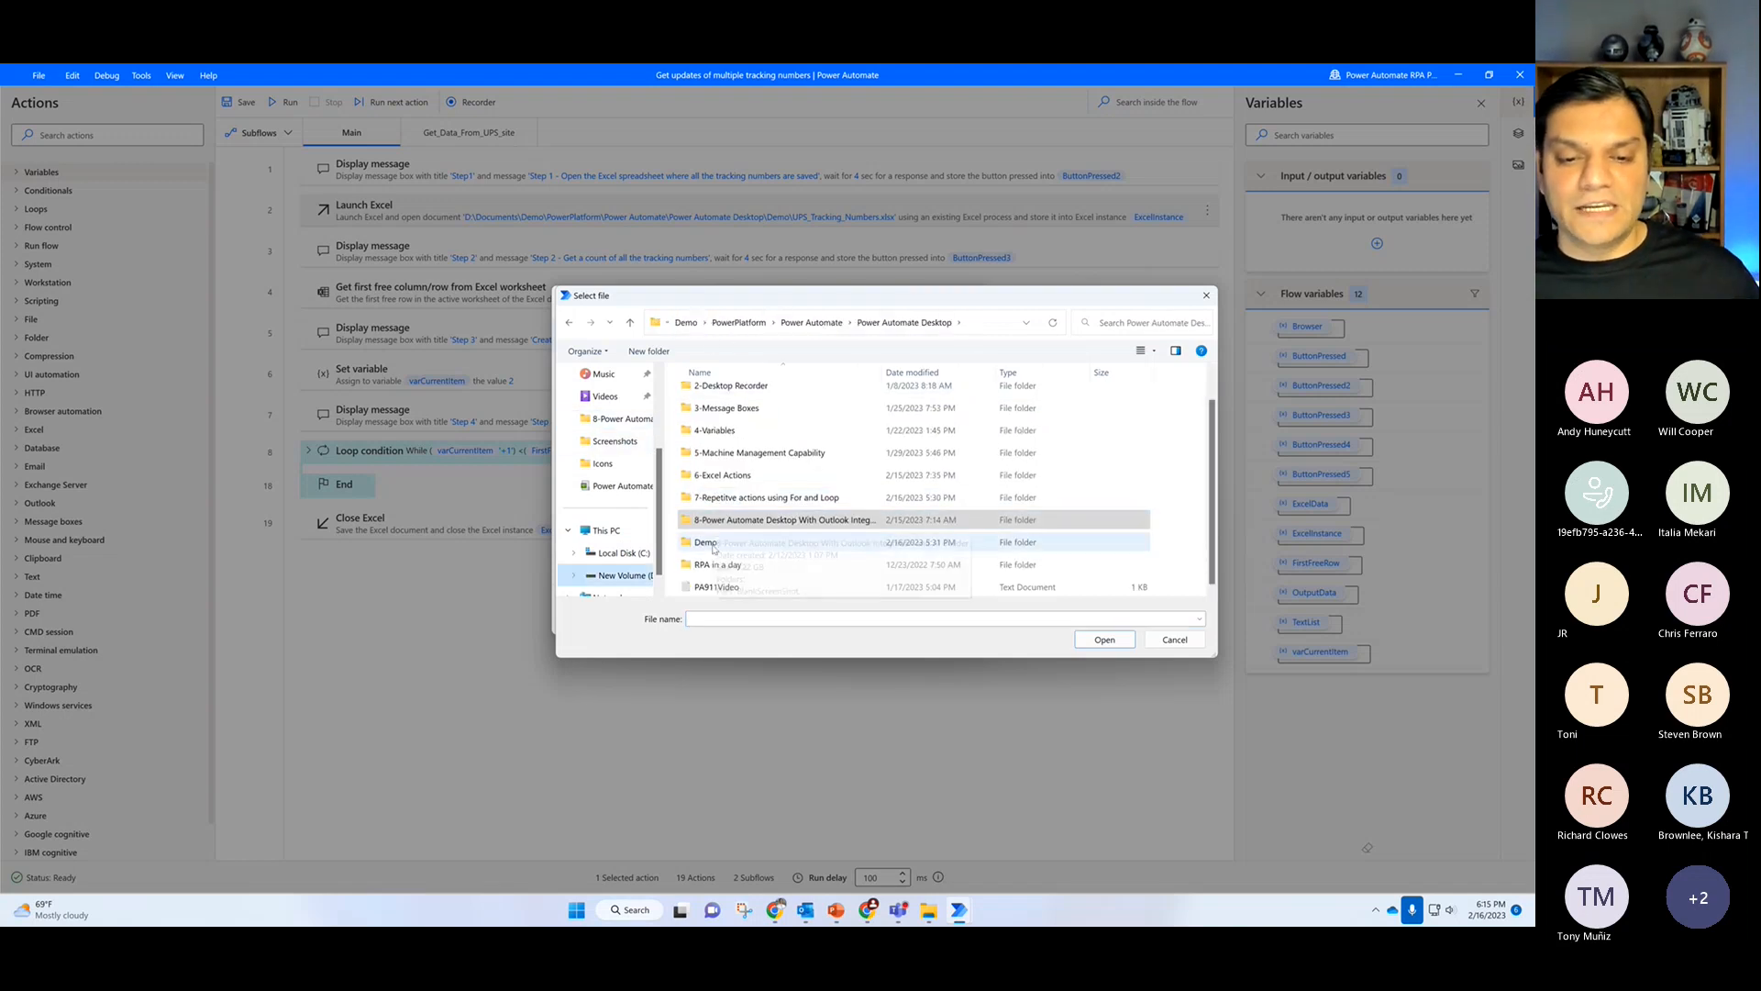
pyautogui.doubleClick(714, 545)
pyautogui.scroll(-1, 798, 442)
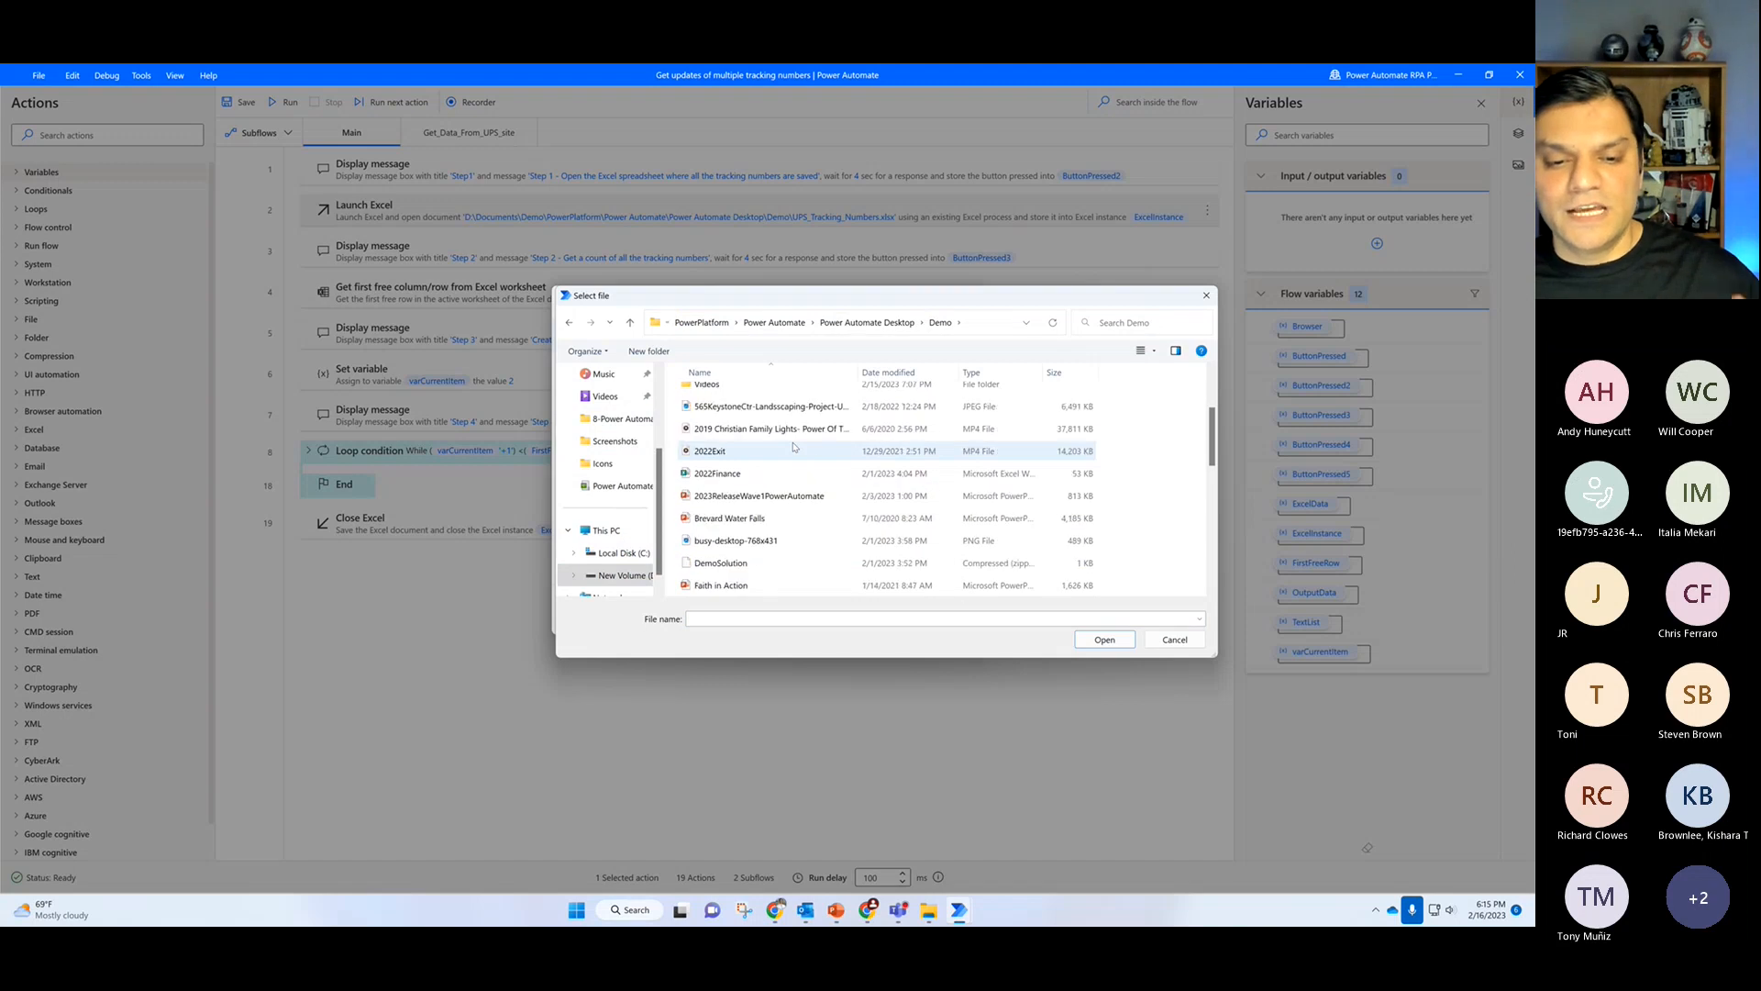
pyautogui.scroll(-1, 794, 447)
pyautogui.scroll(-1, 795, 448)
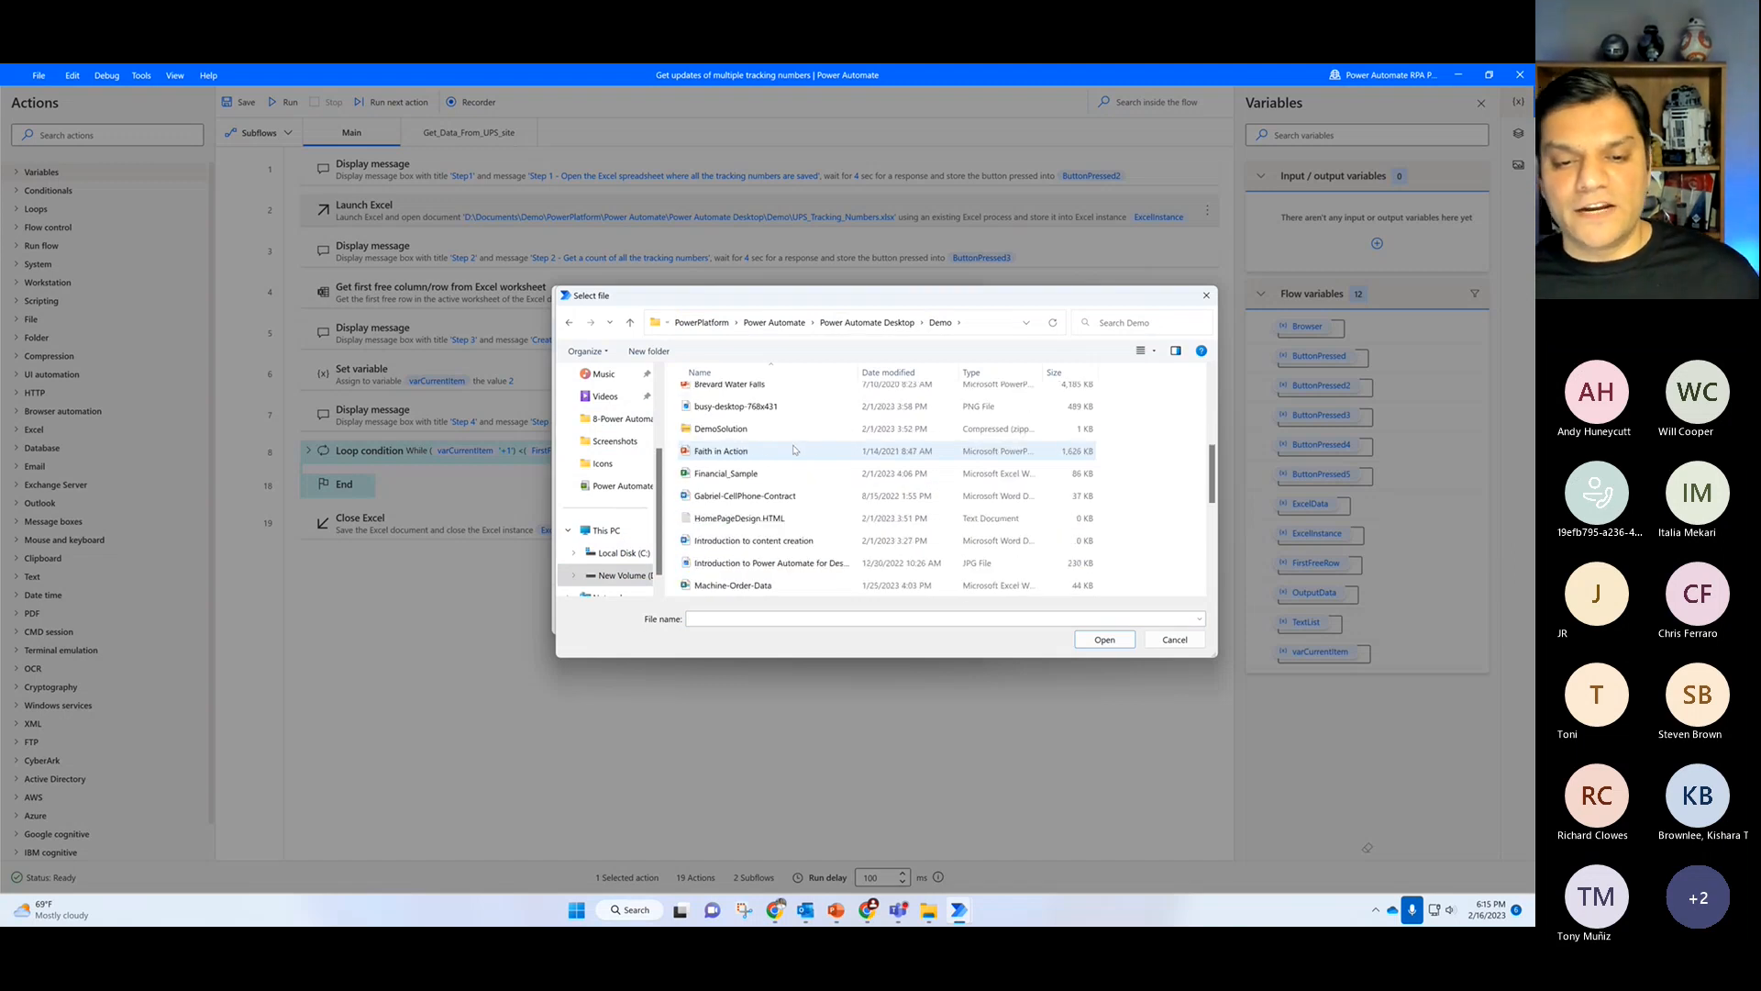
pyautogui.scroll(-2, 794, 448)
pyautogui.scroll(6, 795, 449)
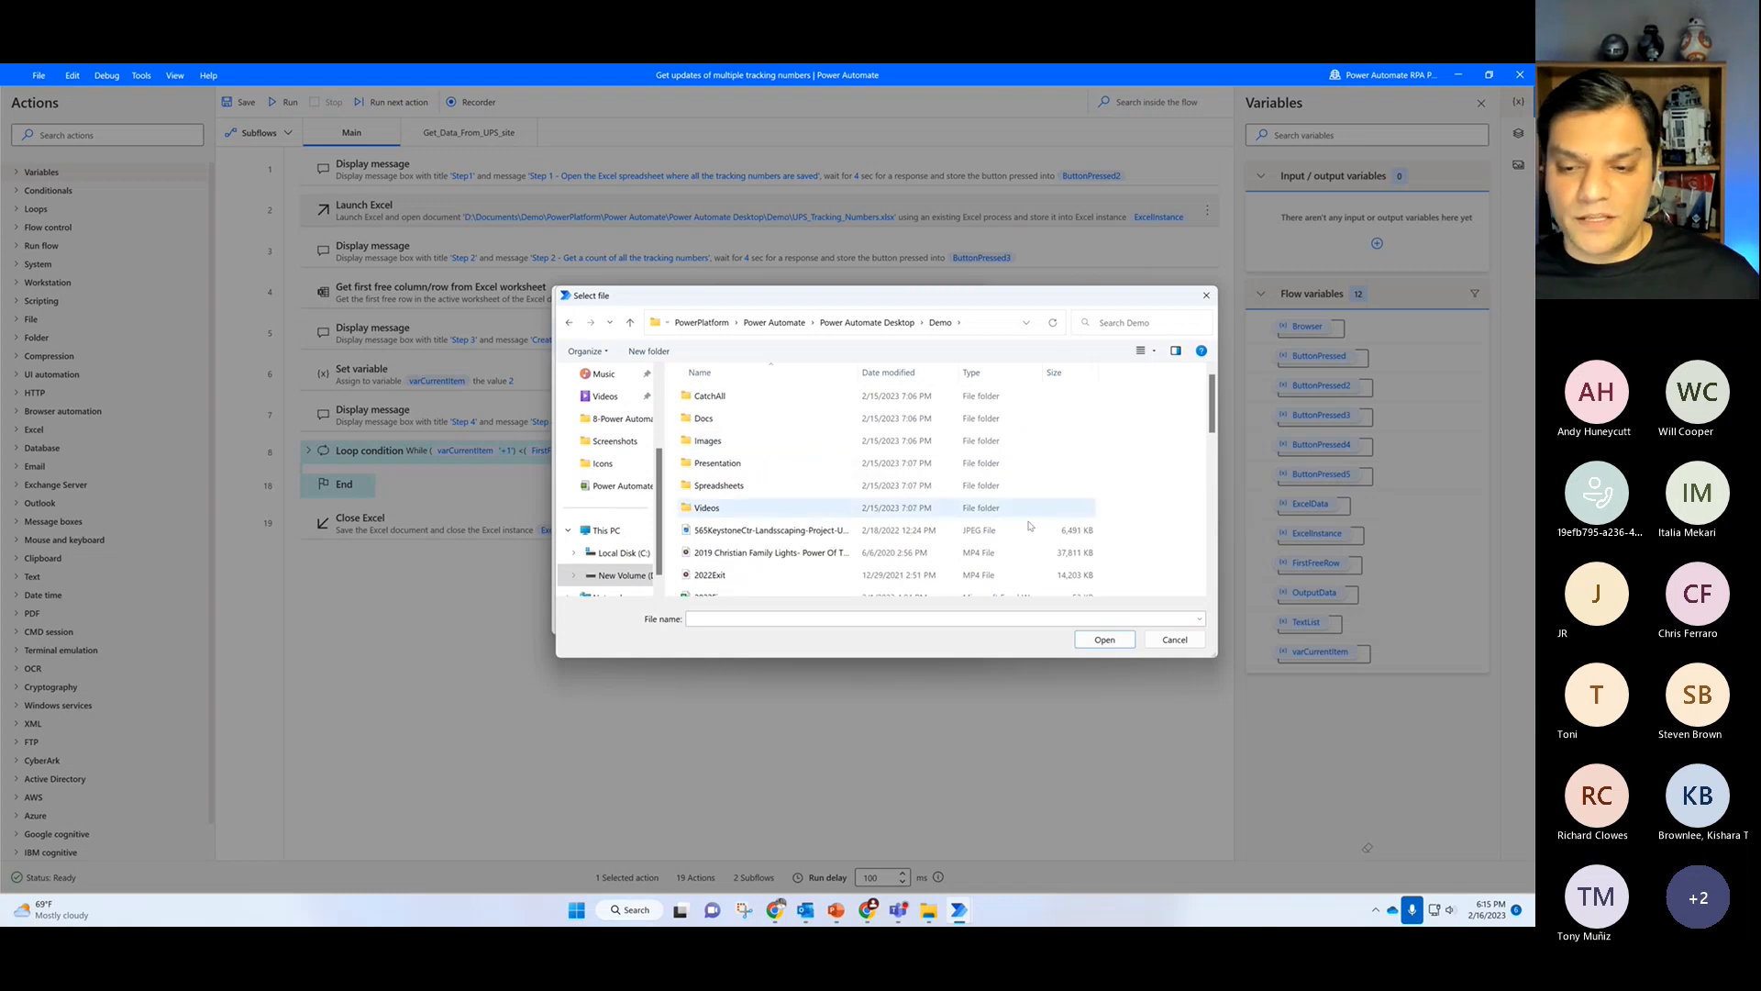
pyautogui.click(1172, 640)
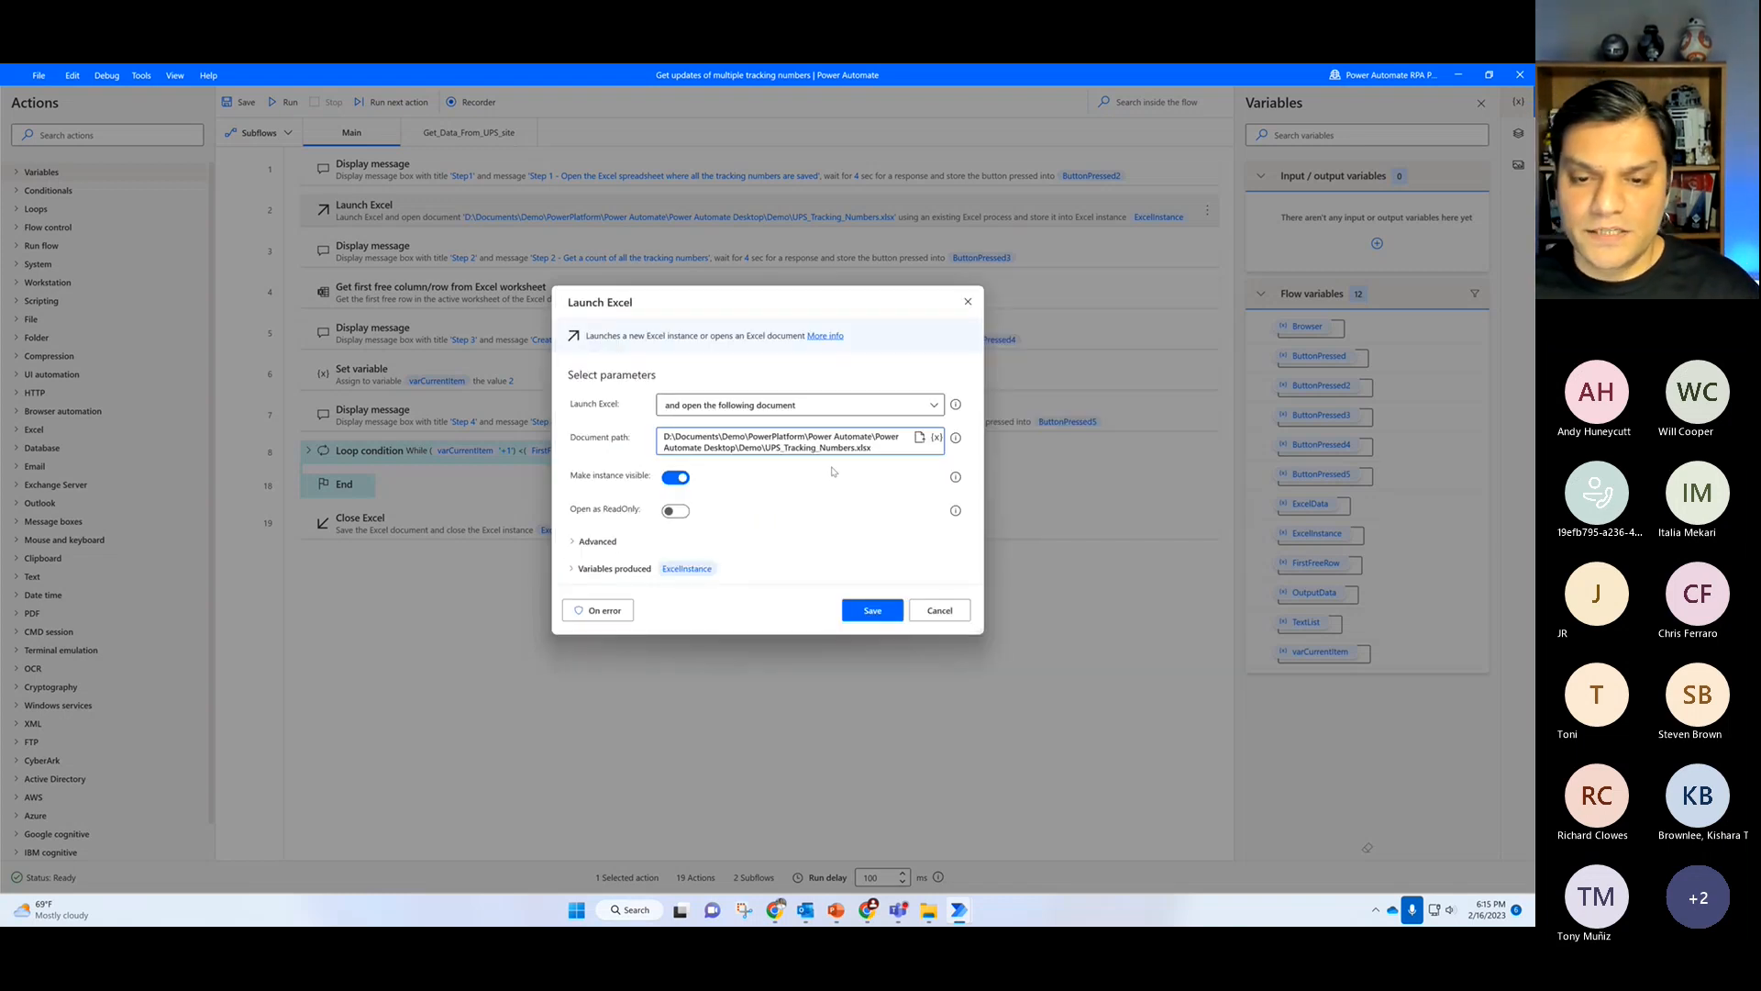
# Step: Show the Demo folder with the UPS_Tracking_Numbers workbook in File Explorer, close it, and cancel the Launch Excel settings
pyautogui.click(928, 909)
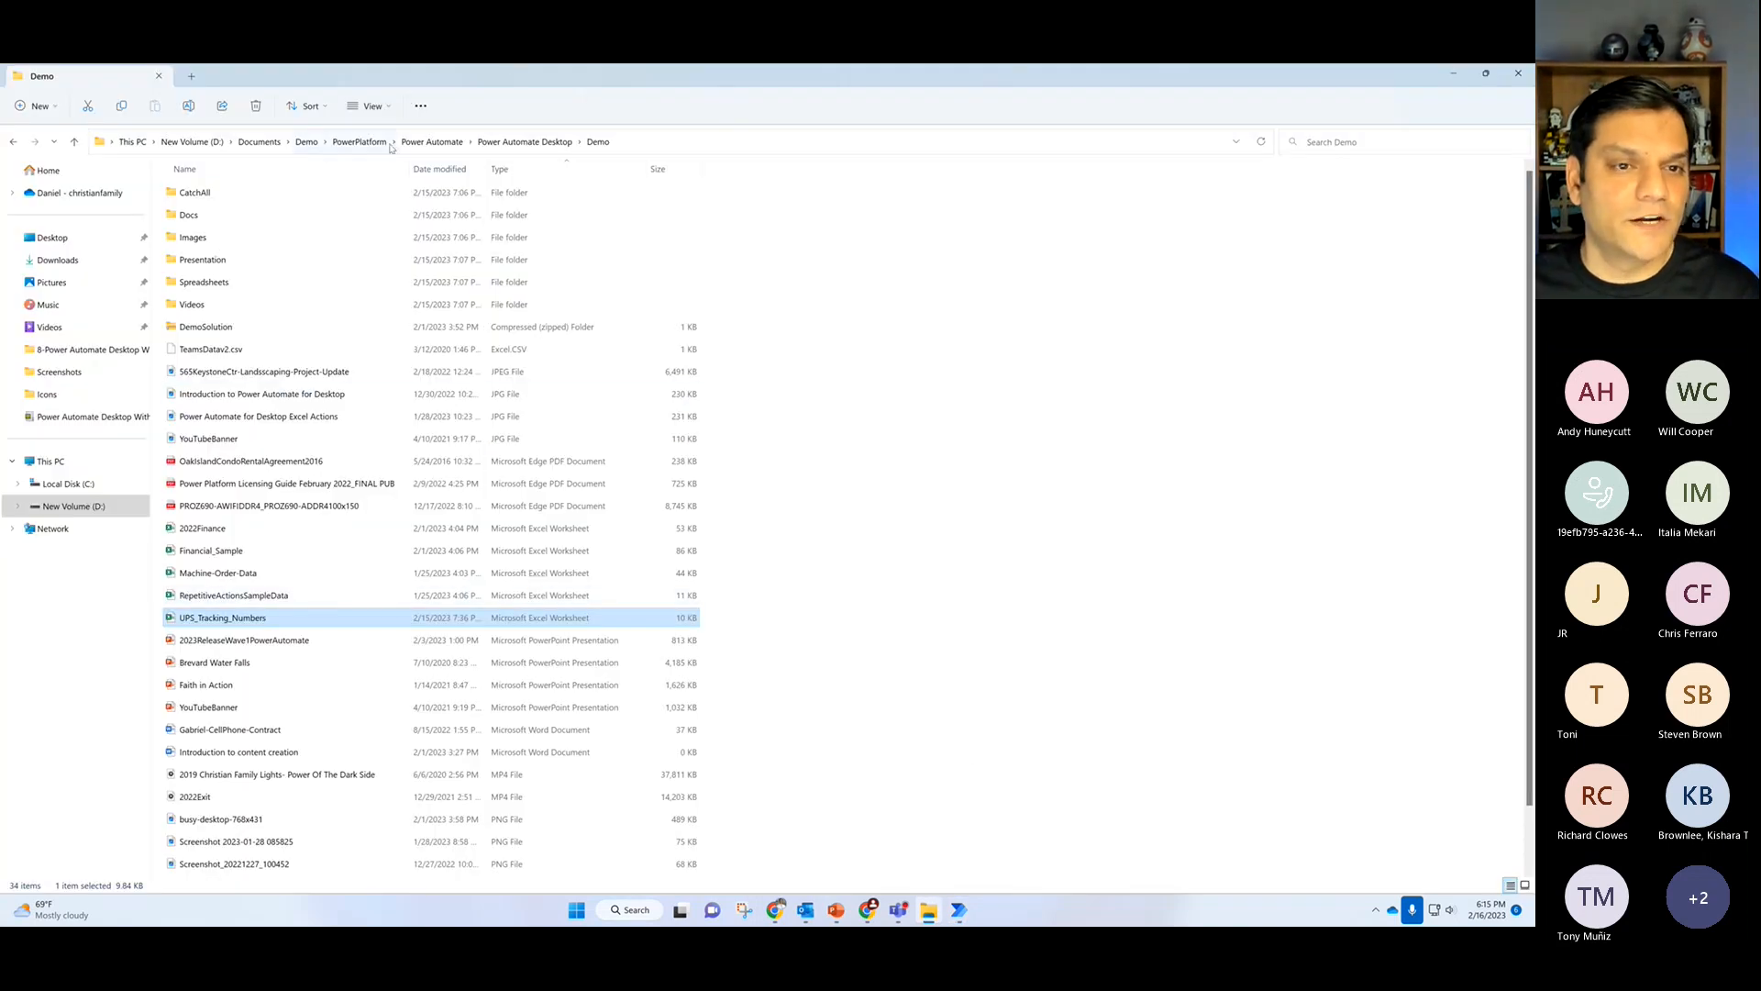
pyautogui.moveTo(648, 73); pyautogui.dragTo(666, 229)
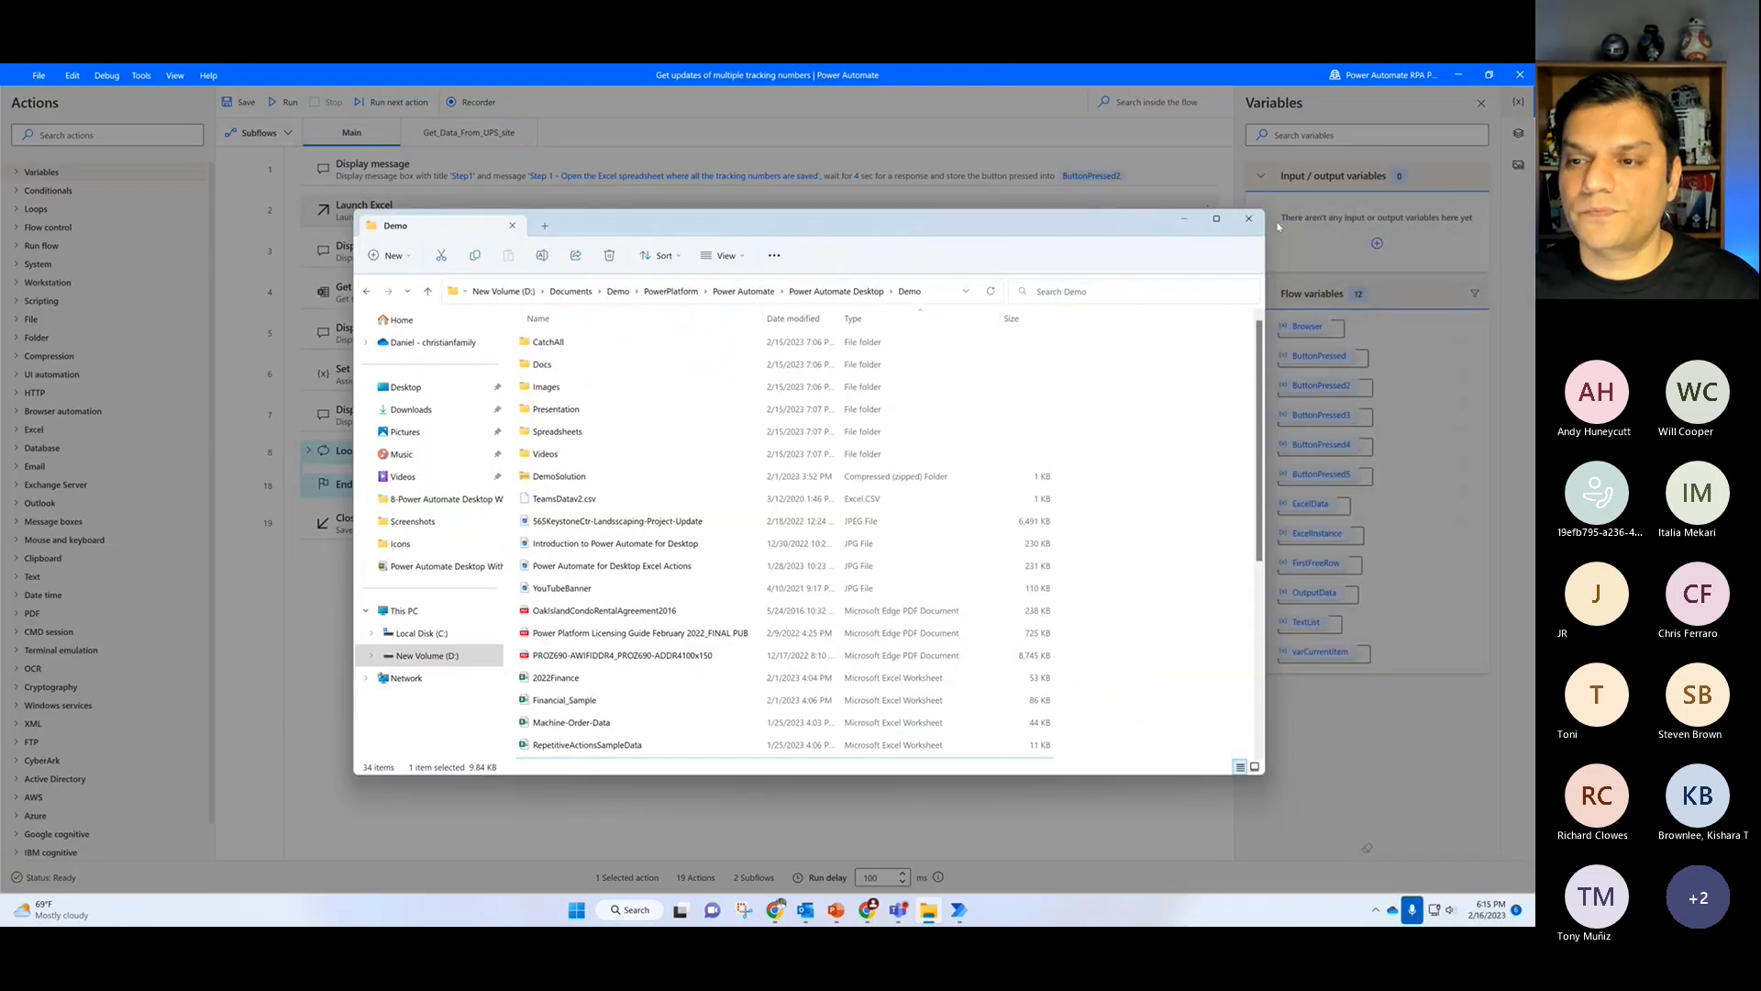
pyautogui.click(1248, 218)
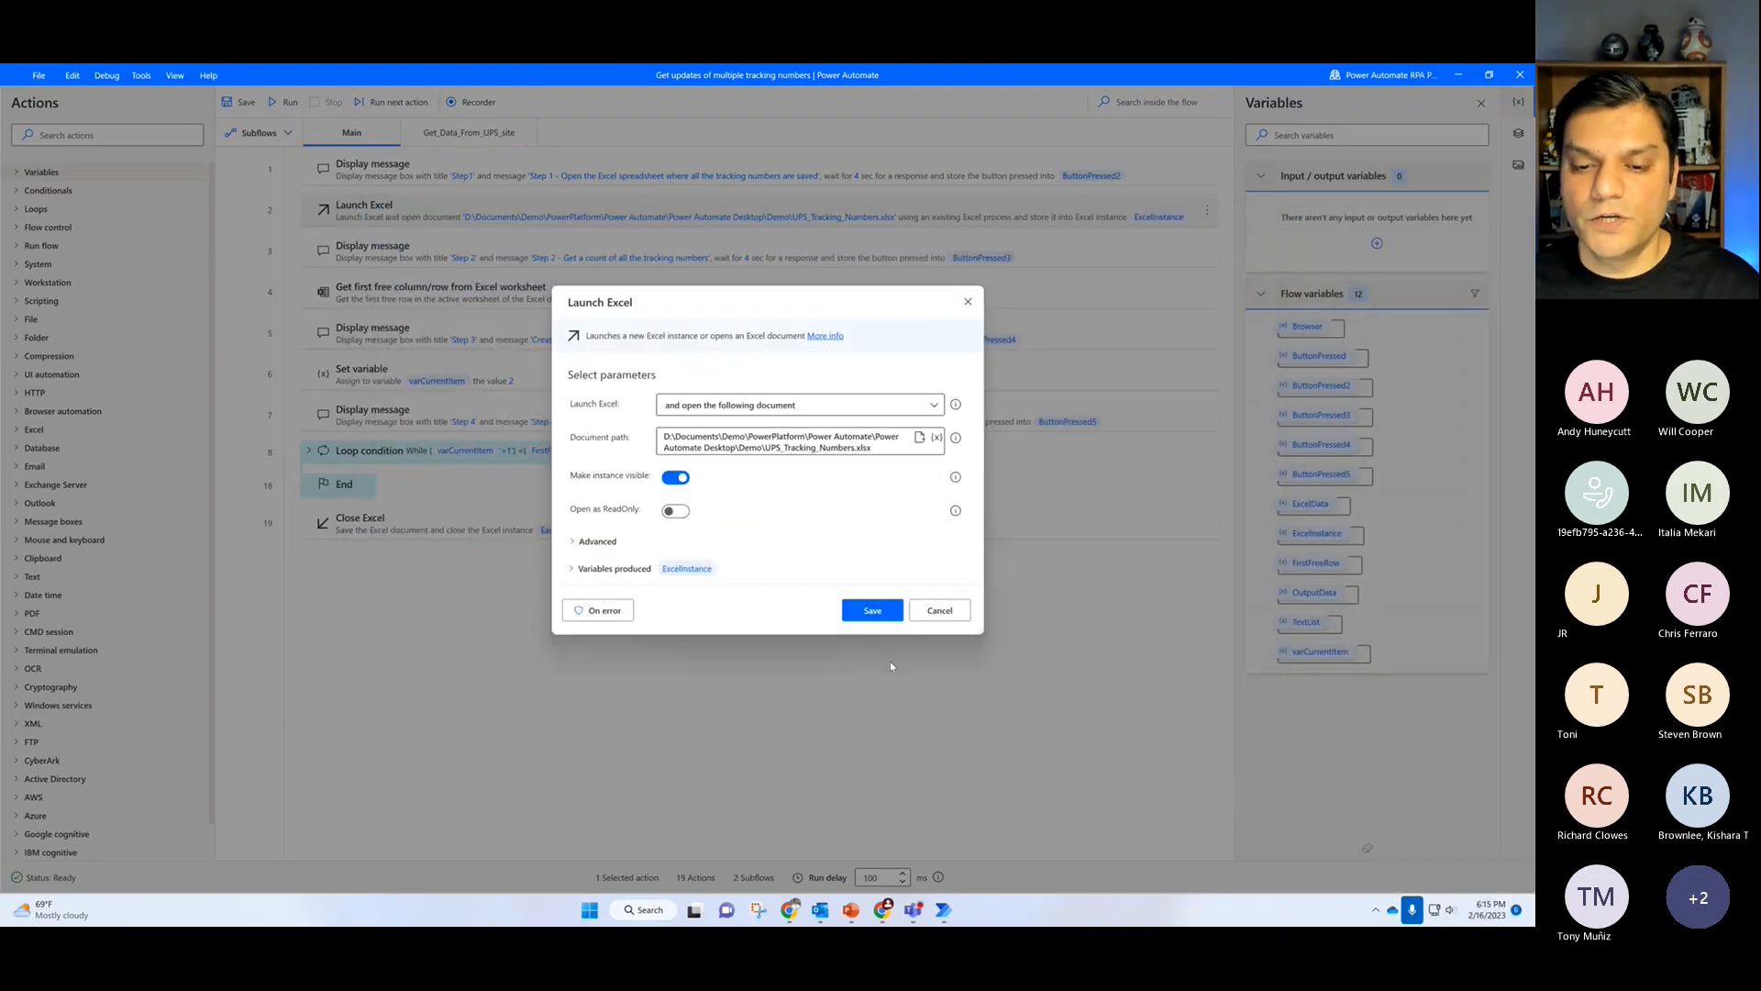
pyautogui.click(939, 611)
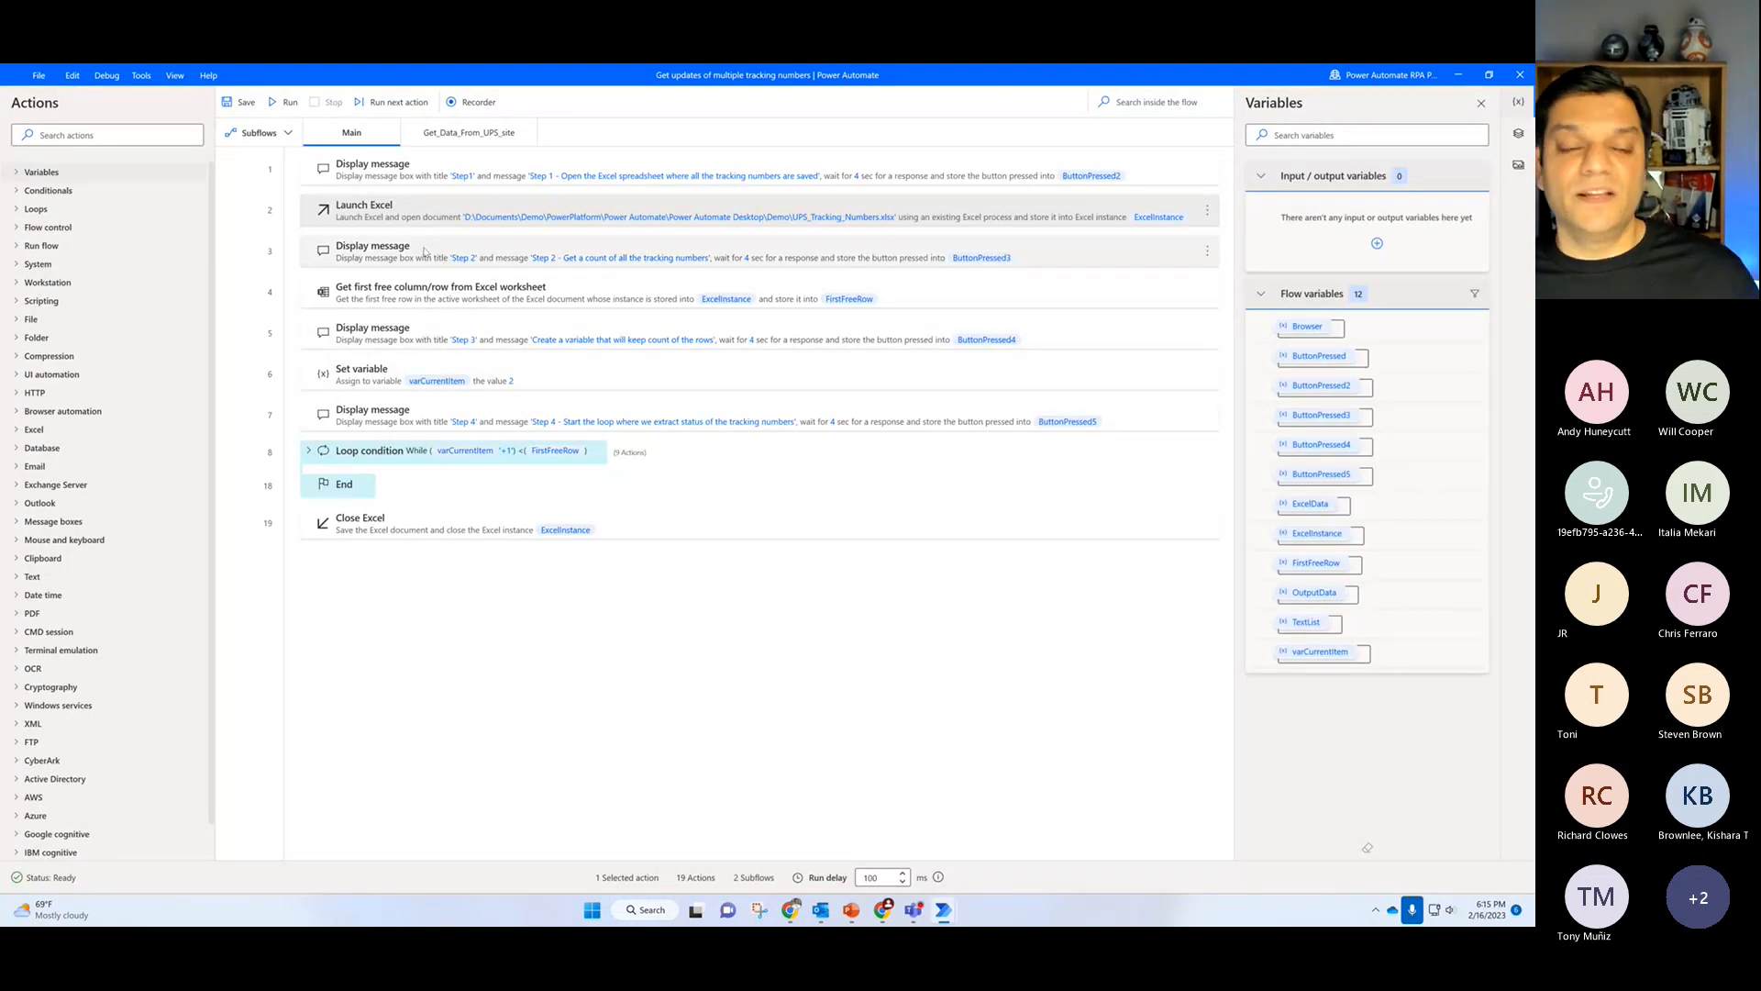
# Step: Open the Get first free column/row from Excel worksheet action and show the UPS_Tracking_Numbers workbook in Excel beside it
pyautogui.doubleClick(404, 292)
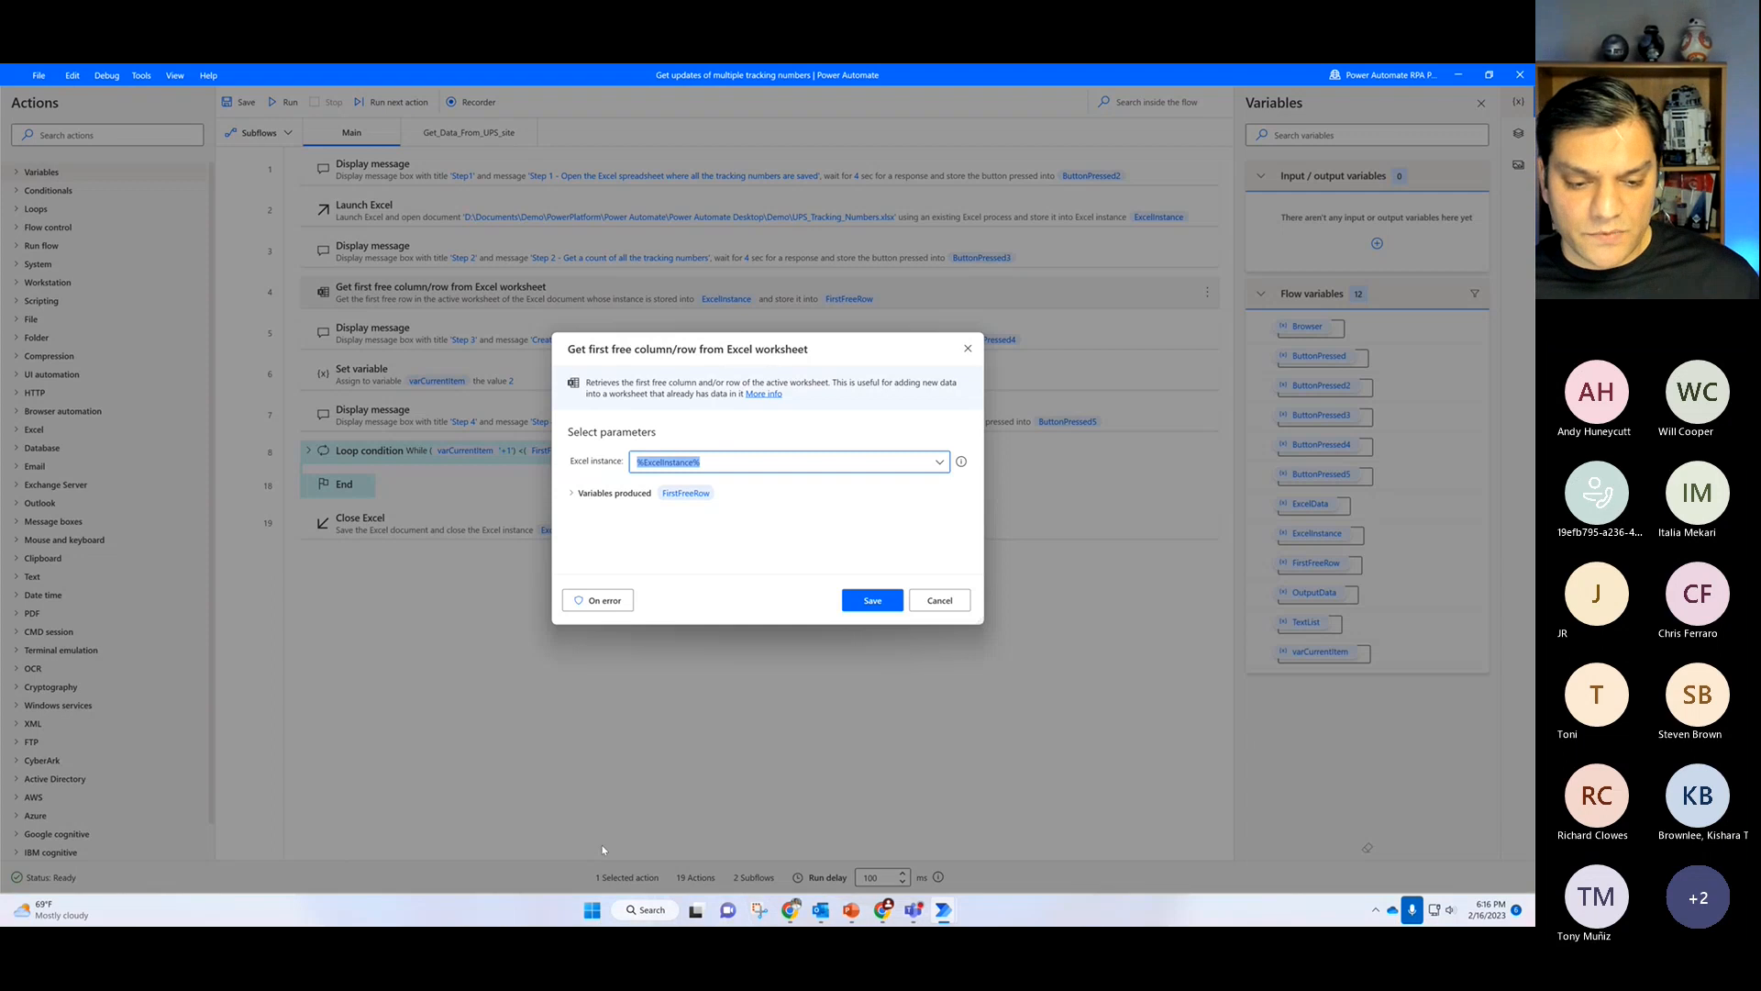
pyautogui.click(592, 909)
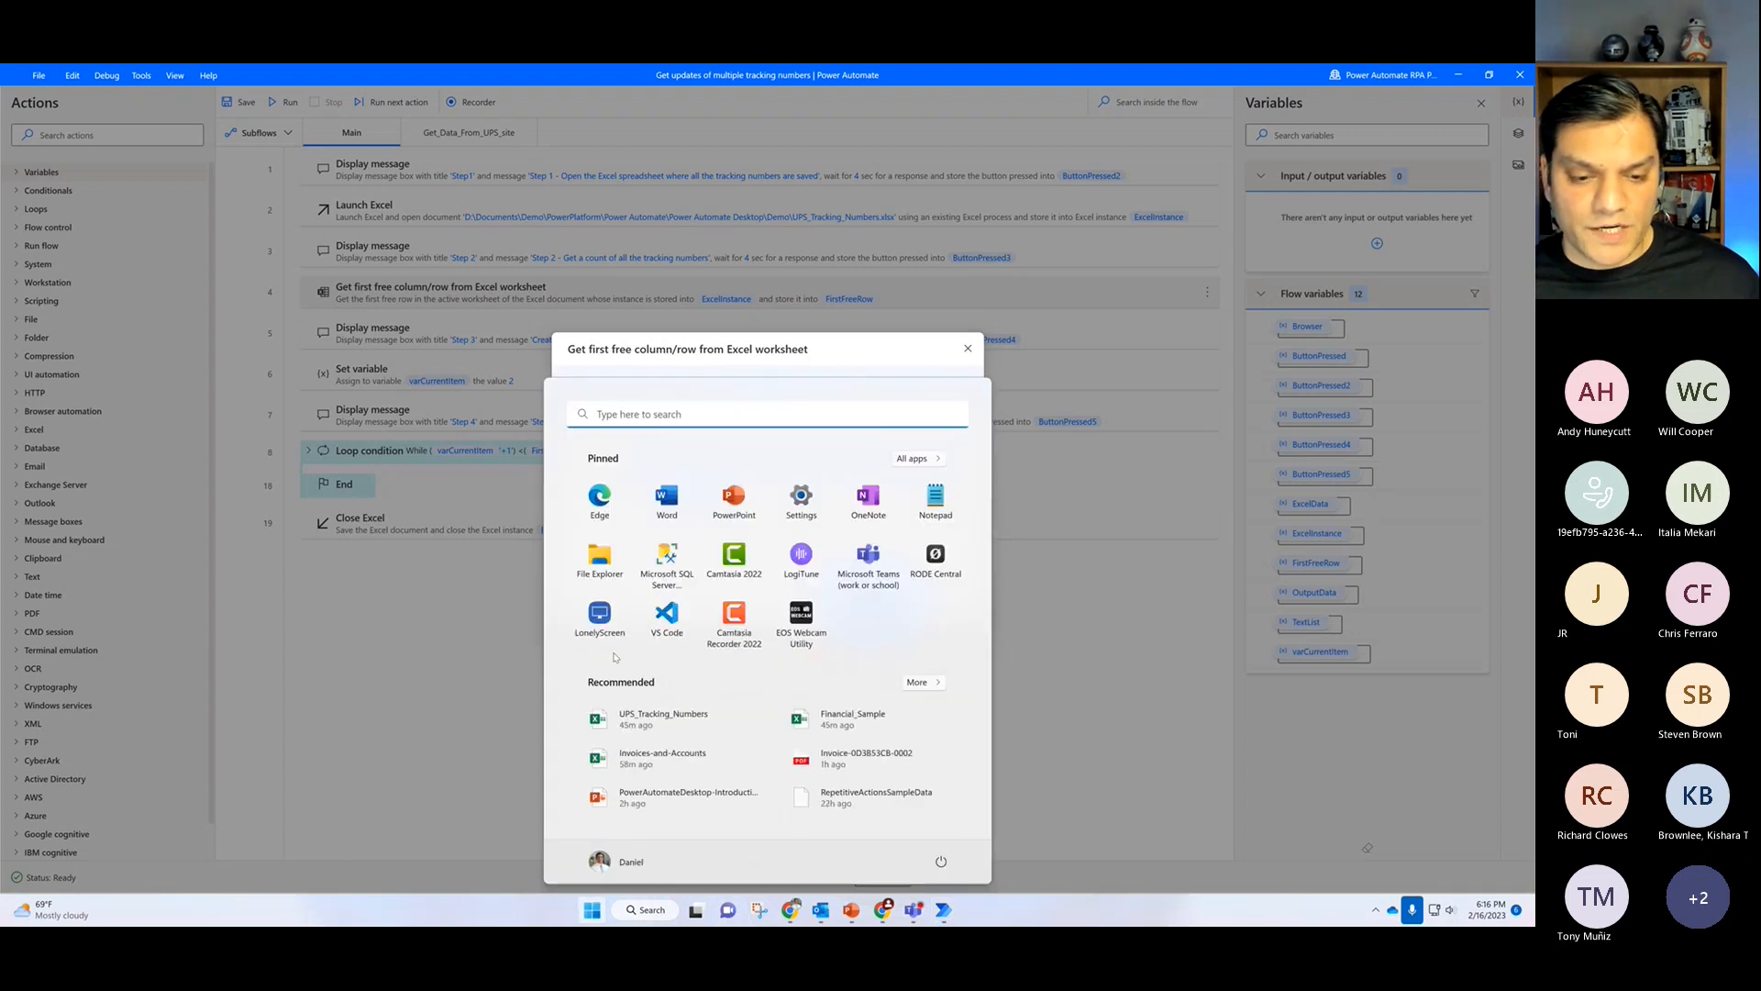
pyautogui.click(701, 740)
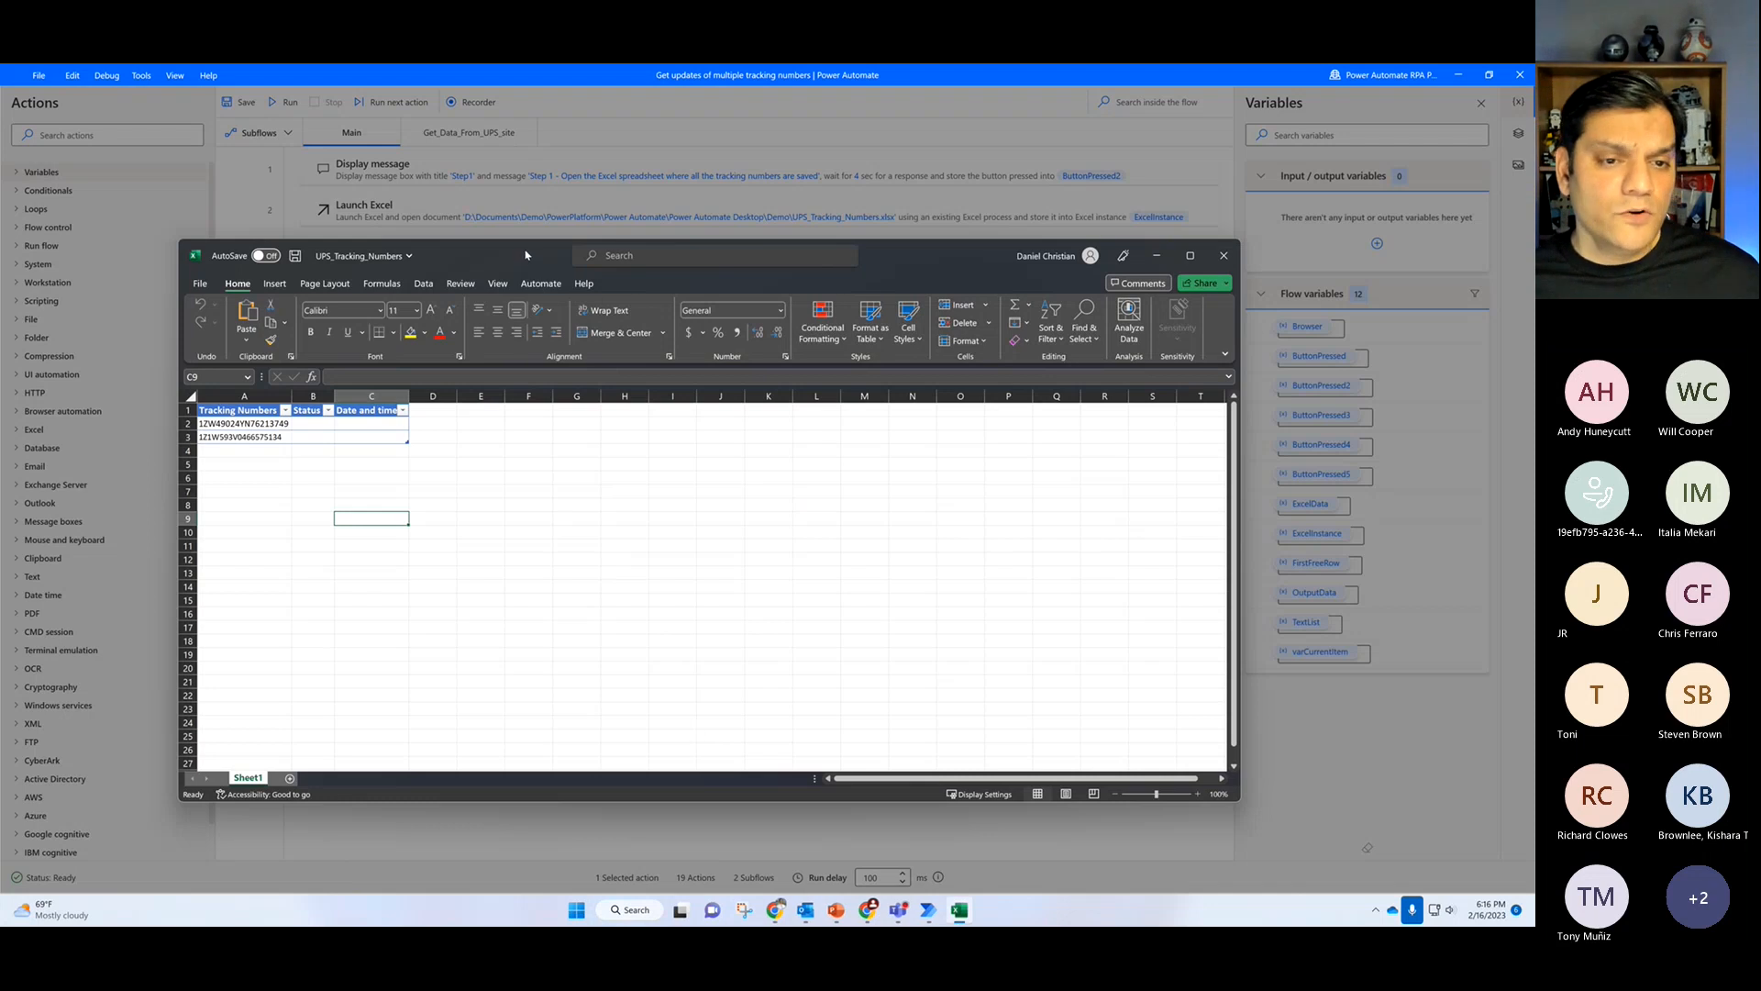
pyautogui.moveTo(525, 255); pyautogui.dragTo(1087, 212)
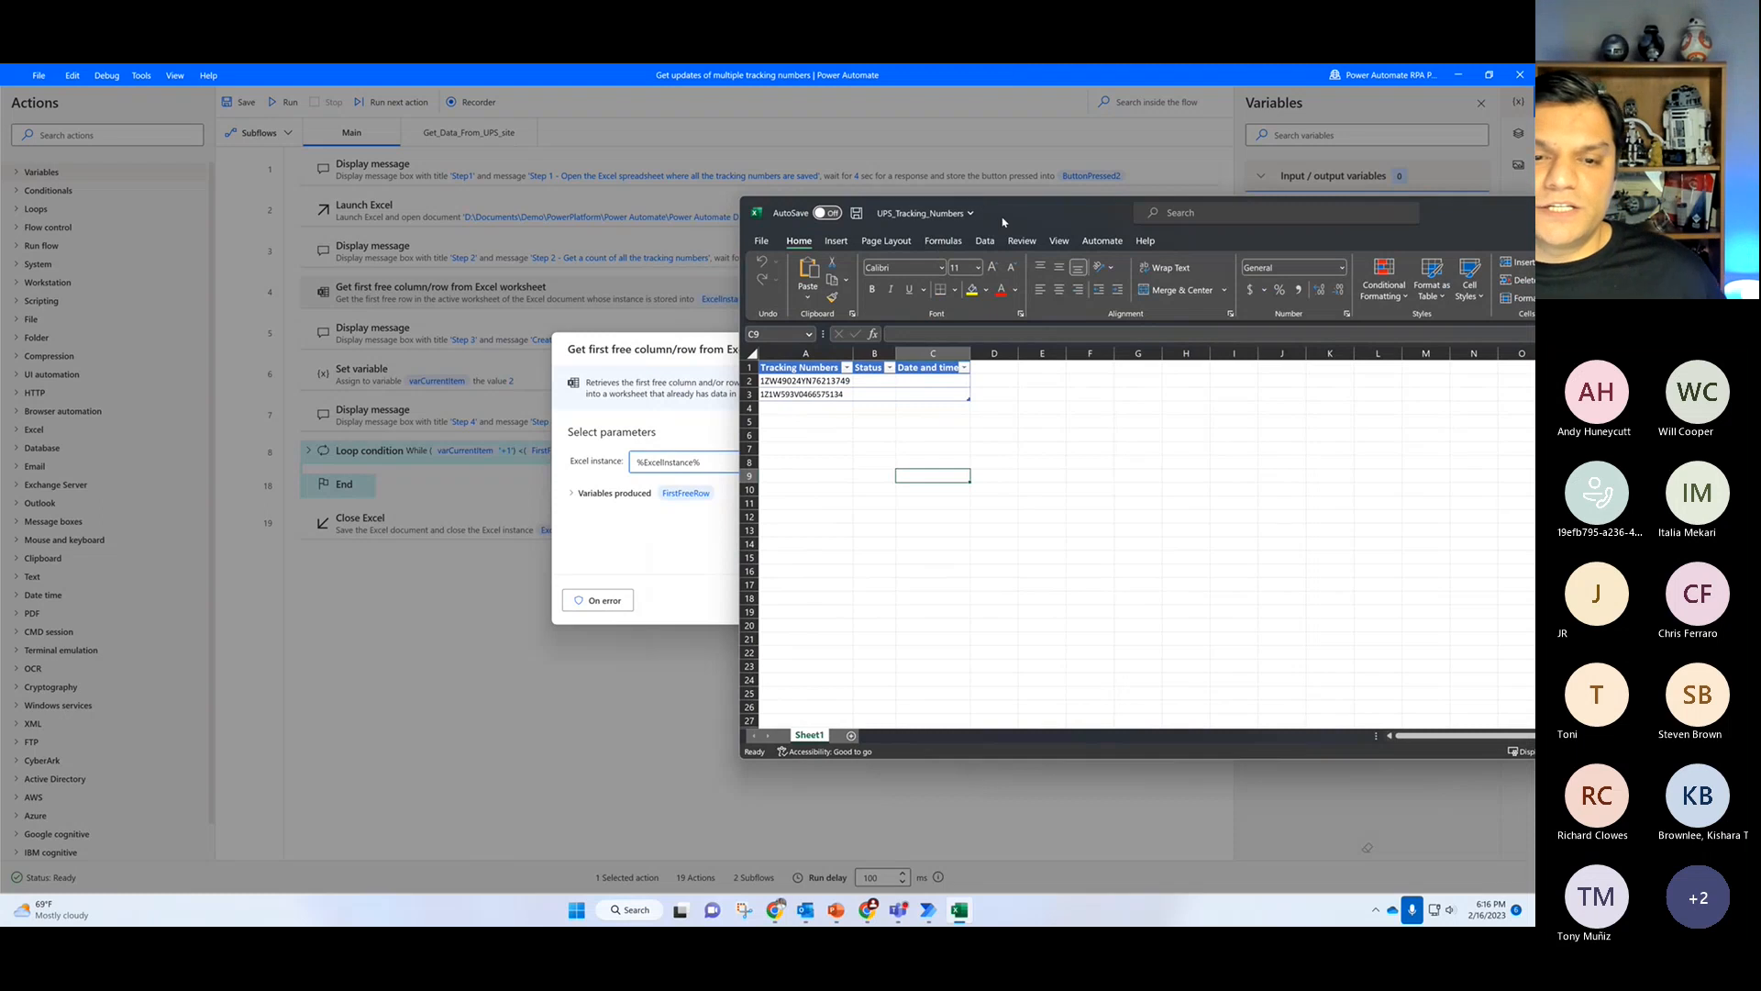
pyautogui.moveTo(1003, 222); pyautogui.dragTo(1107, 244)
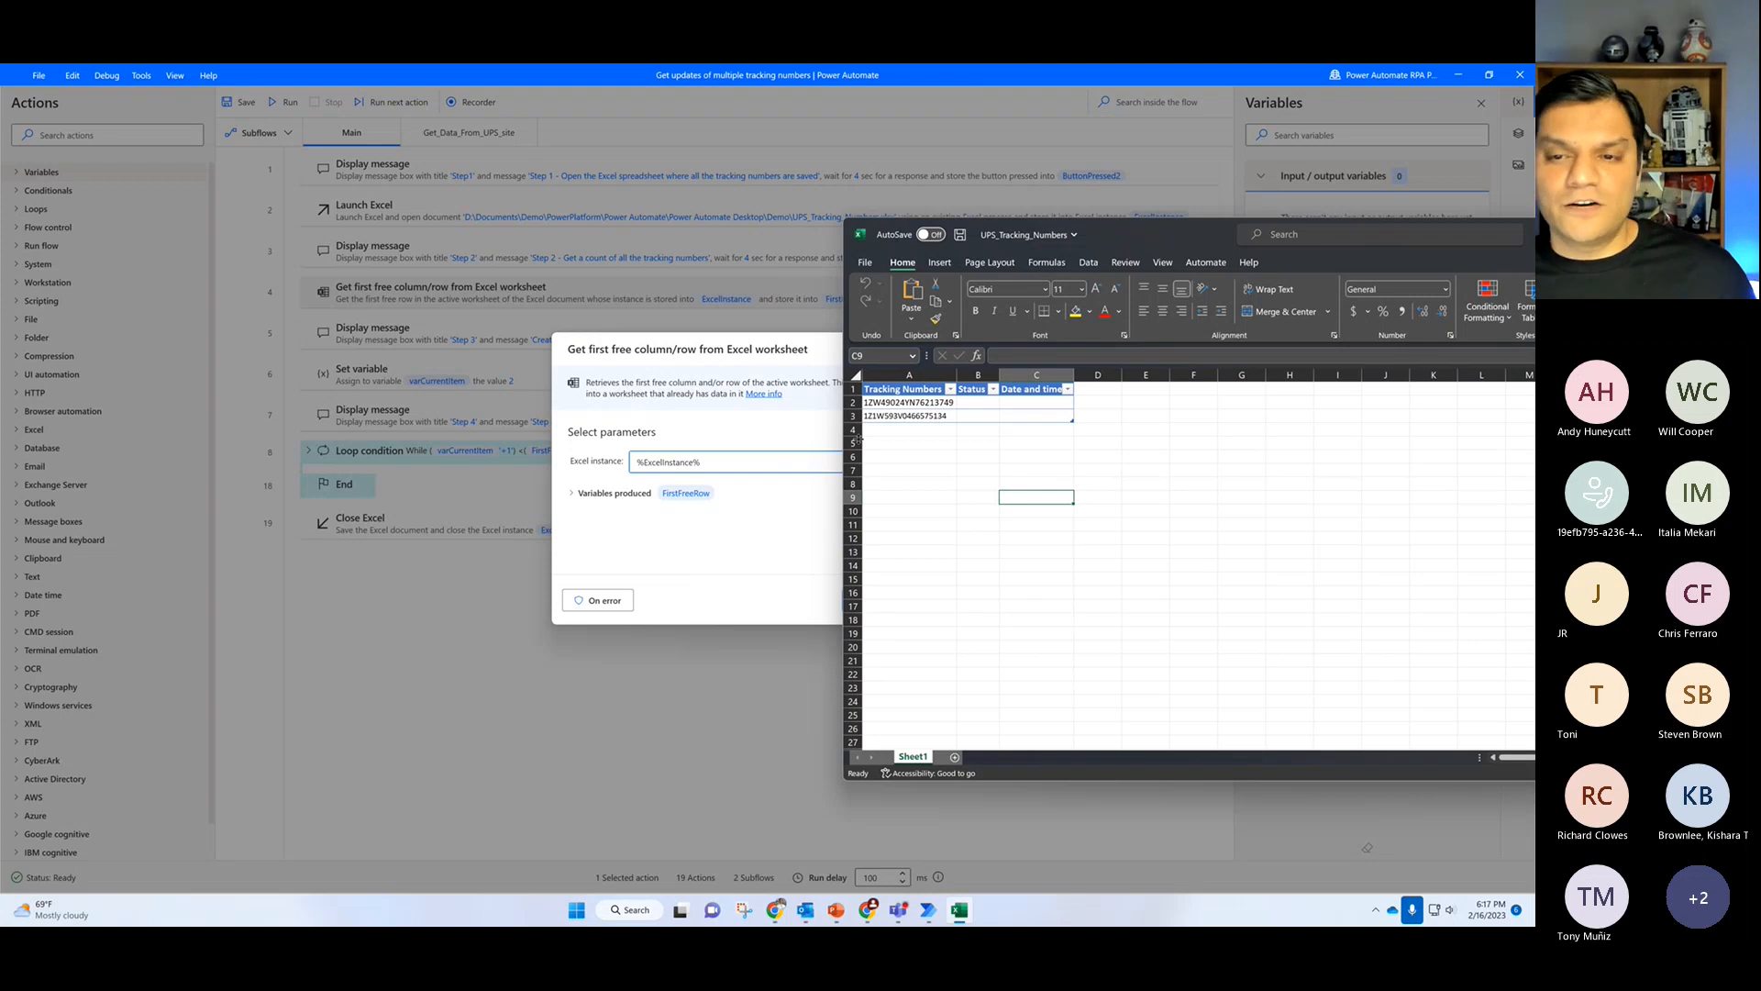
# Step: Close the UPS_Tracking_Numbers workbook and cancel the settings of the Get first free column/row action
pyautogui.click(1126, 263)
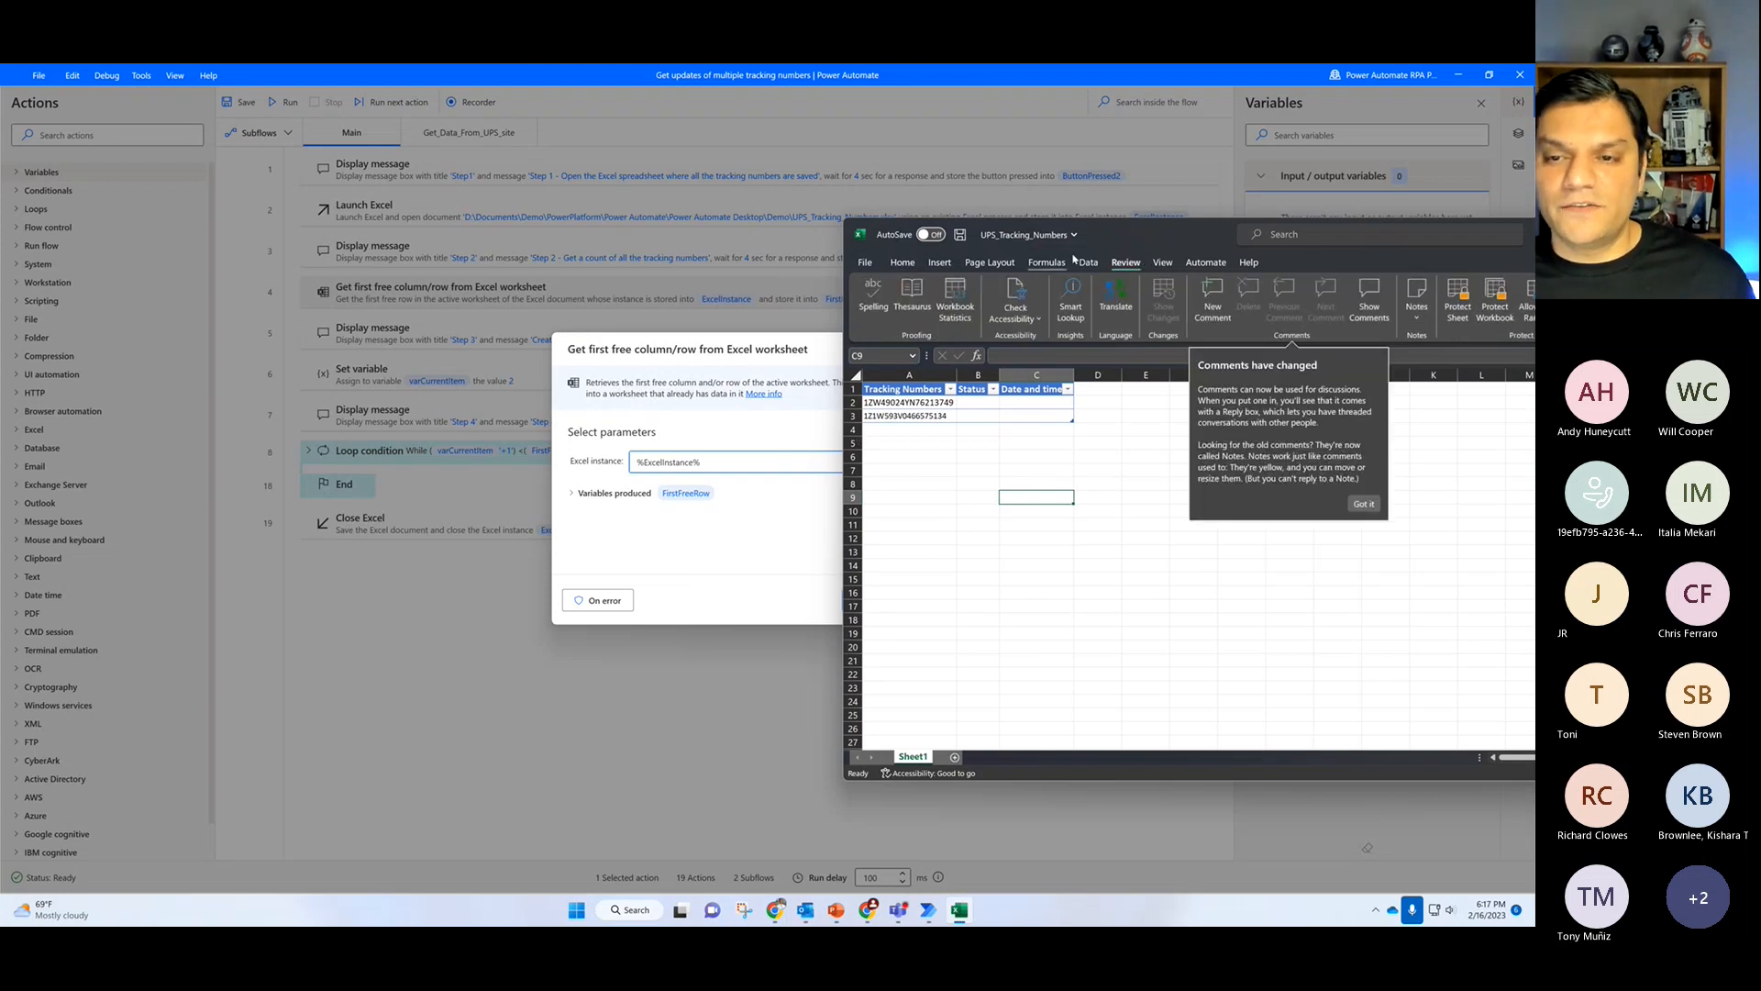
pyautogui.moveTo(1116, 234); pyautogui.dragTo(723, 296)
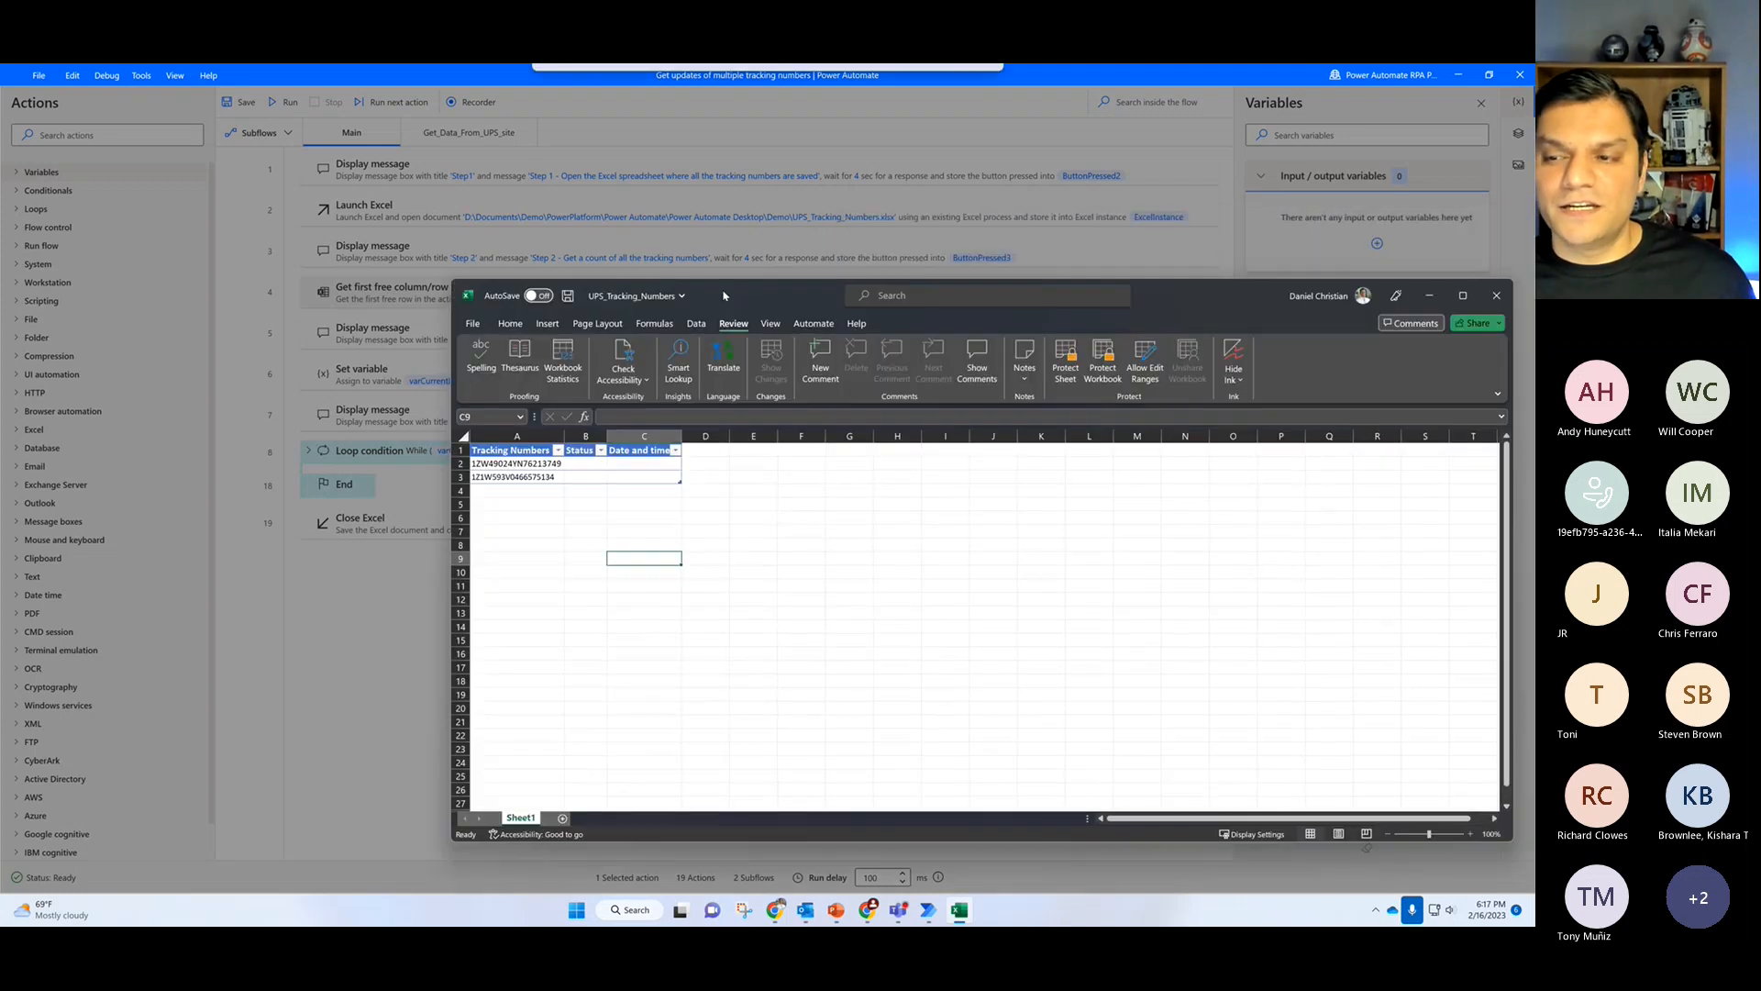
pyautogui.click(1488, 301)
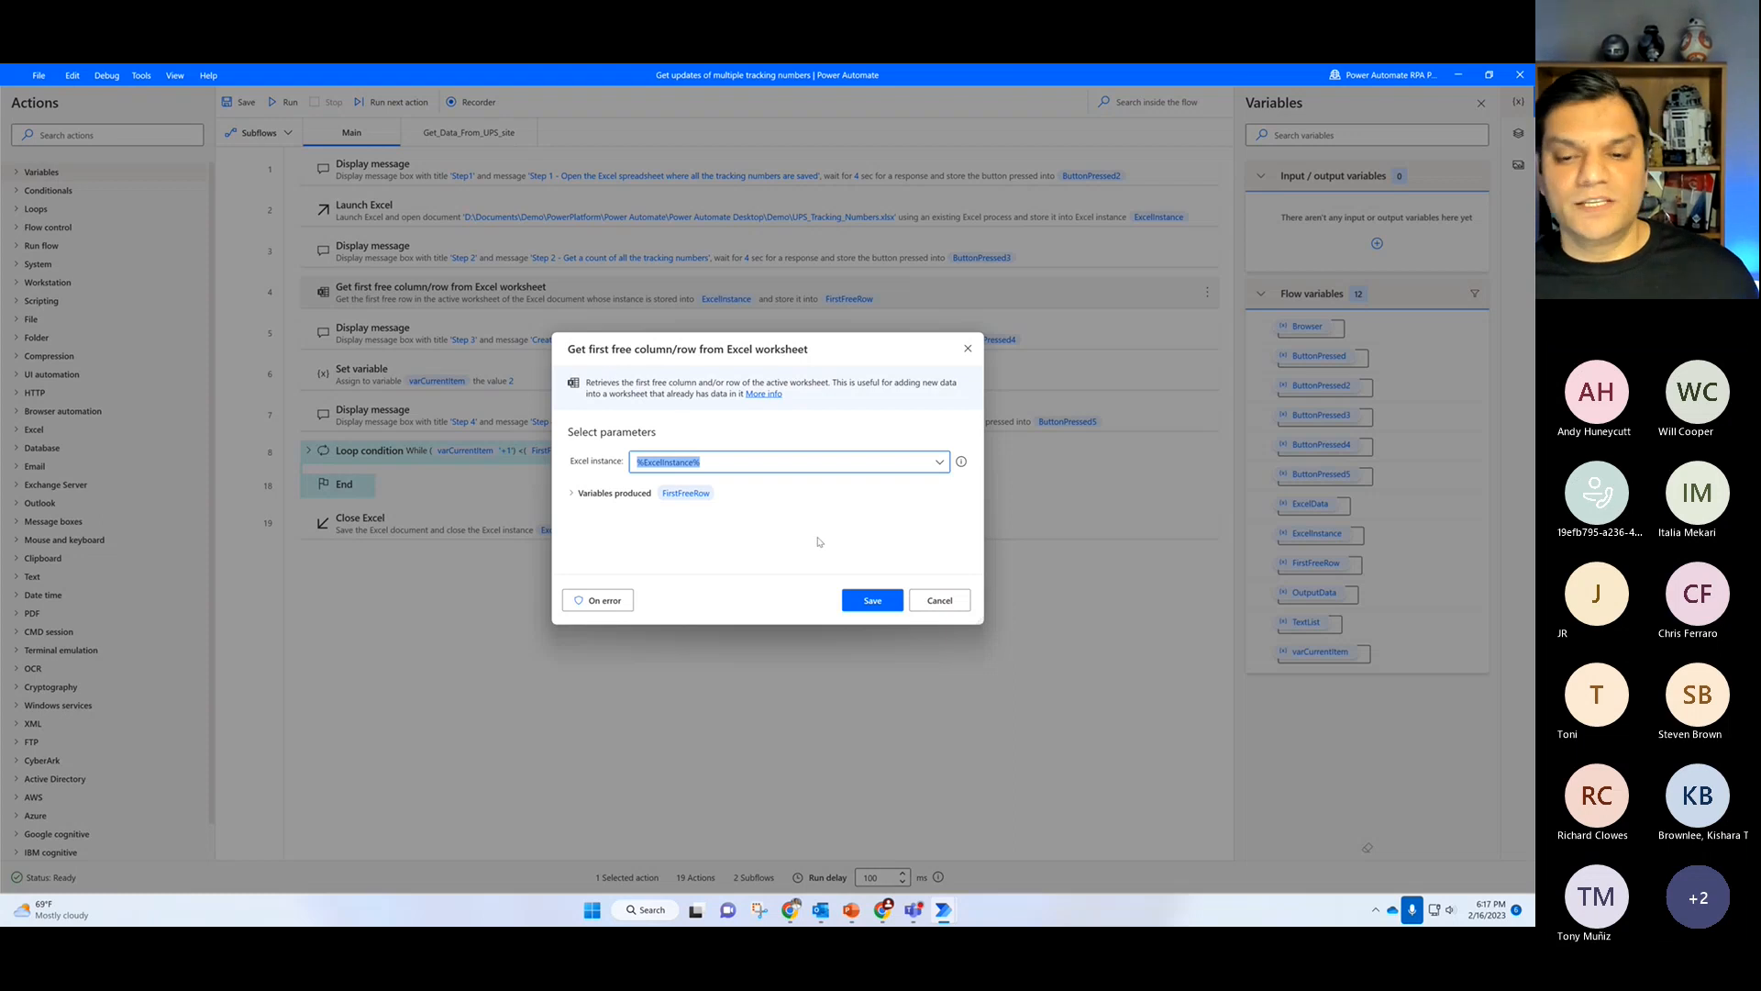
pyautogui.click(950, 609)
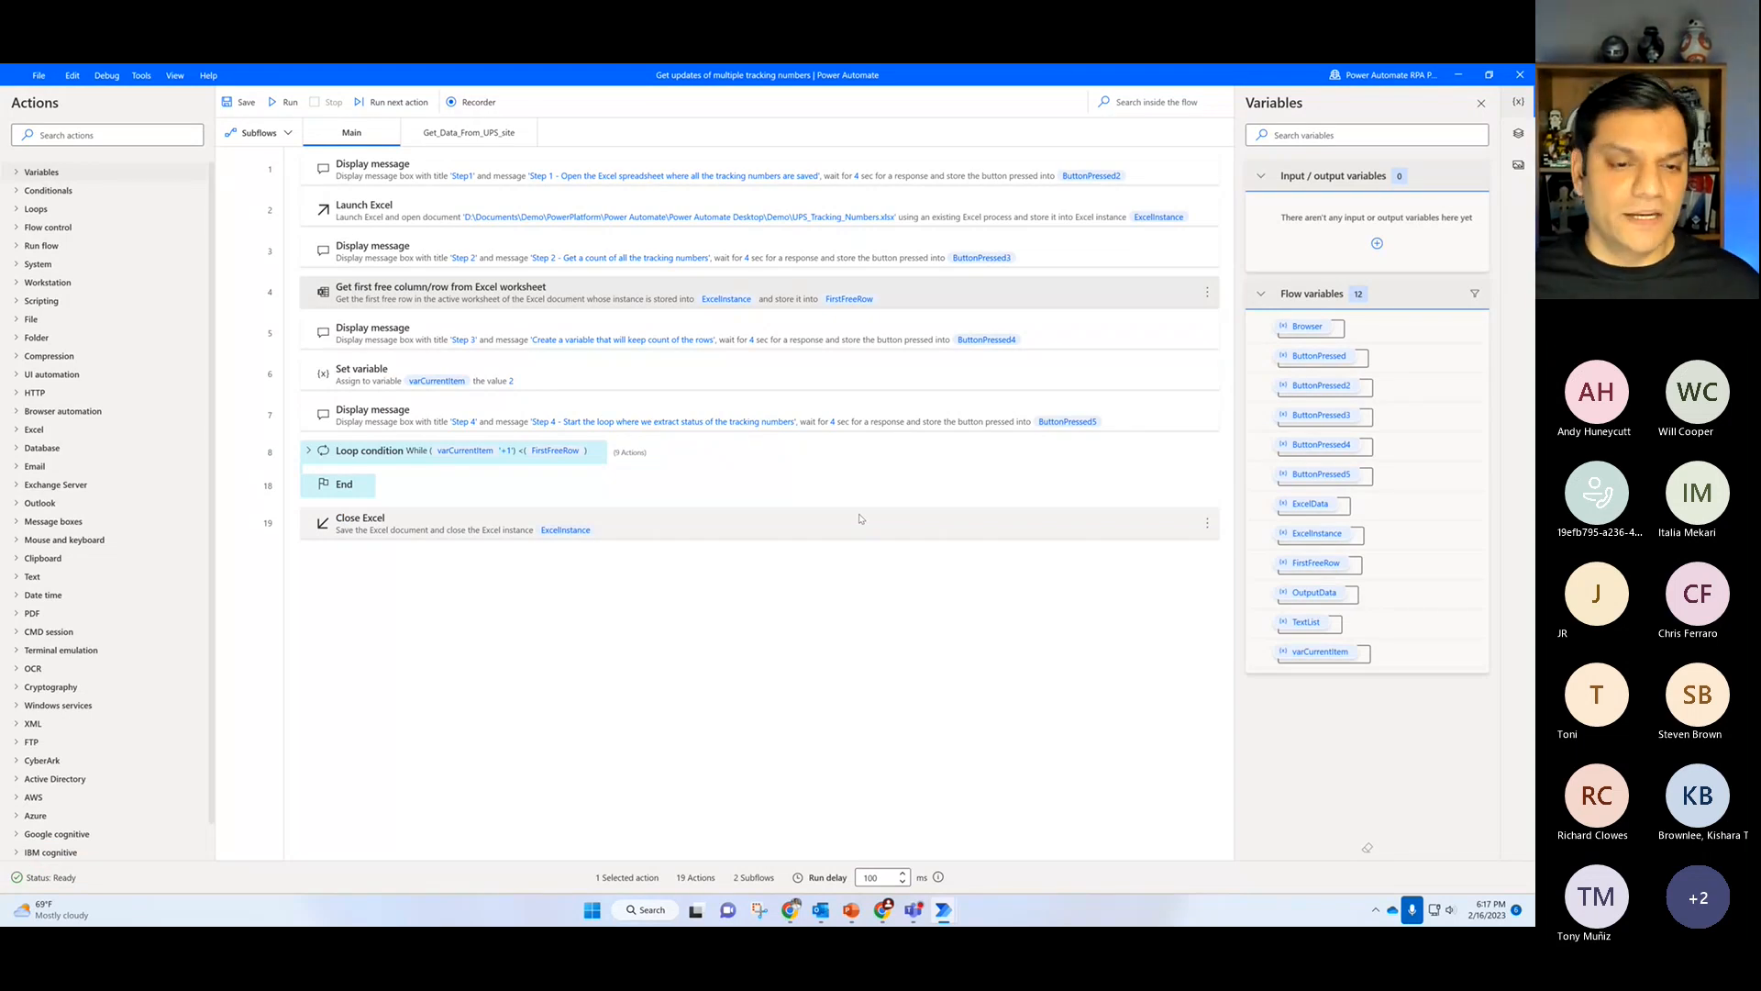
# Step: Review the Set variable action for varCurrentItem without changing it, and expand the Loop condition block to show its actions
pyautogui.doubleClick(543, 369)
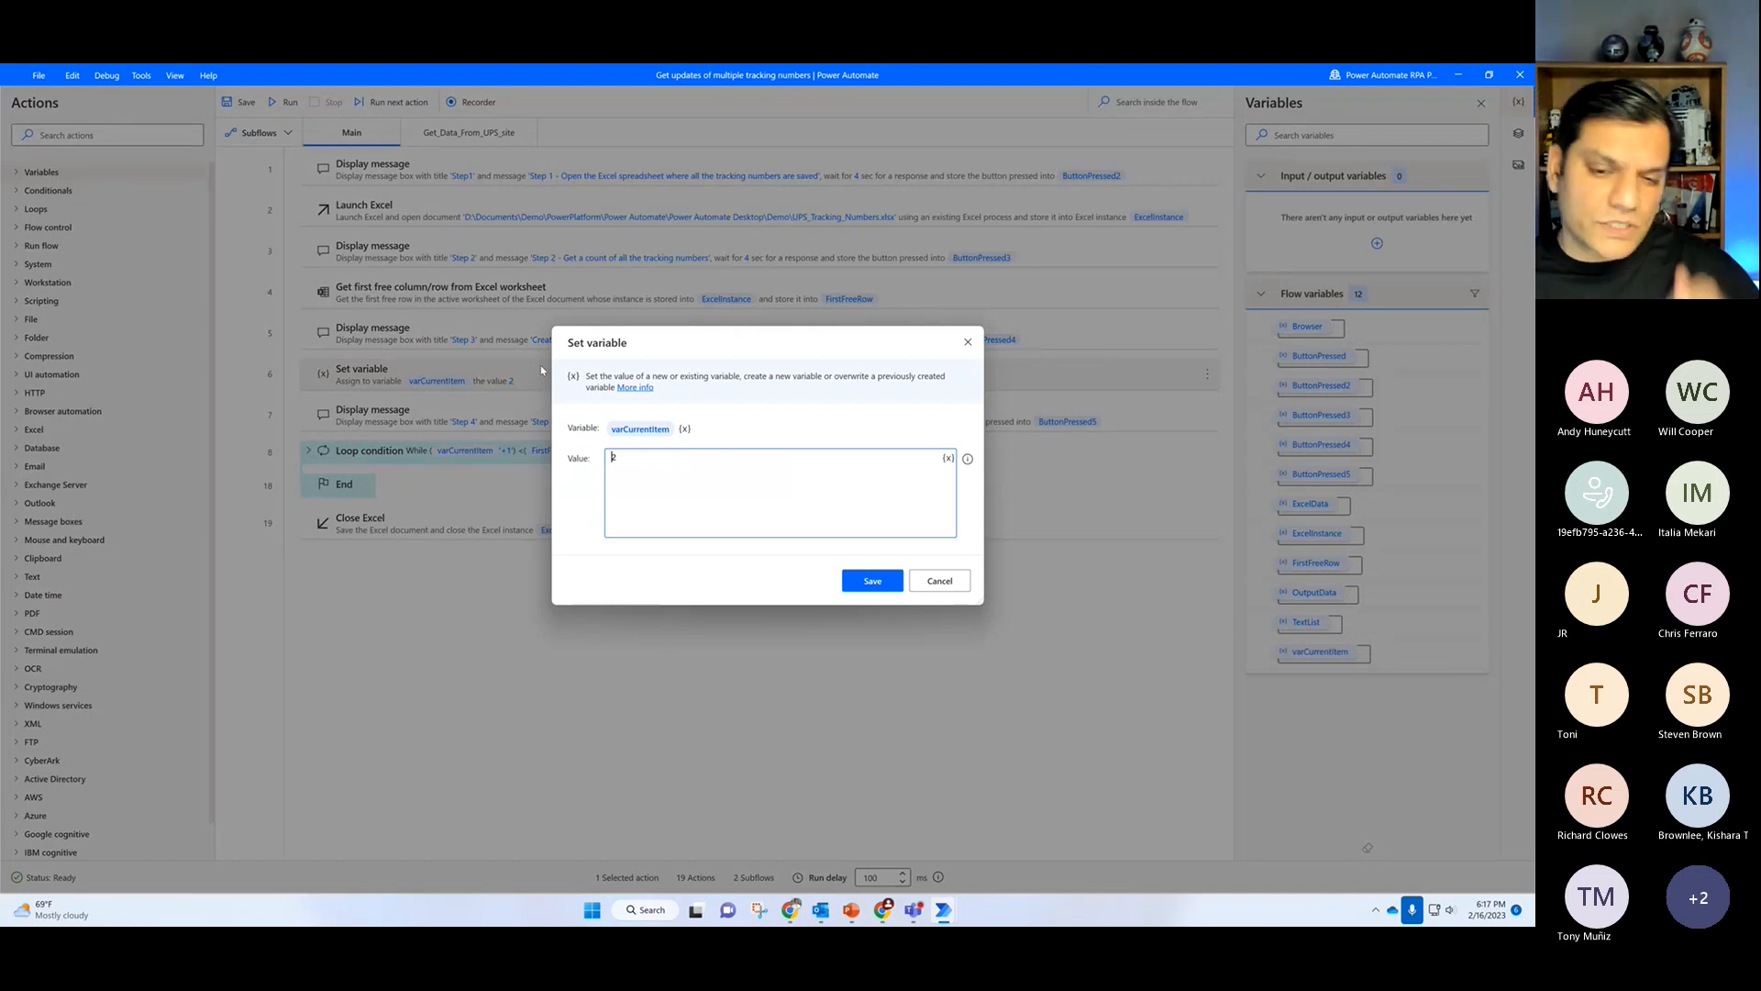
pyautogui.click(940, 580)
pyautogui.click(308, 451)
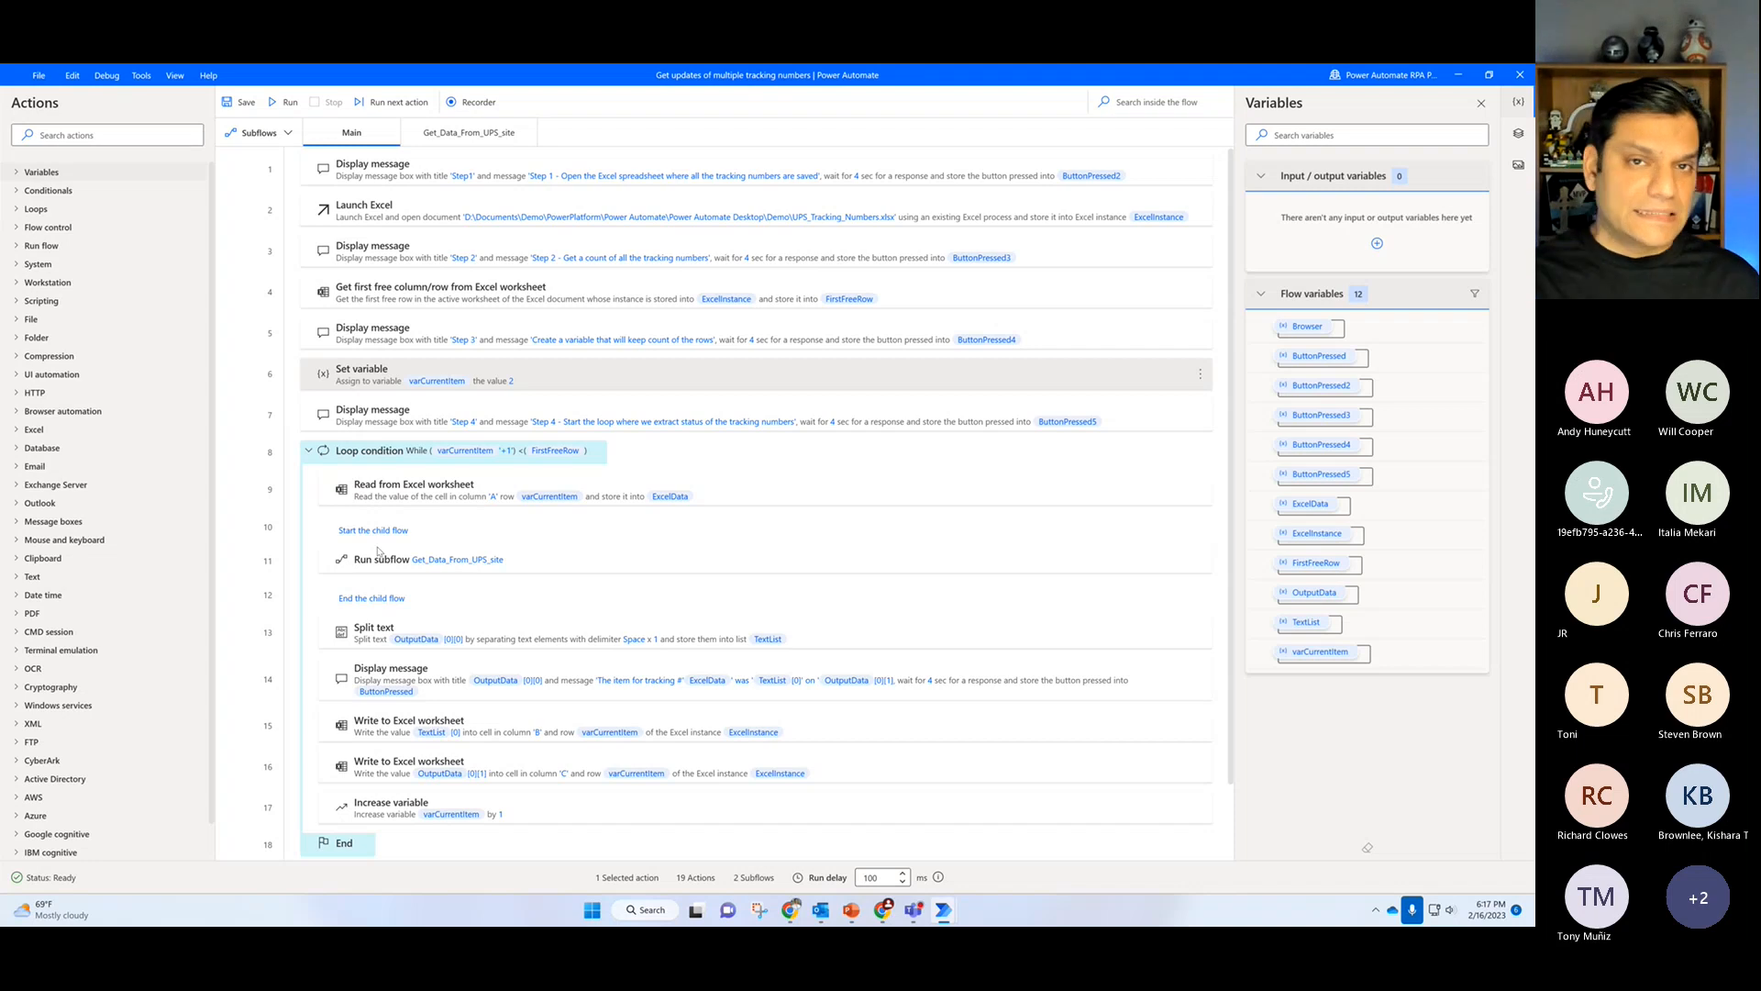
# Step: Review the actions in the Get_Data_From_UPS_site subflow and the subflow list, and return to the Main flow's loop actions
pyautogui.click(468, 133)
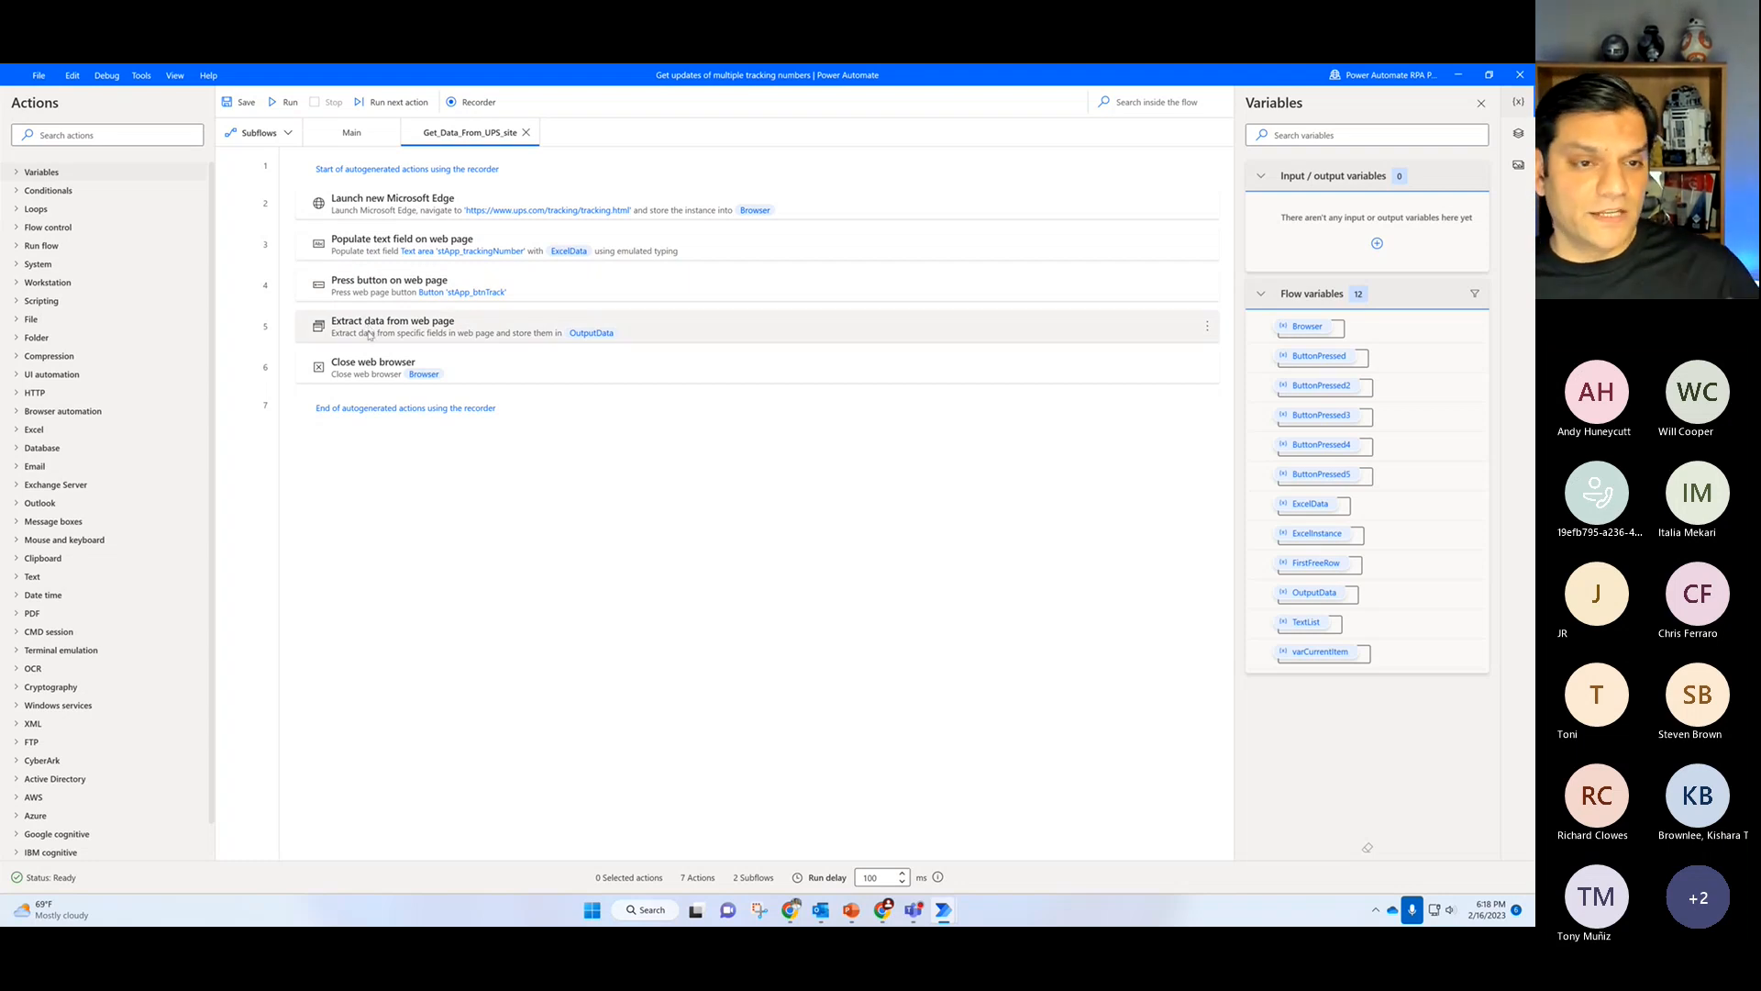
pyautogui.click(345, 133)
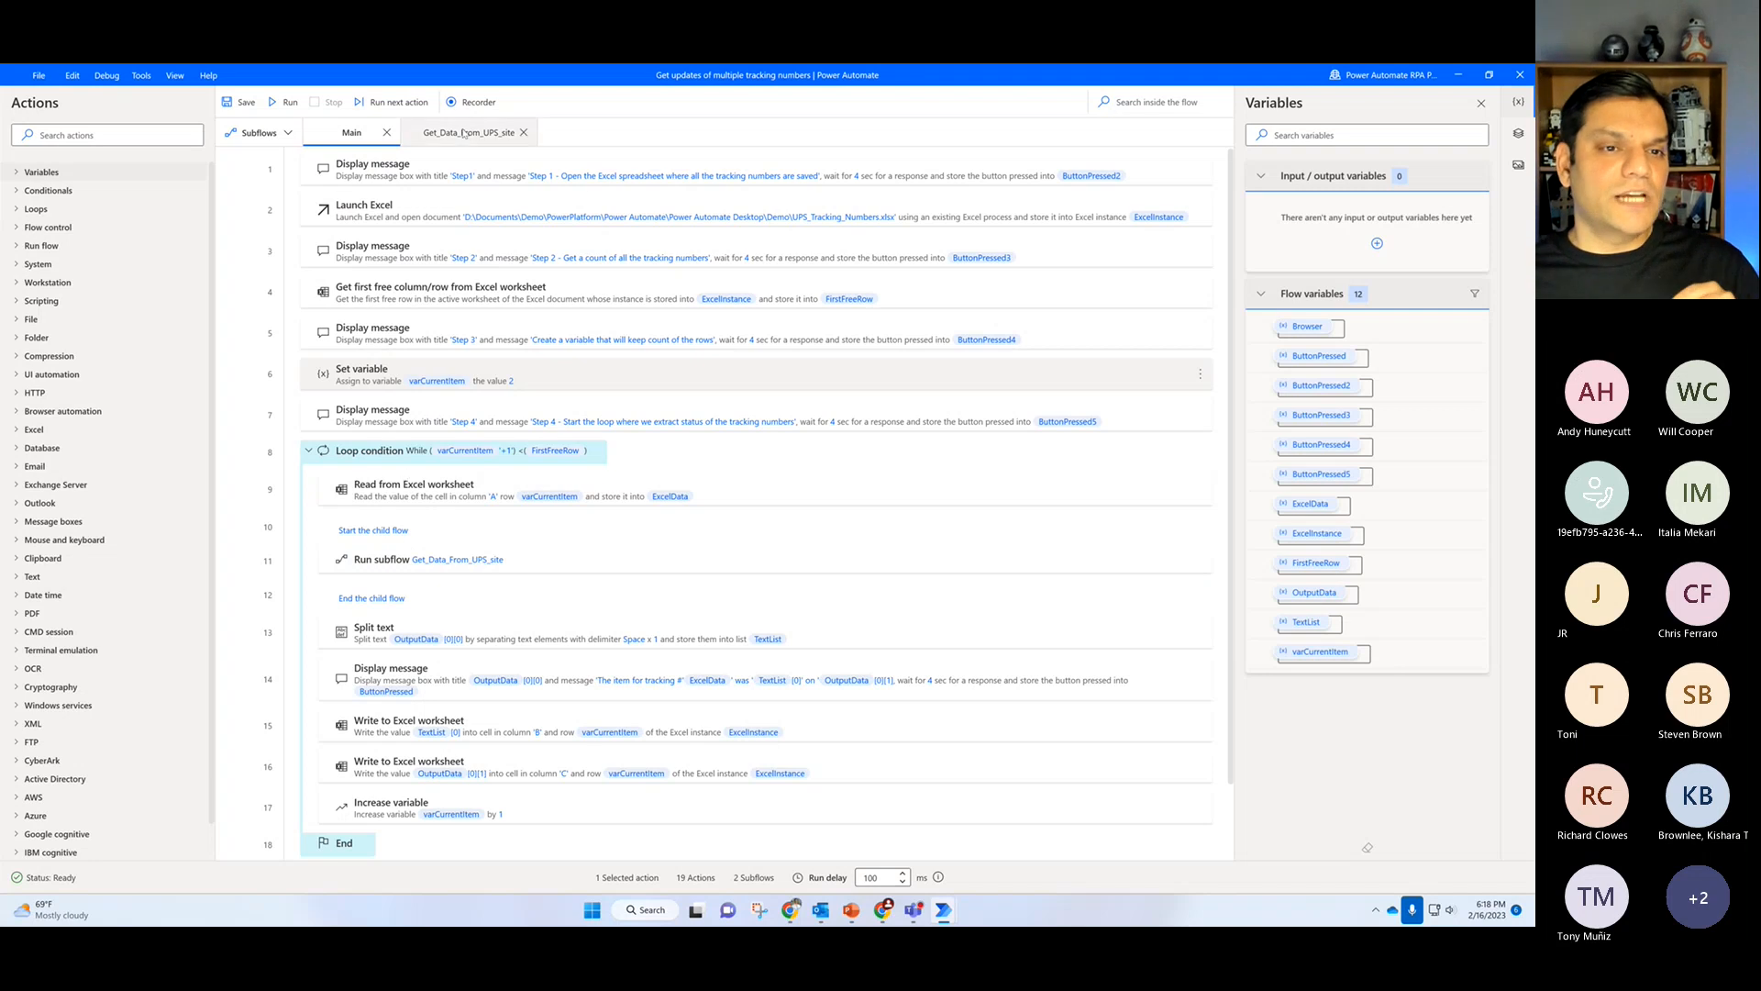
pyautogui.click(290, 140)
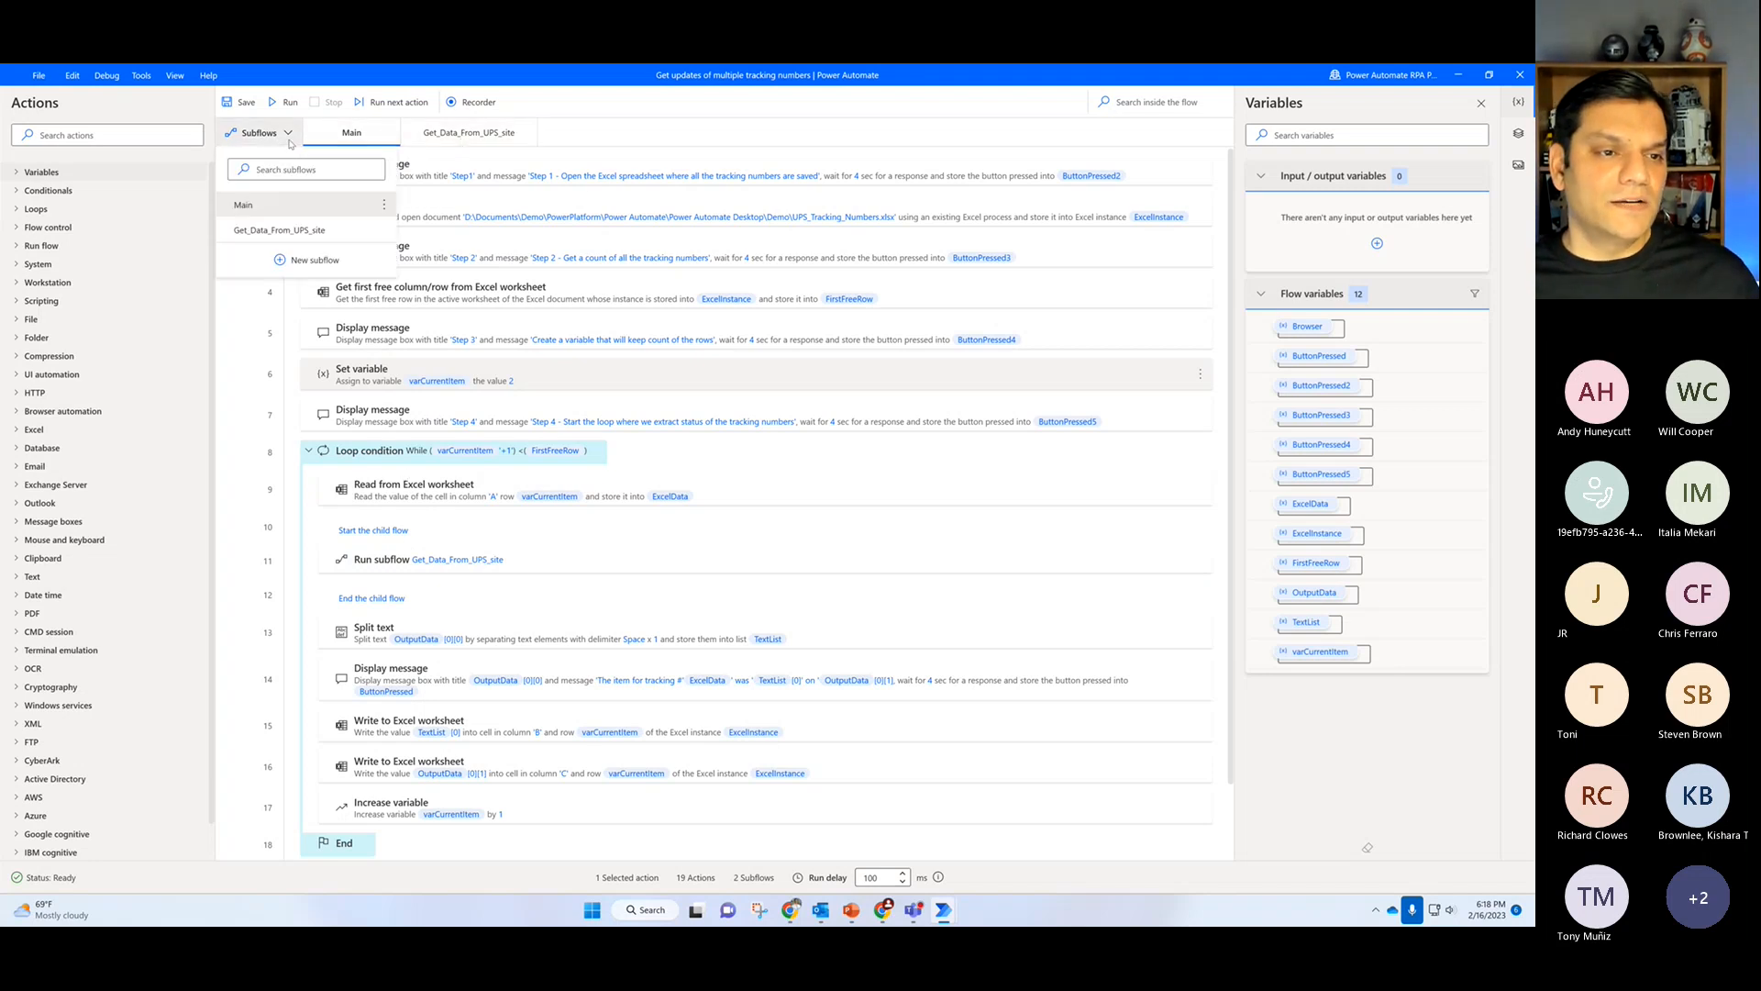
pyautogui.click(470, 137)
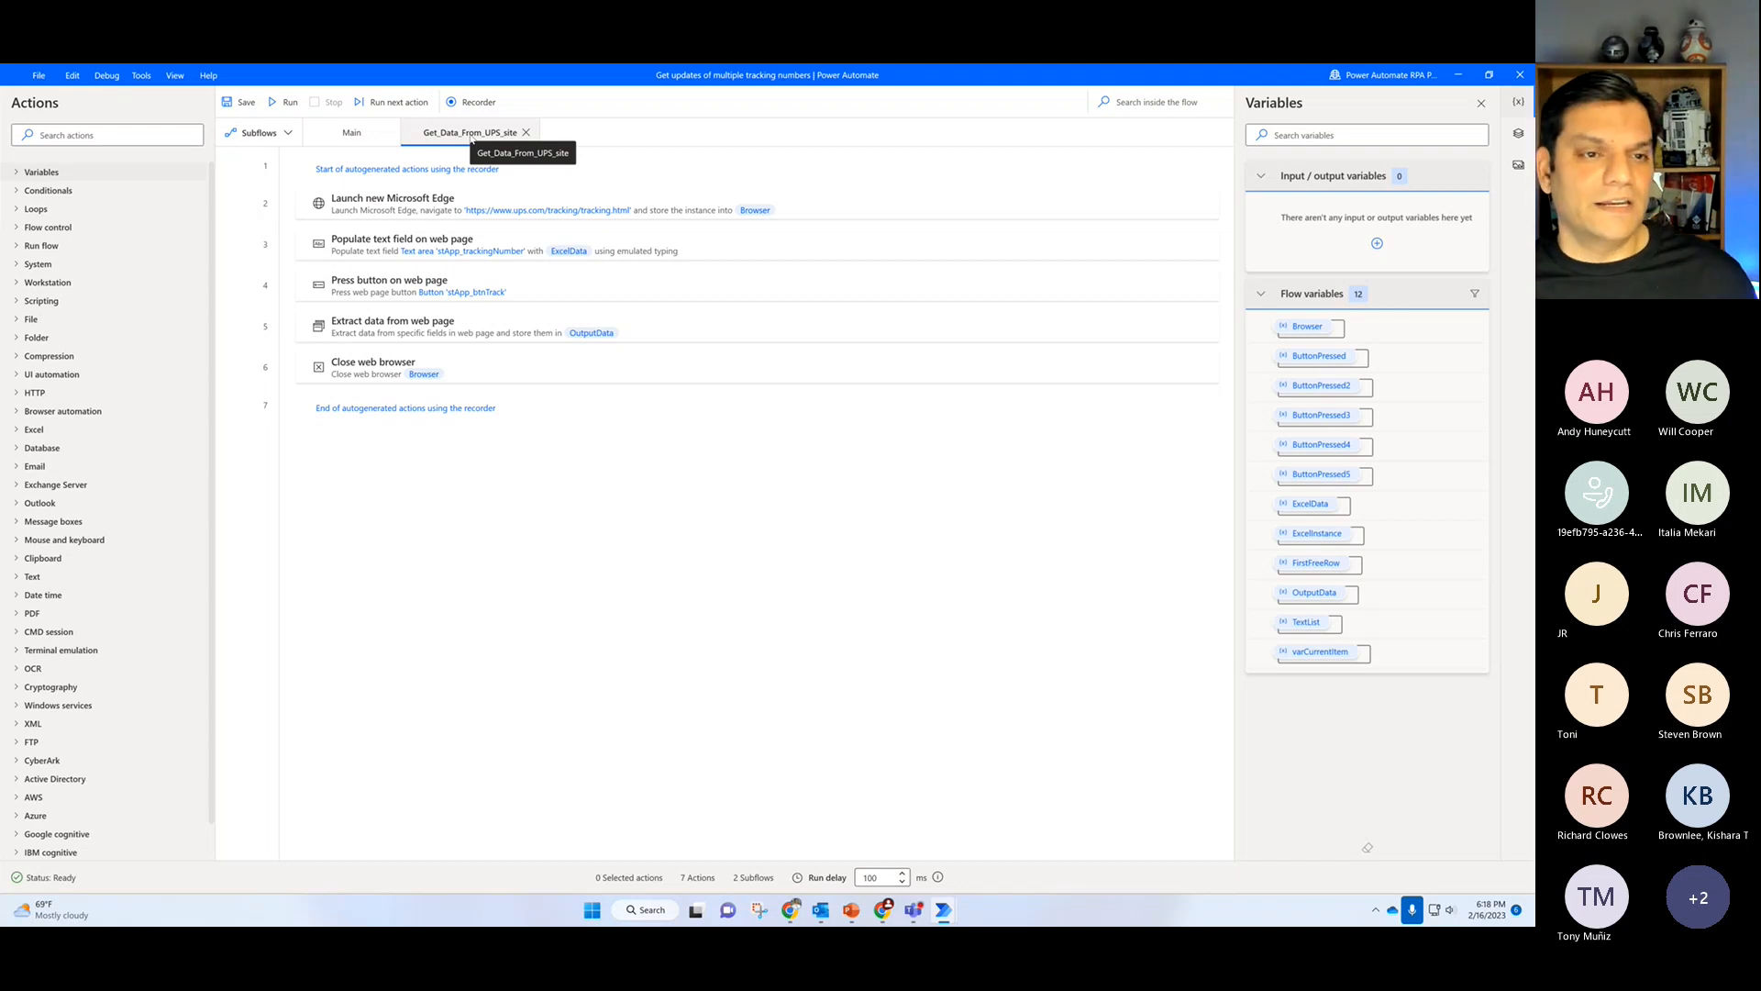
pyautogui.click(366, 133)
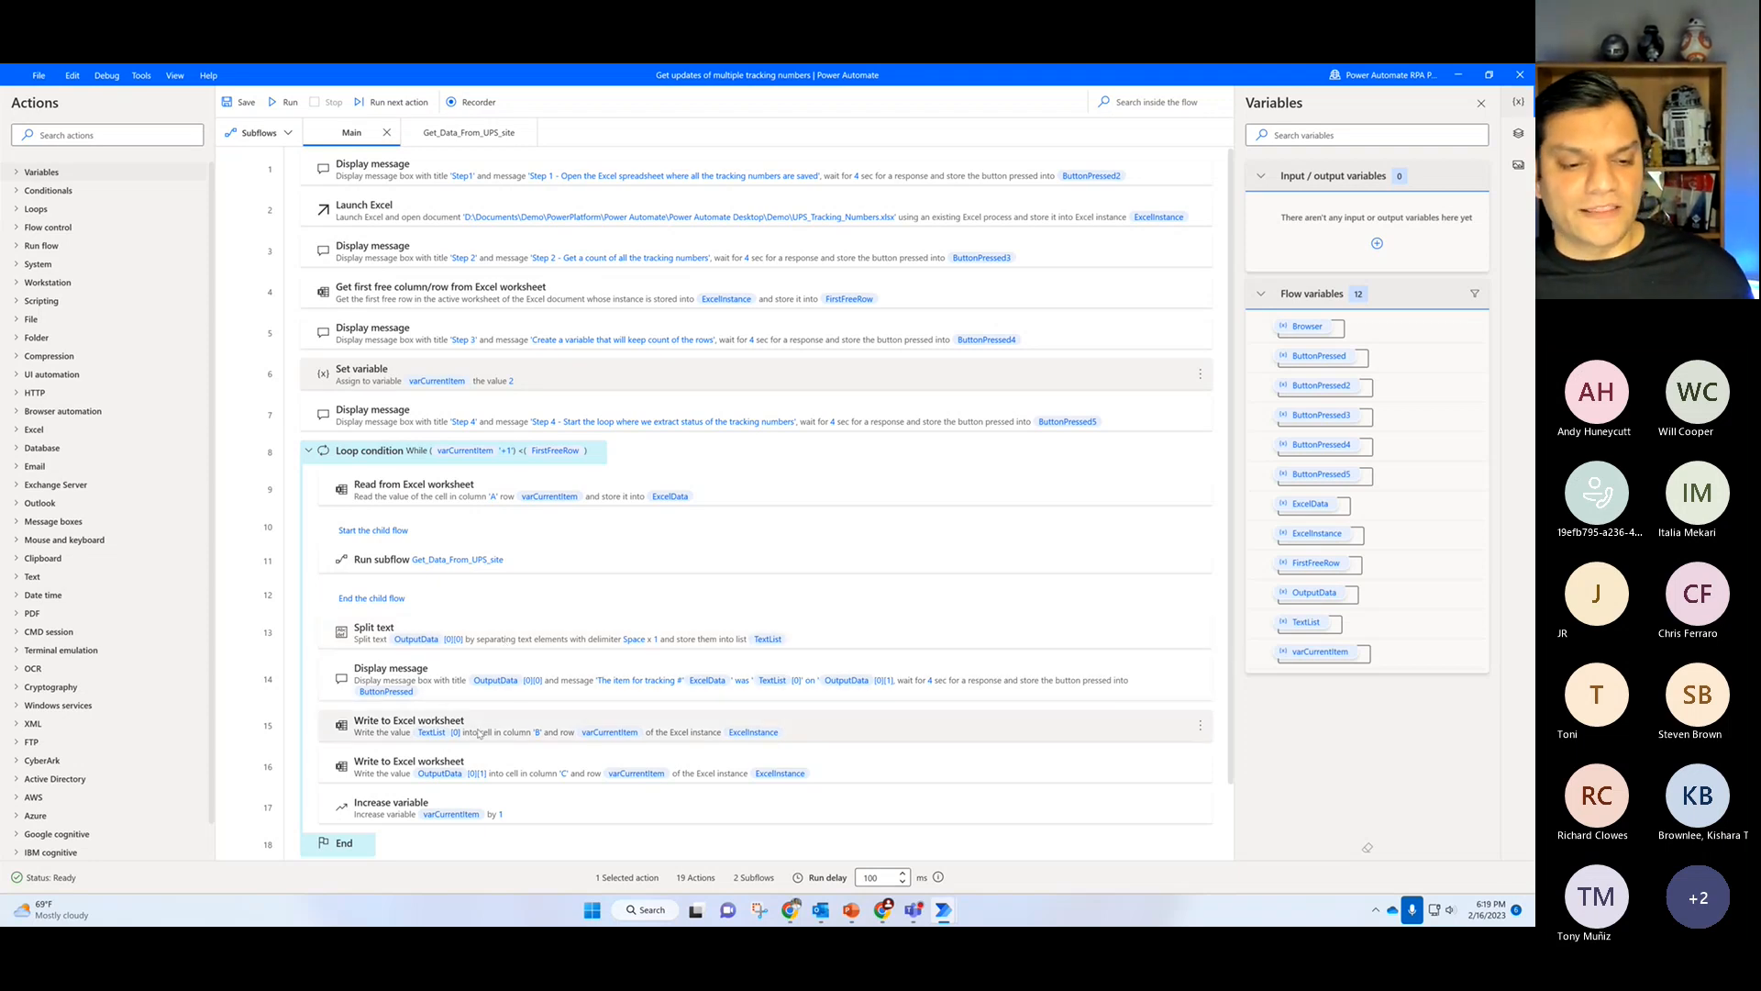
pyautogui.scroll(-2, 479, 733)
pyautogui.scroll(2, 479, 734)
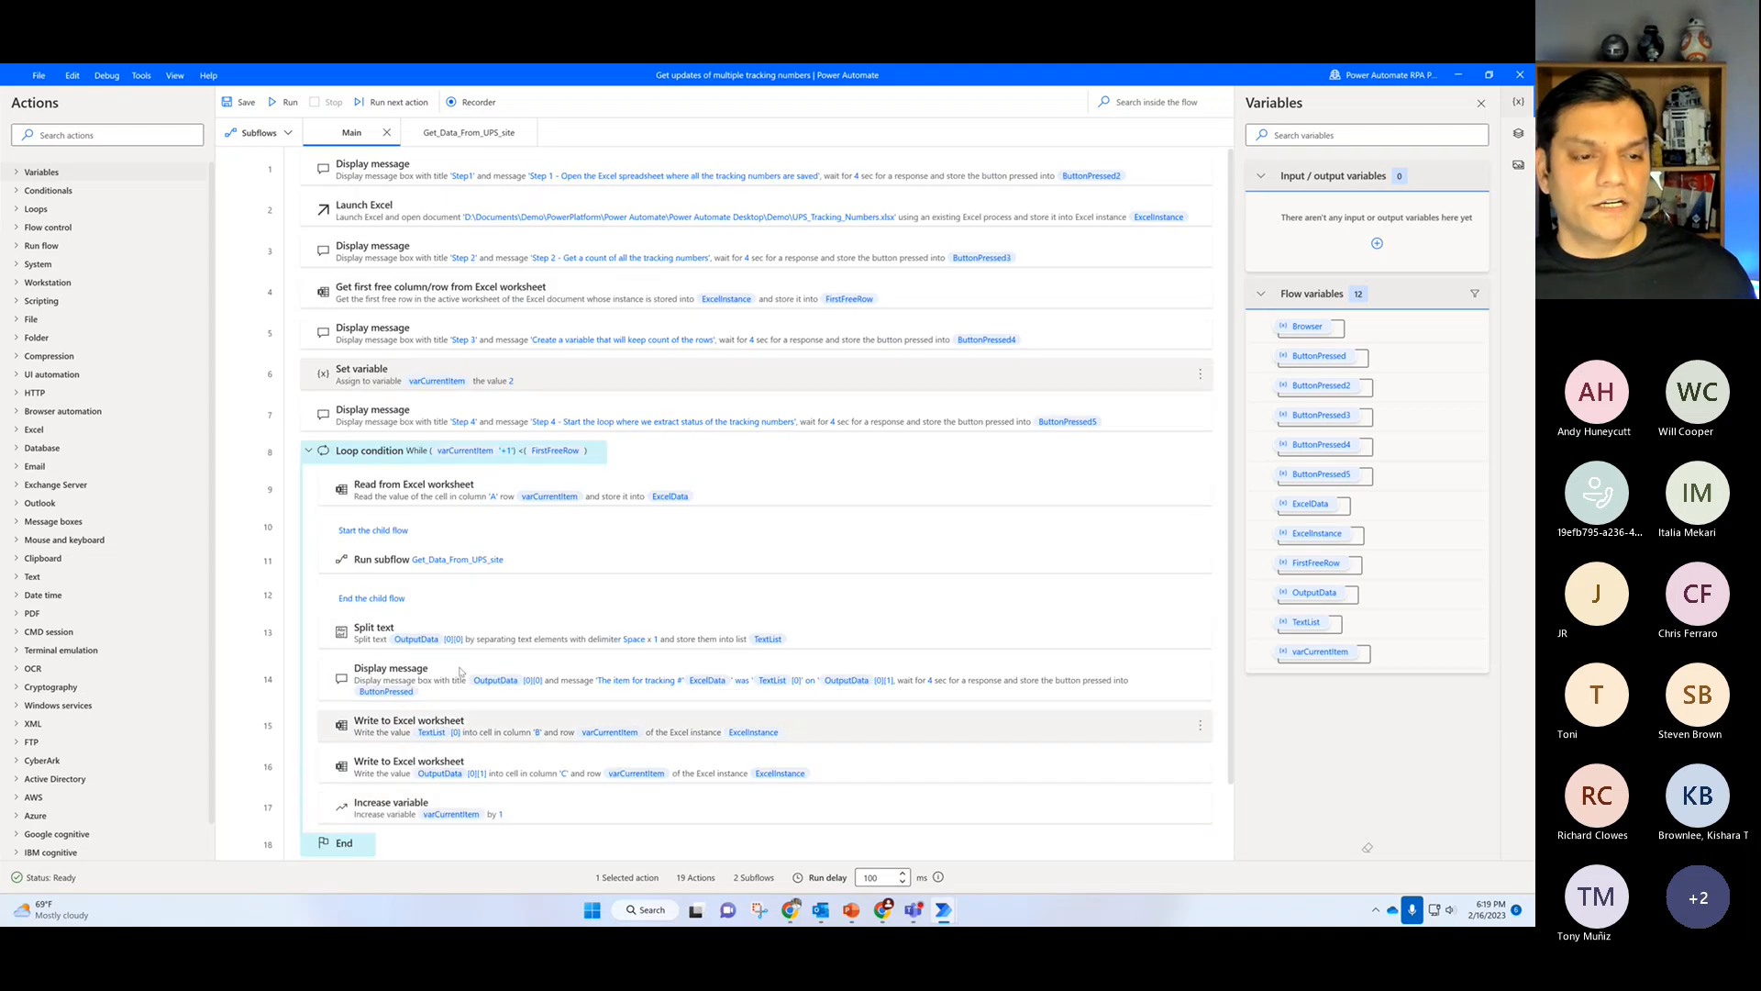
# Step: Collapse the Loop condition block and run the Get updates of multiple tracking numbers flow from its designer
pyautogui.click(308, 451)
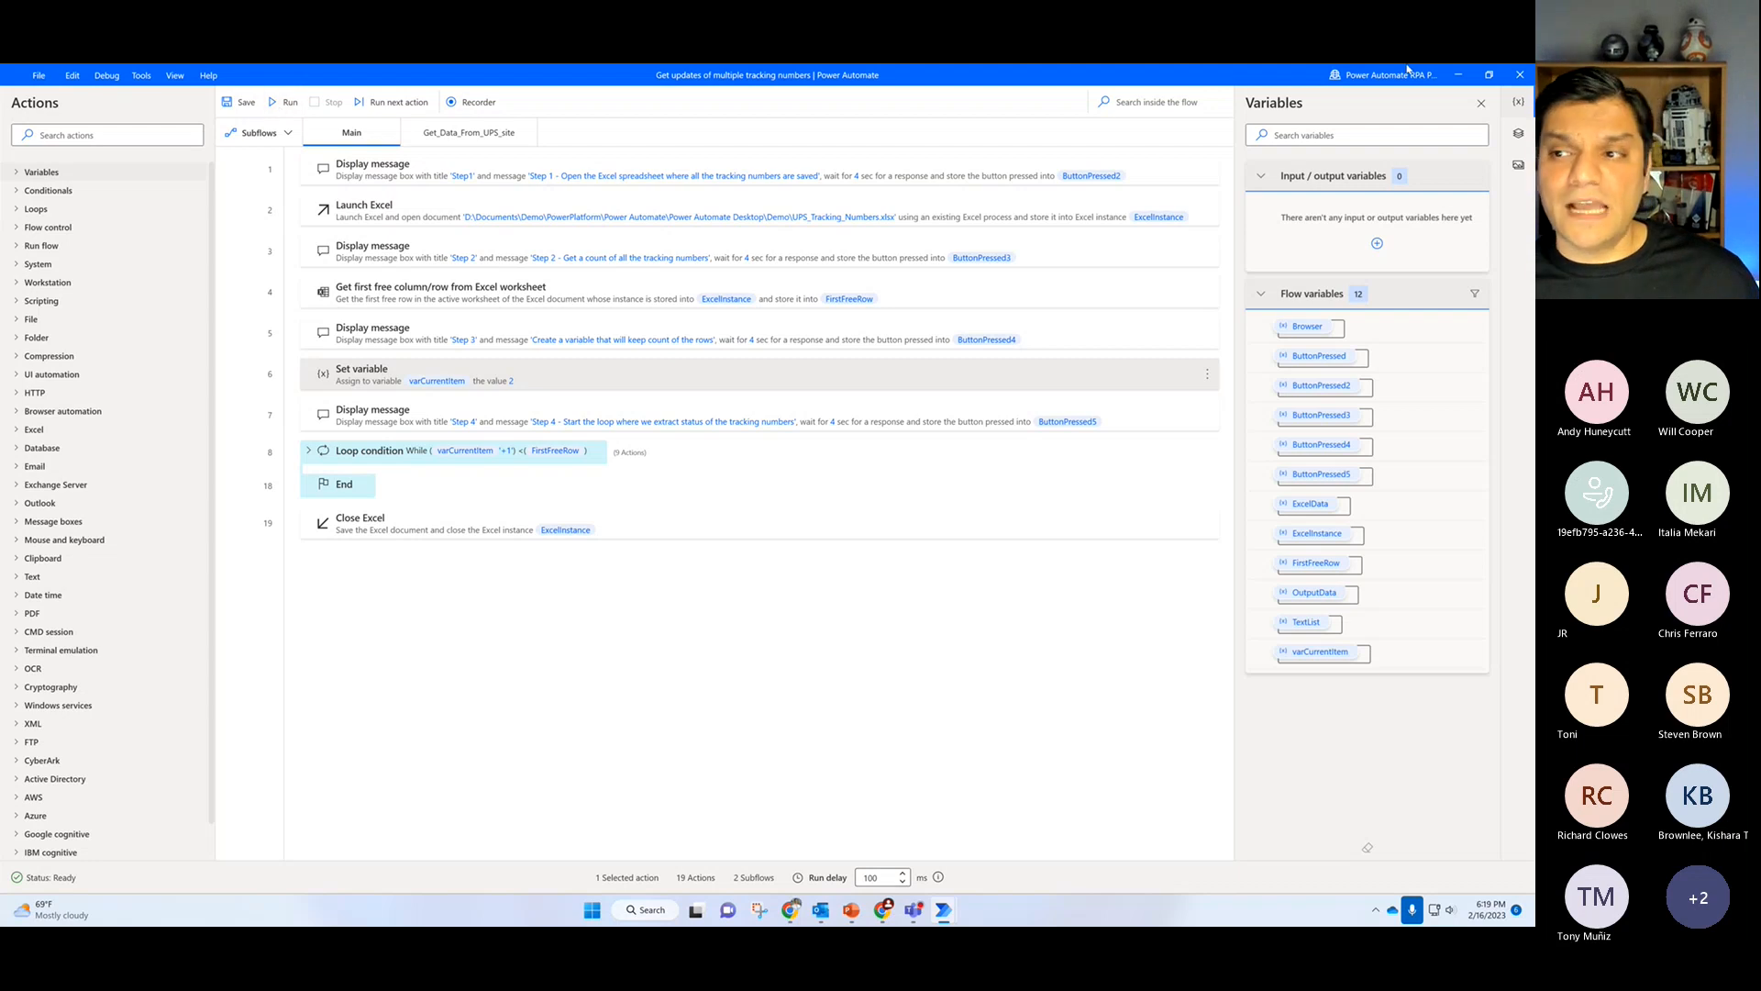
pyautogui.moveTo(1246, 80); pyautogui.dragTo(1190, 243)
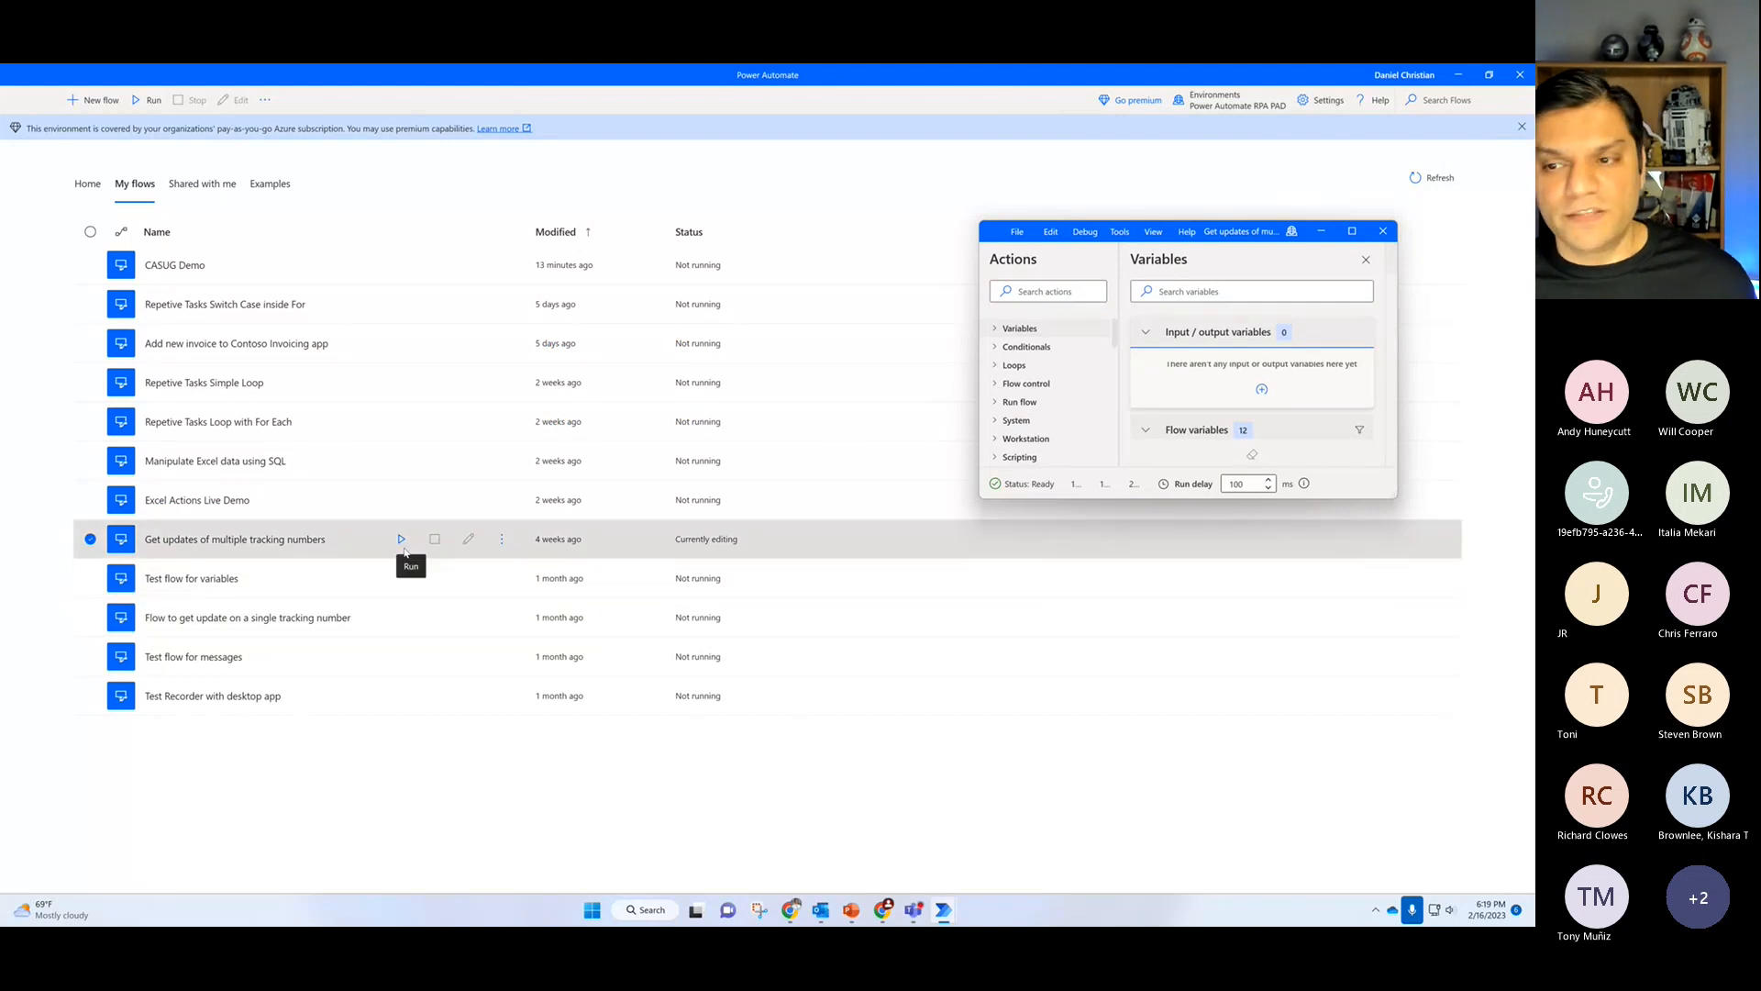
pyautogui.click(1352, 231)
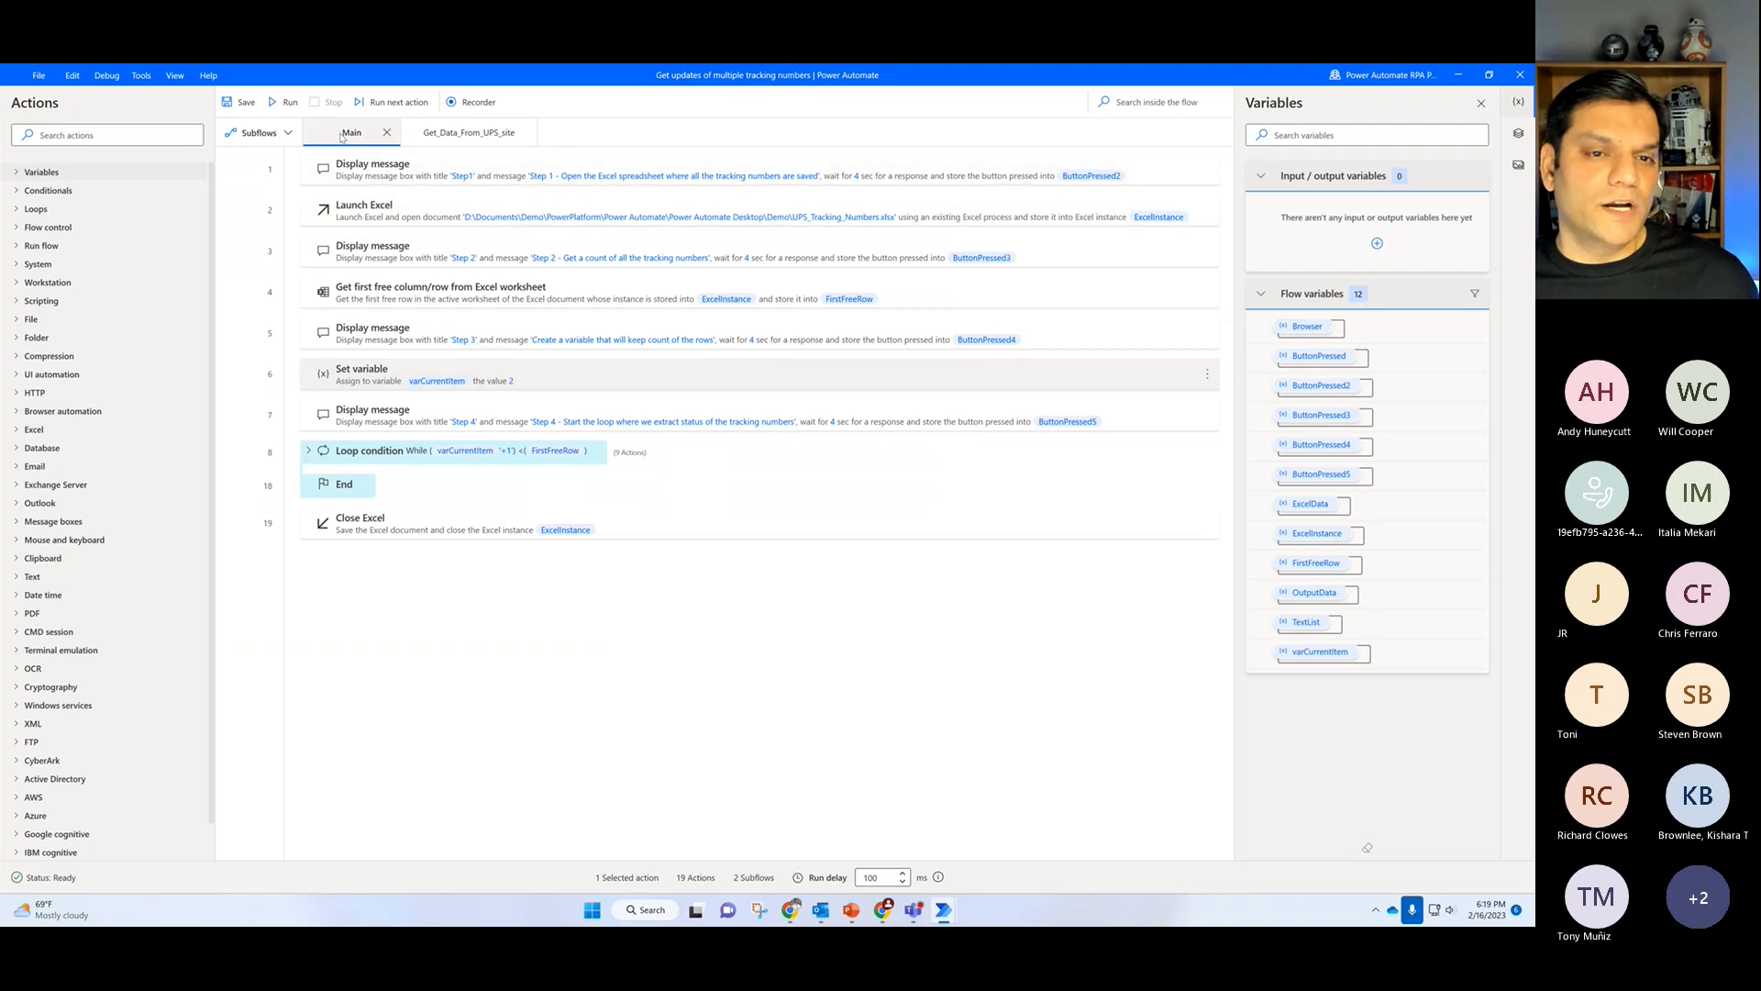
pyautogui.click(1091, 159)
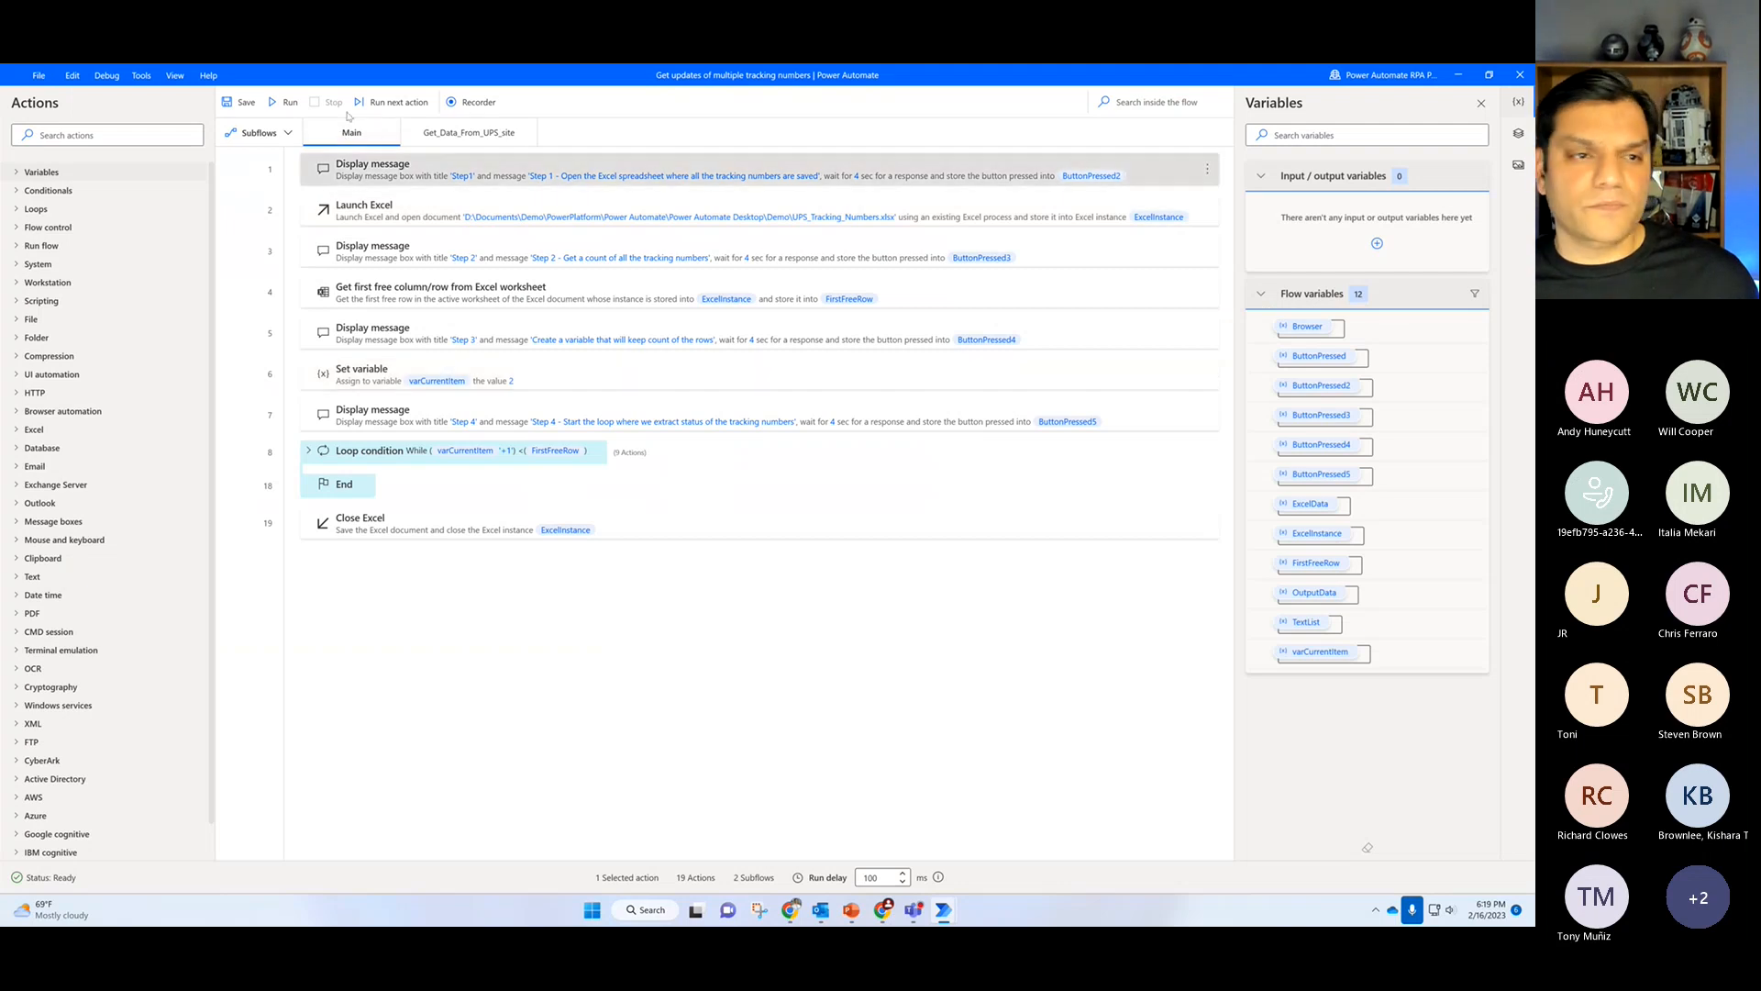
pyautogui.click(283, 106)
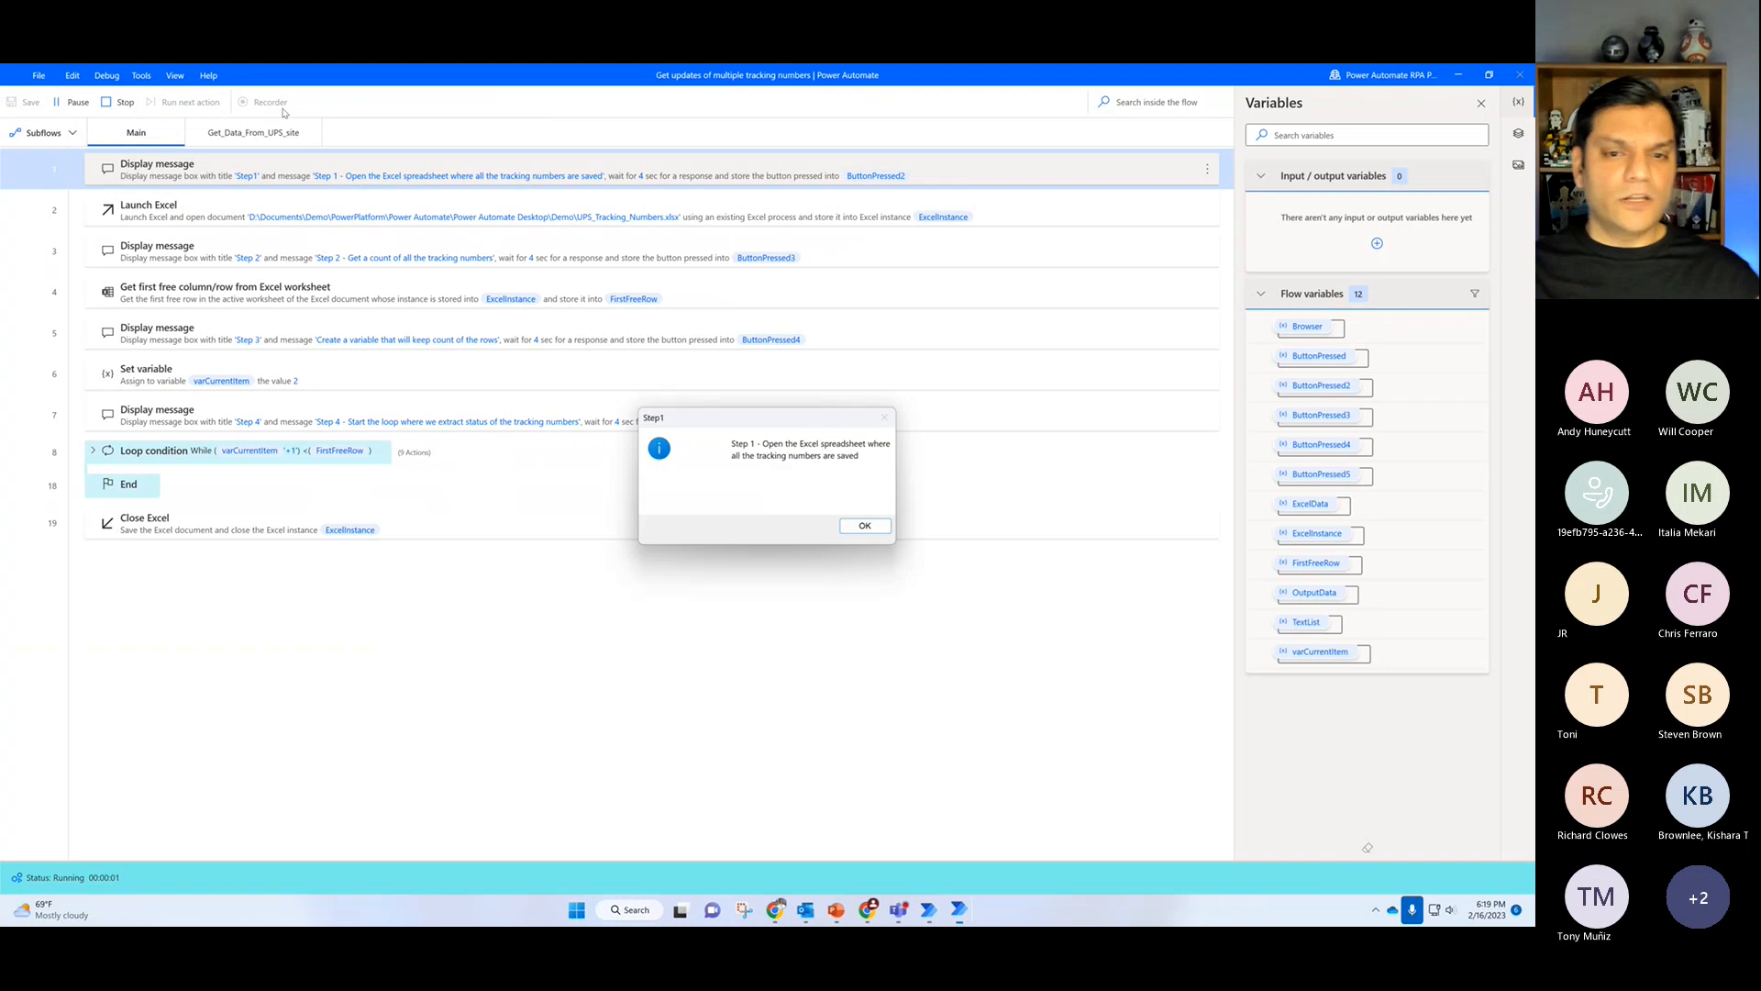
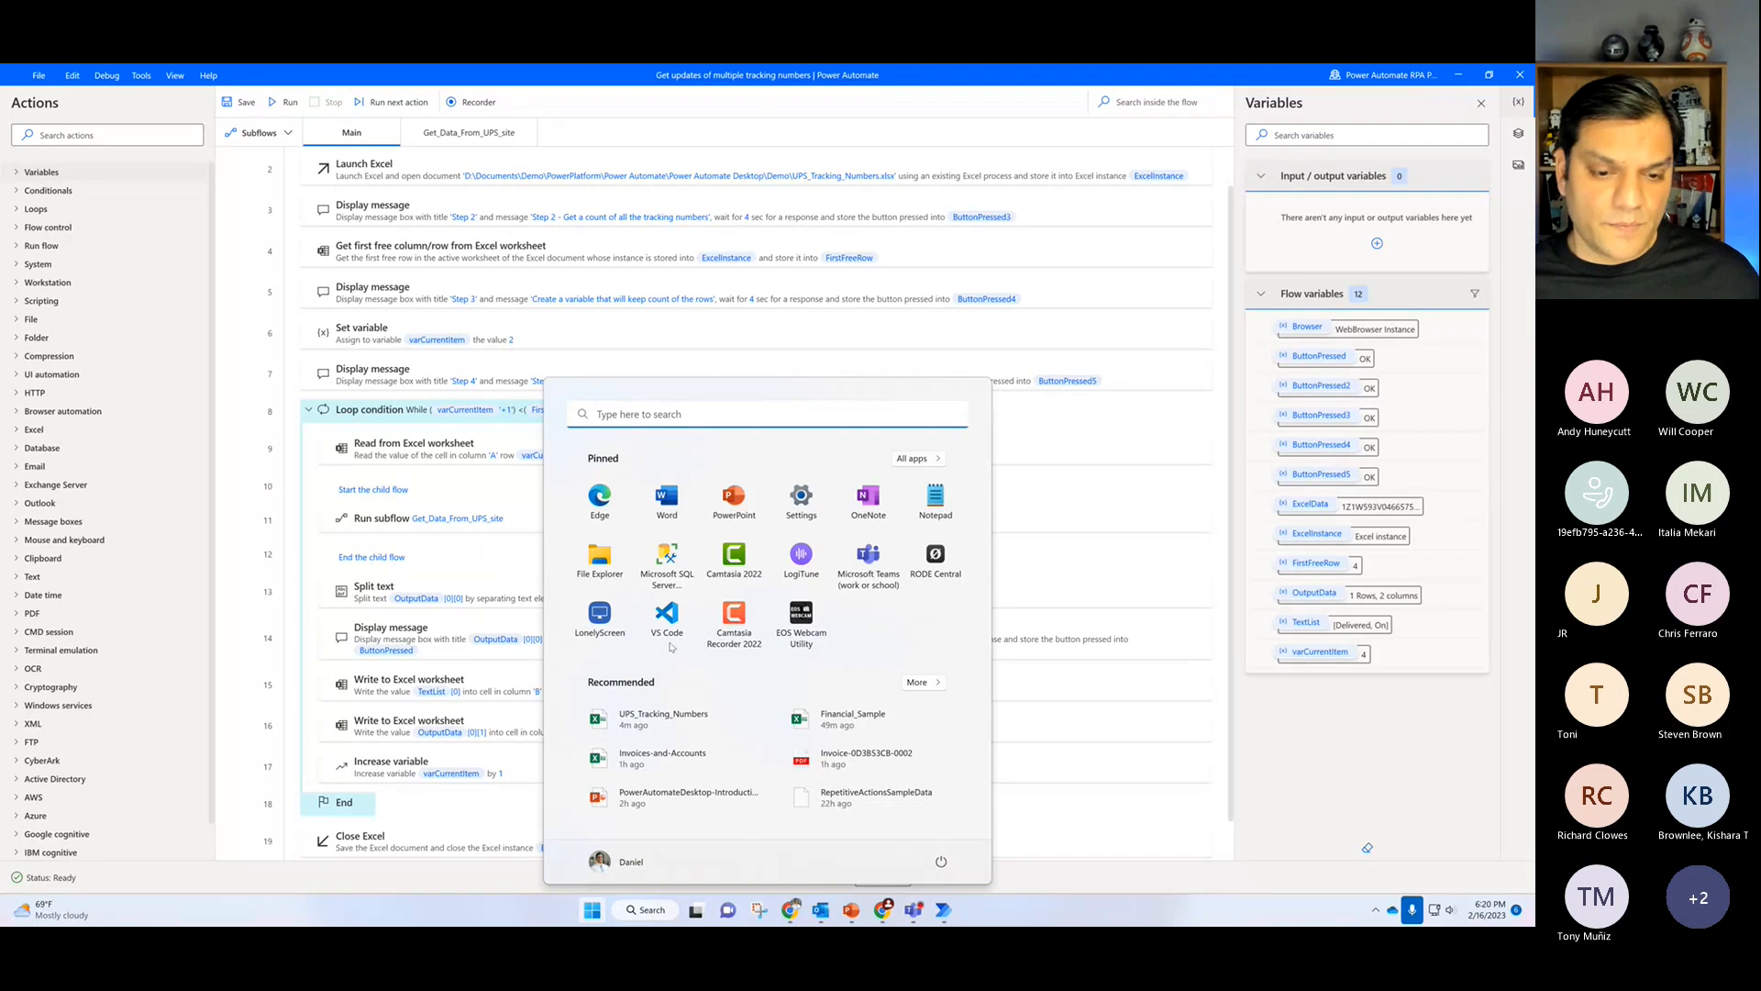
# Step: Check the UPS_Tracking_Numbers workbook in Excel with the Status and Date and time columns widened, and close it without saving
pyautogui.click(654, 719)
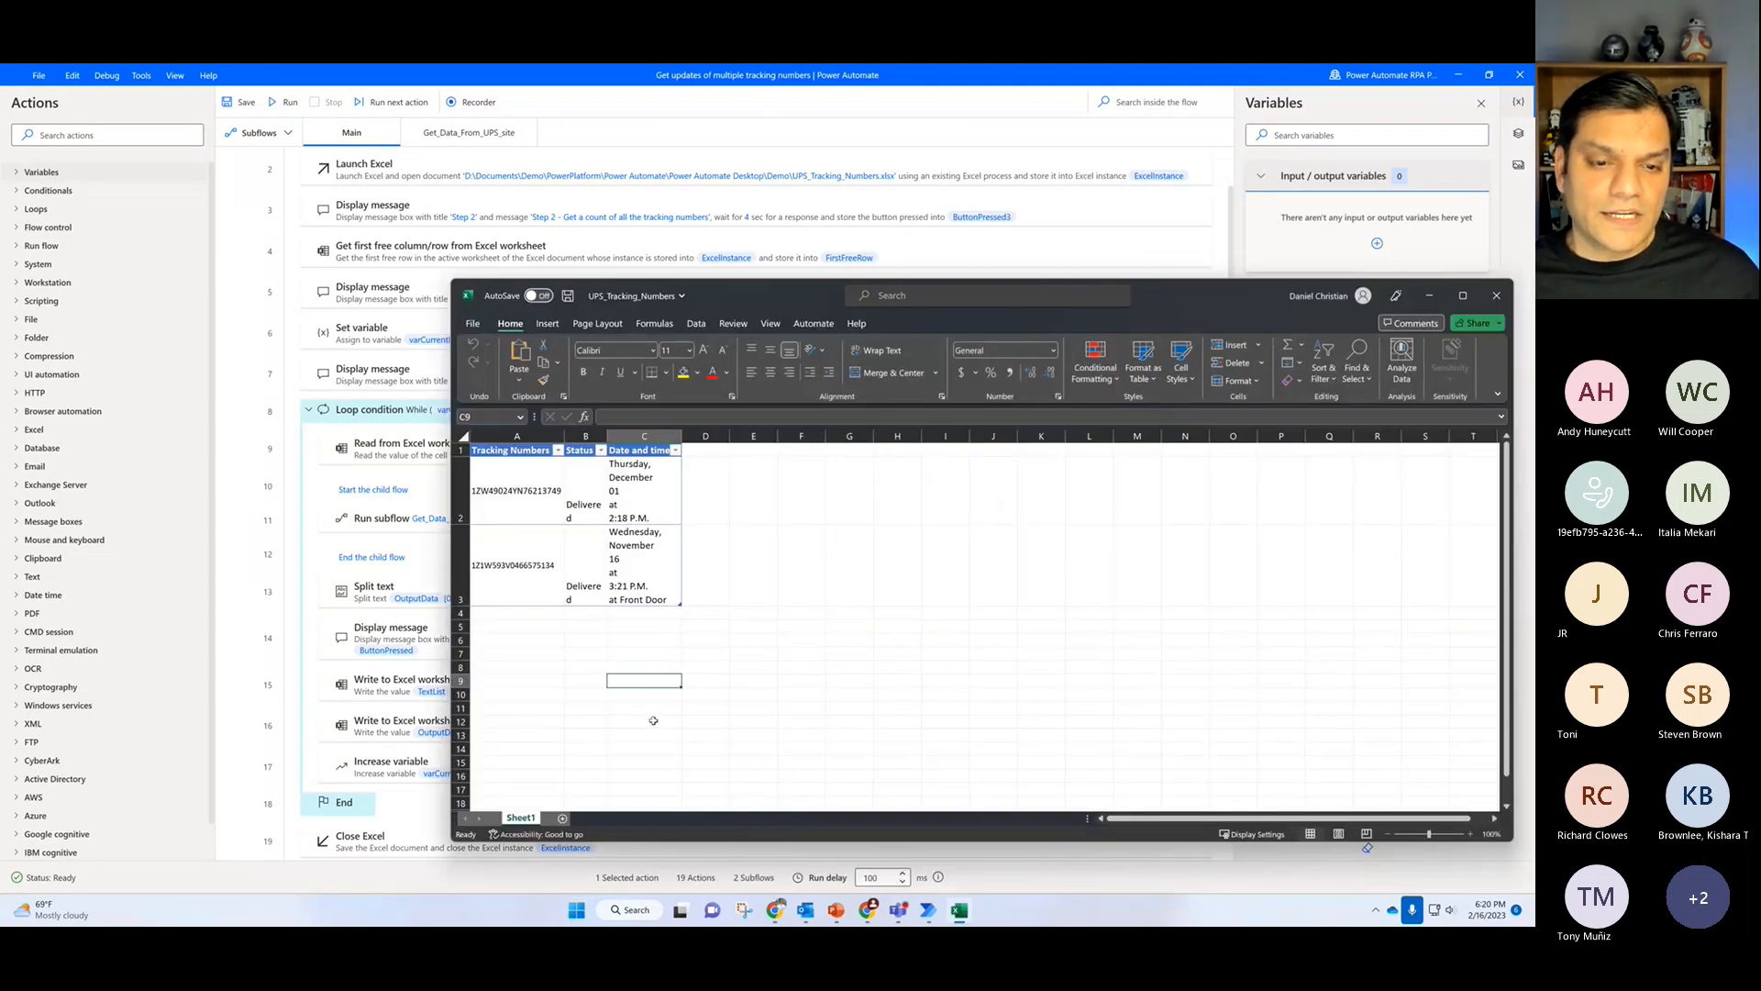
pyautogui.doubleClick(608, 436)
pyautogui.moveTo(726, 436); pyautogui.dragTo(816, 437)
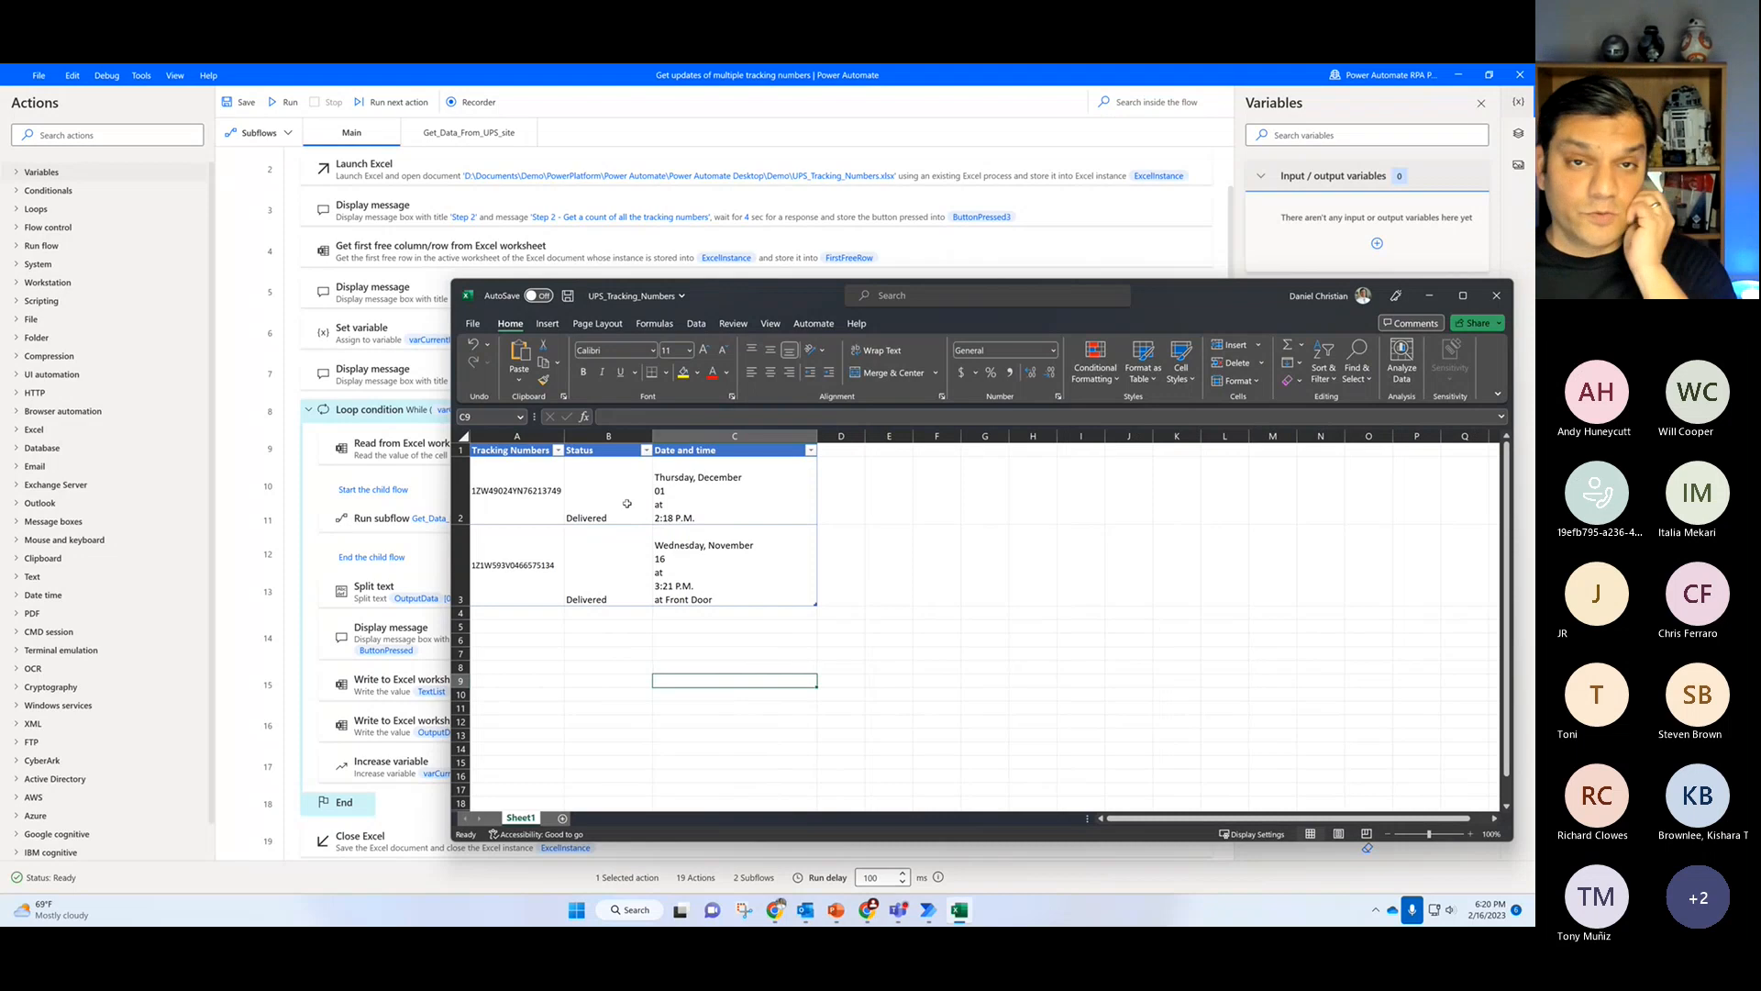
pyautogui.click(516, 505)
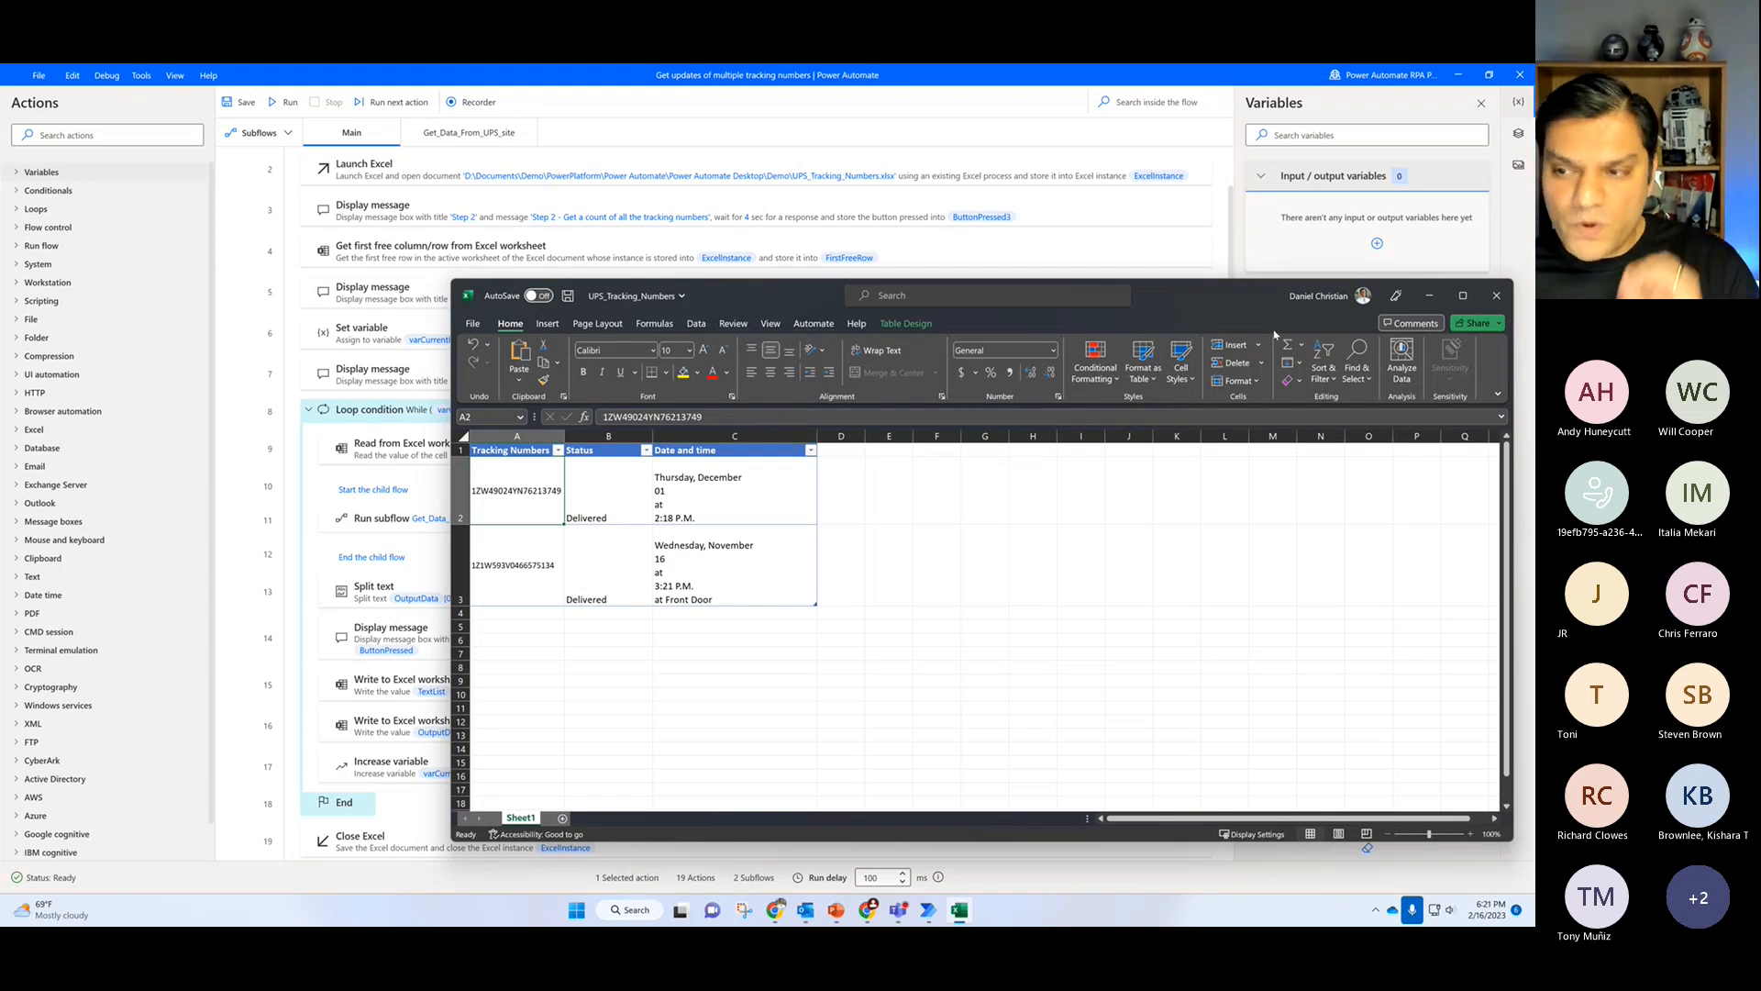
pyautogui.click(1496, 295)
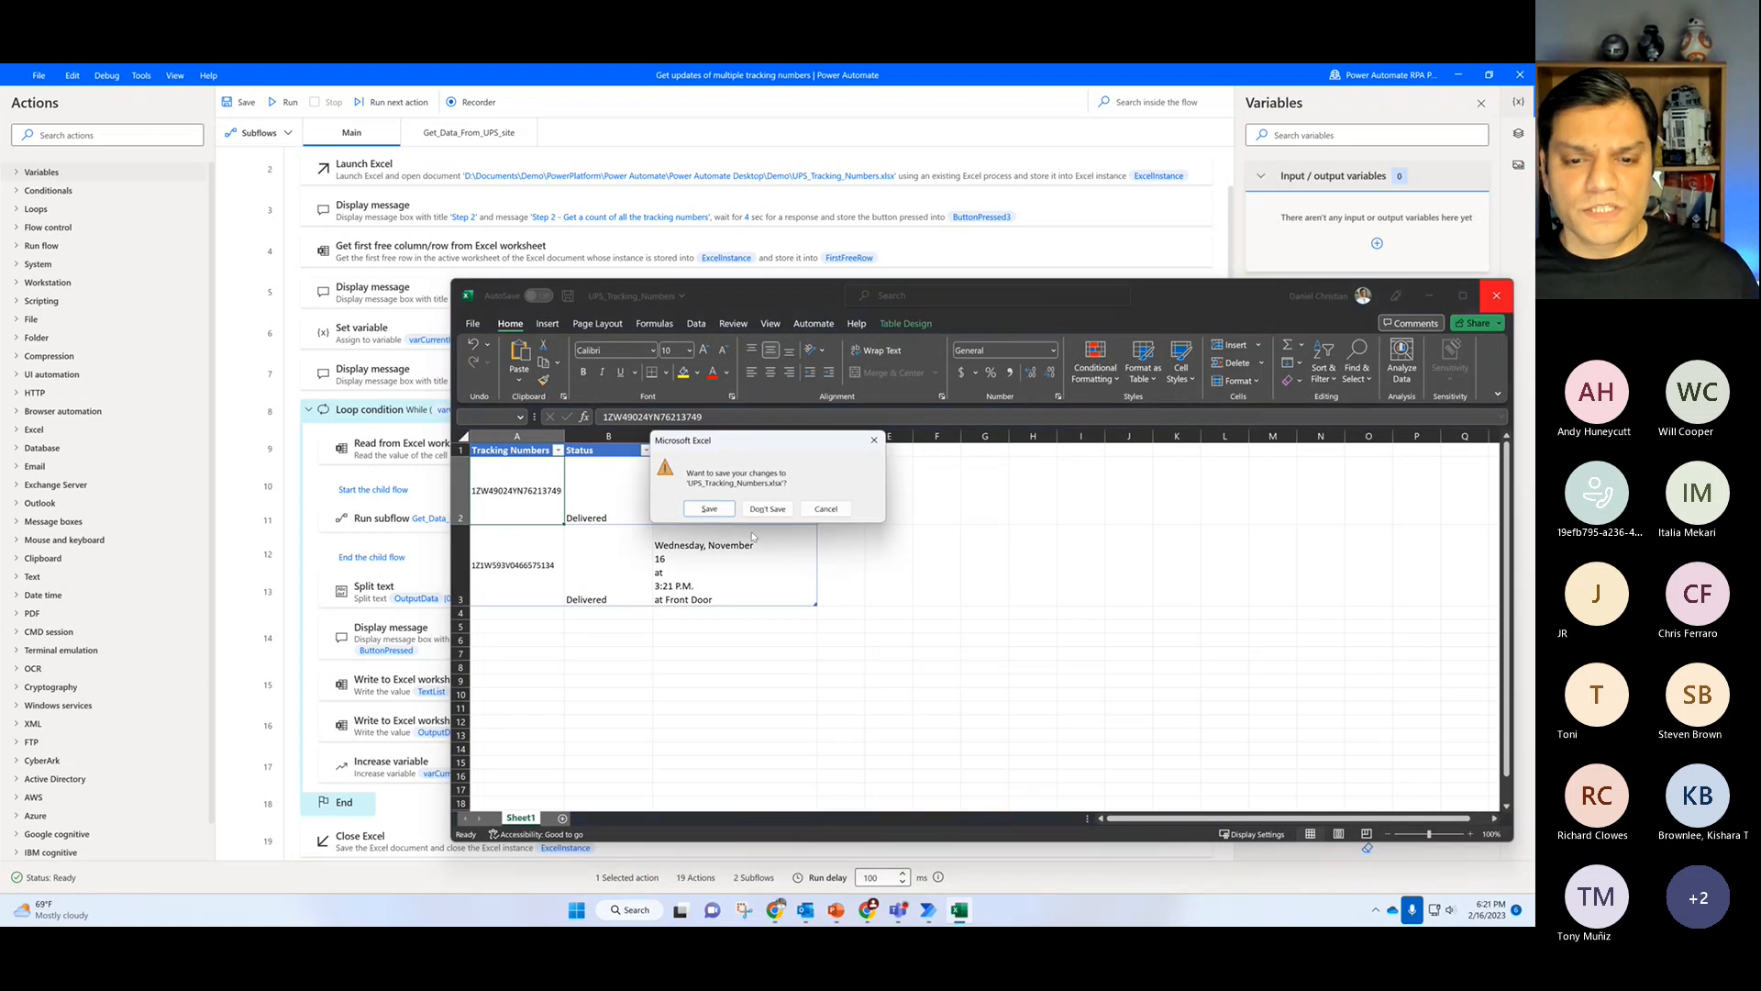
pyautogui.click(762, 510)
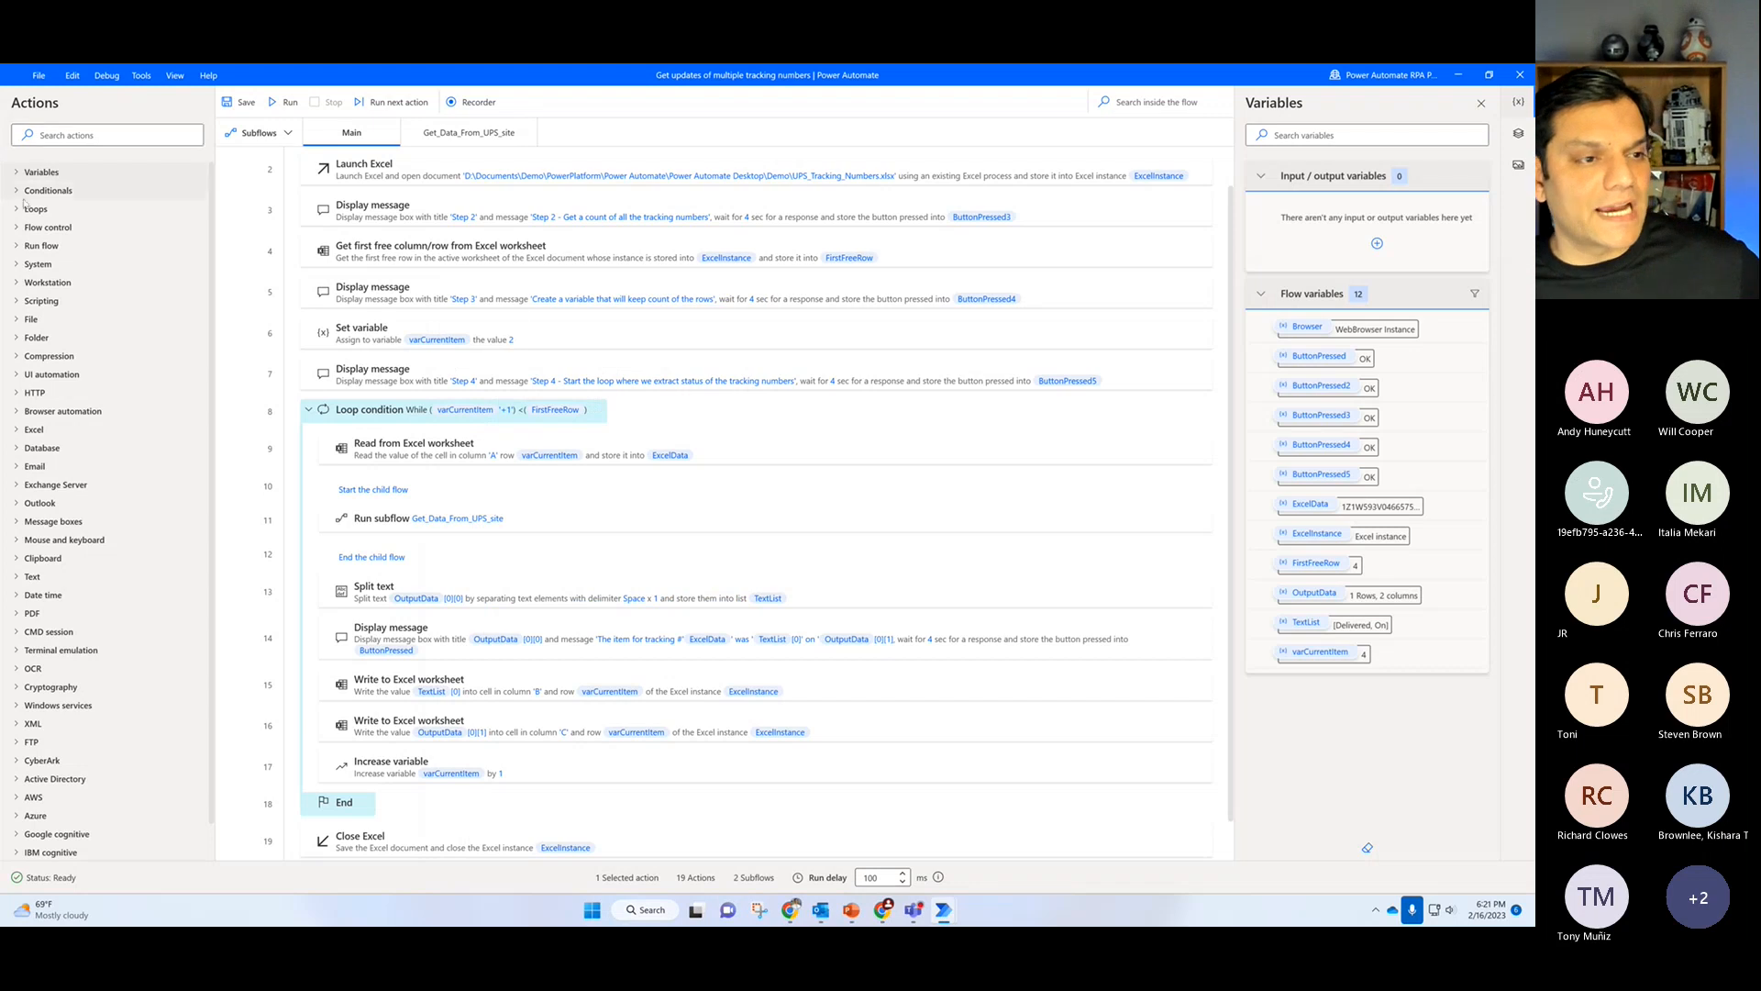
# Step: Start a recording with the flow designer's recorder and capture a click on the Chrome desktop shortcut
pyautogui.click(477, 102)
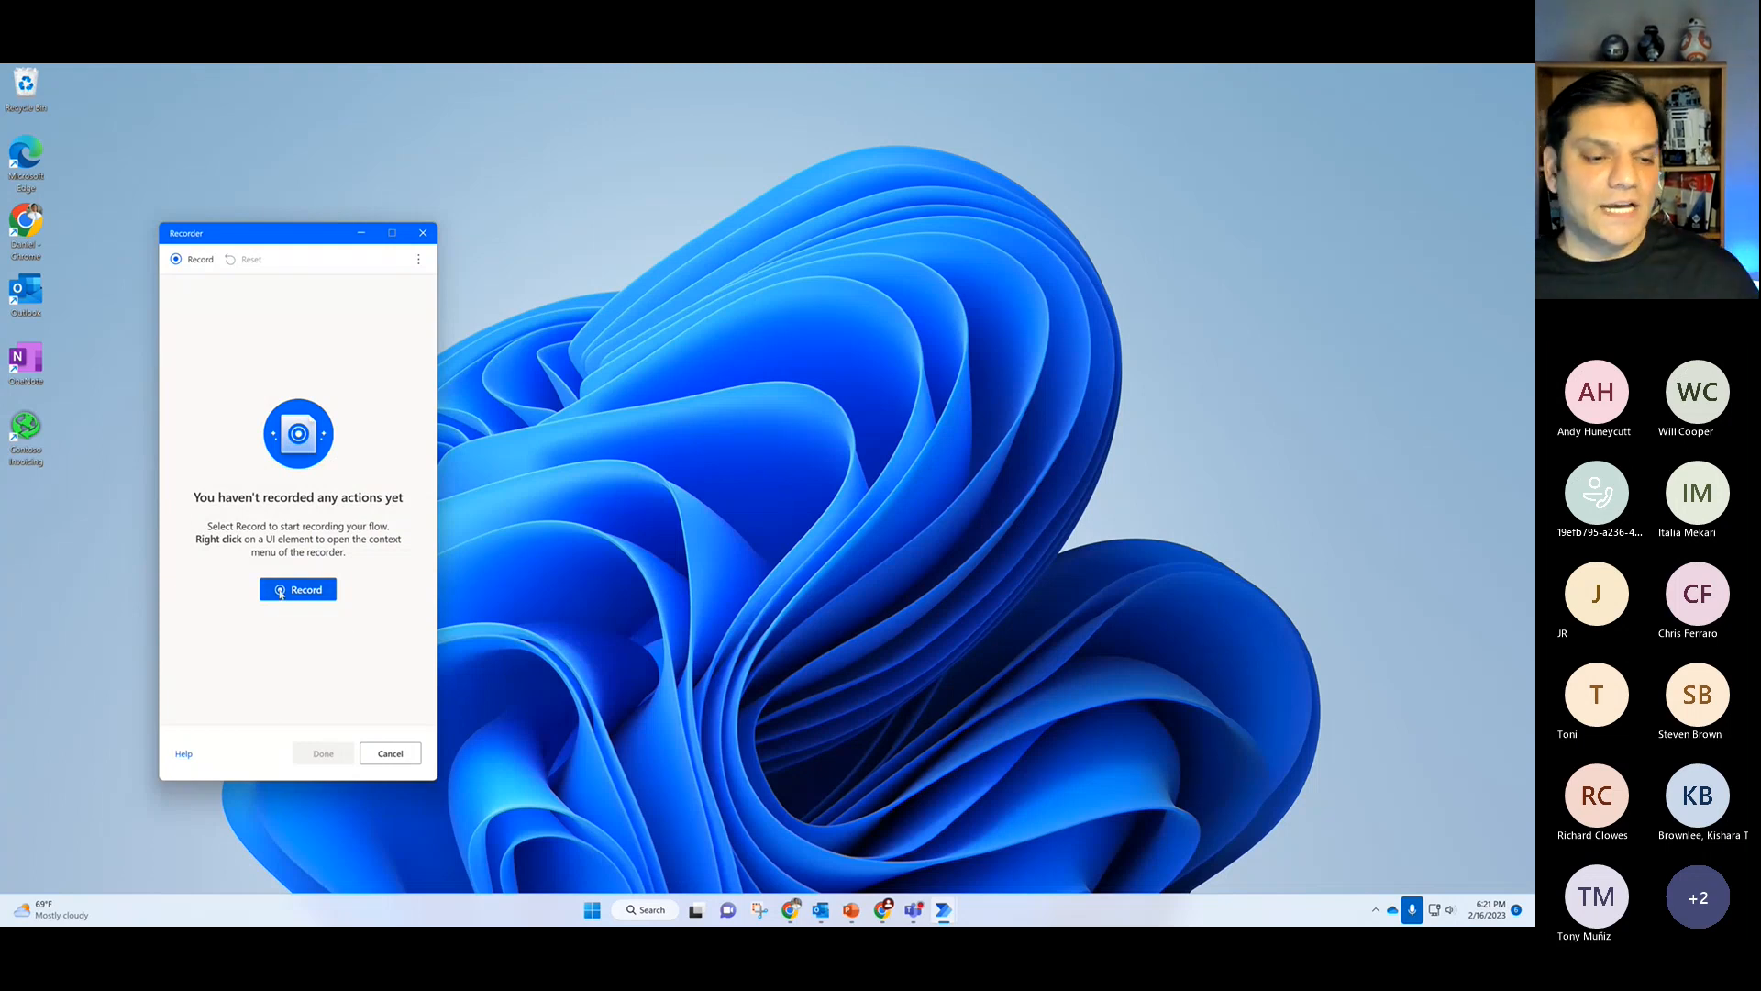
pyautogui.click(281, 592)
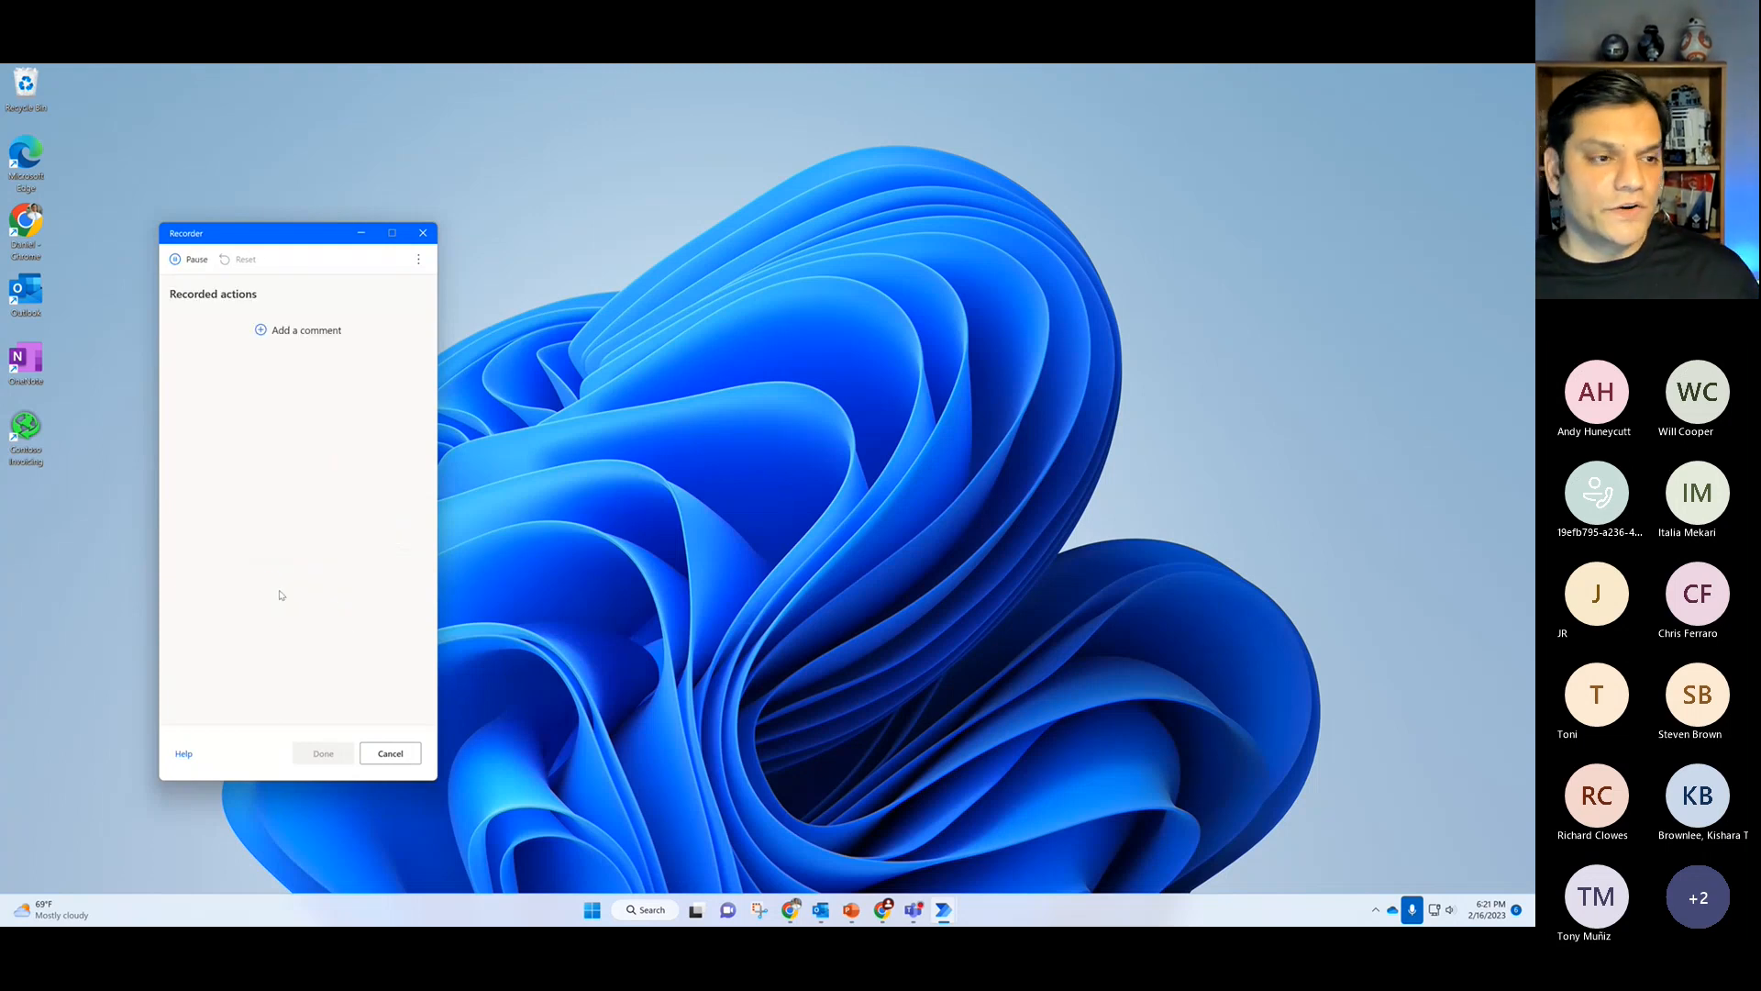
pyautogui.click(26, 220)
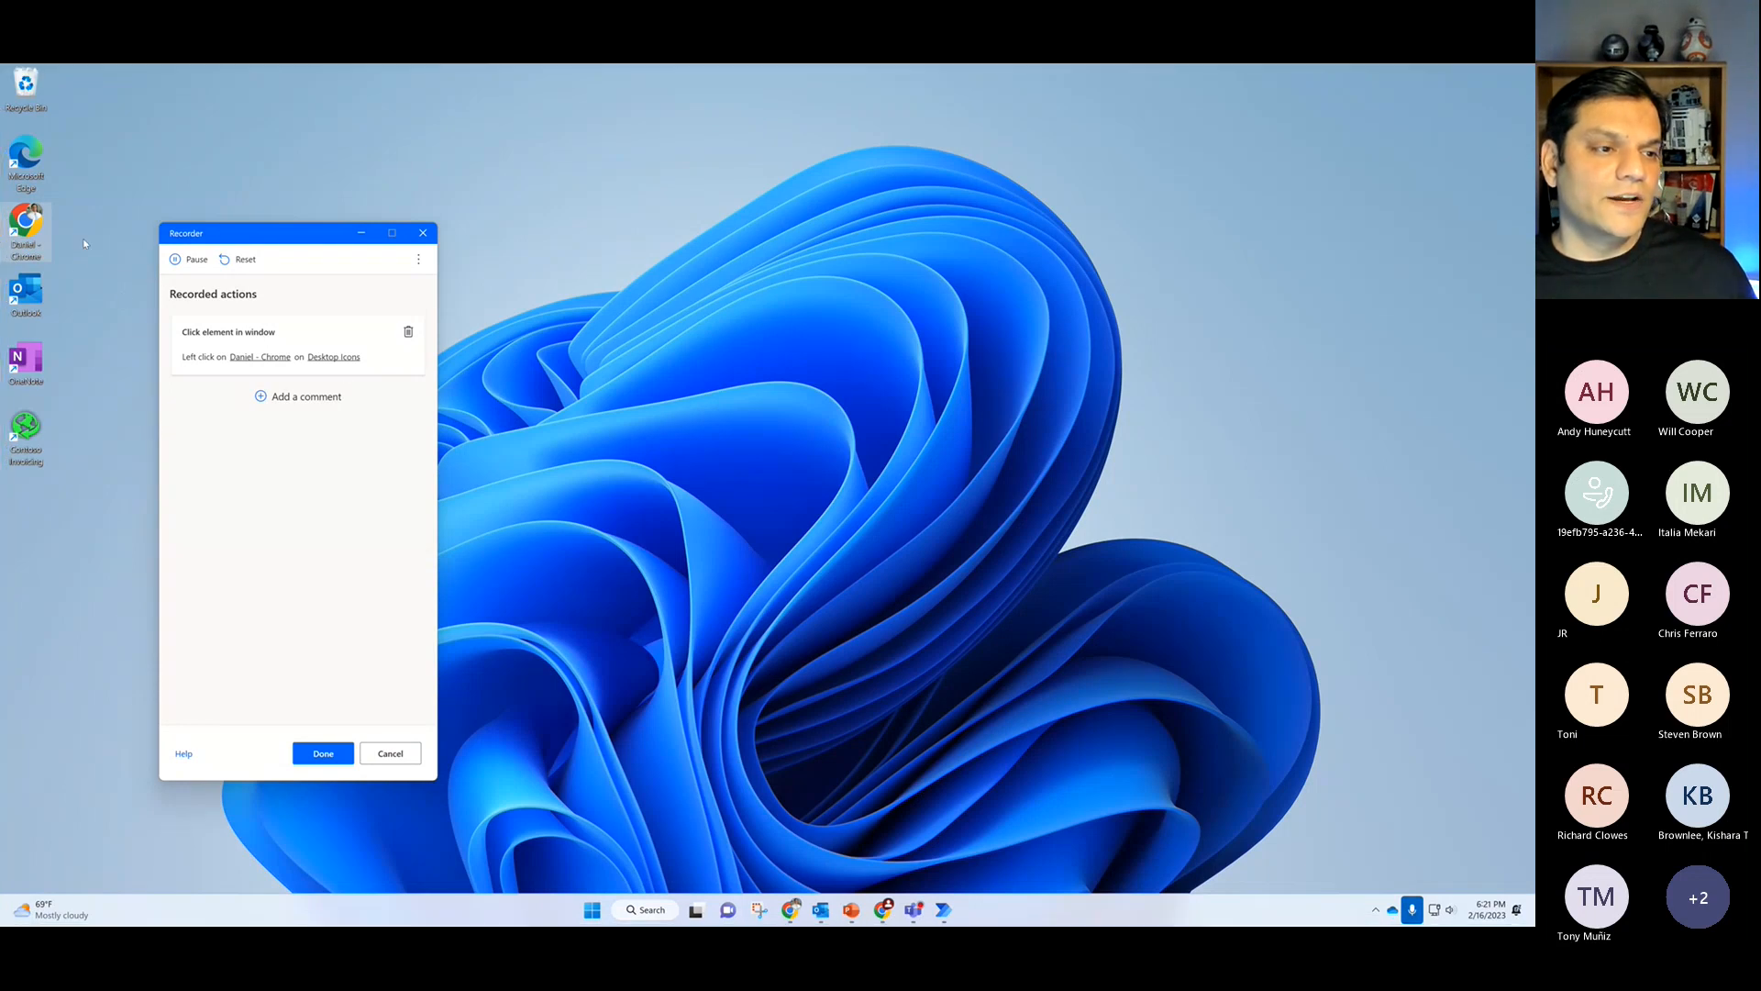
# Step: Reset the recorder to discard the recorded action, and close the recorder
pyautogui.click(393, 750)
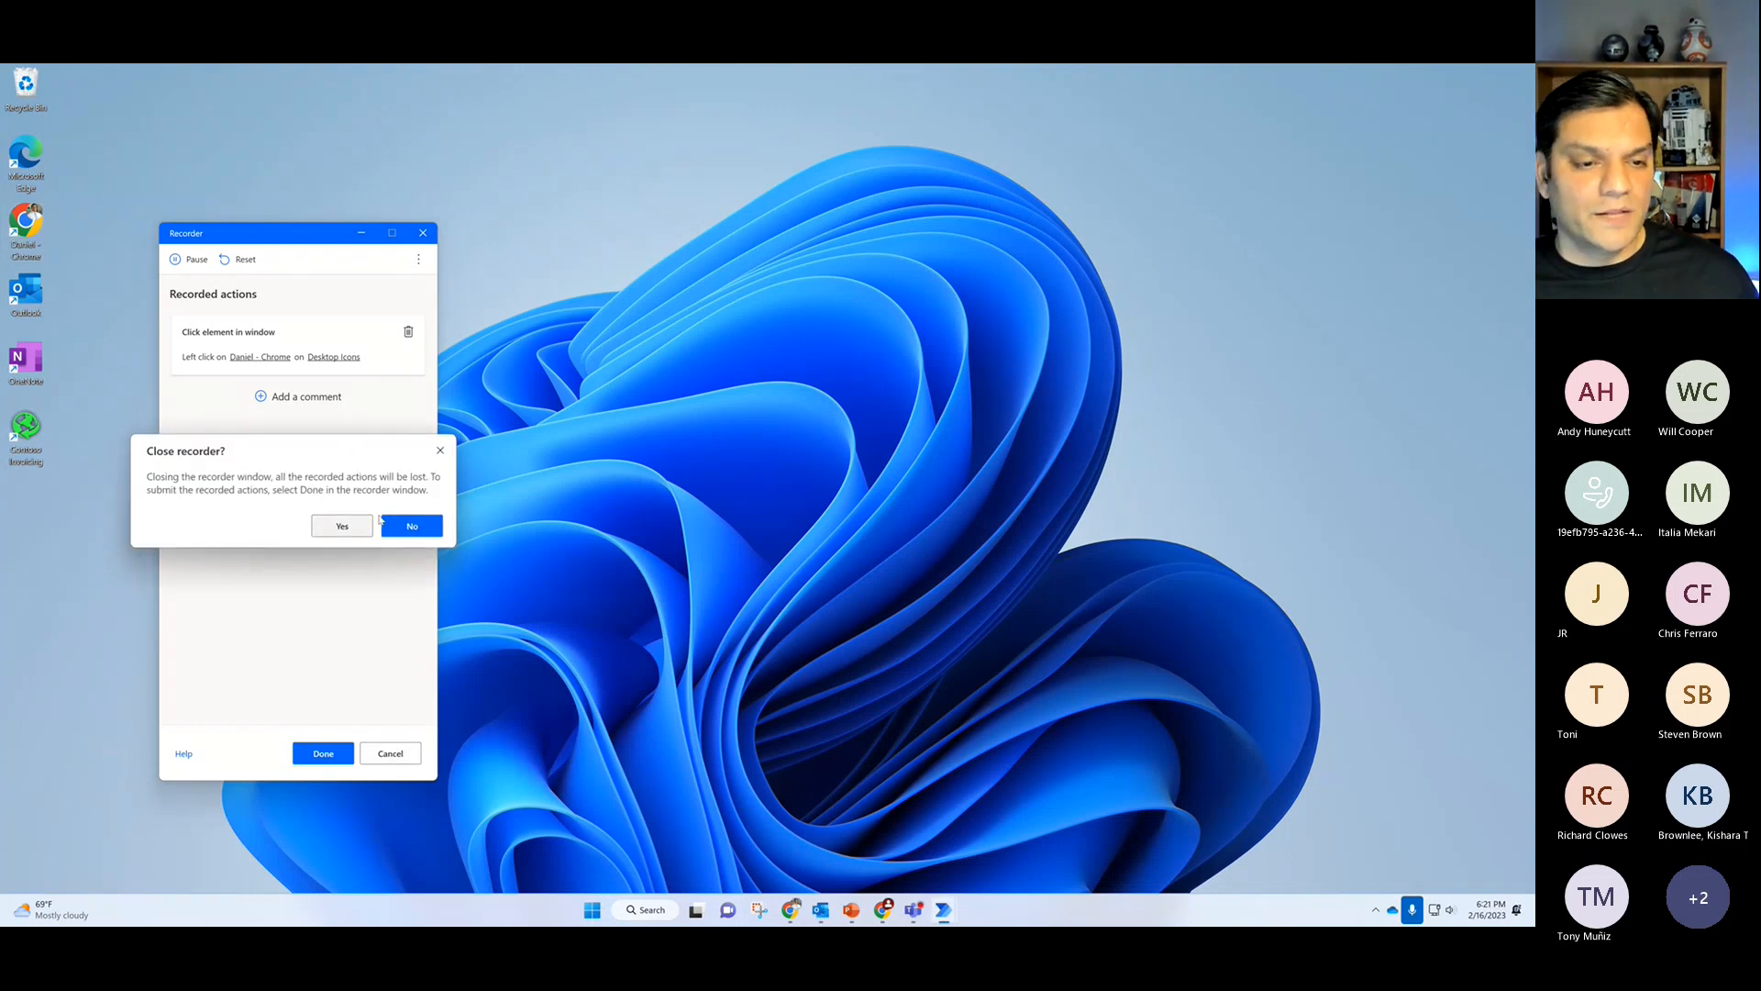
pyautogui.click(384, 526)
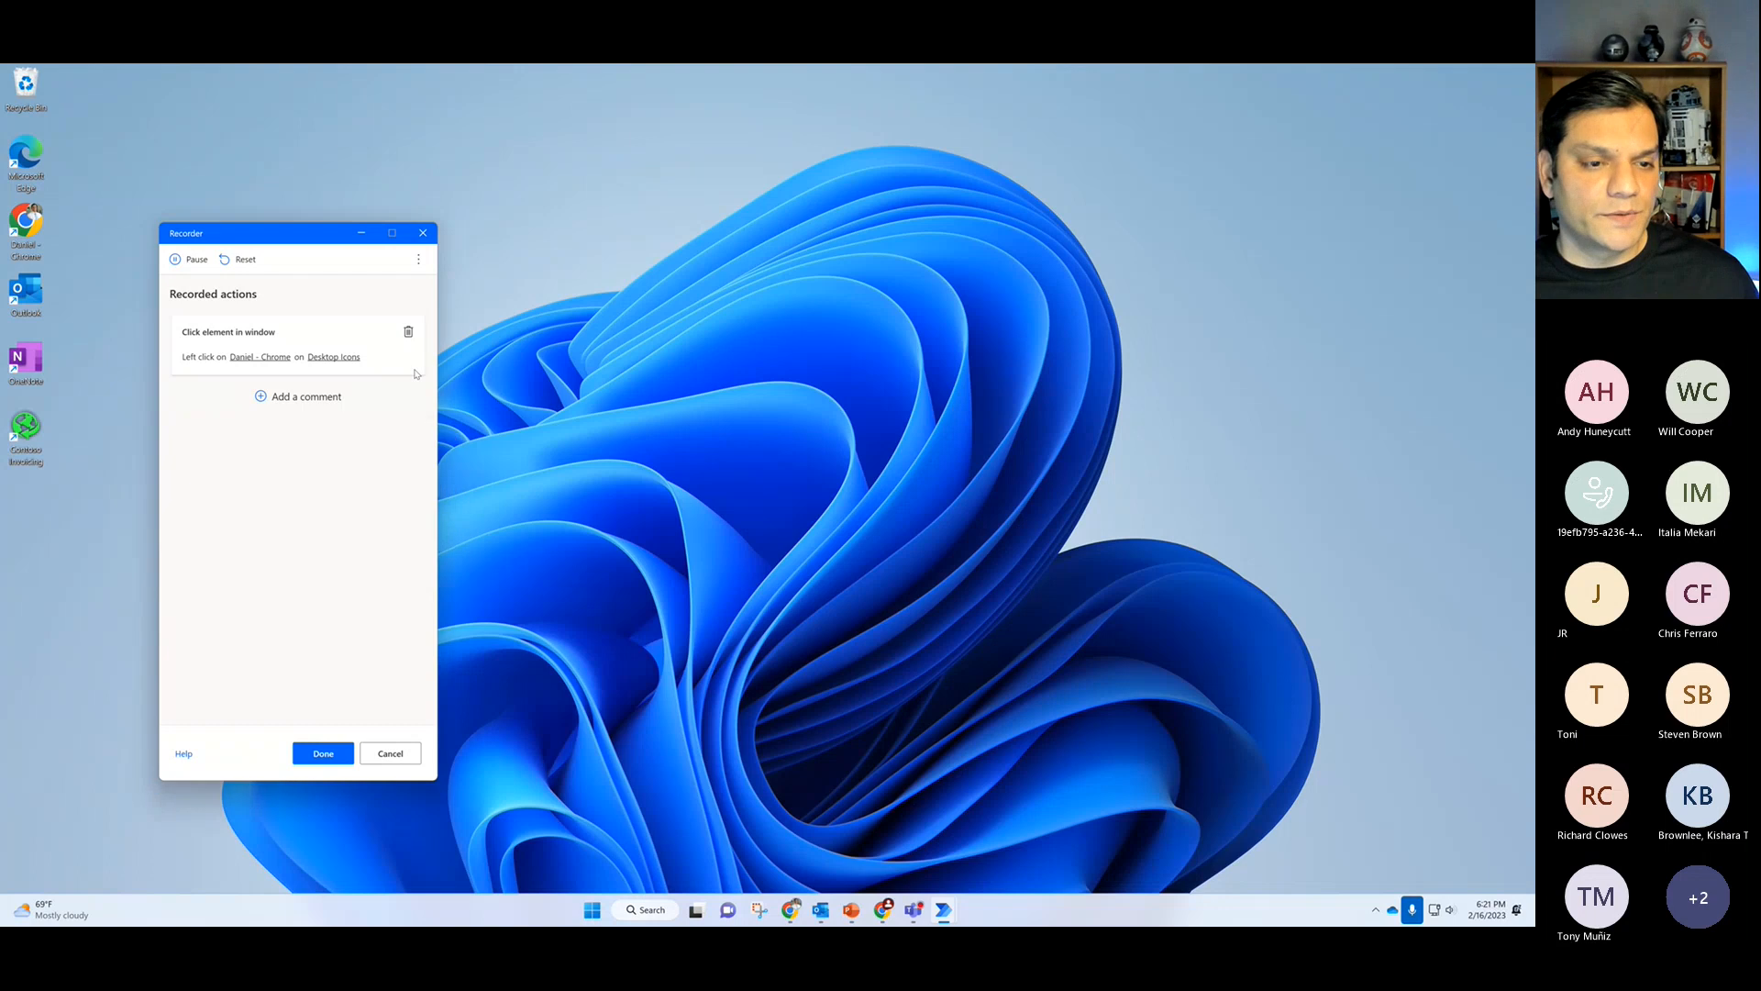
pyautogui.click(242, 260)
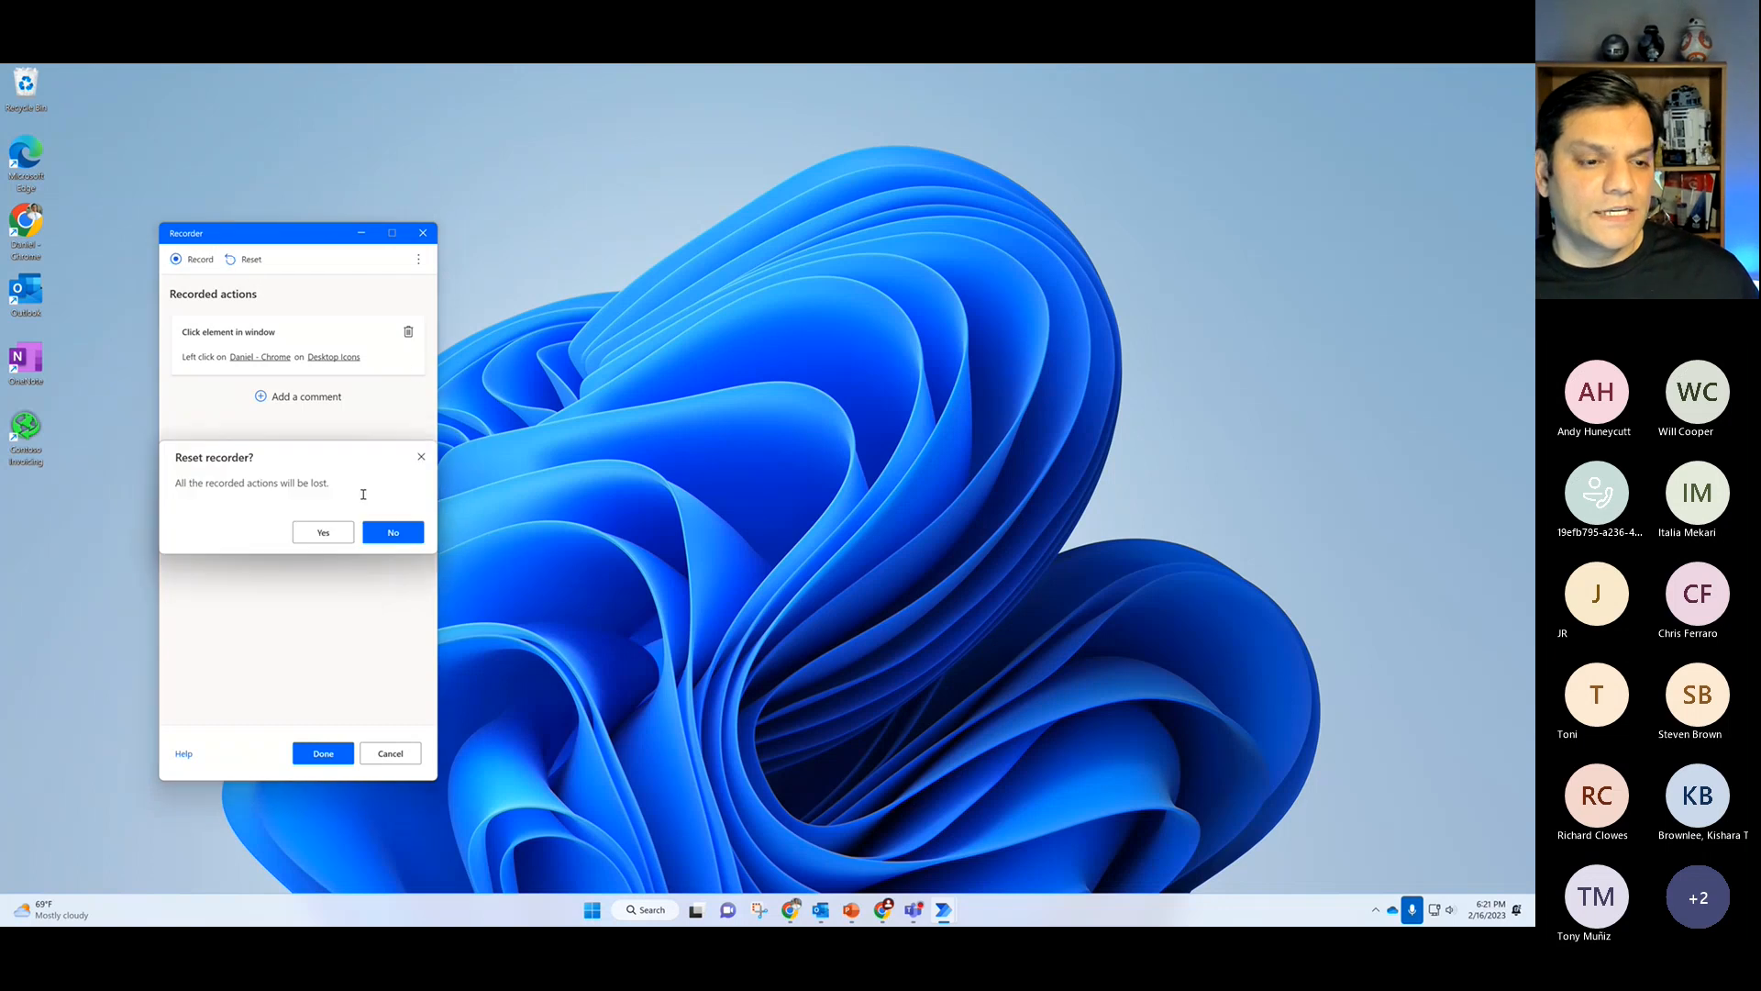
pyautogui.click(323, 532)
pyautogui.click(422, 234)
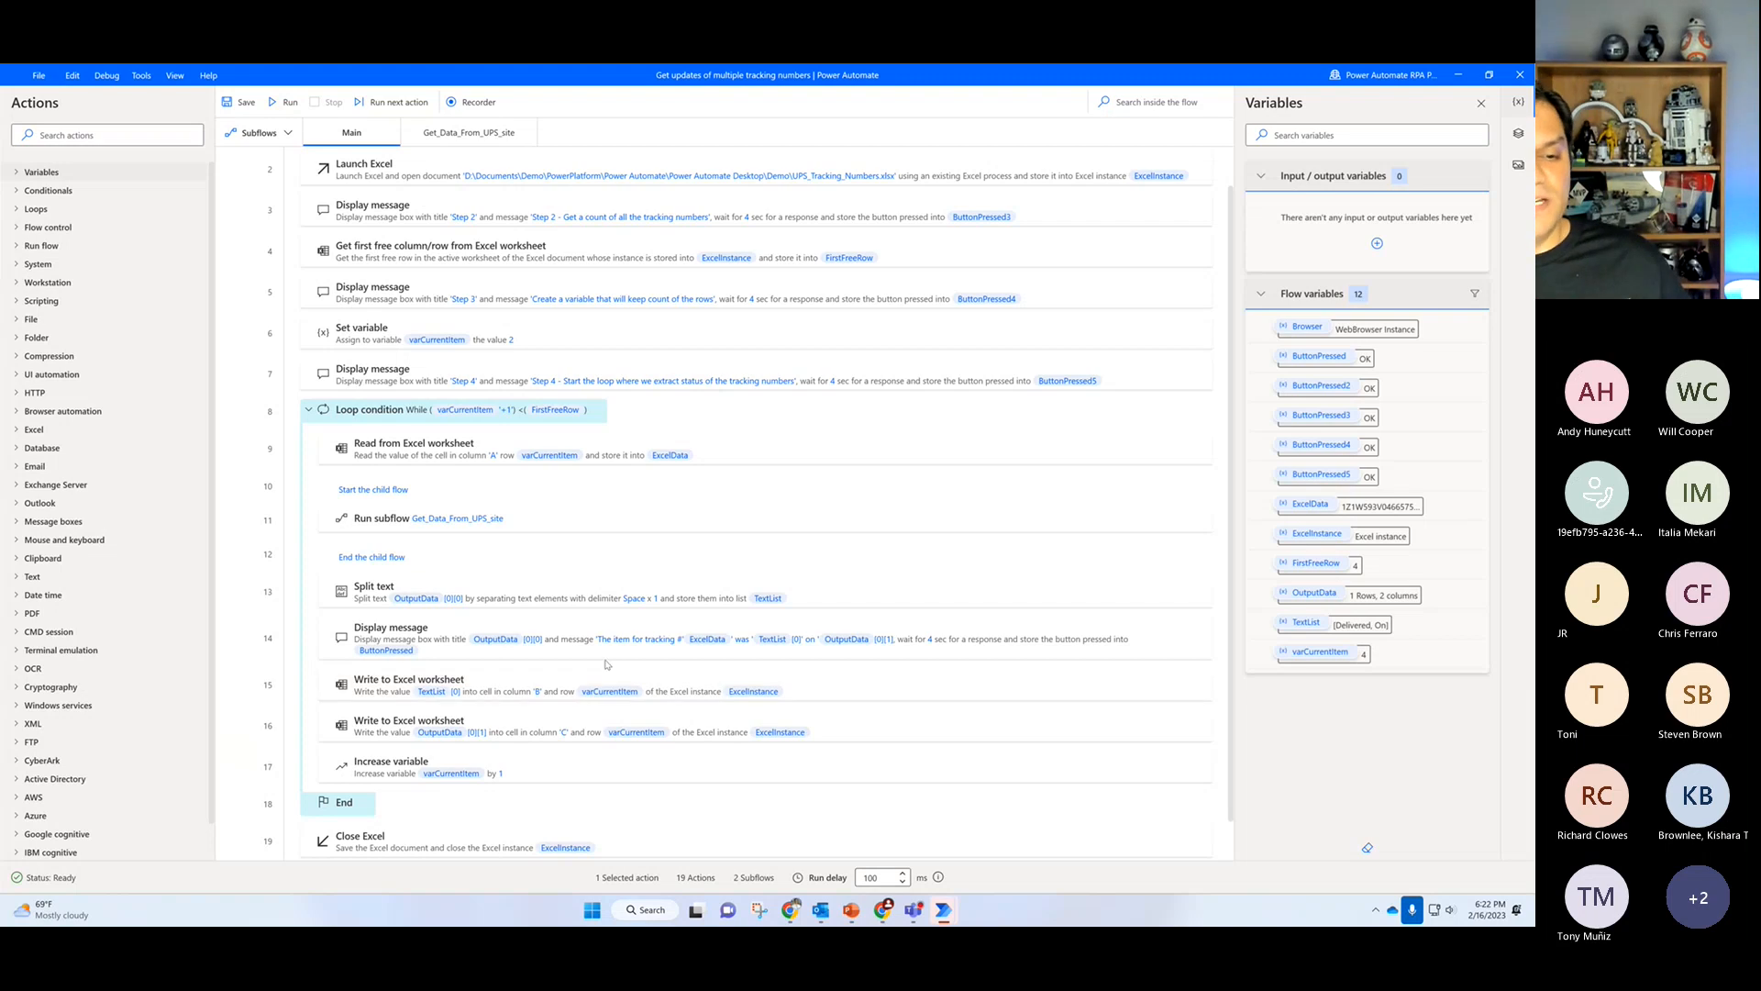
# Step: Review the Split text action's parameters without changing them, and collapse the Loop condition block
pyautogui.doubleClick(505, 594)
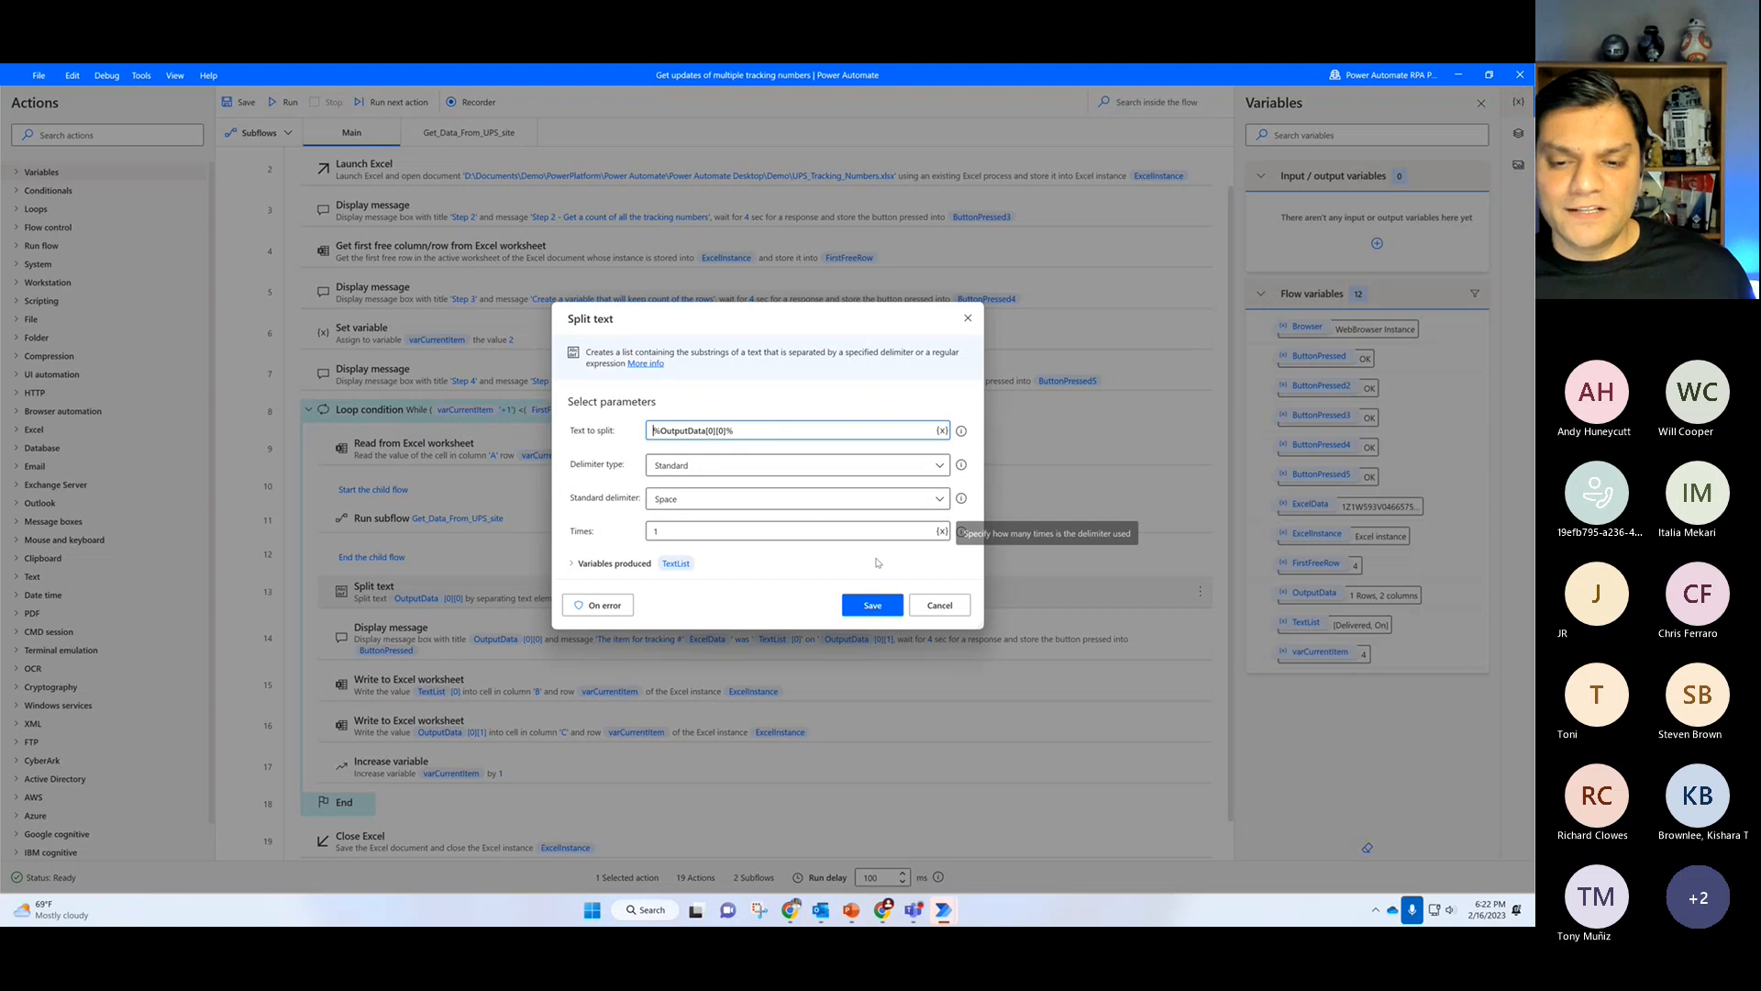
pyautogui.click(928, 603)
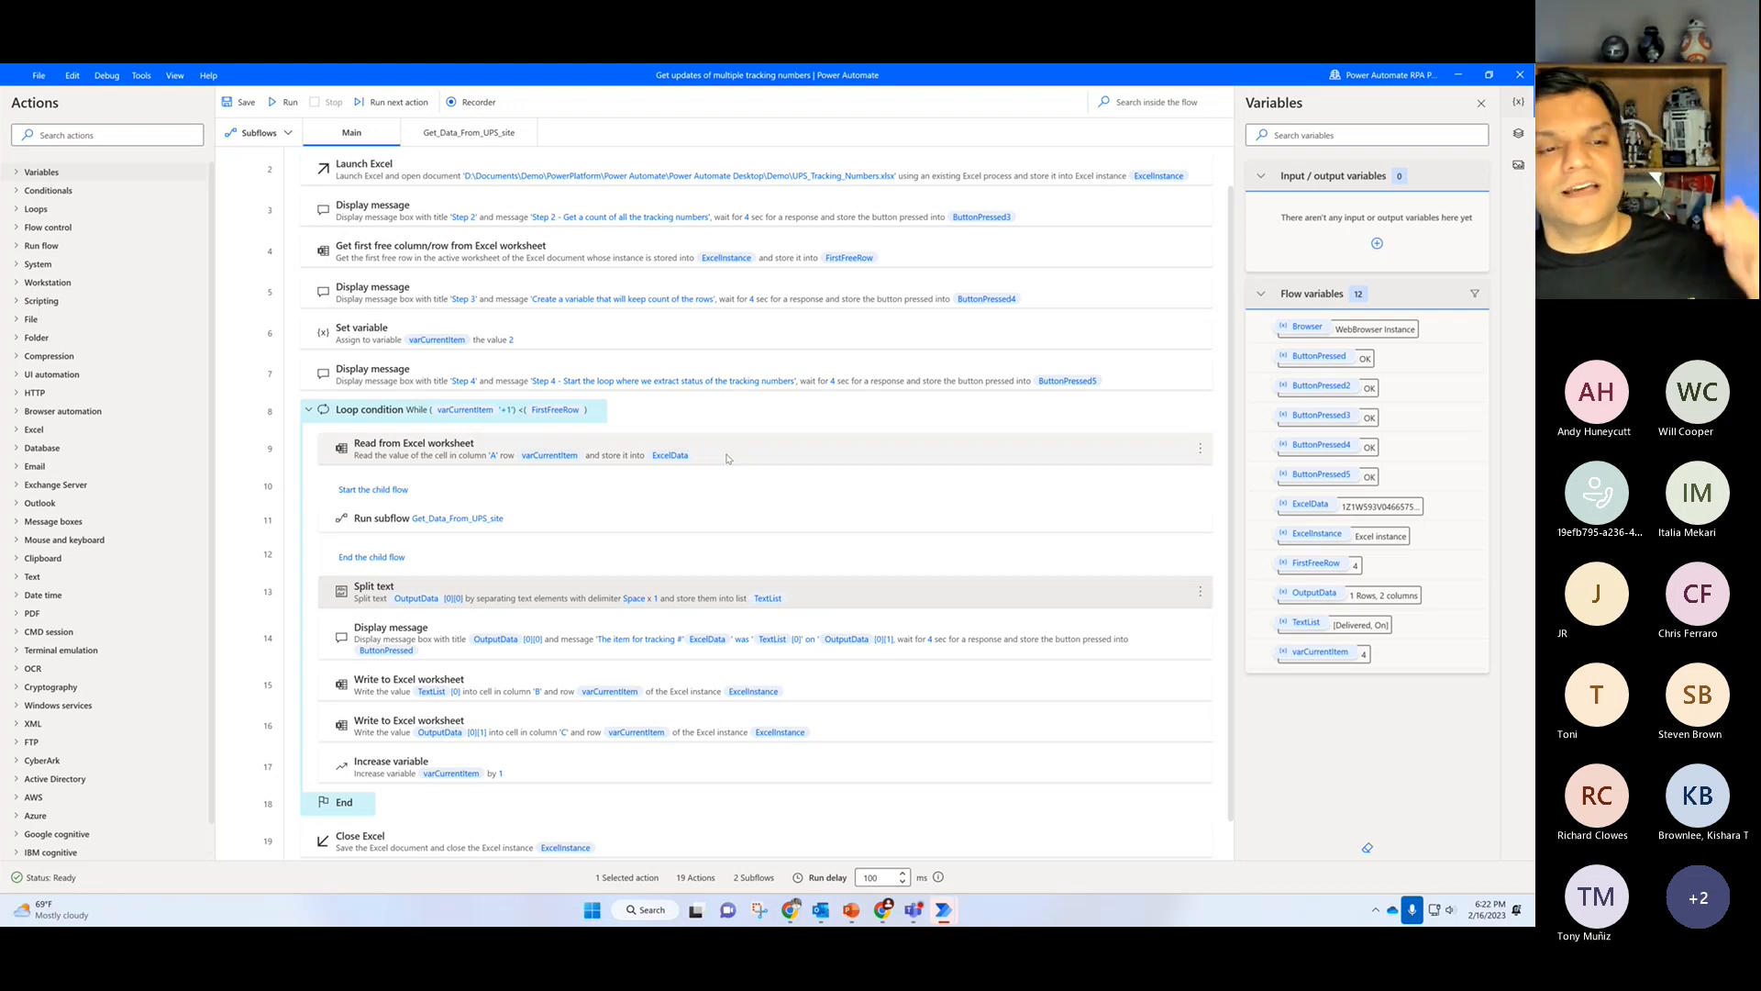
pyautogui.click(308, 411)
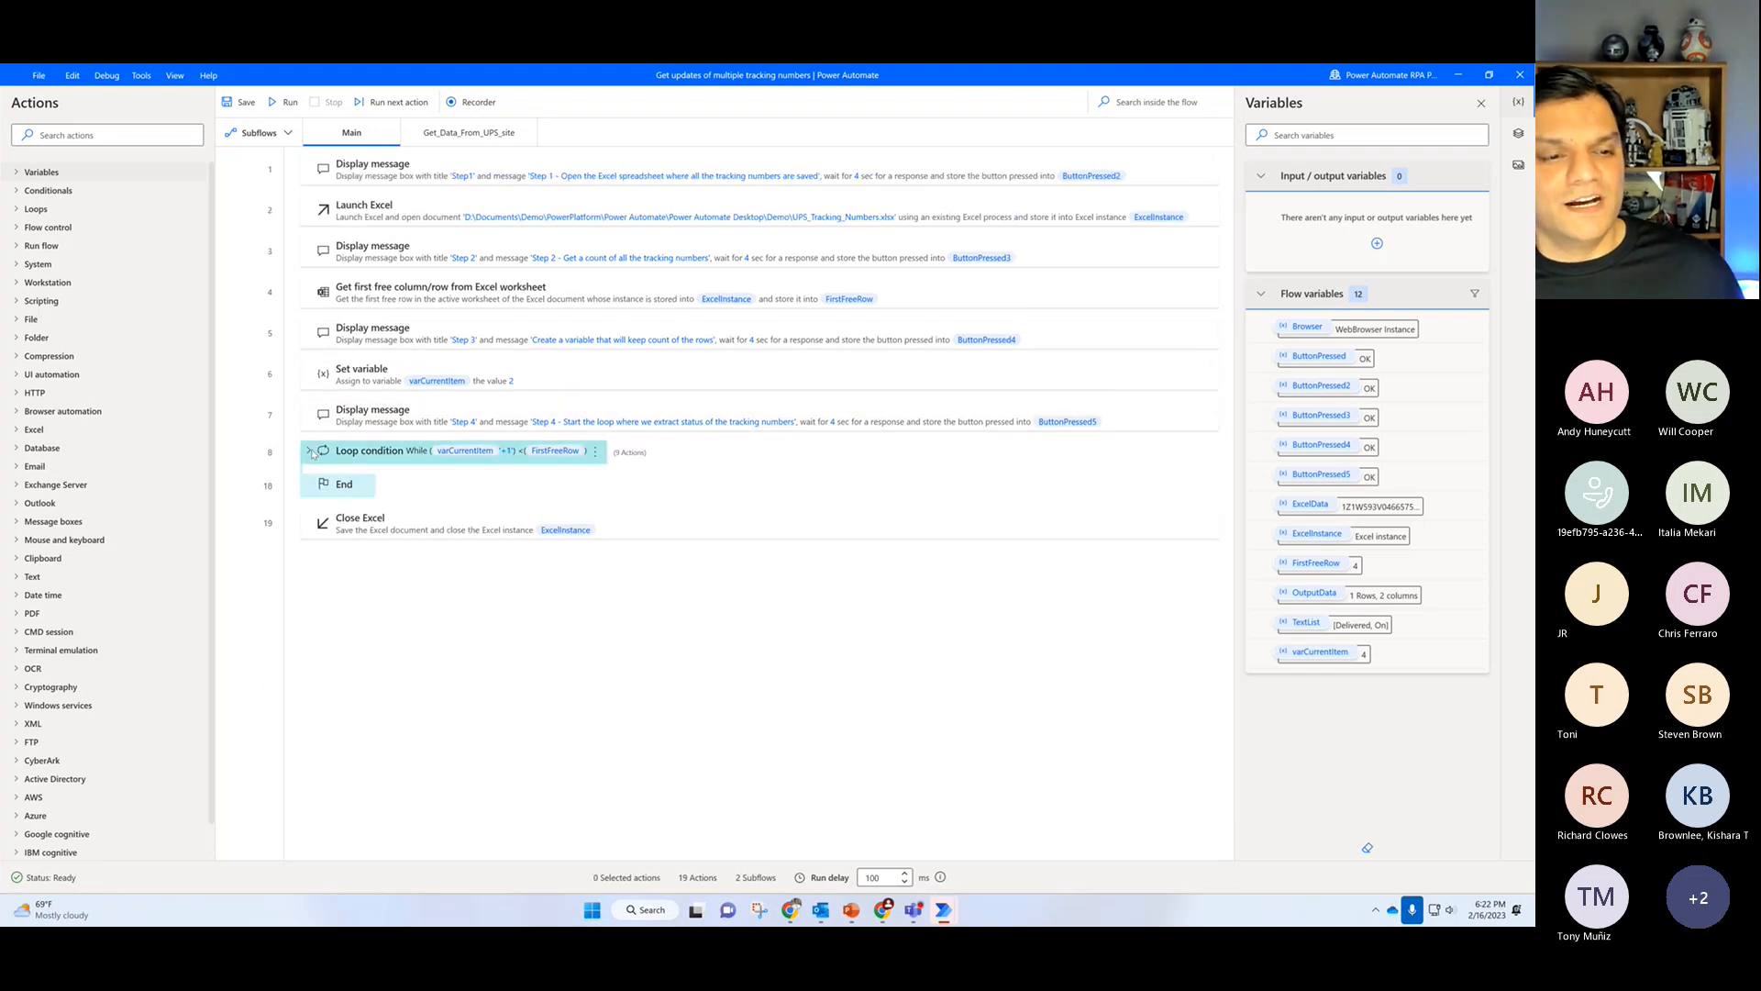
# Step: View the contents of the OutputData flow variable and close its value window
pyautogui.click(590, 407)
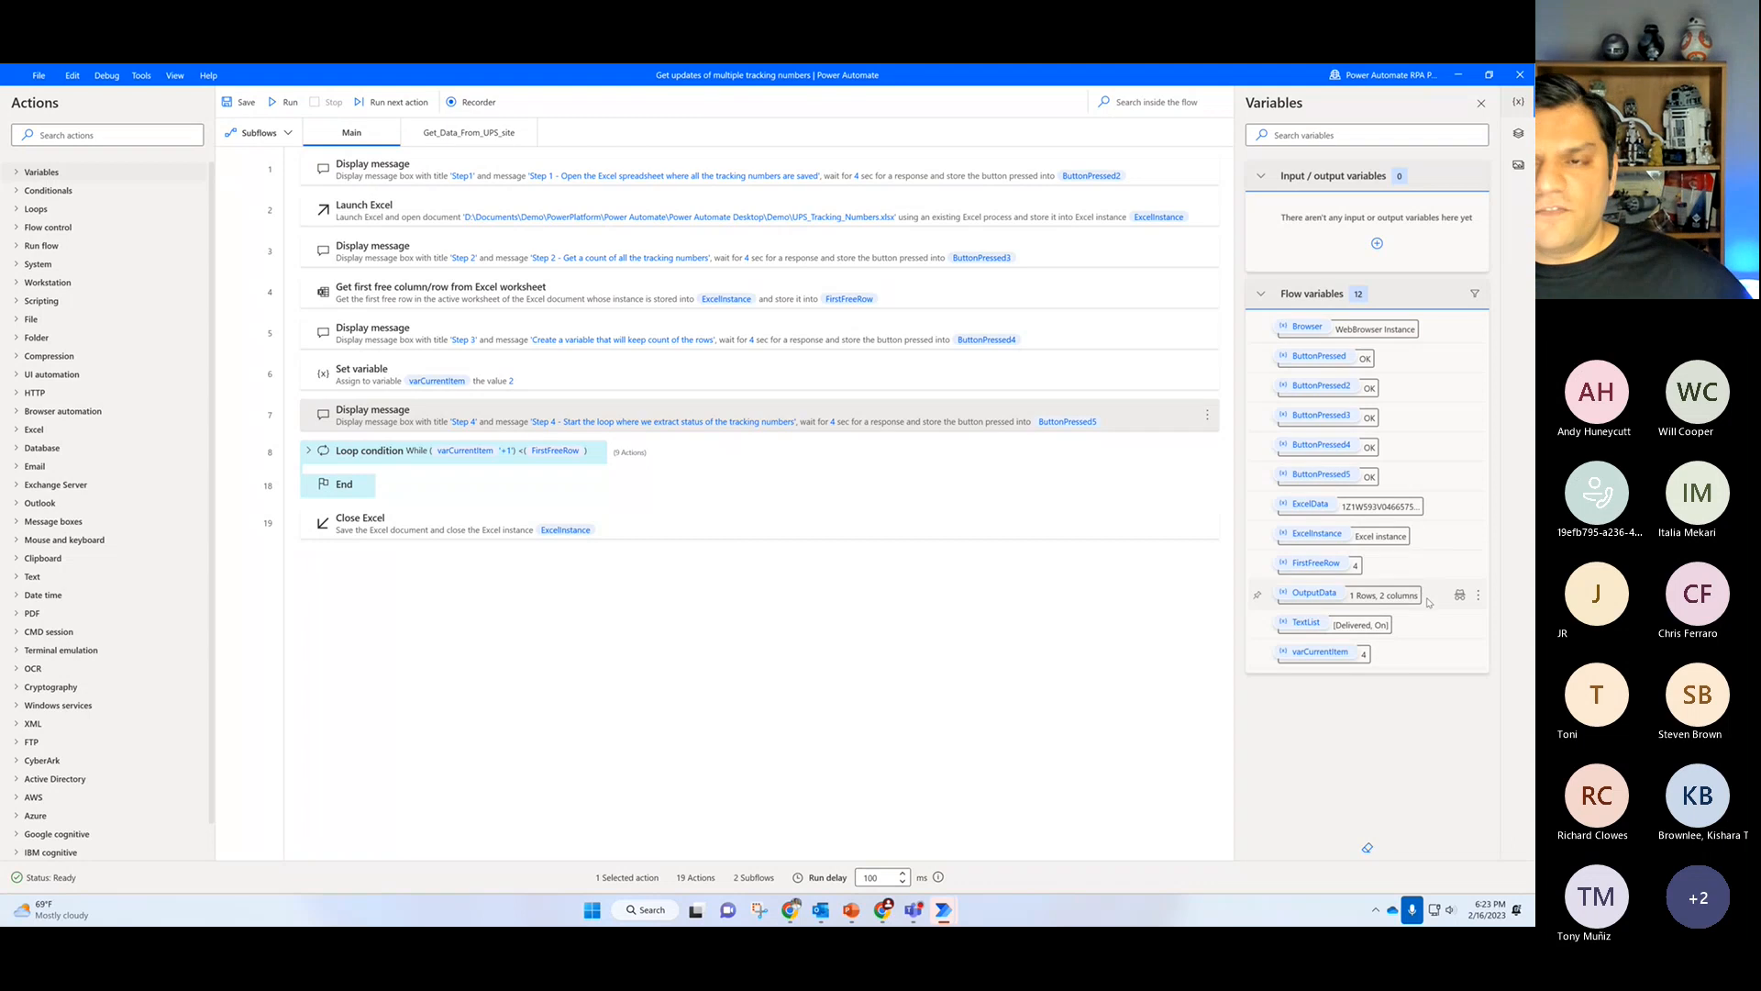
pyautogui.doubleClick(1329, 599)
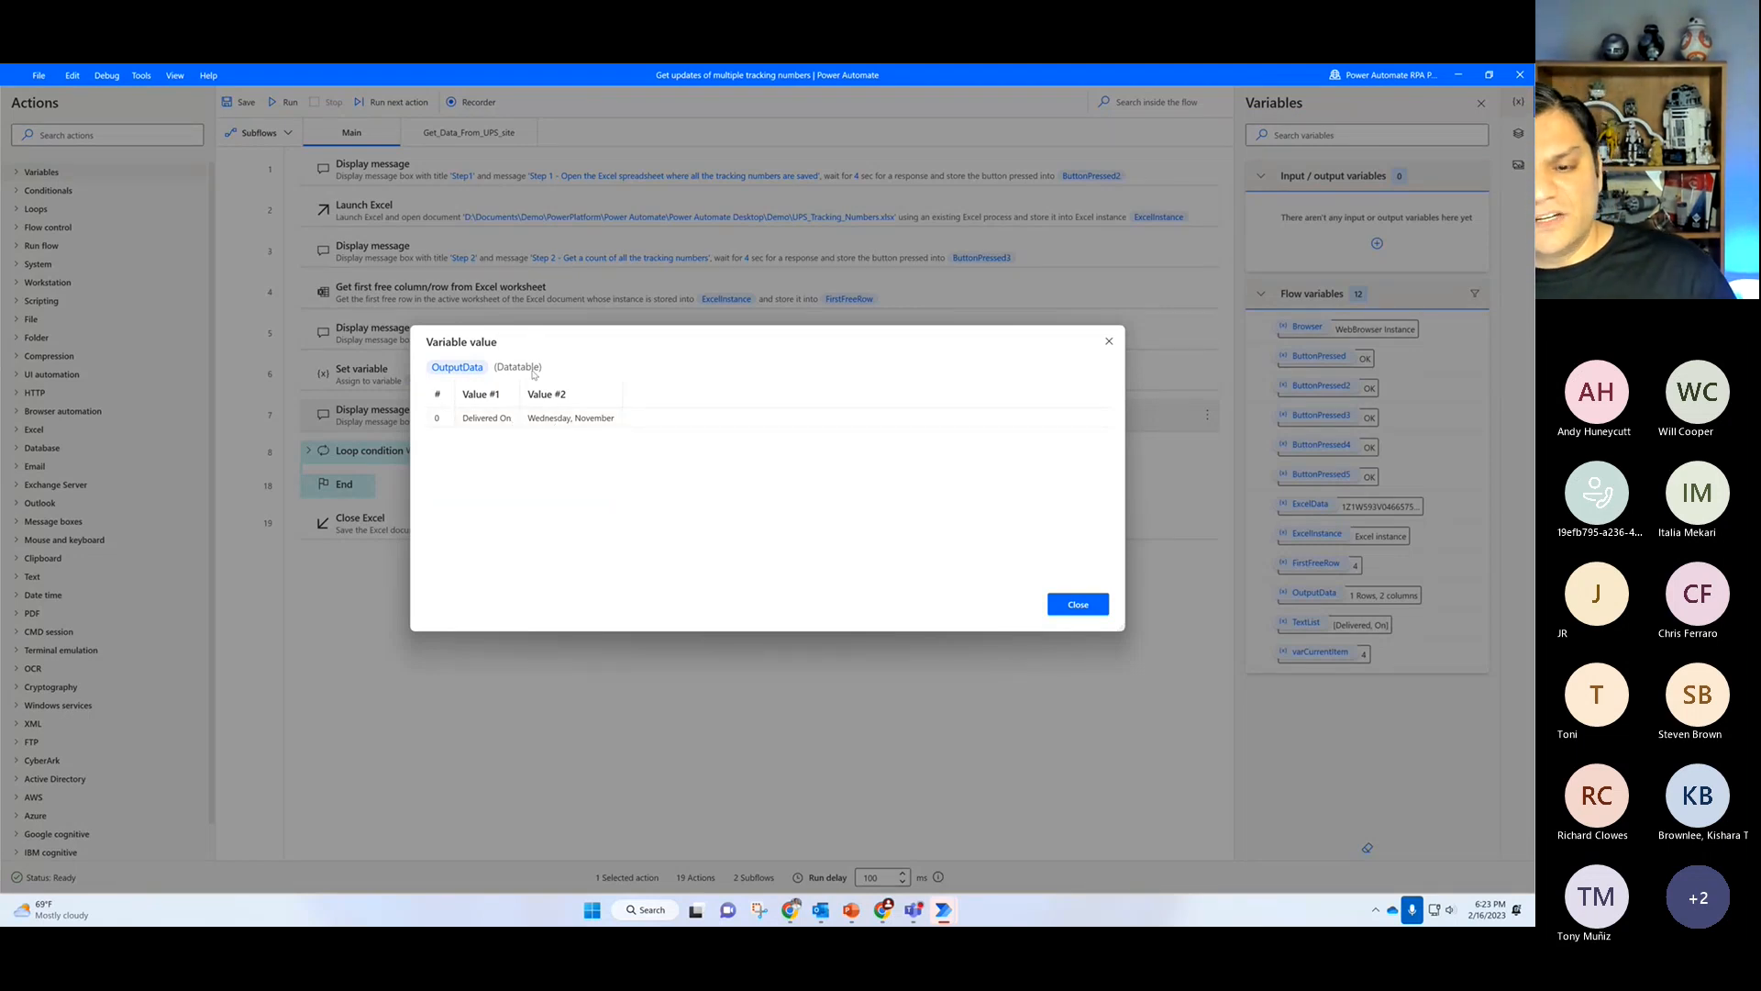
pyautogui.click(1068, 603)
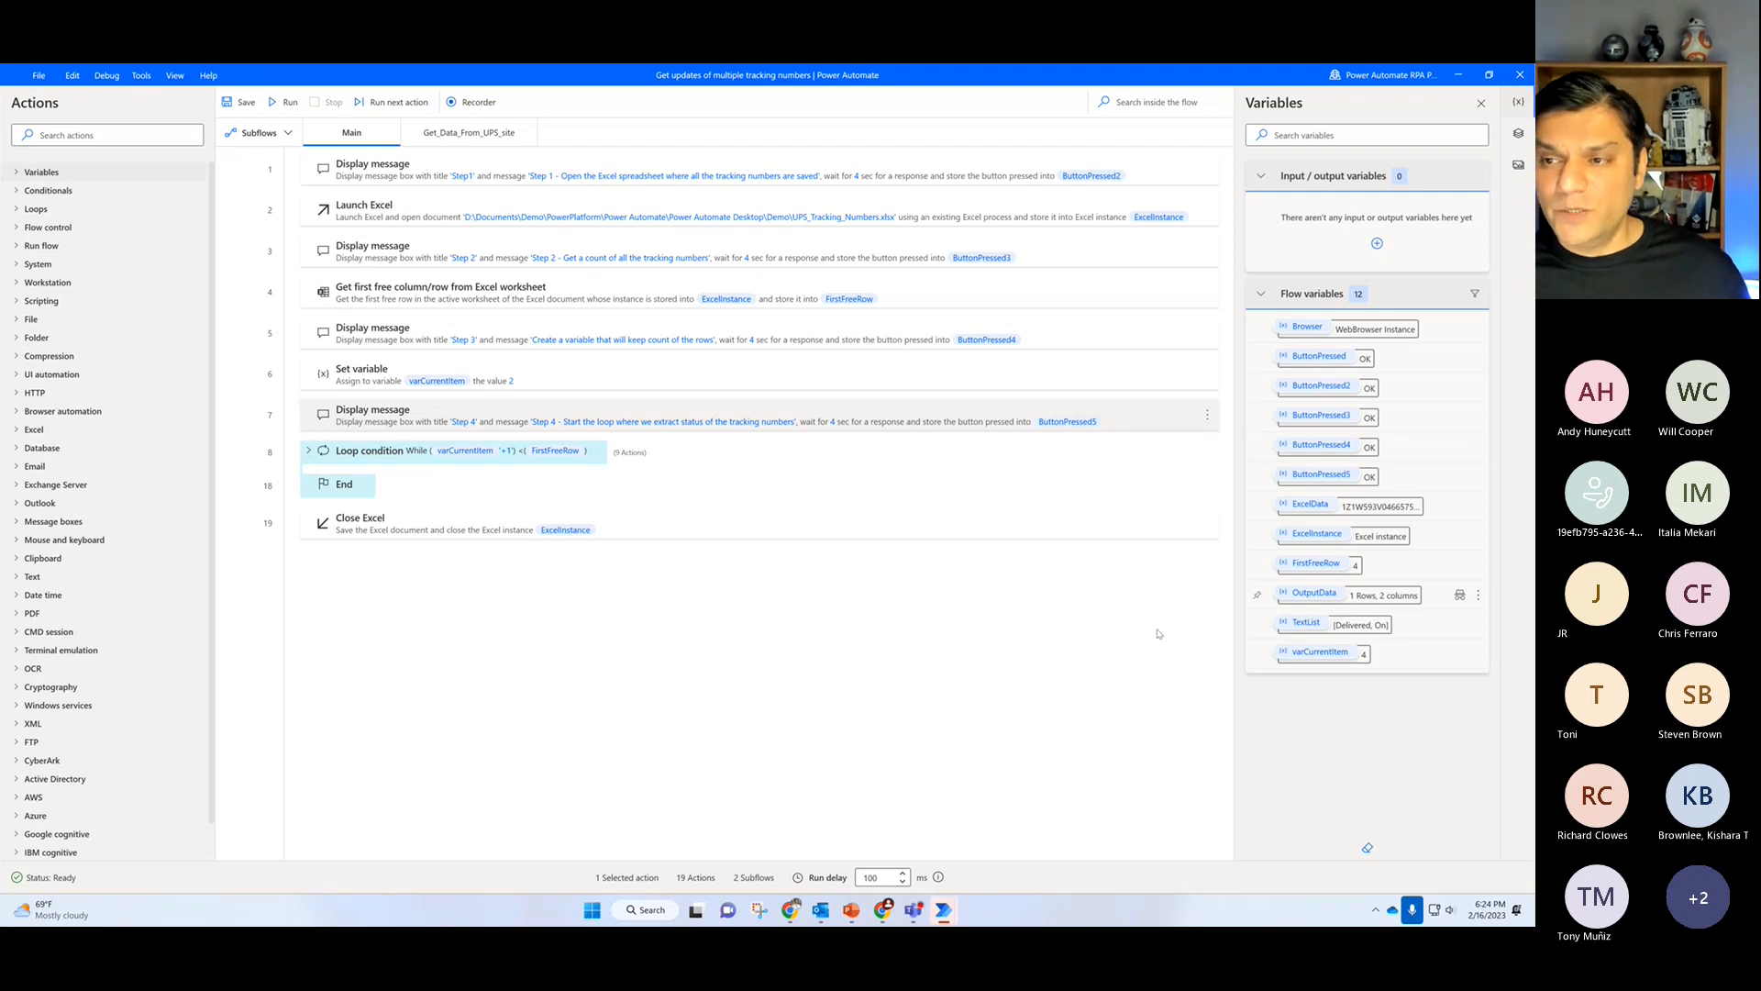
# Step: Close the tracking-number flow's designer without saving and deselect that flow in the flow list
pyautogui.click(1518, 78)
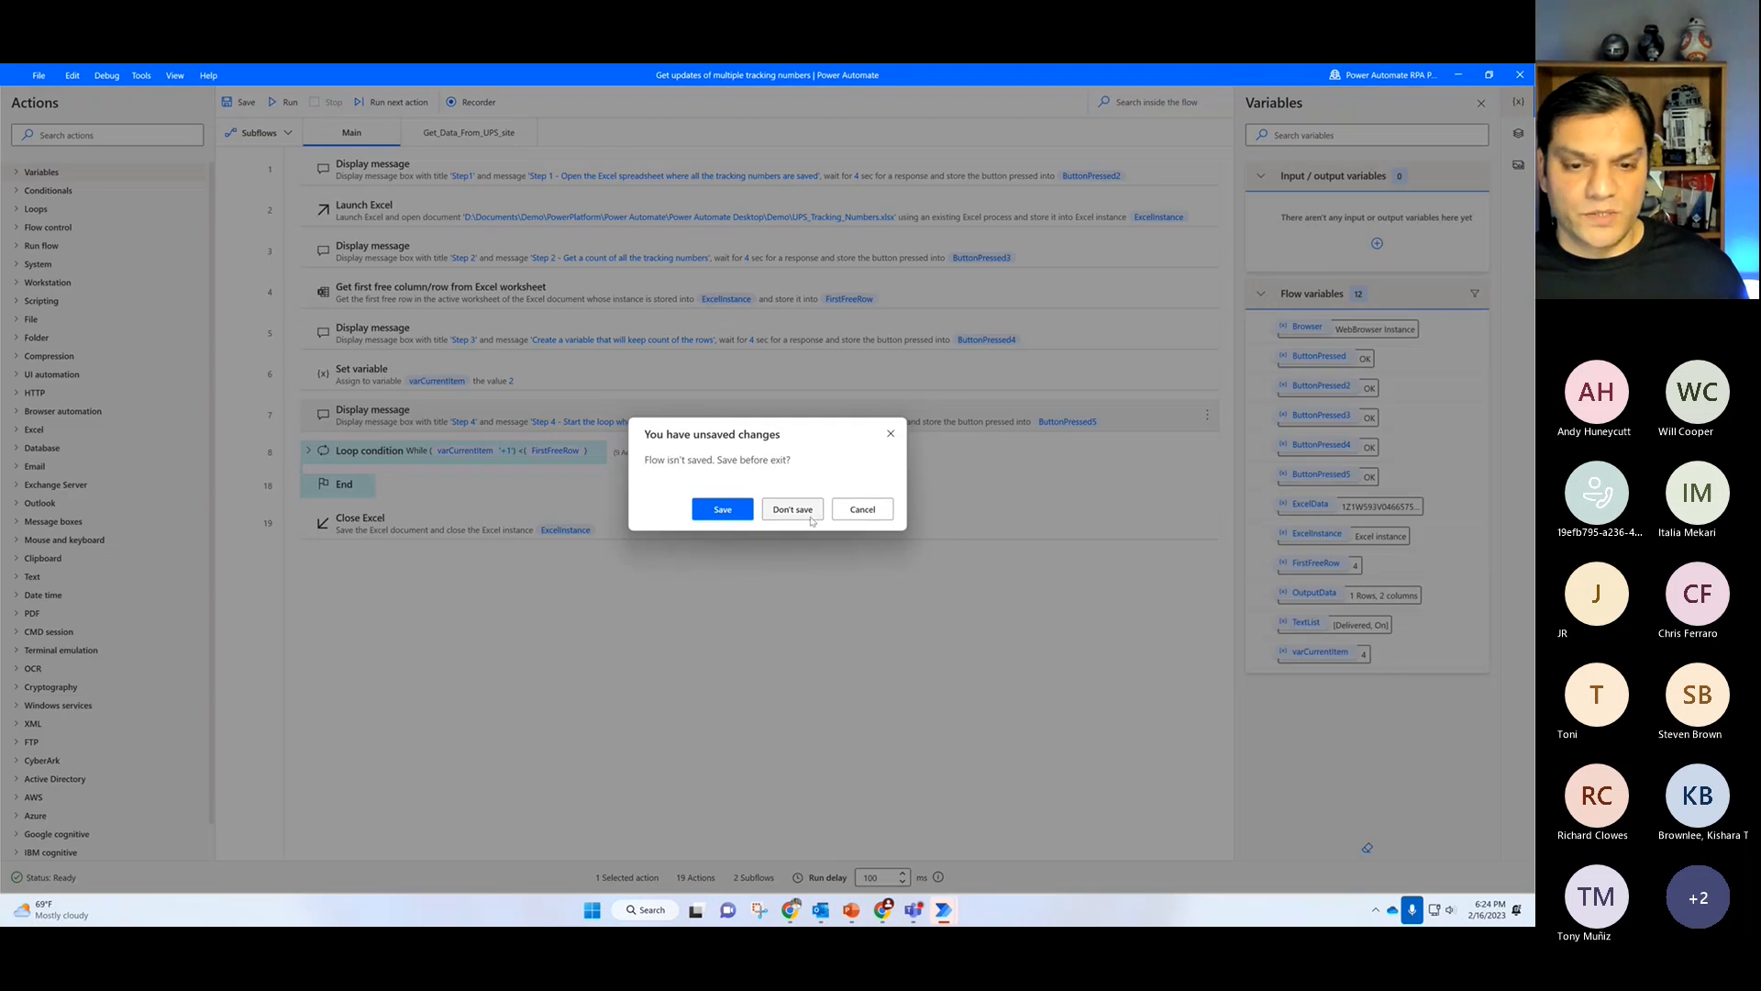
pyautogui.click(792, 510)
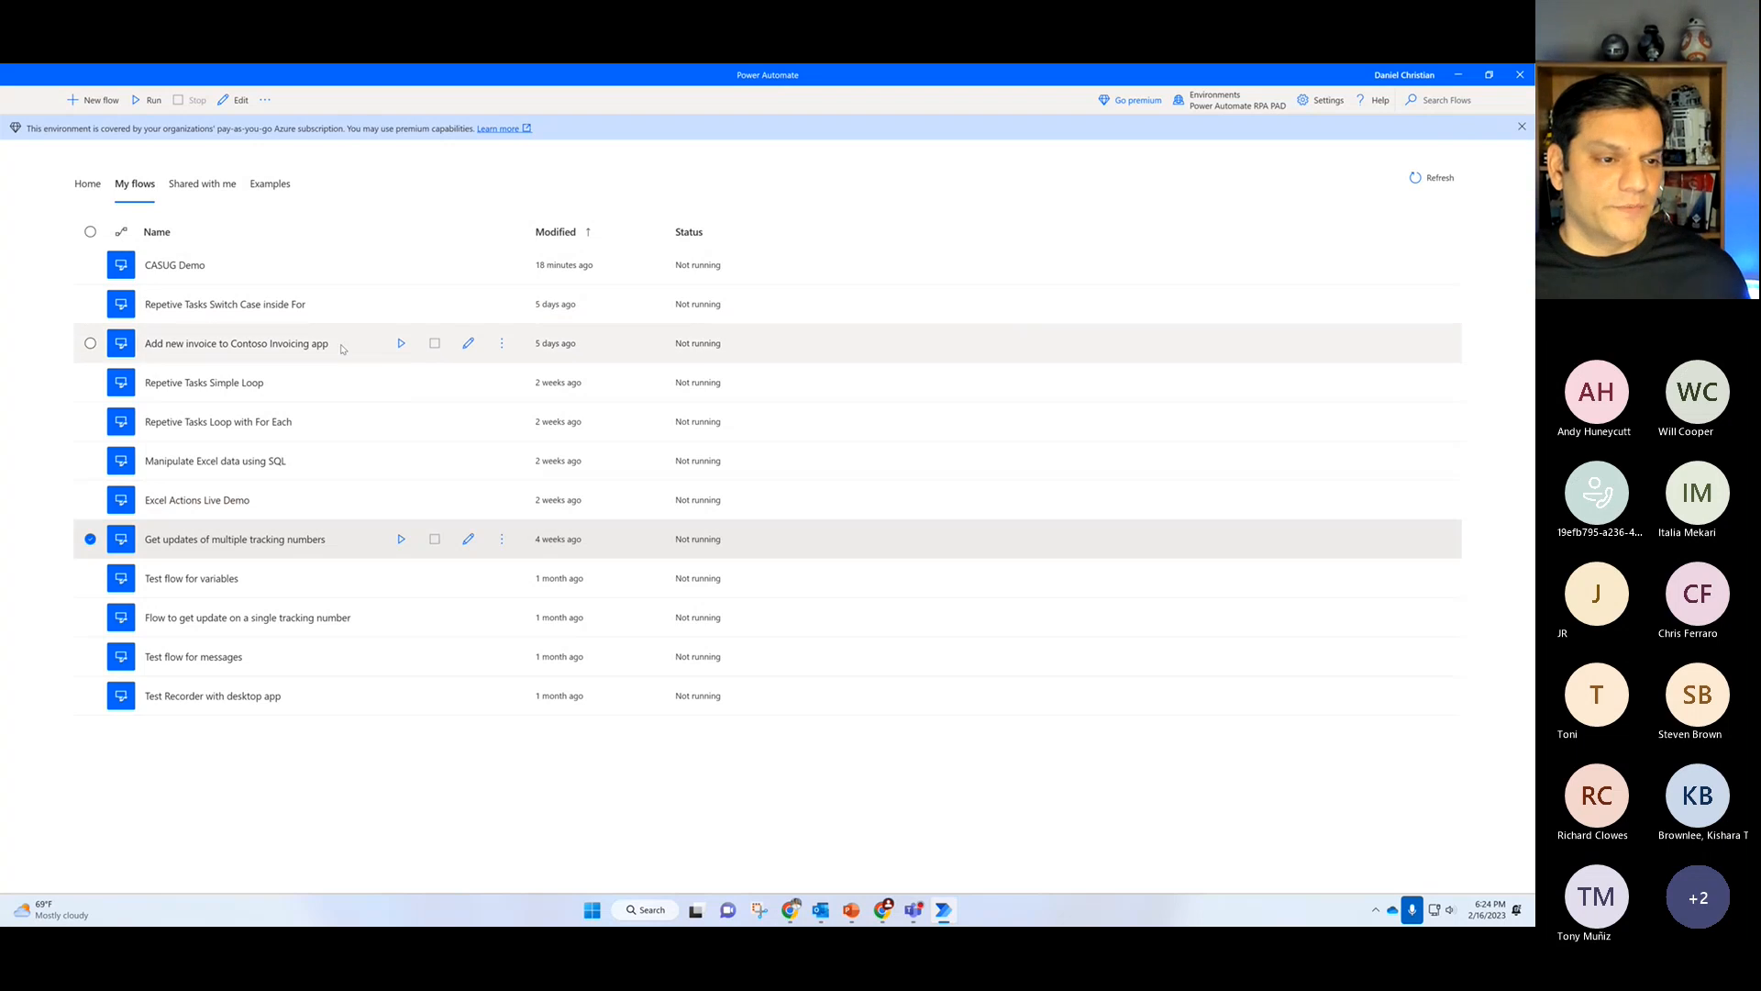
pyautogui.click(90, 538)
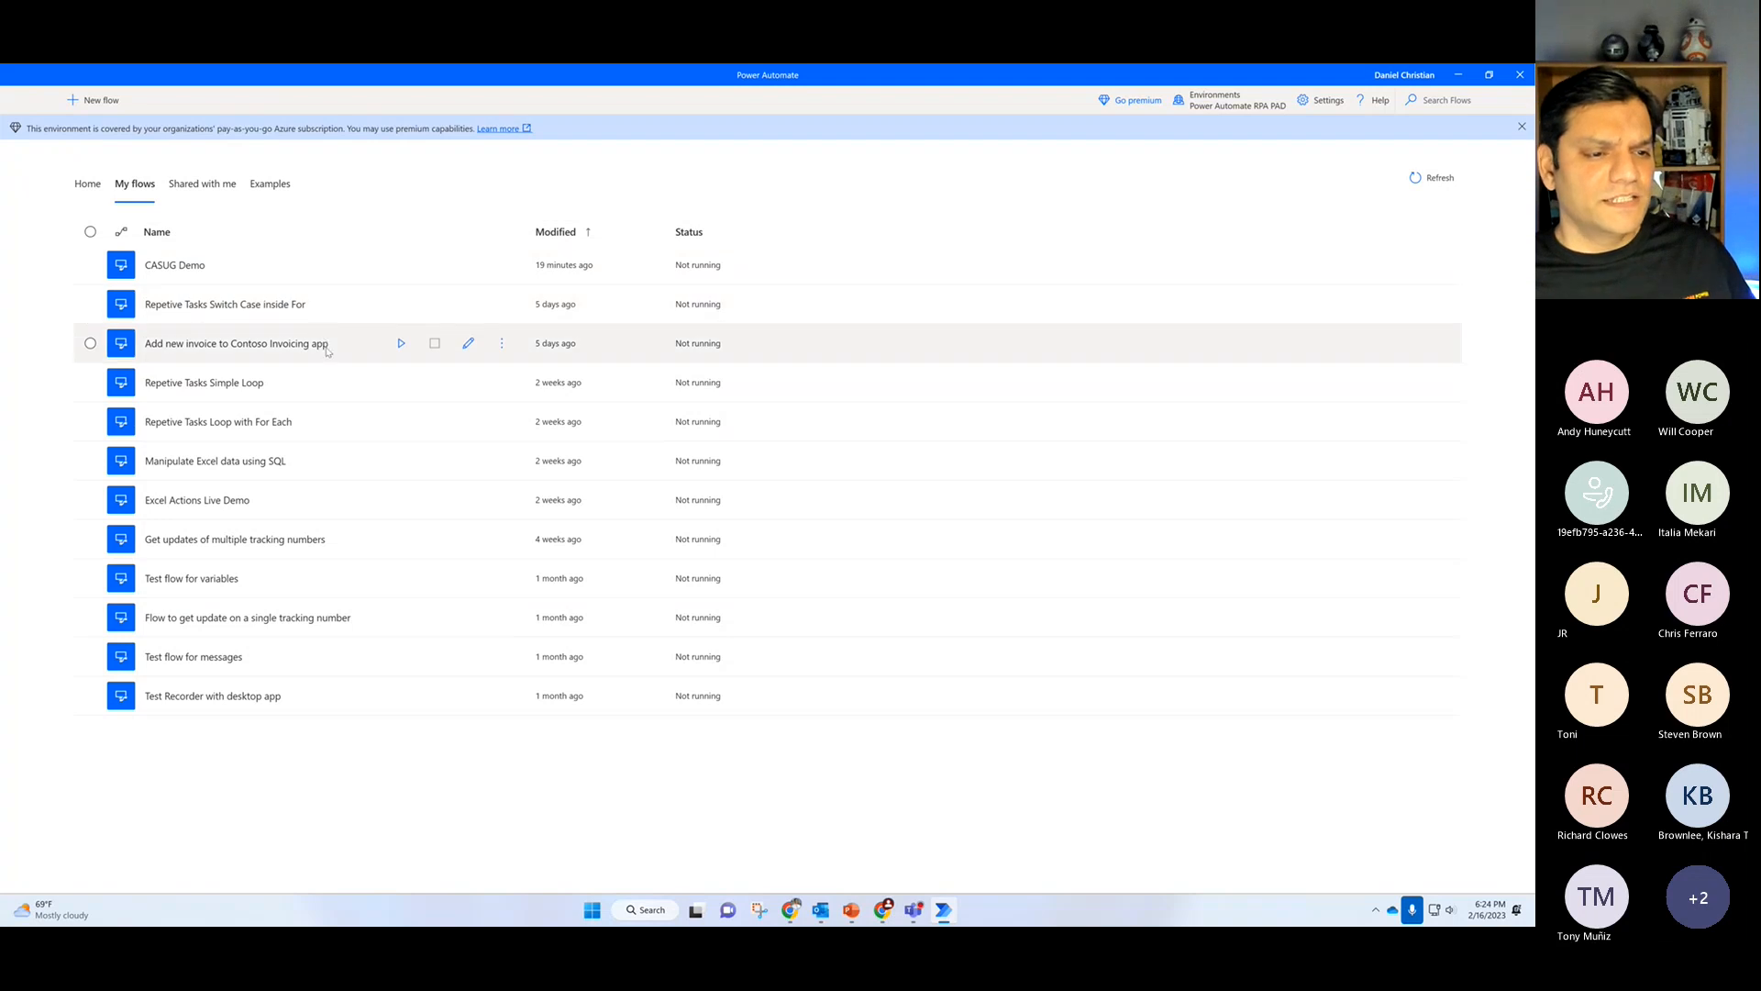
# Step: Open the Repetive Tasks Simple Loop flow to show its loop actions, and close its designer
pyautogui.doubleClick(309, 386)
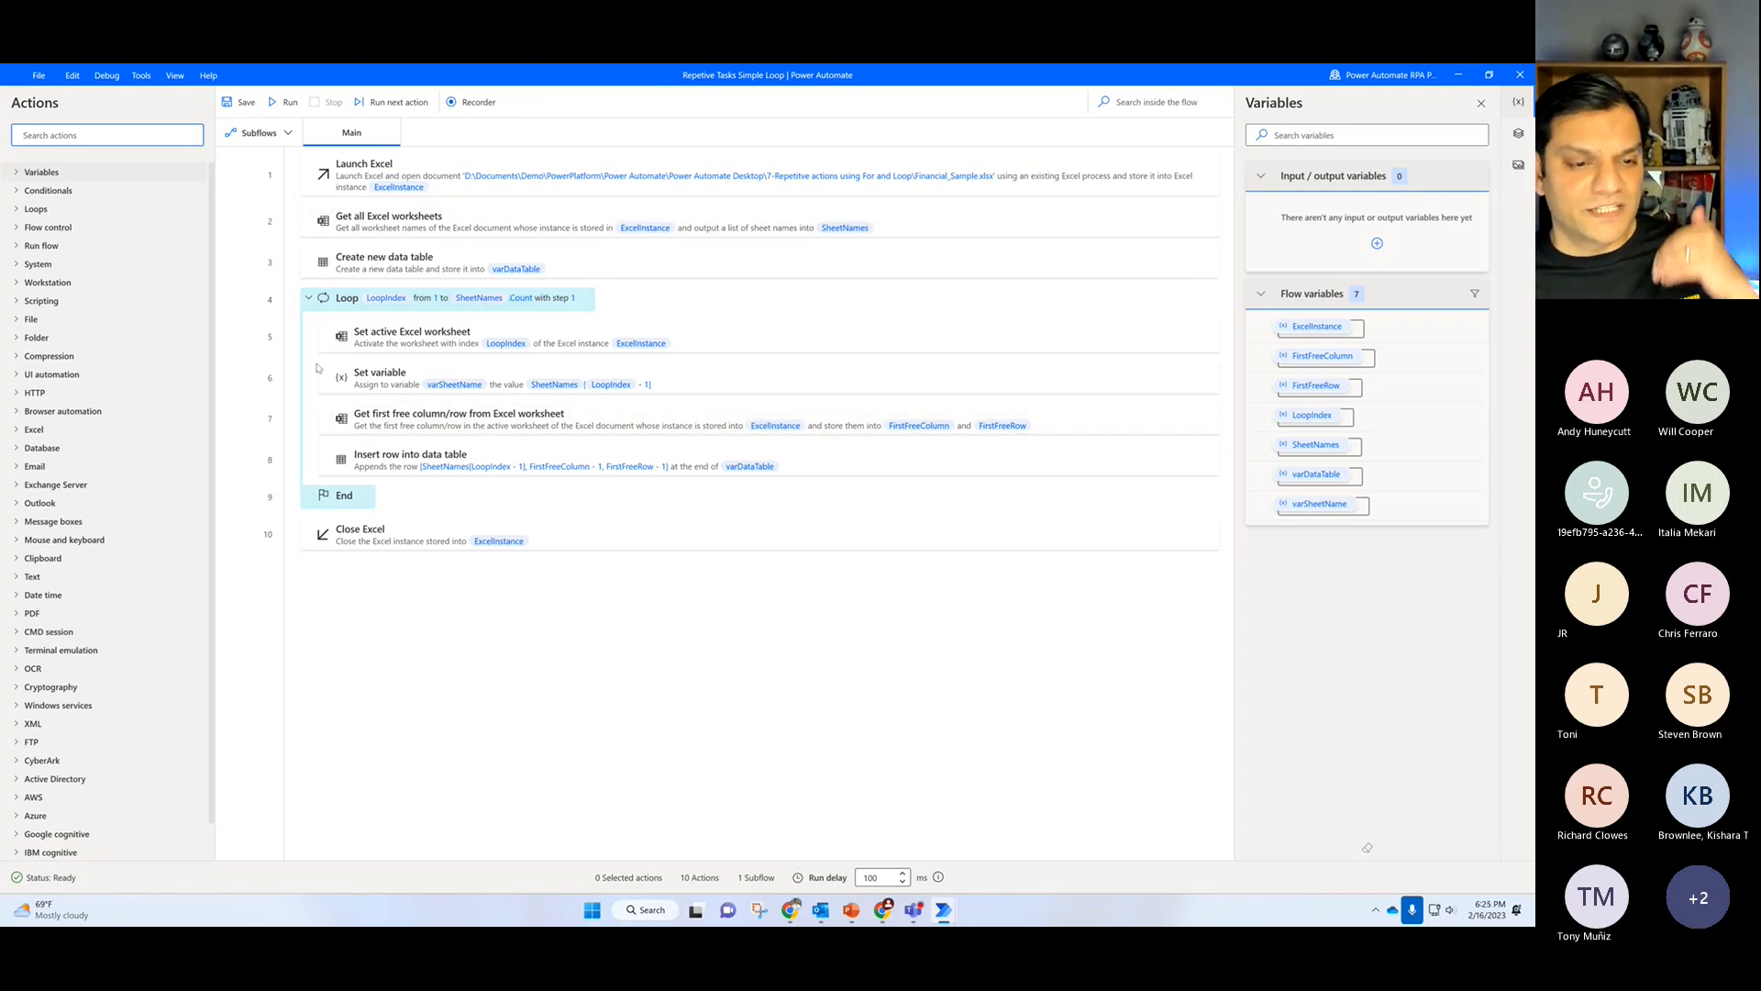
pyautogui.click(1519, 75)
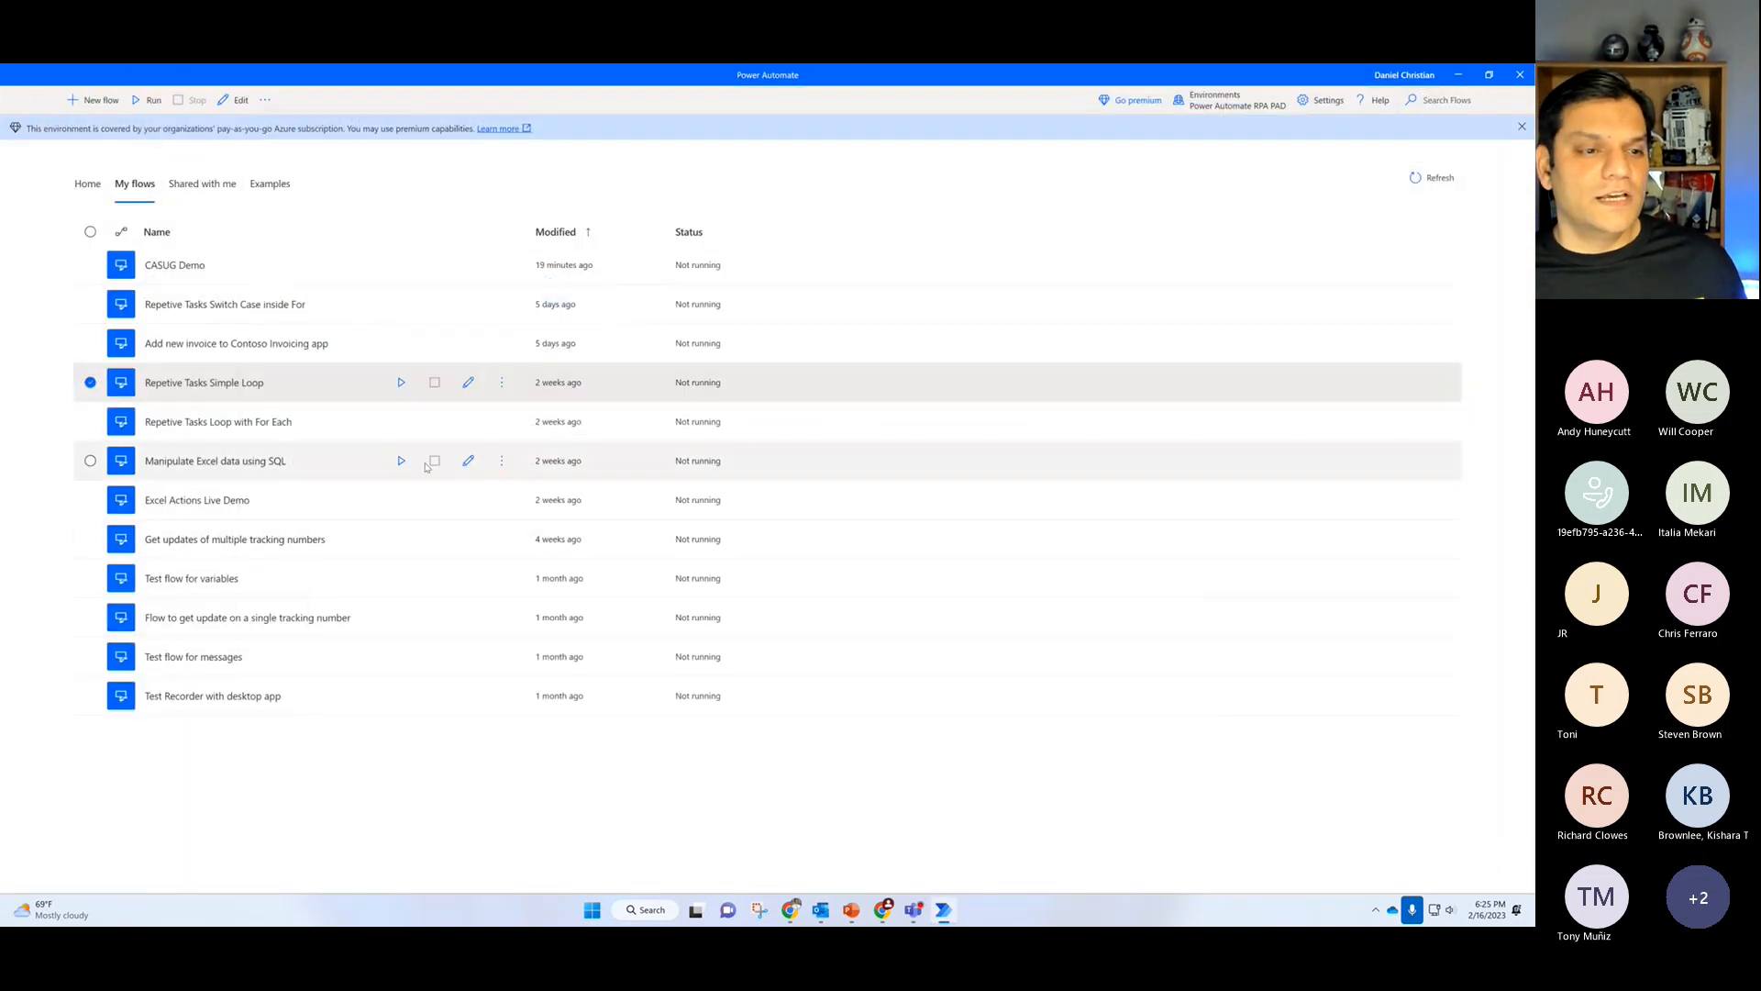
# Step: Open the Add new invoice to Contoso Invoicing app desktop flow, and open the Power Automate Desktop Integration with Outlook cloud flow in the browser
pyautogui.doubleClick(273, 359)
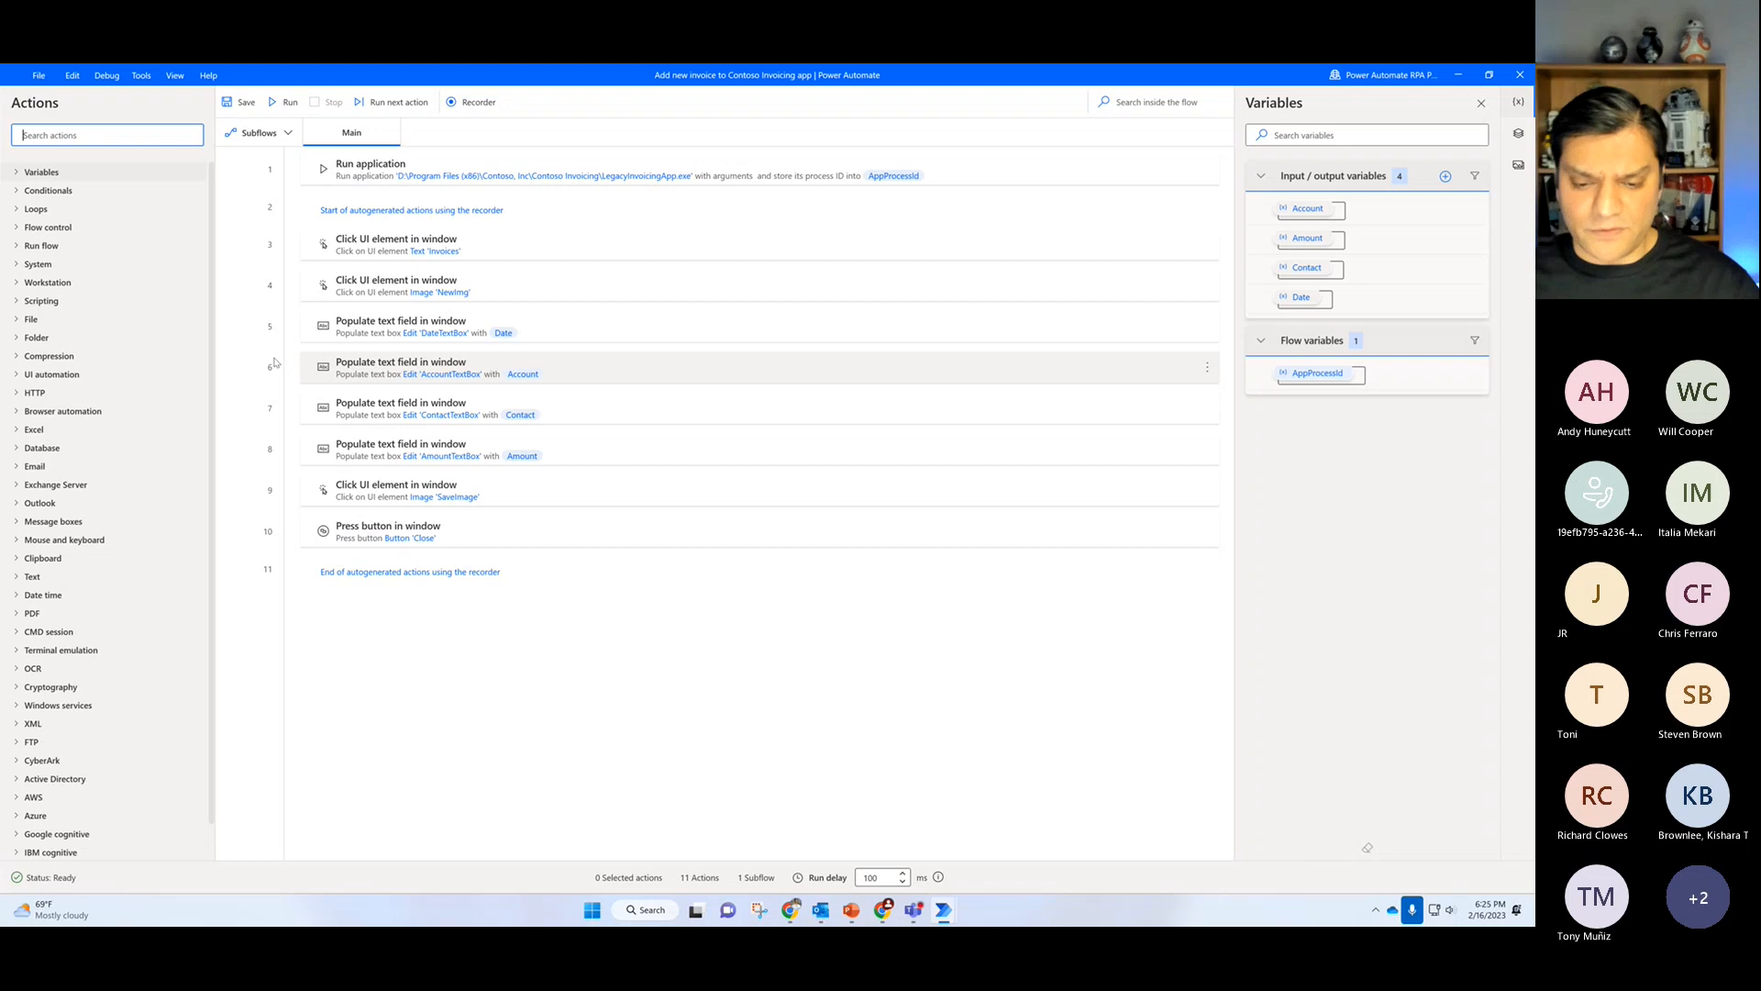
pyautogui.click(882, 909)
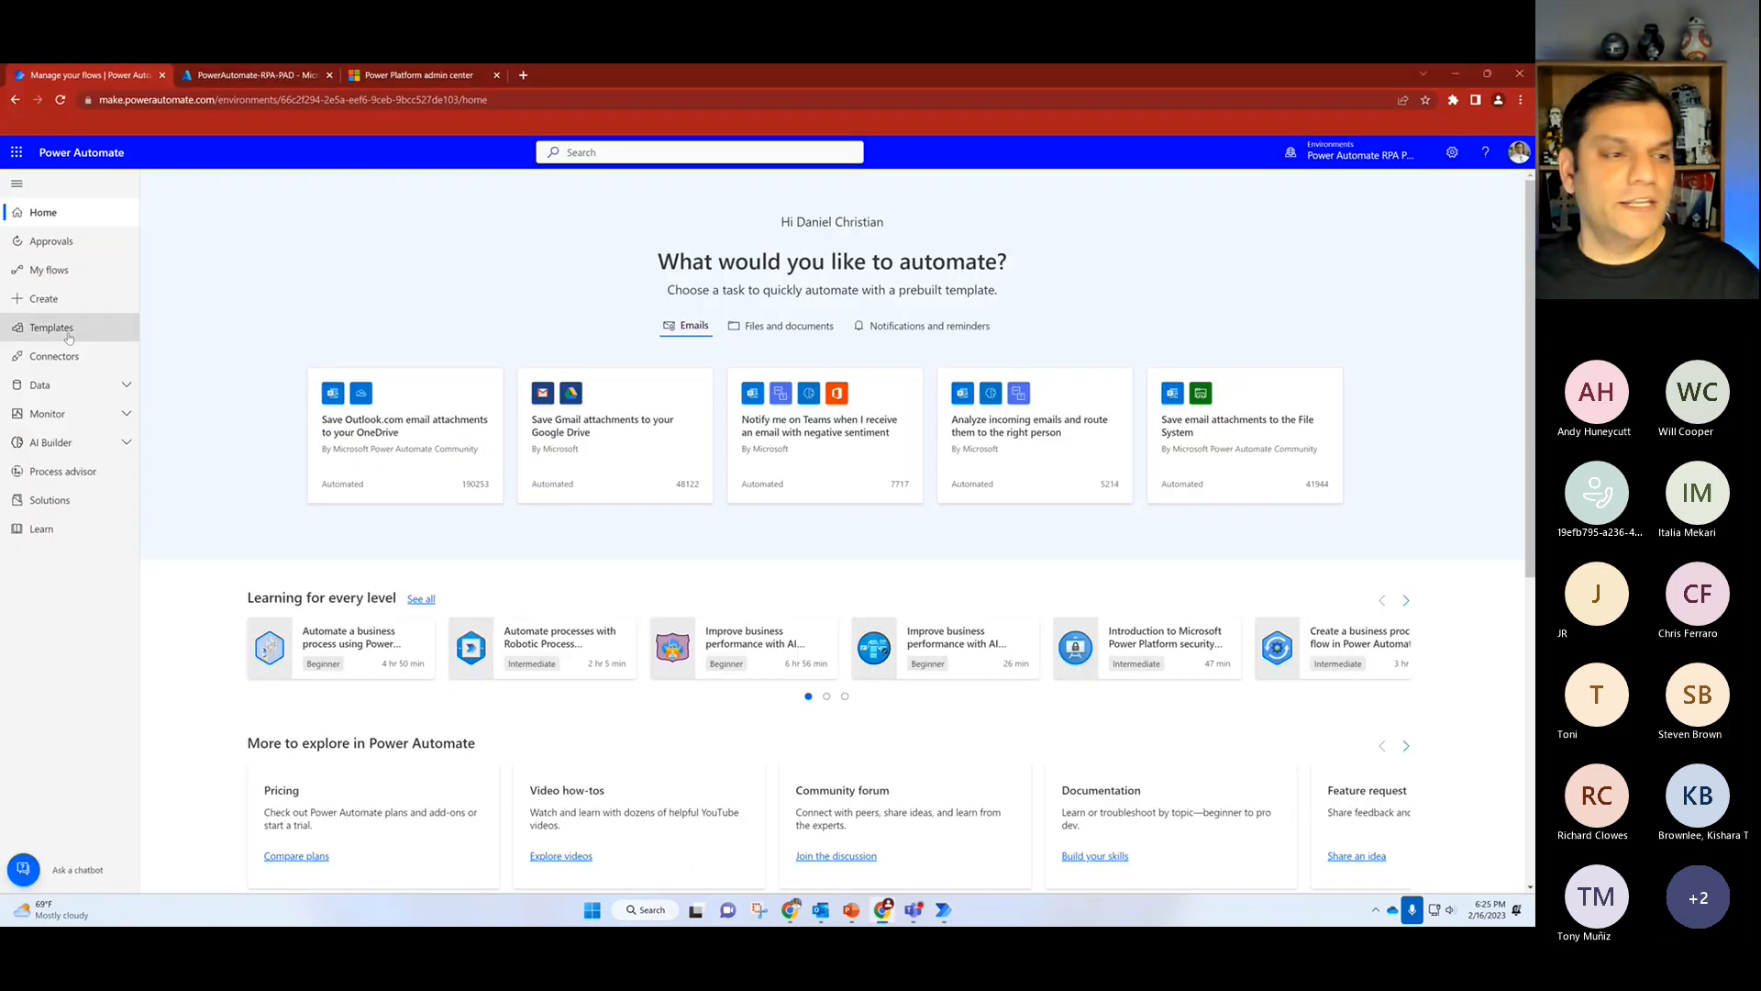
pyautogui.click(47, 270)
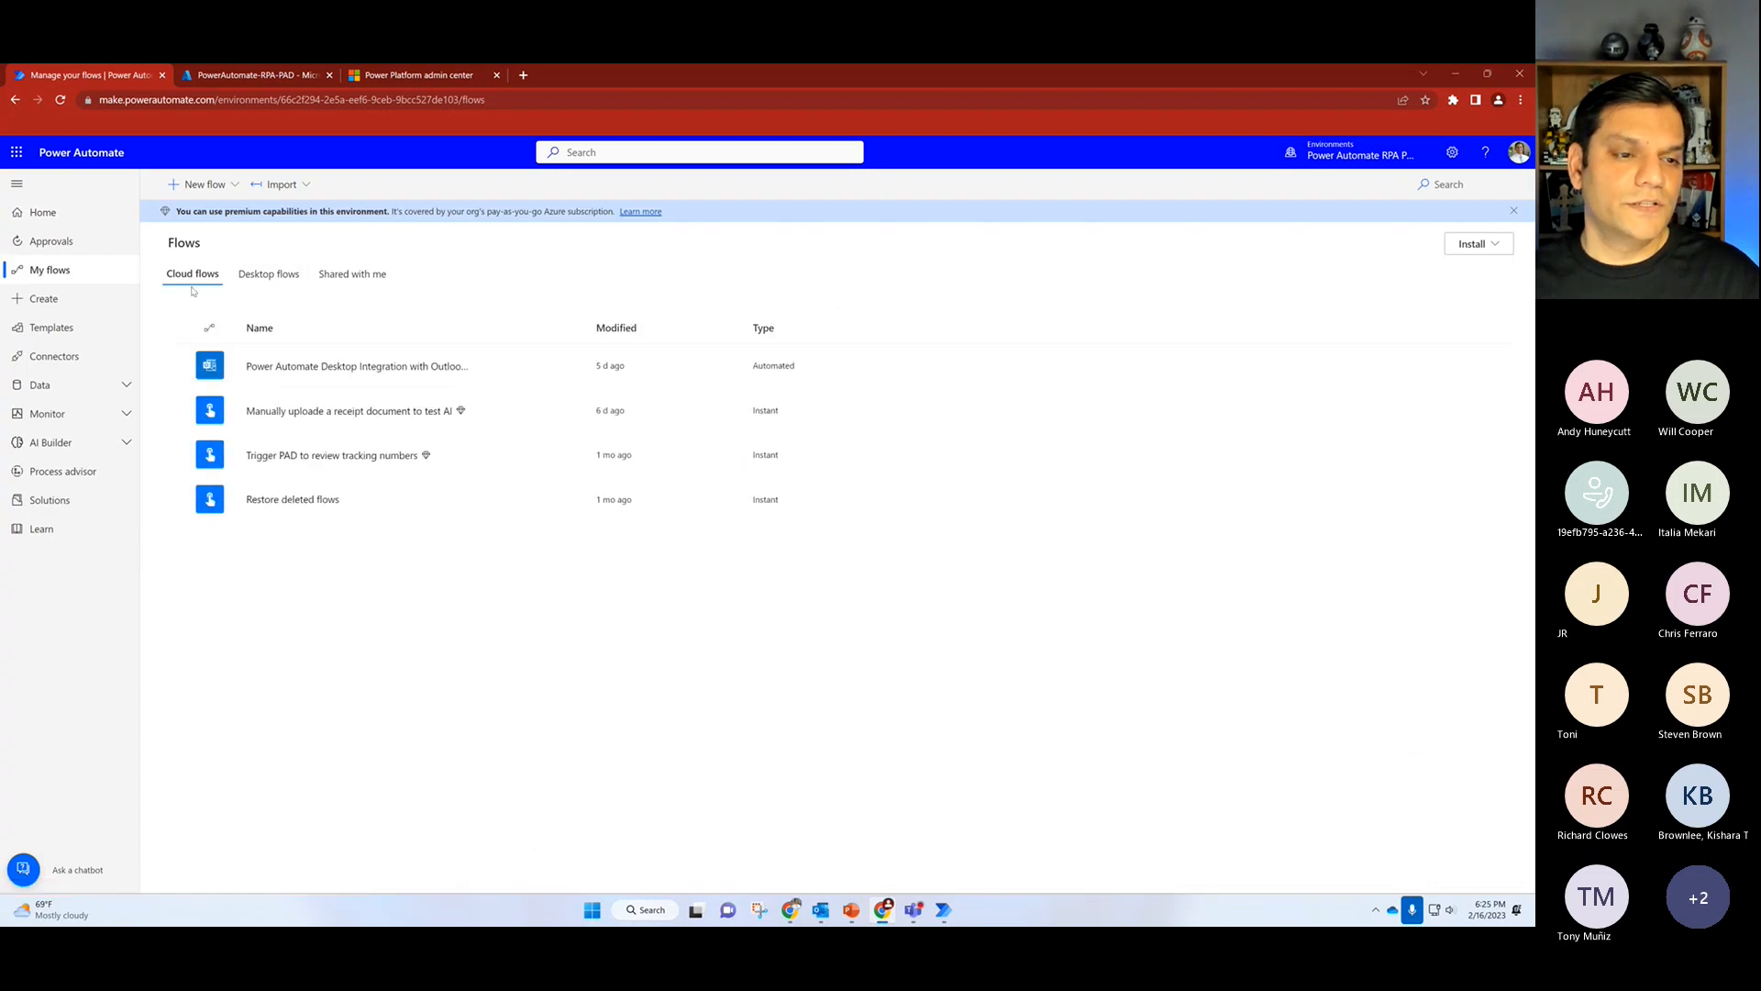
pyautogui.click(524, 371)
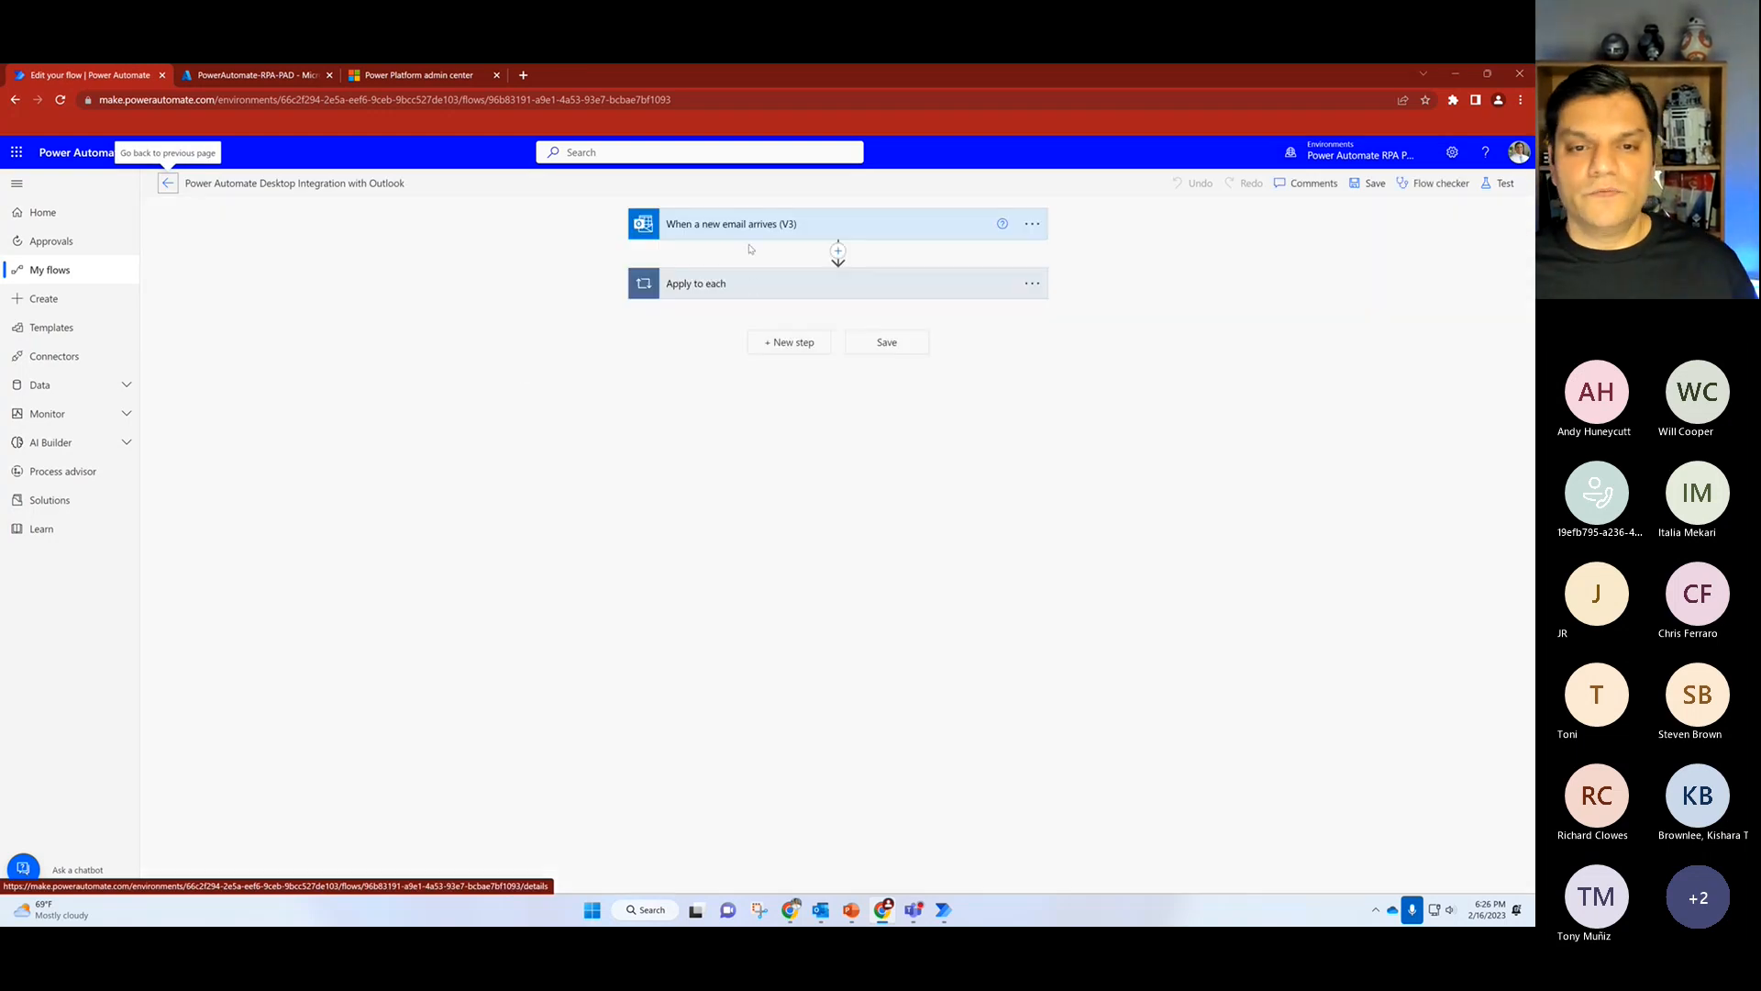
# Step: Expand the When a new email arrives (V3) trigger with its advanced options and the Apply to each loop to show their contents
pyautogui.click(740, 235)
pyautogui.click(688, 285)
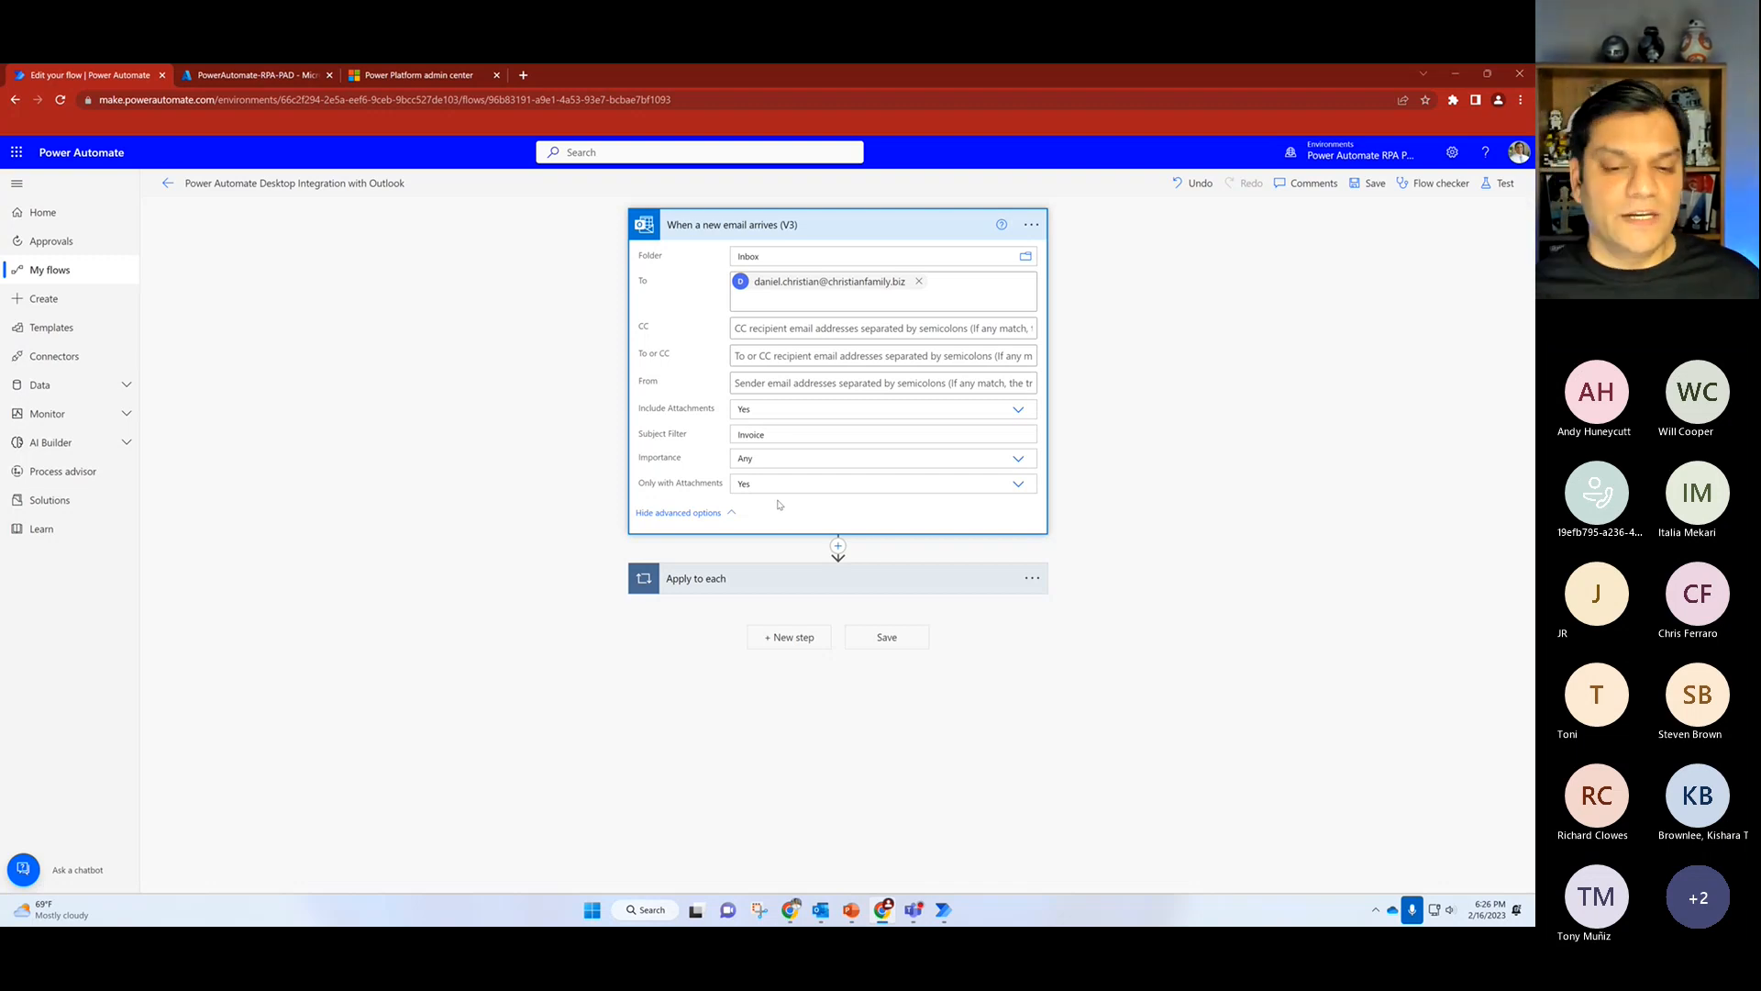
pyautogui.click(762, 576)
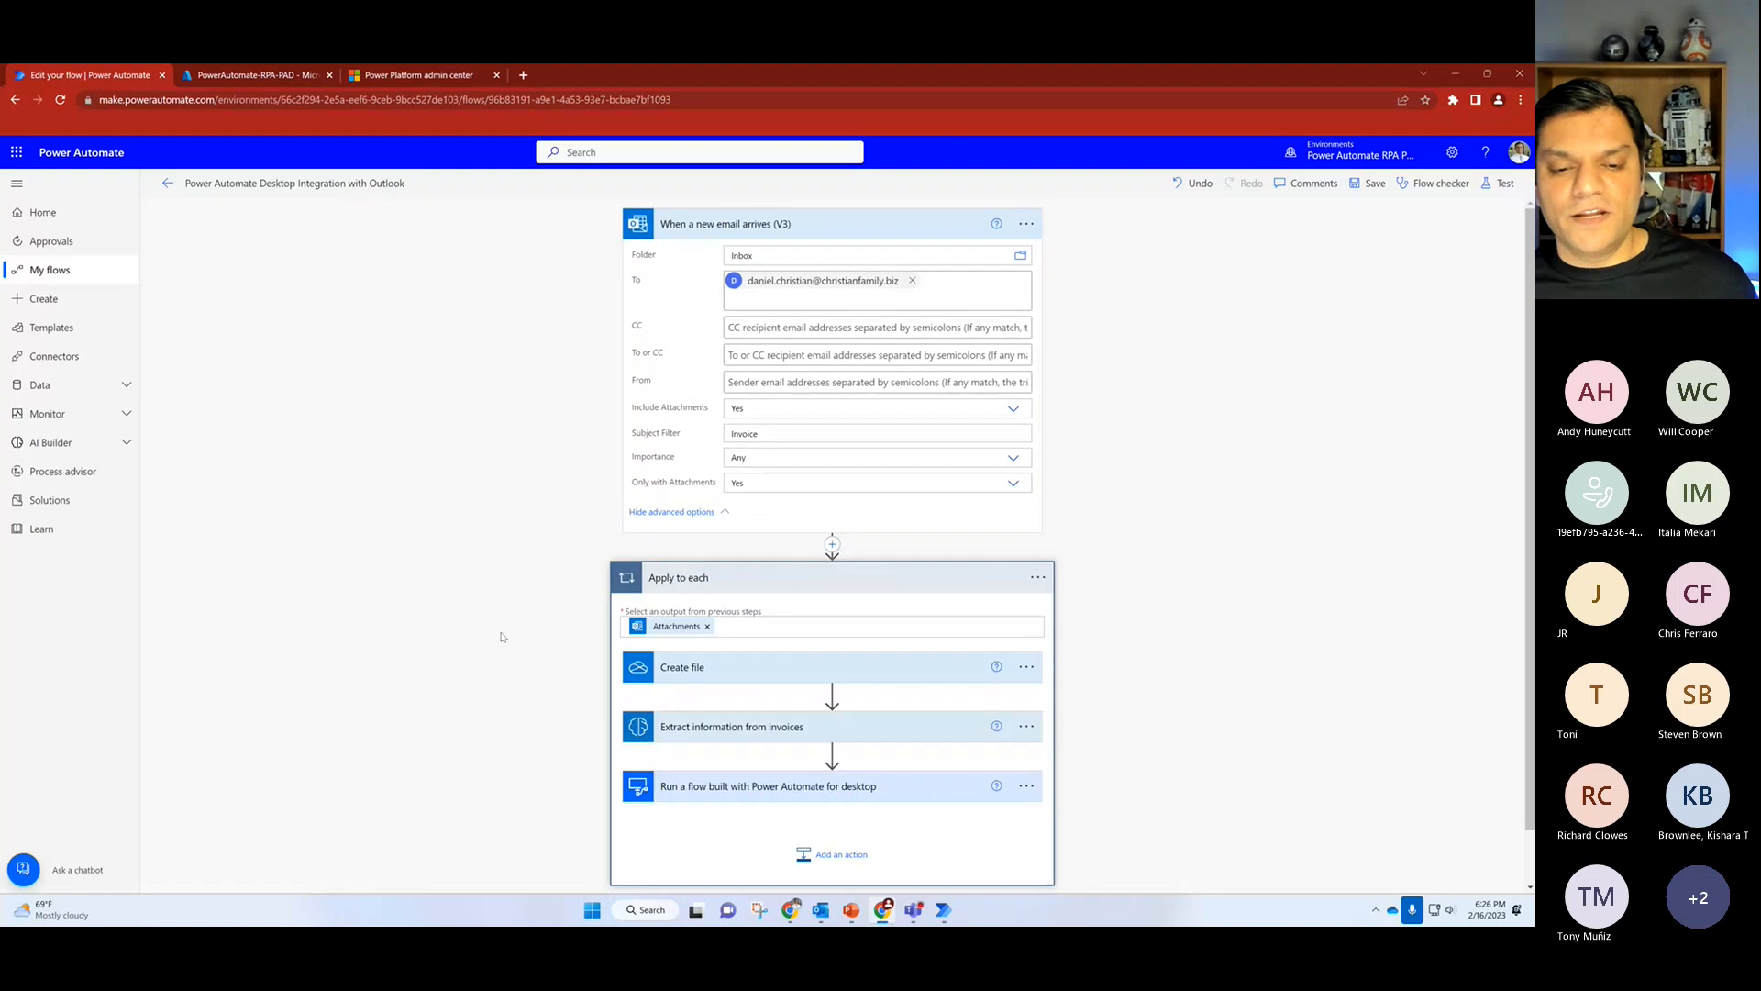
pyautogui.scroll(-1, 503, 637)
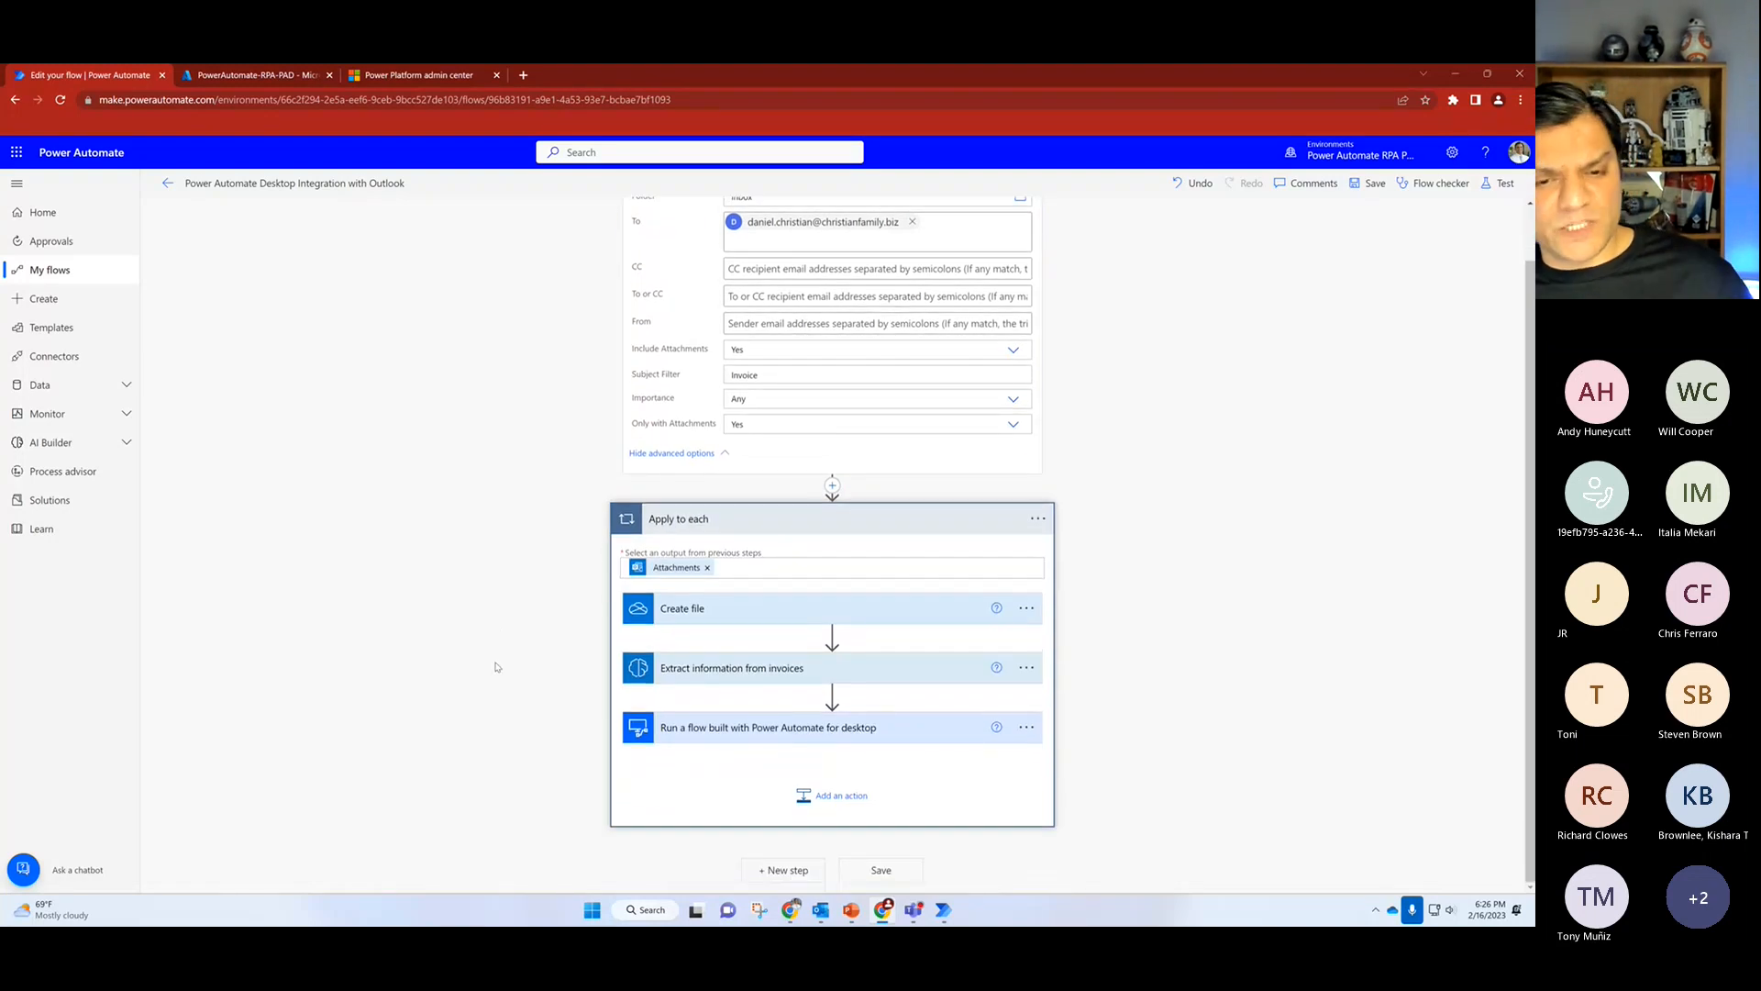
pyautogui.scroll(1, 500, 667)
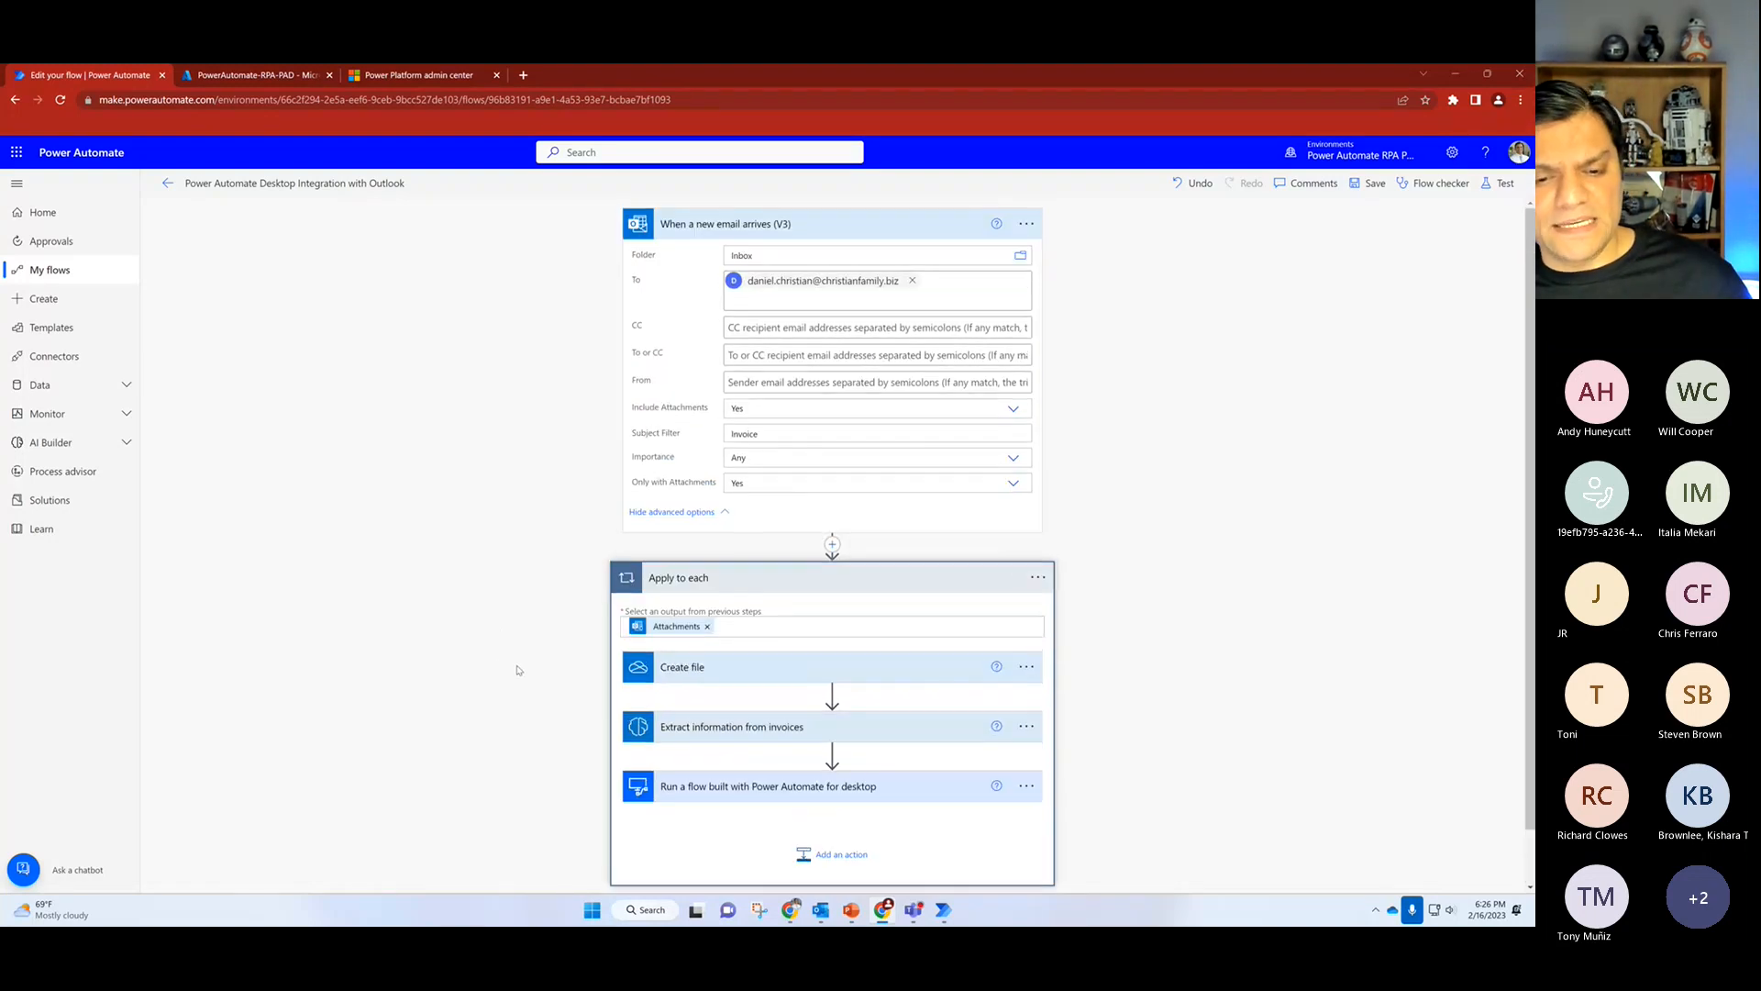
# Step: Expand the Create file, Extract information from invoices and Run a flow built with Power Automate for desktop actions to review their parameters
pyautogui.click(751, 681)
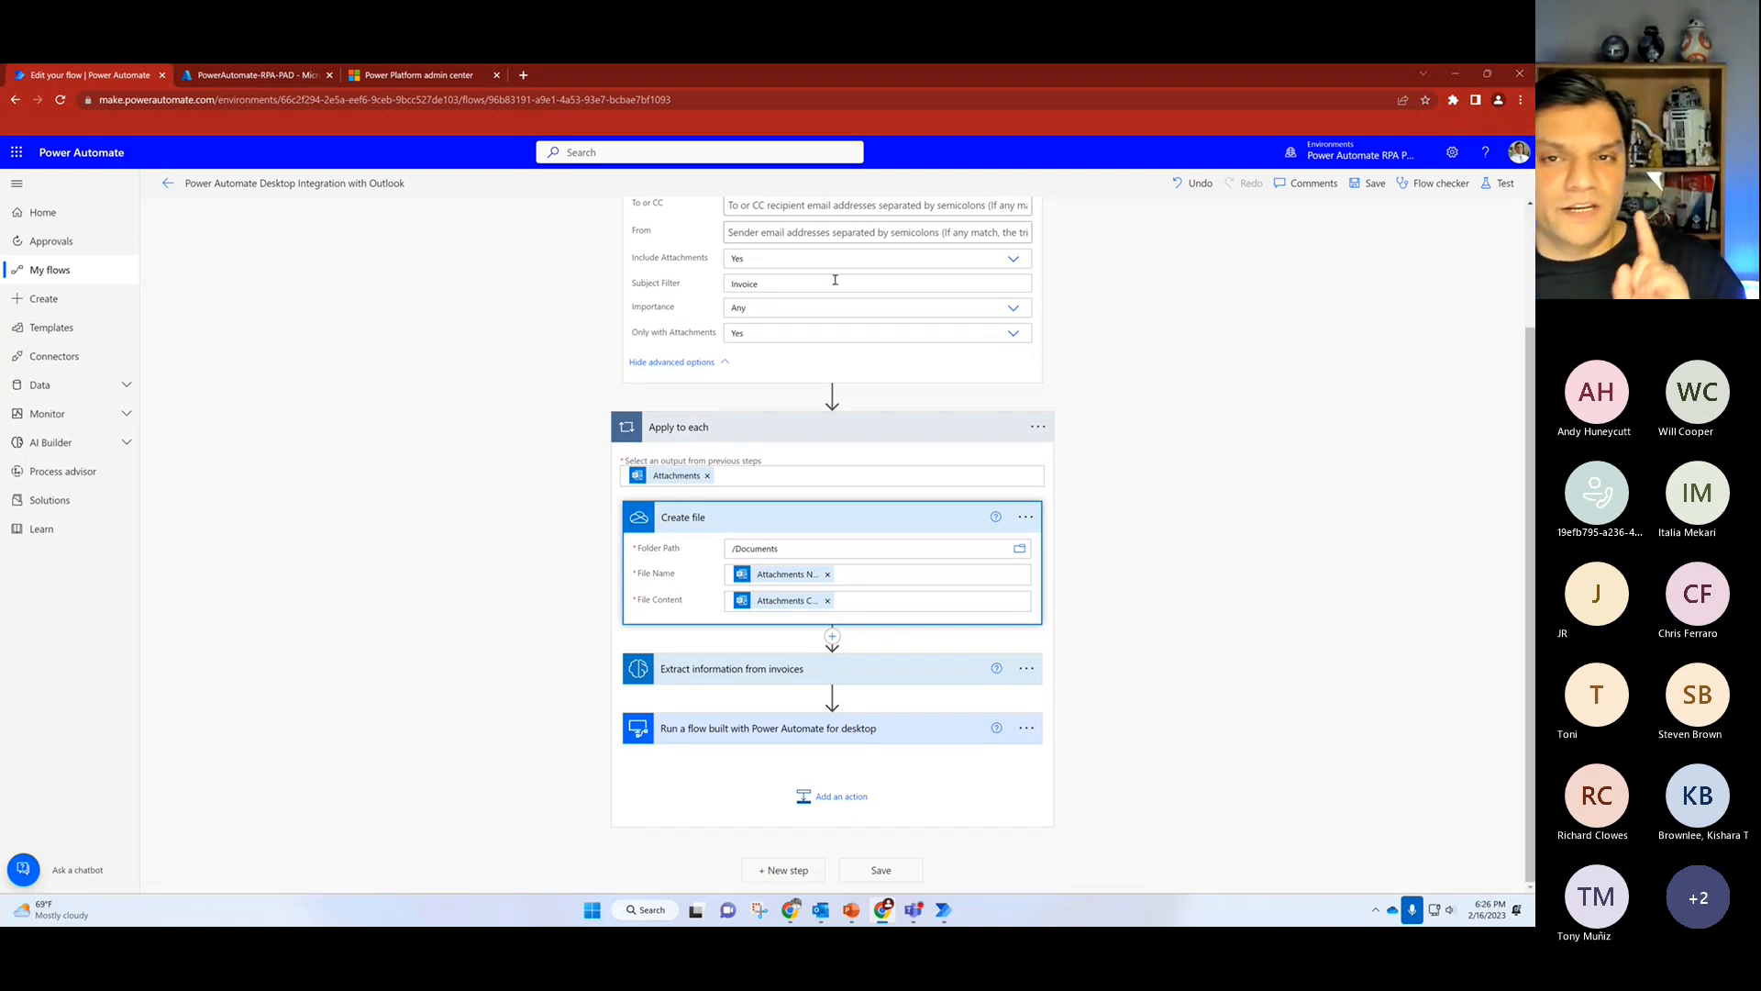
pyautogui.click(702, 670)
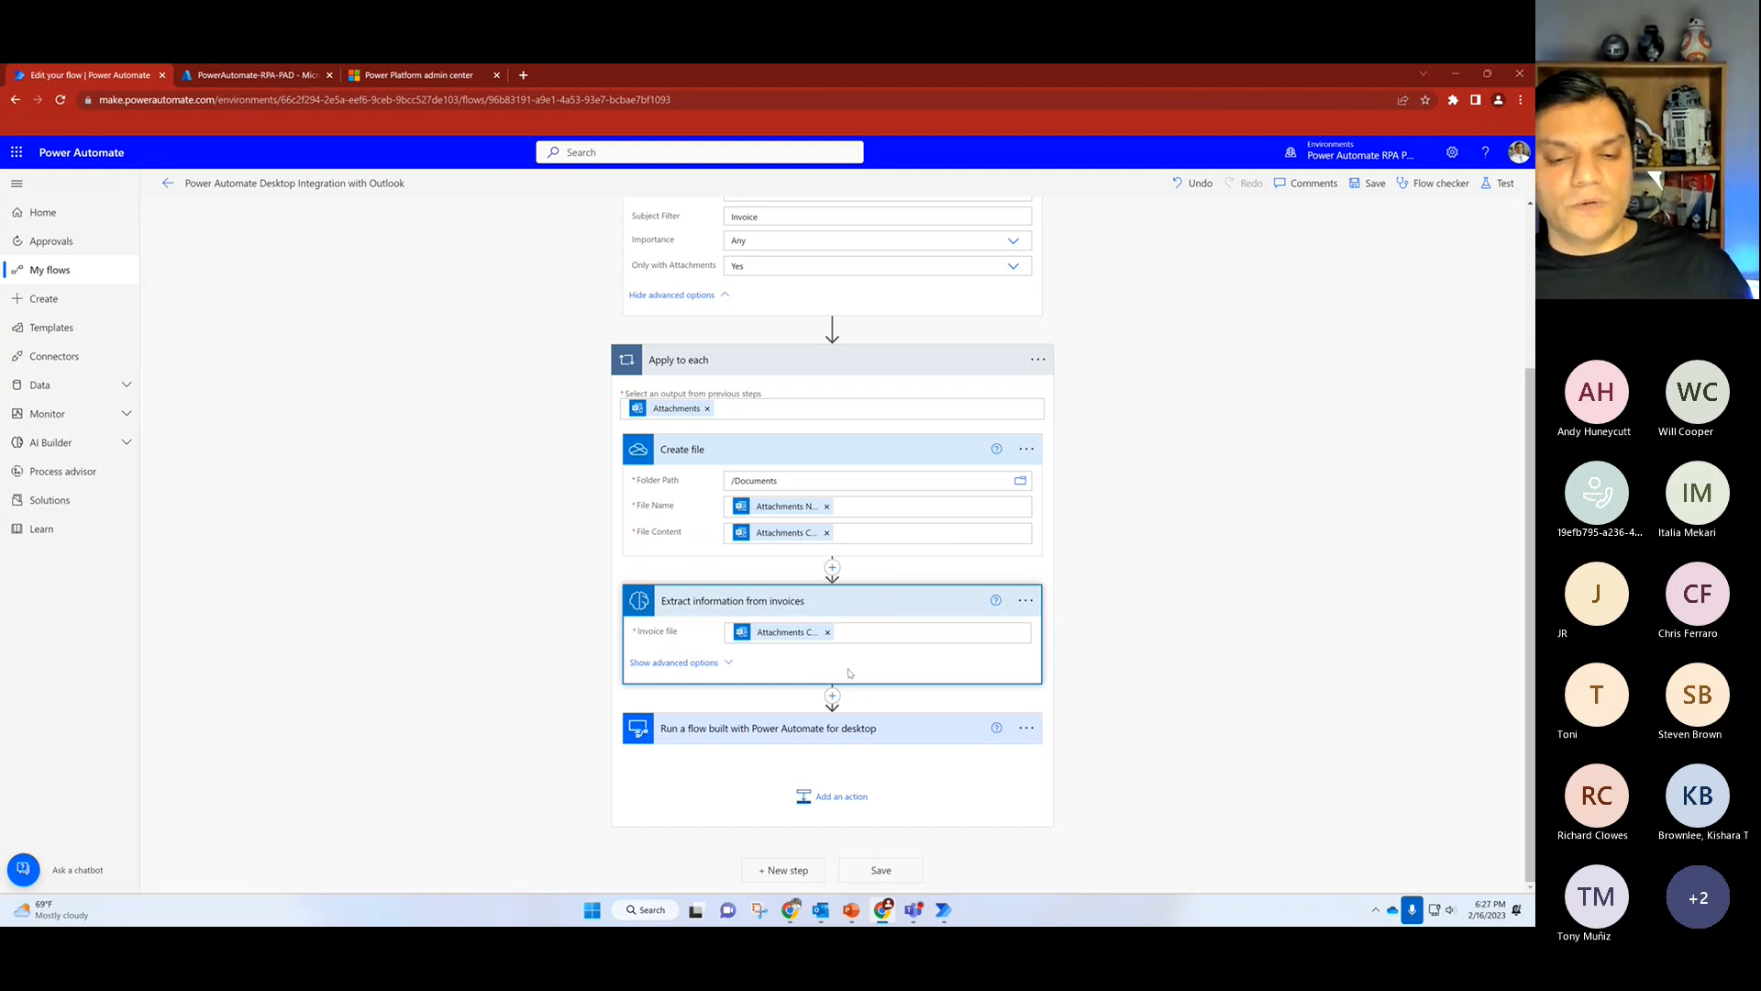
pyautogui.click(797, 733)
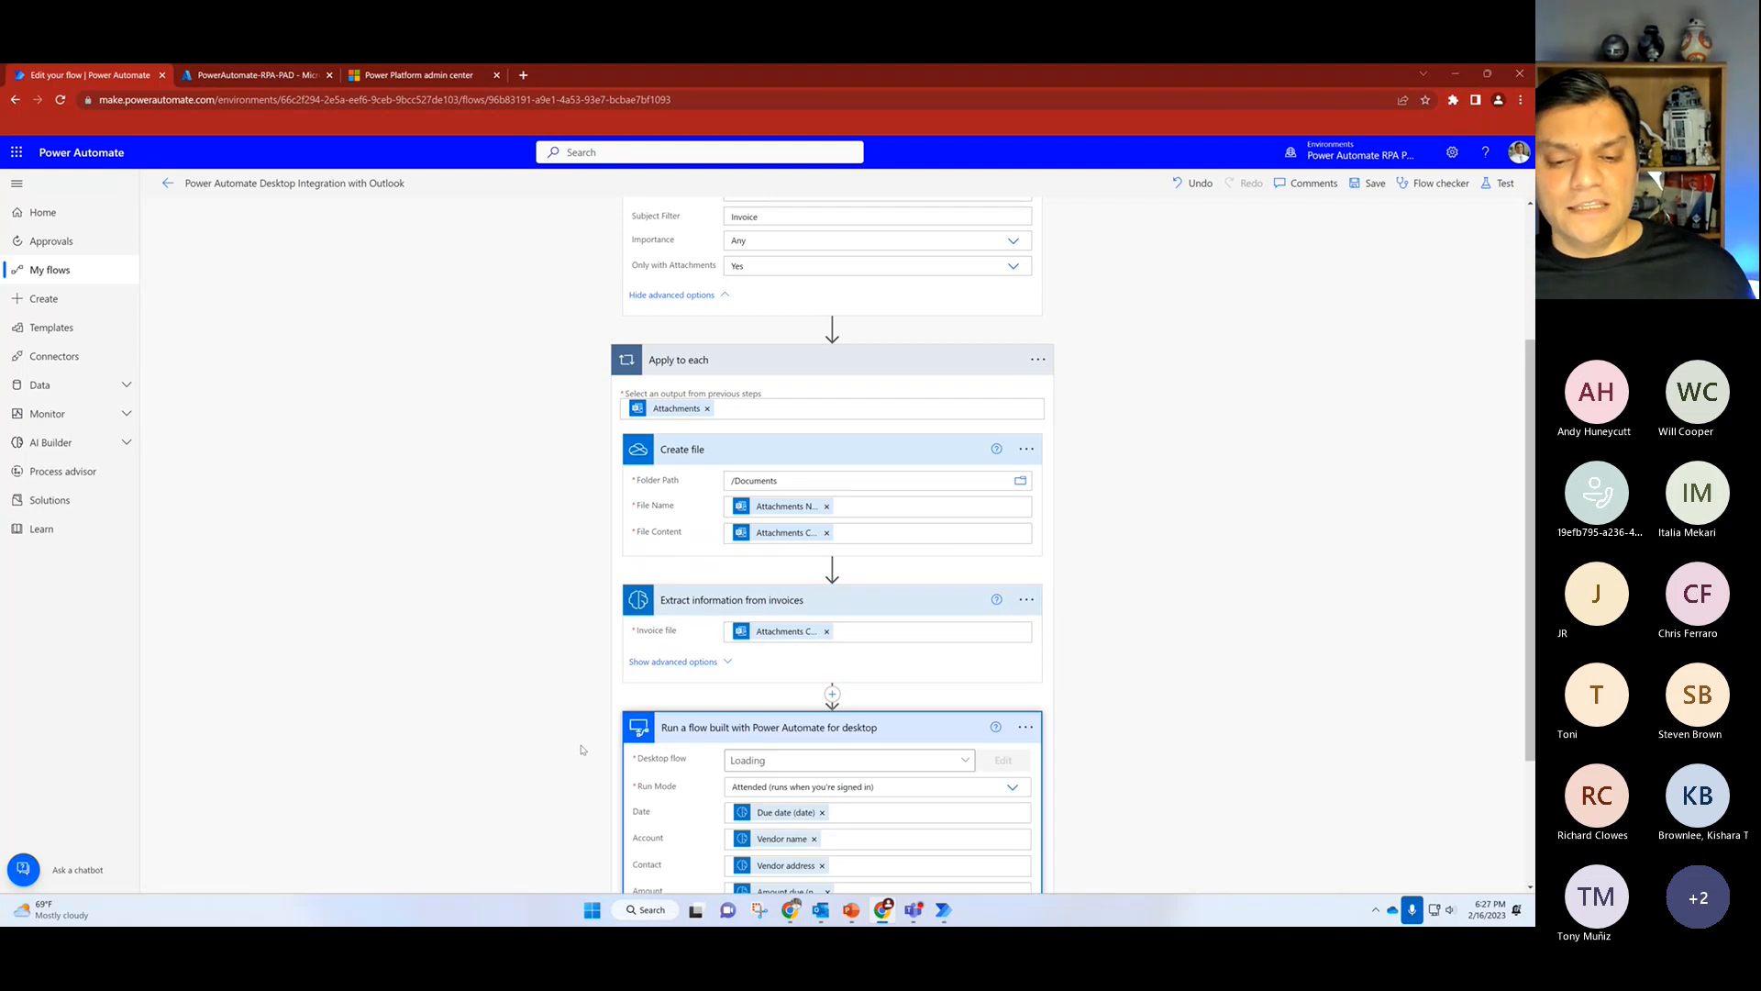
pyautogui.scroll(-3, 580, 749)
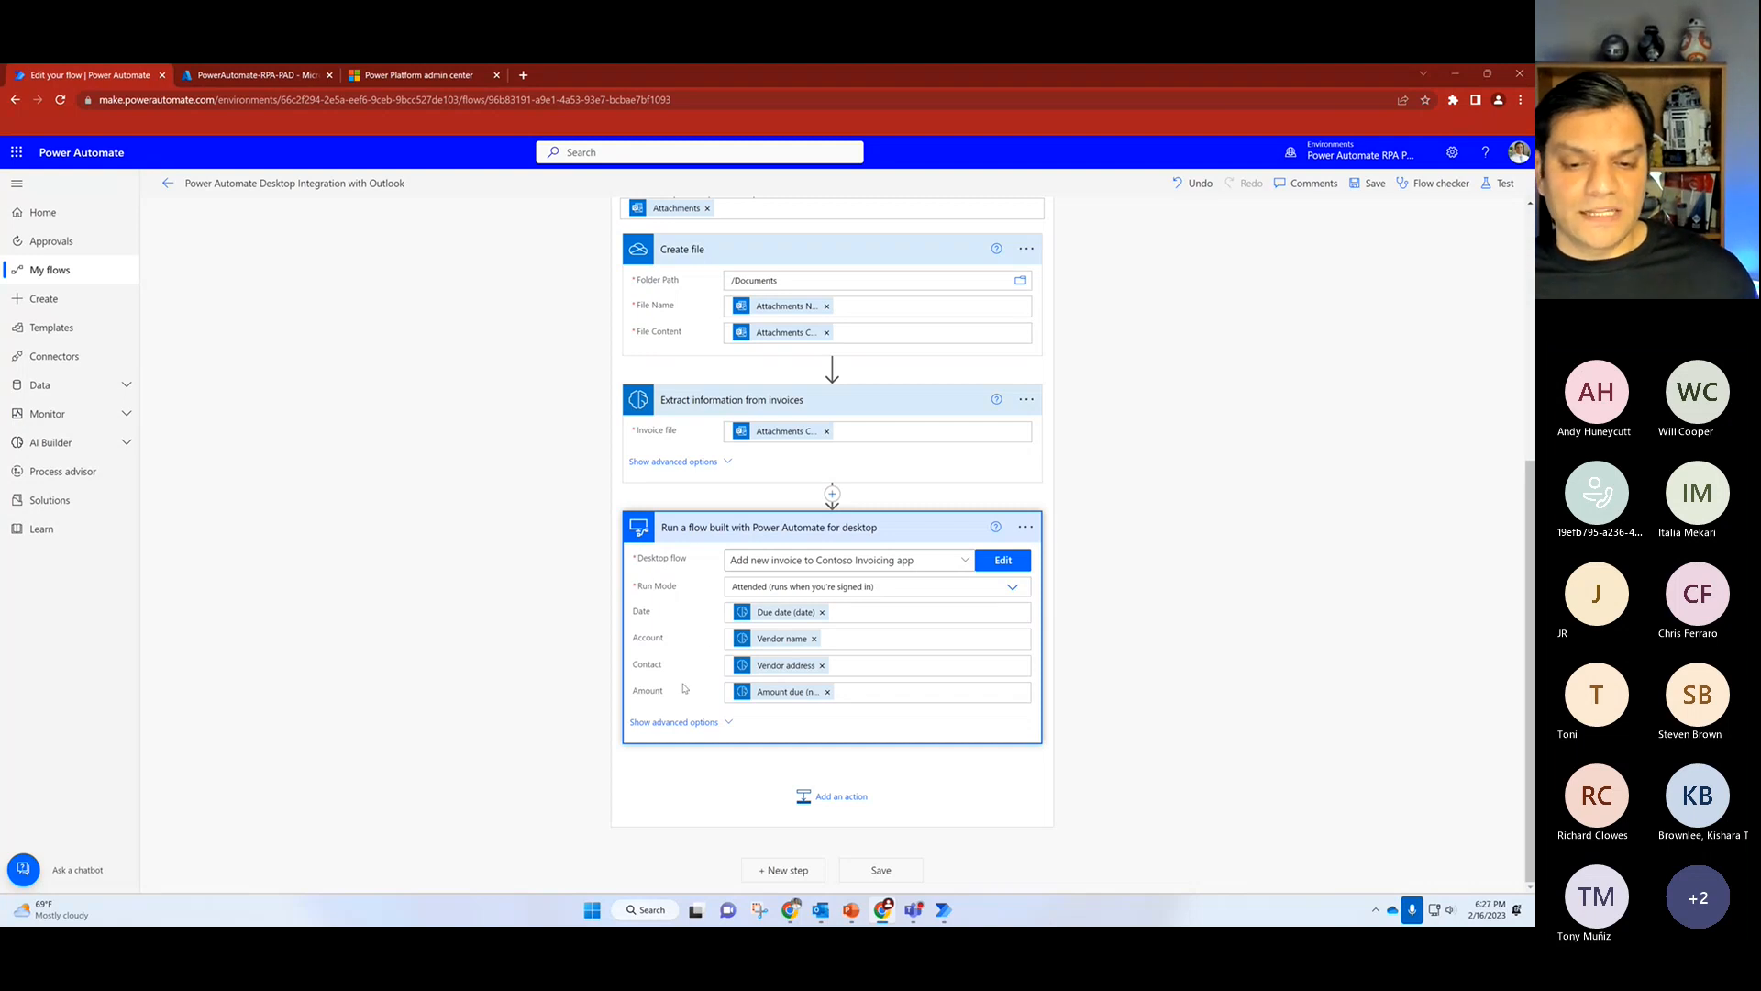
# Step: Browse the dynamic content available for the desktop flow action's Amount input without adding anything, and close the list
pyautogui.click(952, 694)
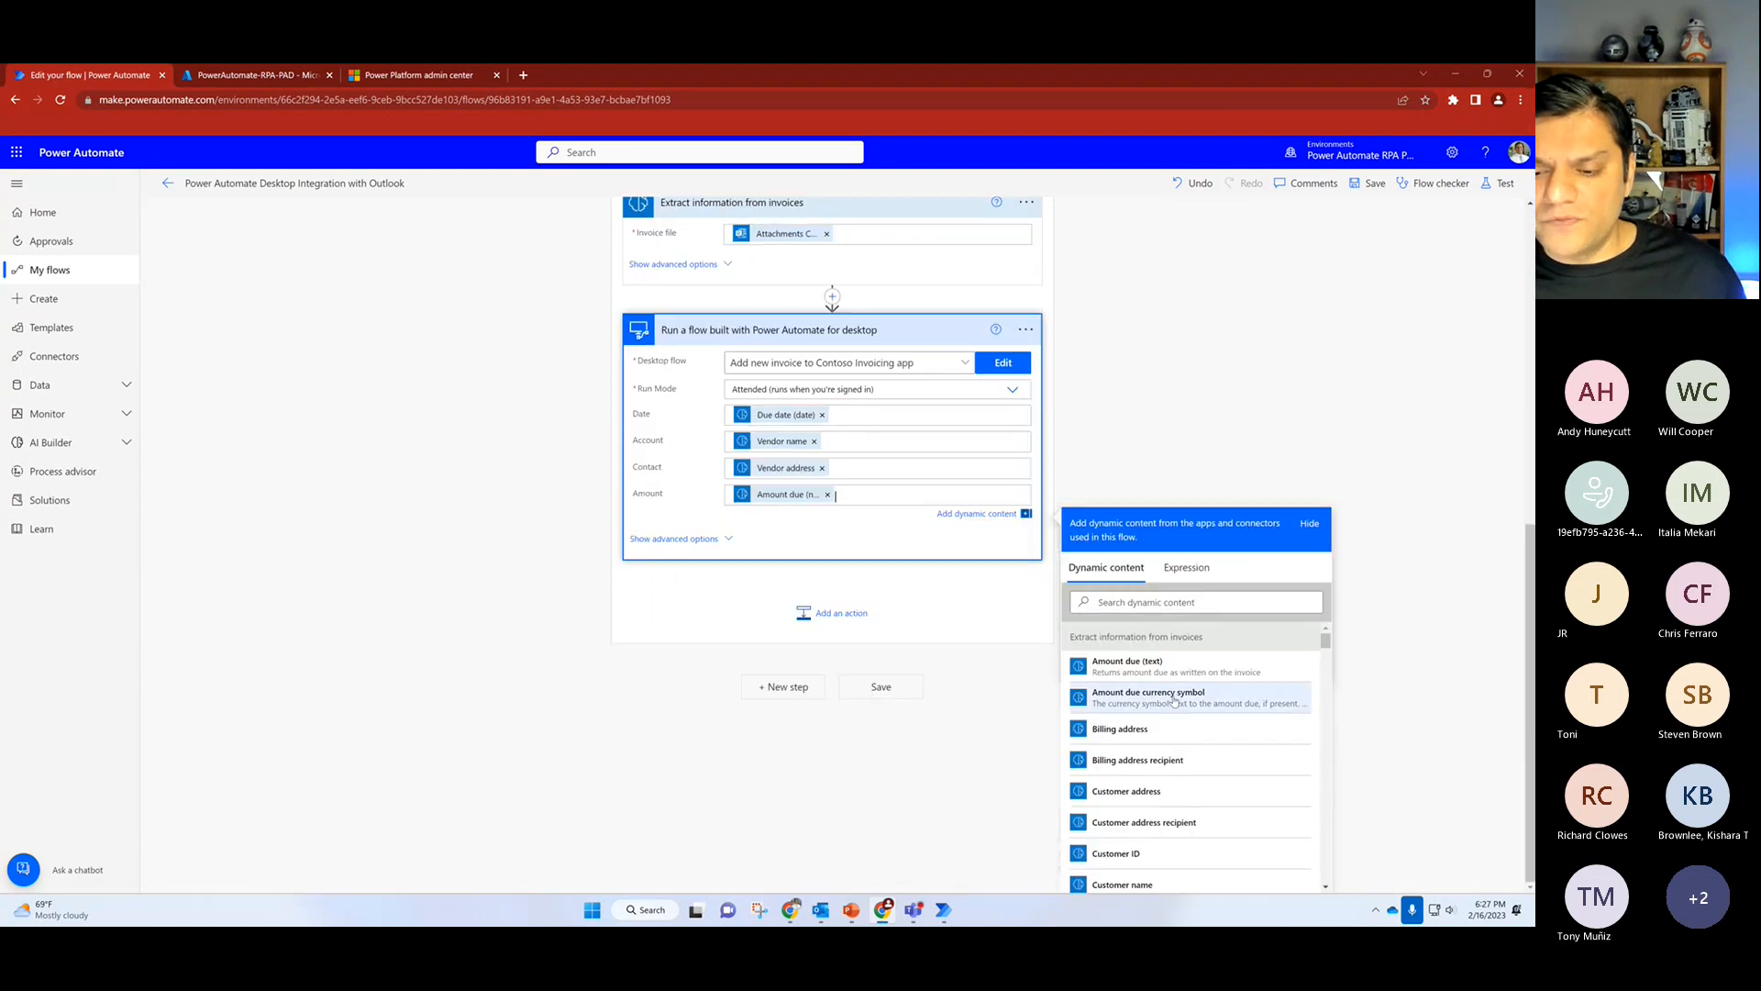
pyautogui.scroll(-5, 1174, 701)
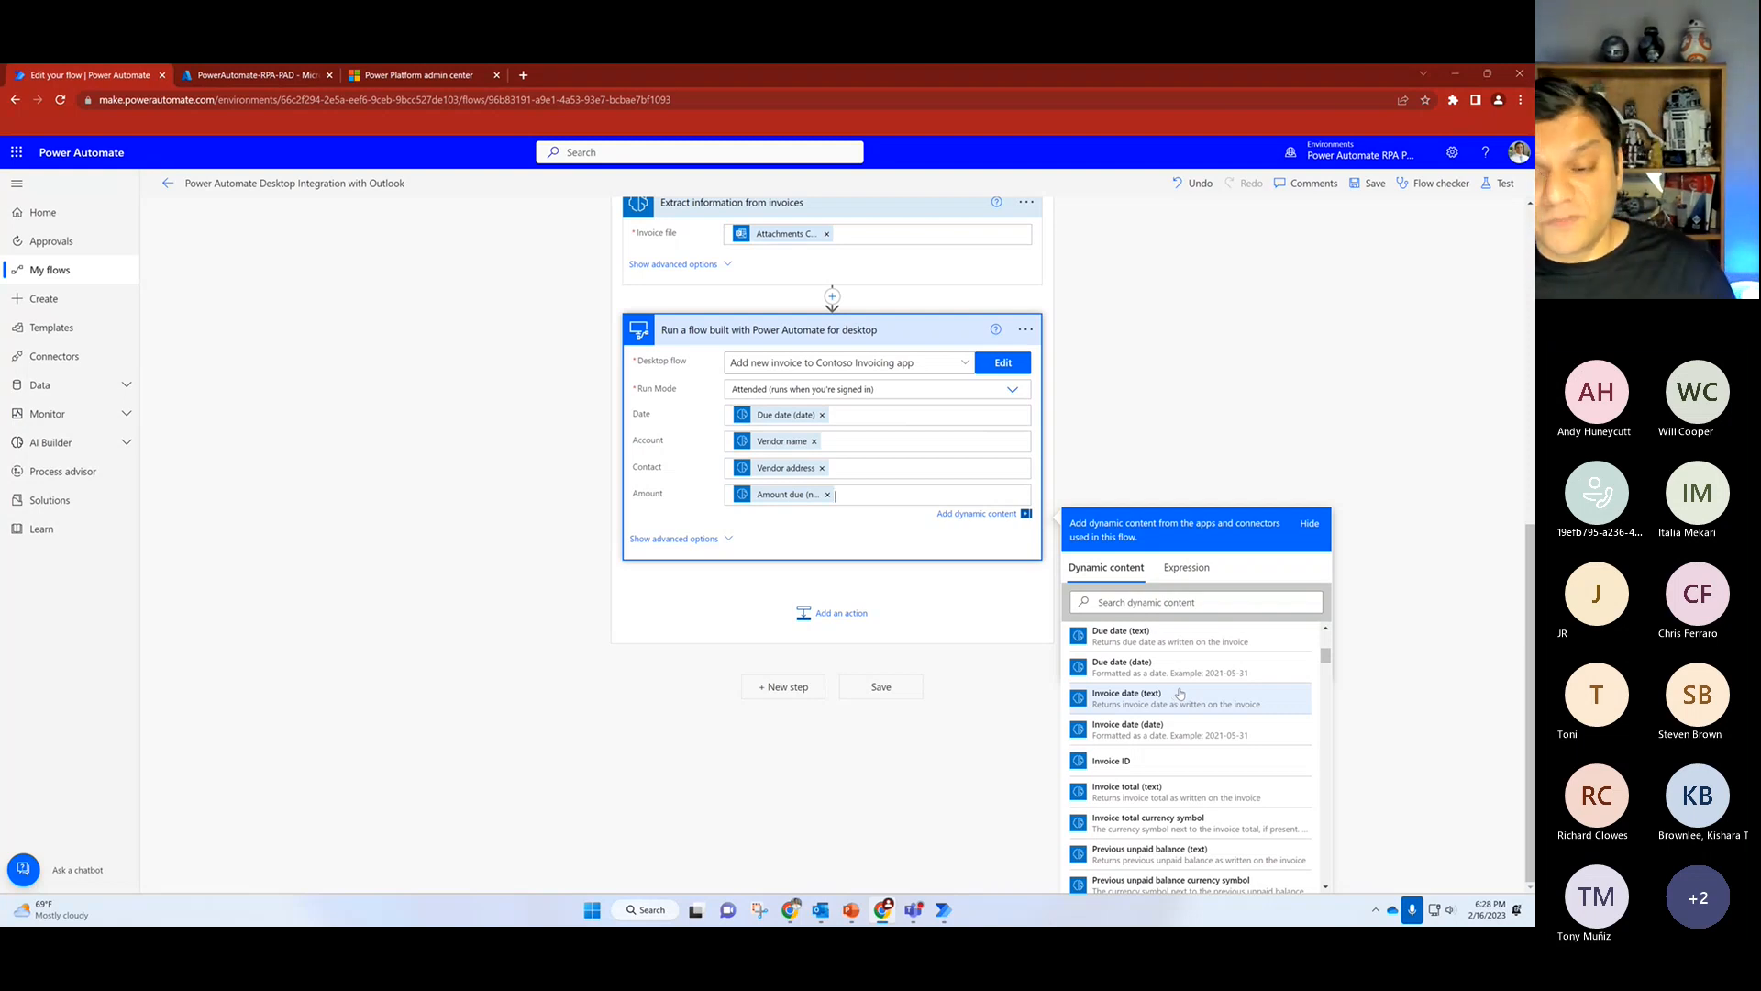
pyautogui.click(1295, 389)
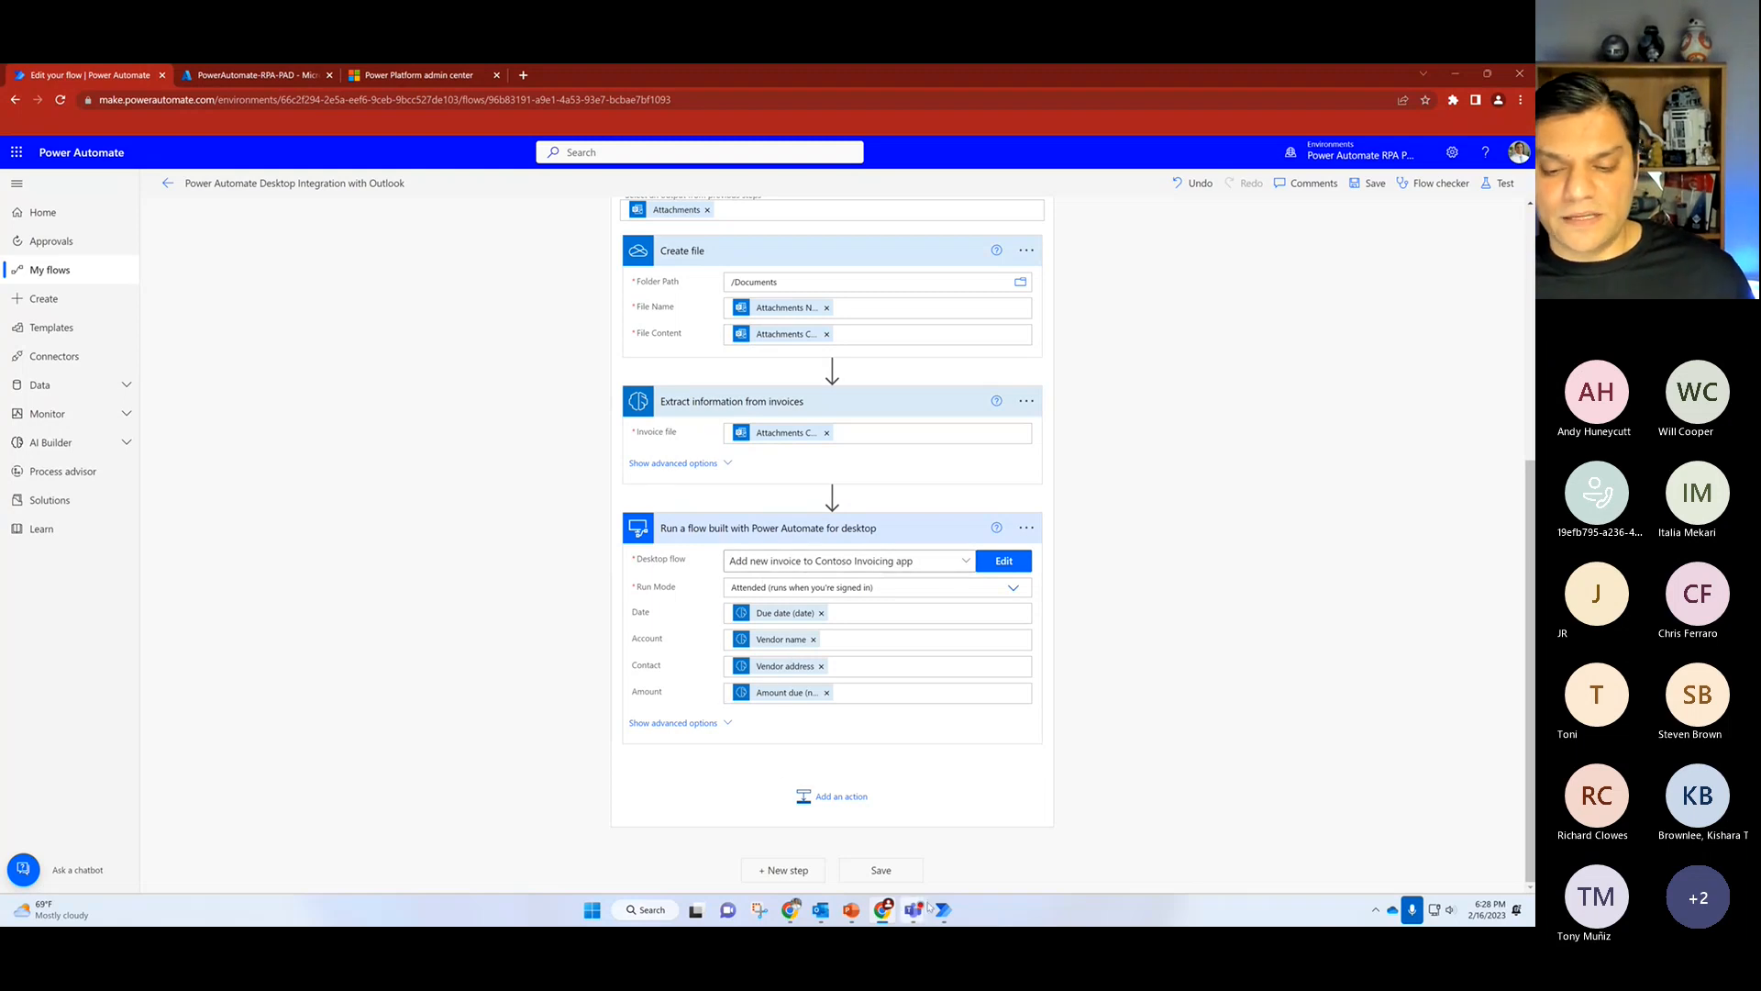
# Step: Switch to the Contoso invoicing flow's designer and show the input and output variable choices without adding a variable
pyautogui.moveTo(943, 913)
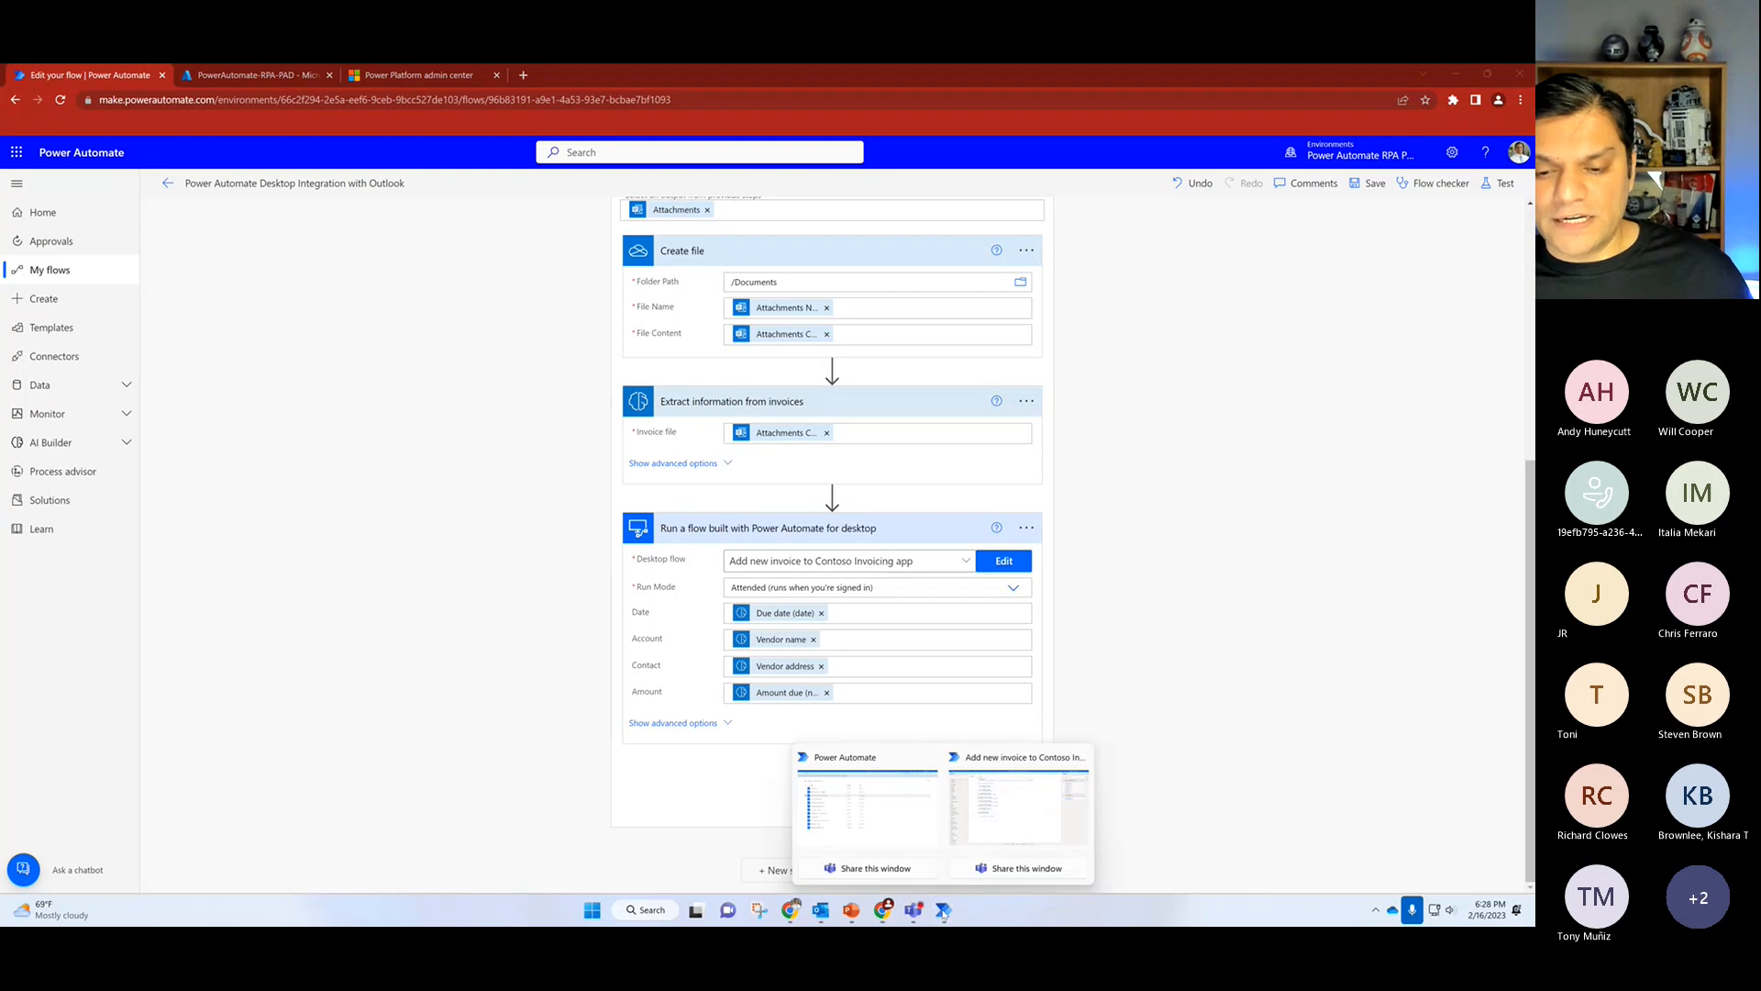
pyautogui.click(1008, 830)
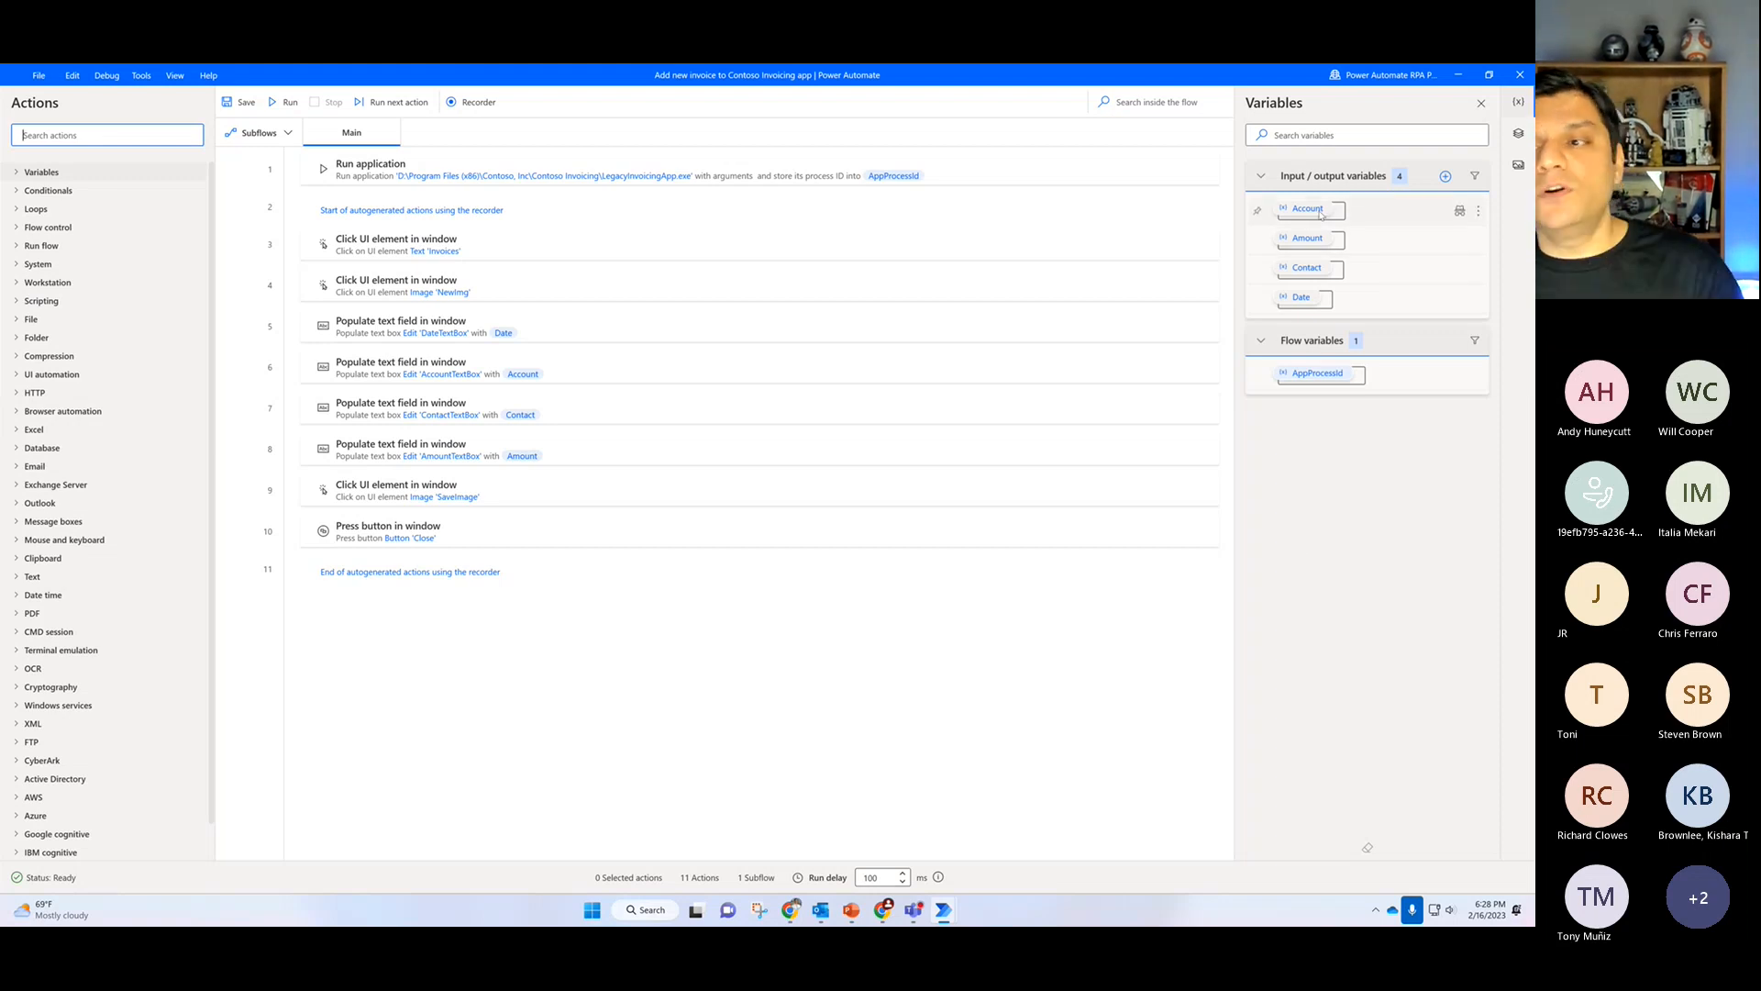
pyautogui.click(1449, 178)
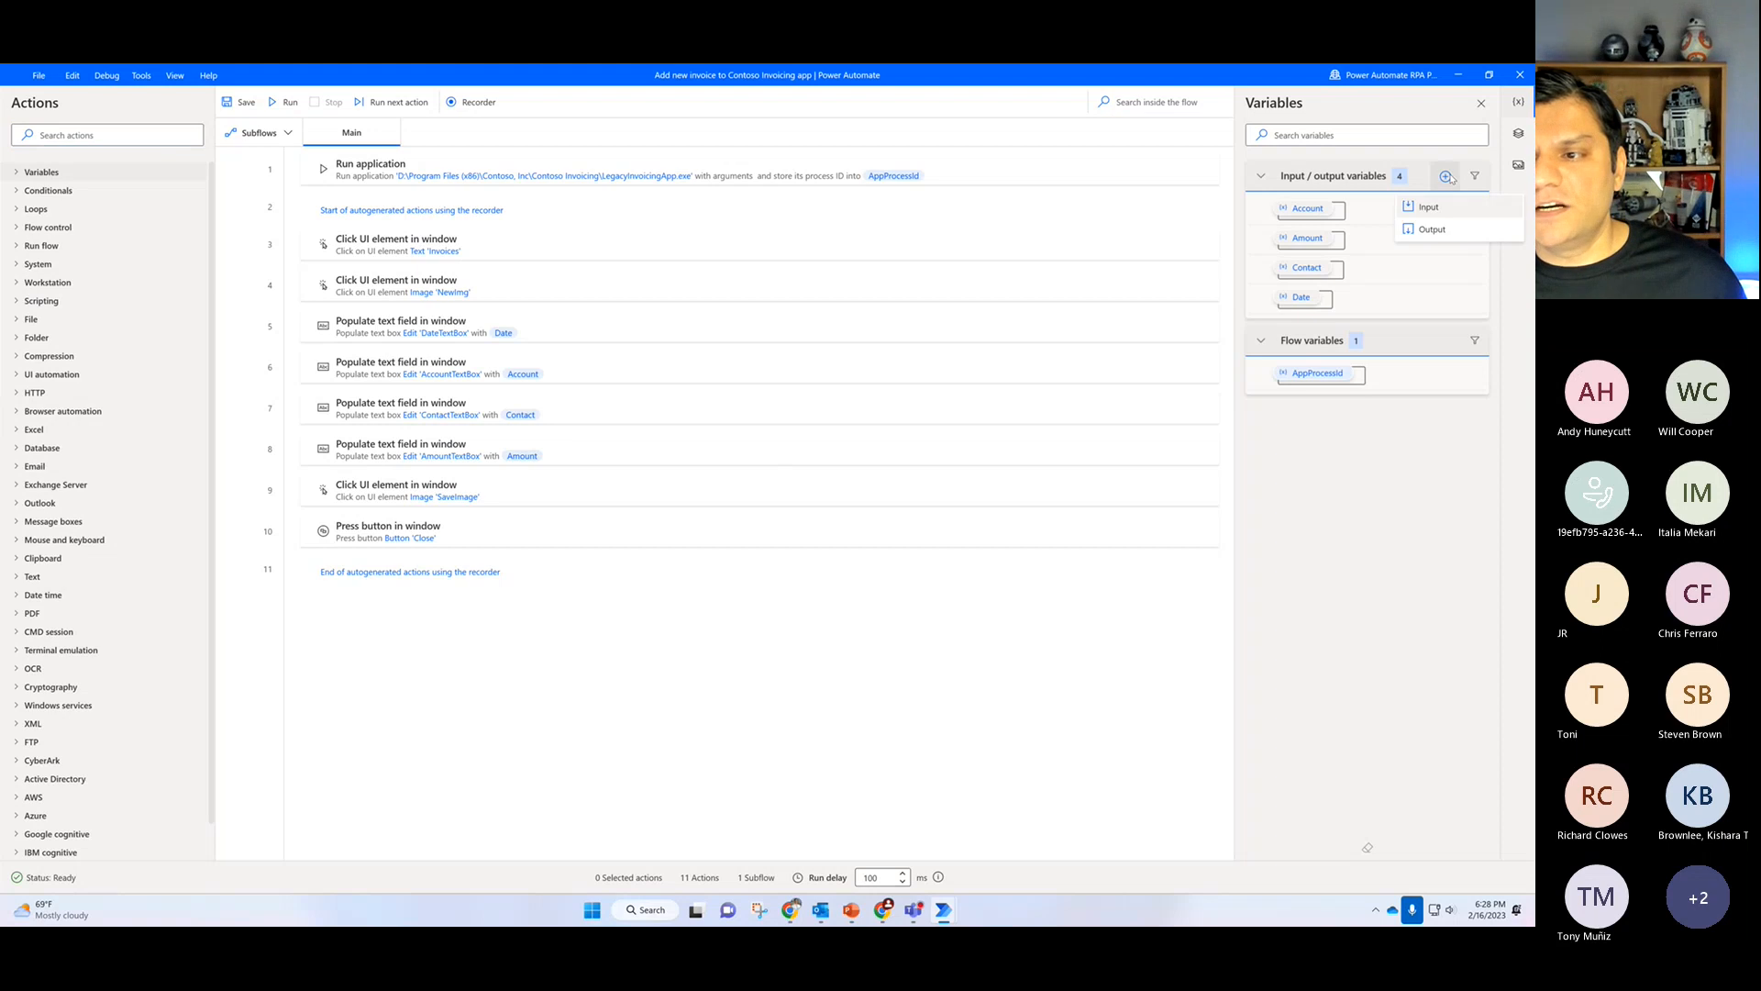
pyautogui.click(1417, 488)
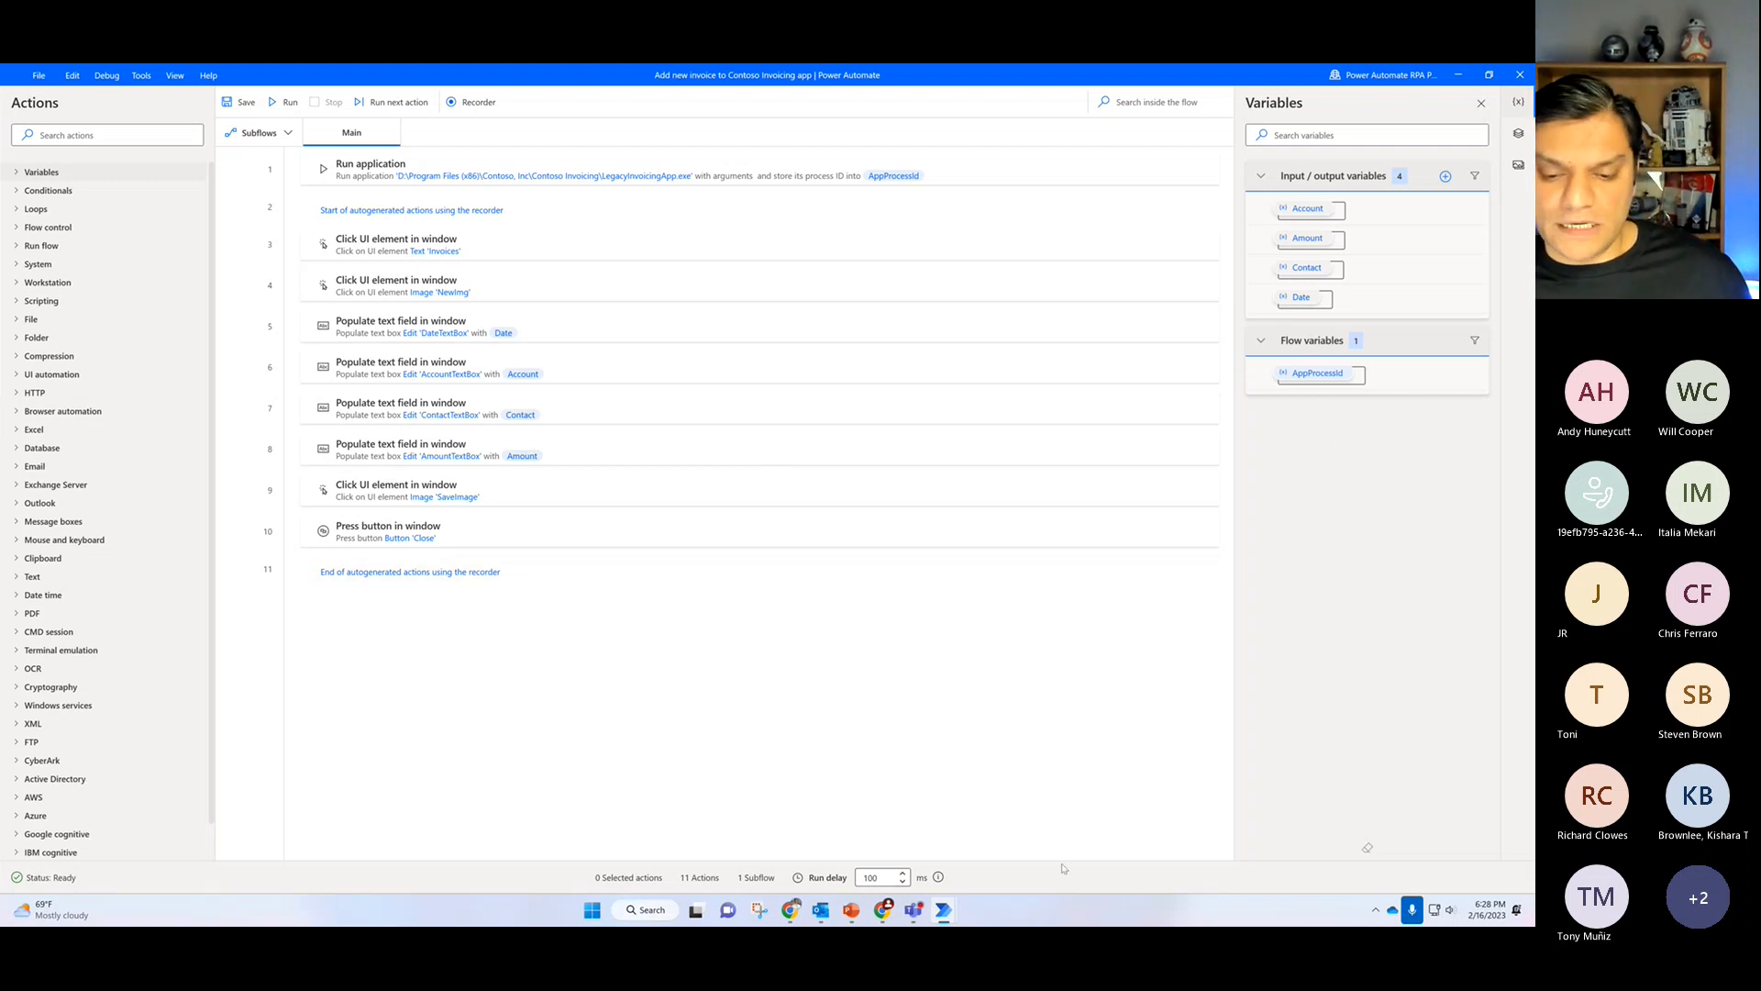
# Step: Compare the cloud flow's Date, Account, Contact and Amount mappings in the browser with the desktop flow's input variables in its designer
pyautogui.moveTo(883, 917)
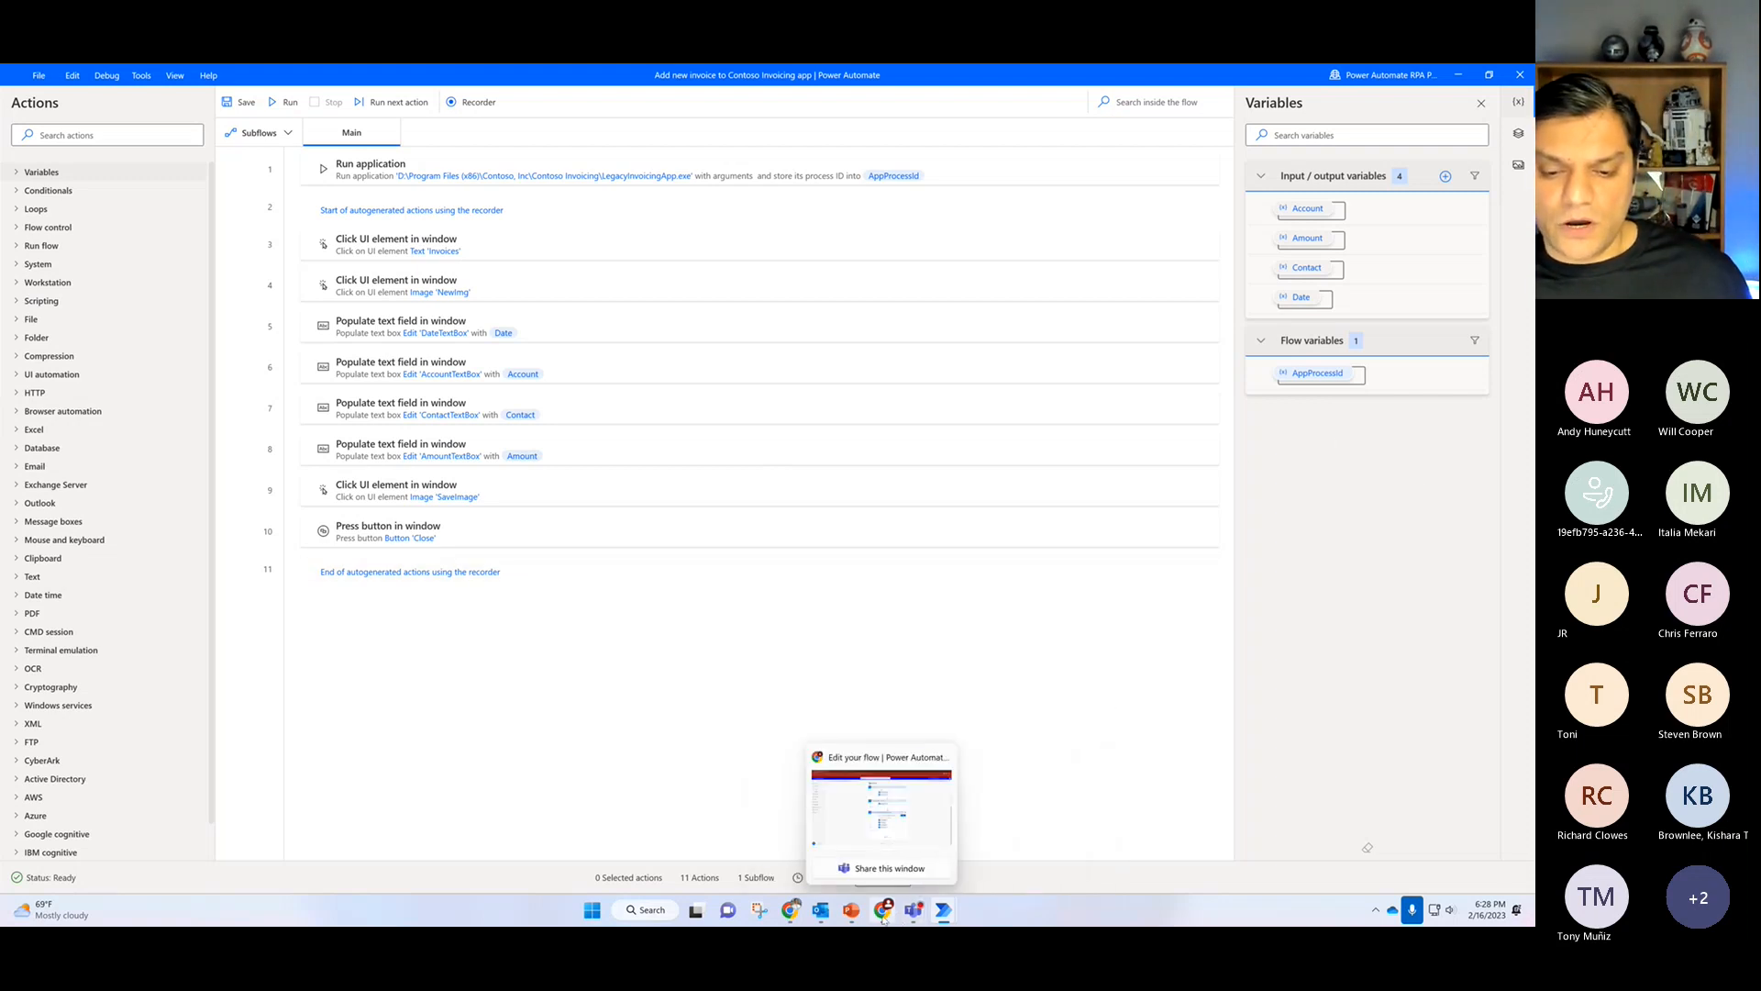
pyautogui.click(832, 811)
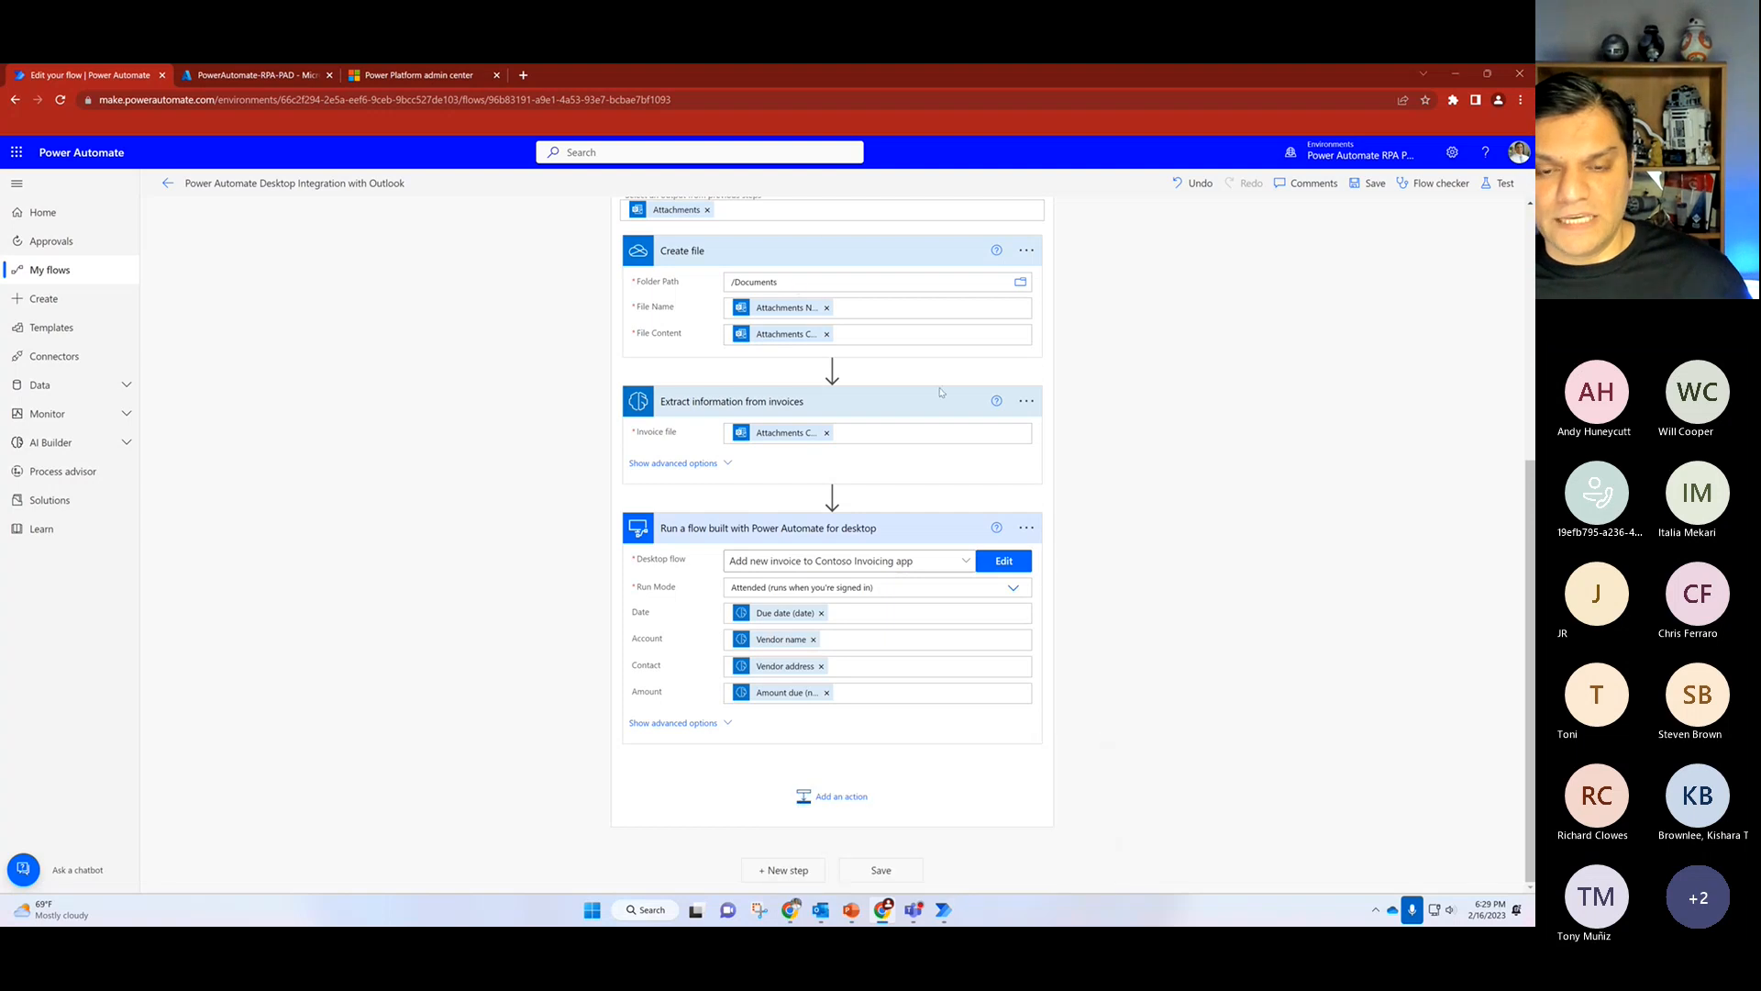
pyautogui.moveTo(947, 912)
pyautogui.click(1000, 830)
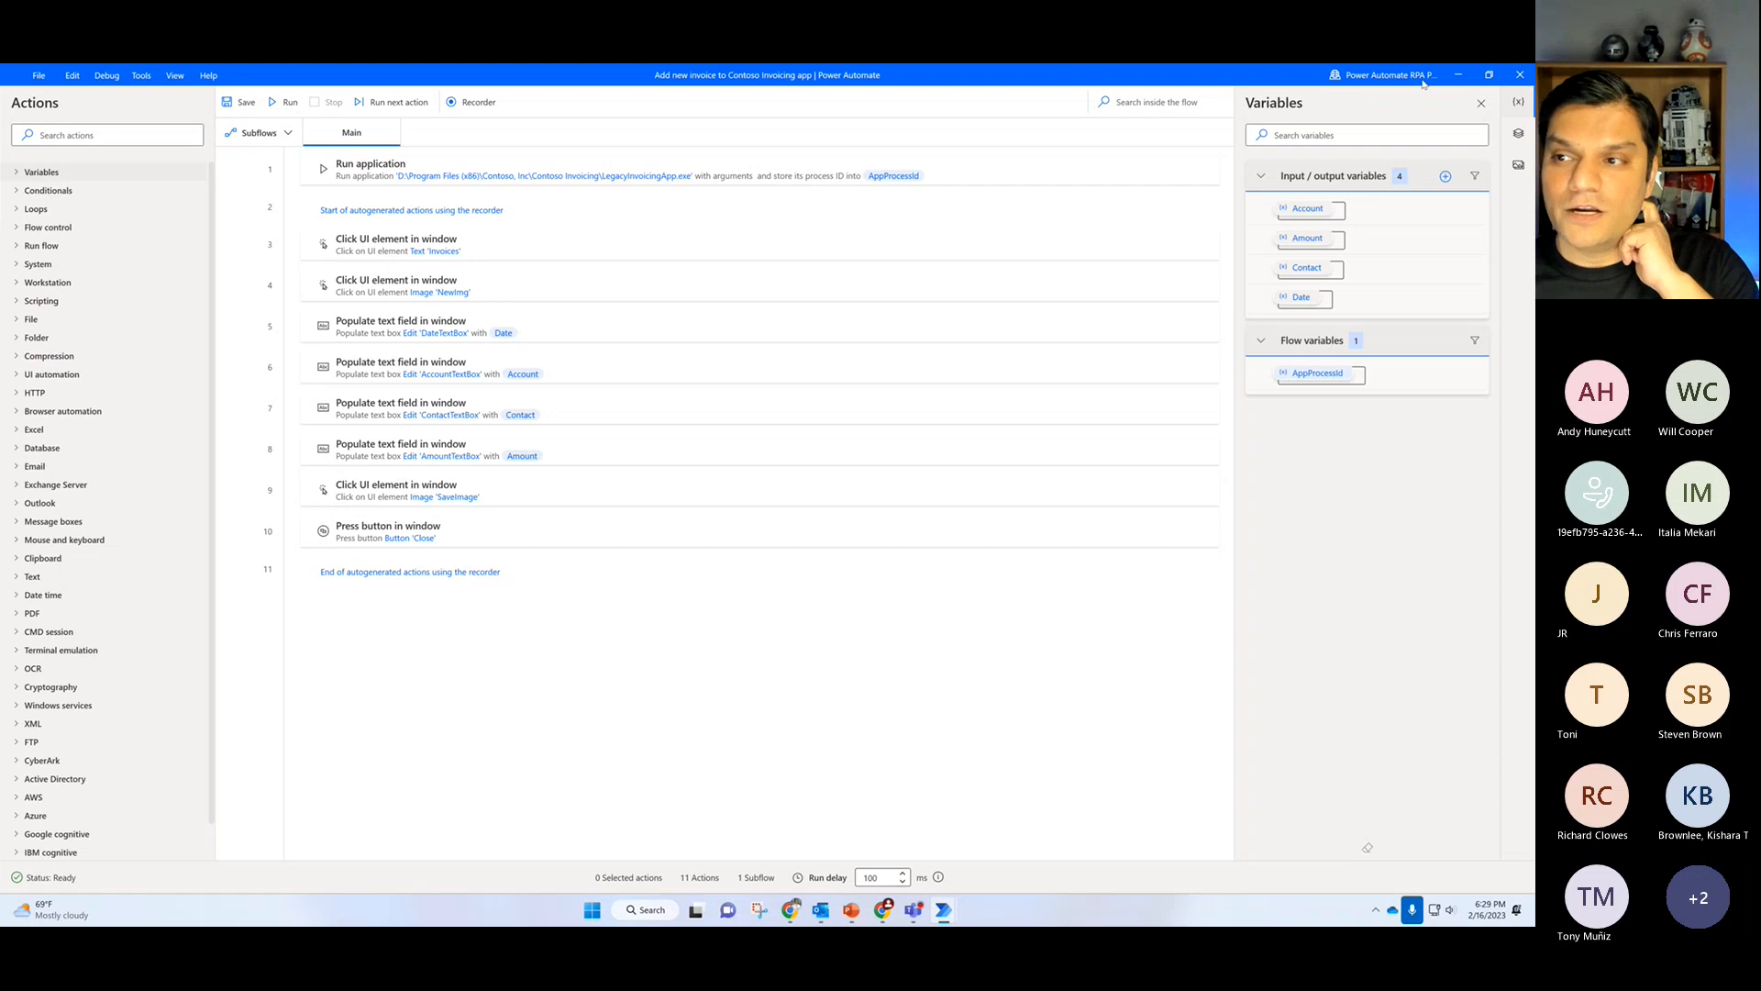
# Step: Close the desktop flow's designer and leave the Outlook integration cloud flow's editor without saving, returning to its details page
pyautogui.click(1514, 78)
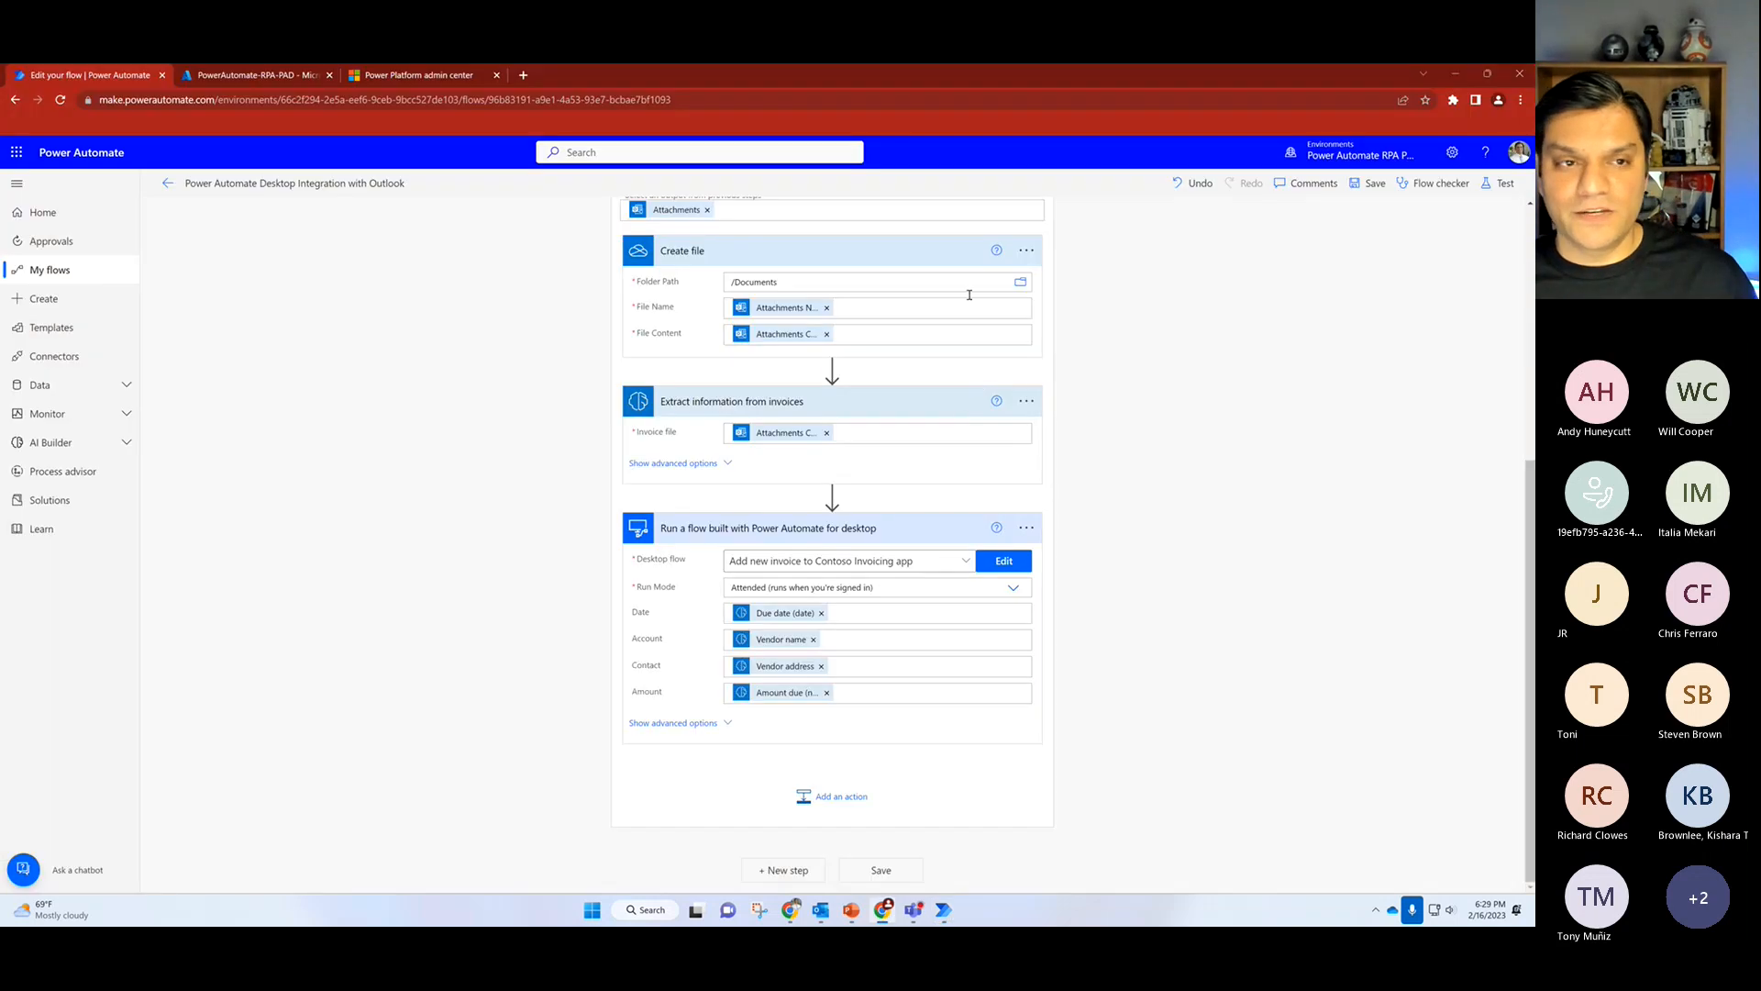
pyautogui.click(168, 182)
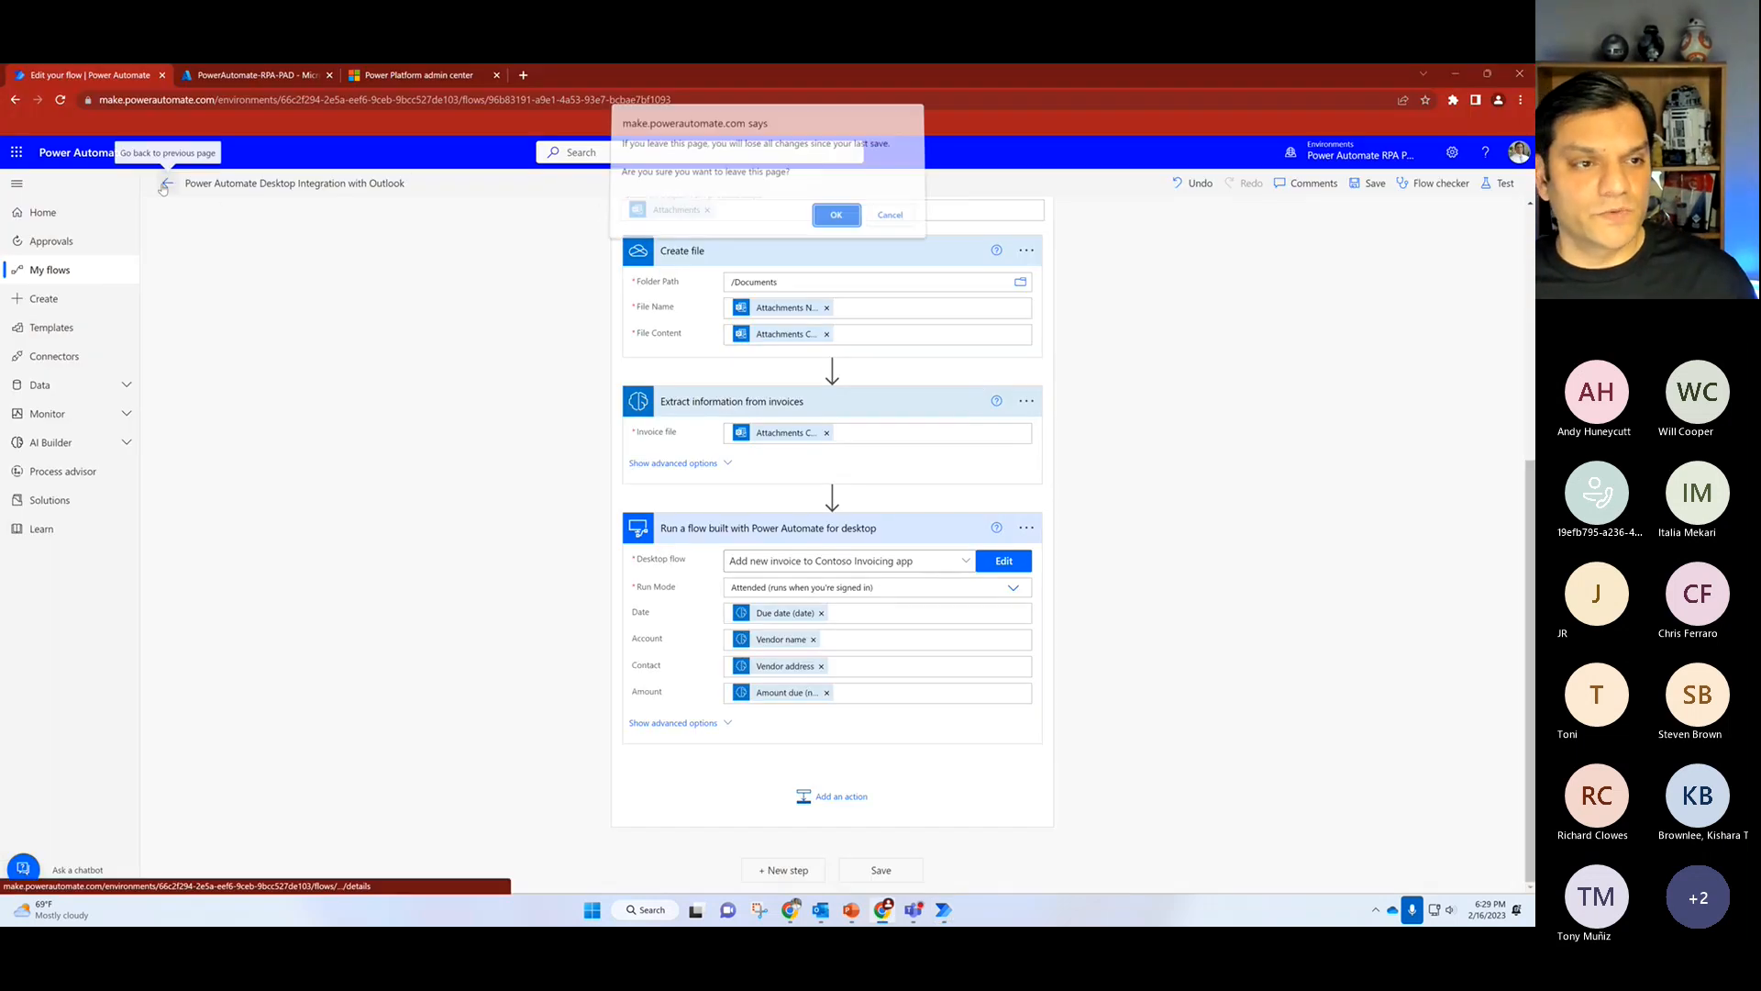
pyautogui.click(834, 221)
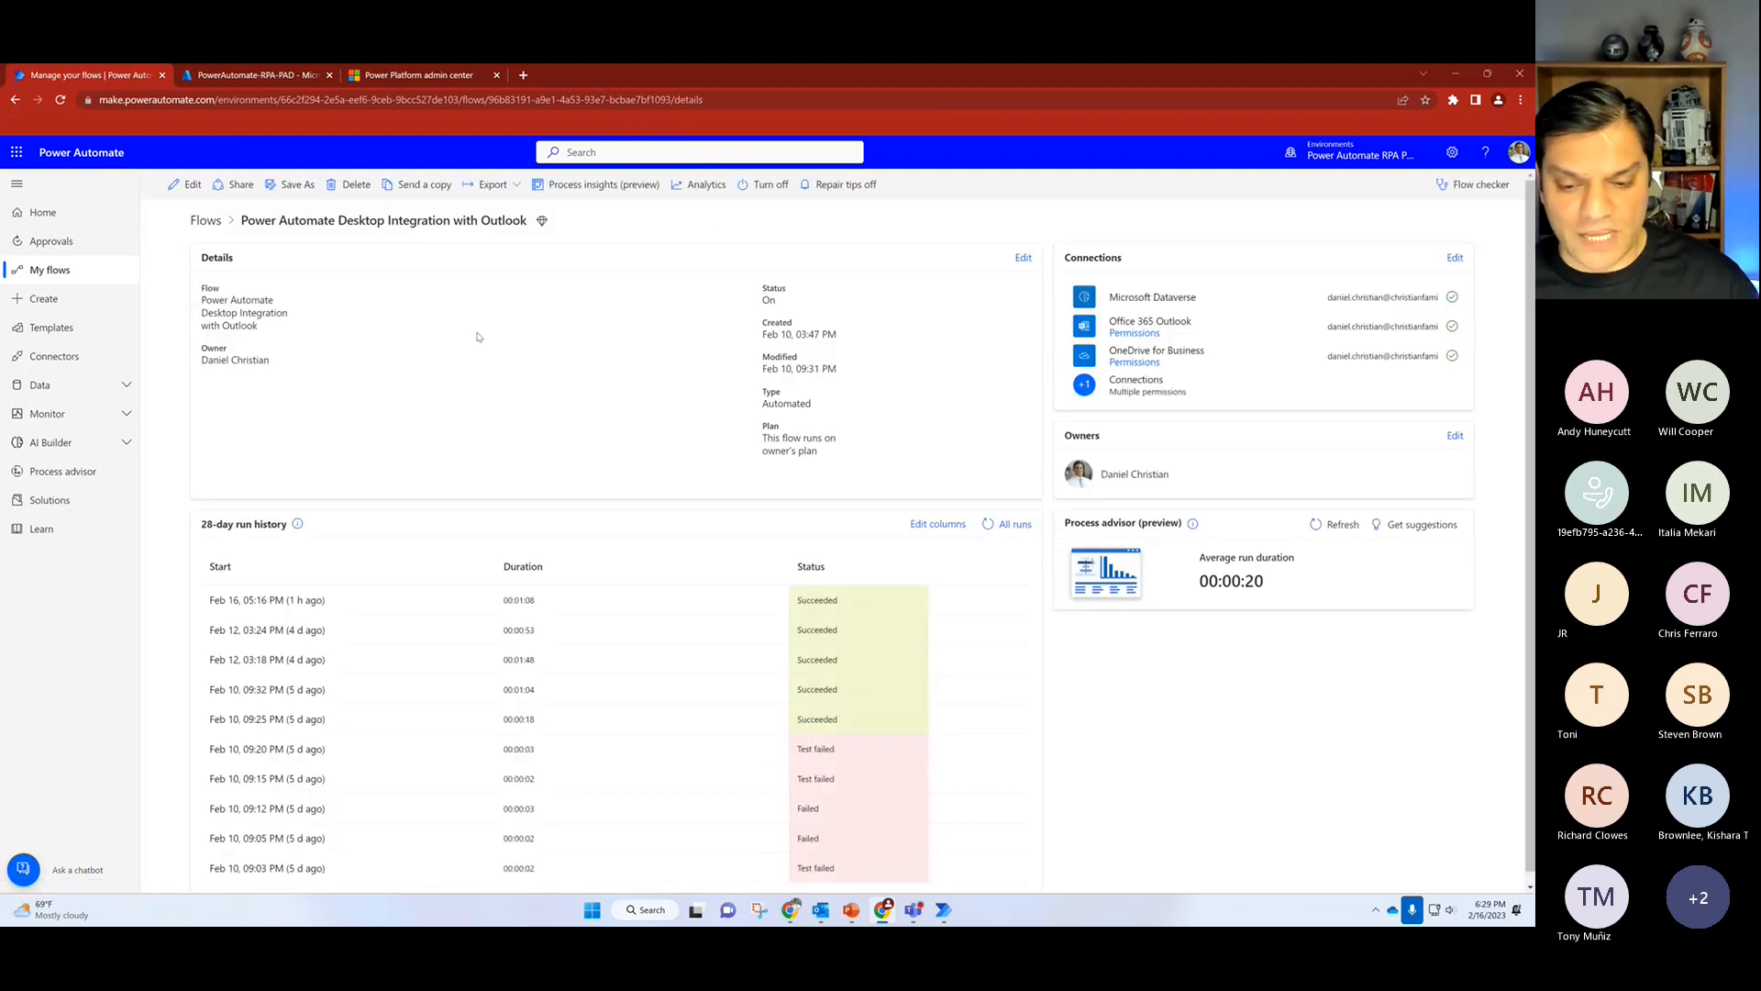
# Step: Switch to Gmail and compose a new message to the mailbox monitored by the cloud flow, with the subject Invoice
pyautogui.moveTo(791, 913)
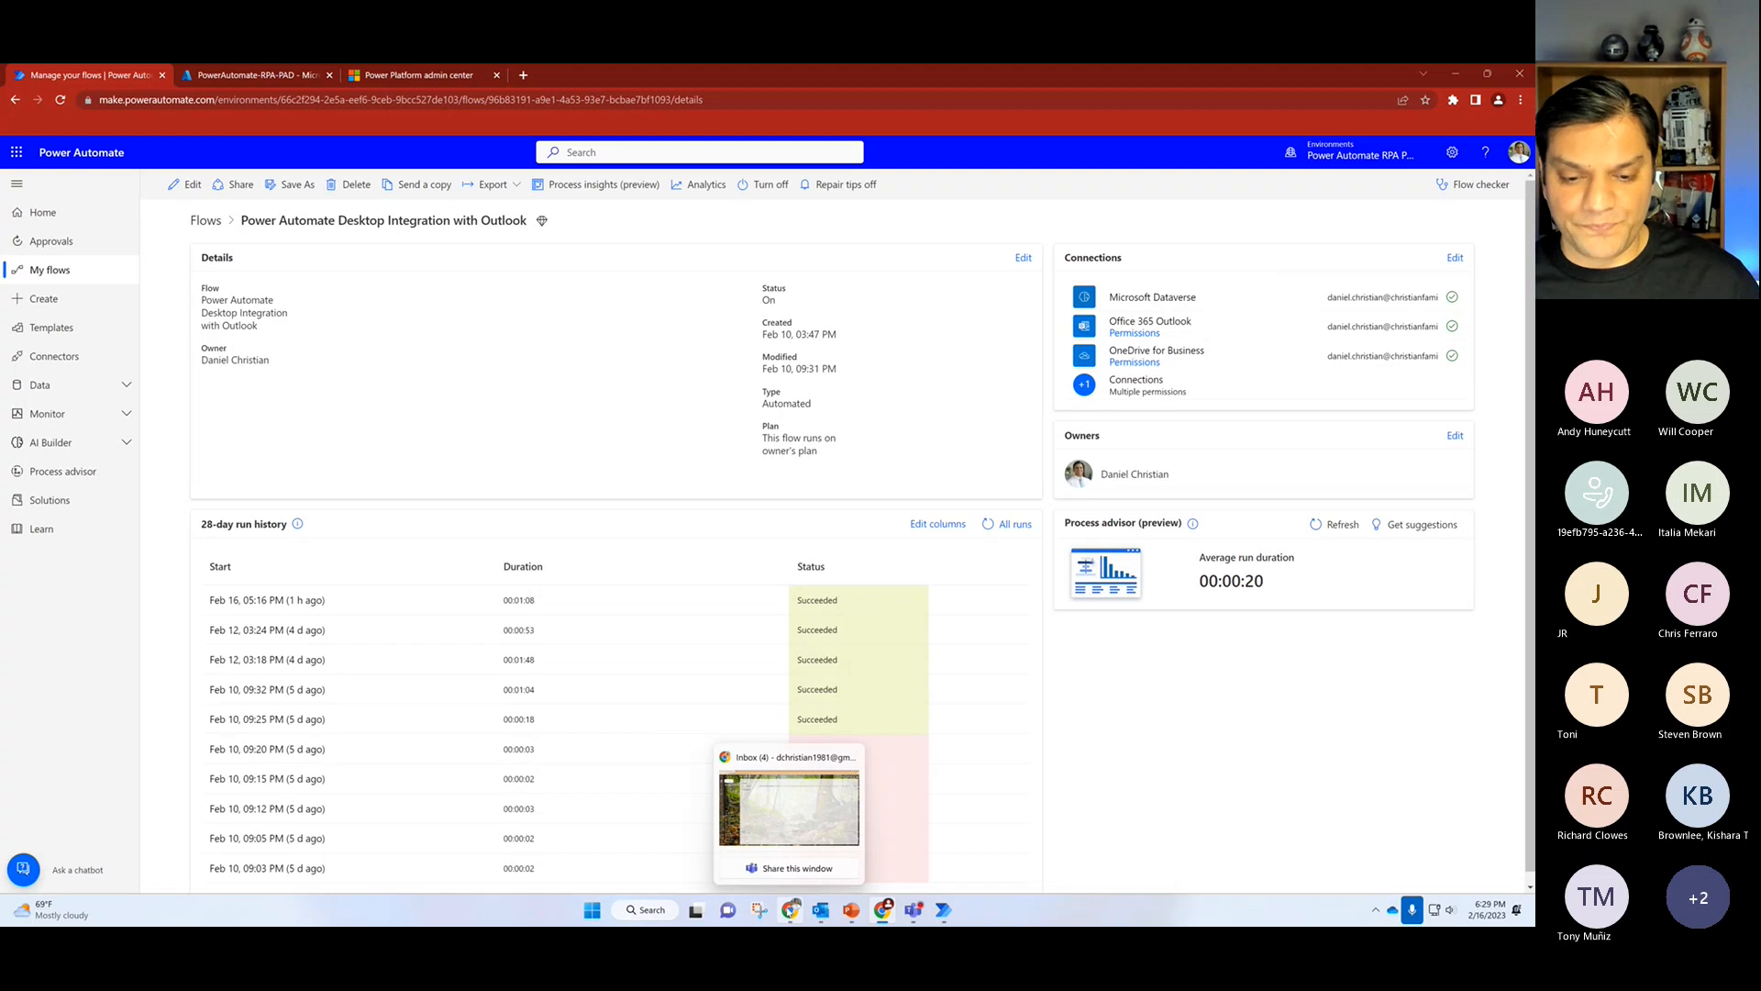
pyautogui.click(799, 823)
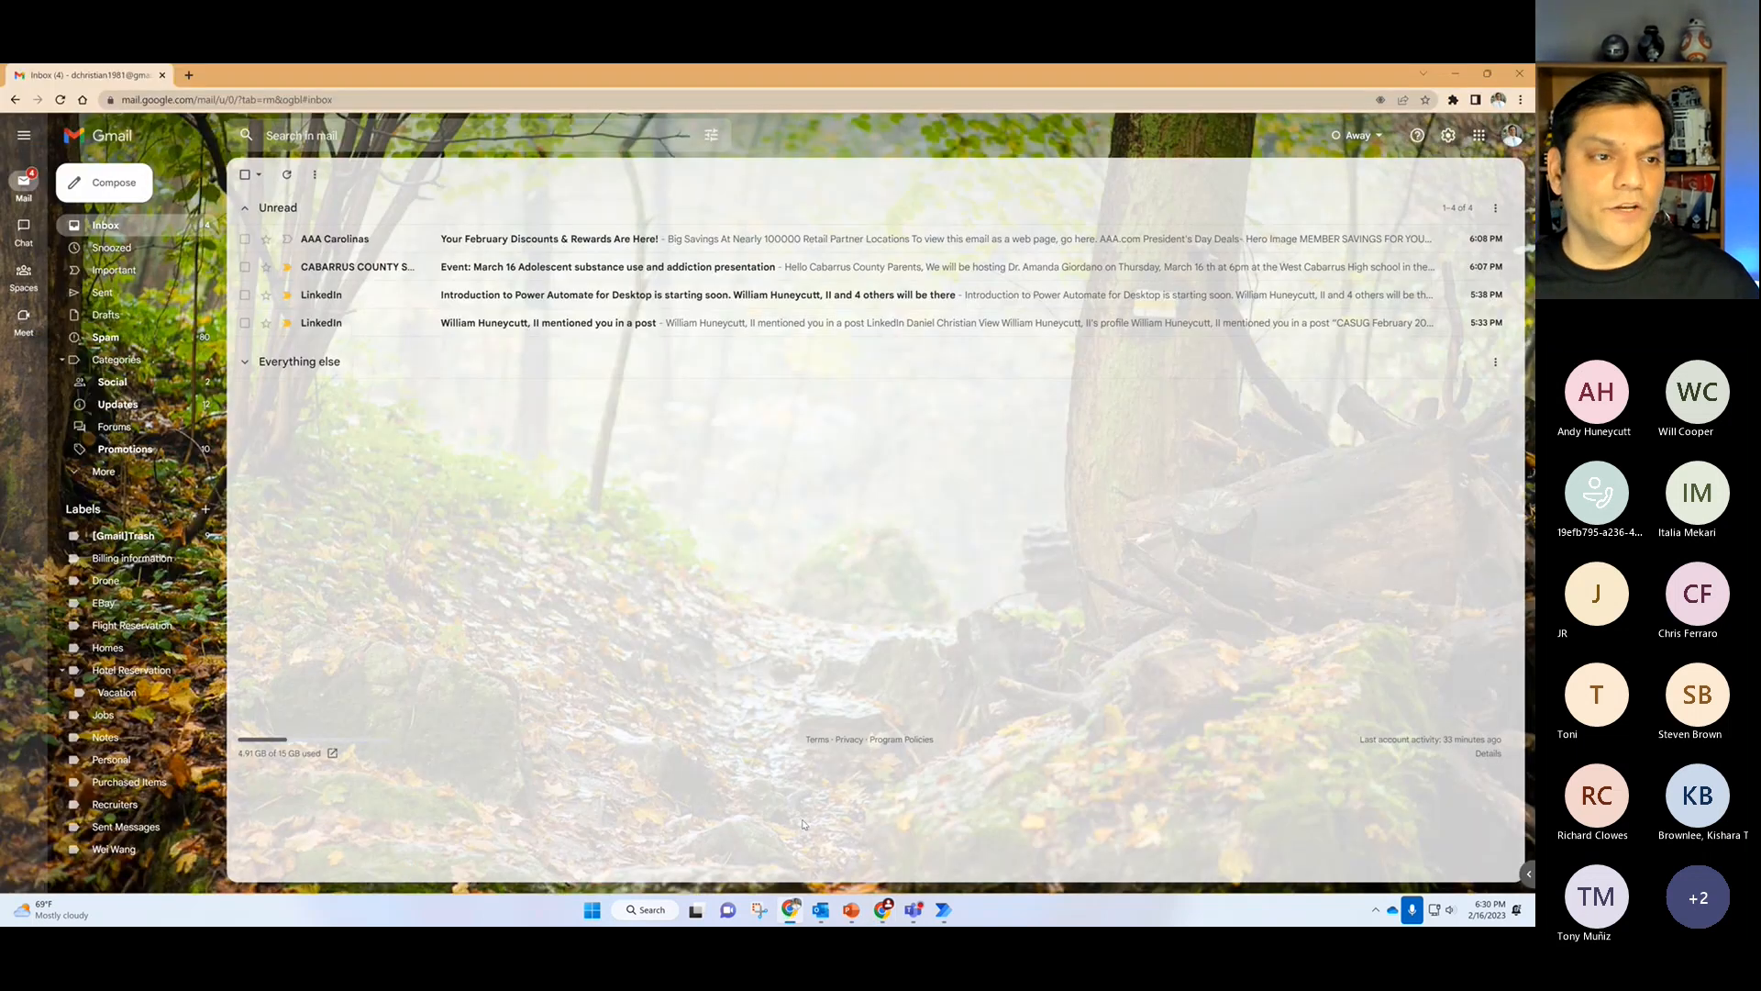
pyautogui.click(130, 194)
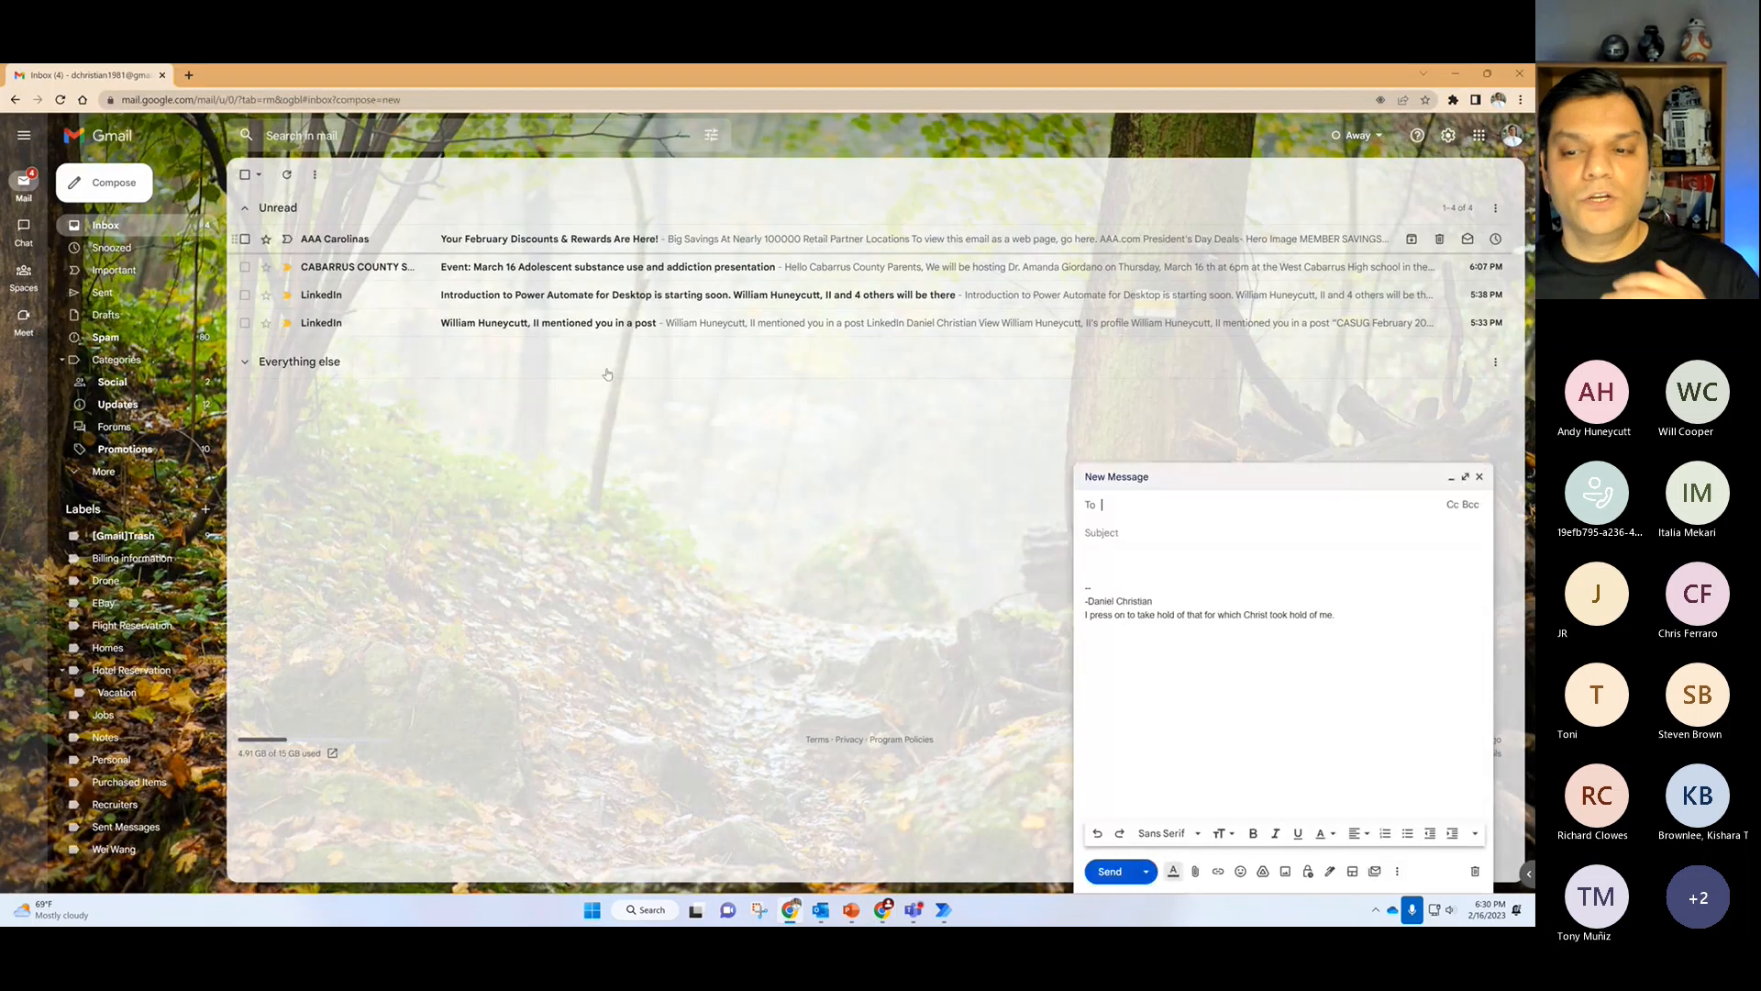
pyautogui.write('daniel')
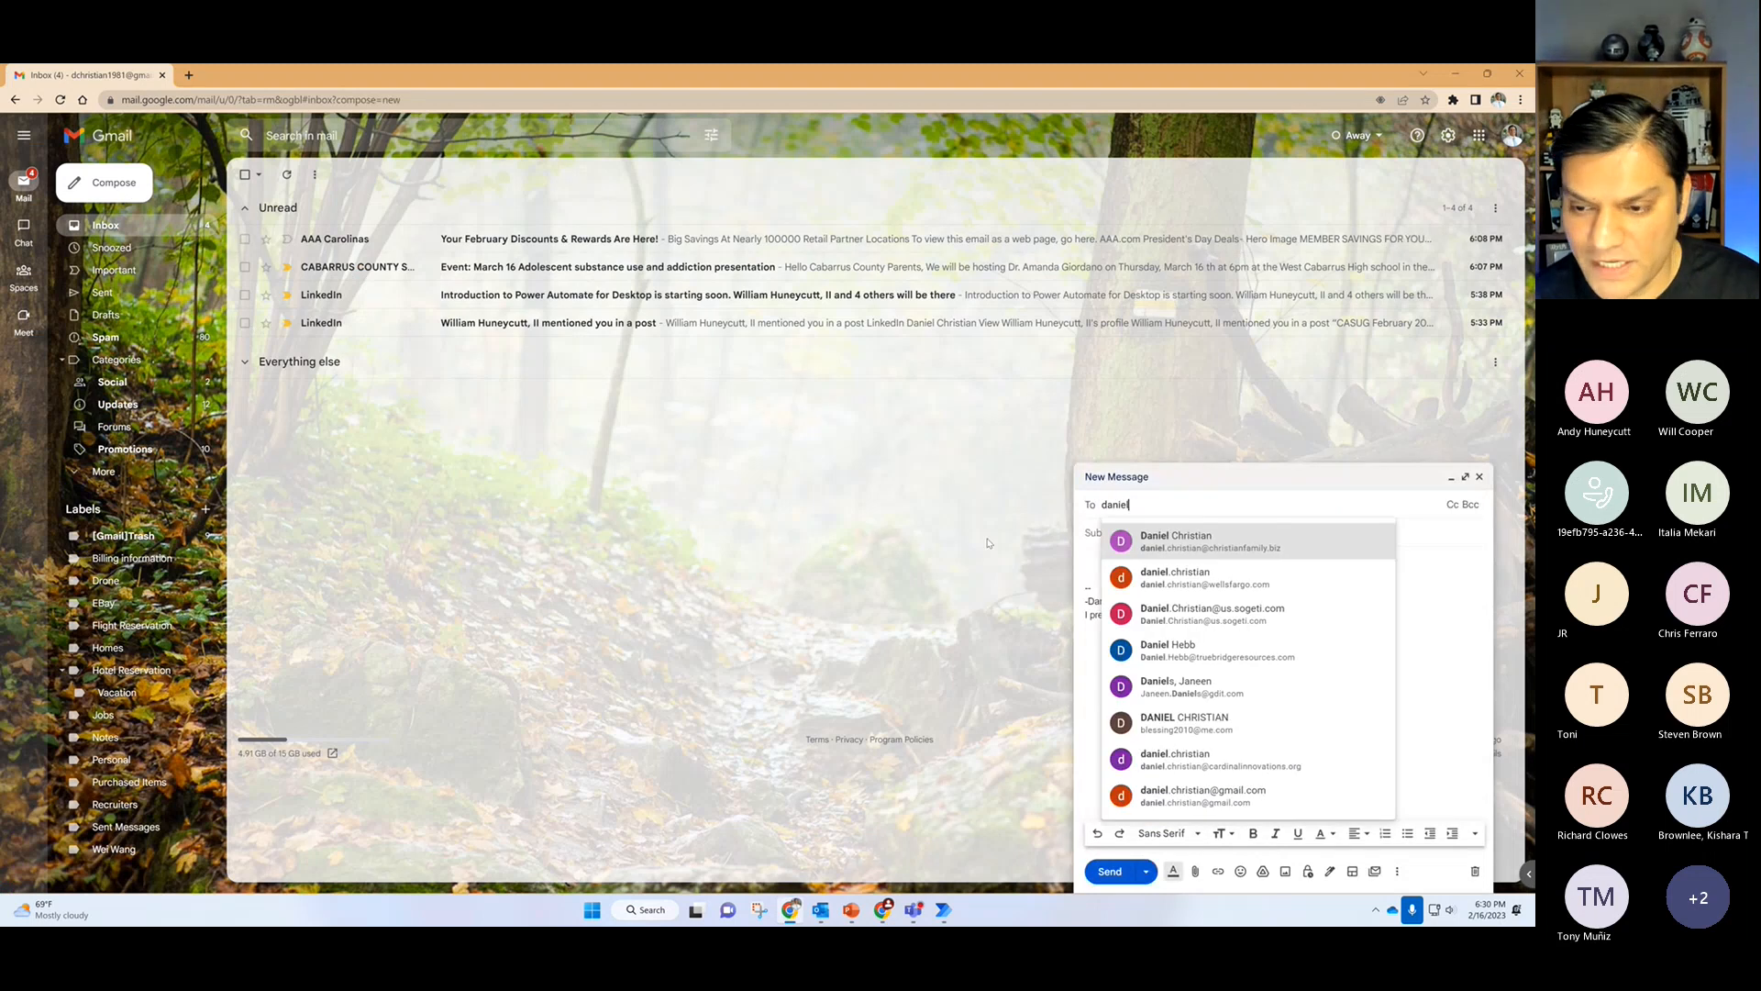
pyautogui.click(1292, 548)
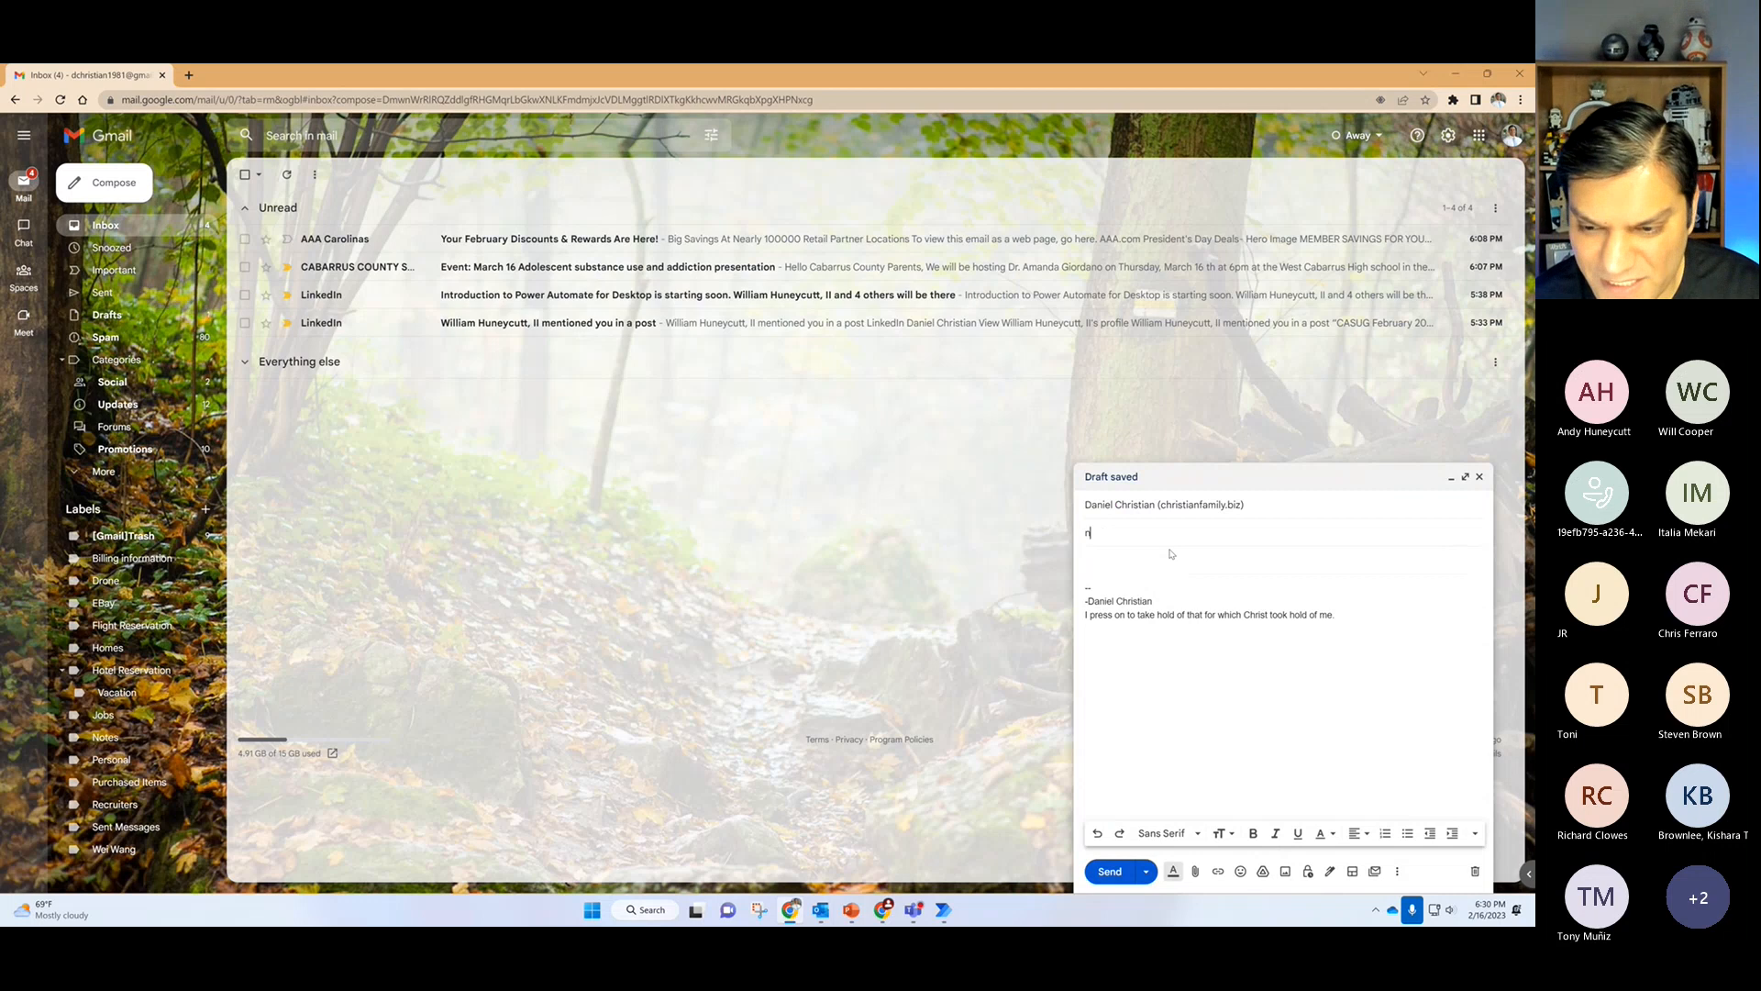
pyautogui.write('Invoice')
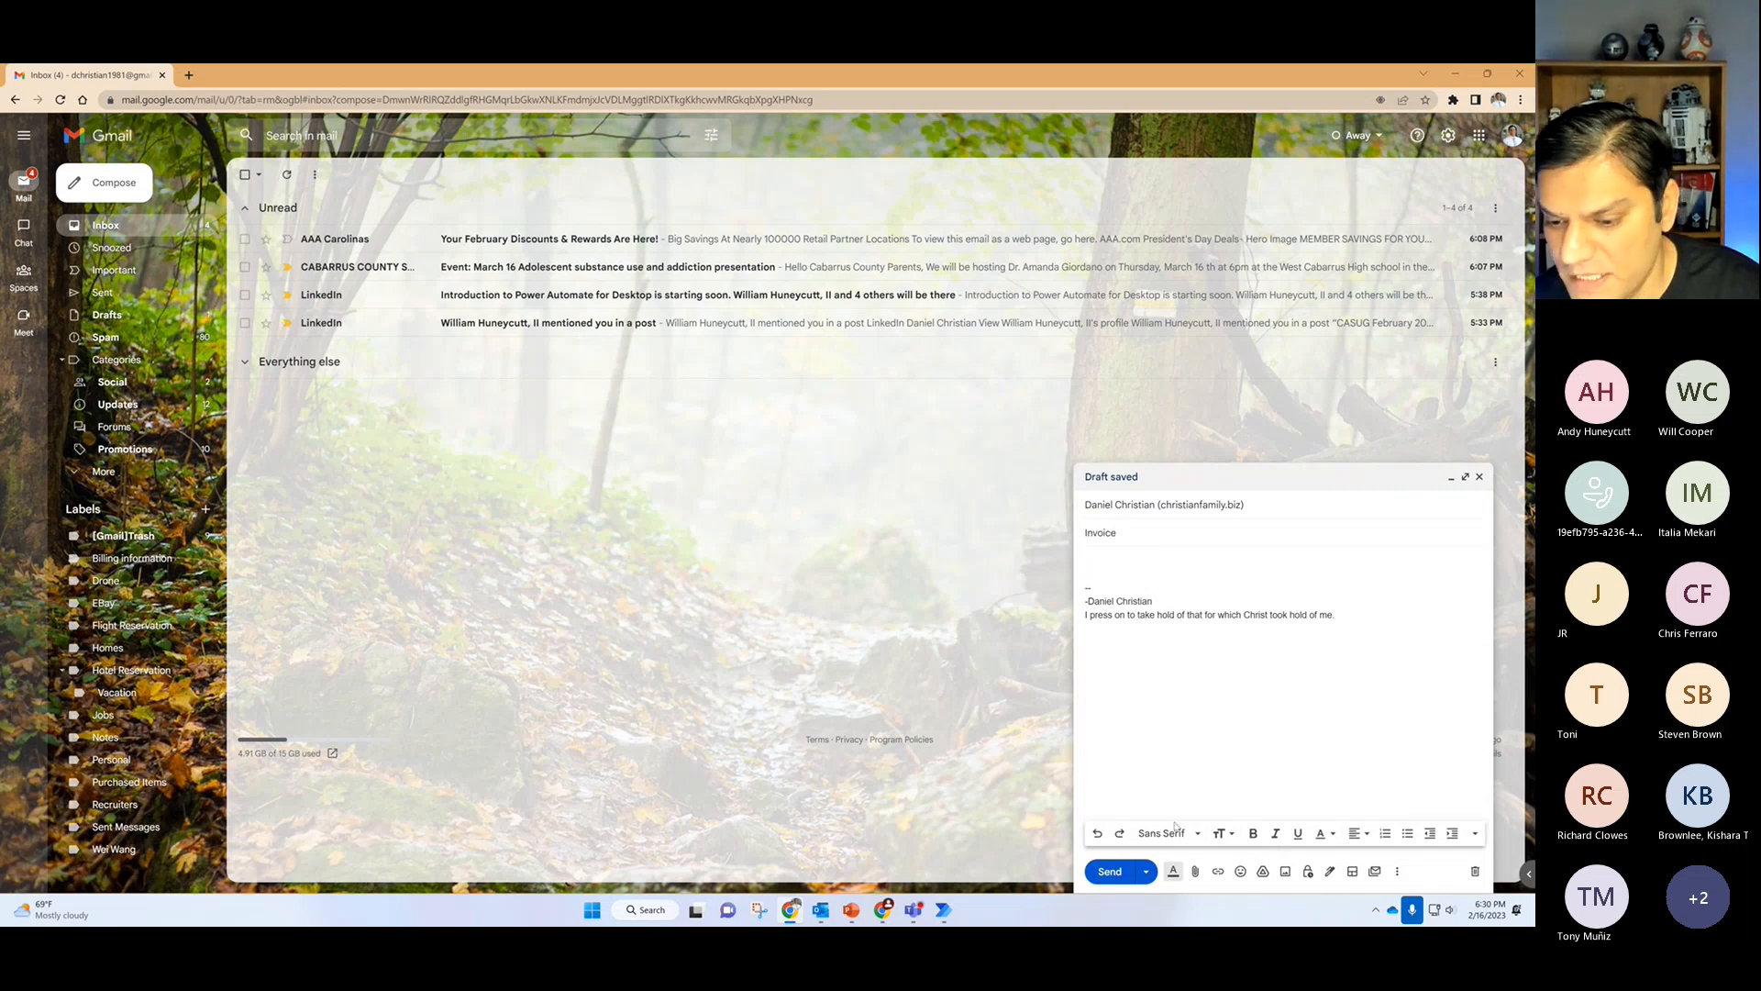
# Step: Attach the Invoice-0D3B53CB-0002 PDF file to the message and send it
pyautogui.click(1195, 871)
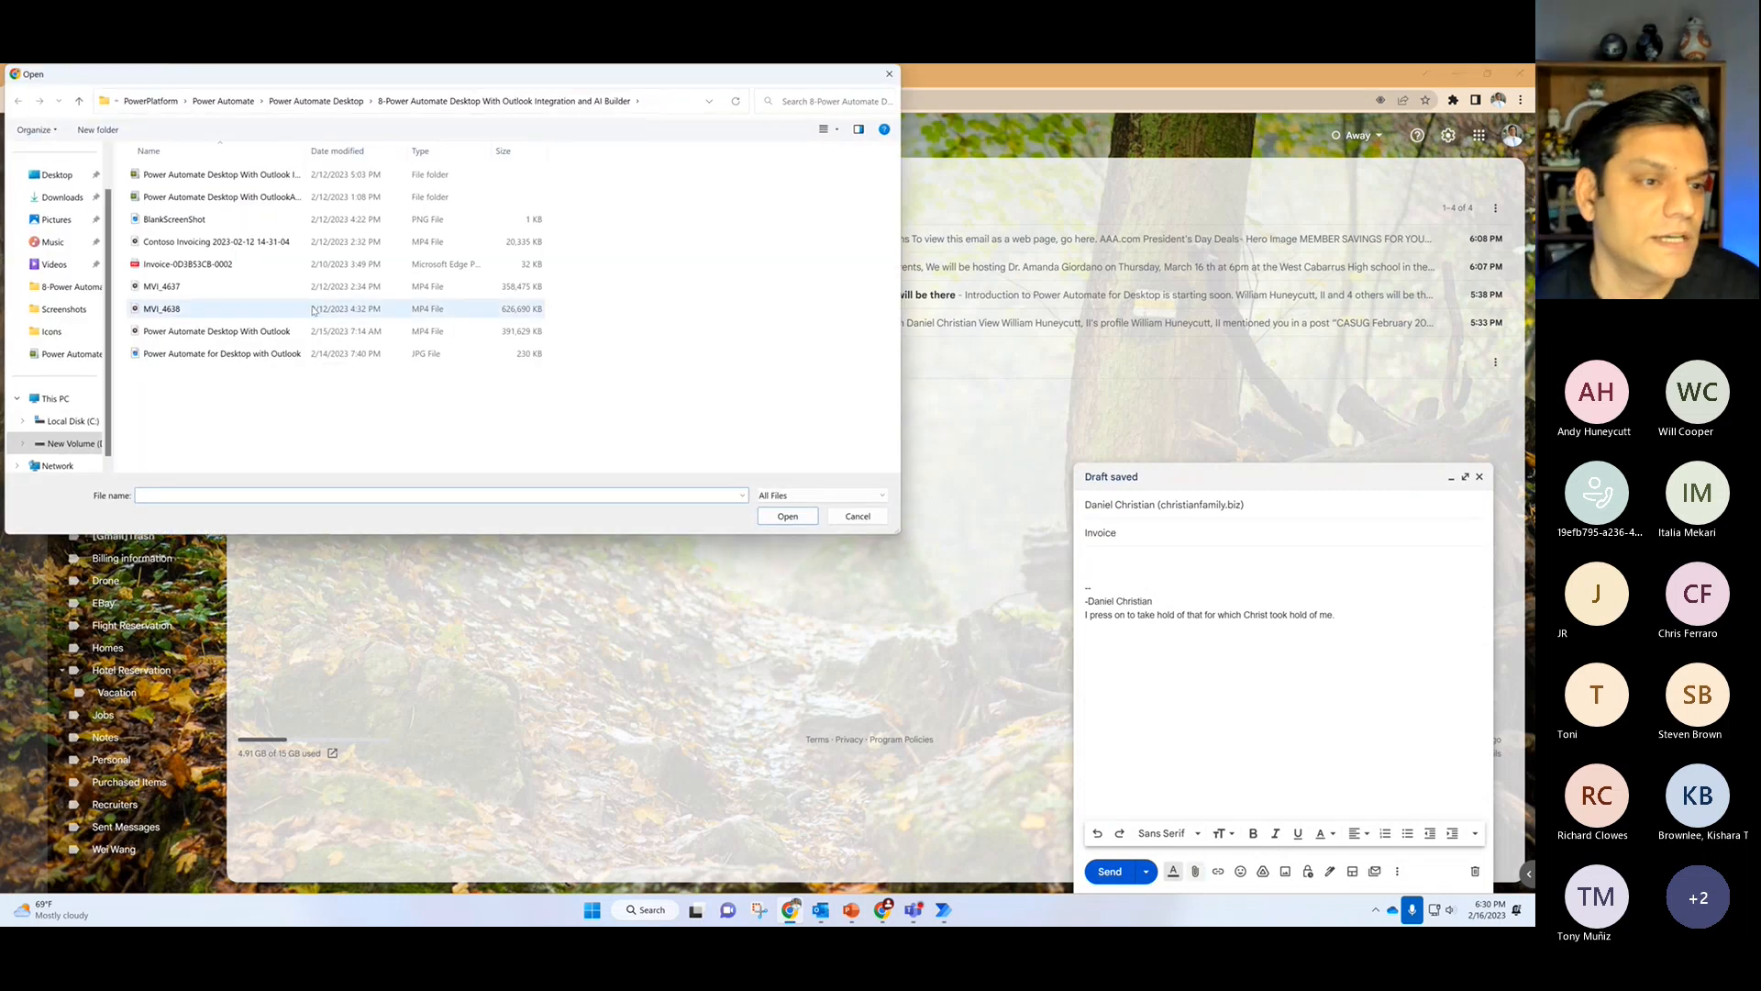
pyautogui.click(176, 265)
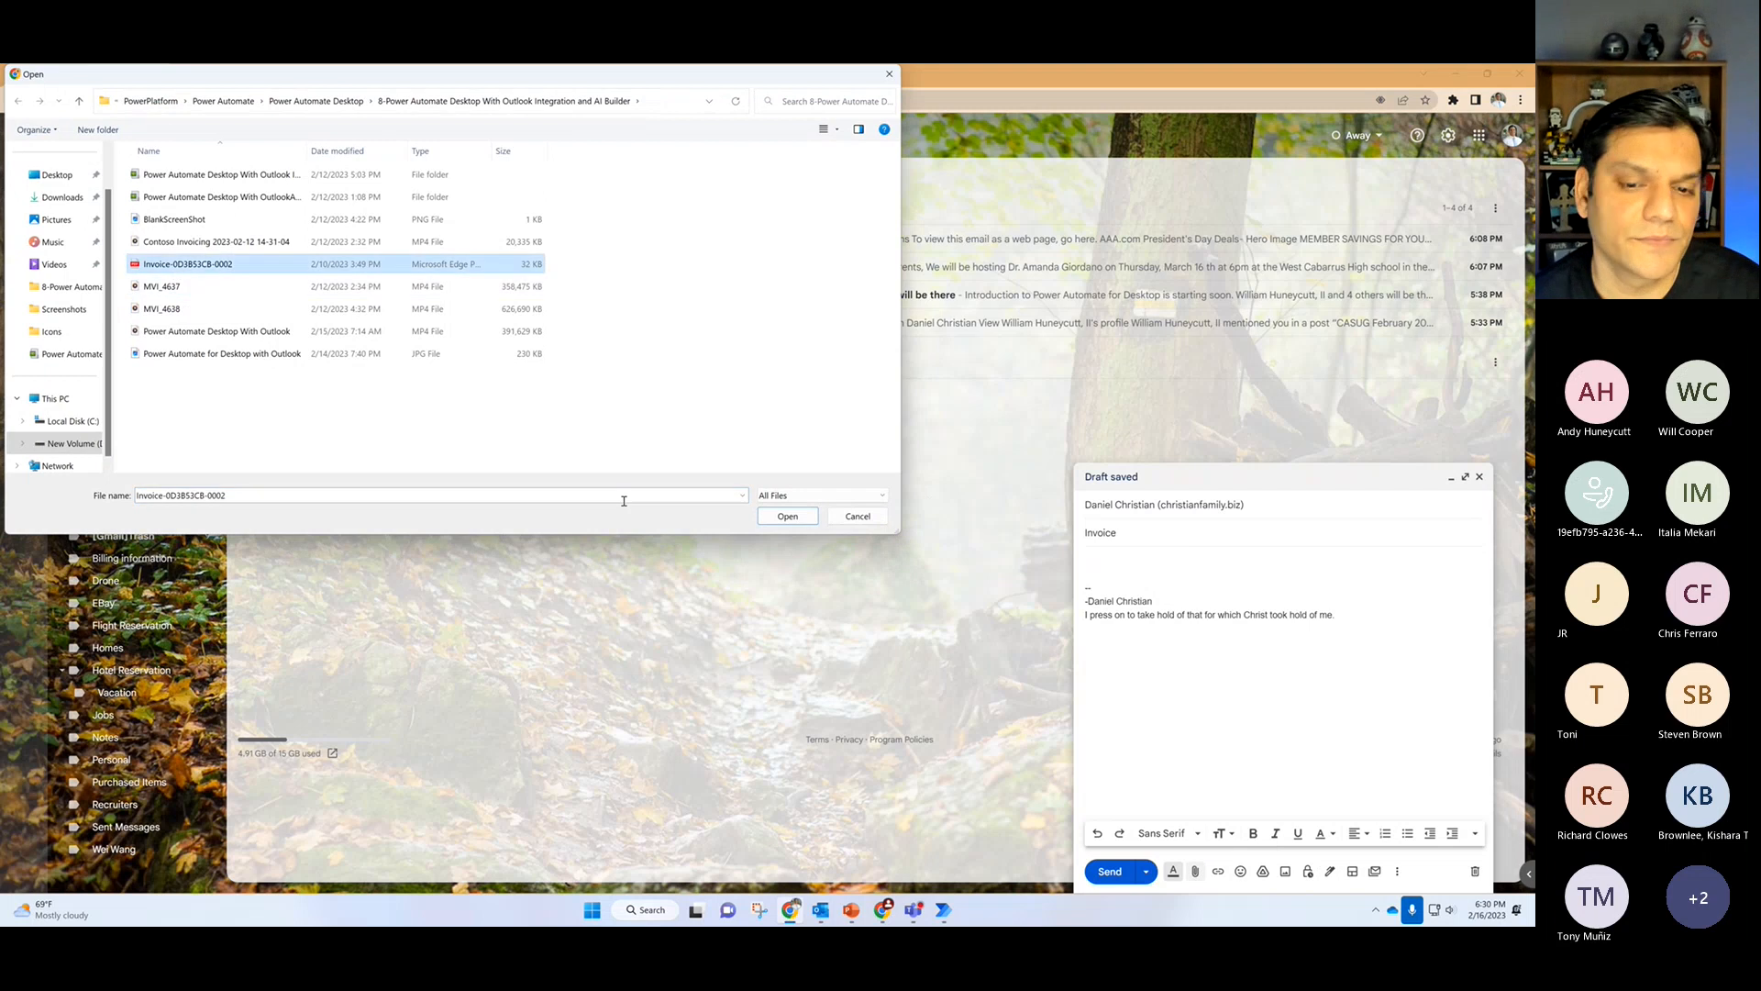
pyautogui.click(778, 515)
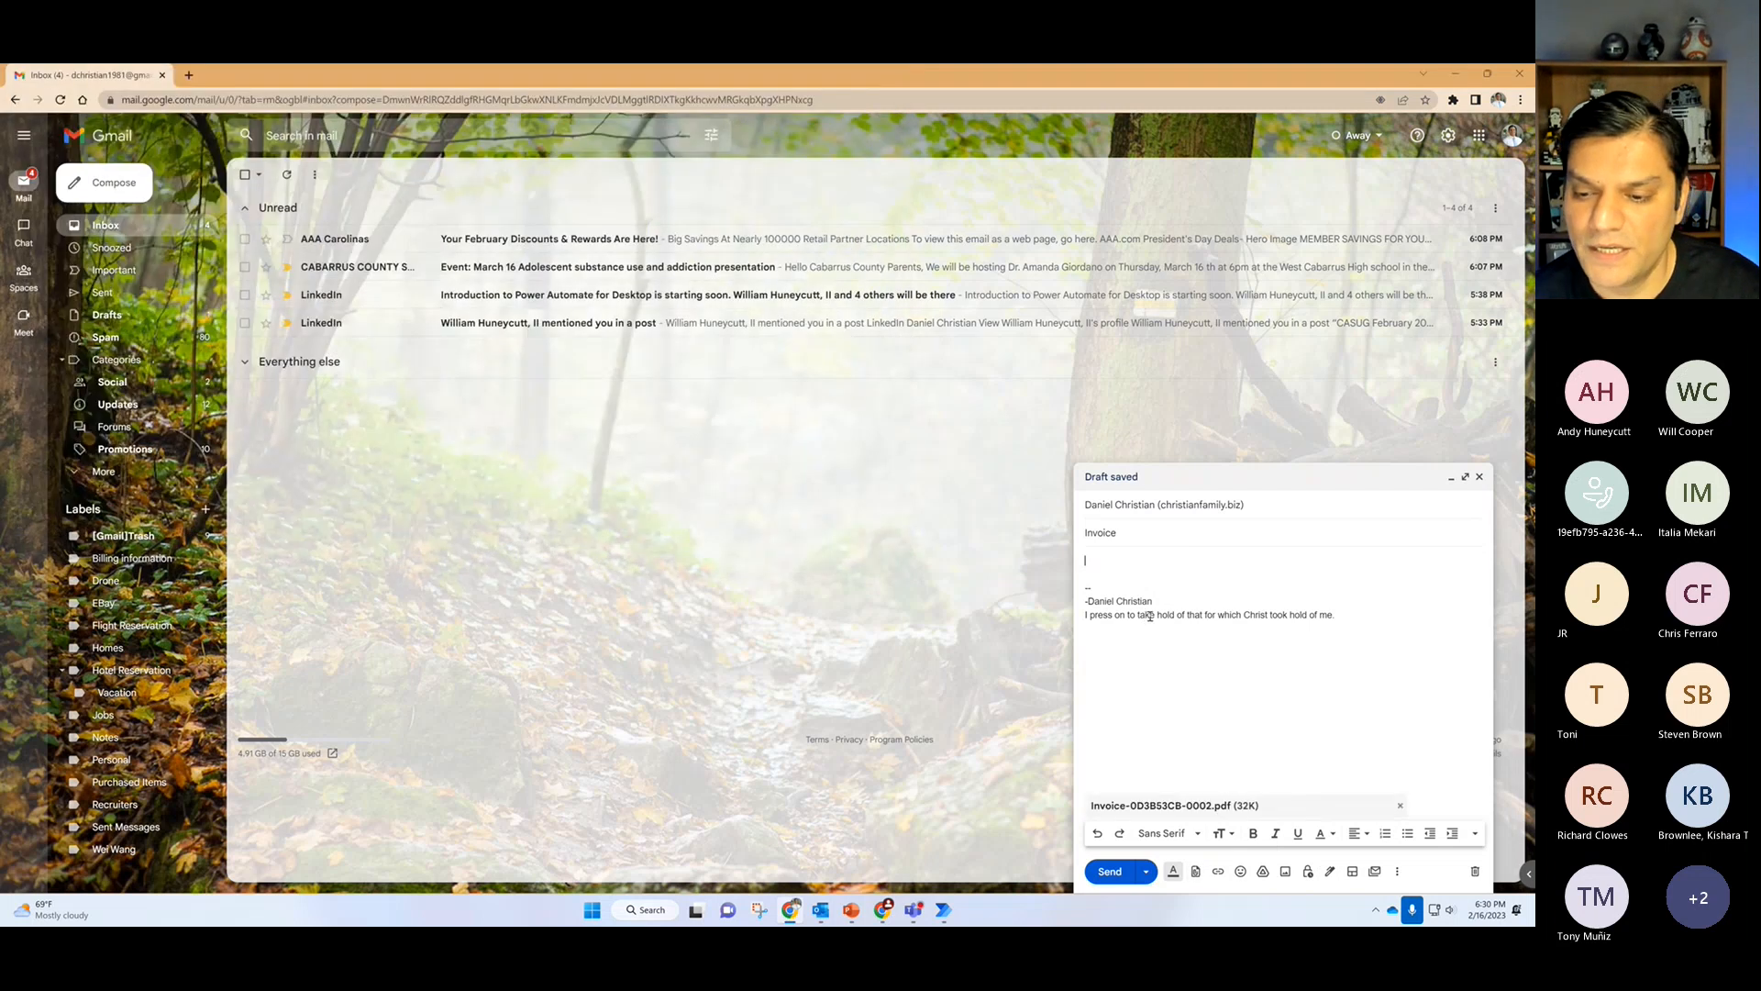
pyautogui.click(1110, 876)
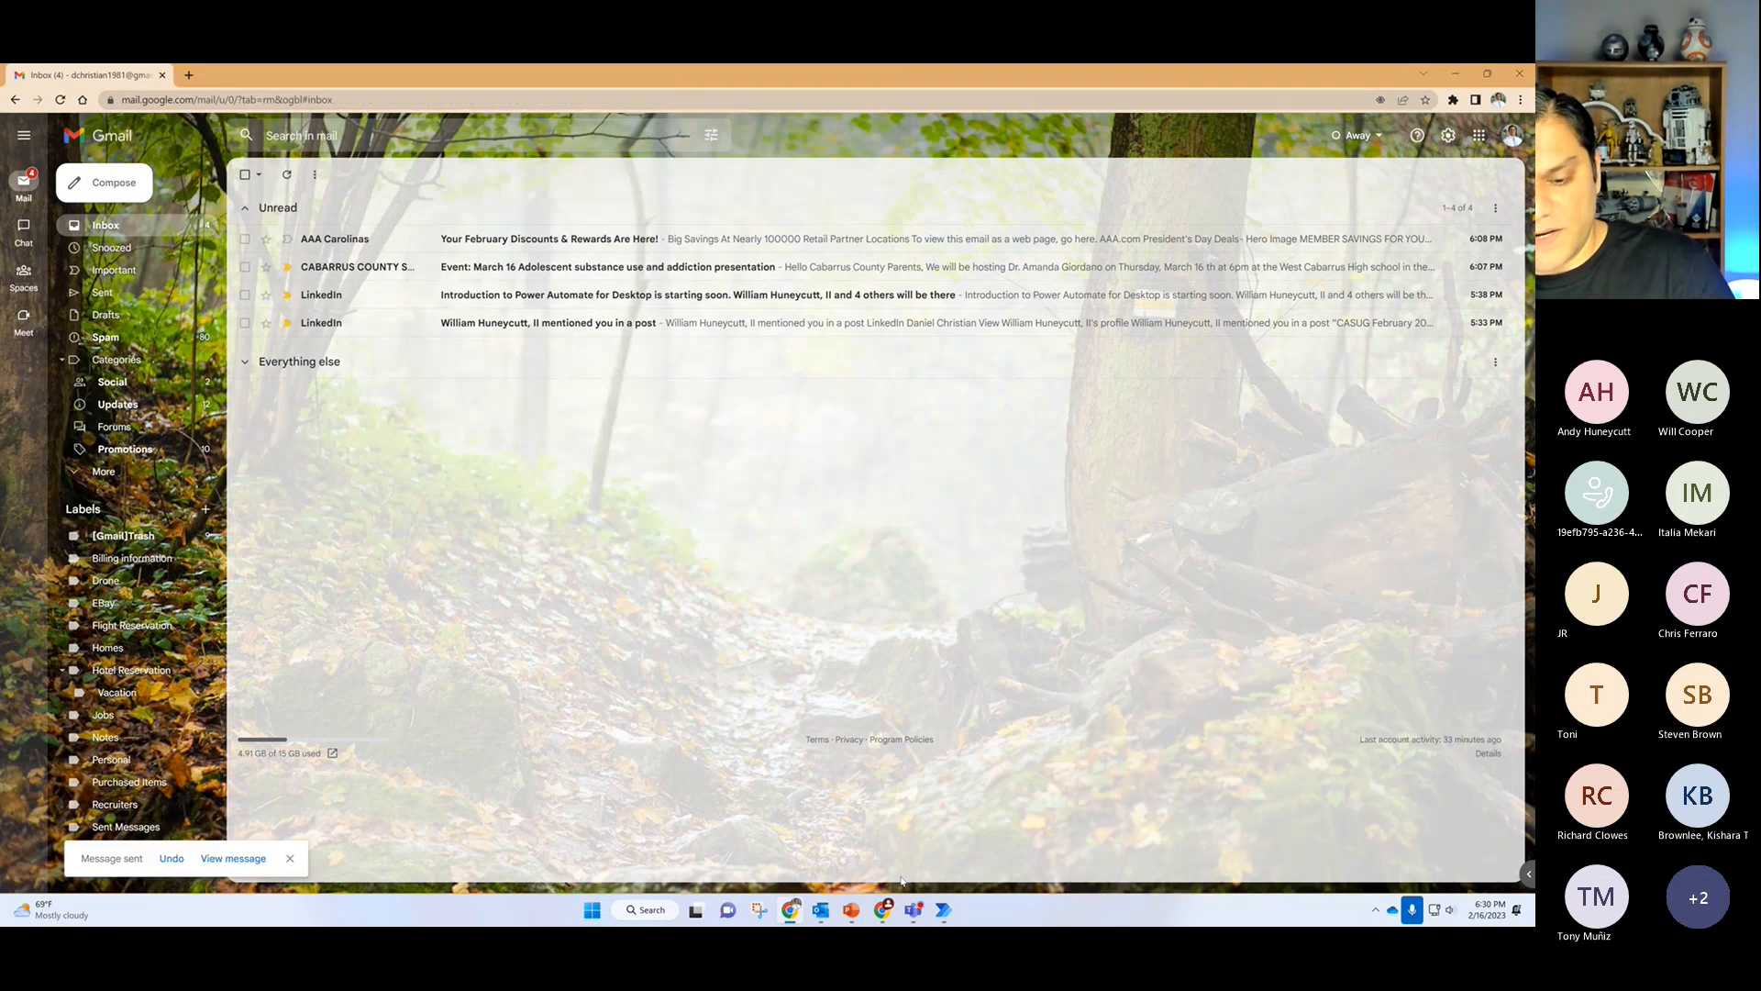
# Step: Switch to Outlook to check the inbox for the Invoice email, and minimize all open windows to reveal the desktop
pyautogui.click(820, 910)
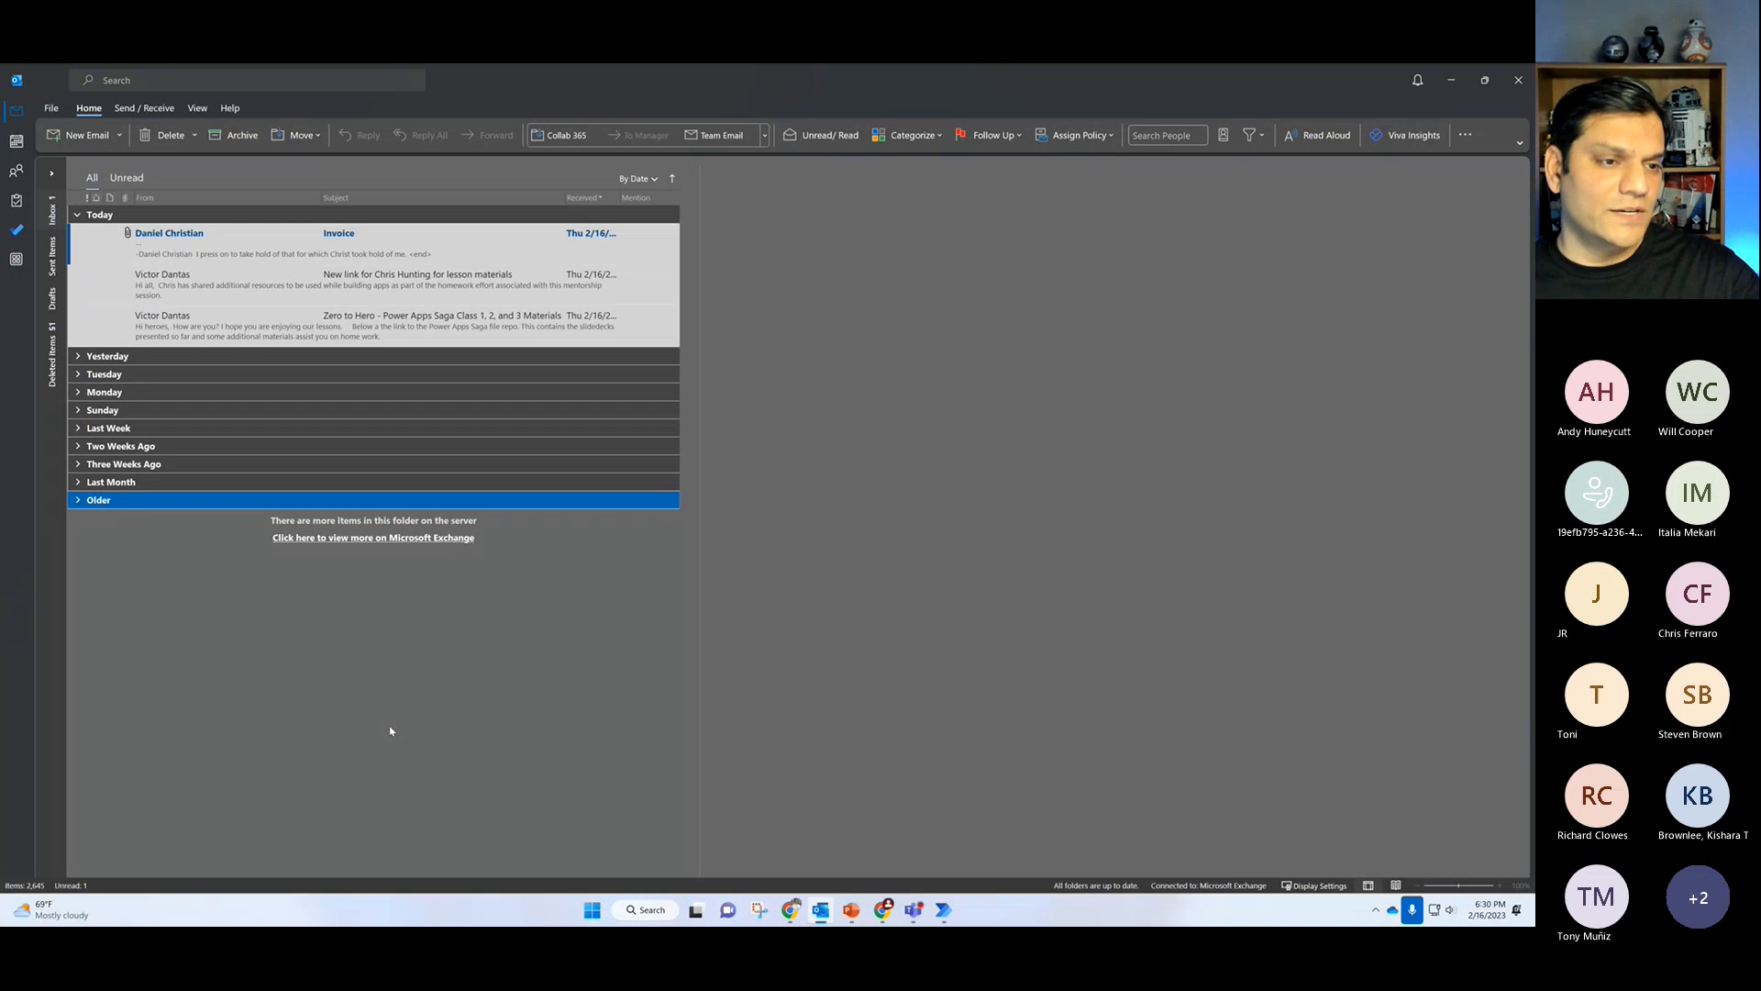
pyautogui.click(1455, 80)
pyautogui.click(1455, 74)
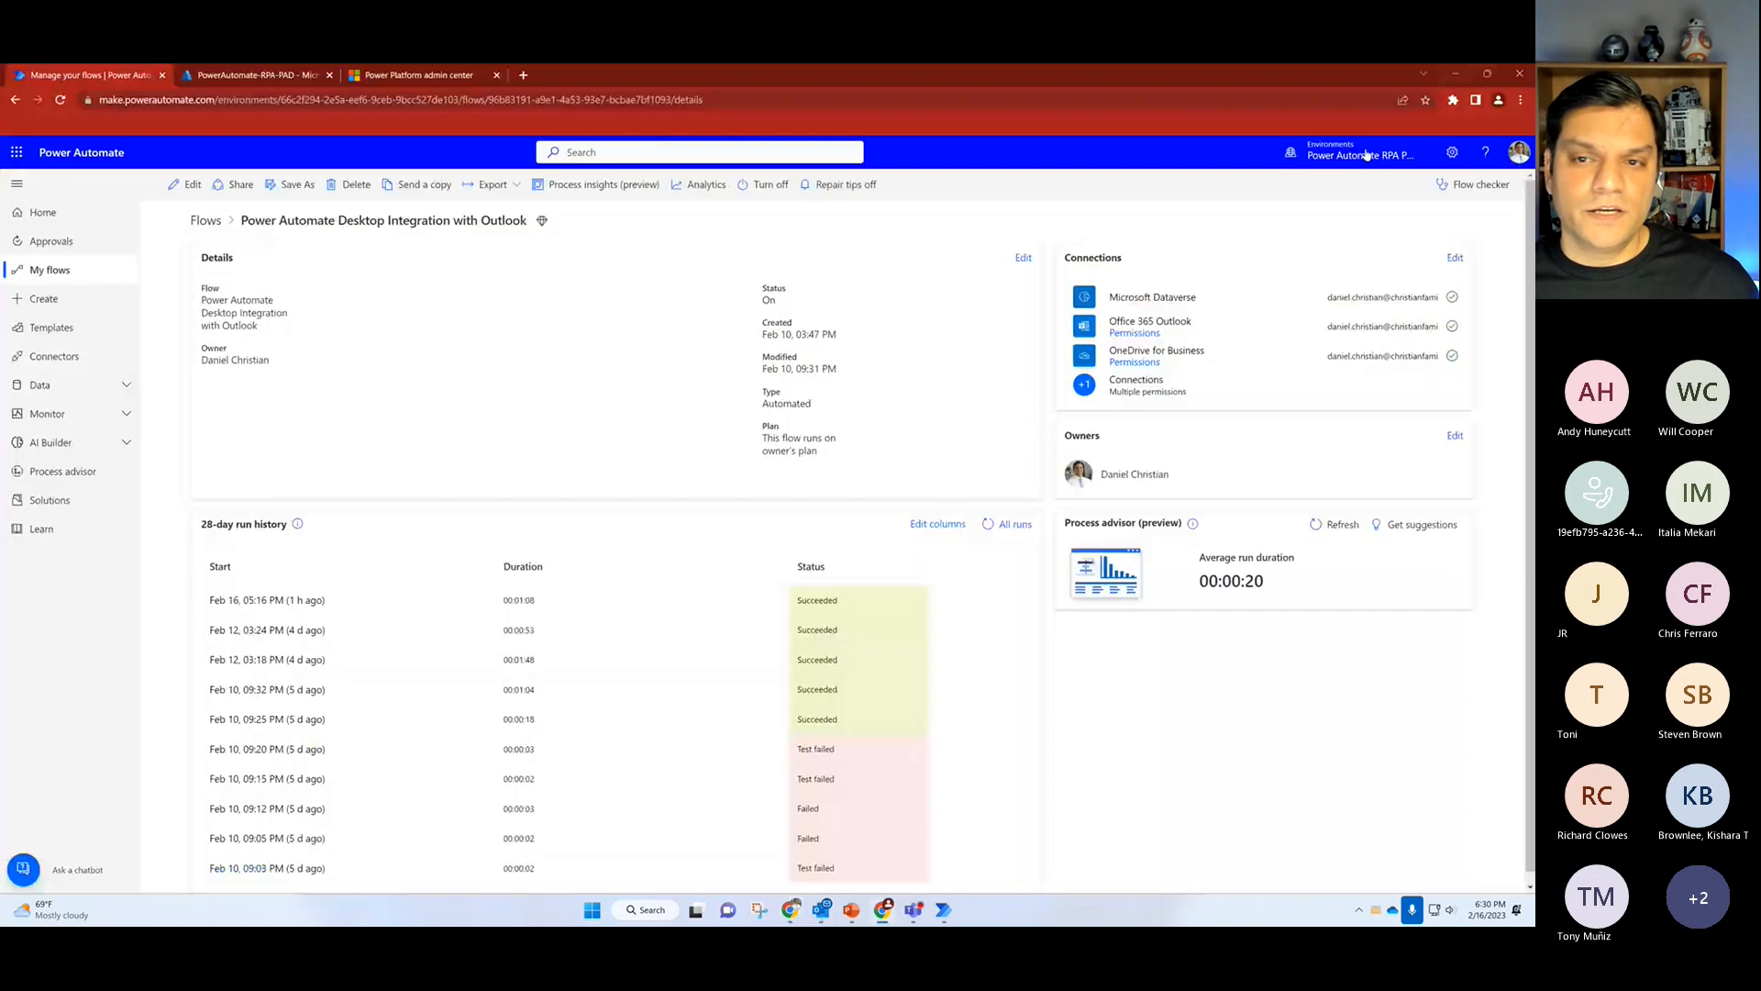
pyautogui.click(1455, 73)
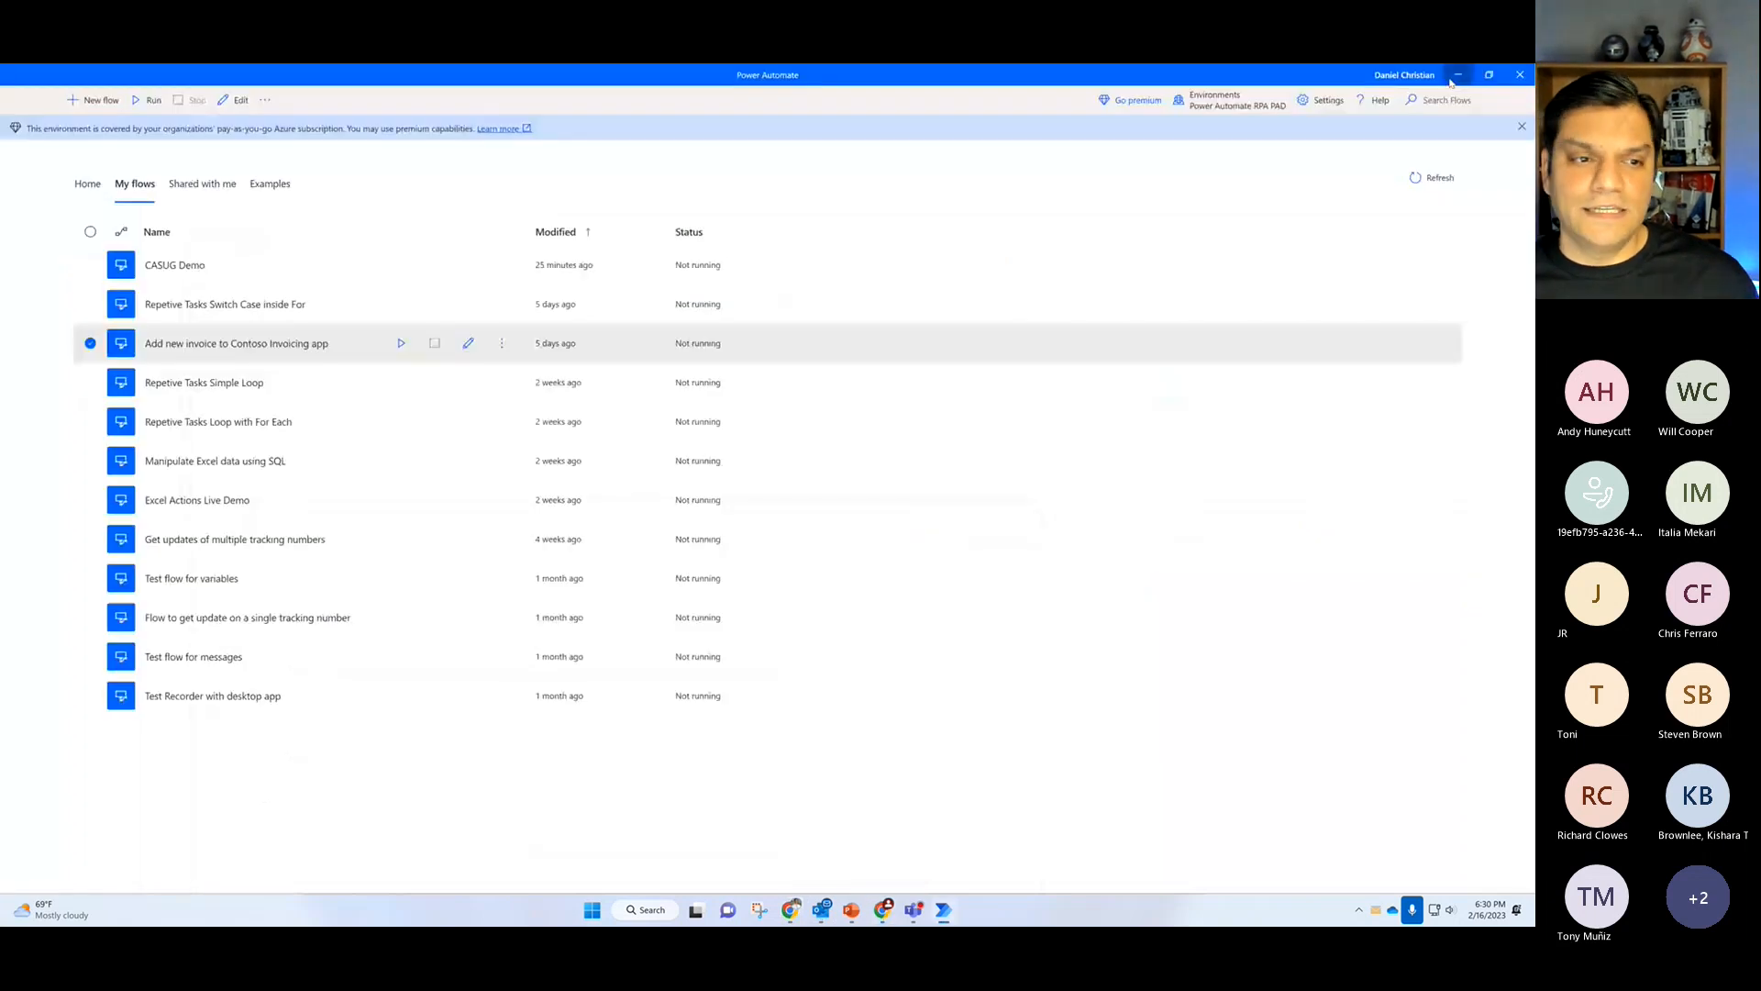
pyautogui.click(1457, 75)
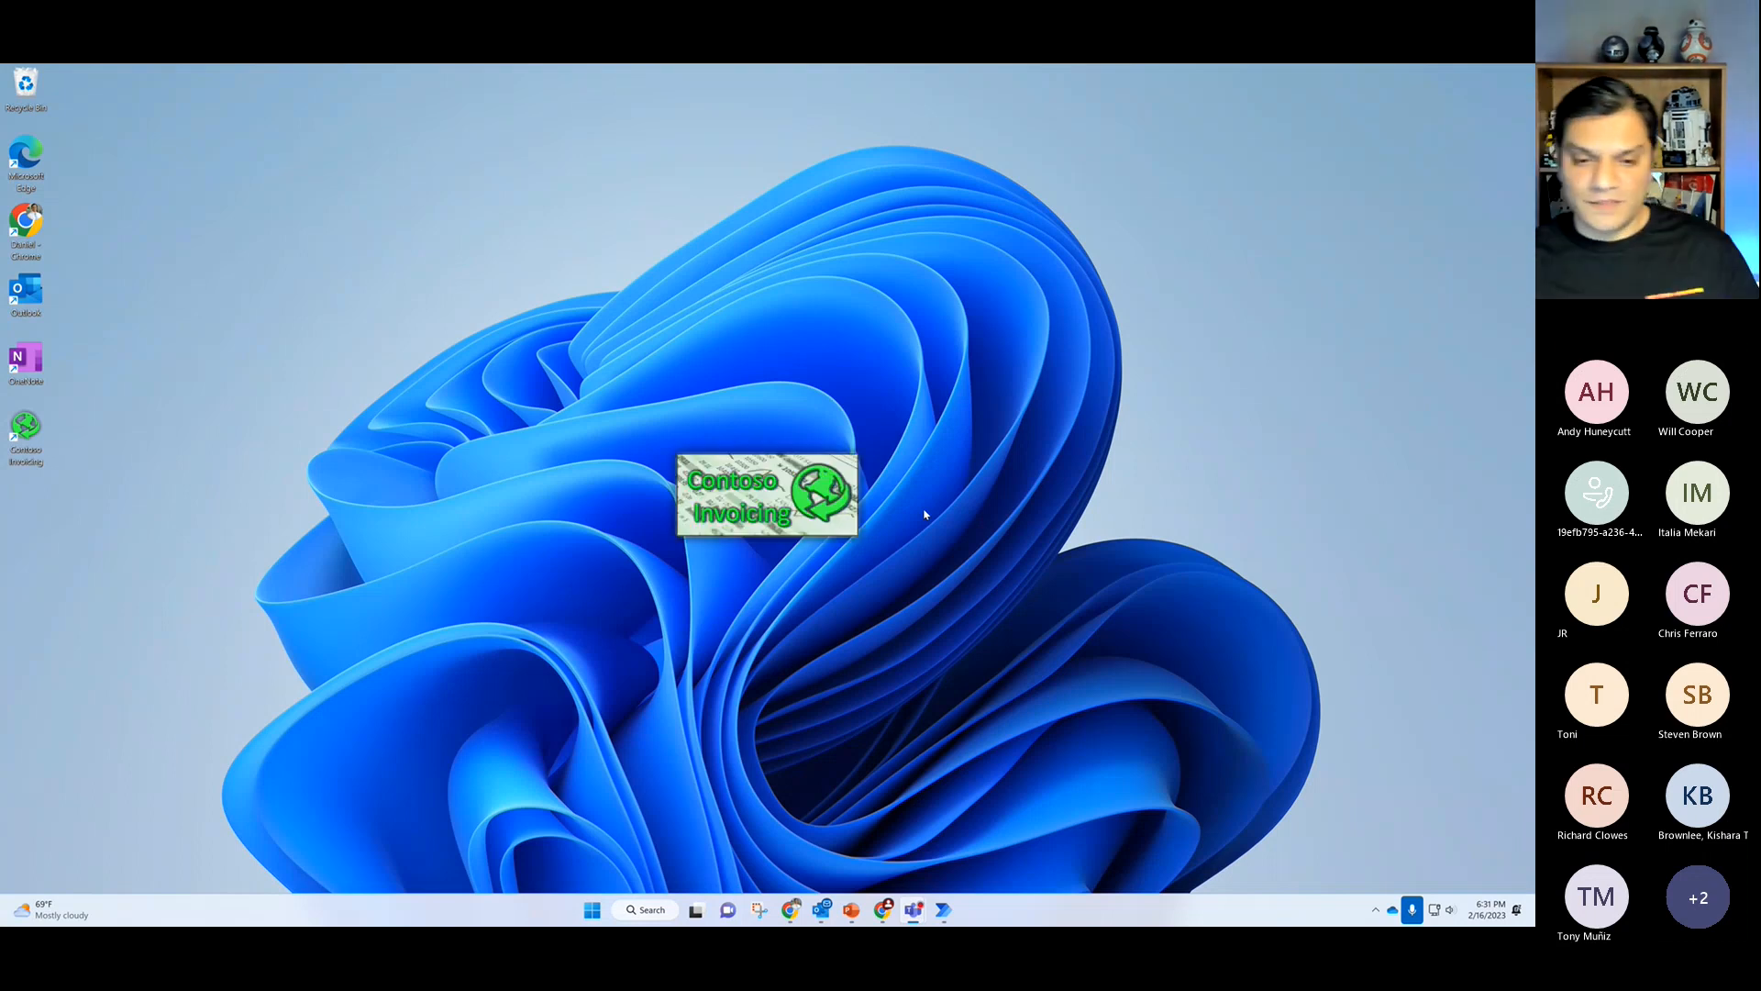
# Step: Add a new record to the Accounts Payable invoices in Contoso Invoicing and set its date to 2023-02-05
pyautogui.click(558, 453)
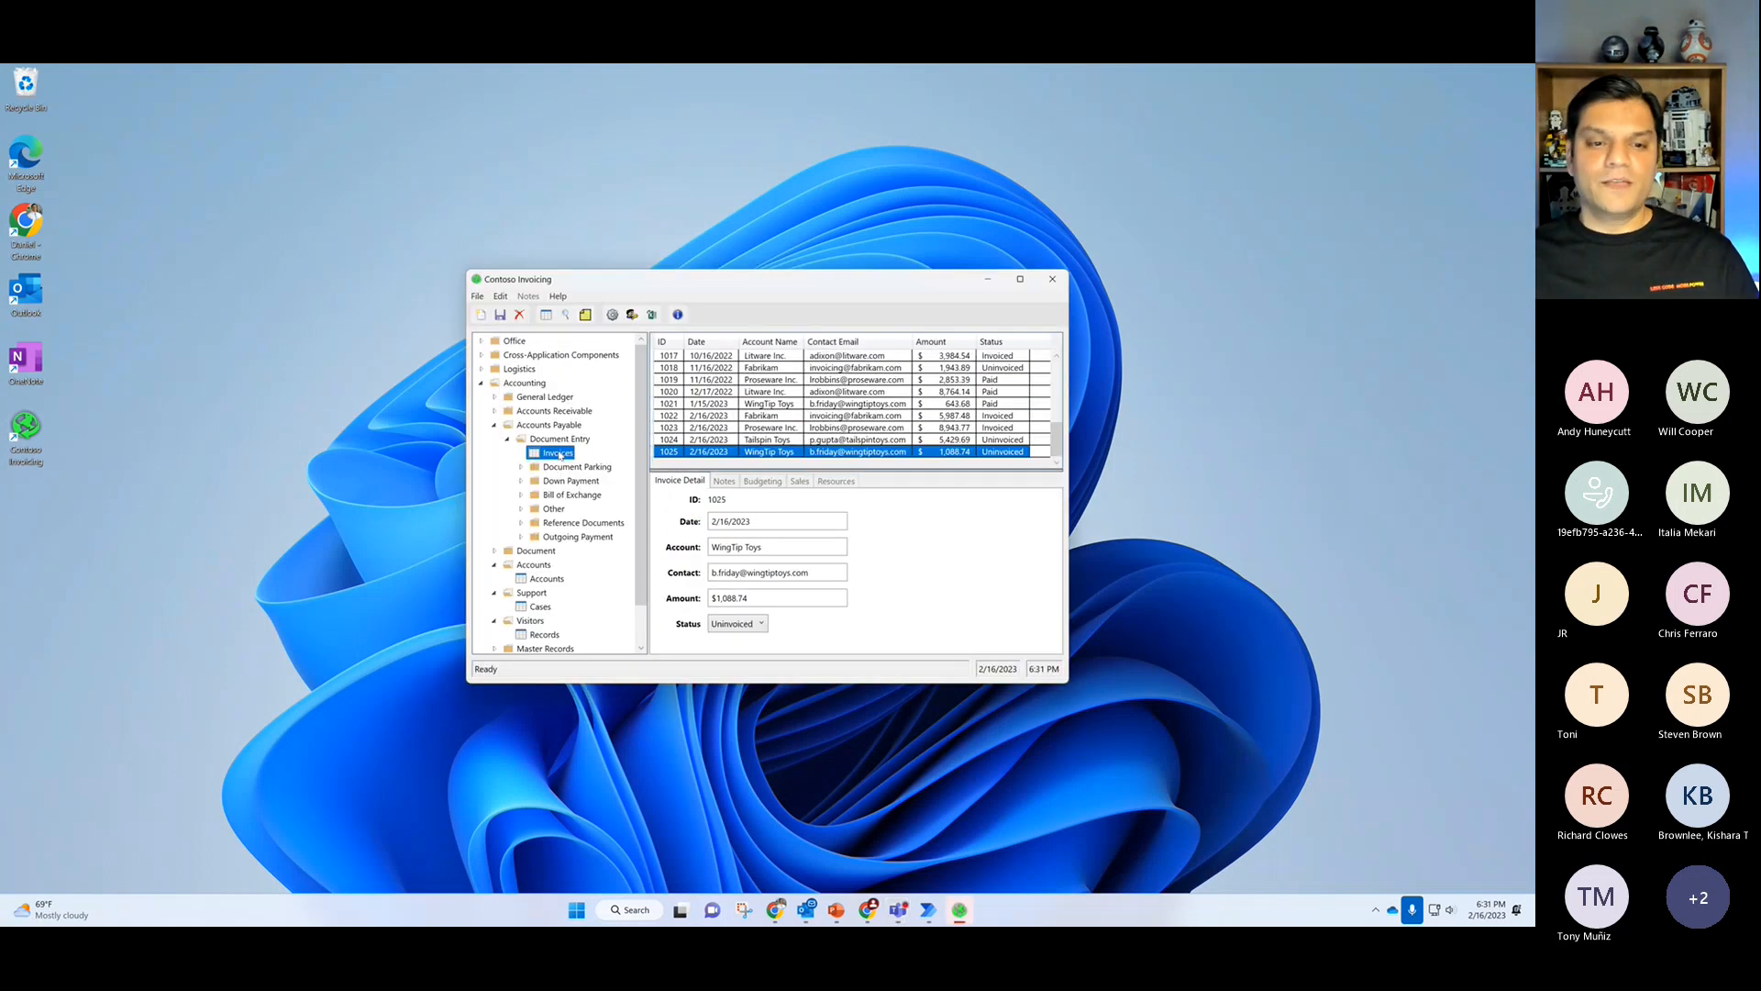
pyautogui.click(481, 314)
pyautogui.click(778, 521)
pyautogui.hotkey('ctrl', 'a')
pyautogui.press('Delete')
pyautogui.write('2023-02-05')
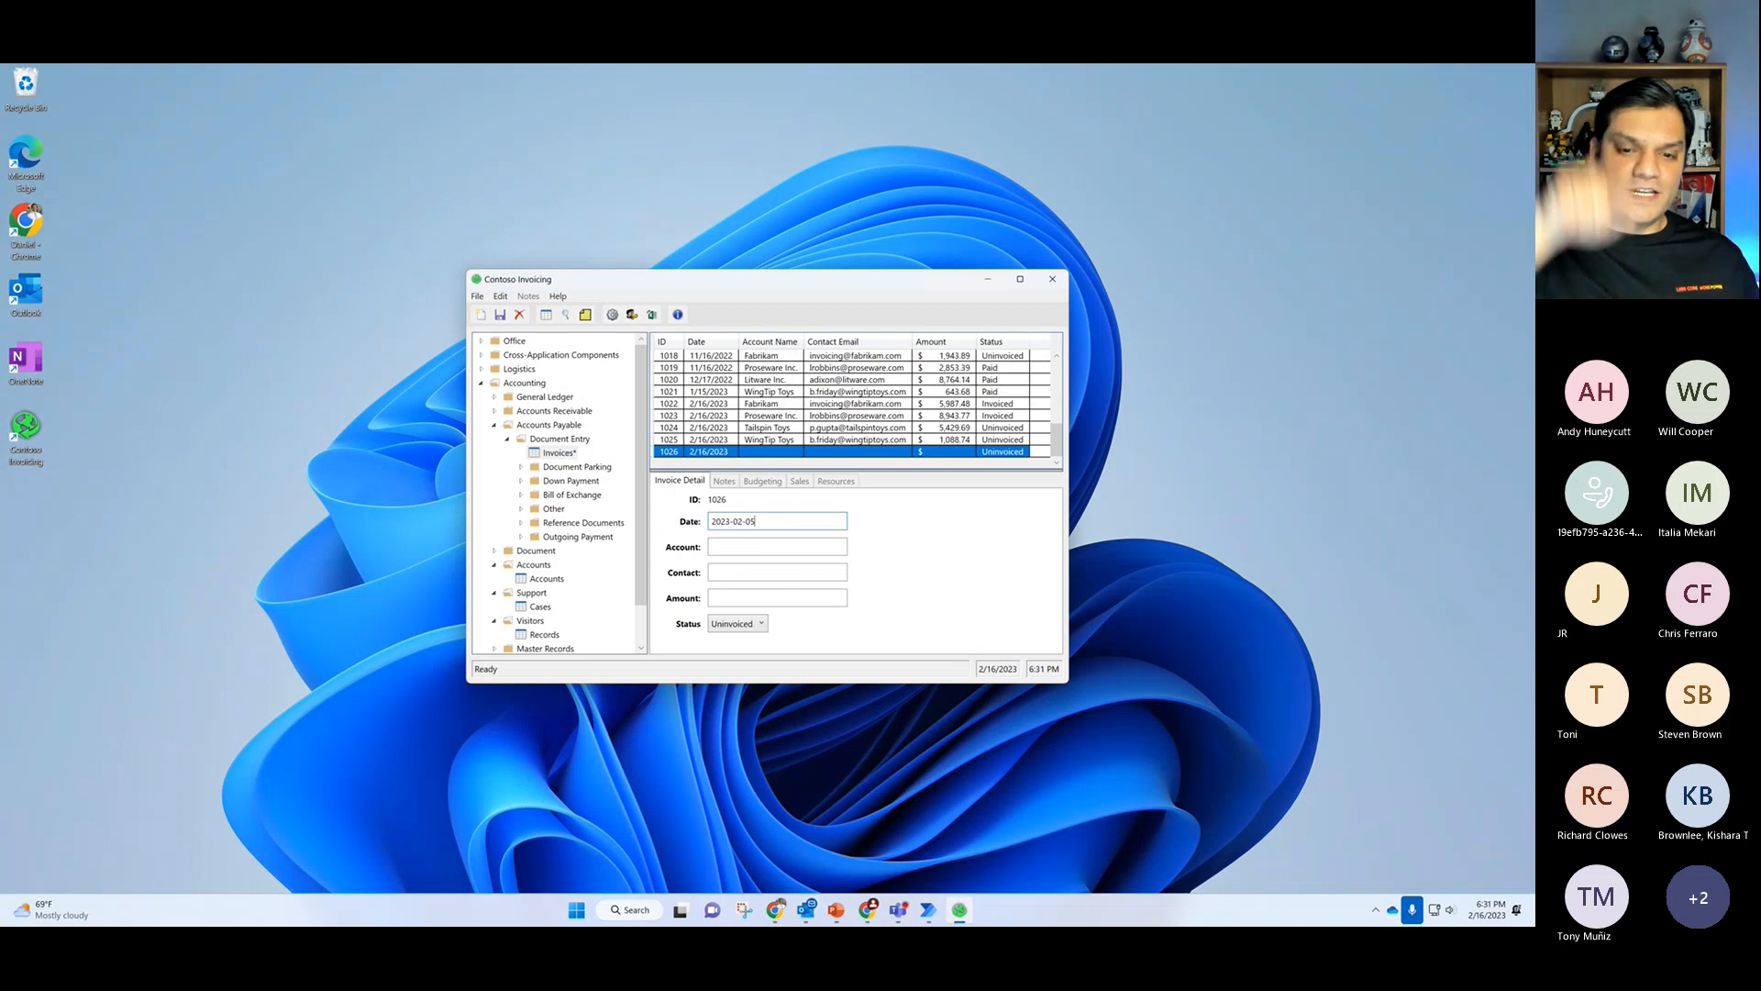
# Step: Set the new invoice's account to Canon, contact to the vendor's address and amount to 5.34, save the record and close Contoso Invoicing
pyautogui.click(778, 547)
pyautogui.write('Canon')
pyautogui.click(778, 573)
pyautogui.write('Melville, New York 11747 United States')
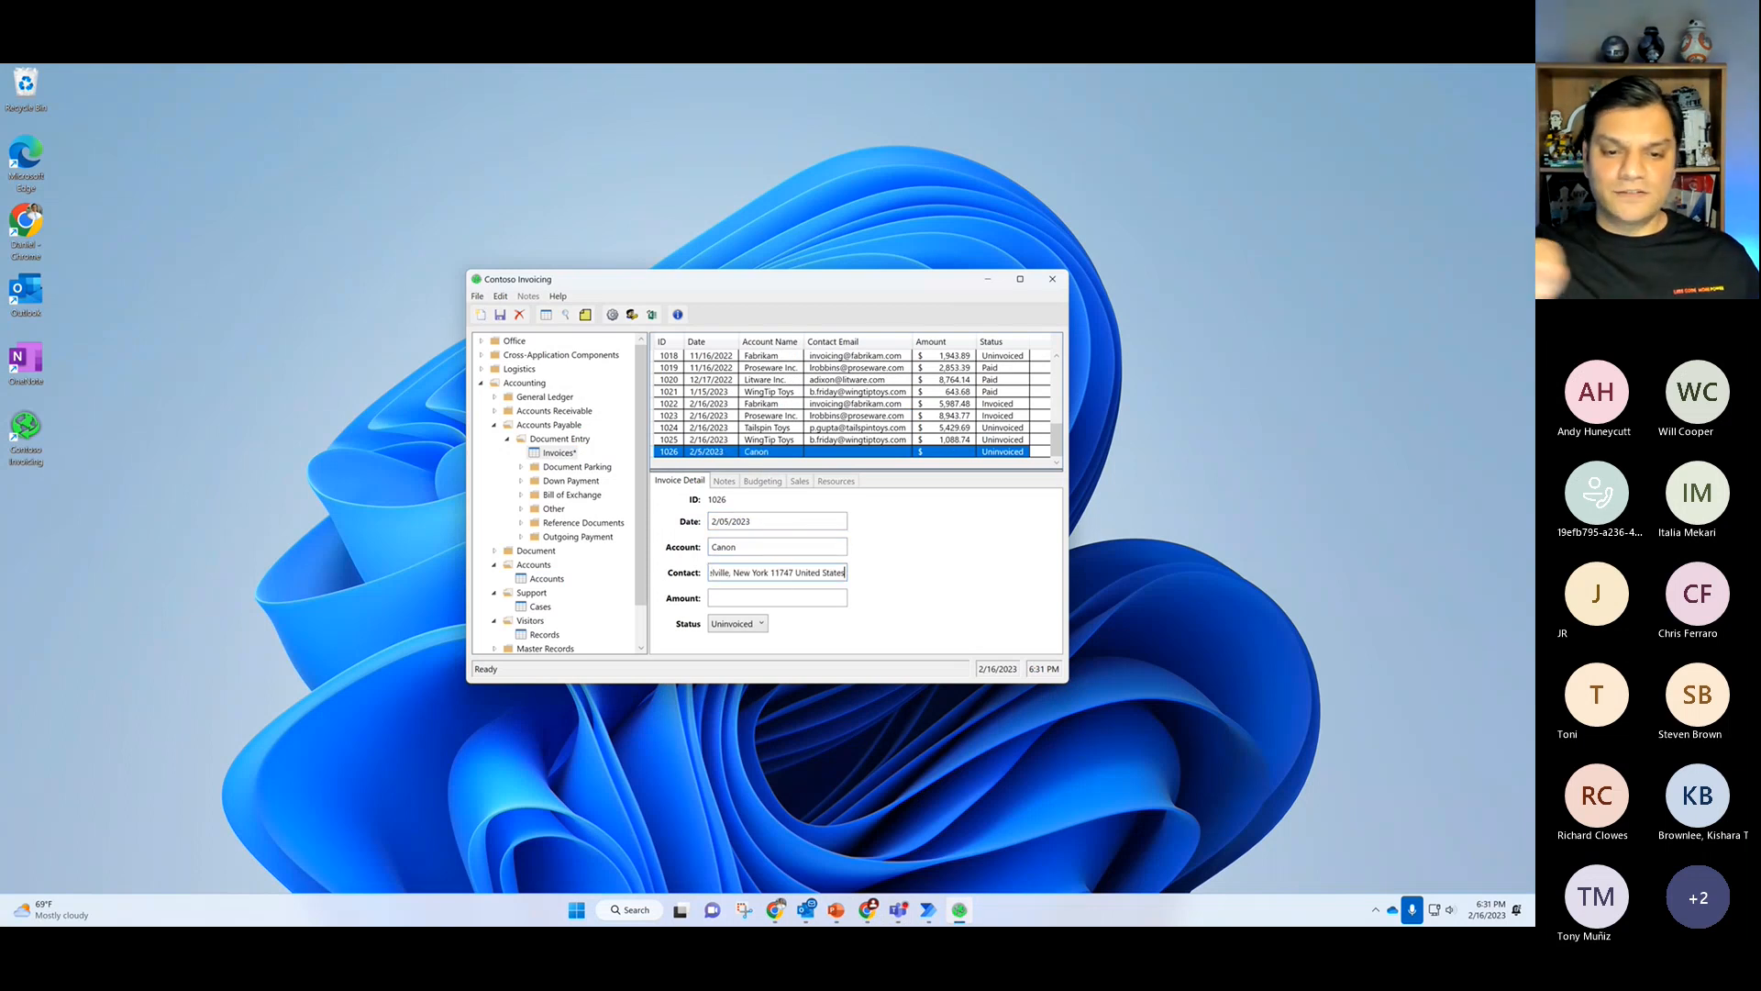
pyautogui.click(778, 597)
pyautogui.write('5.34')
pyautogui.click(500, 315)
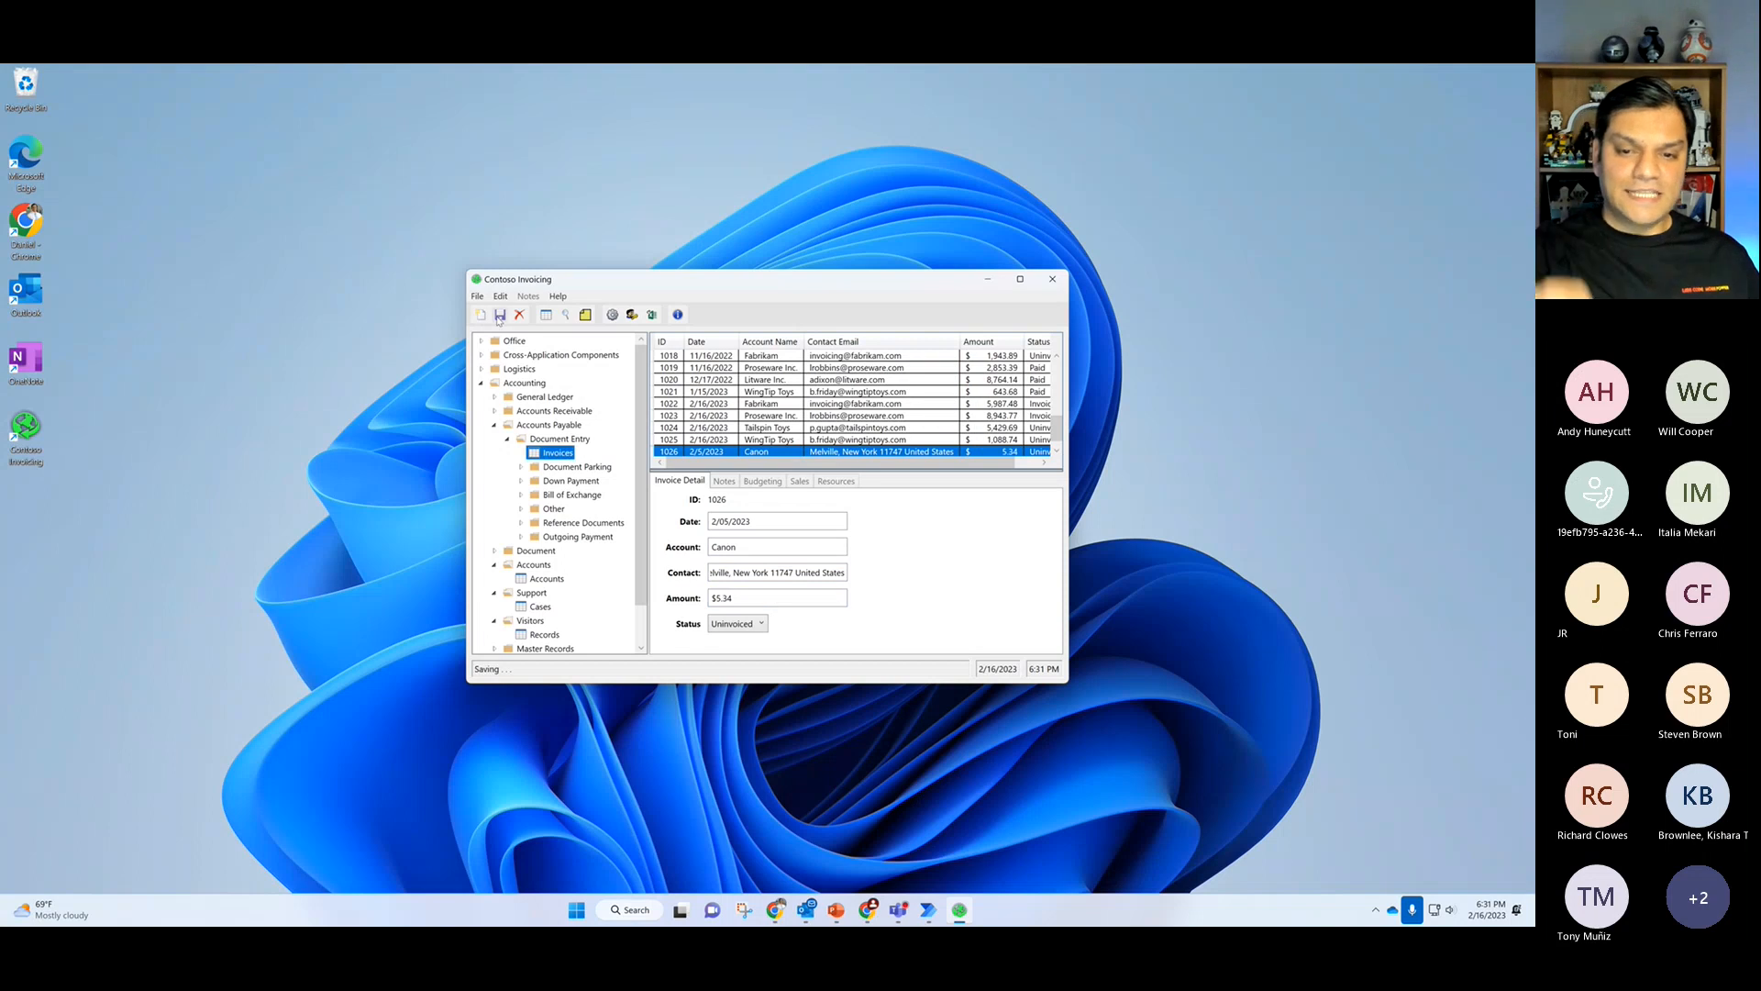
pyautogui.click(1052, 279)
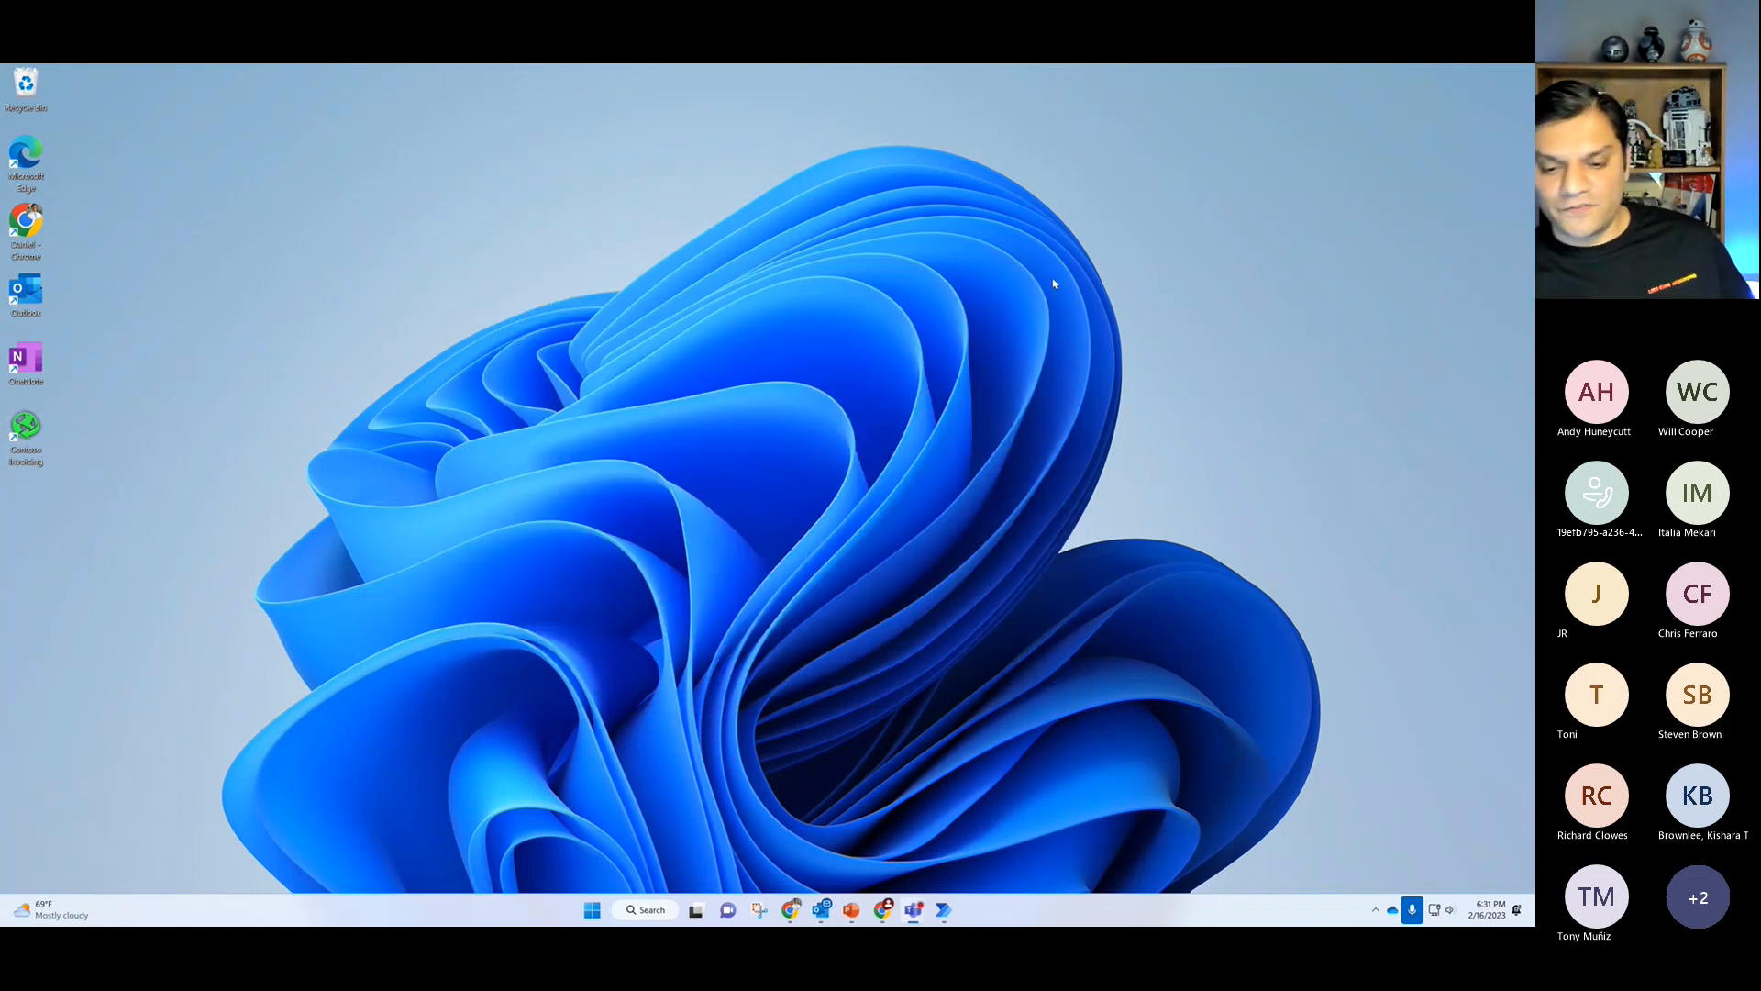
# Step: Return to the Outlook integration cloud flow in the browser, reload its run history and open the latest run from Feb 16, 06:30 PM
pyautogui.click(883, 909)
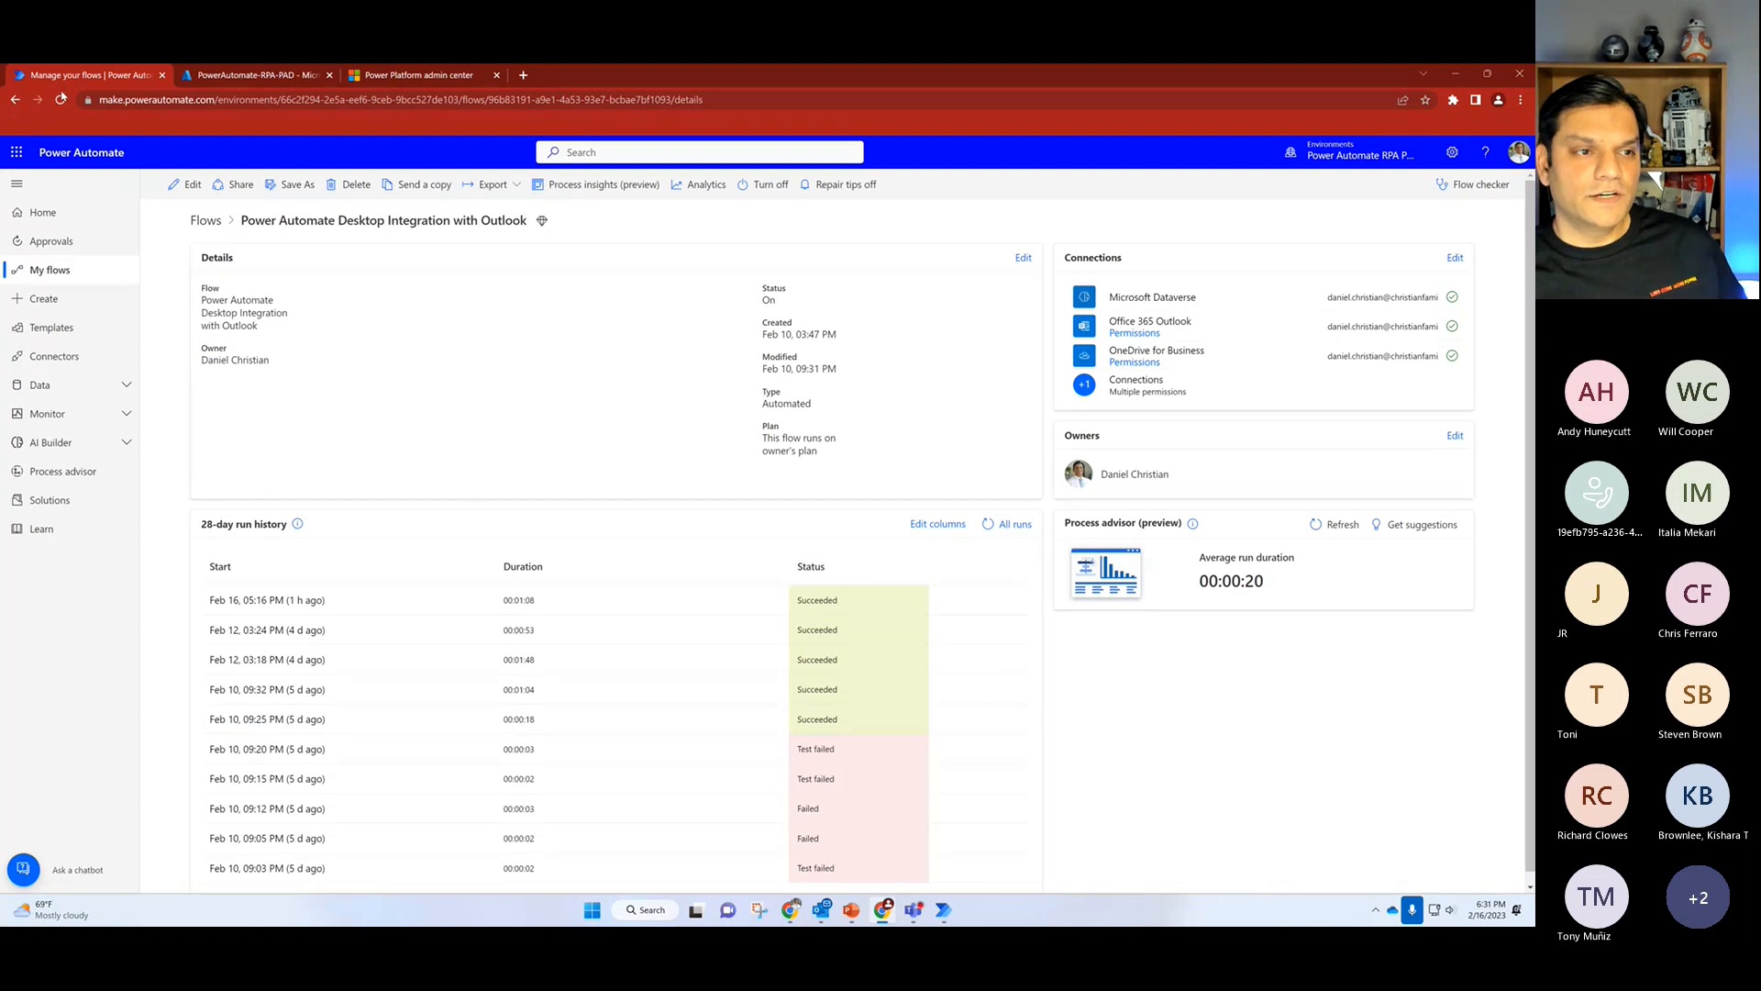
pyautogui.click(61, 99)
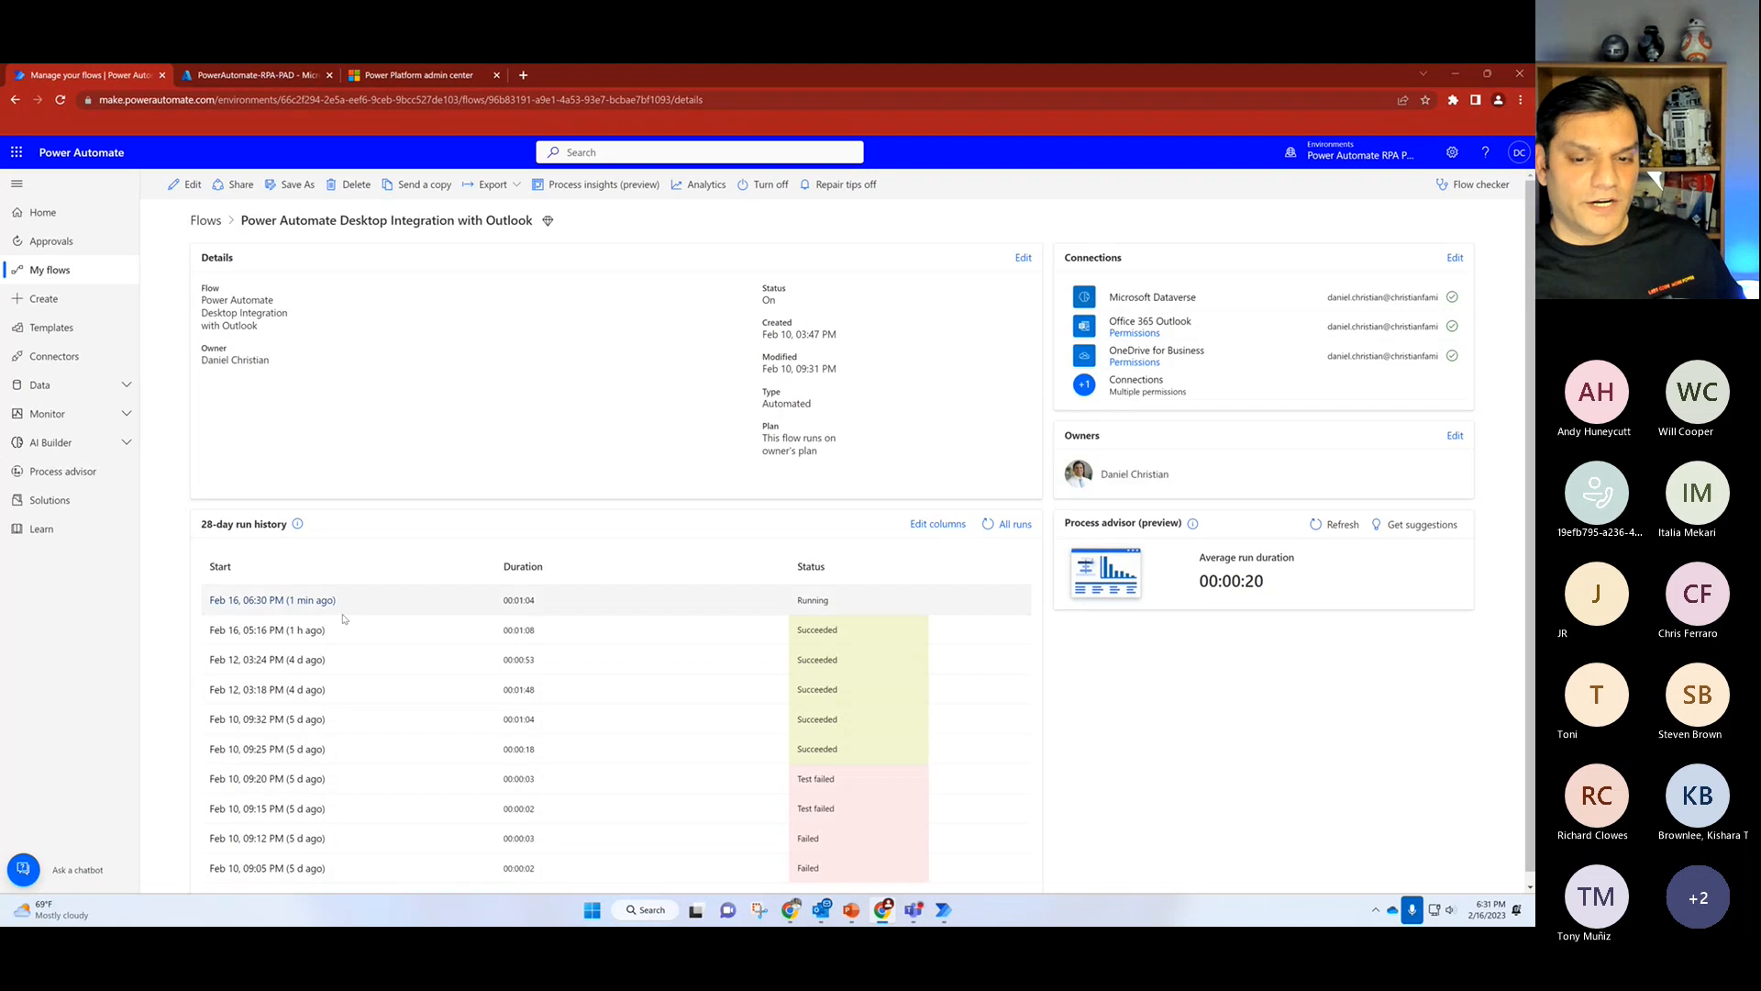
pyautogui.click(272, 606)
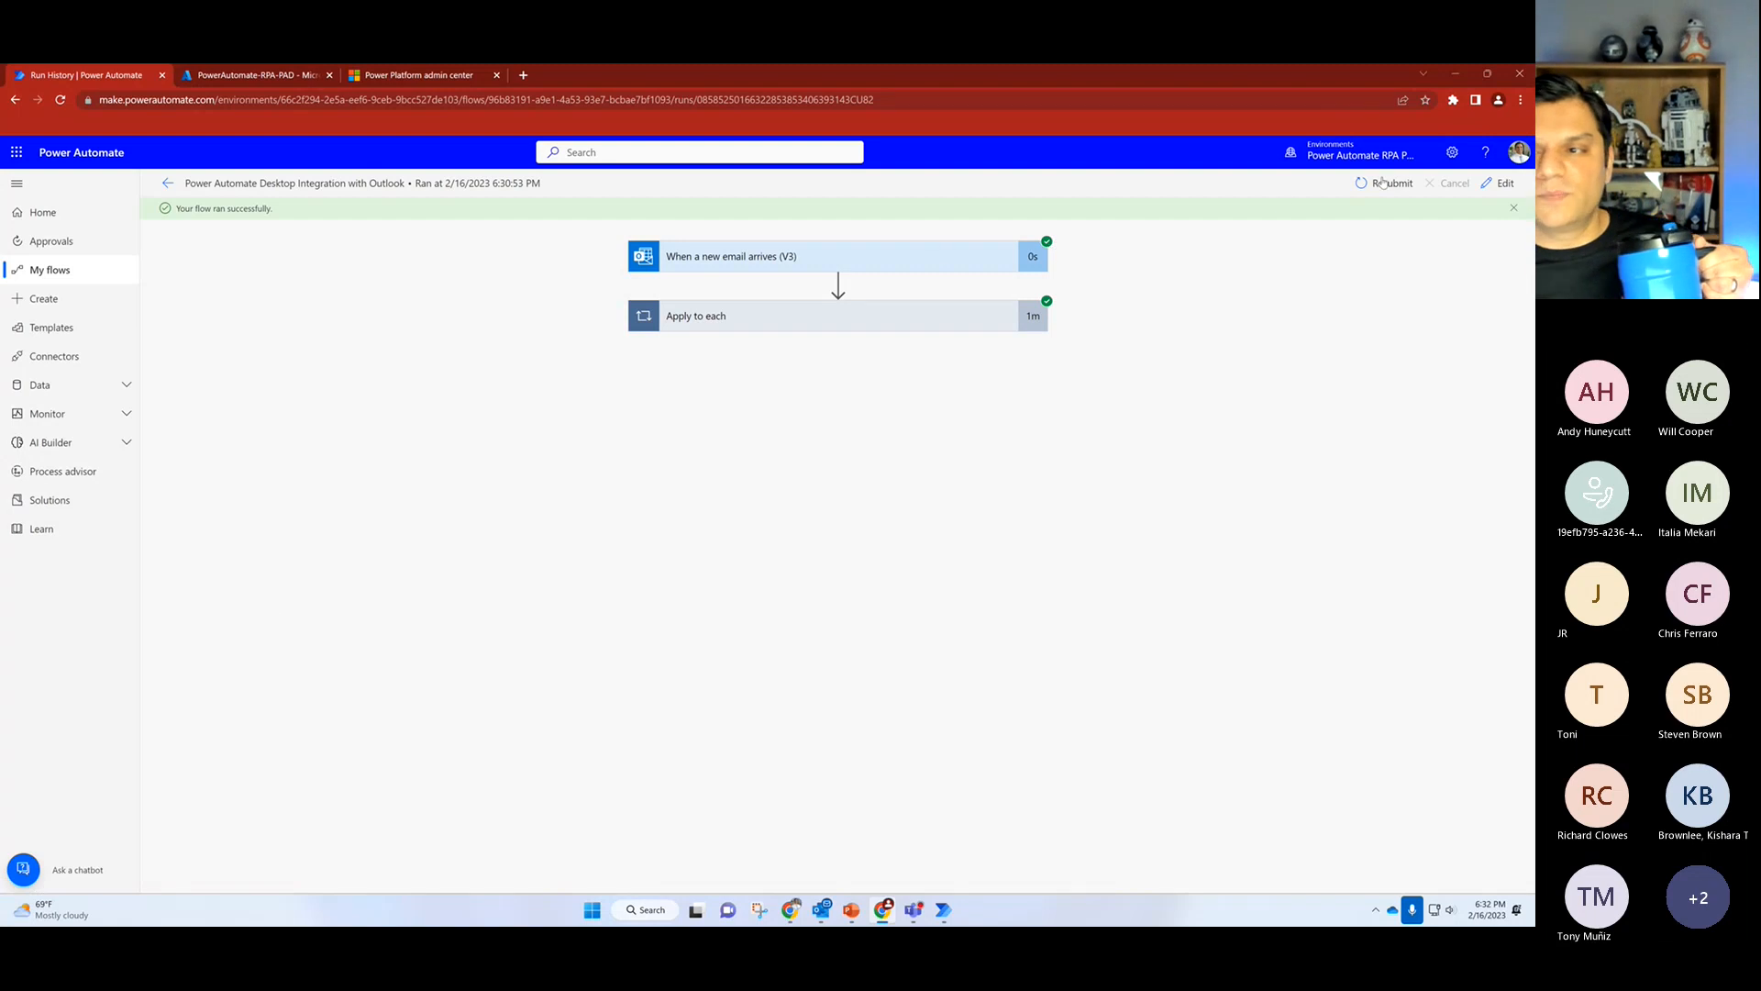
pyautogui.click(1501, 184)
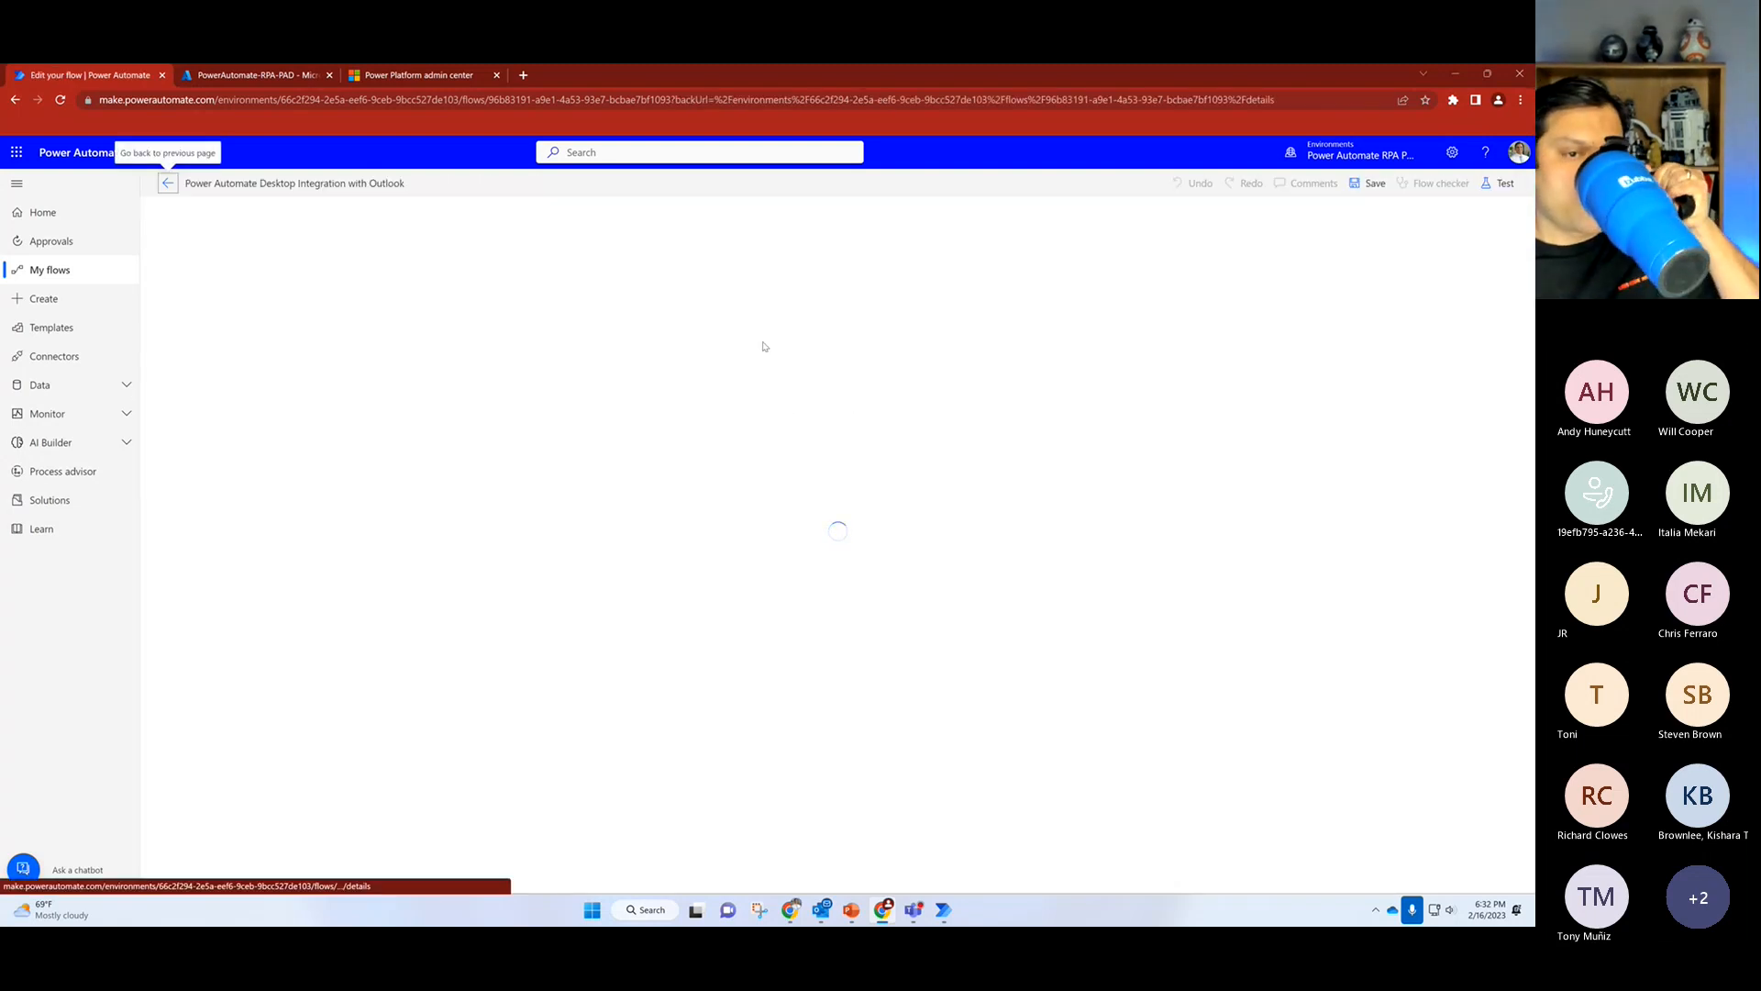
pyautogui.click(744, 298)
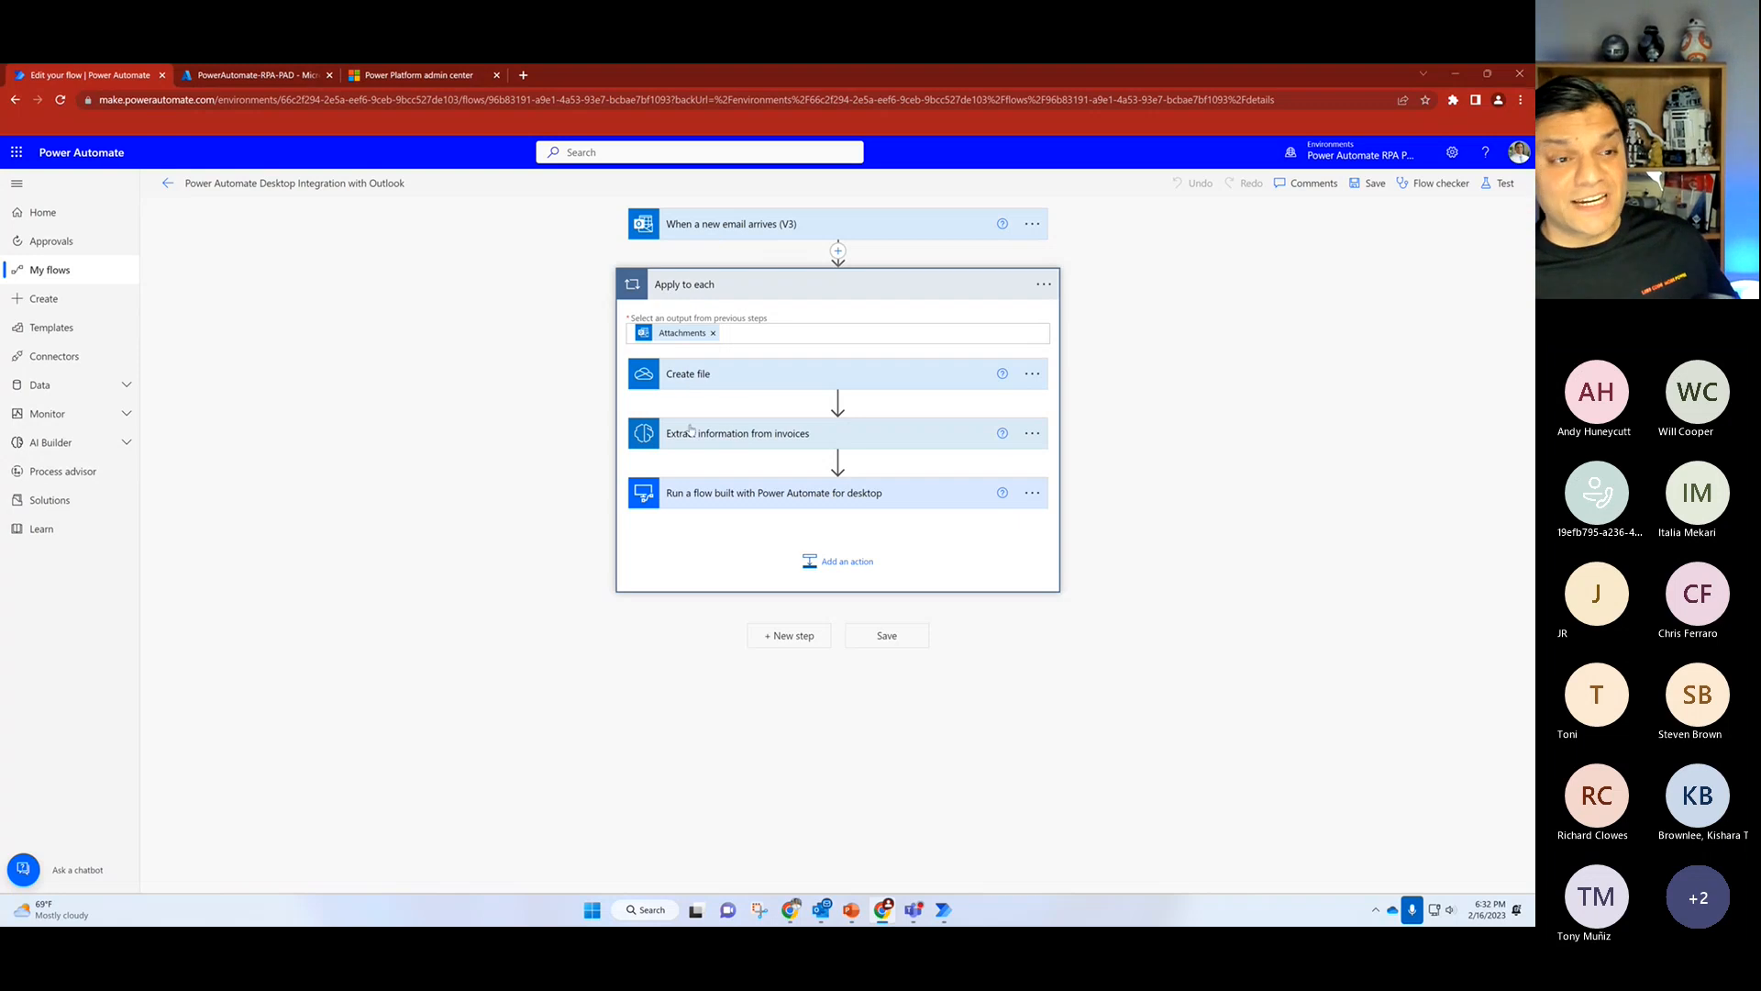
pyautogui.click(167, 183)
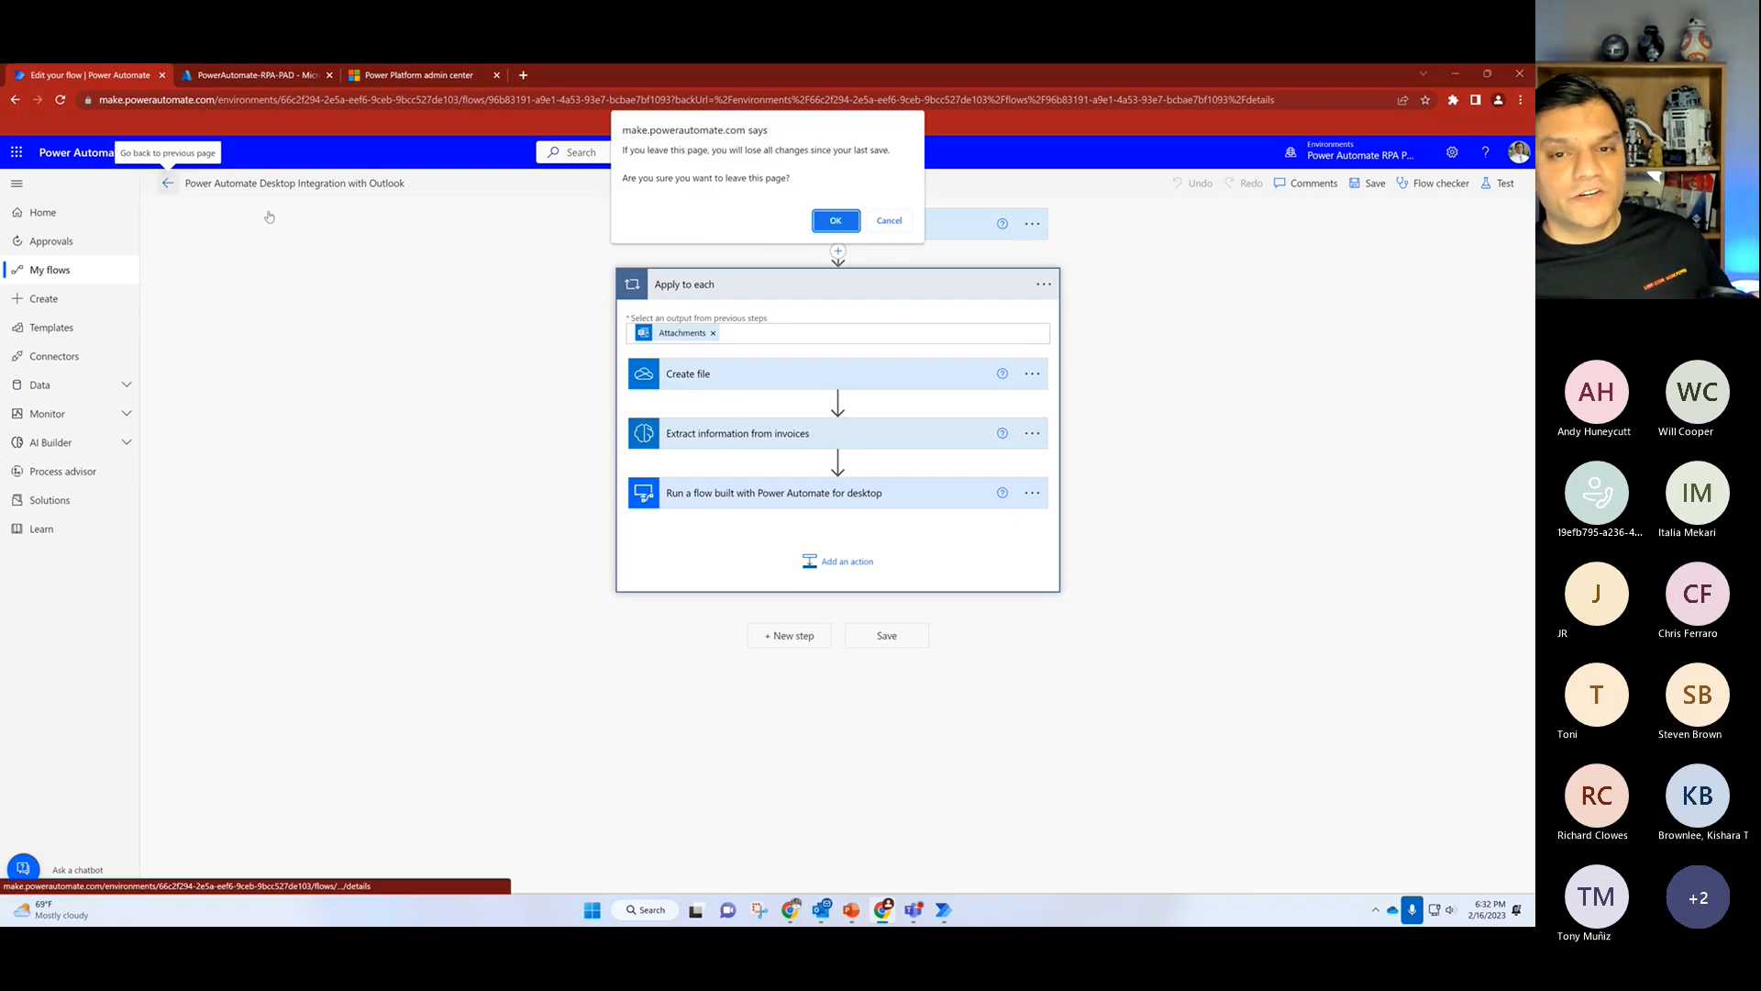
pyautogui.click(843, 223)
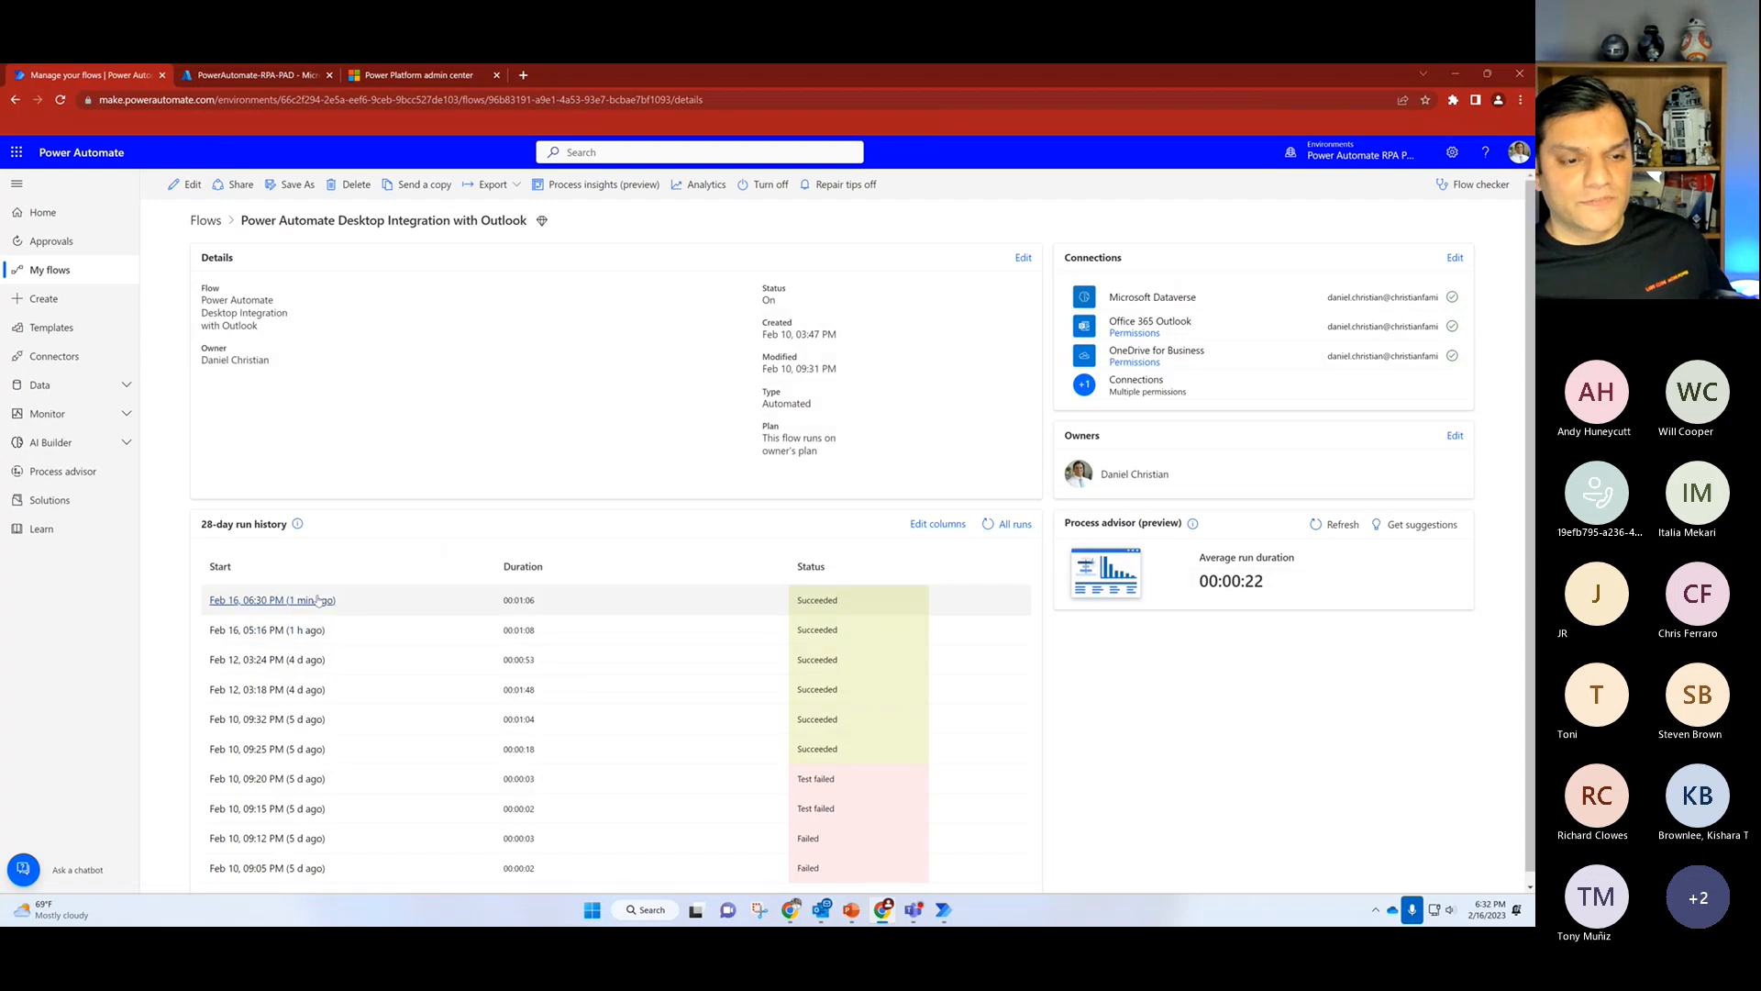
# Step: Open the Feb 16, 06:30 PM run and examine the outputs of Extract information from invoices inside Apply to each
pyautogui.click(317, 600)
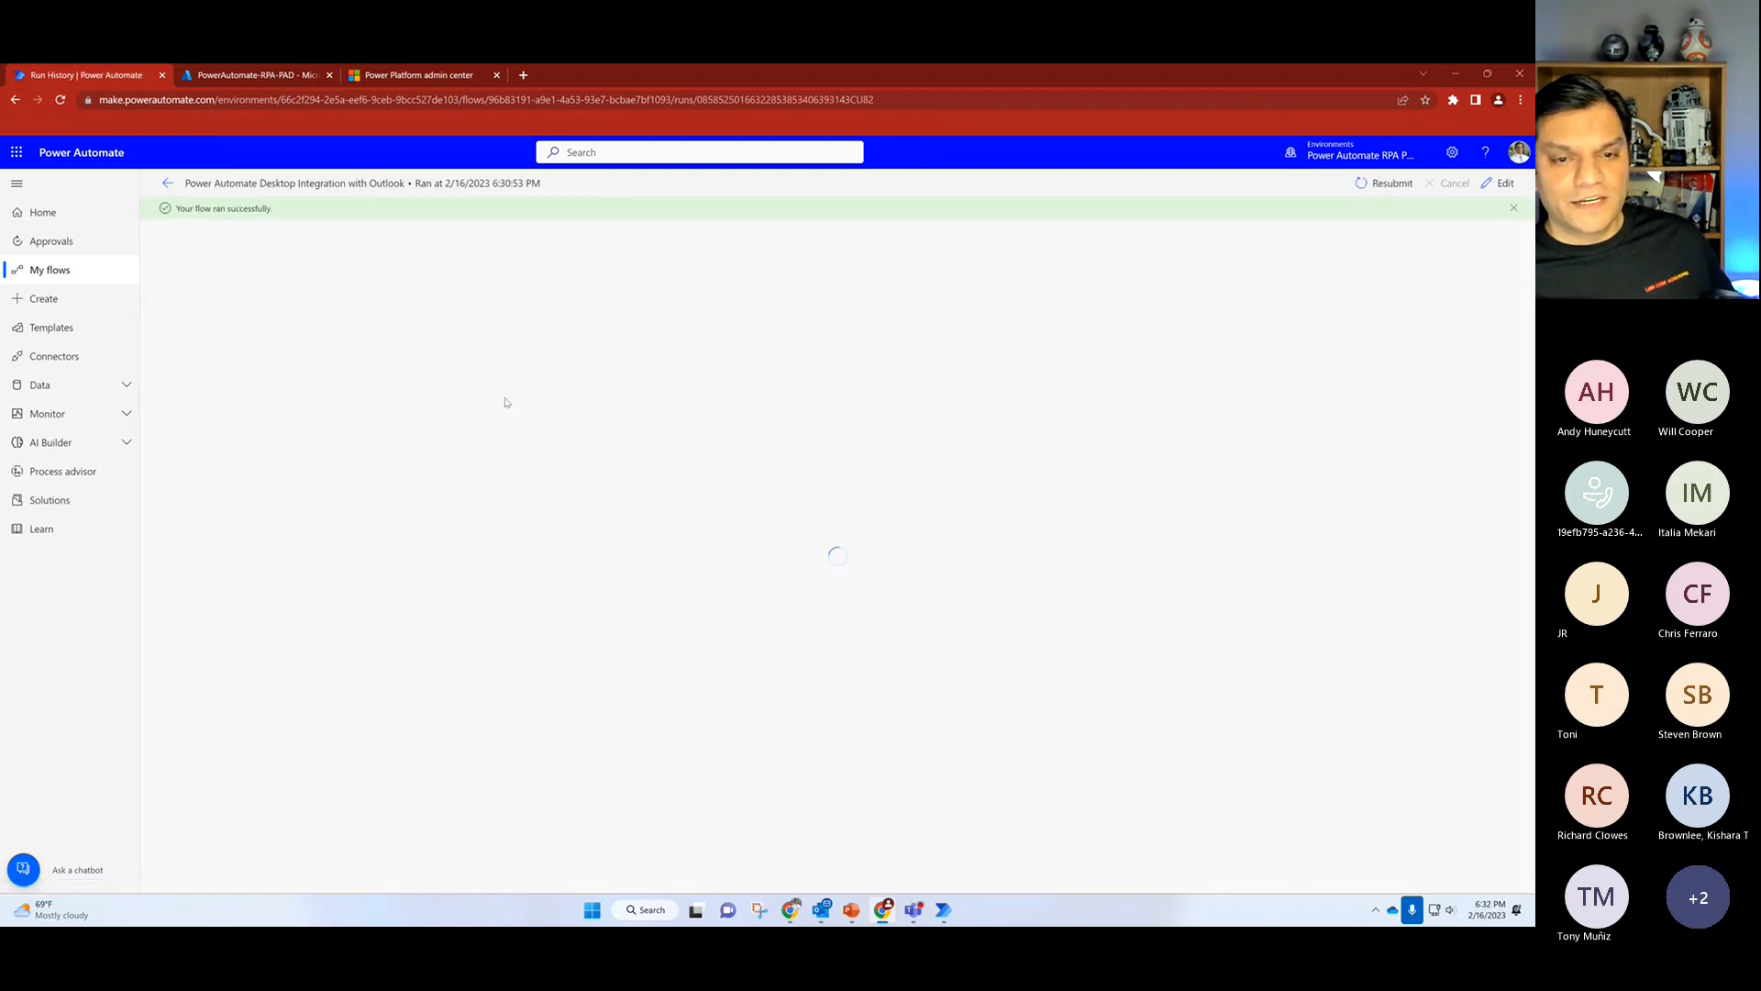
pyautogui.click(790, 321)
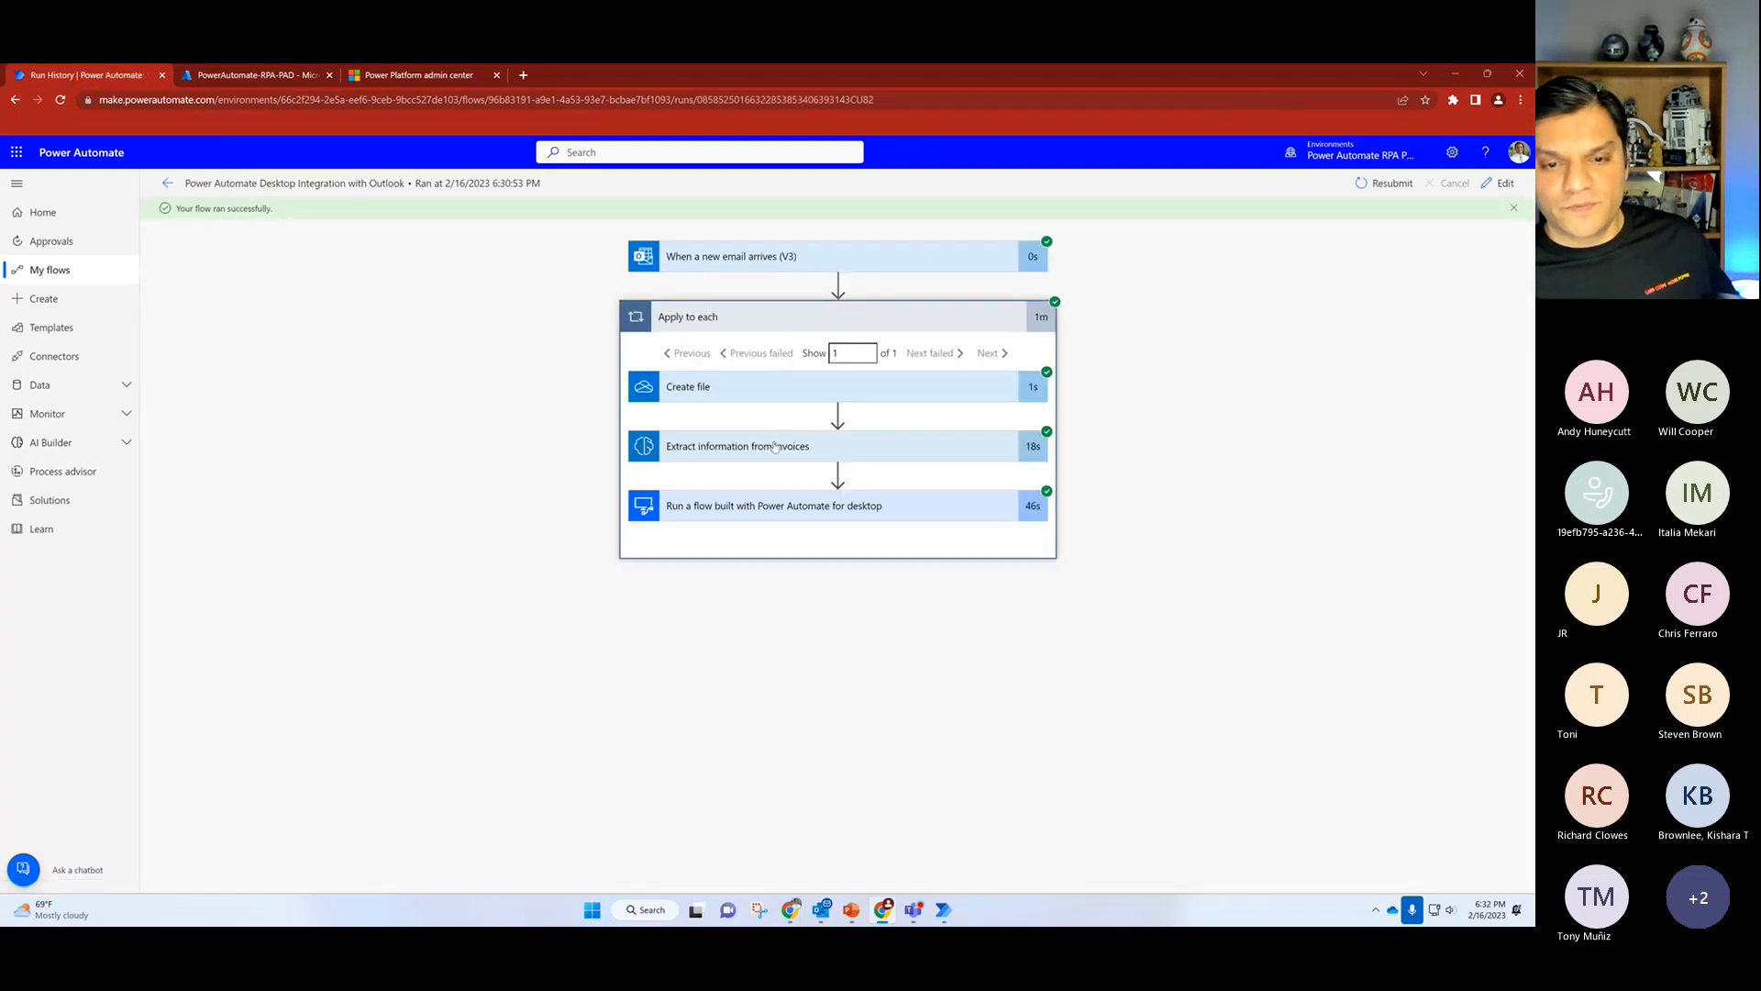
pyautogui.click(775, 447)
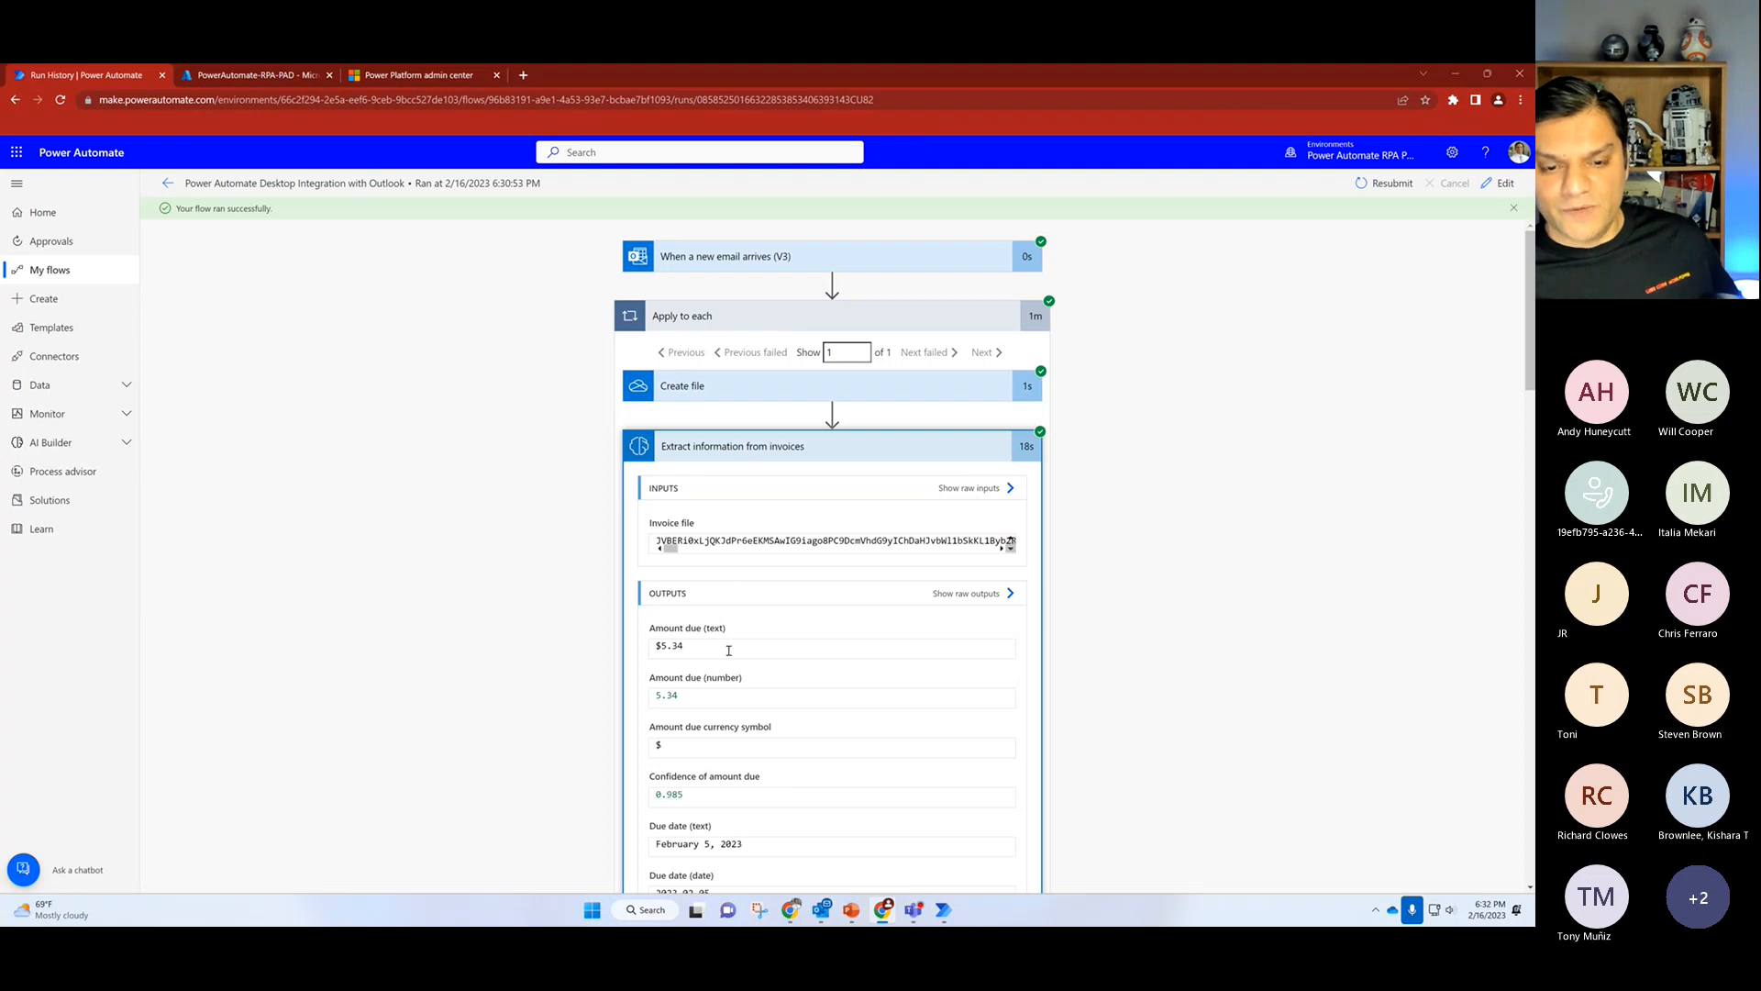
pyautogui.scroll(-6, 1043, 702)
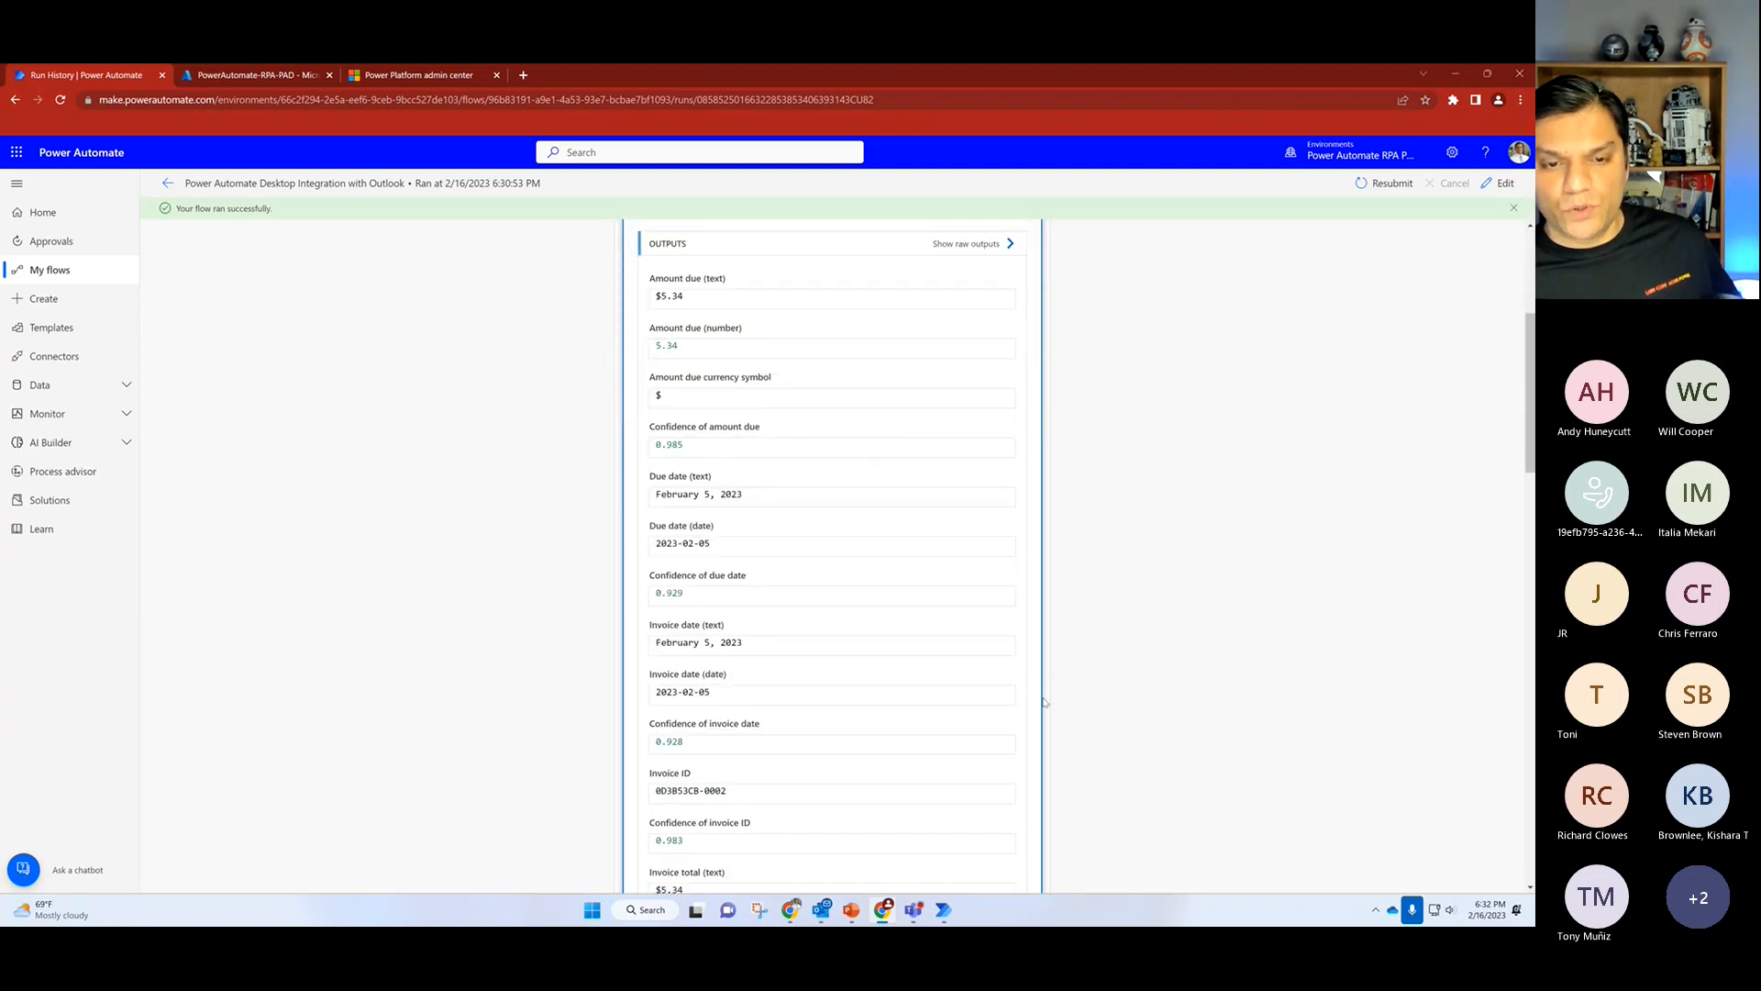
pyautogui.scroll(-10, 1044, 702)
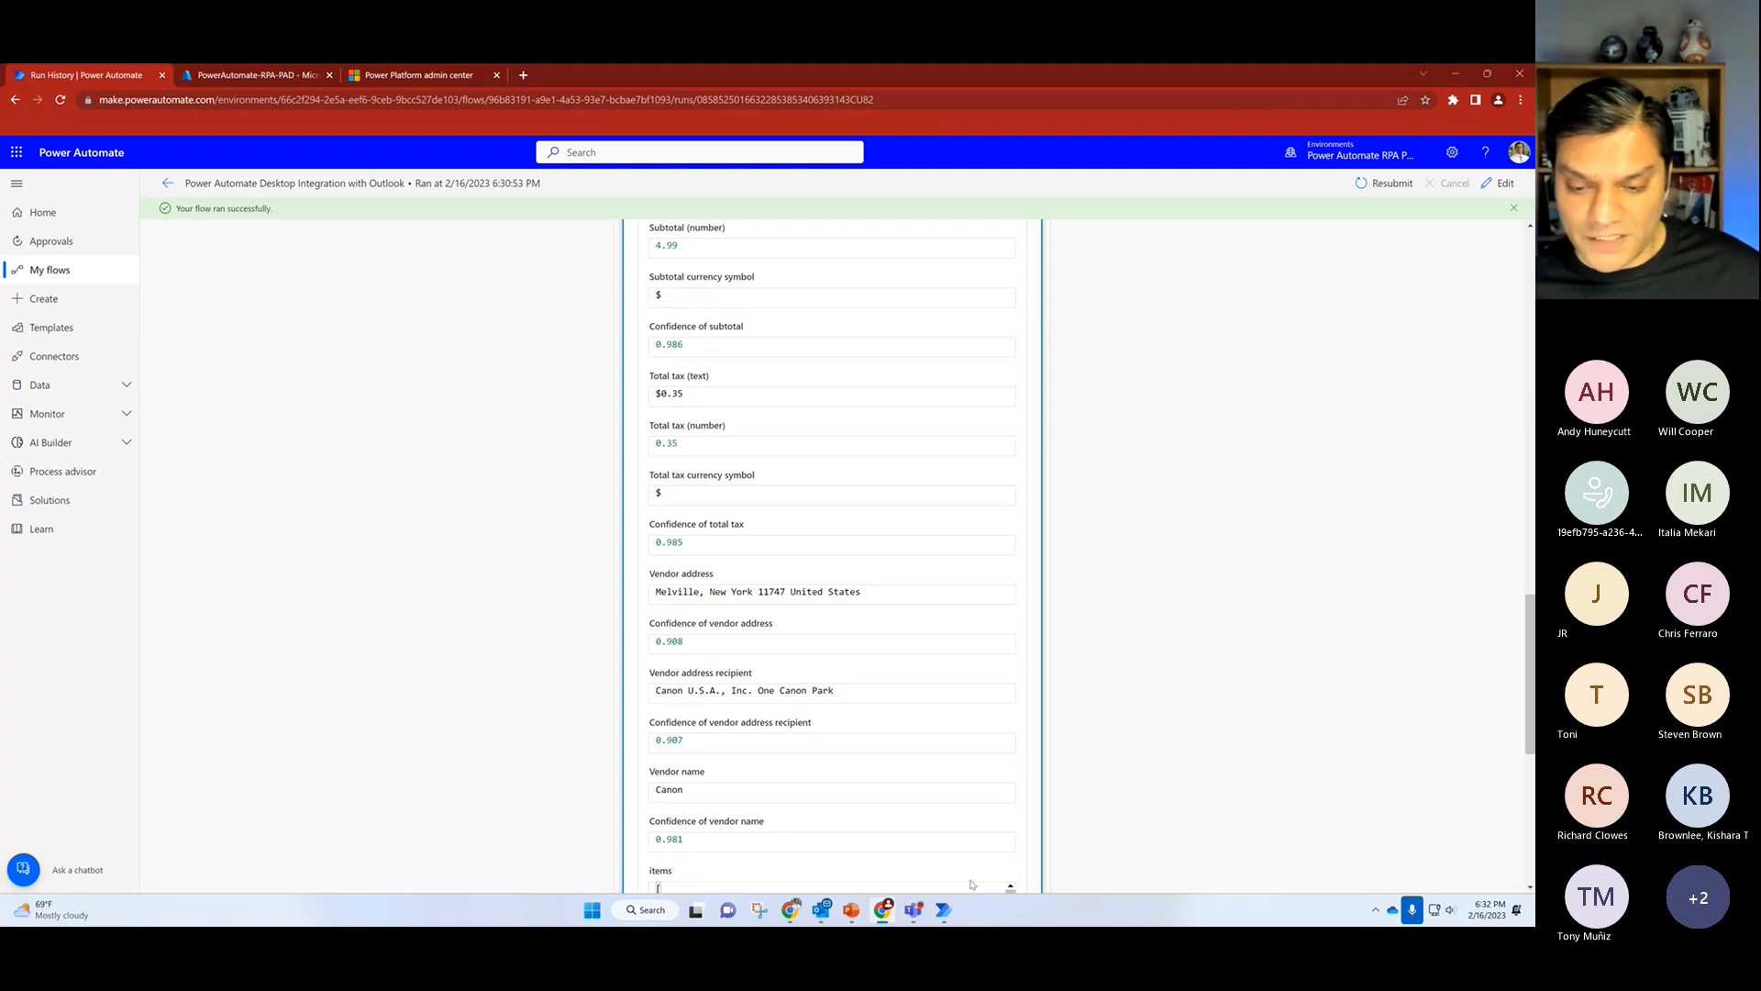
# Step: Clear the open windows, launch Contoso Invoicing from the desktop and examine the new Canon record among the invoices
pyautogui.click(943, 909)
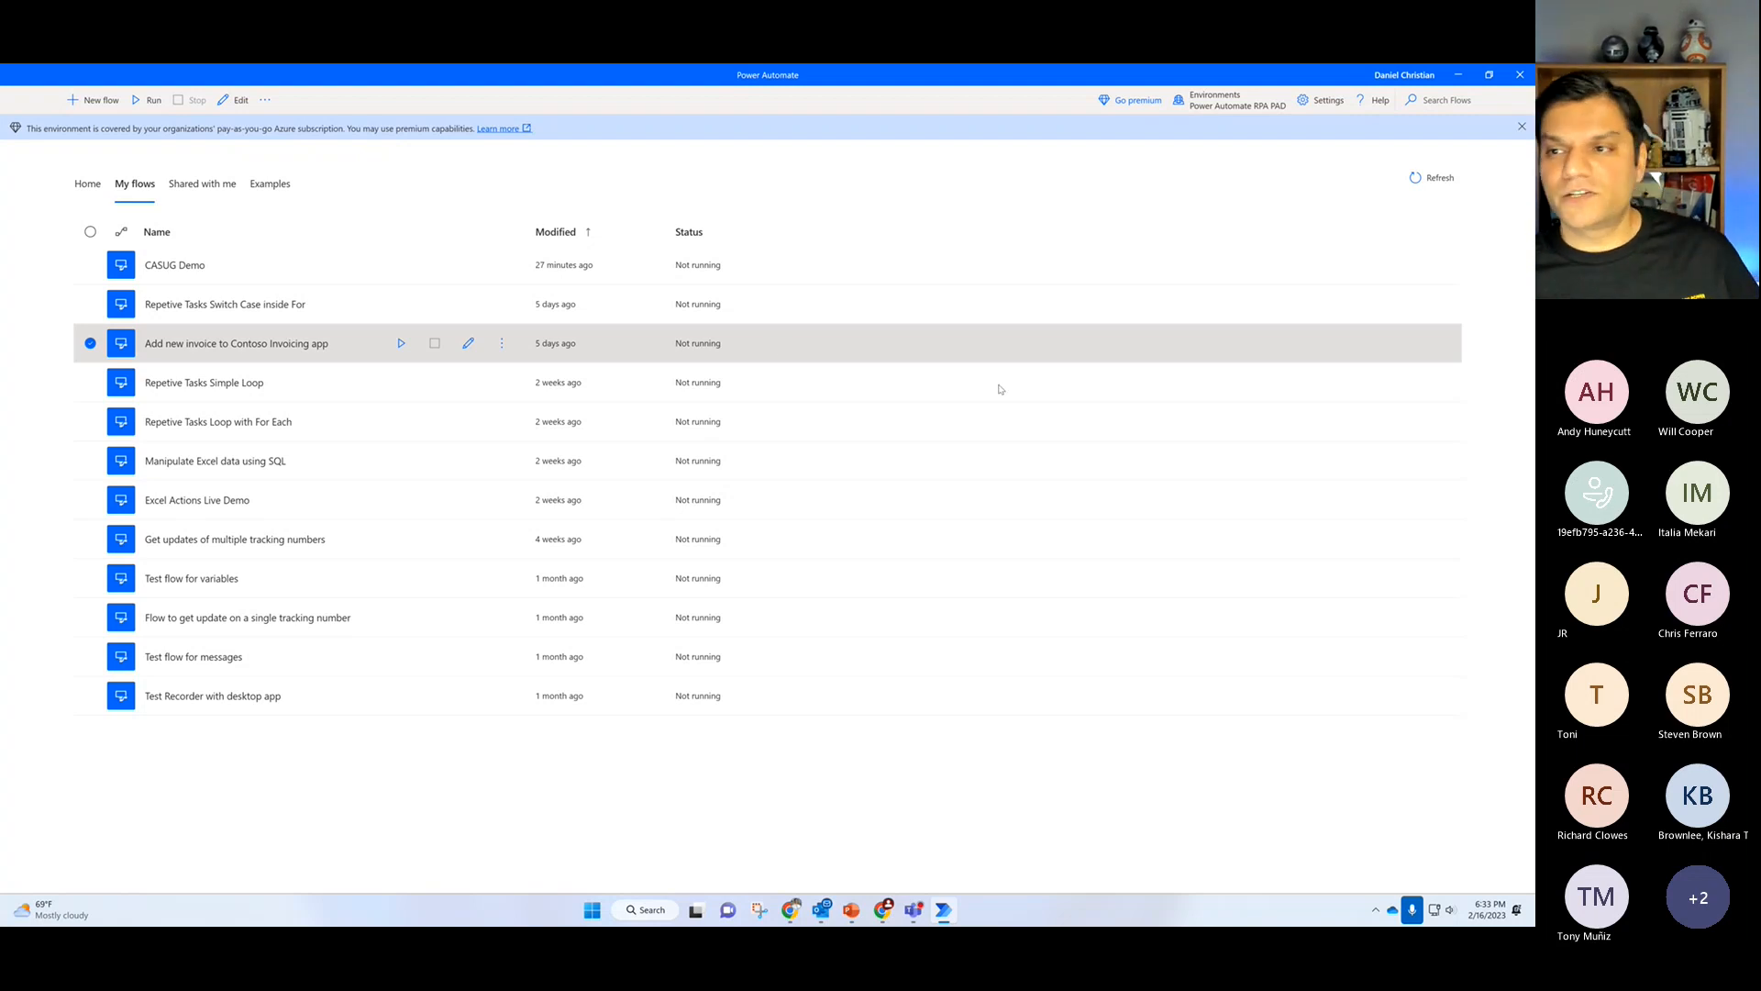
pyautogui.hotkey('alt', 'Tab')
pyautogui.click(1456, 74)
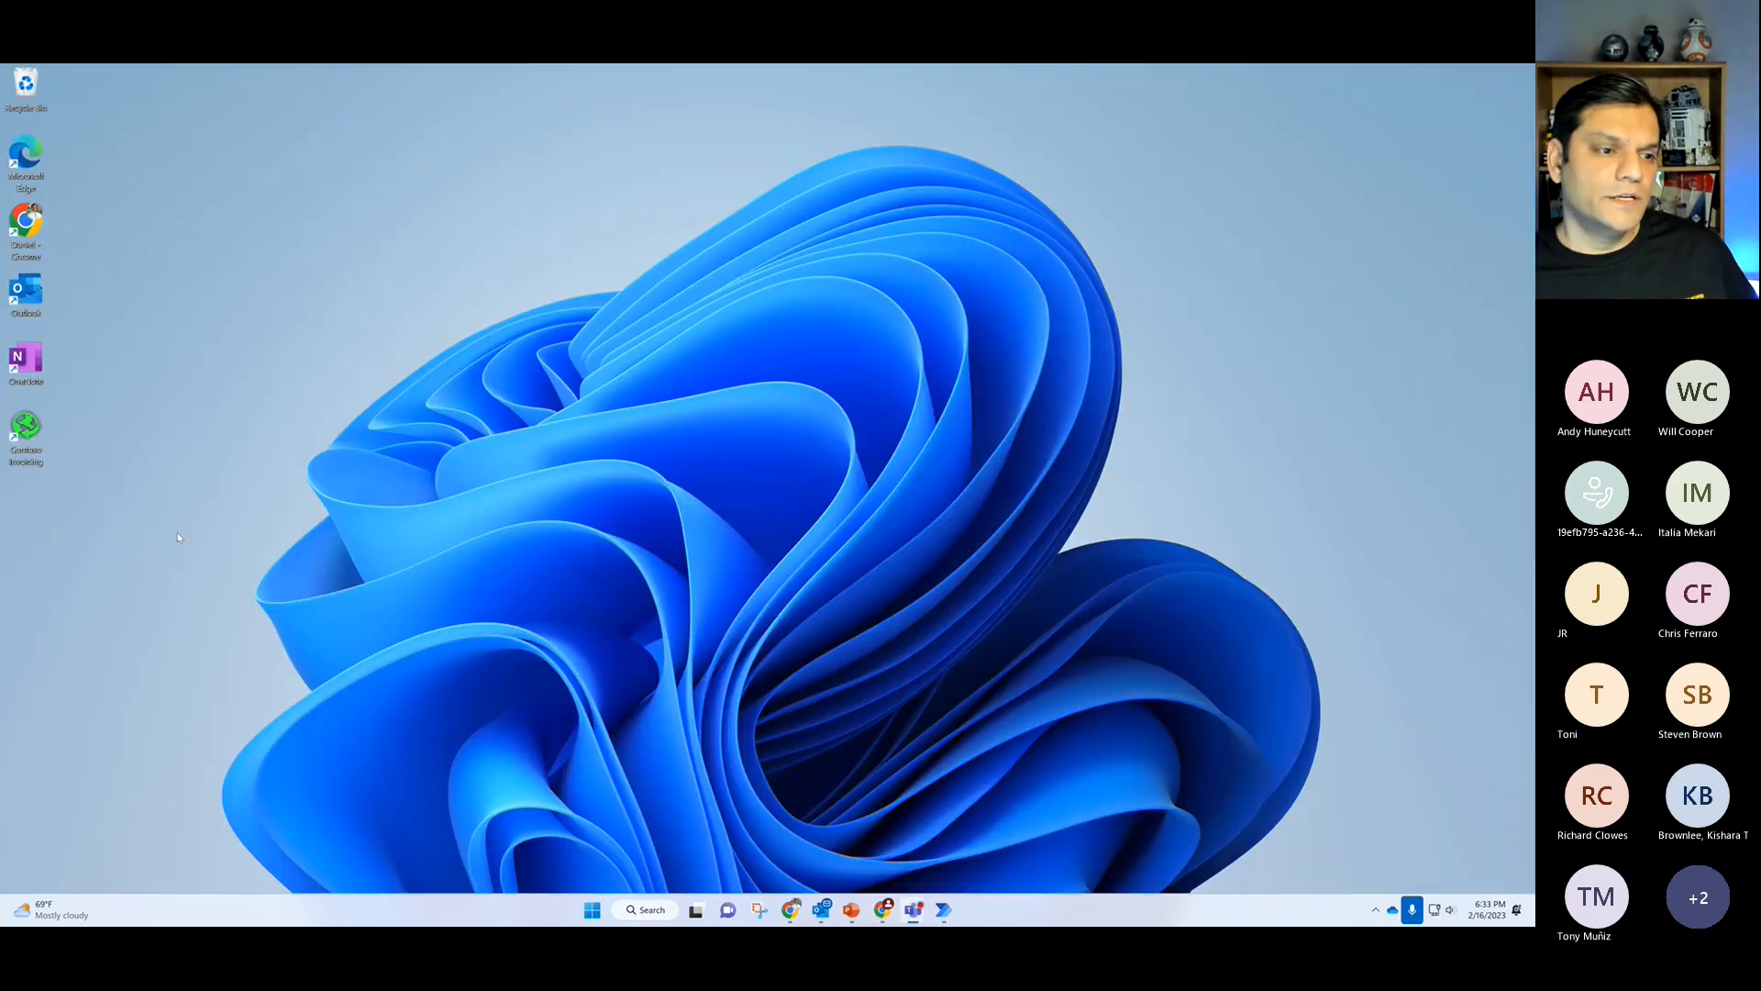
pyautogui.doubleClick(26, 425)
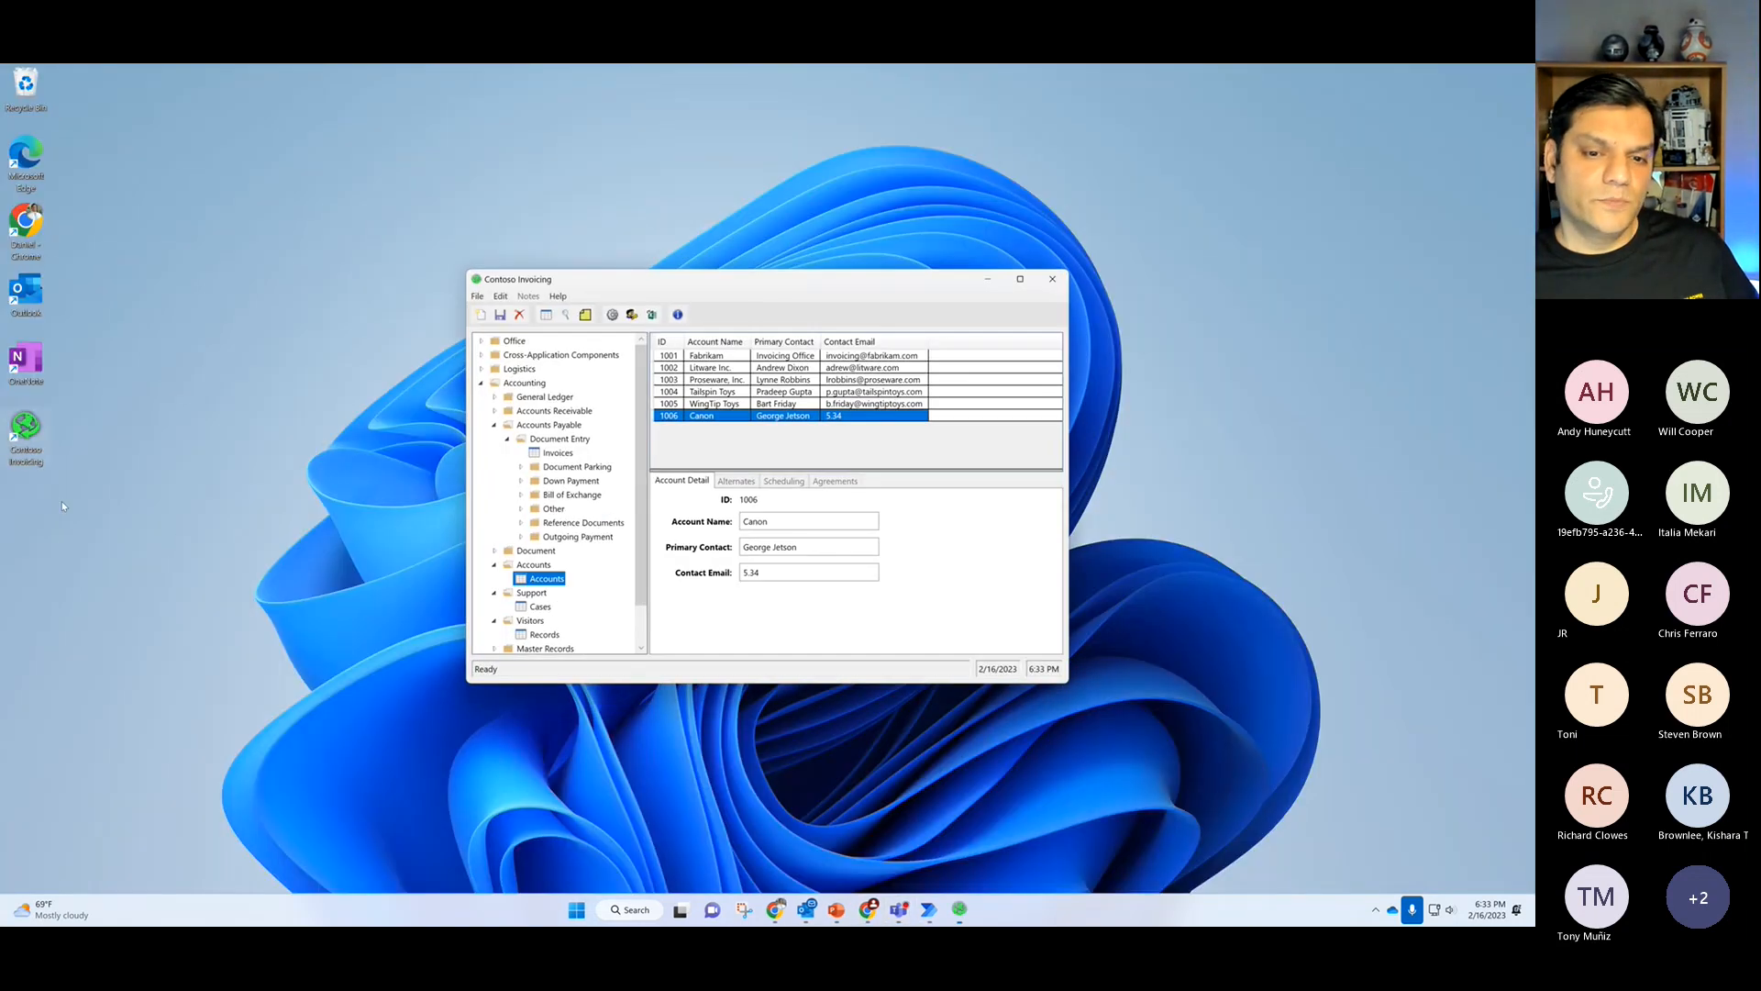
pyautogui.click(553, 453)
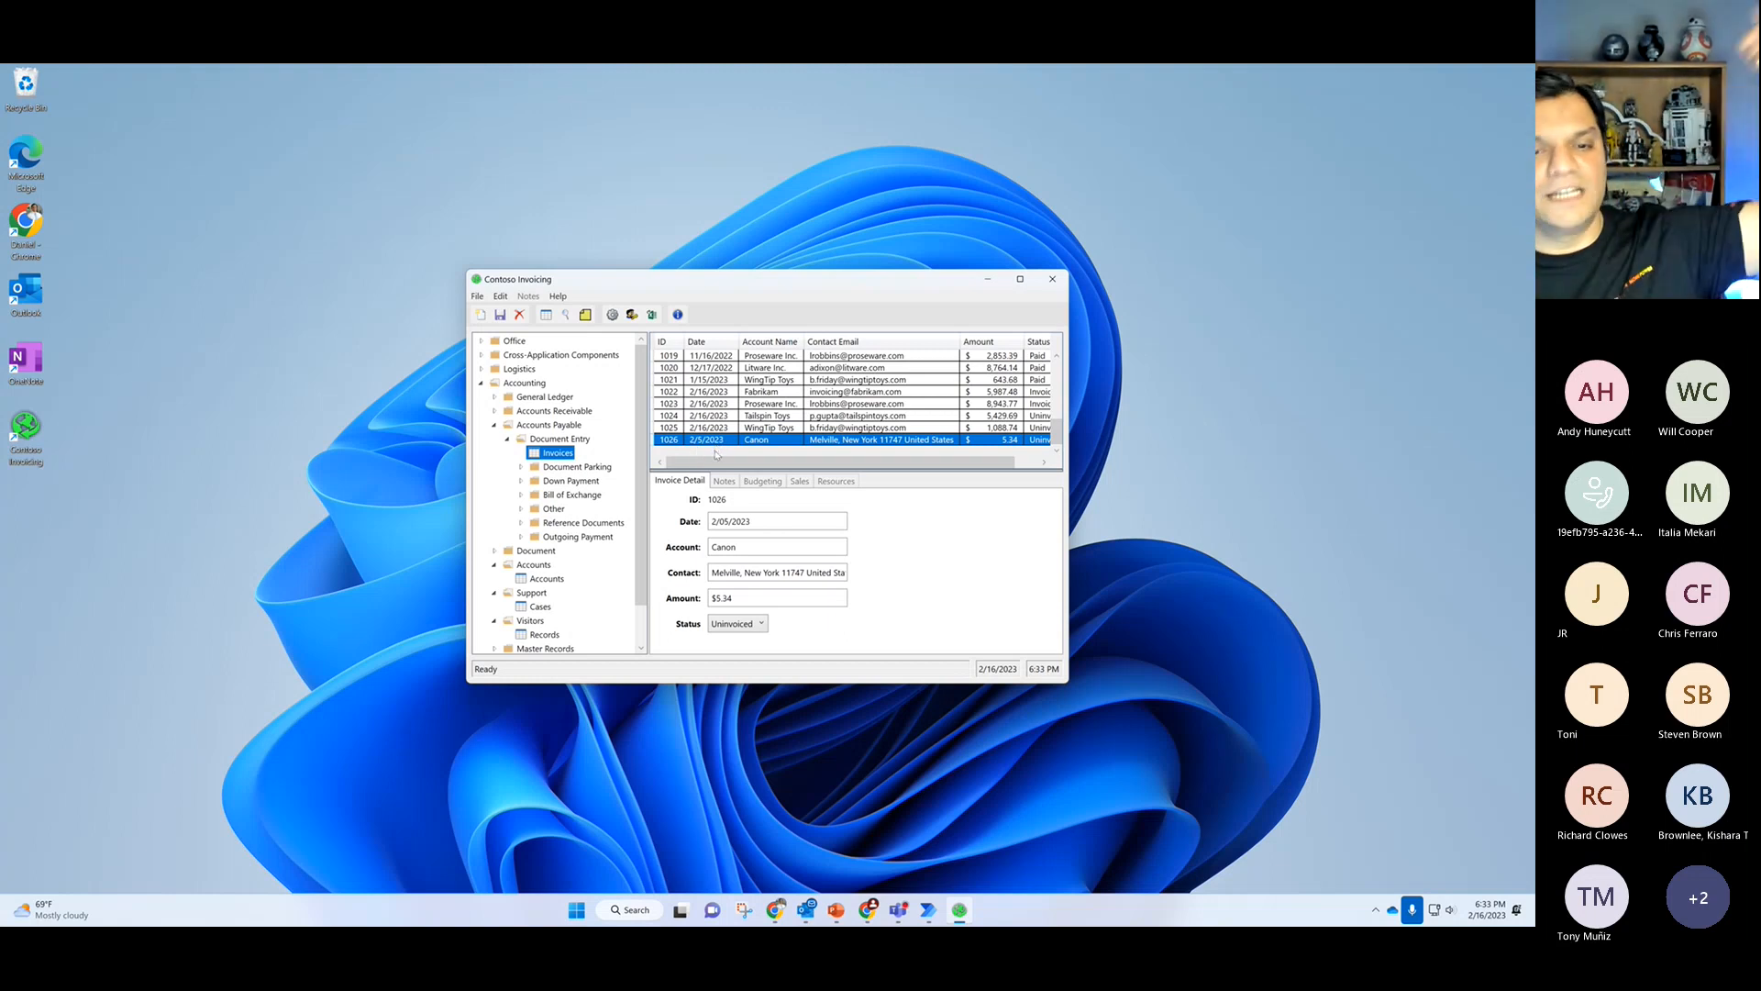
pyautogui.moveTo(718, 456); pyautogui.dragTo(691, 483)
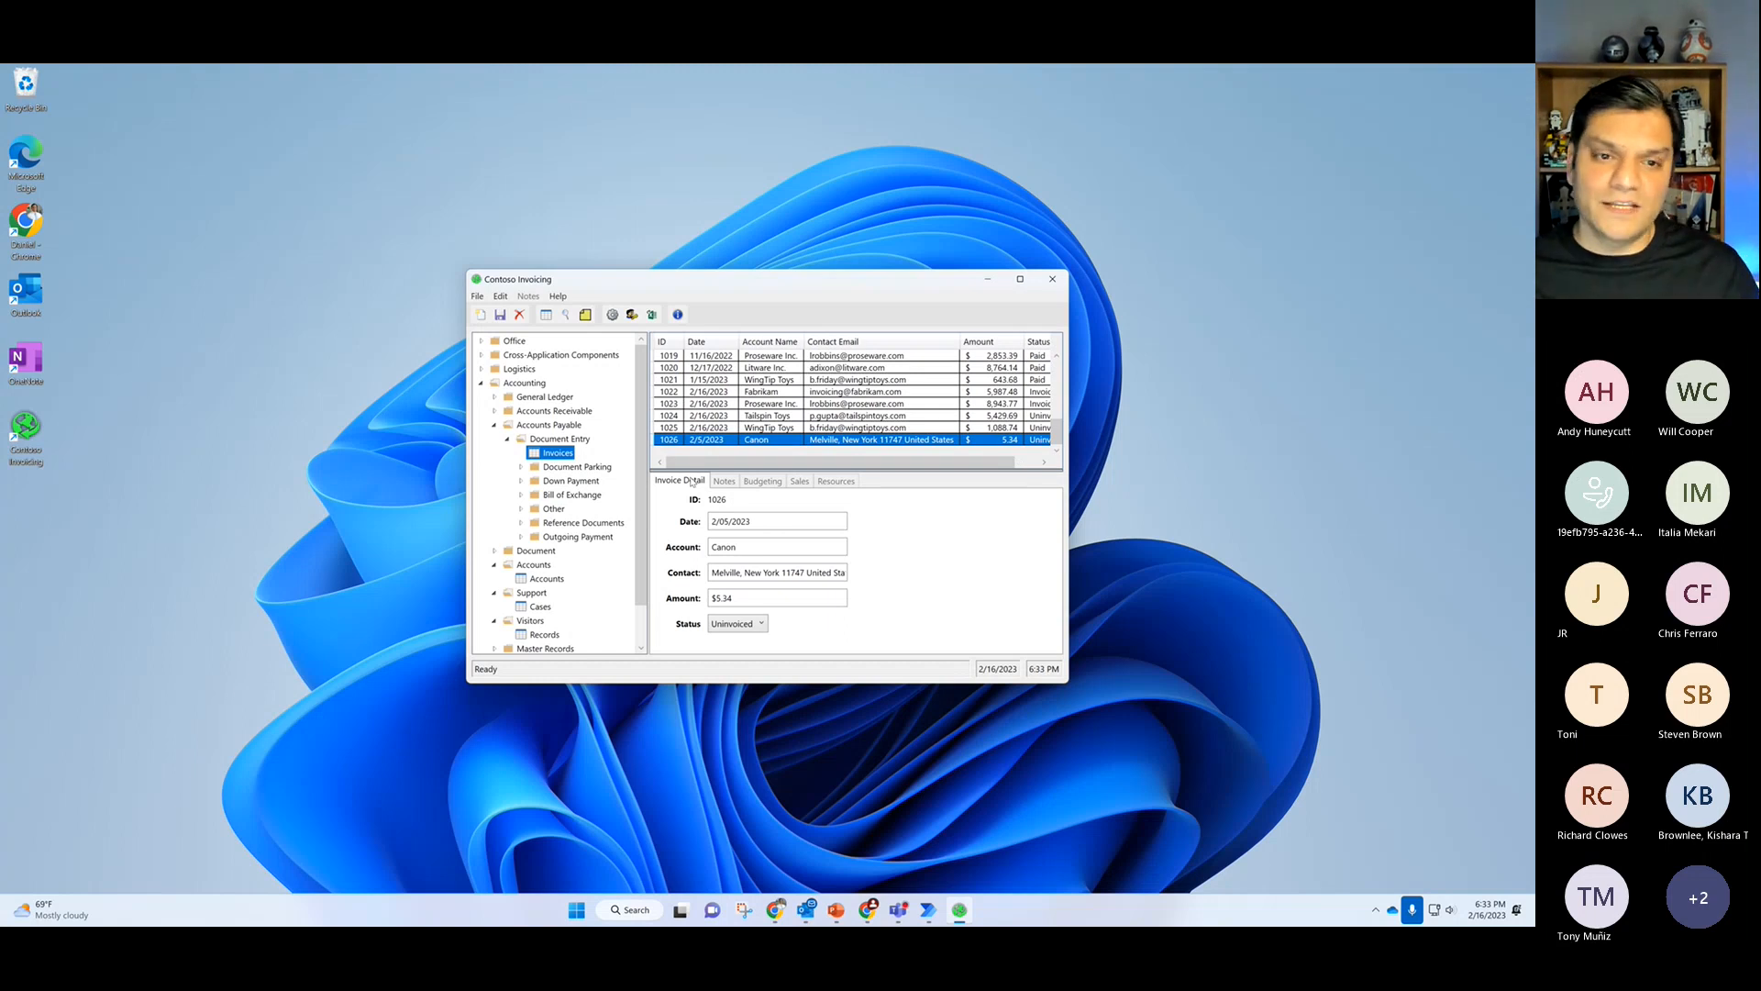
# Step: View the About information of Contoso Invoicing and close the application
pyautogui.click(557, 297)
pyautogui.click(578, 331)
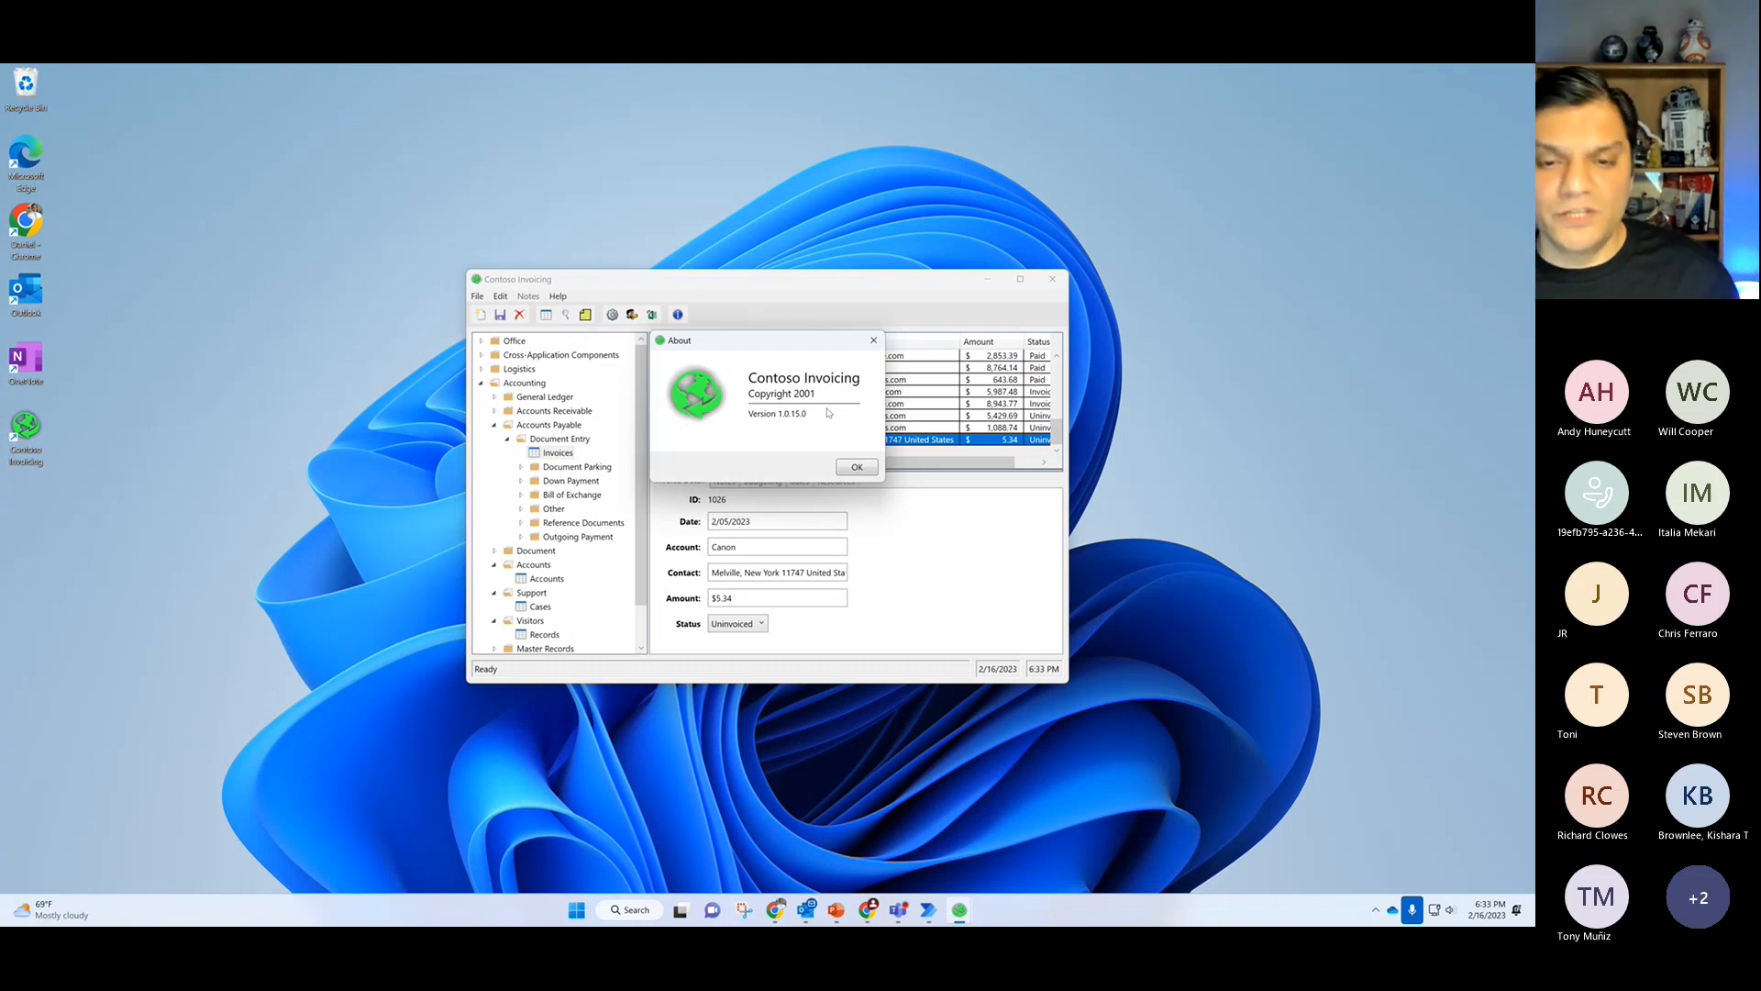
pyautogui.click(856, 467)
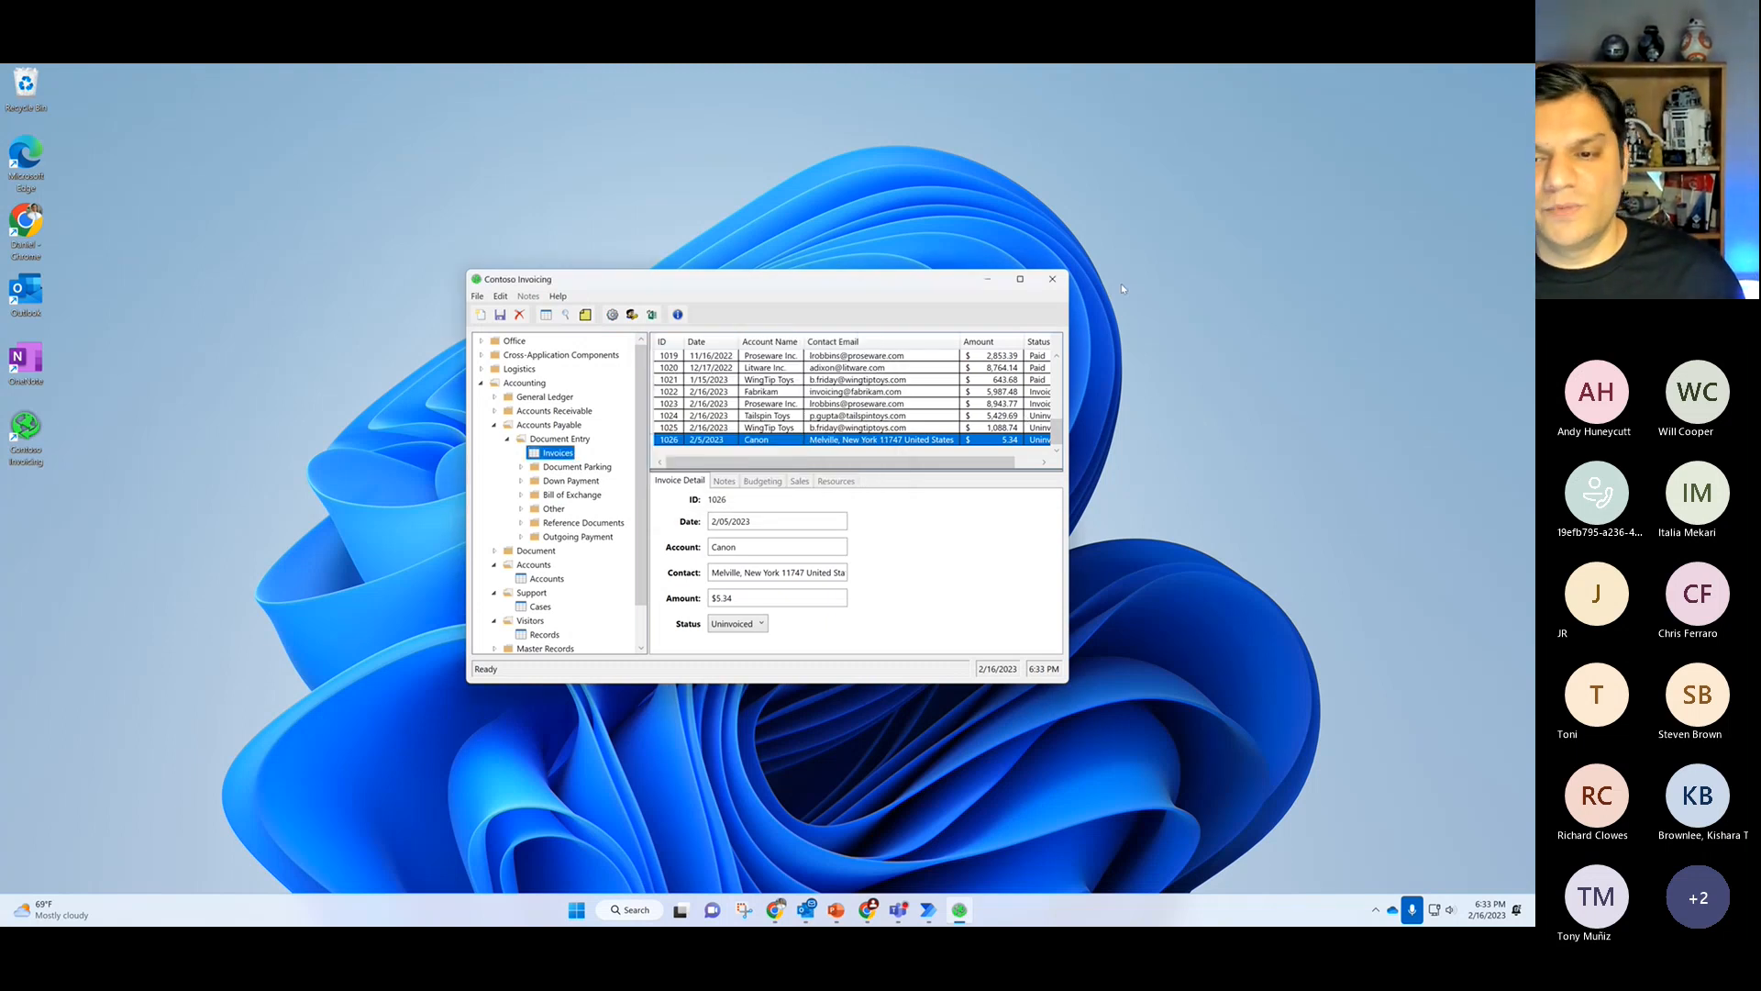
pyautogui.click(1052, 279)
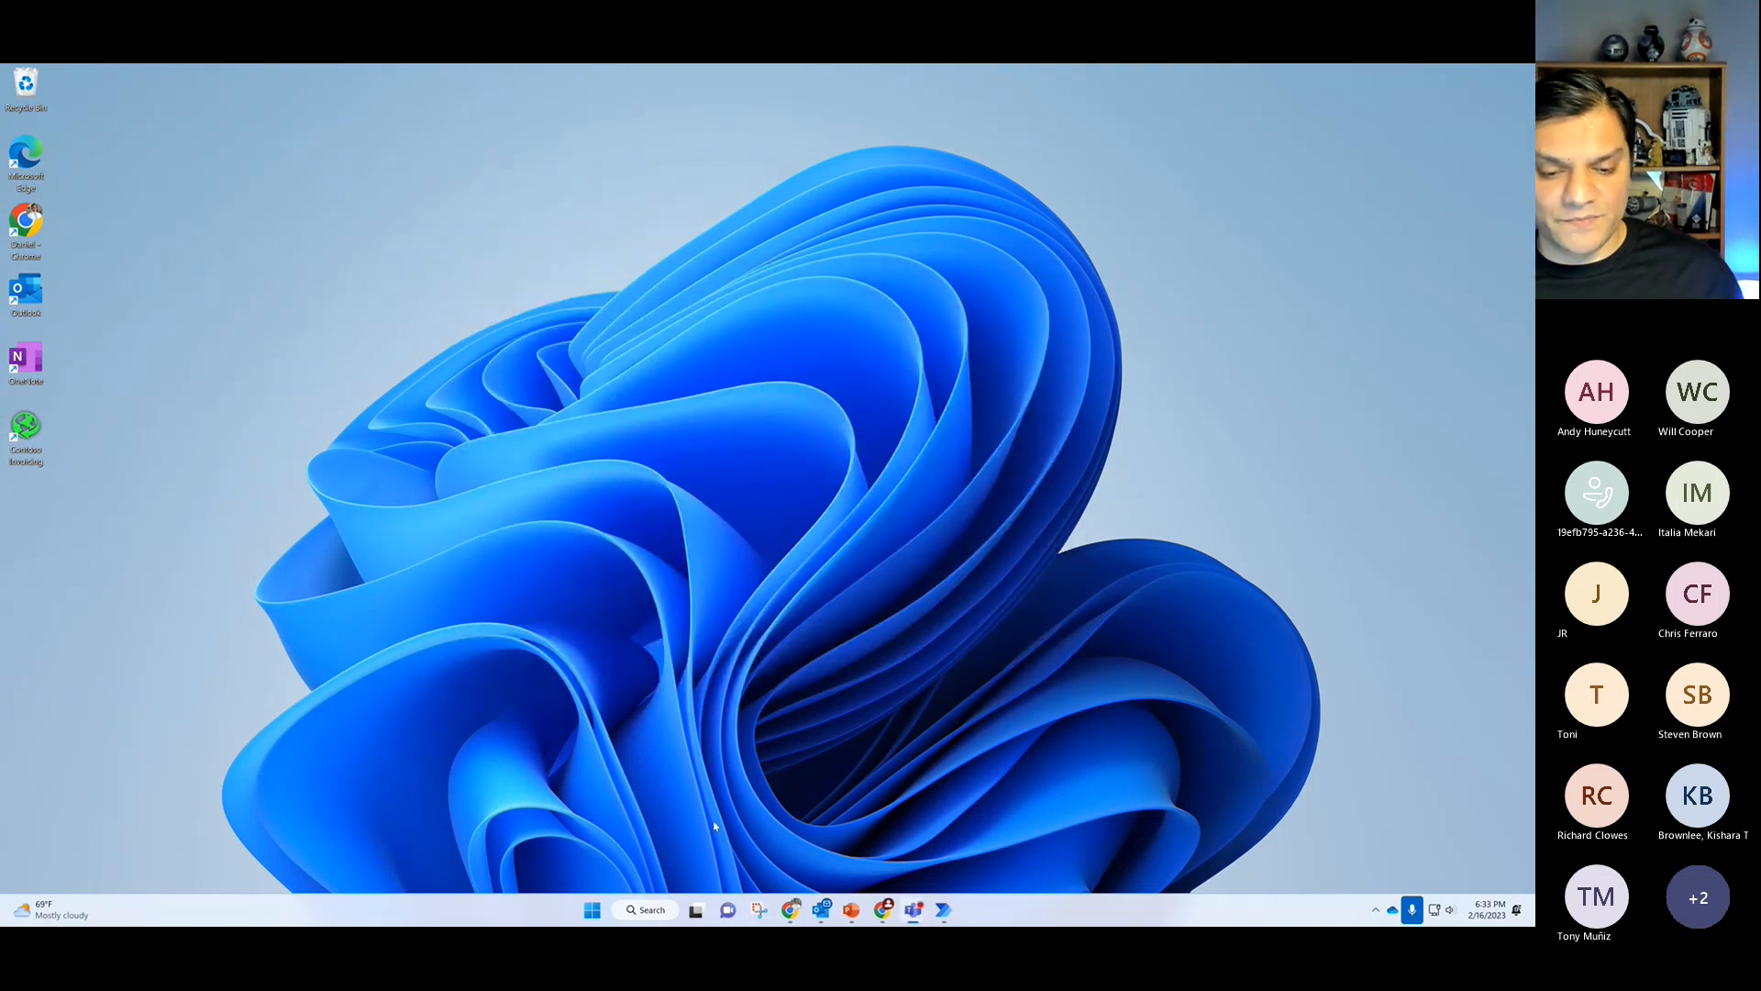
# Step: Open the Demo folder inside Power Automate Desktop in File Explorer and extend the window to show more of its files
pyautogui.click(592, 909)
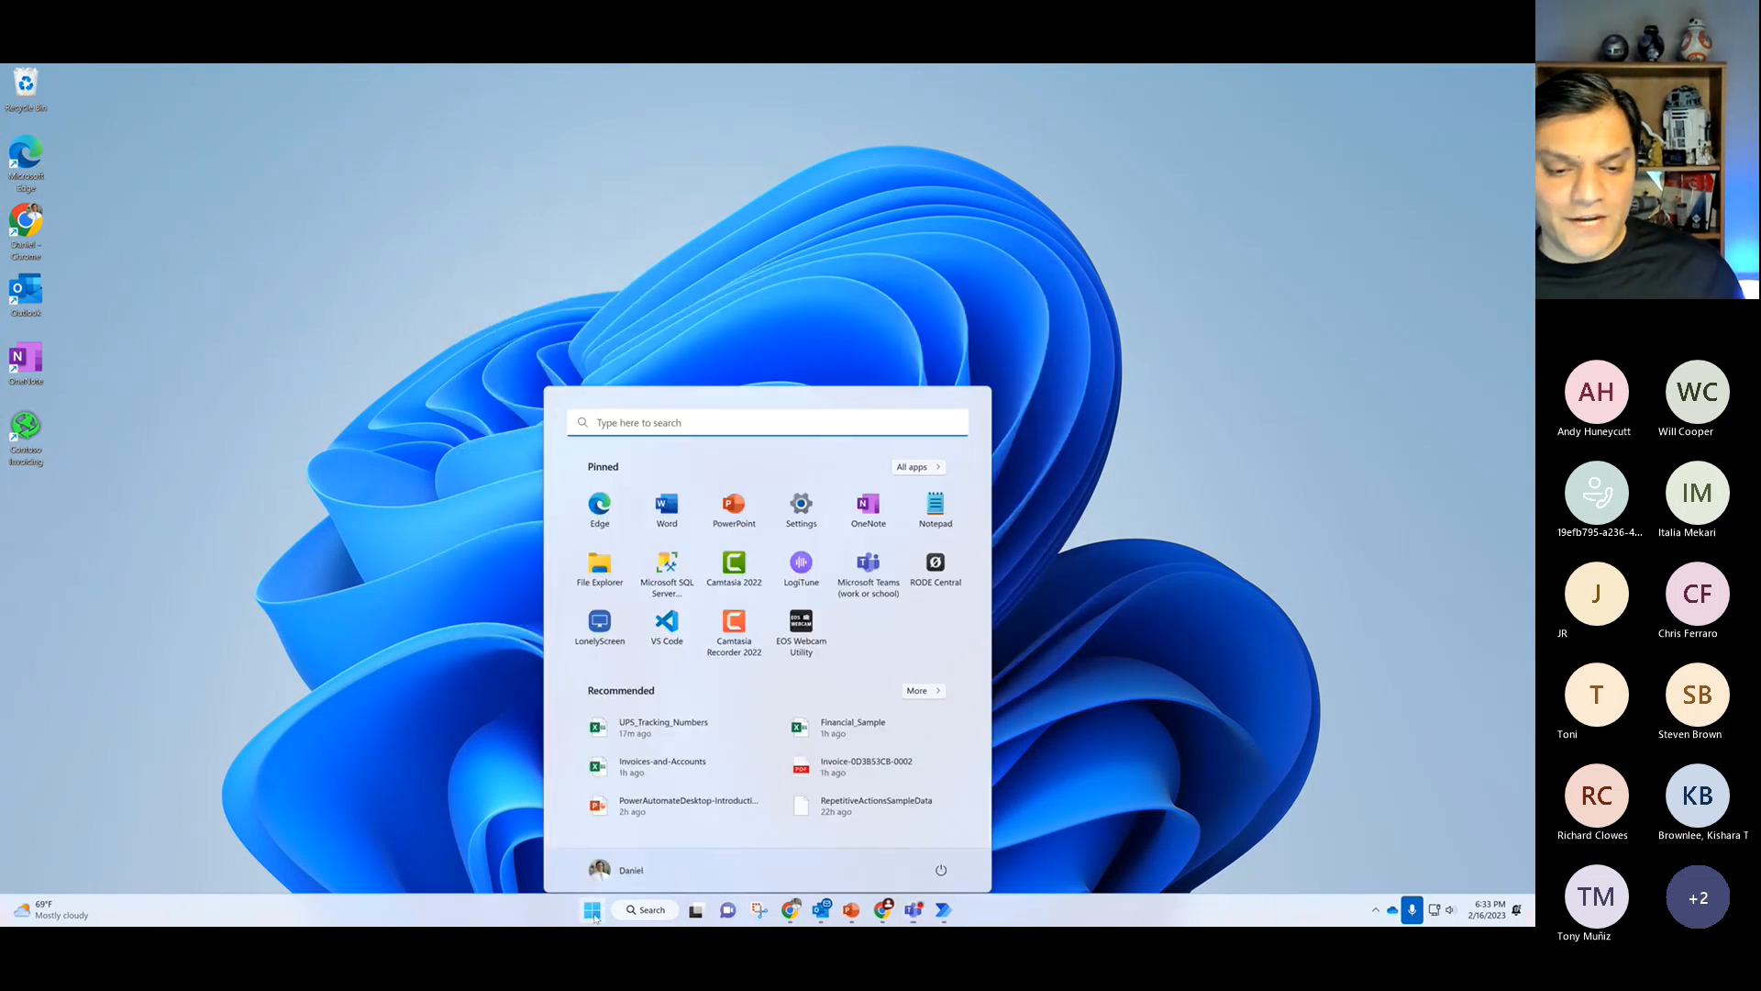
pyautogui.click(616, 567)
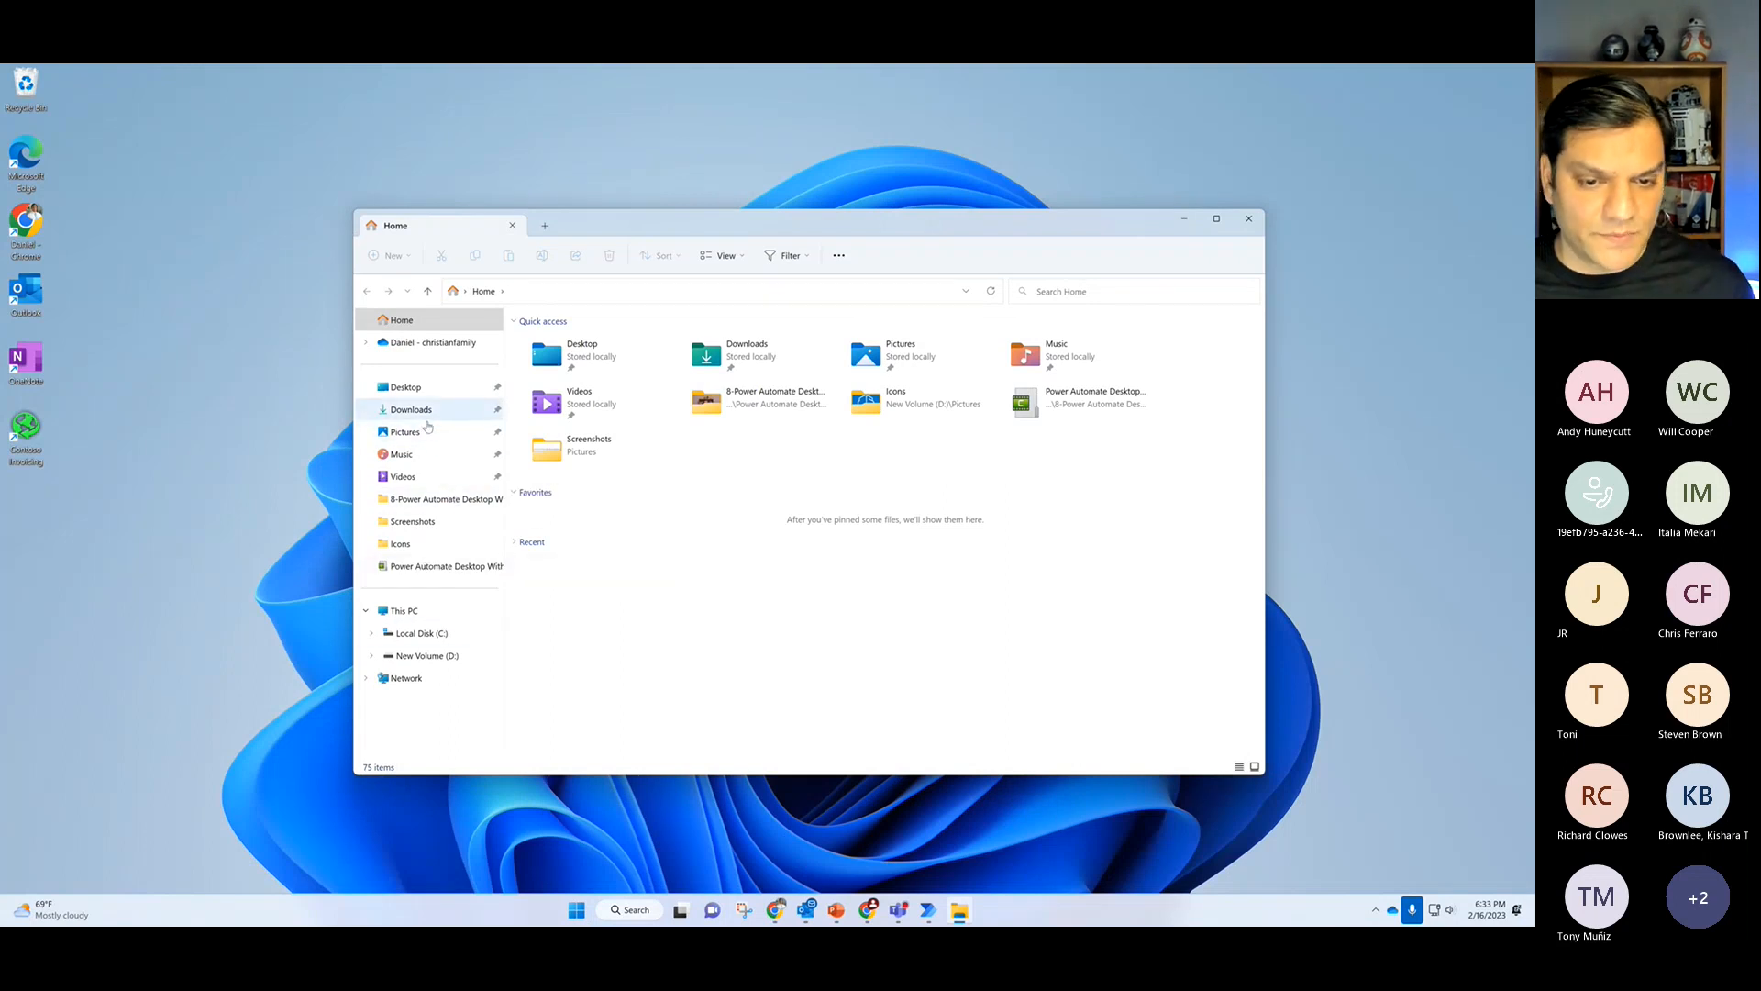
pyautogui.doubleClick(761, 411)
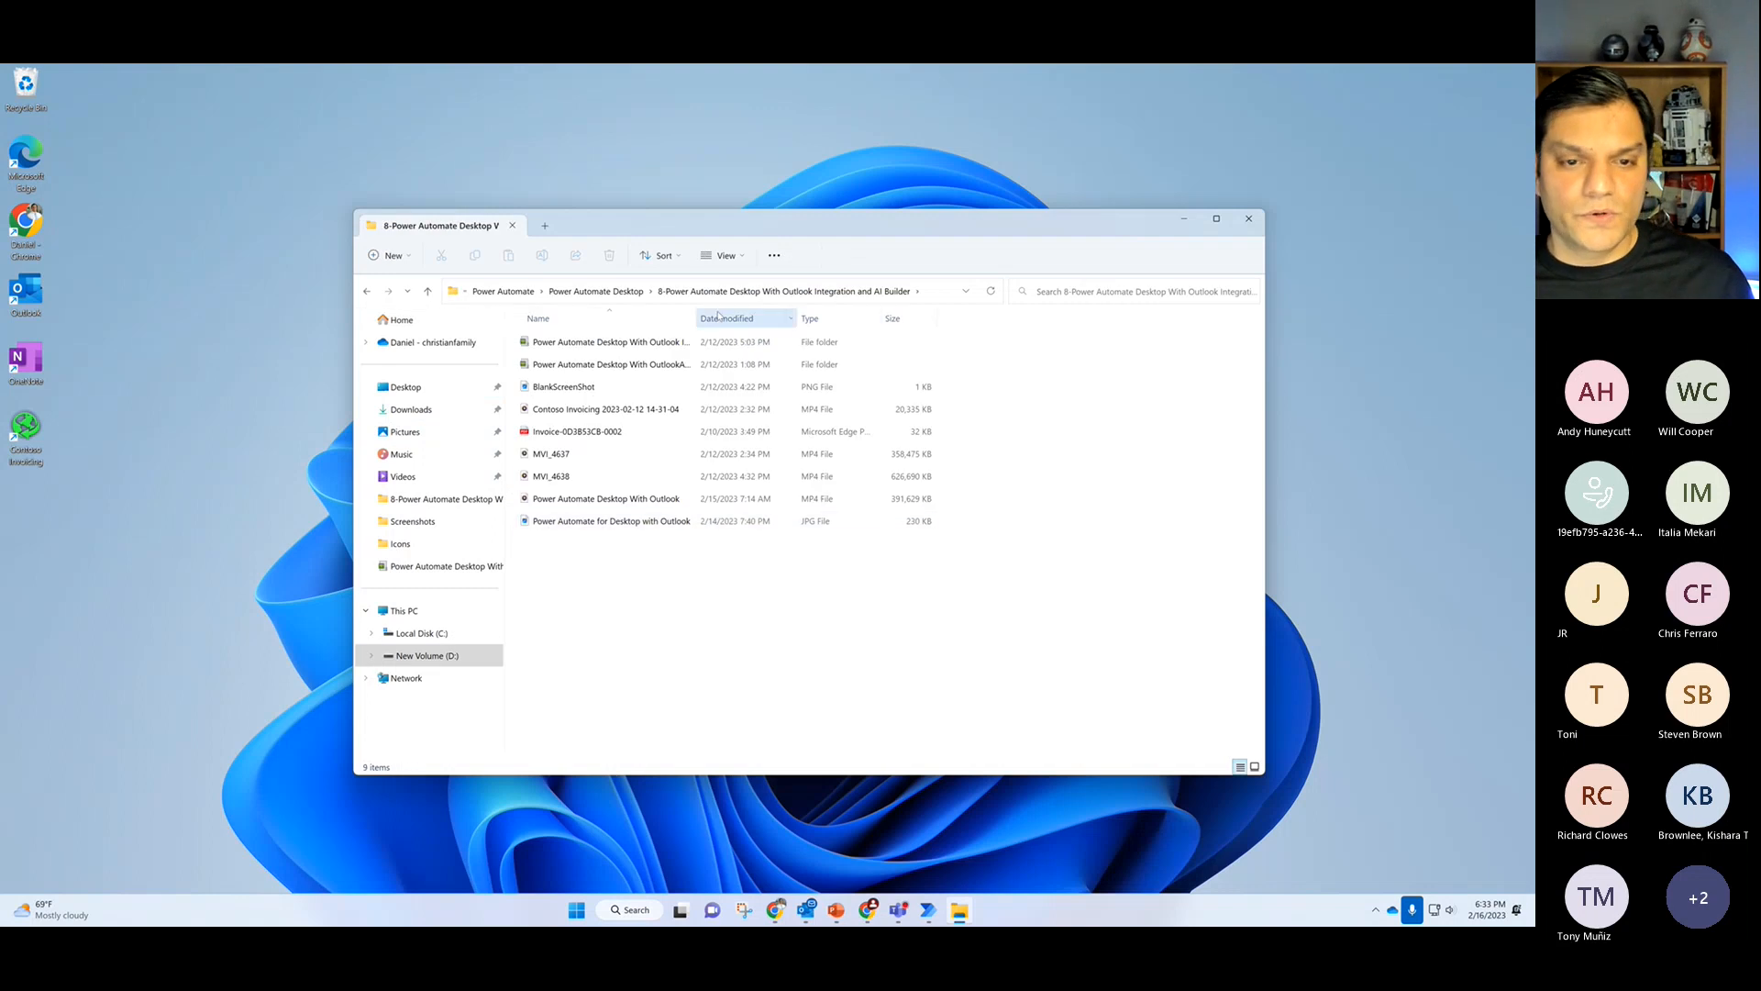
pyautogui.click(596, 291)
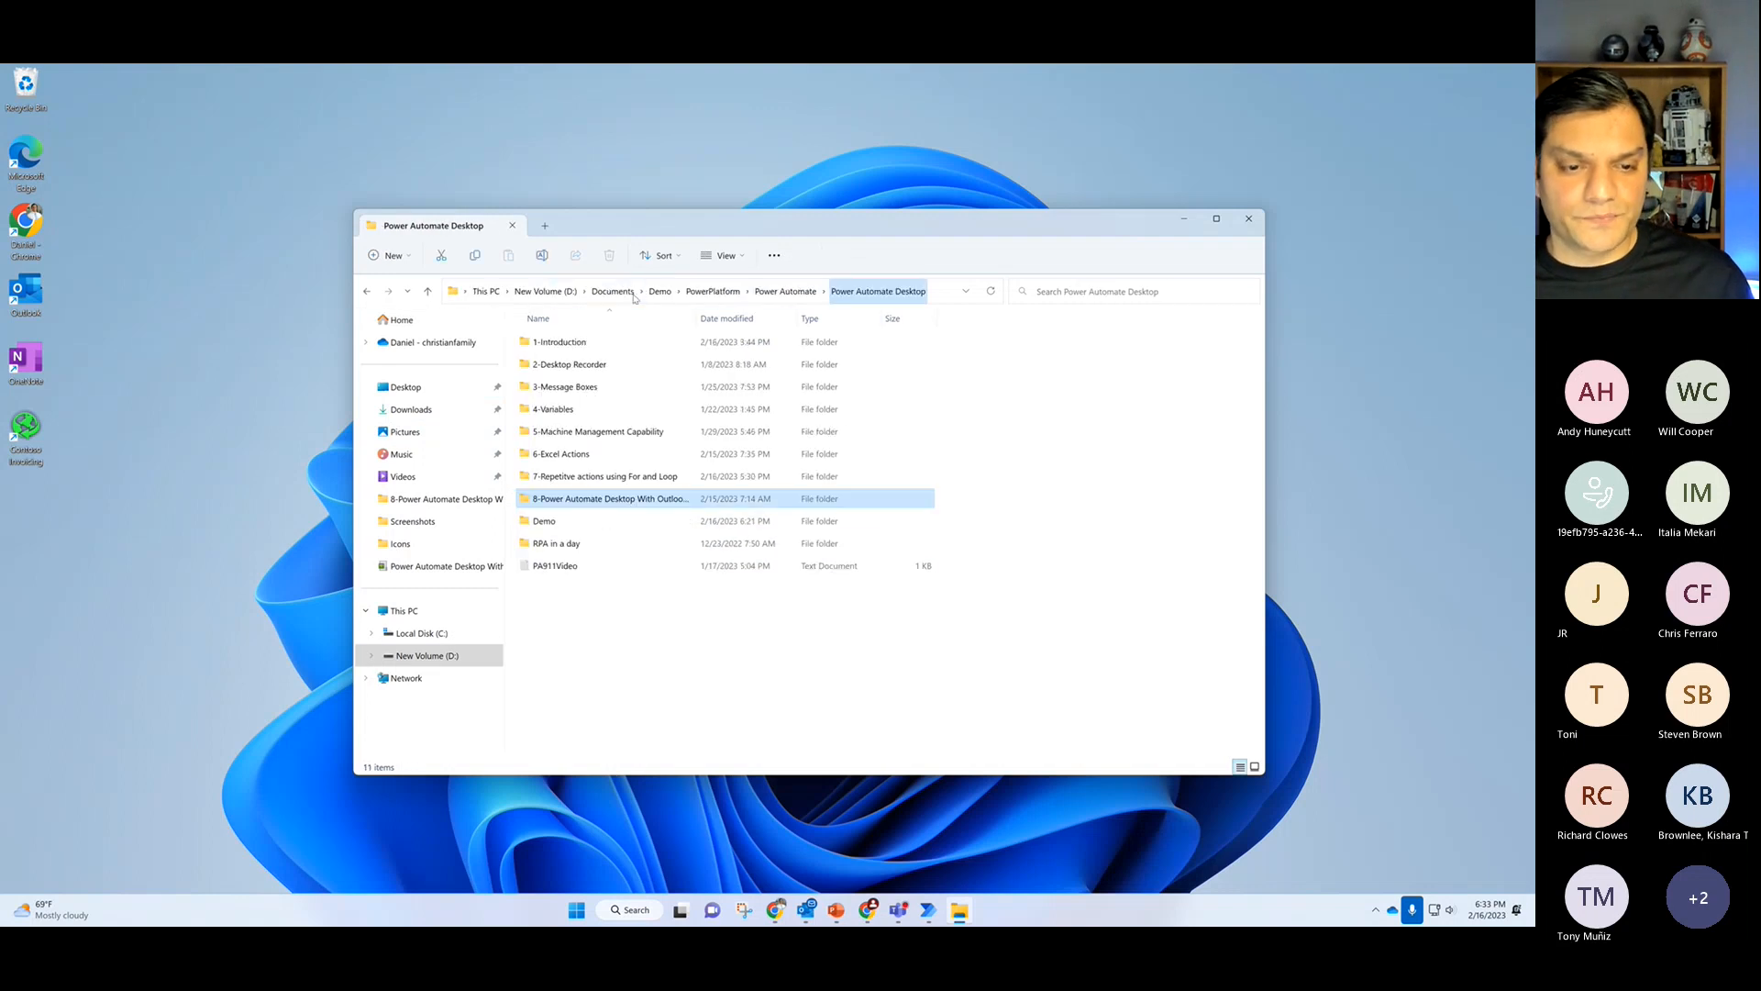
pyautogui.doubleClick(566, 521)
pyautogui.moveTo(646, 221); pyautogui.dragTo(659, 93)
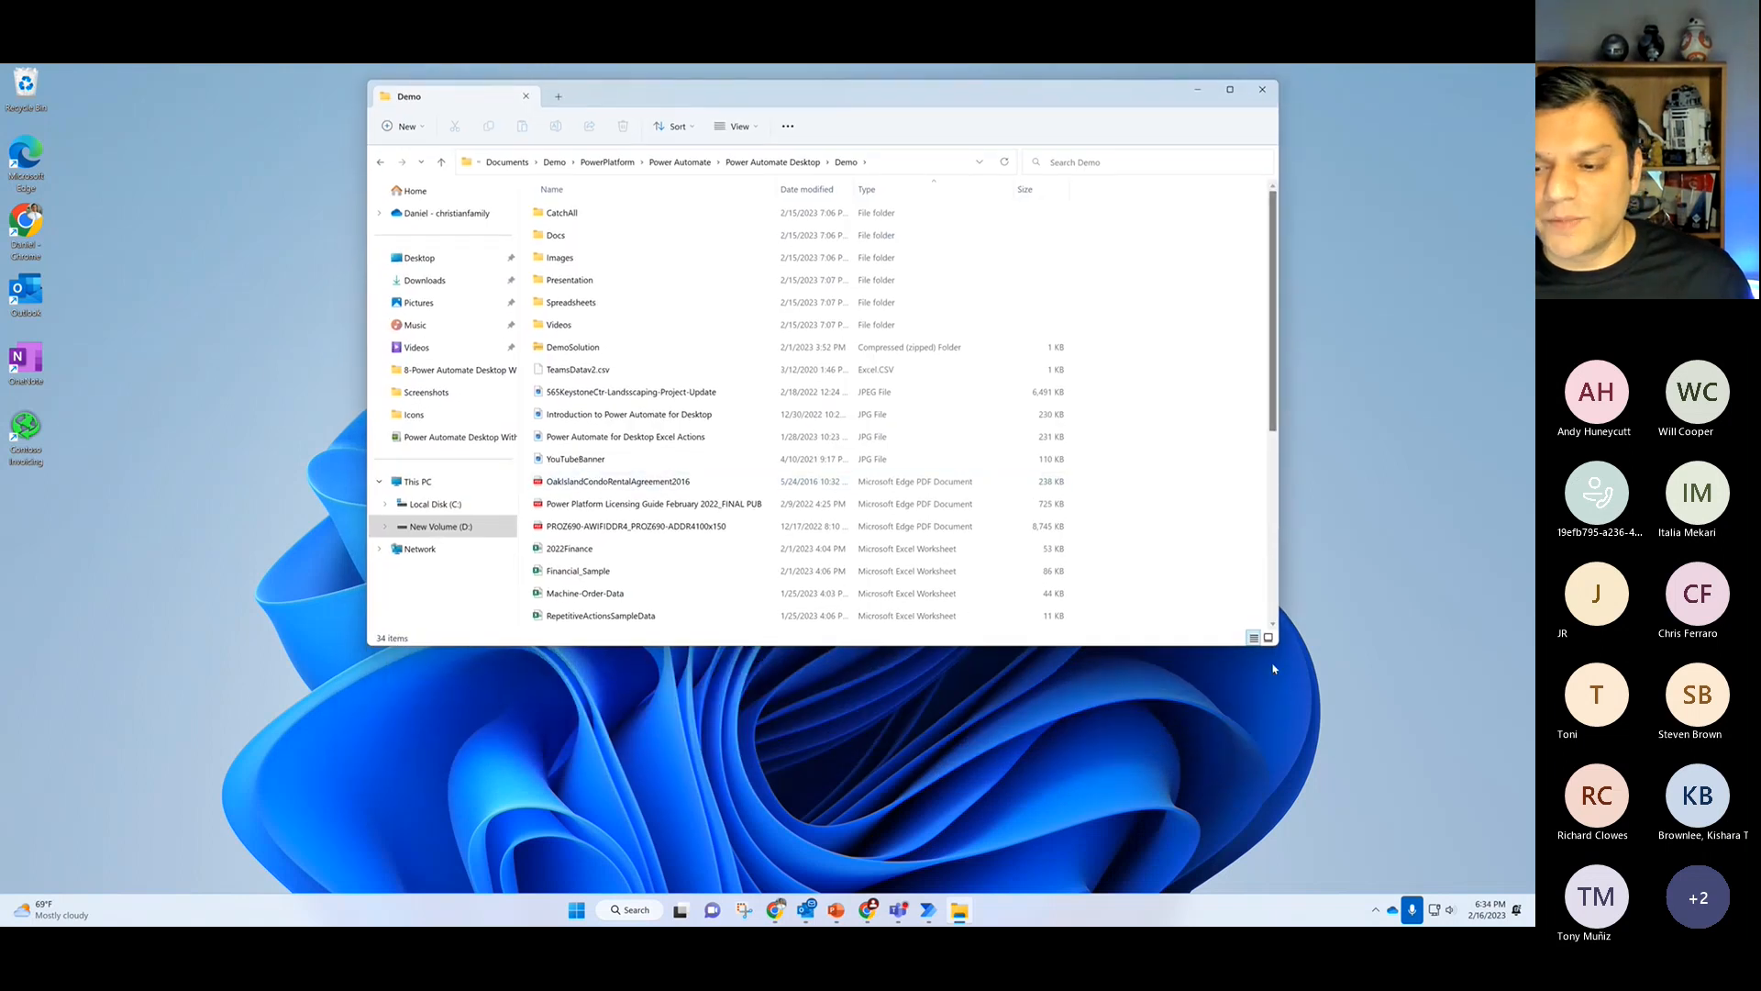
pyautogui.moveTo(1277, 645); pyautogui.dragTo(1229, 890)
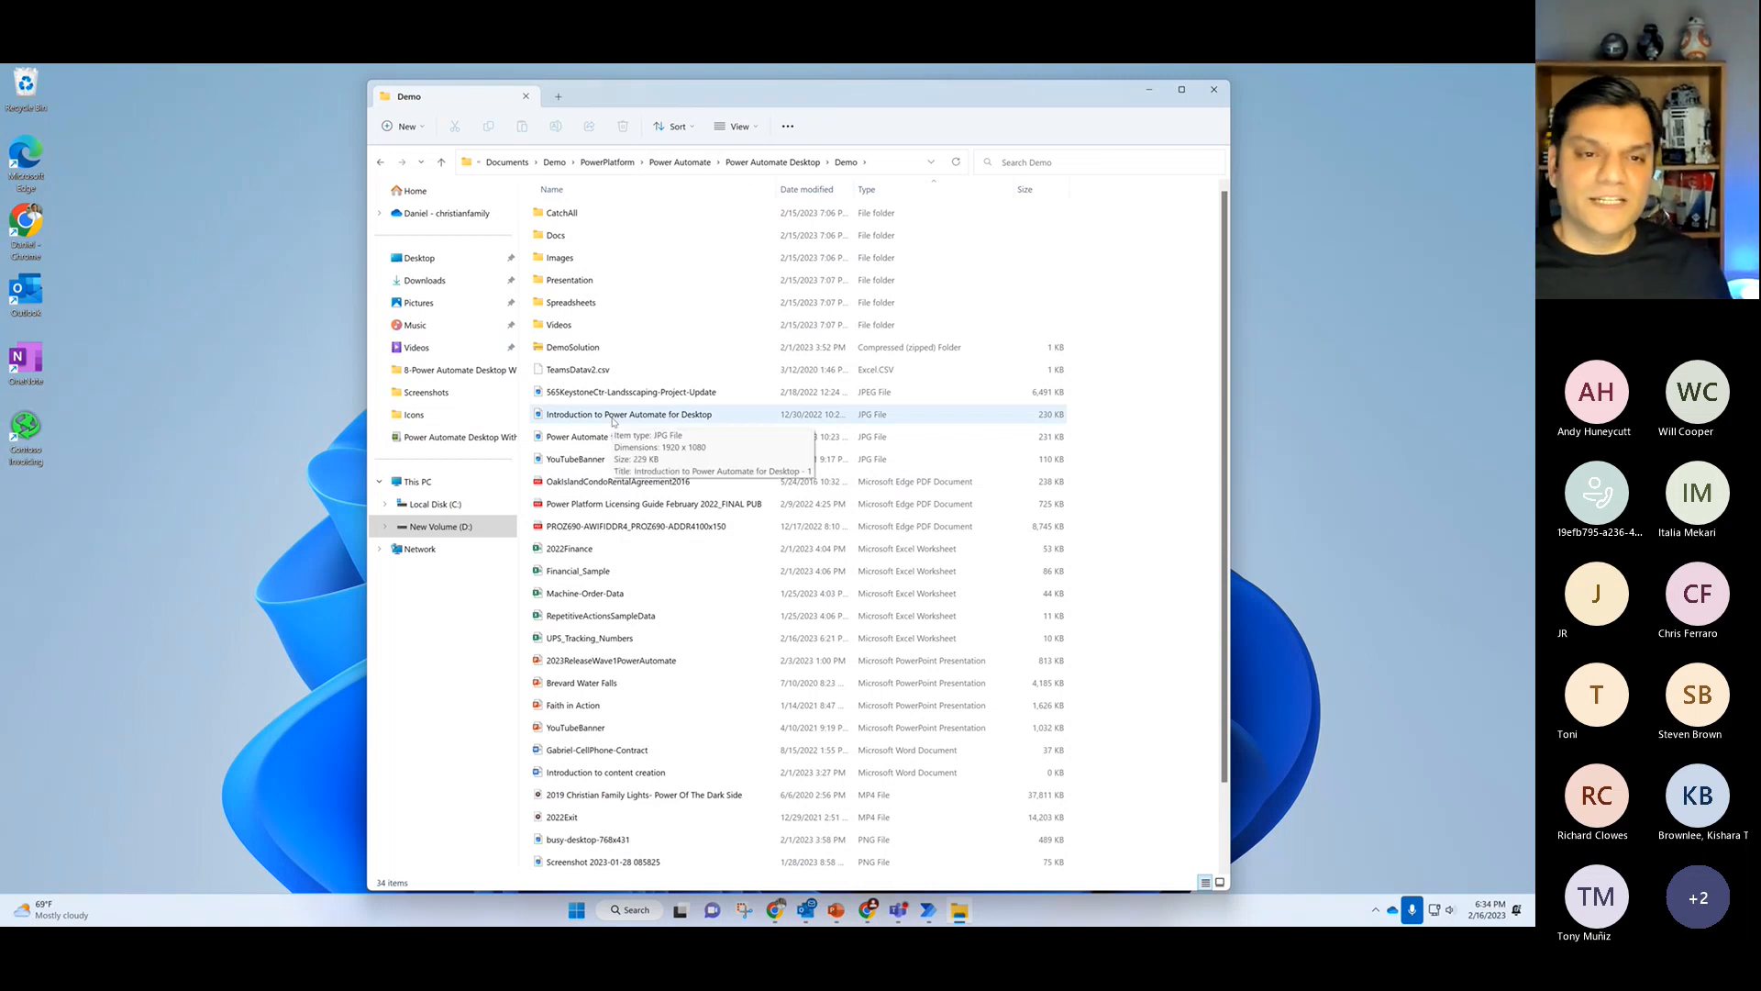
# Step: Check the contents of the CatchAll and Docs subfolders and return to the Demo folder
pyautogui.doubleClick(586, 225)
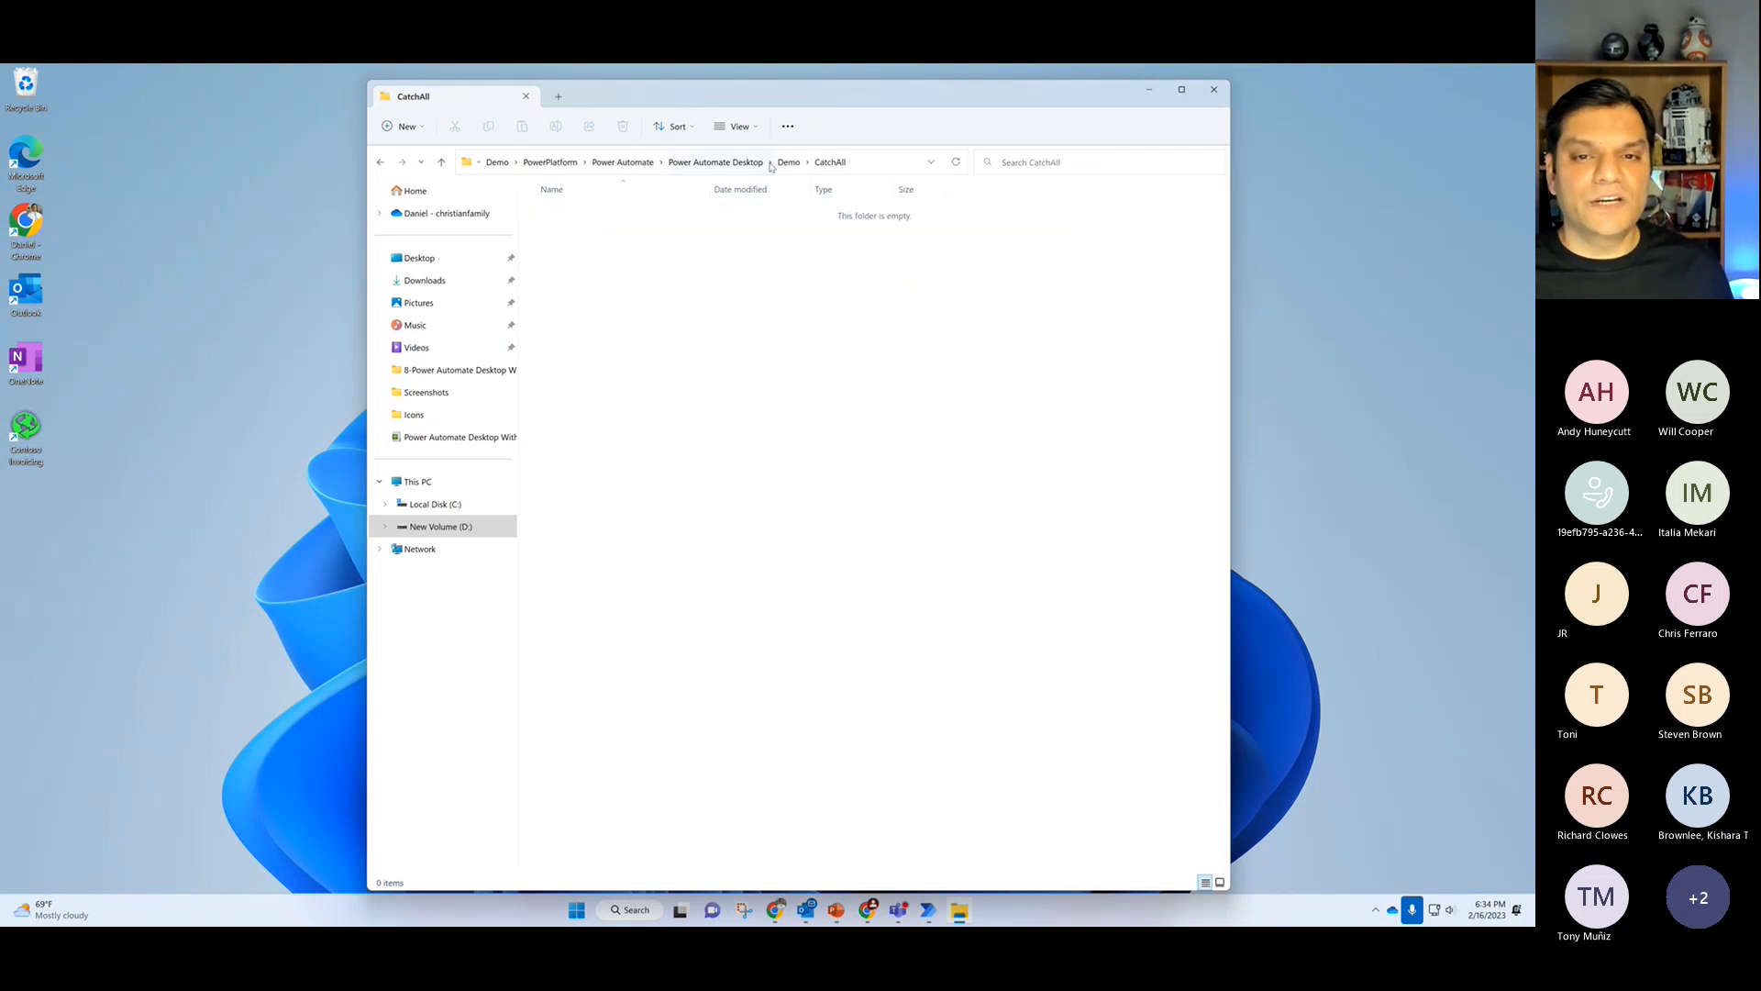
pyautogui.click(788, 162)
pyautogui.doubleClick(569, 238)
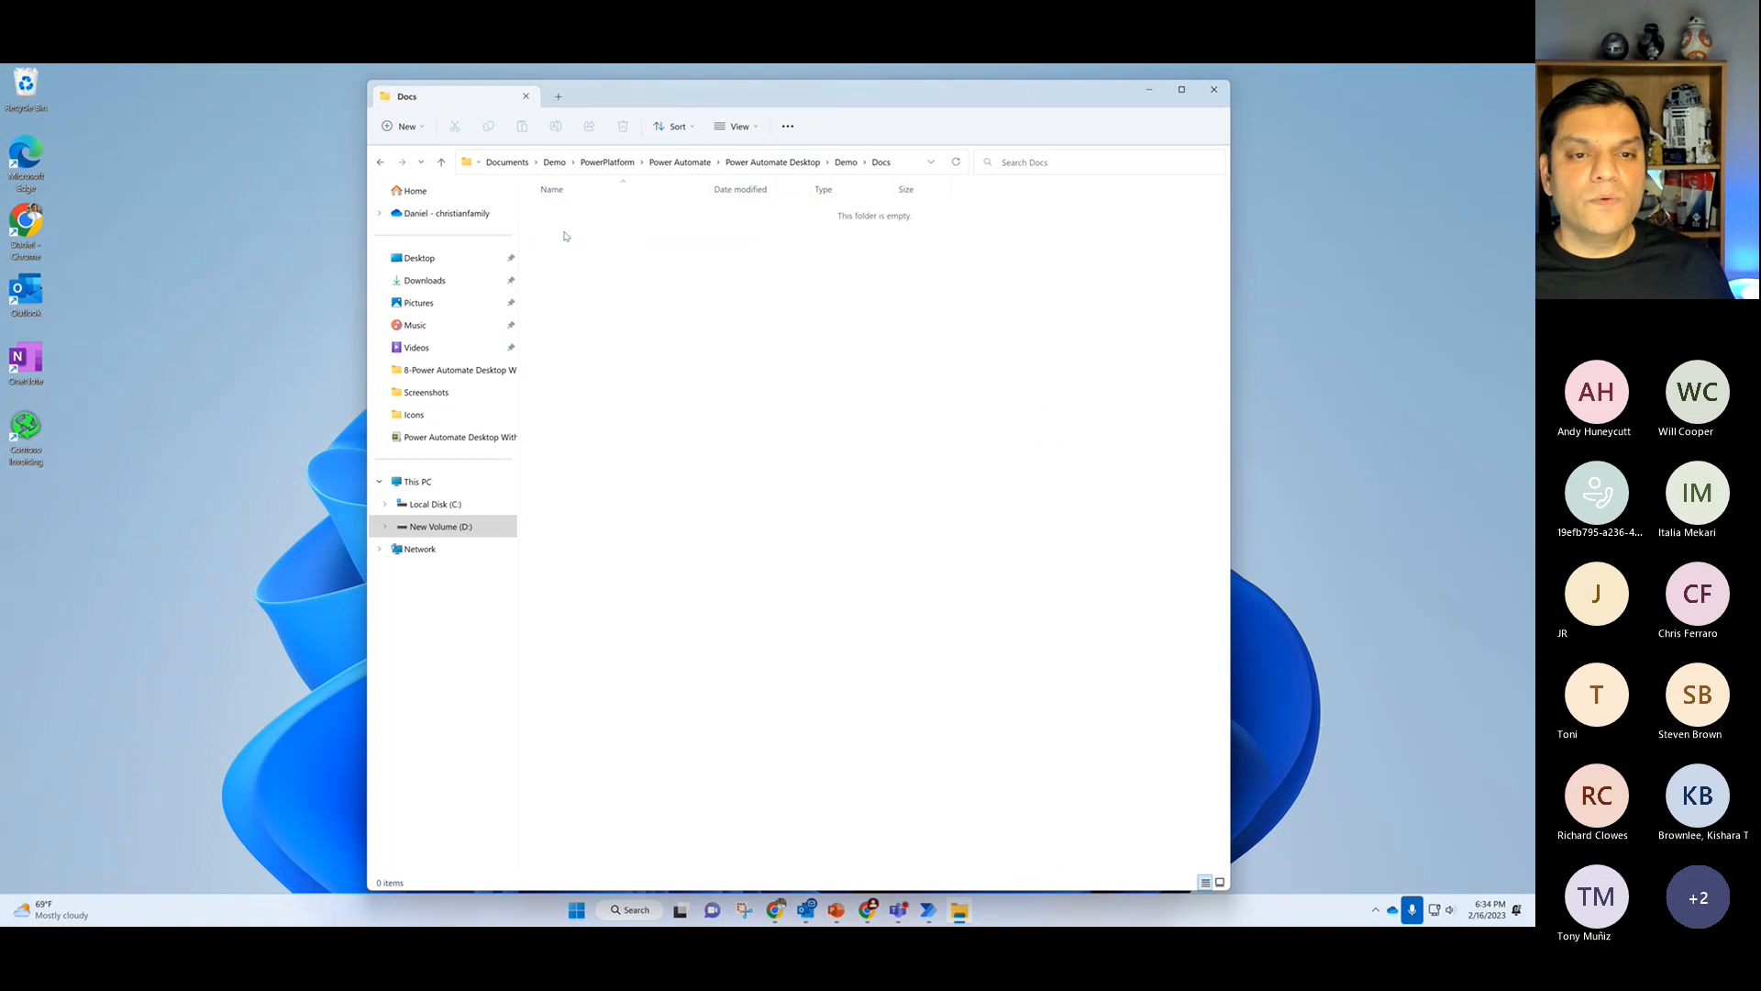
pyautogui.click(846, 163)
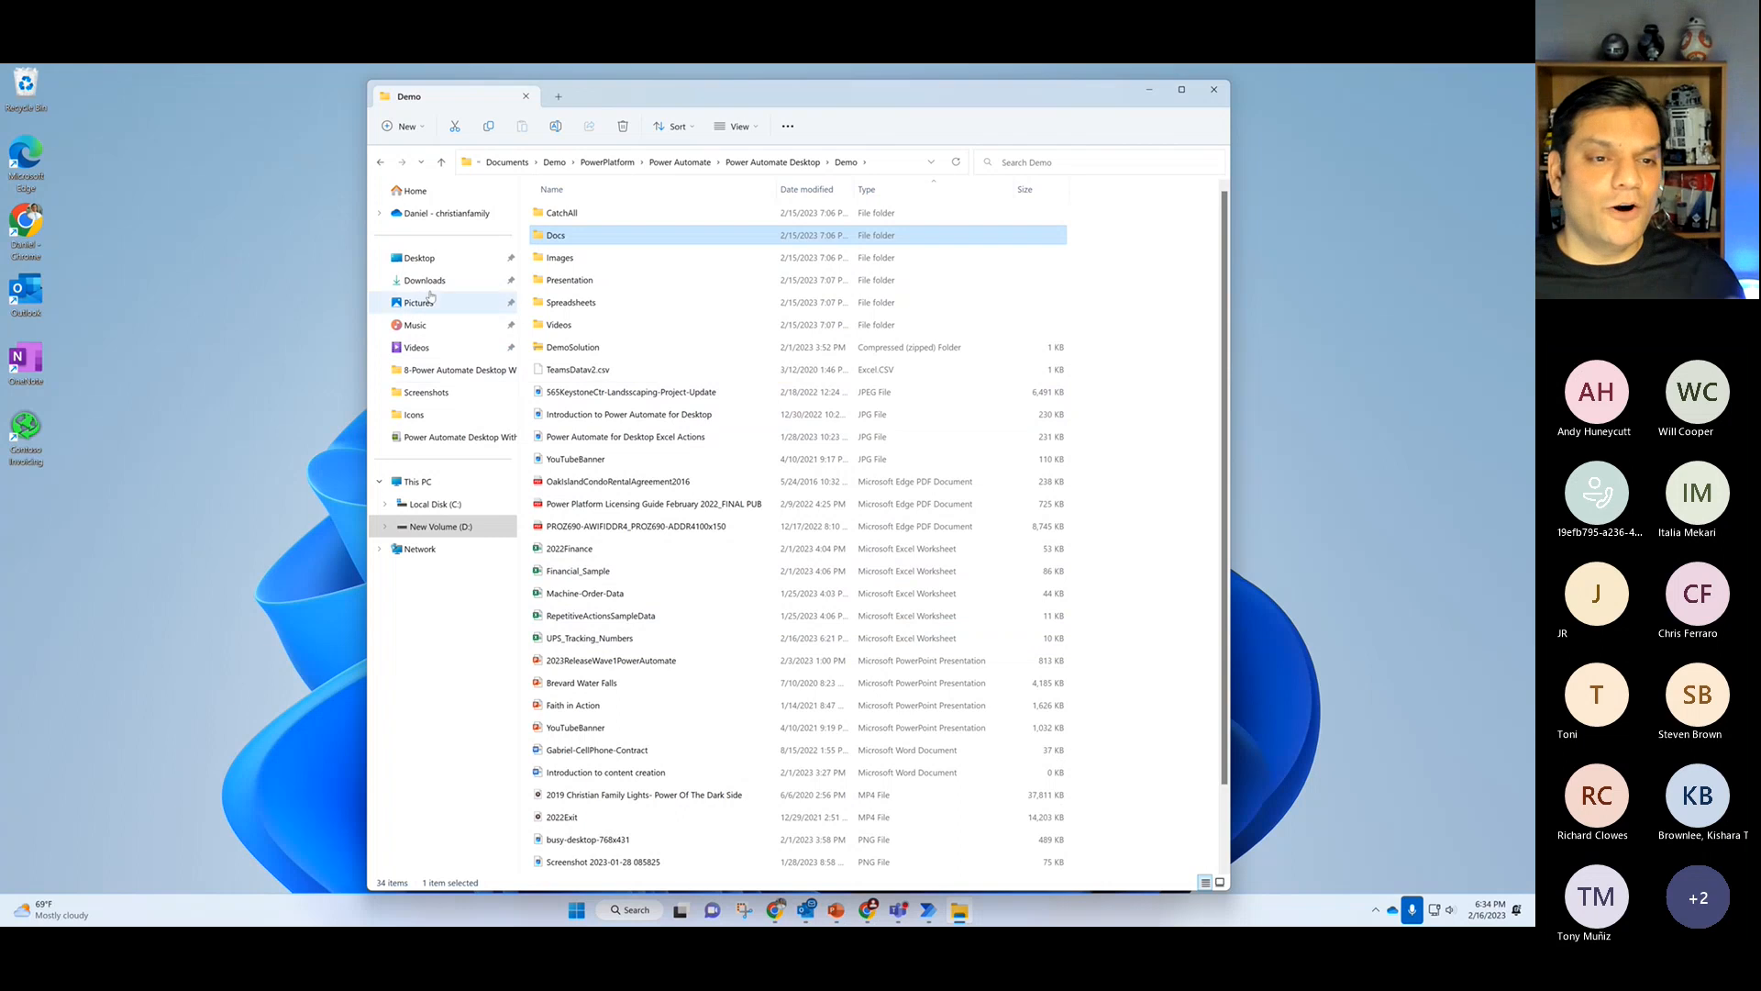
# Step: View the Desktop and 8-Power Automate Desktop With Outlook Integration and AI Builder folders, then go back to the Demo folder
pyautogui.click(422, 260)
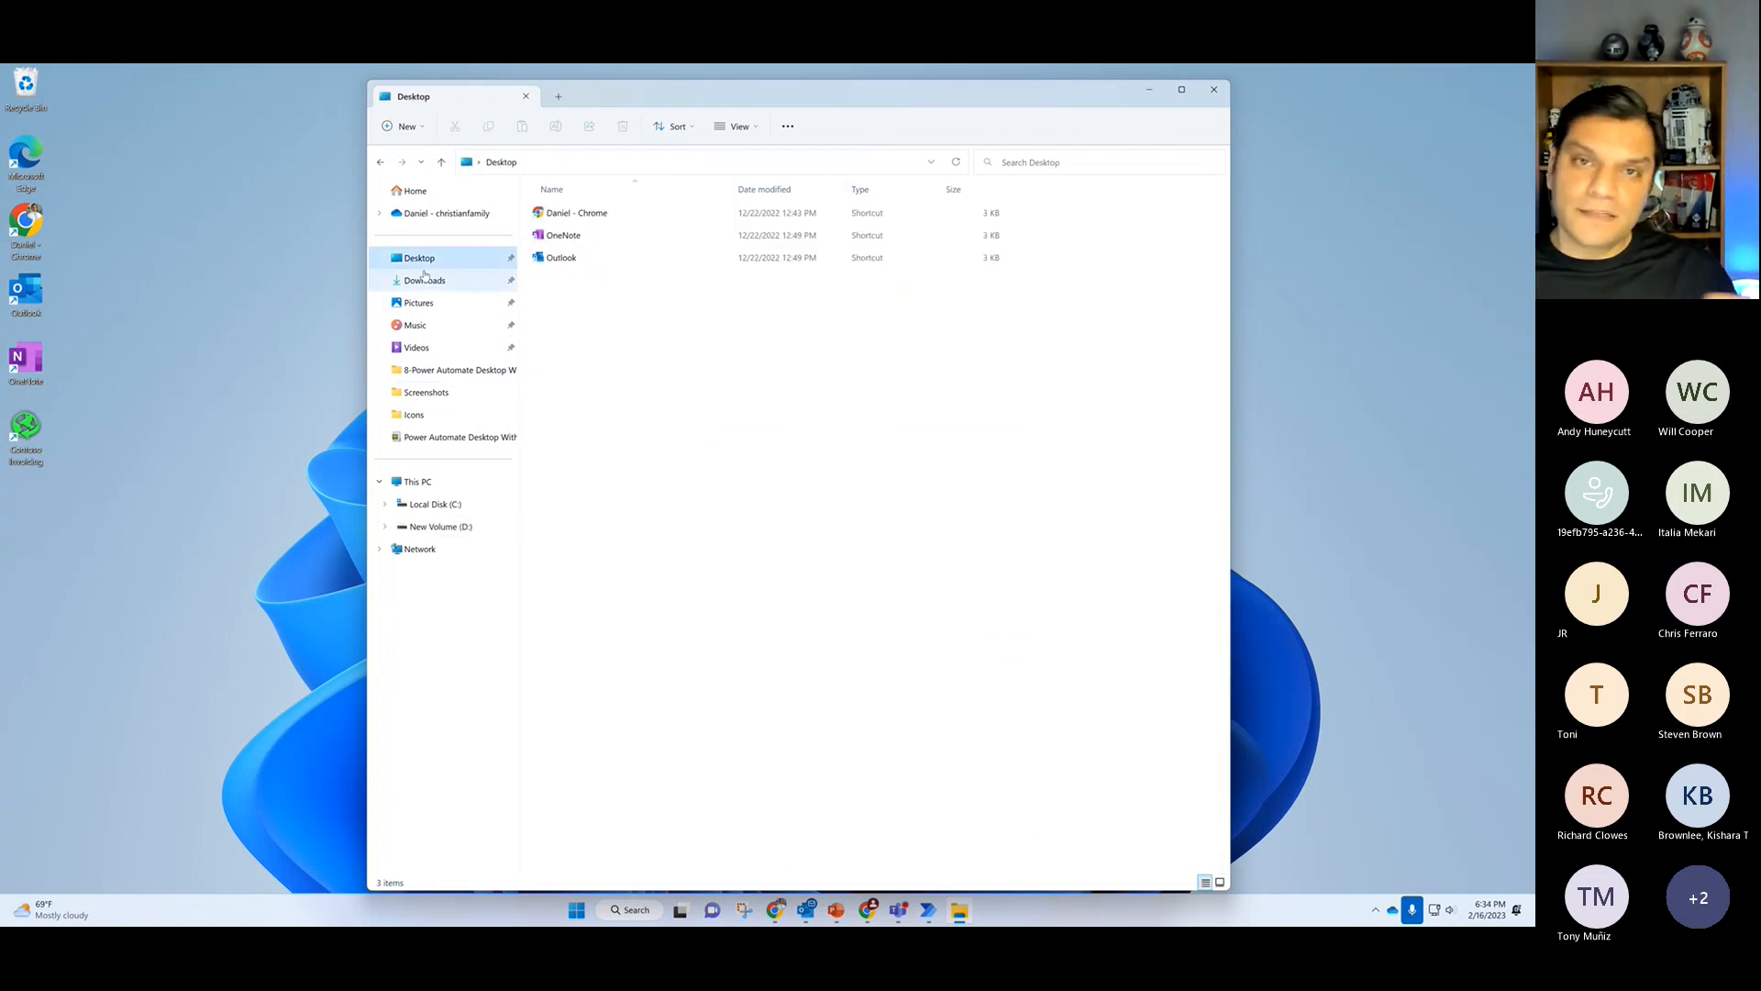
pyautogui.click(435, 372)
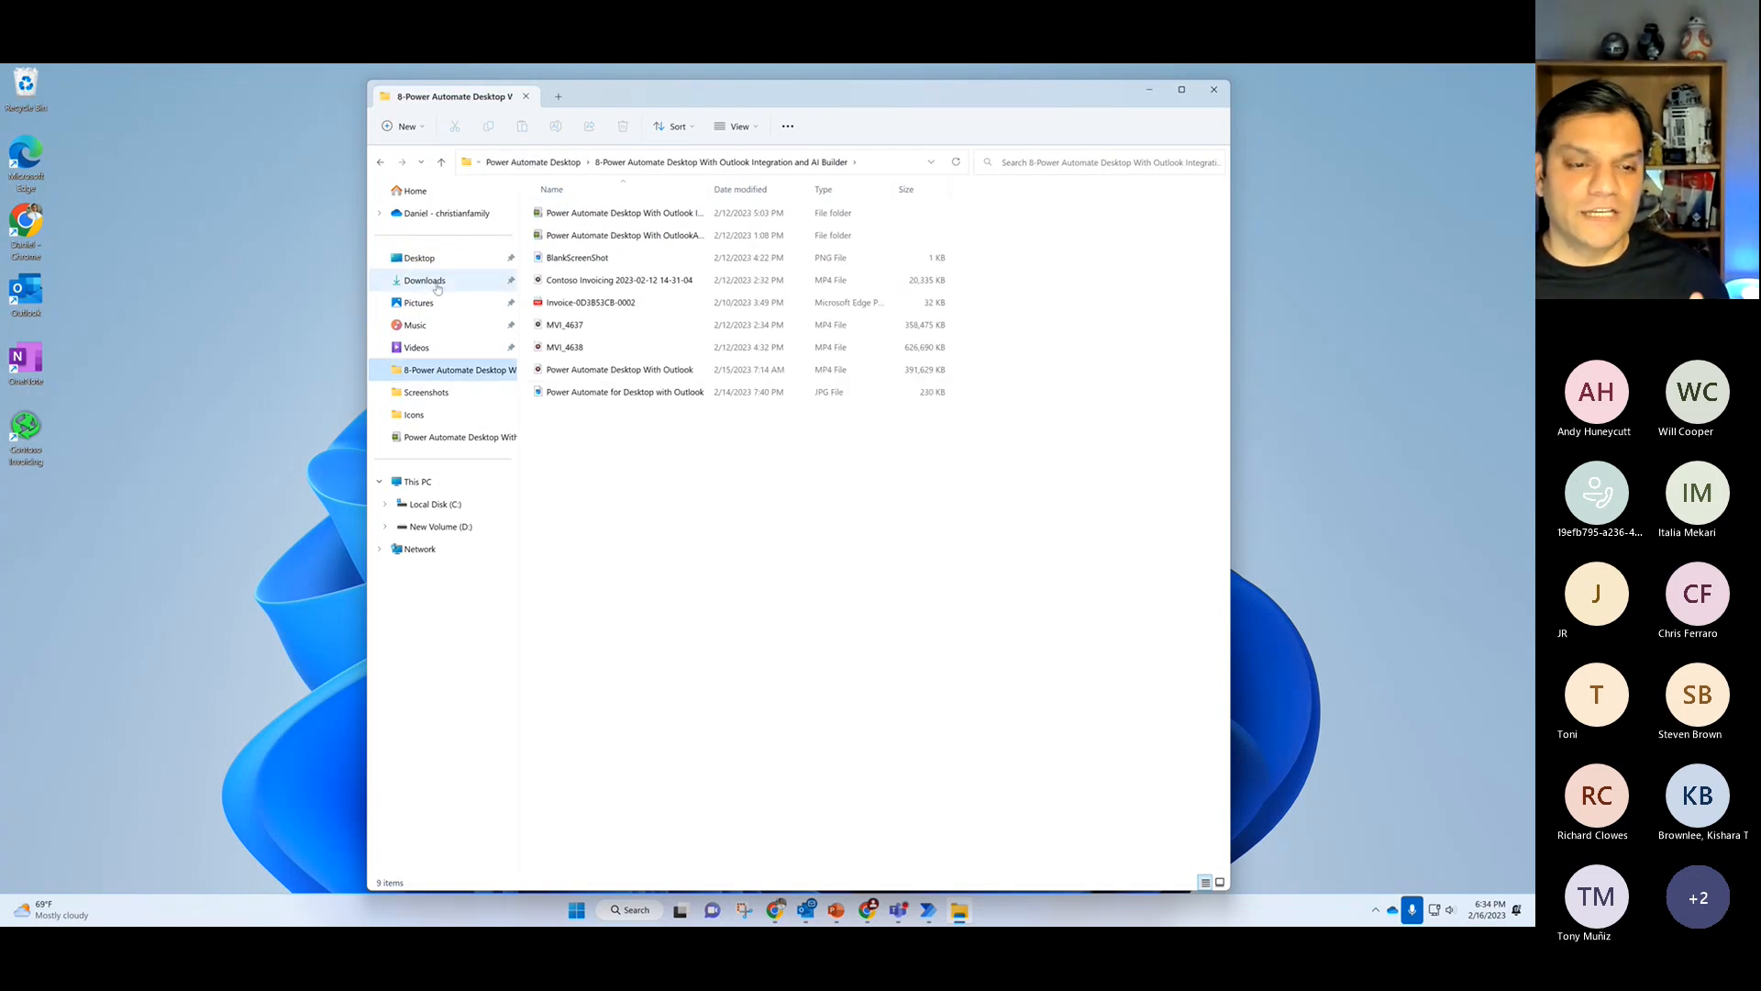
pyautogui.click(382, 164)
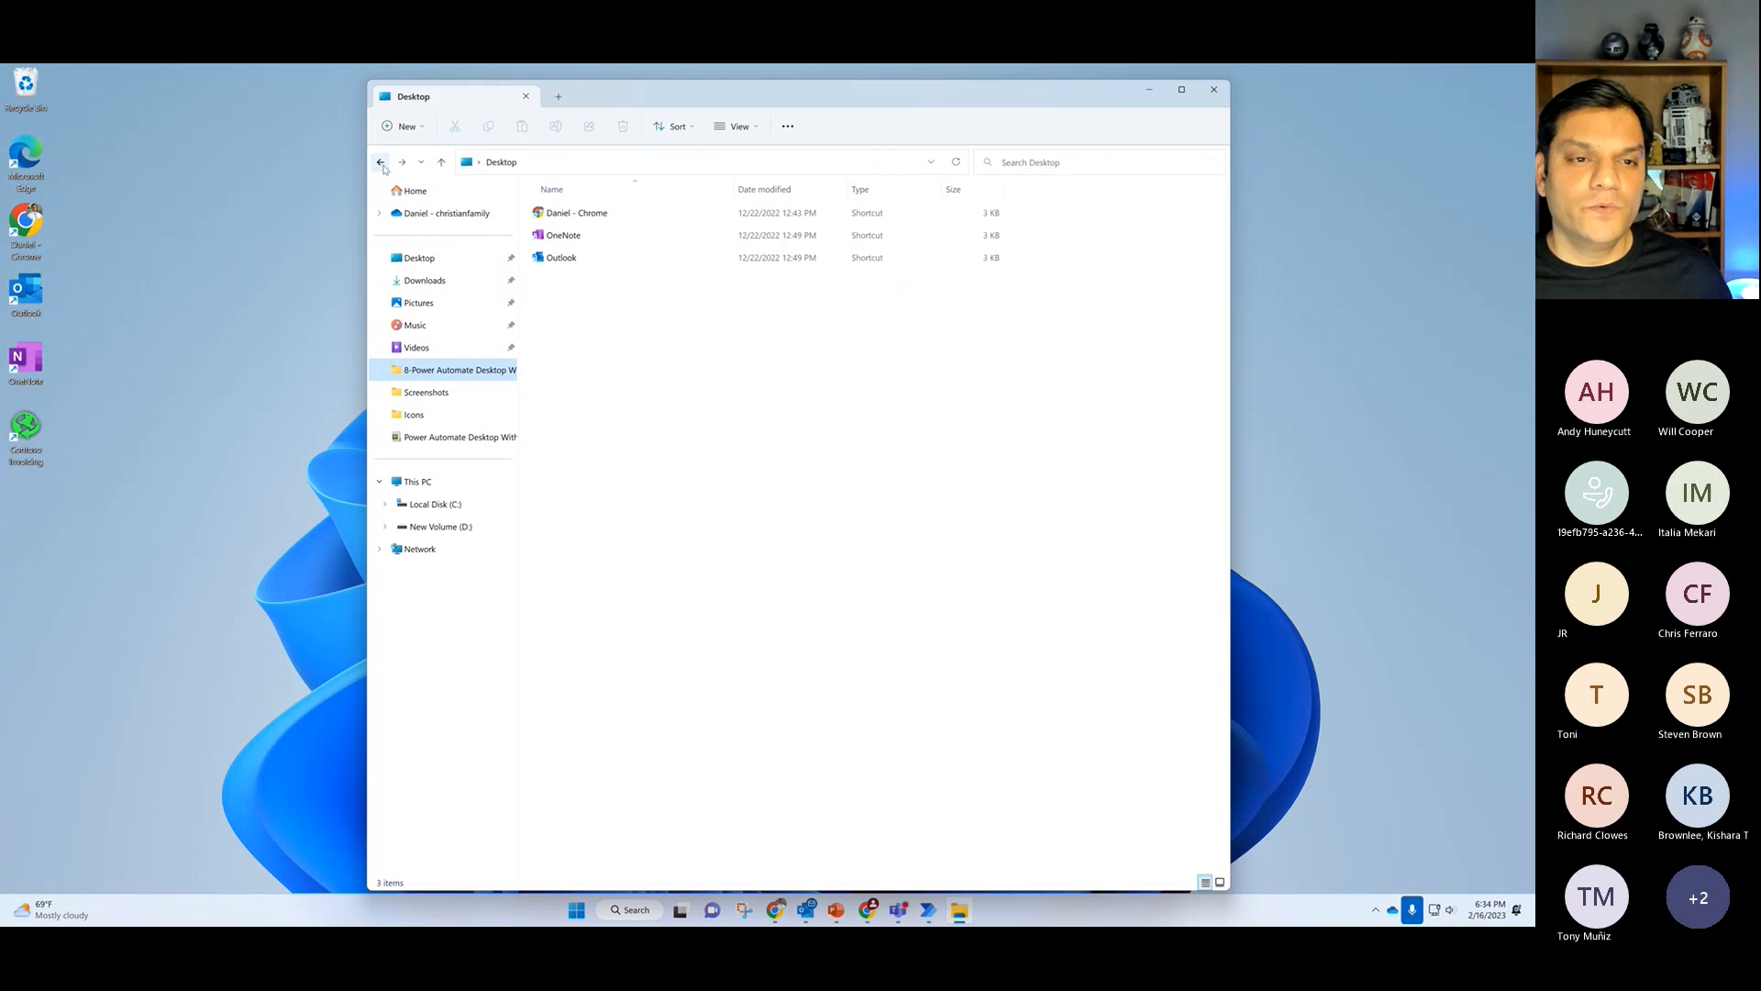
pyautogui.click(381, 164)
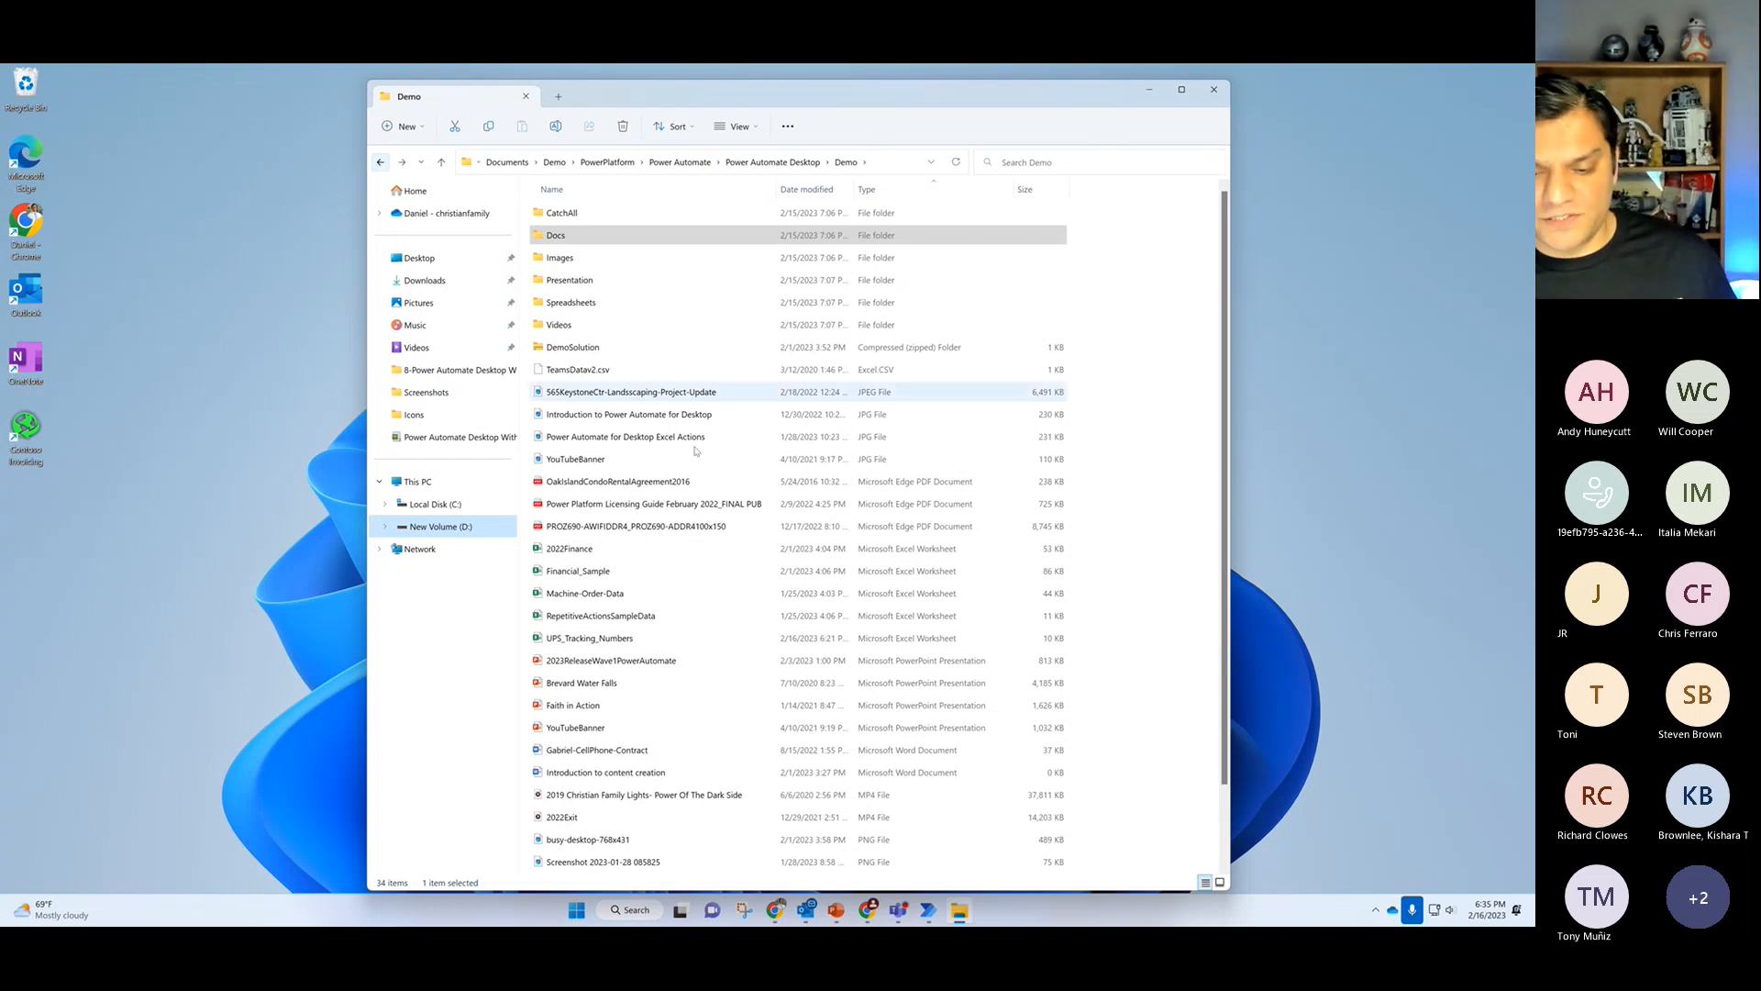
# Step: Switch to Power Automate, open the flow Repetive Tasks Switch Case inside For for editing and collapse its For each loop
pyautogui.click(928, 911)
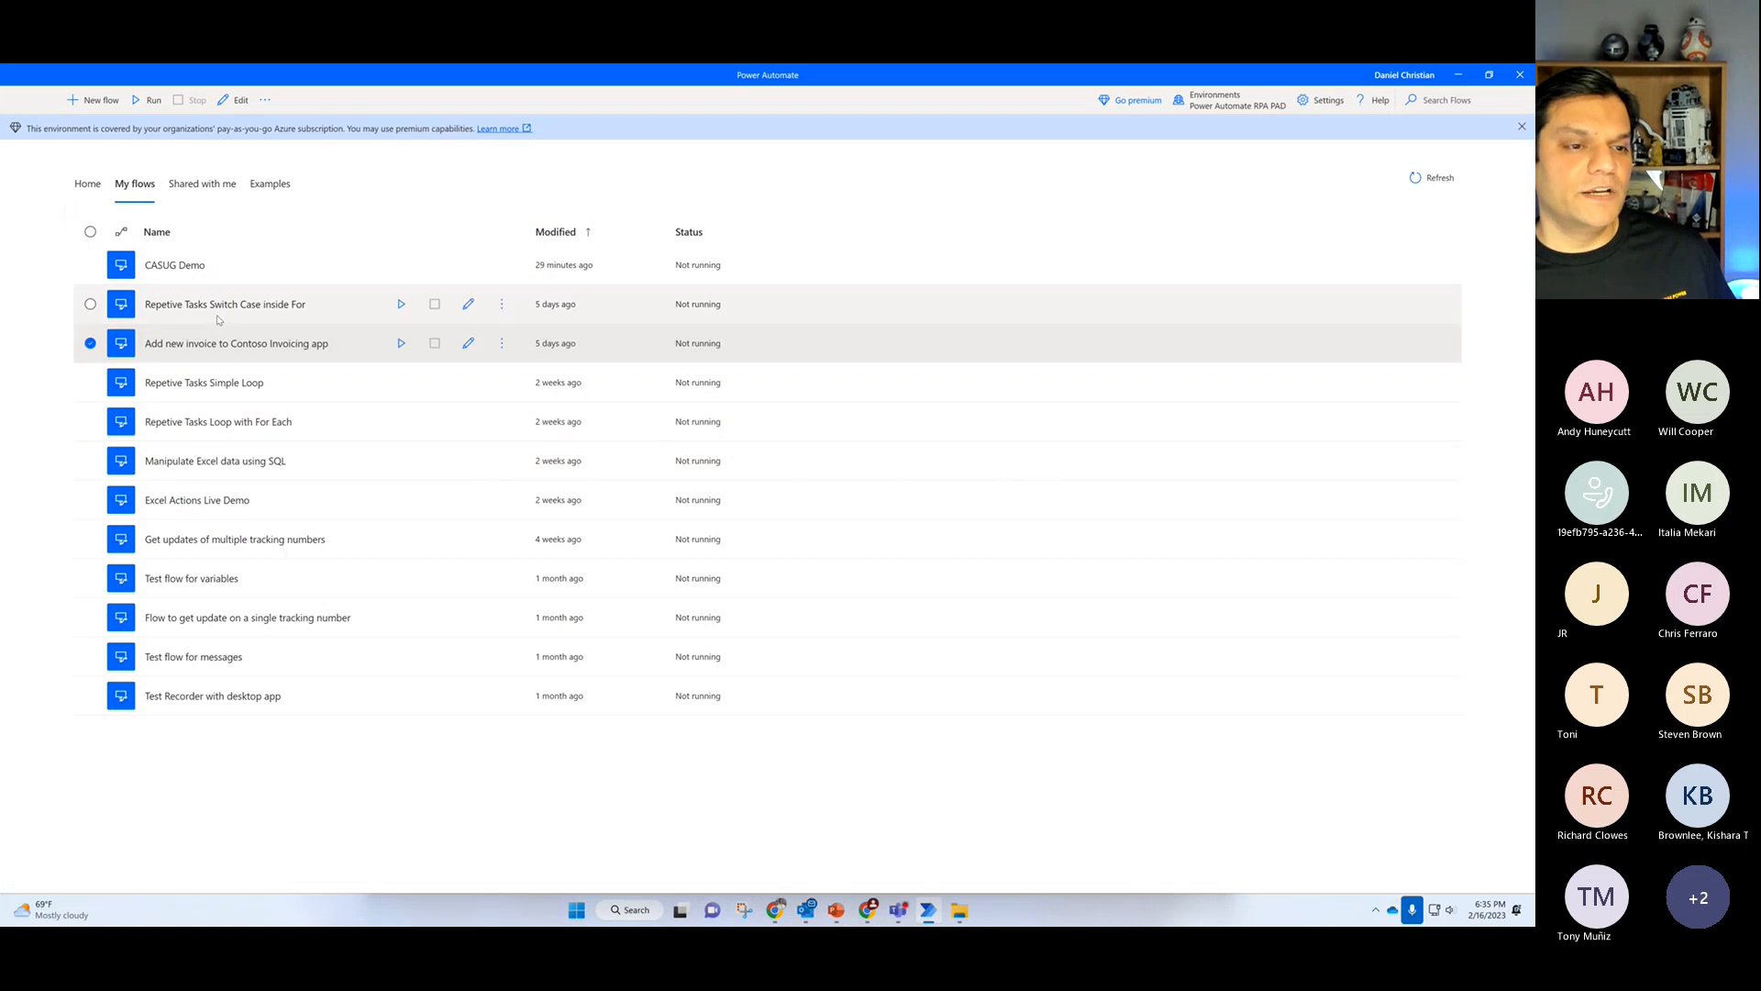
pyautogui.click(468, 306)
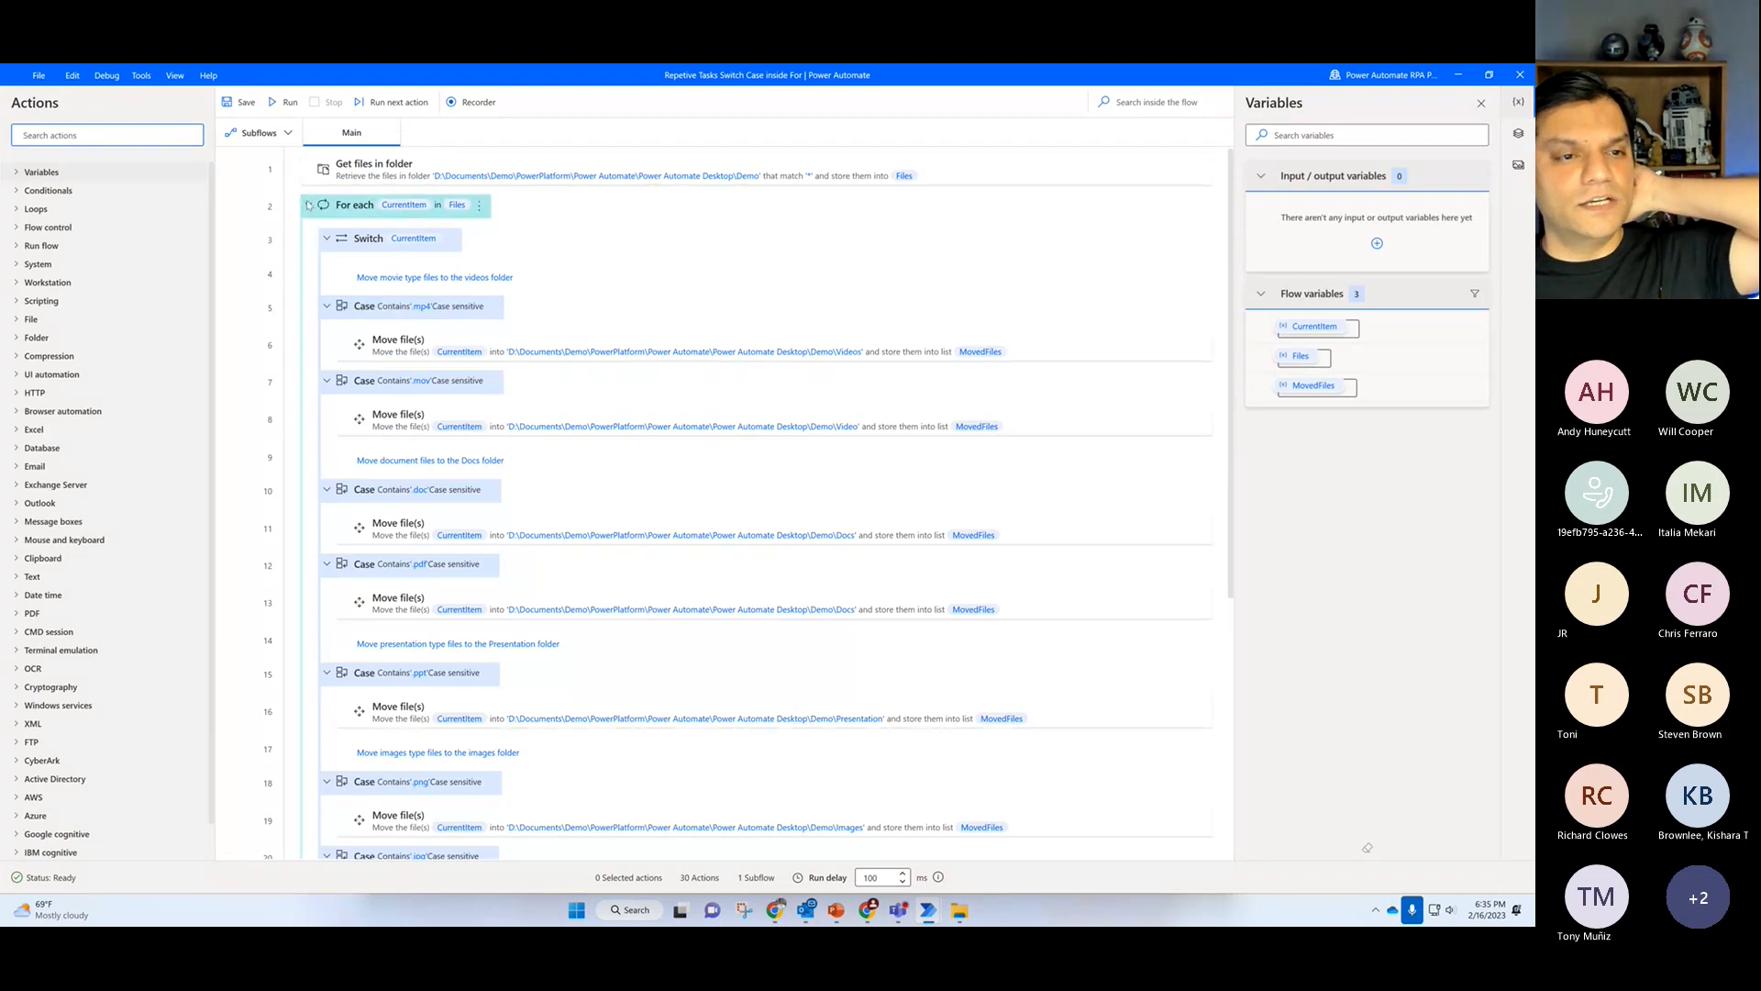
pyautogui.click(308, 203)
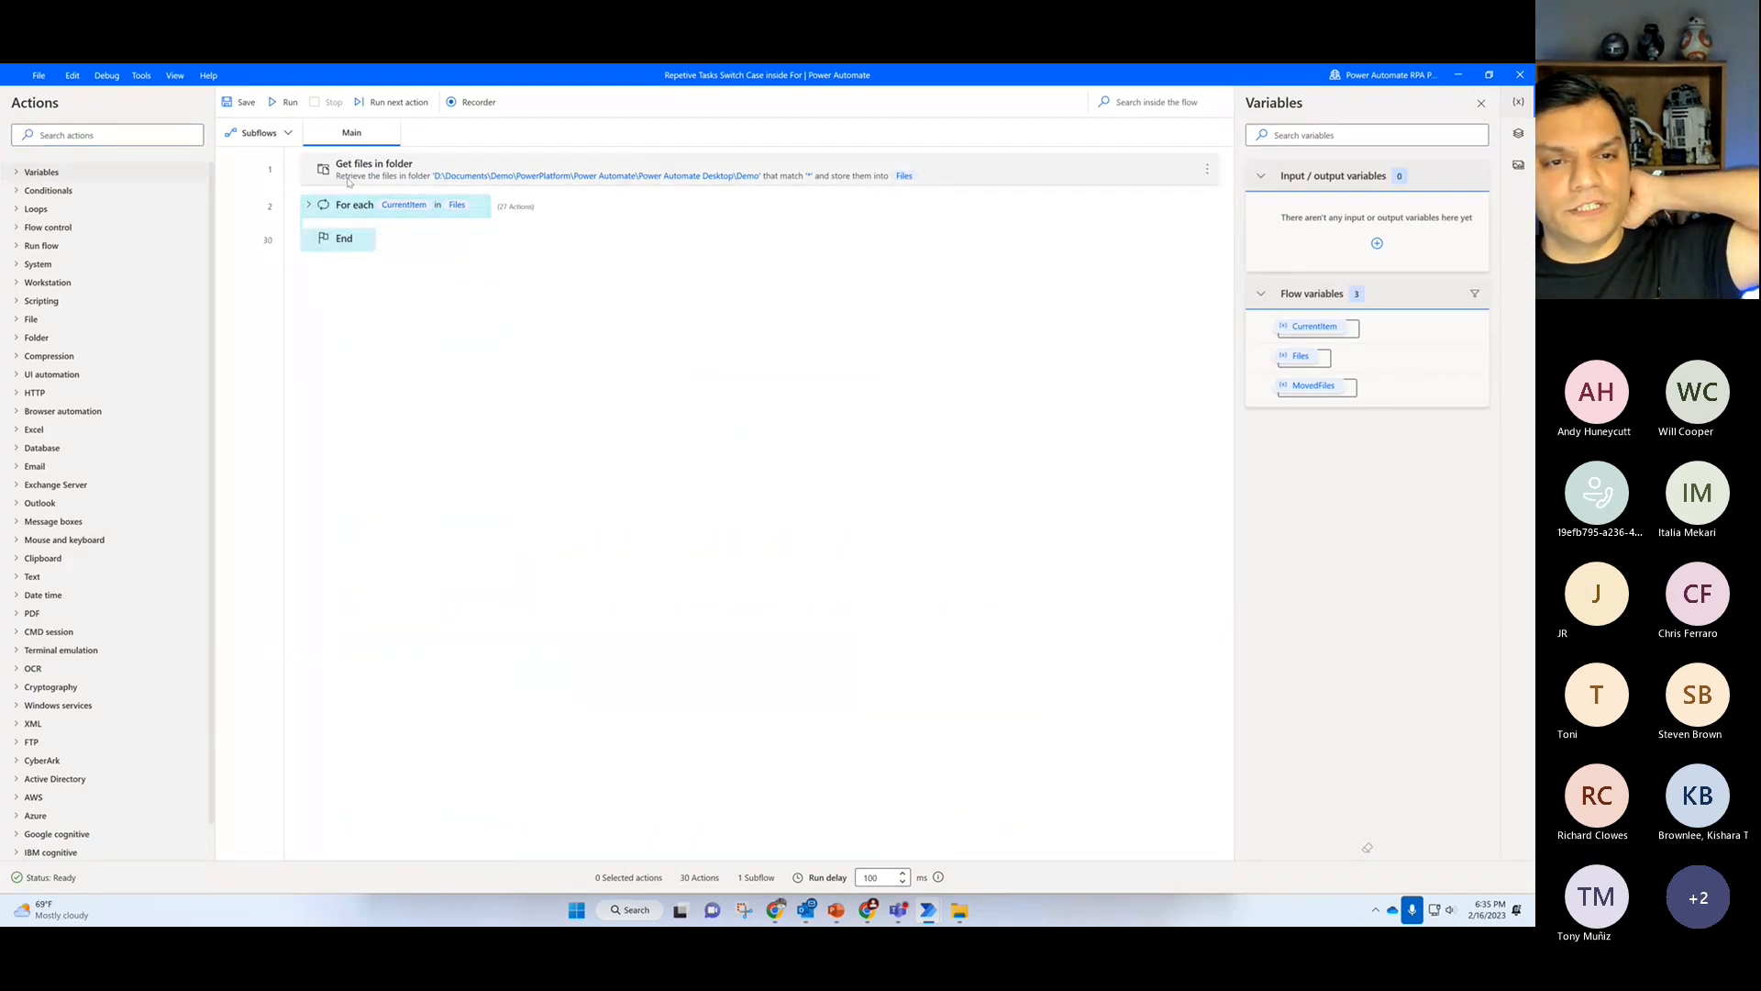
# Step: Bring up the Demo folder in File Explorer, move its window lower on the desktop and return to the flow designer
pyautogui.click(959, 910)
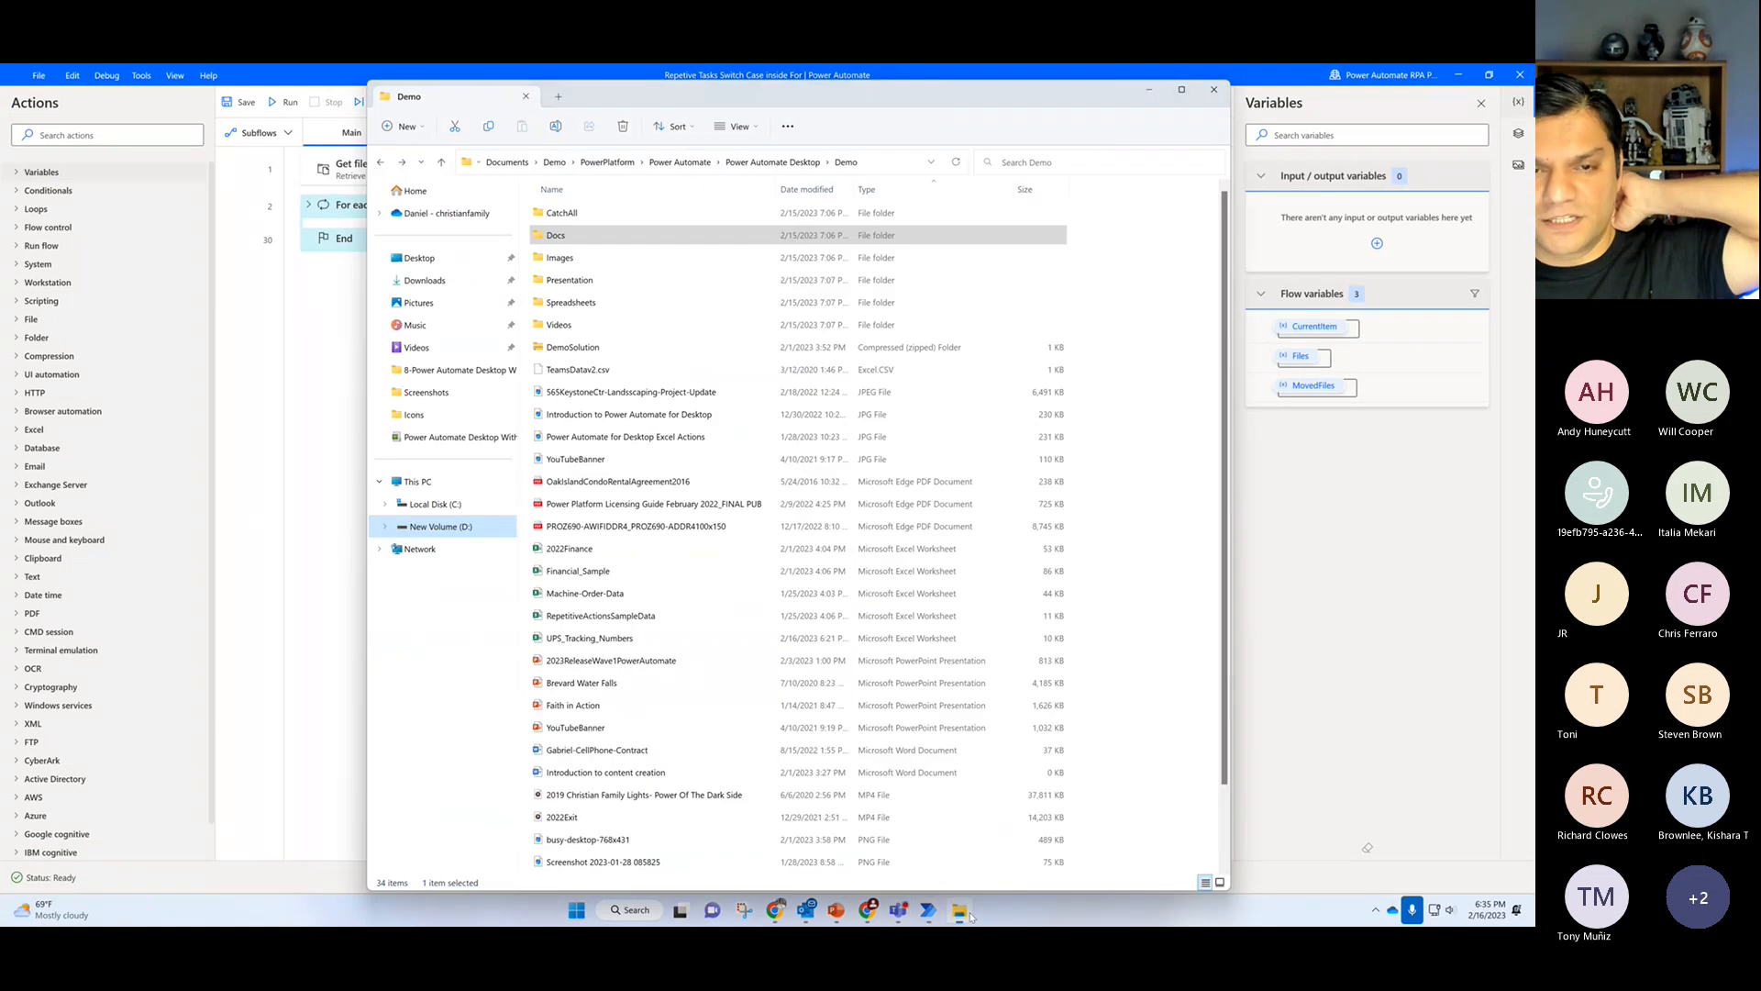
pyautogui.moveTo(736, 99); pyautogui.dragTo(577, 291)
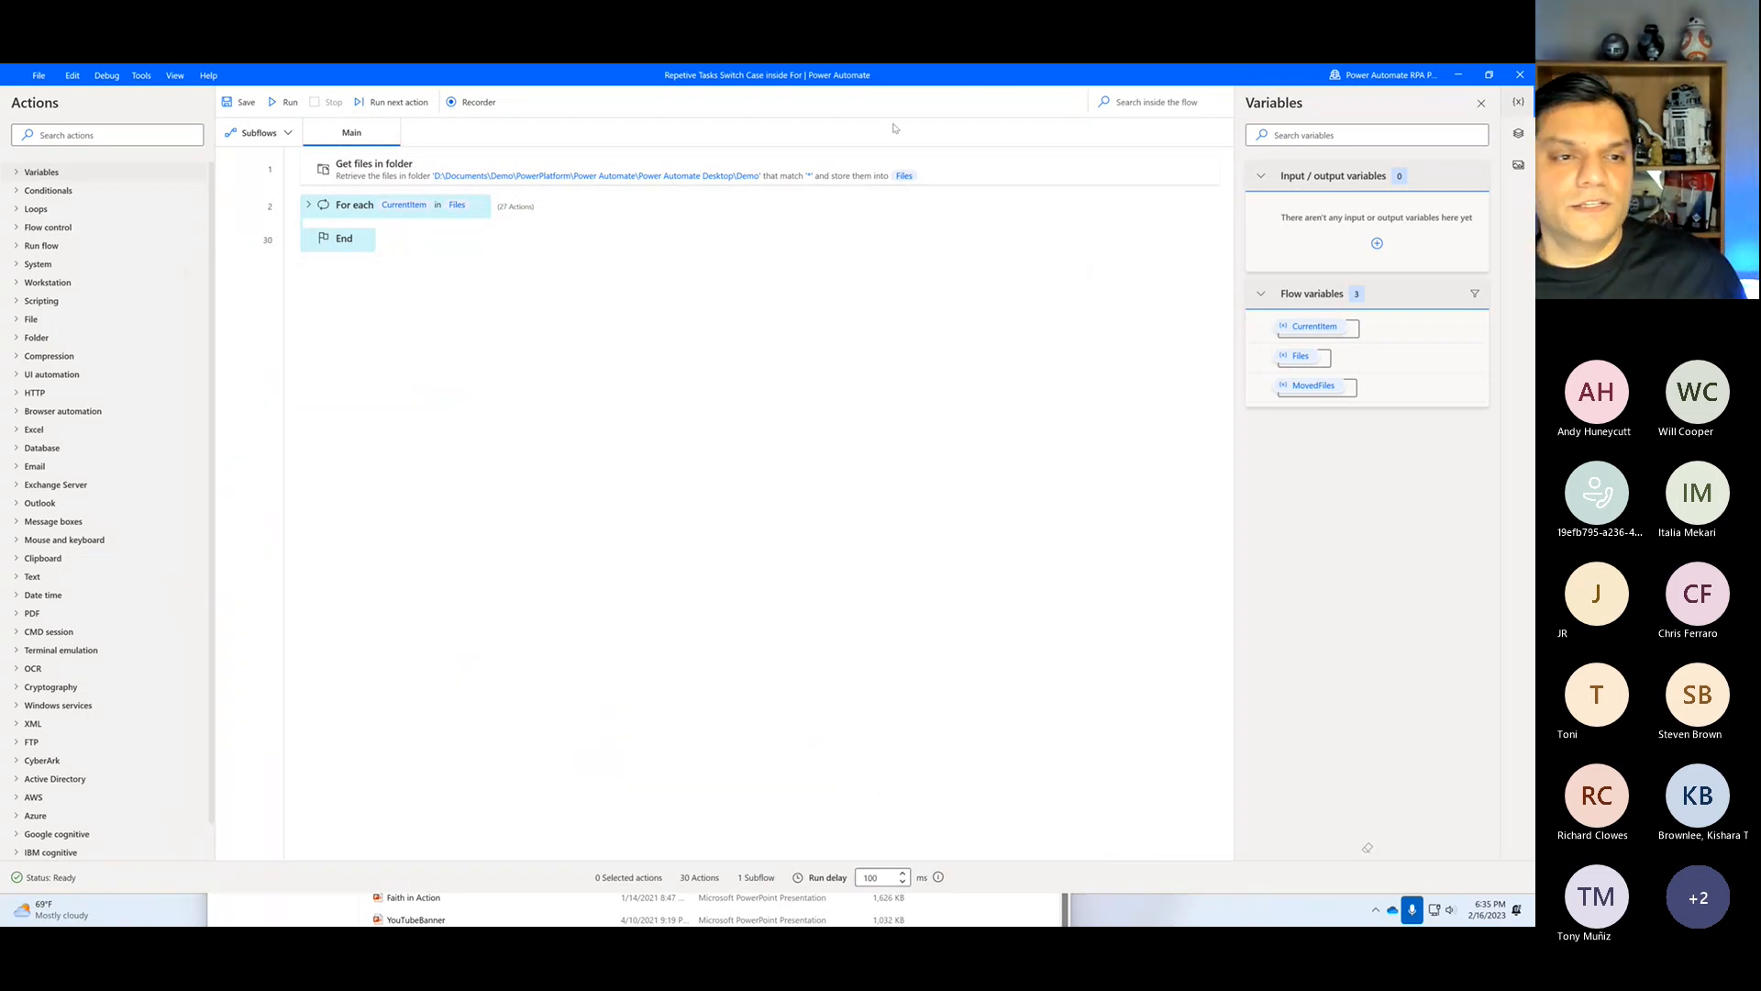
pyautogui.click(284, 236)
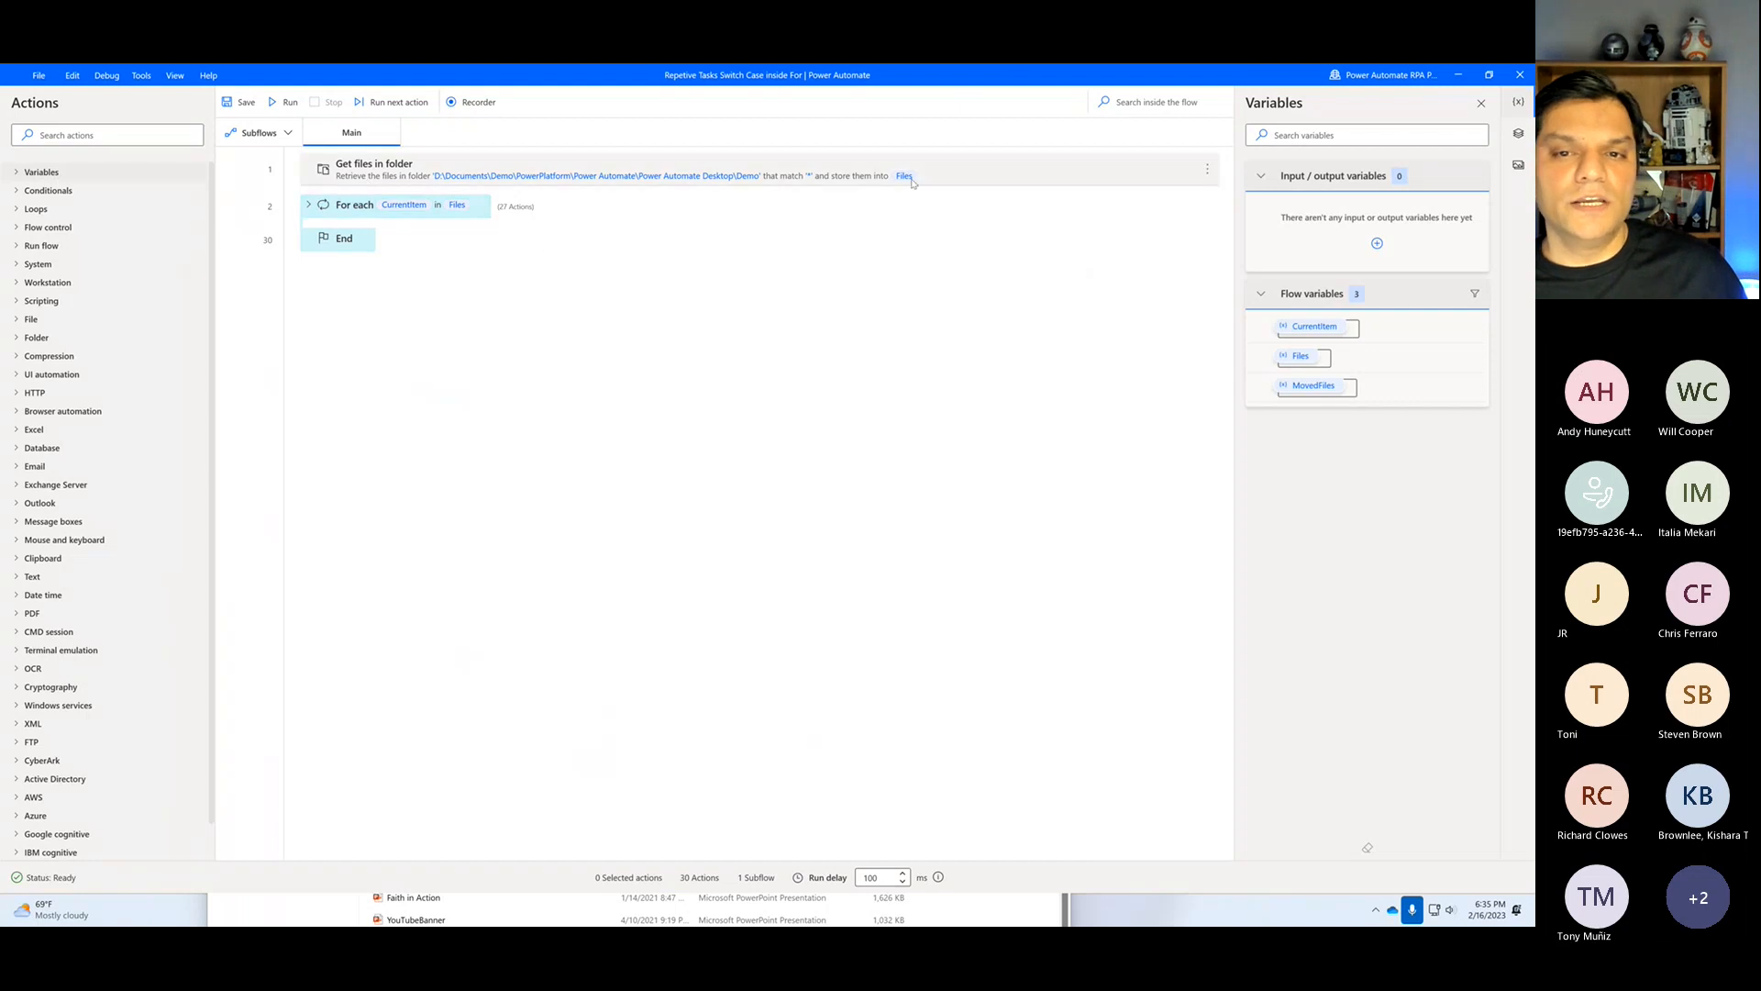
# Step: Examine the parameters of Get files in folder and of the .mp4 Case inside the expanded For each loop without changing them
pyautogui.doubleClick(385, 170)
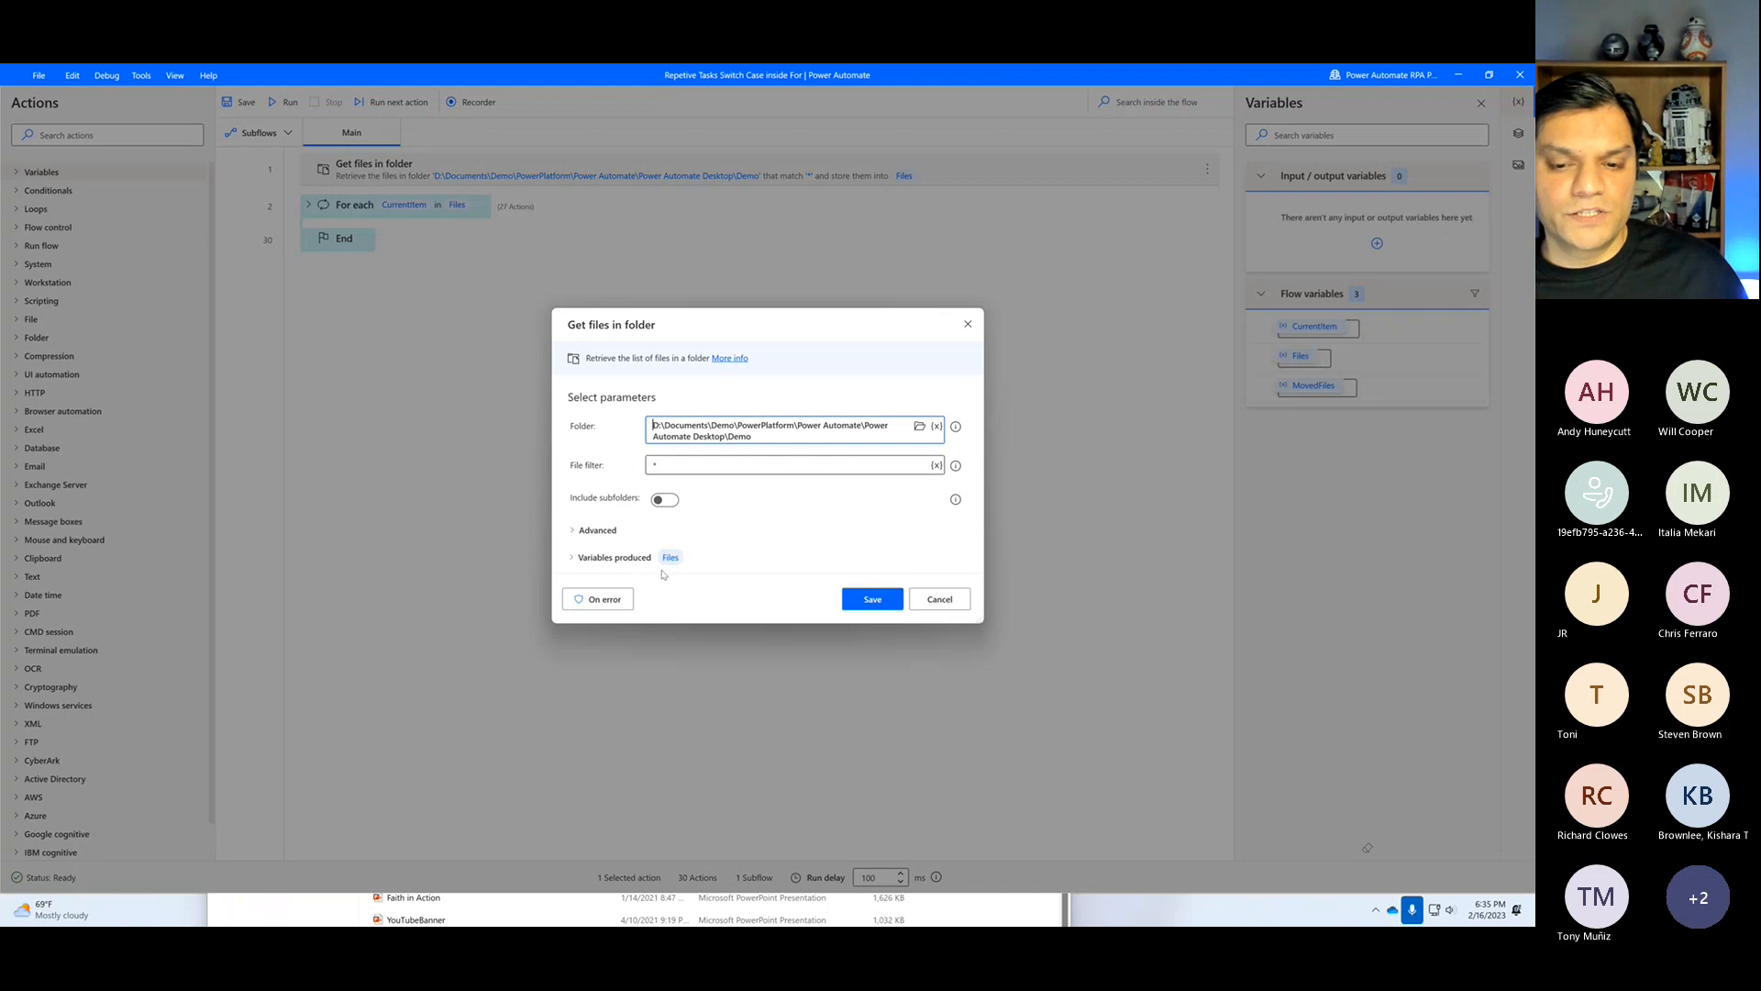
pyautogui.click(939, 599)
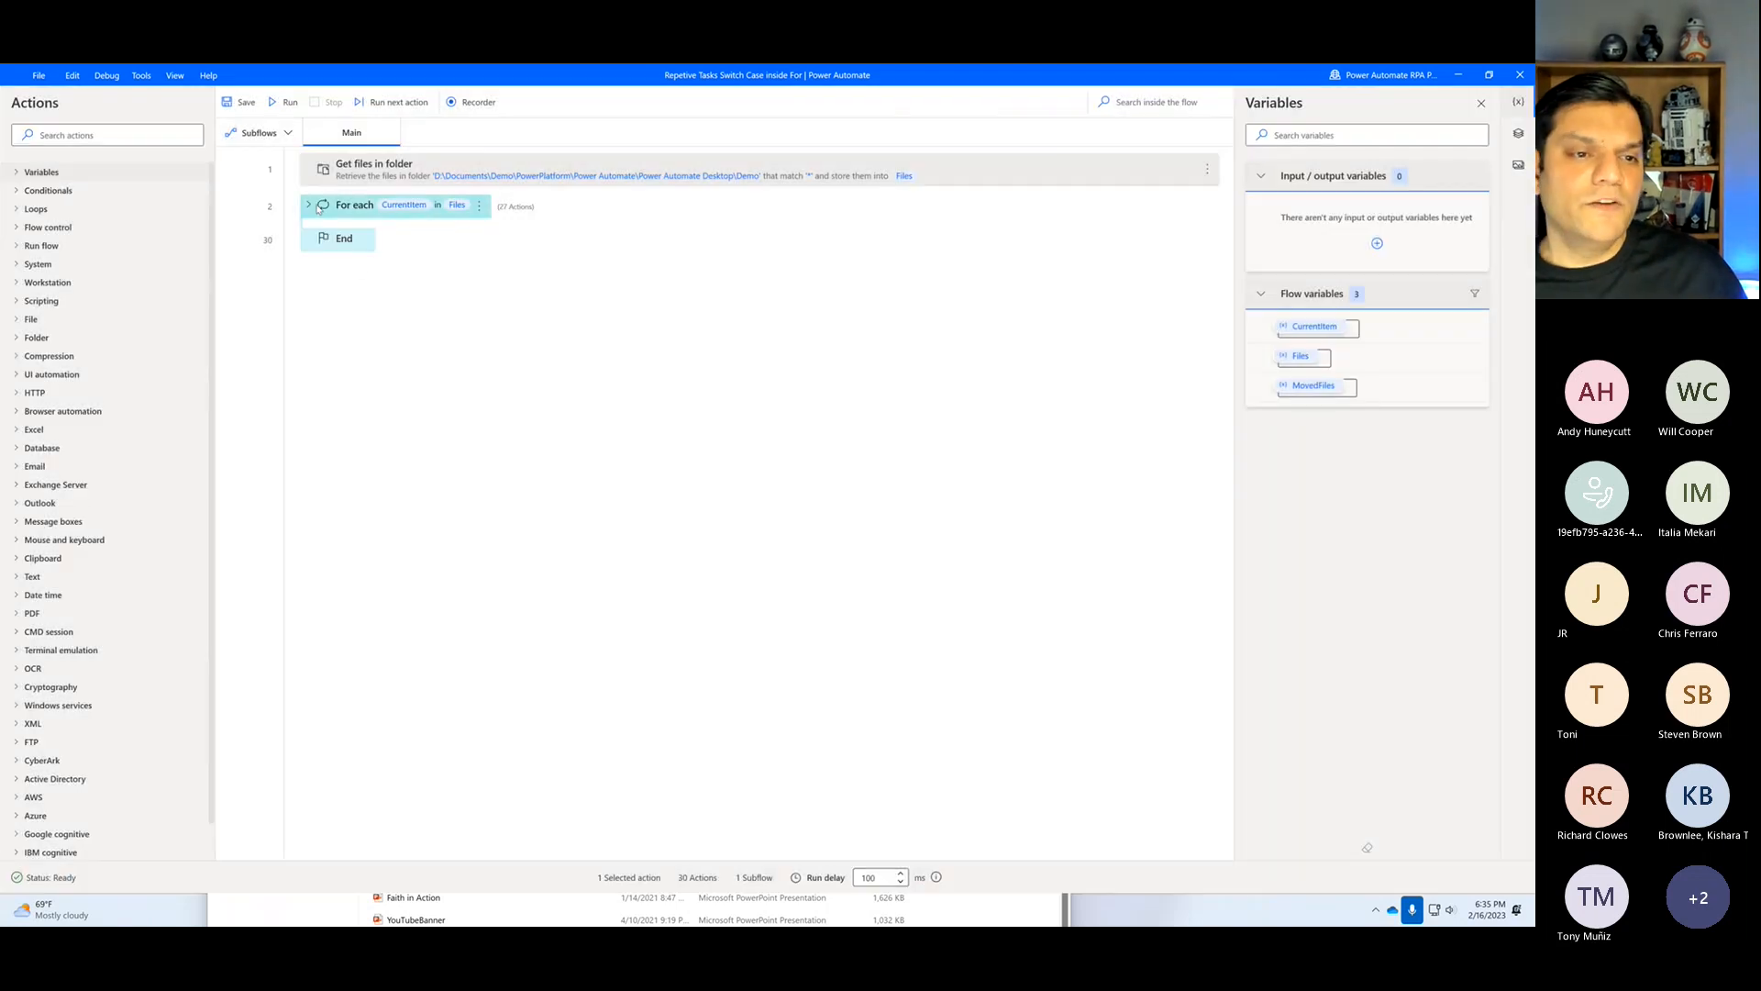
pyautogui.click(310, 207)
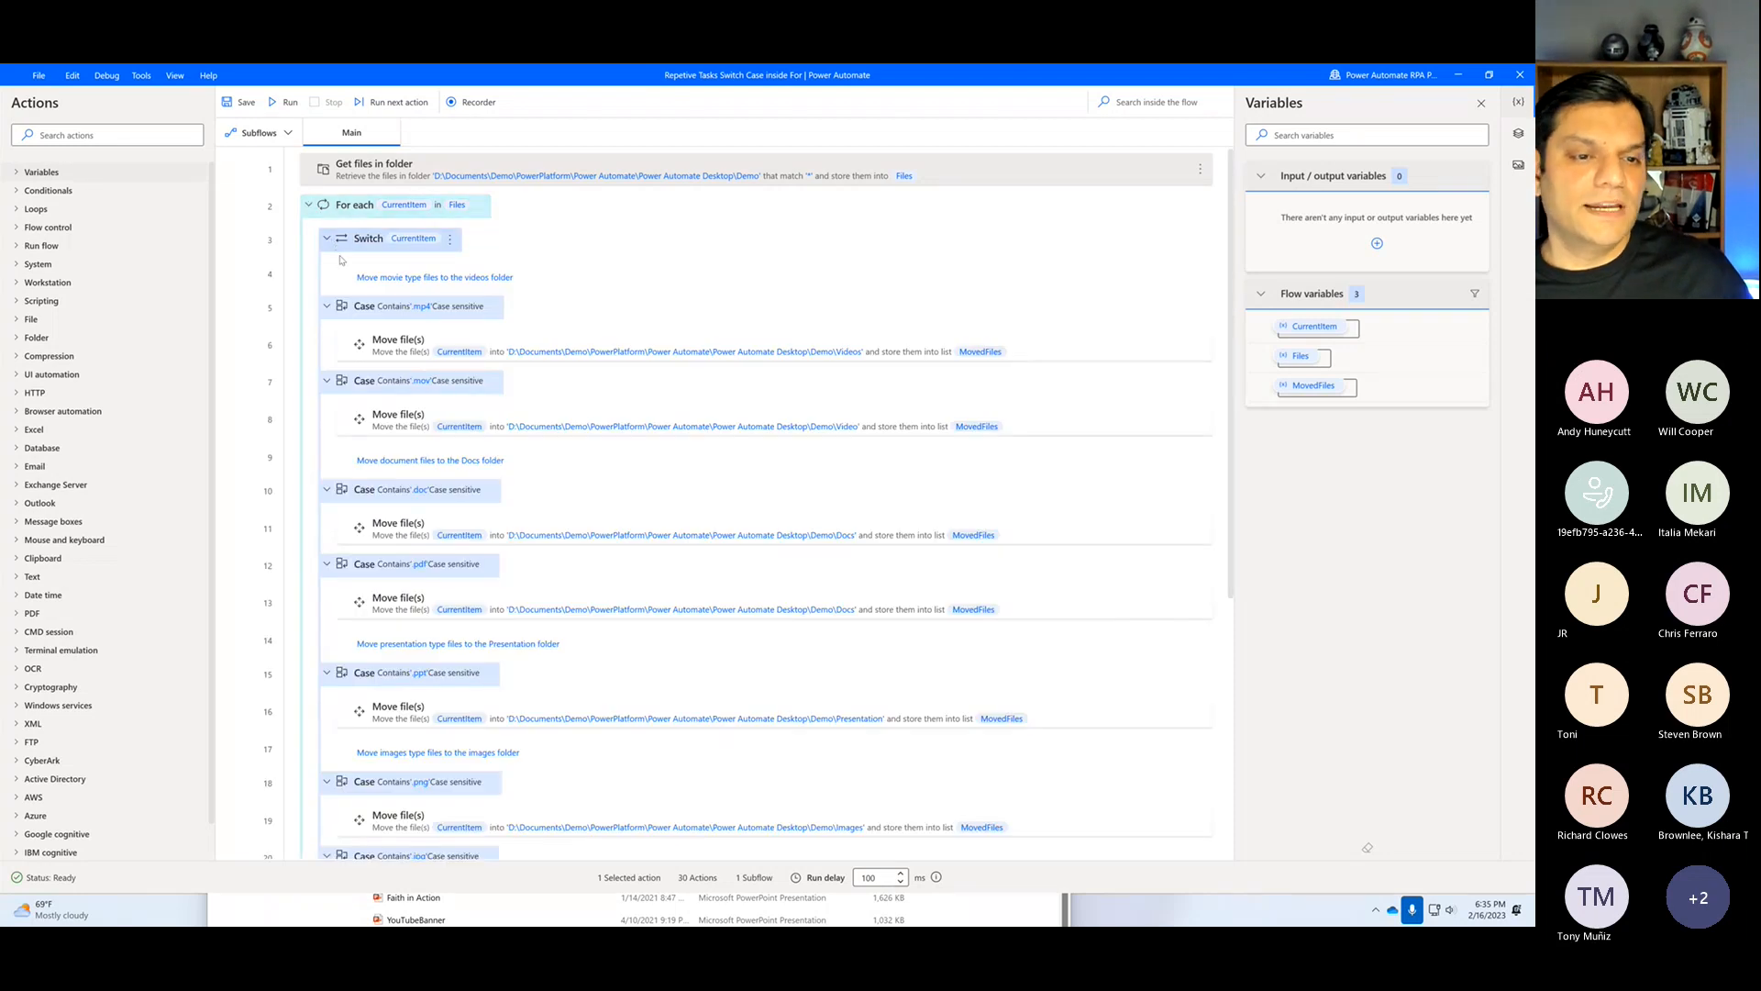
pyautogui.doubleClick(358, 307)
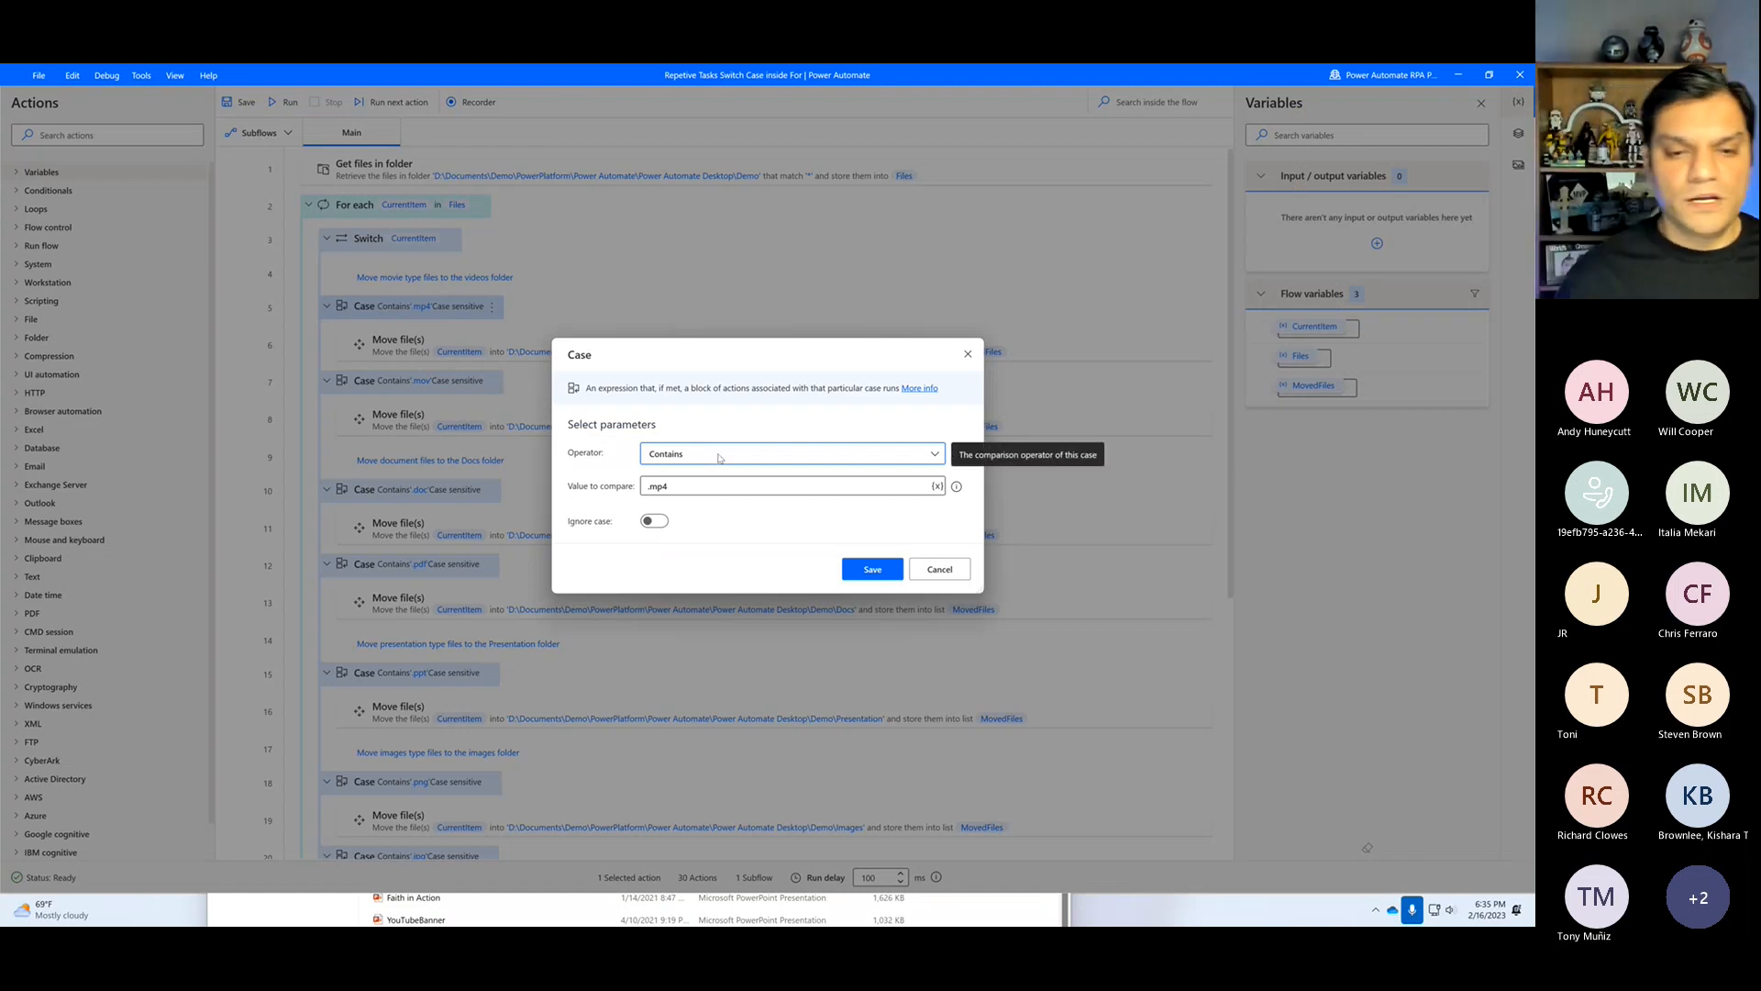
pyautogui.click(939, 569)
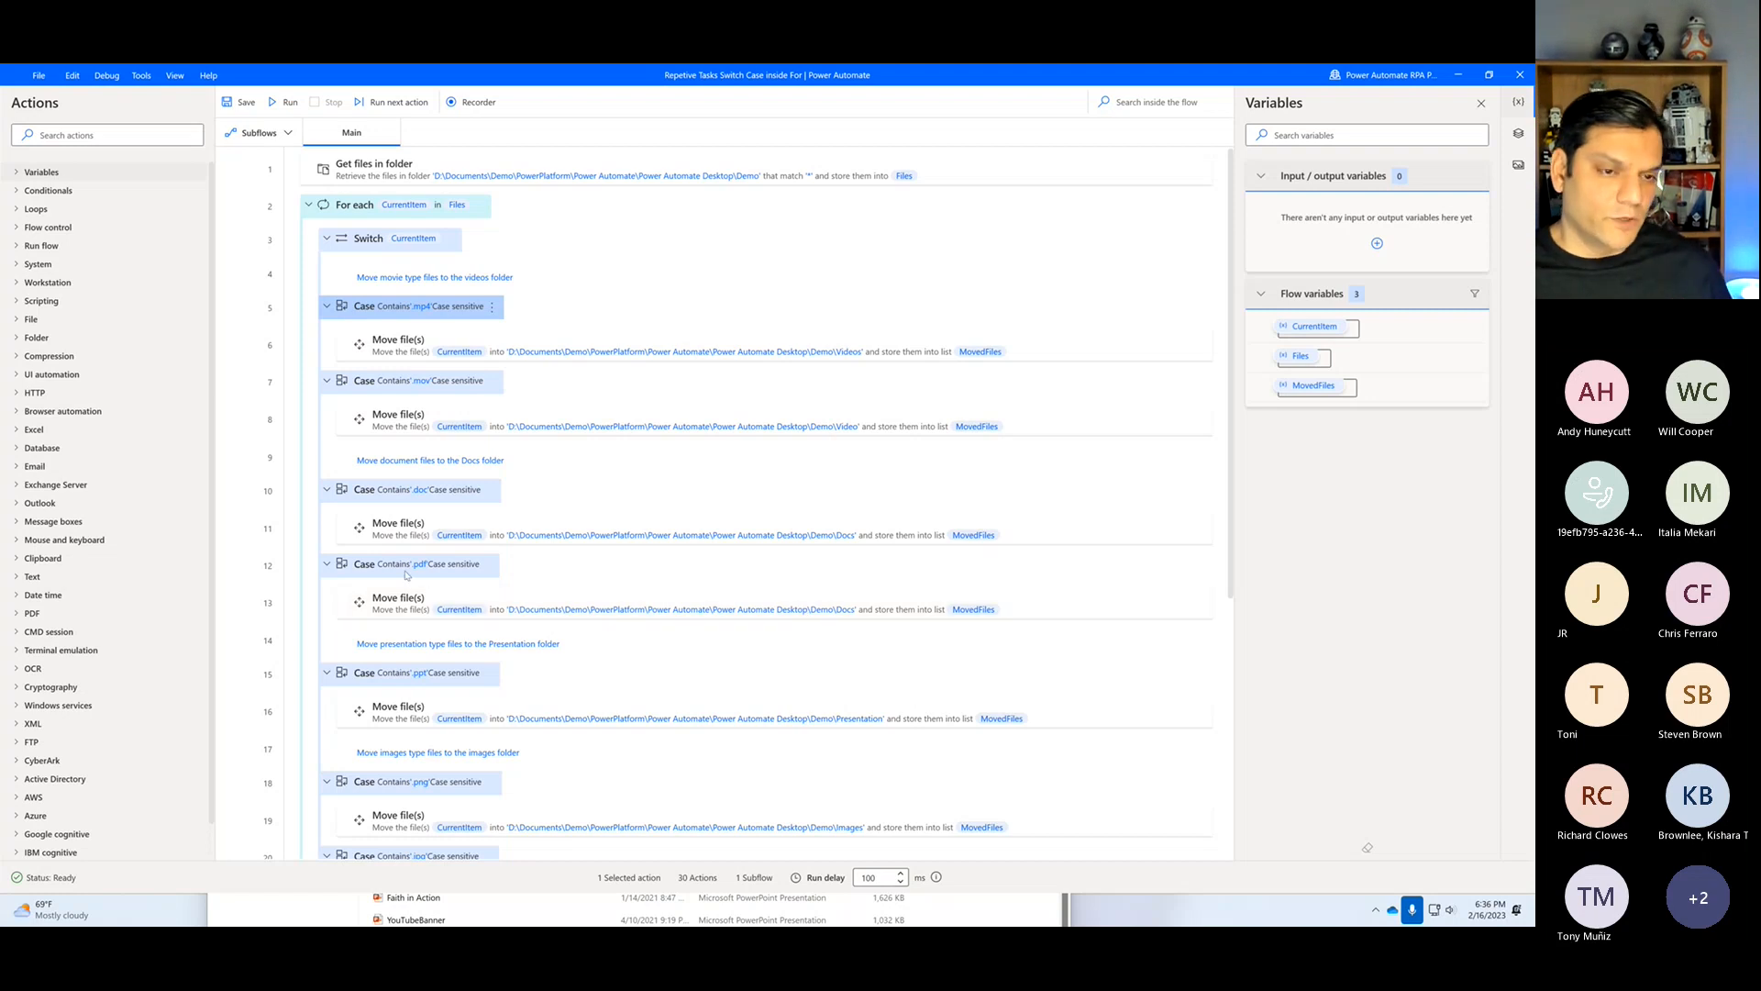
# Step: Collapse the mp4 case, examine the editing options for cases and their Move file(s) actions, and review the remaining cases through Default case
pyautogui.click(326, 306)
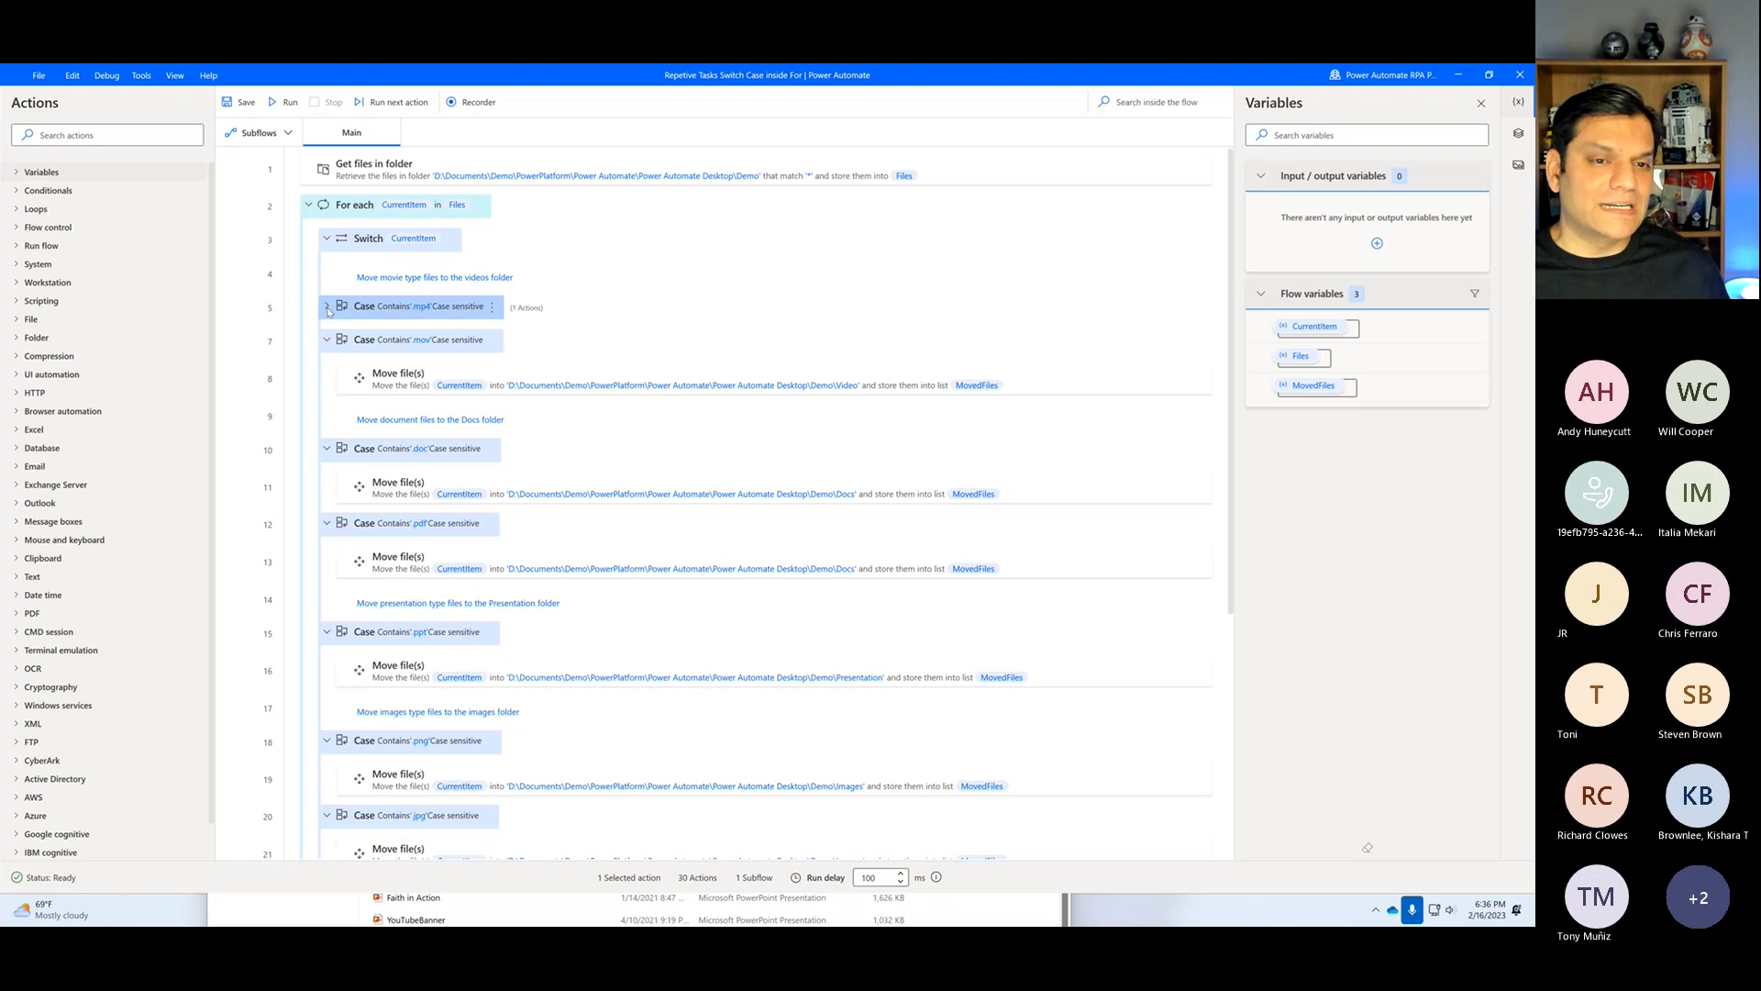
pyautogui.rightClick(492, 309)
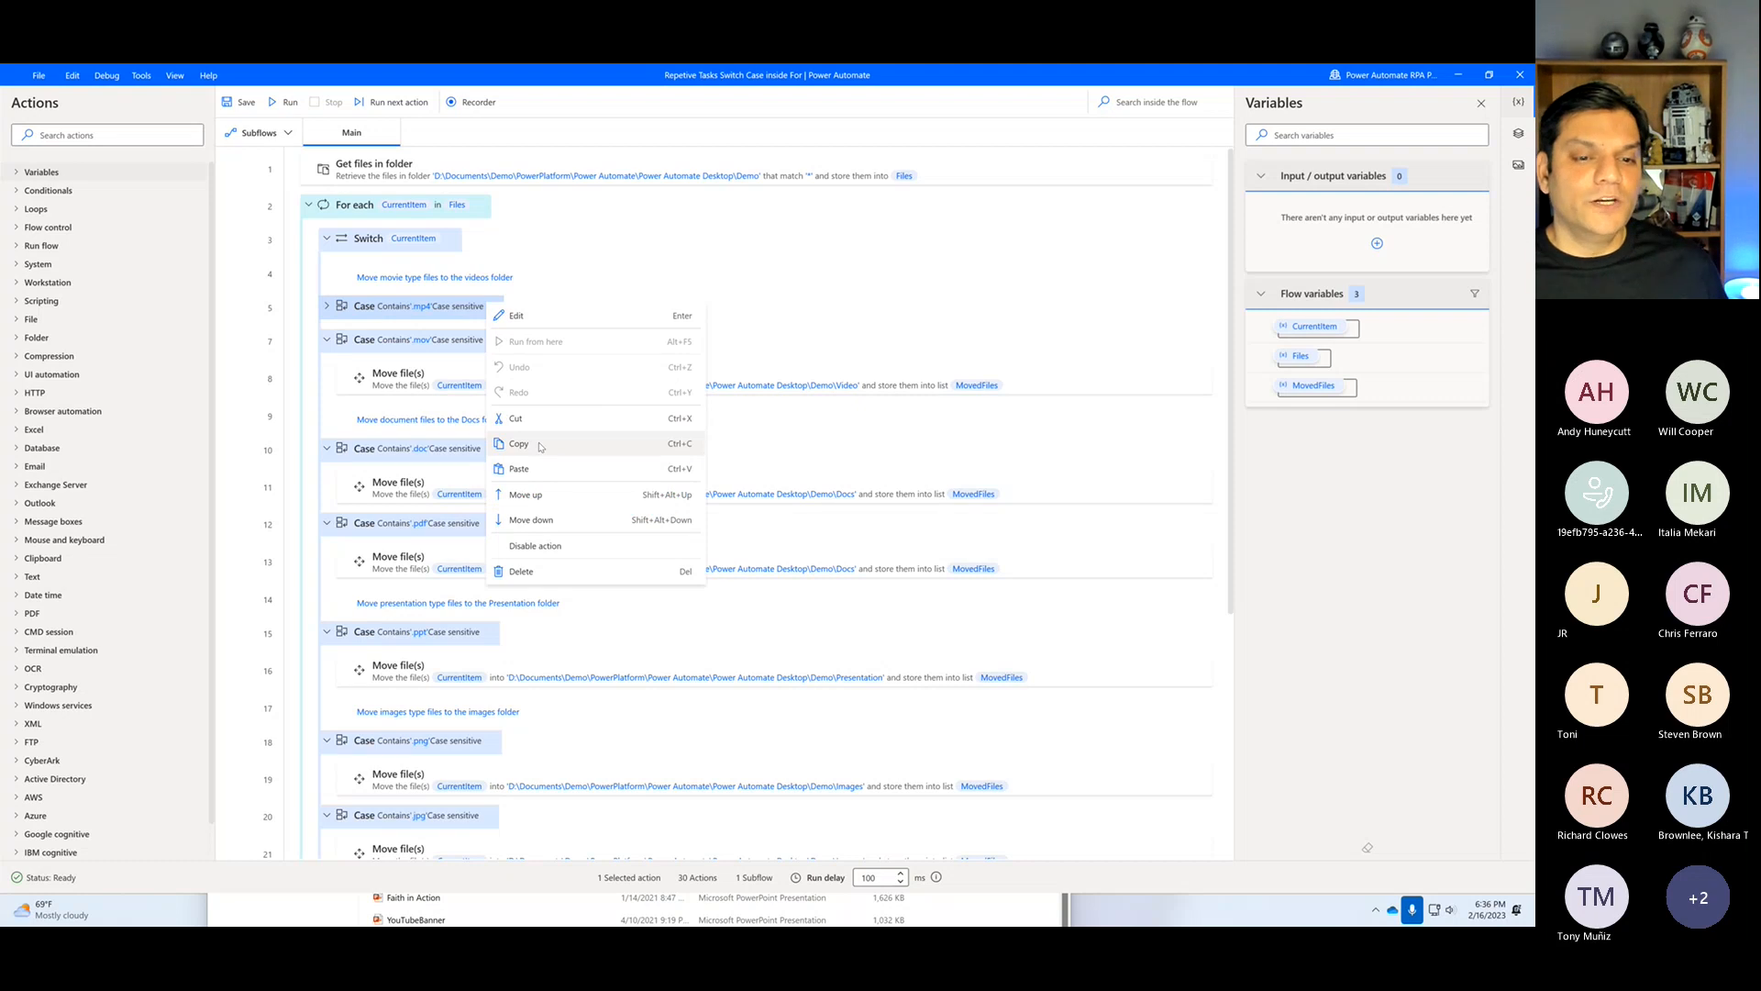
pyautogui.click(327, 307)
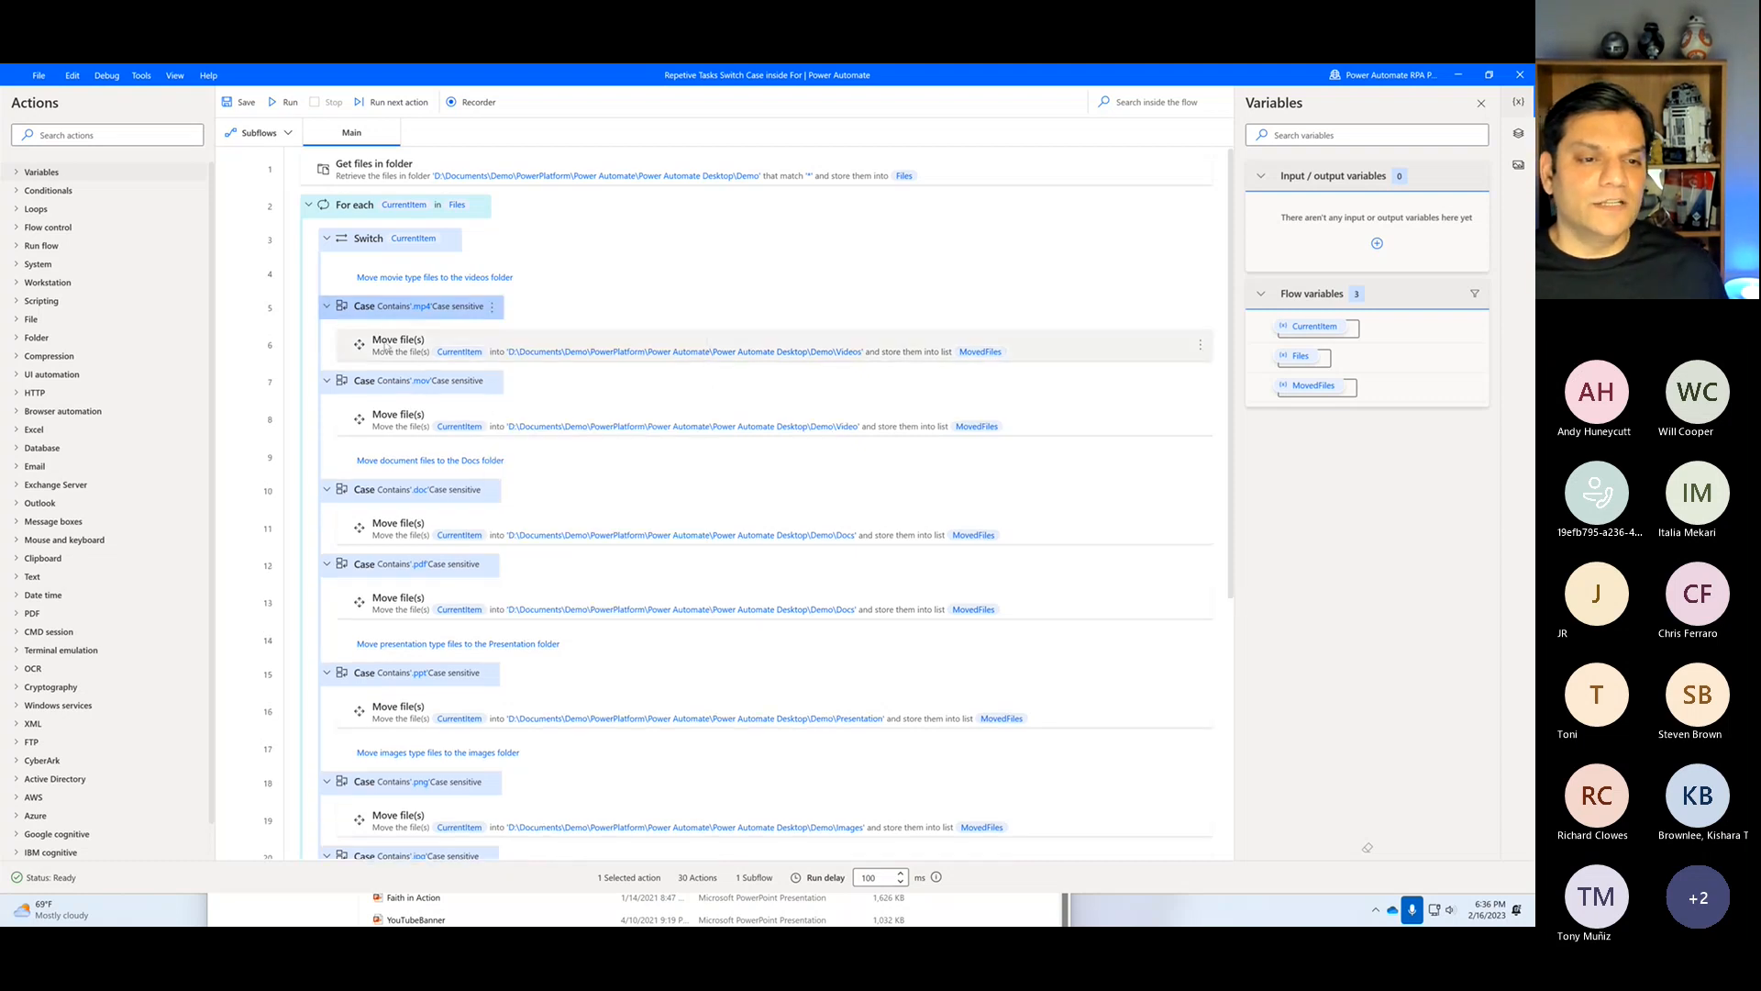
pyautogui.click(327, 308)
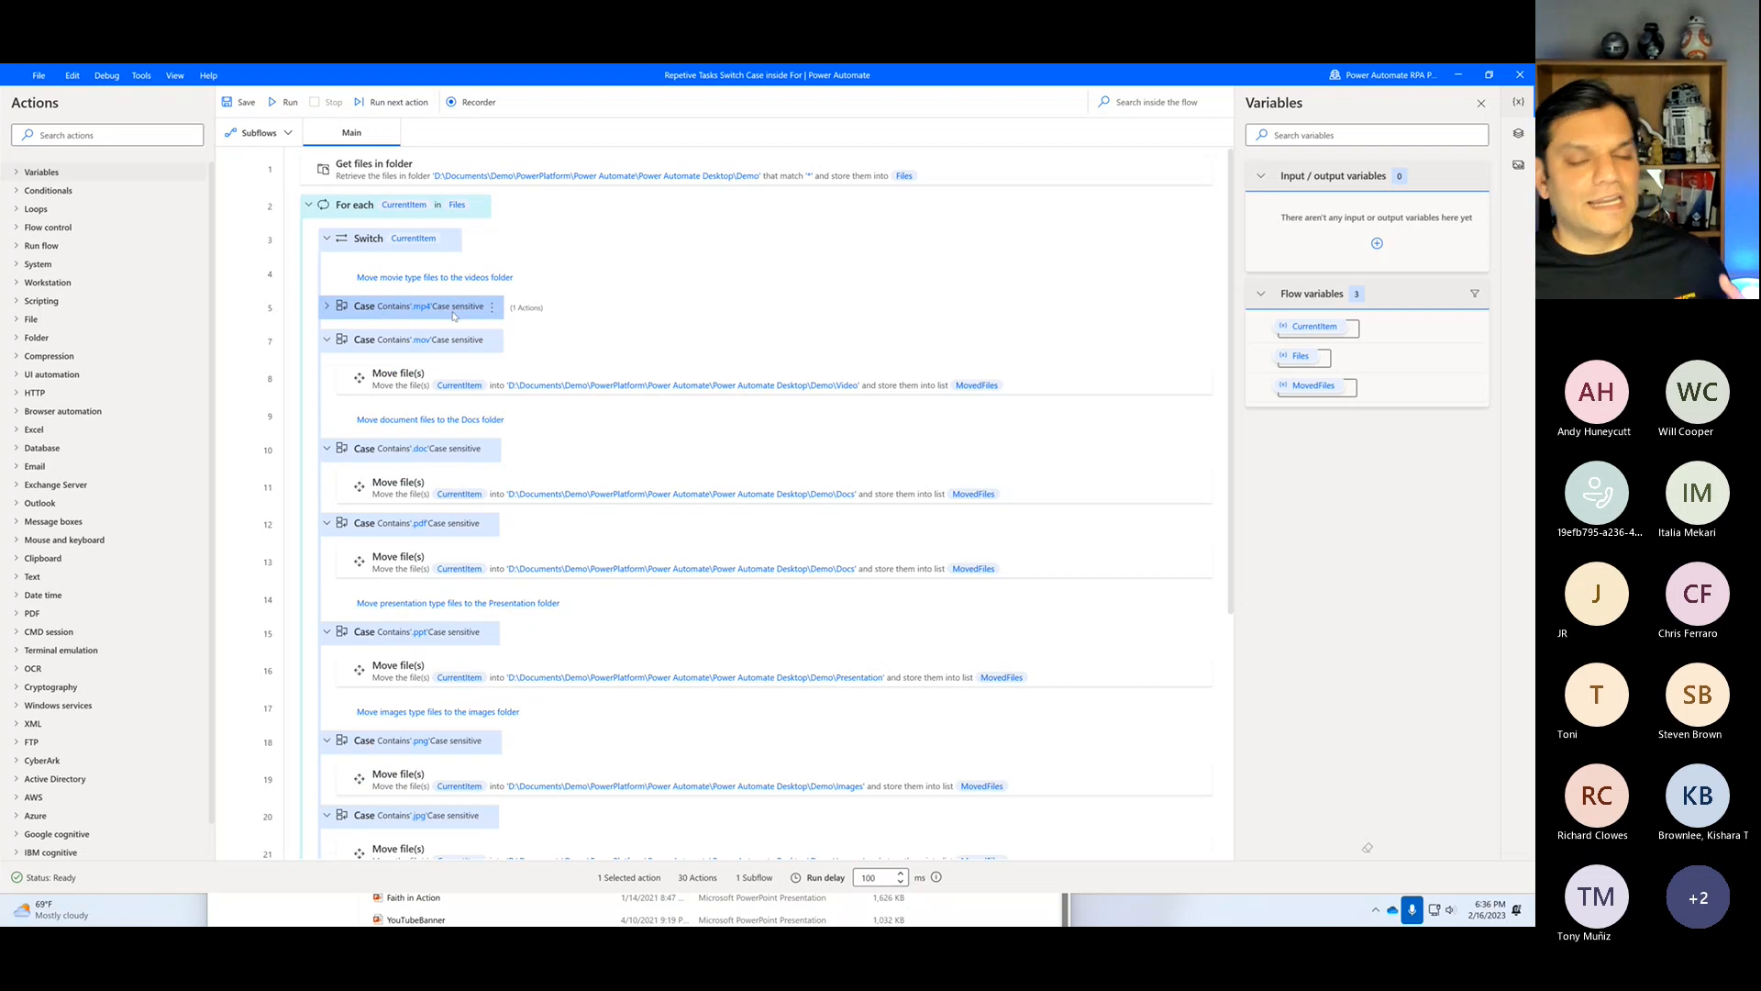
pyautogui.rightClick(436, 371)
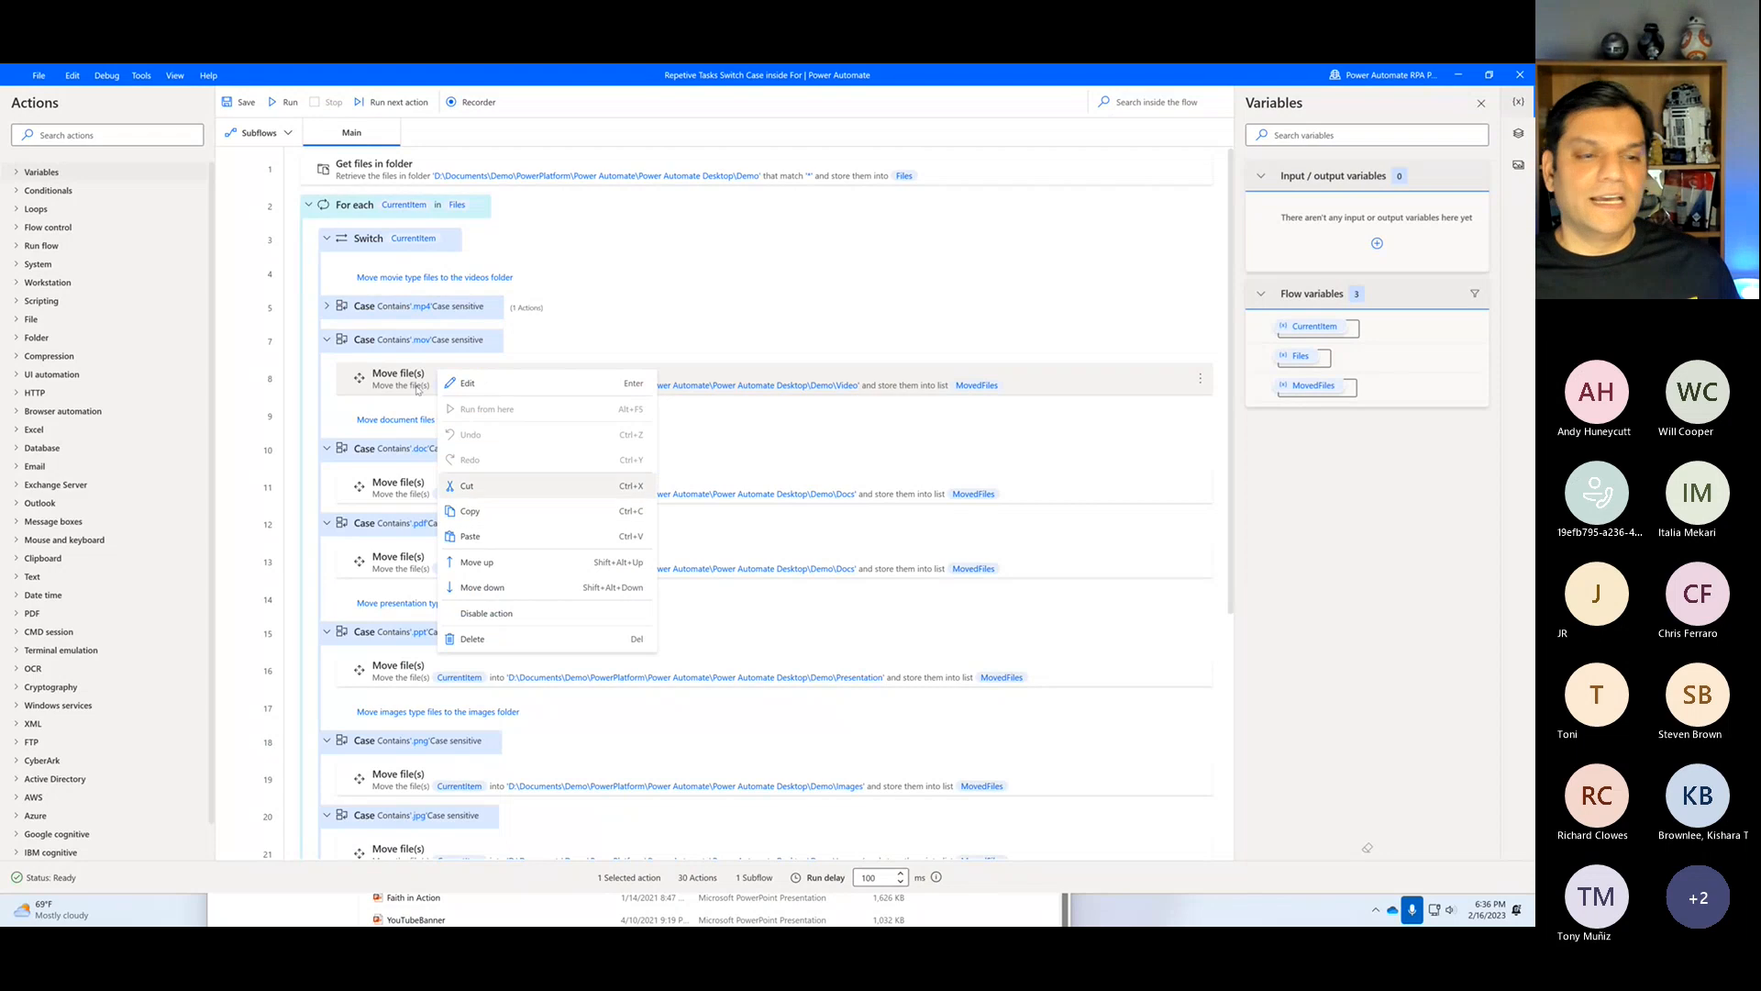
pyautogui.click(744, 300)
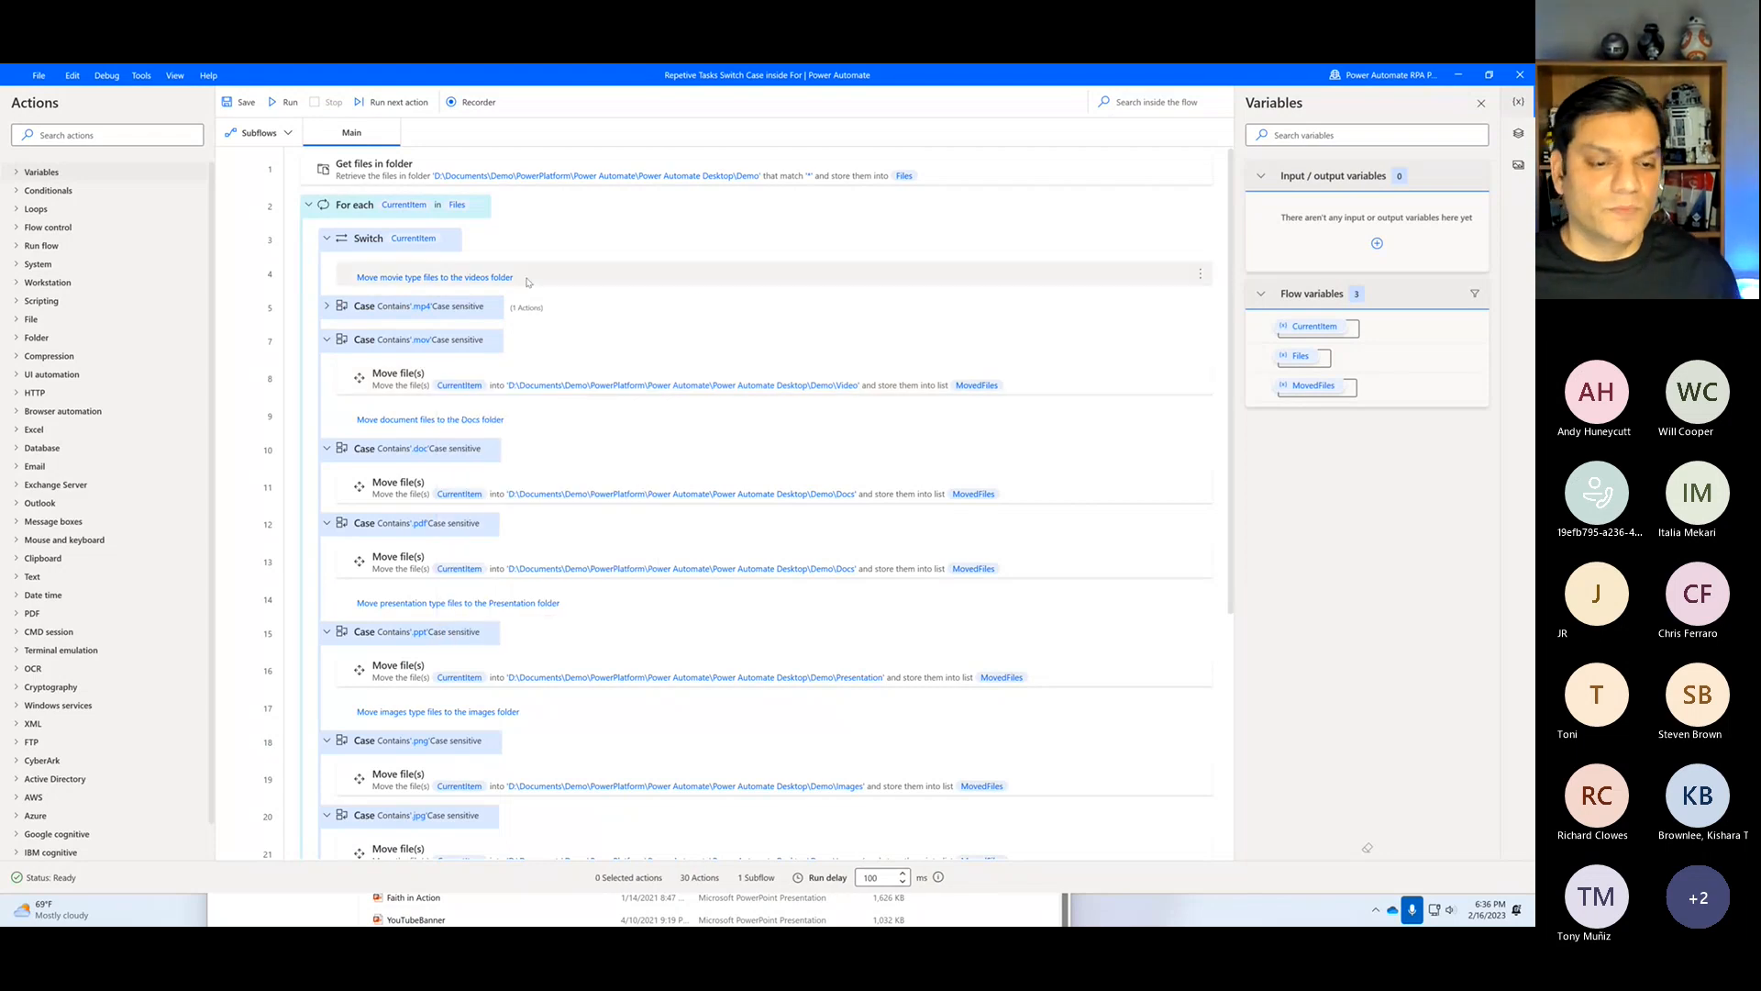
pyautogui.scroll(-3, 484, 626)
pyautogui.scroll(-2, 485, 625)
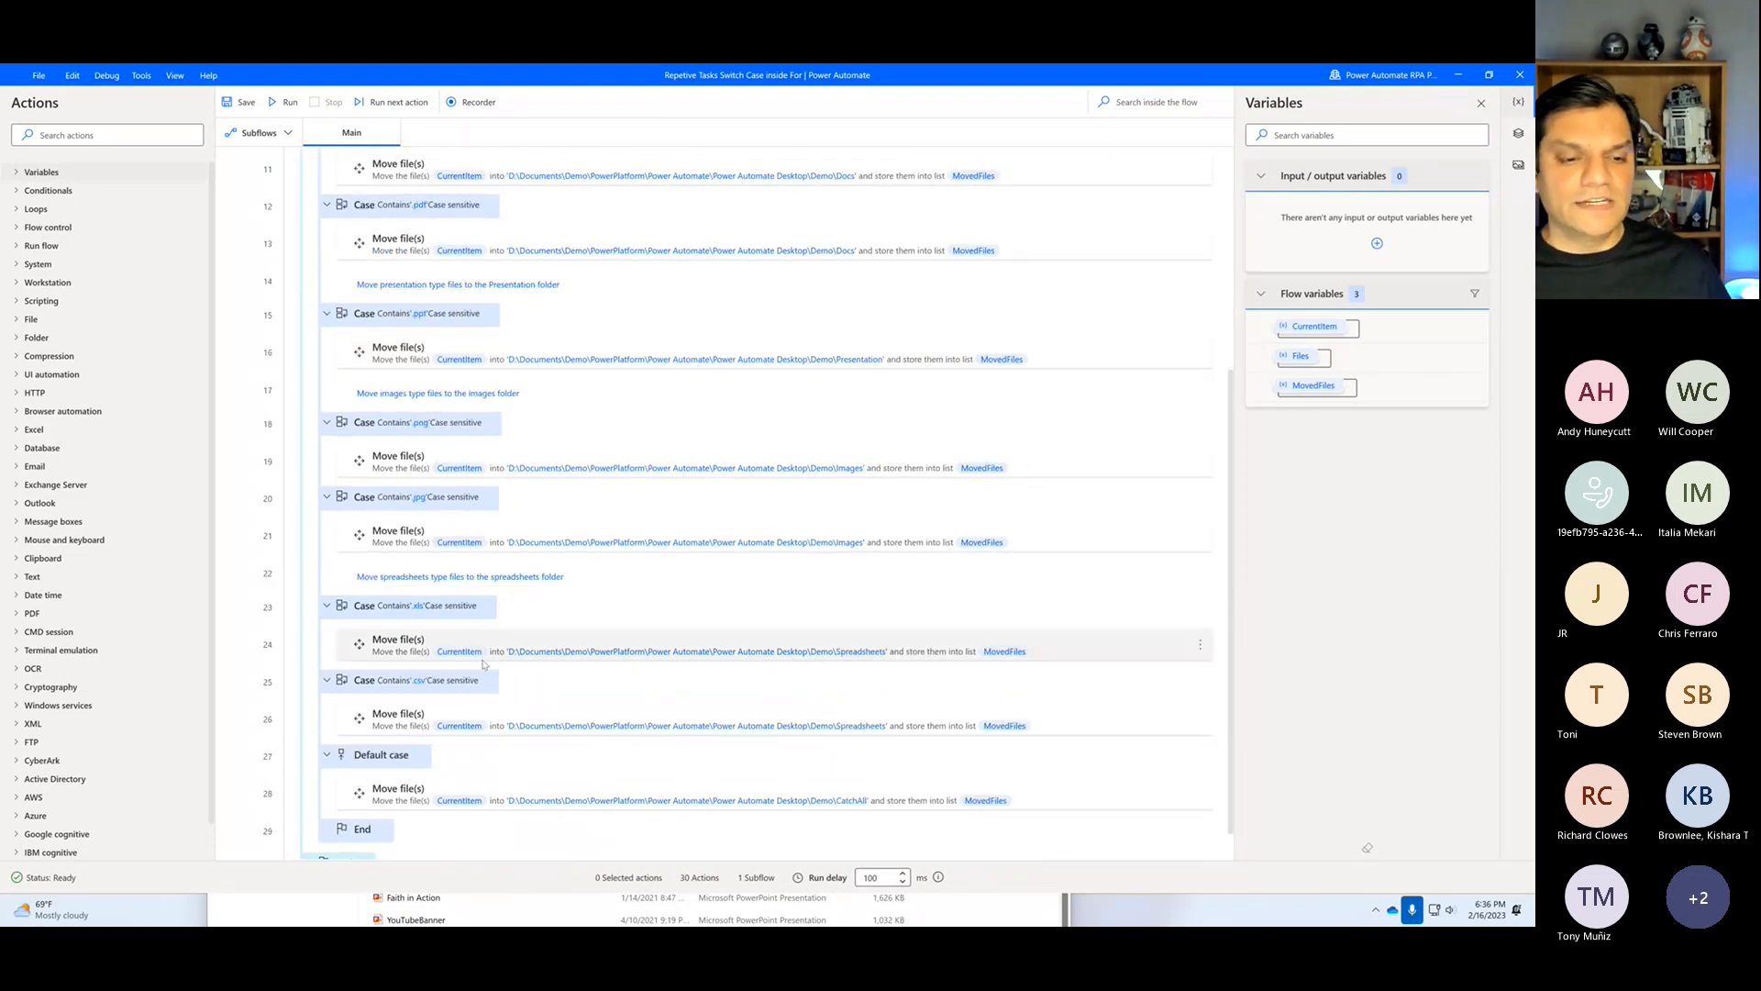
pyautogui.scroll(-1, 459, 683)
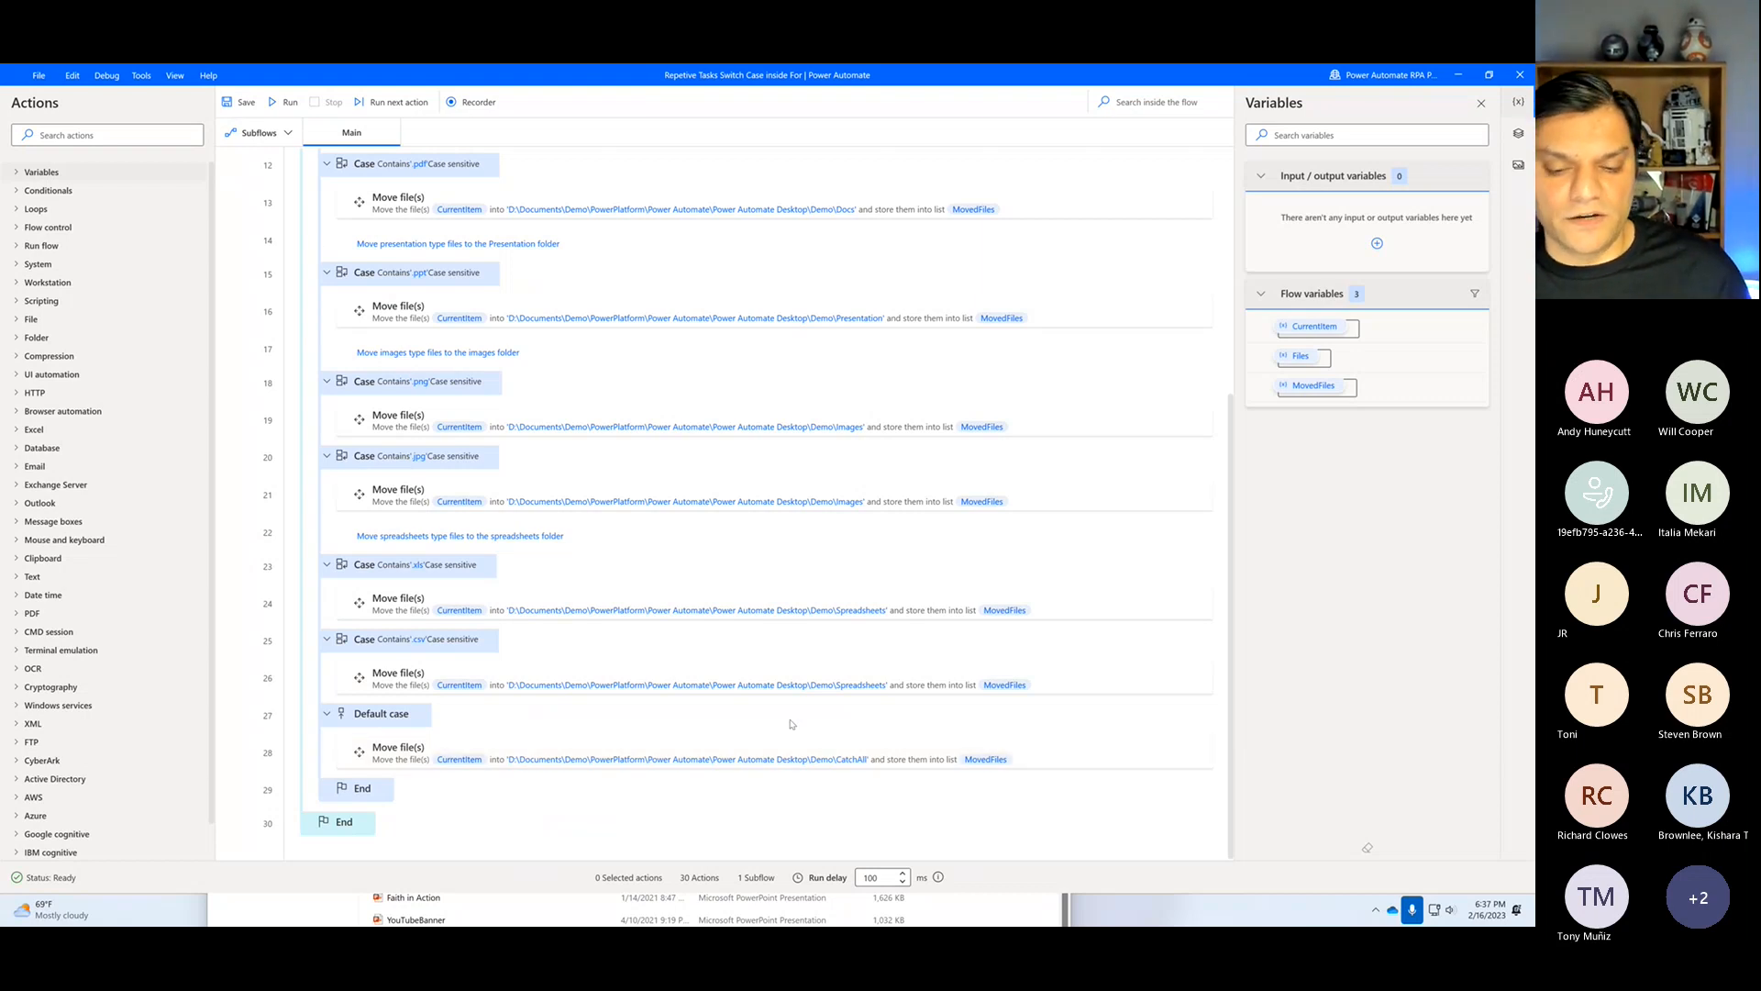
pyautogui.scroll(3, 365, 335)
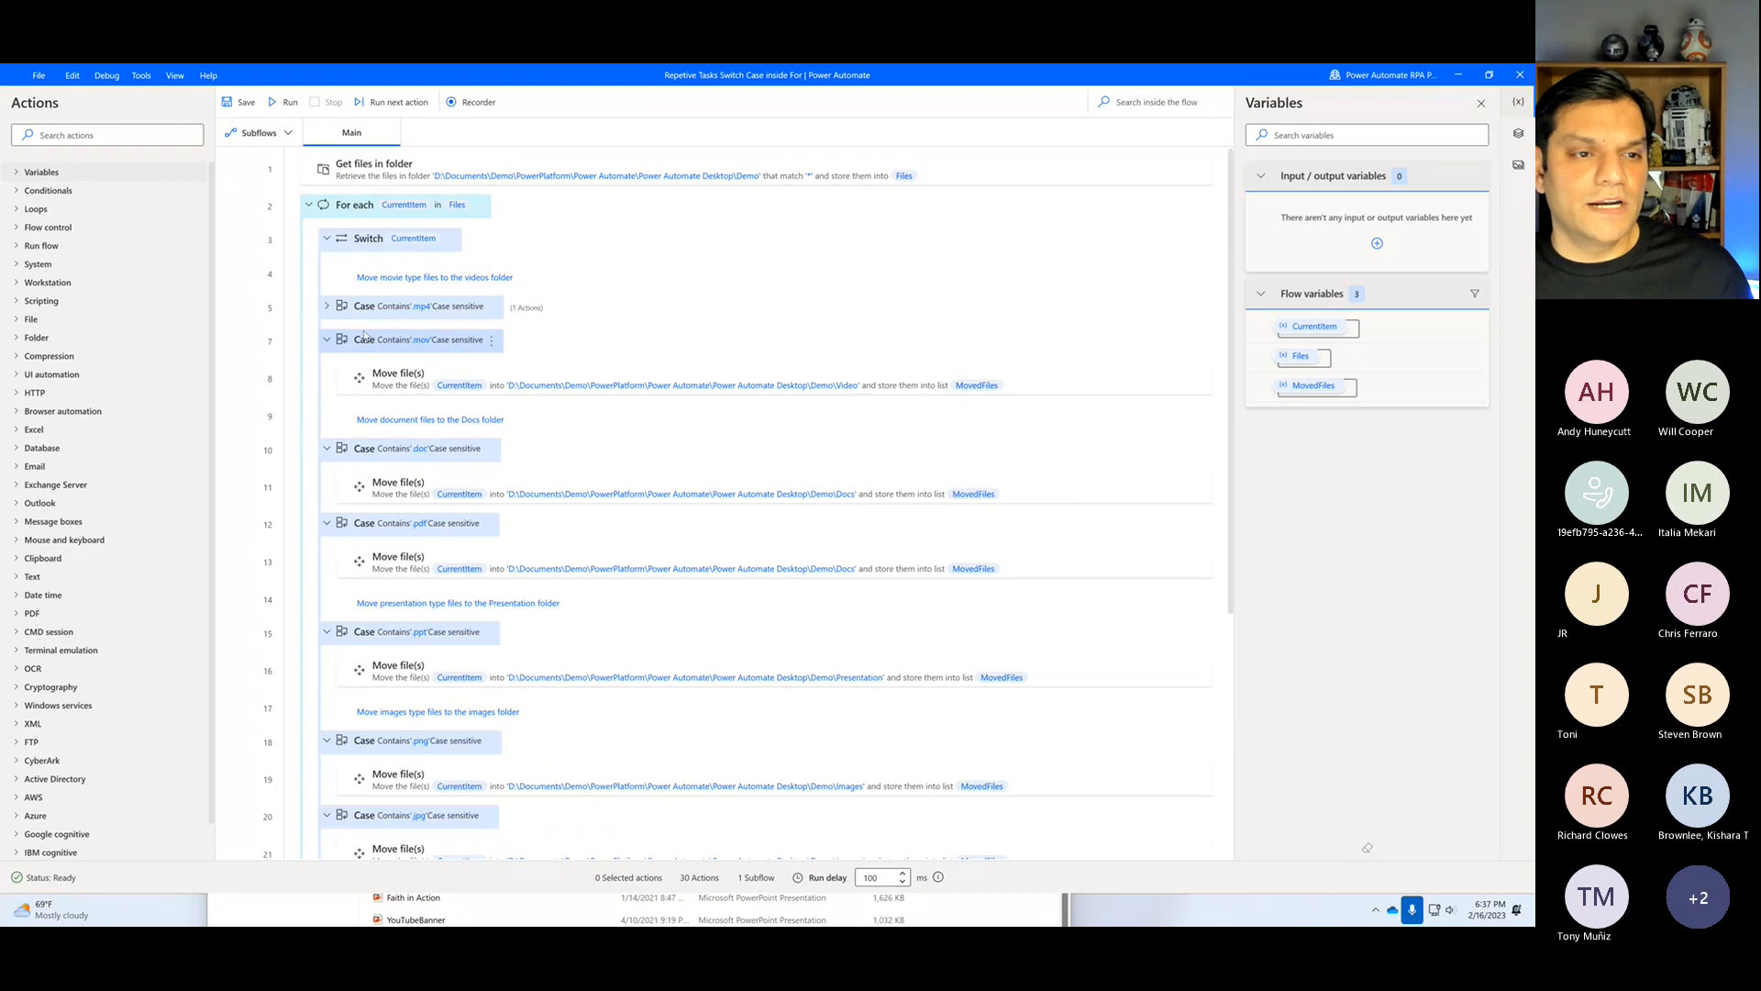
# Step: Run the flow and move the Demo folder window into clear view over the designer to watch its files being sorted
pyautogui.click(283, 103)
pyautogui.click(300, 915)
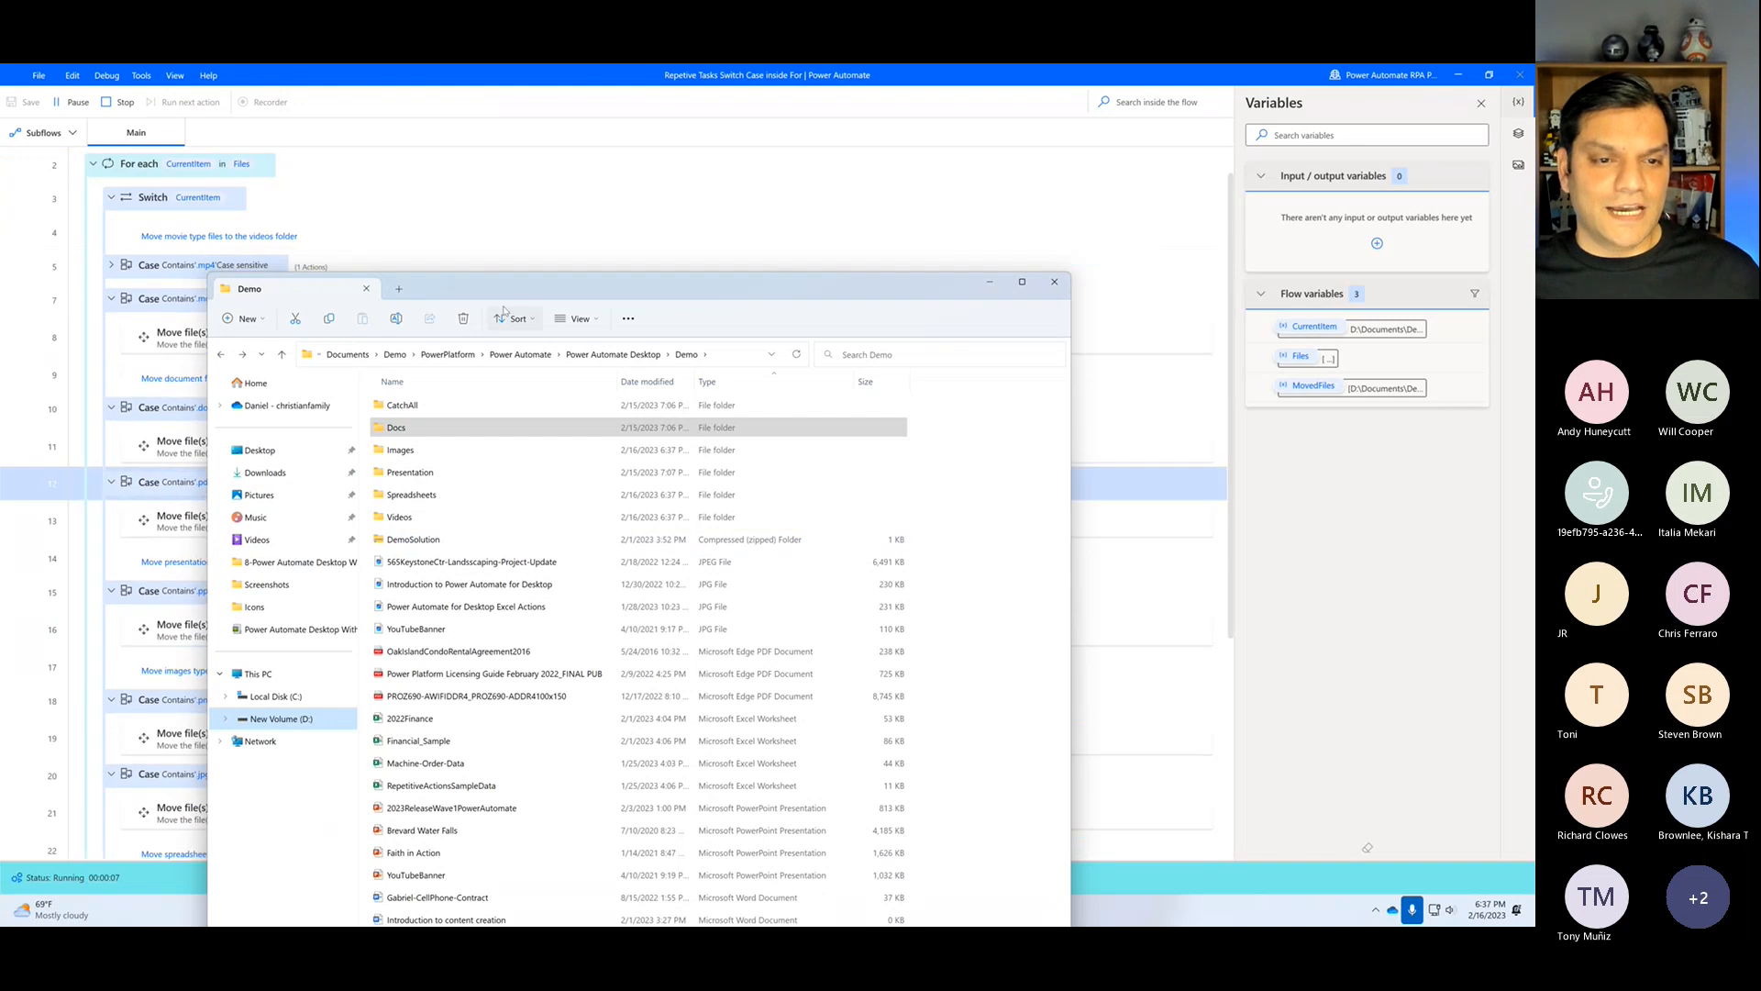
pyautogui.moveTo(507, 289); pyautogui.dragTo(628, 148)
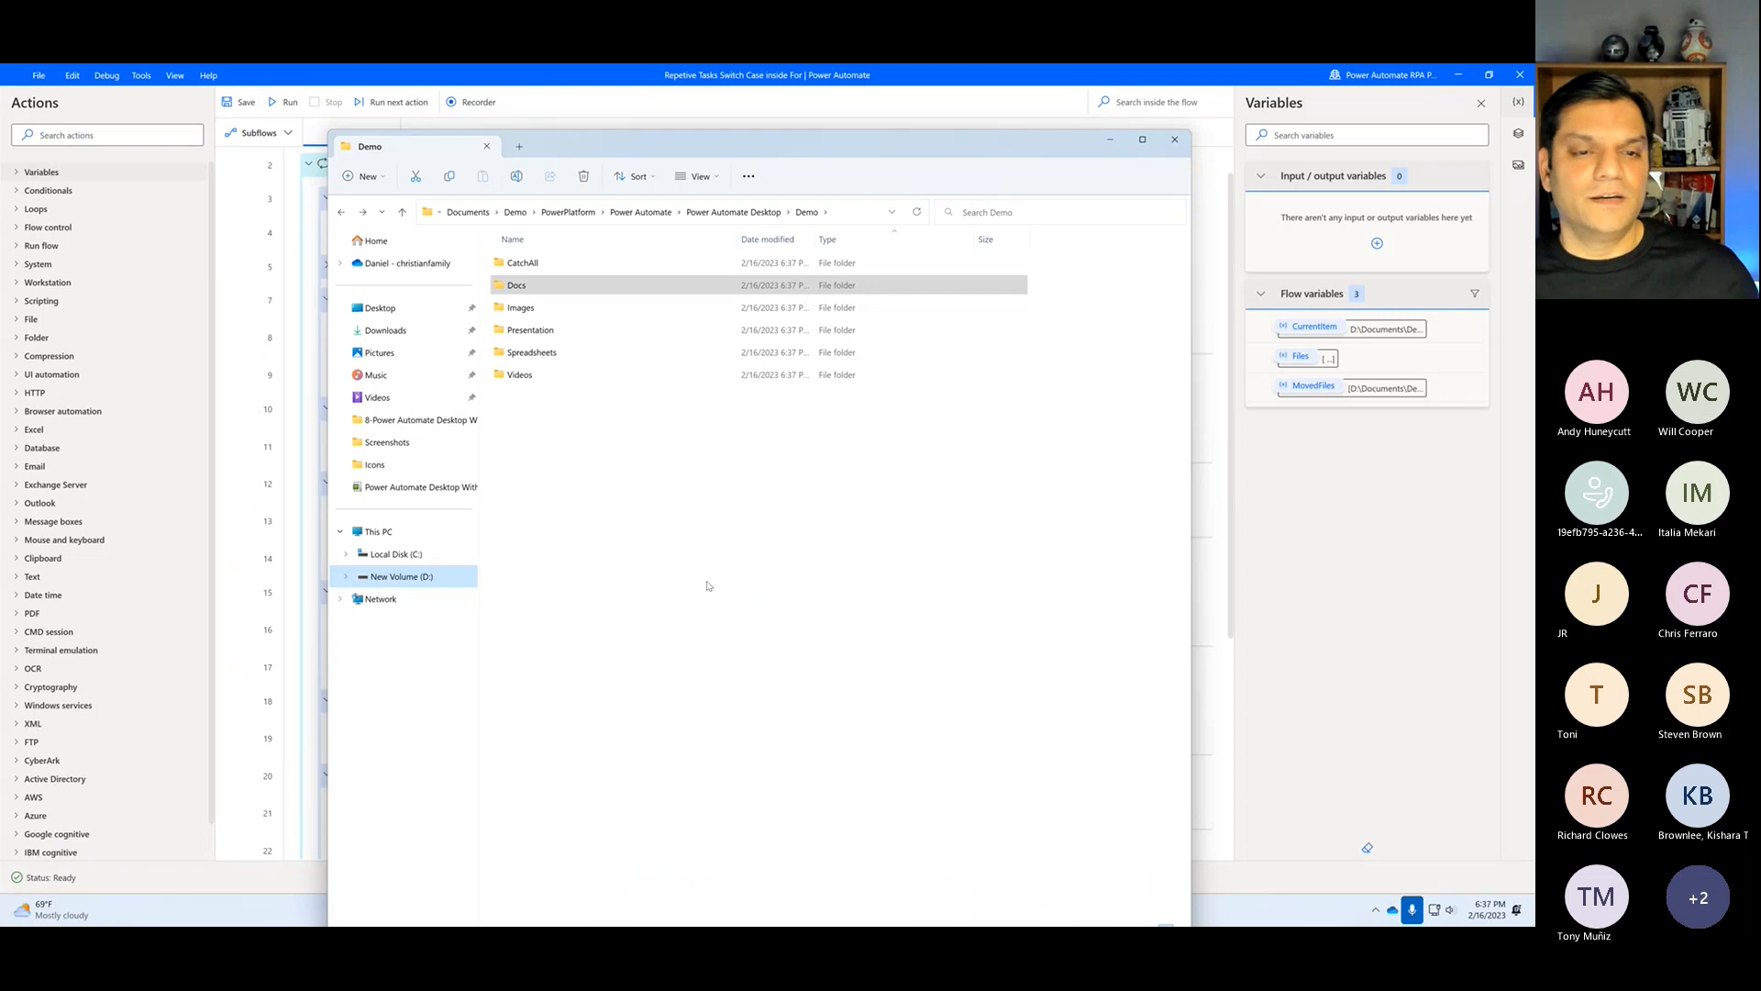
# Step: Check the sorted files in the CatchAll, Docs, Videos and Spreadsheets subfolders of Demo
pyautogui.doubleClick(550, 263)
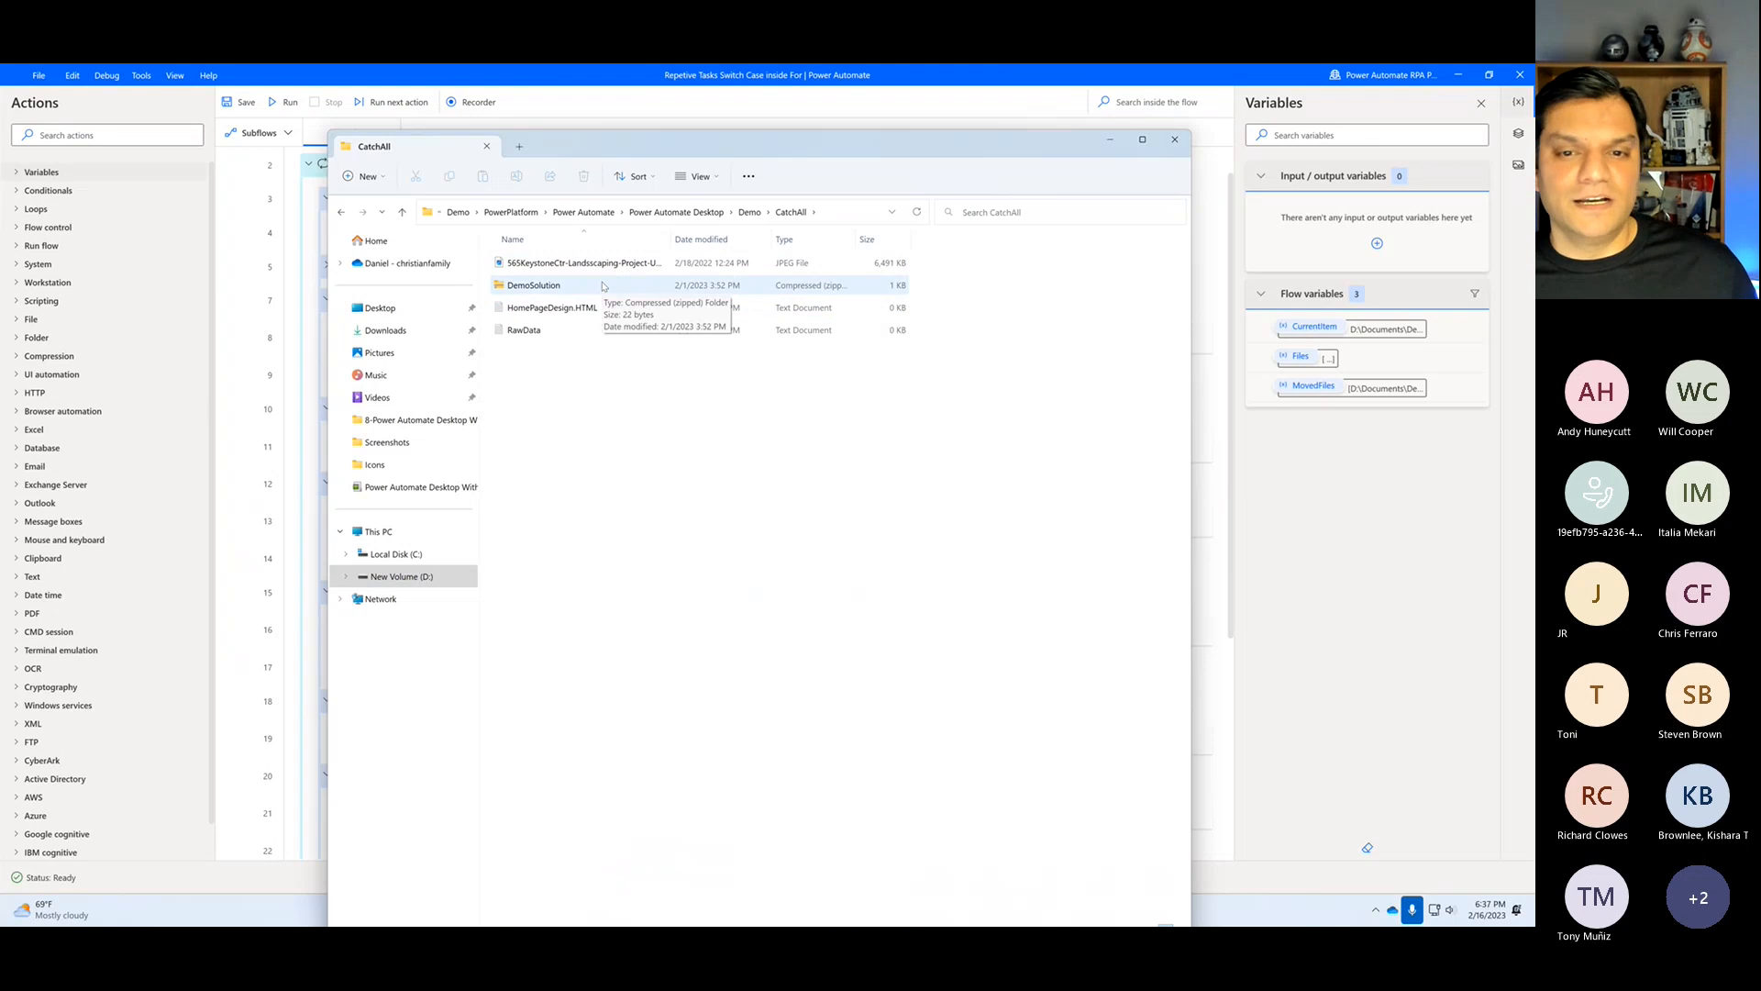
pyautogui.click(752, 213)
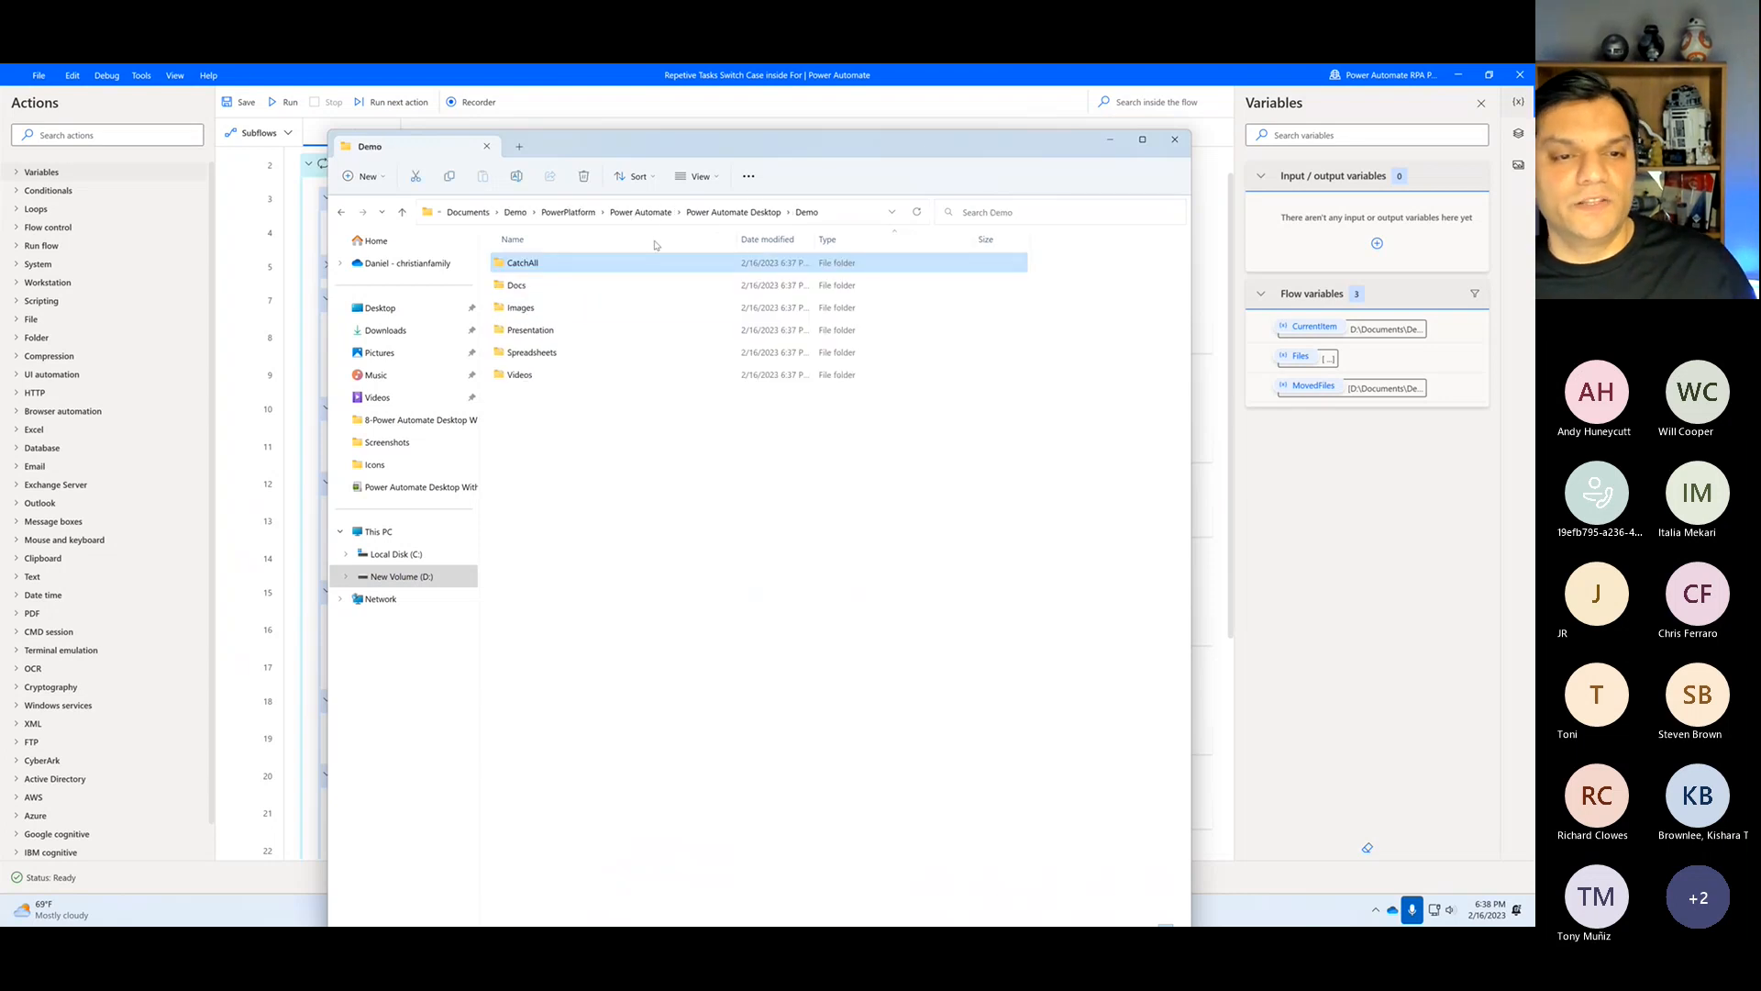
pyautogui.doubleClick(590, 287)
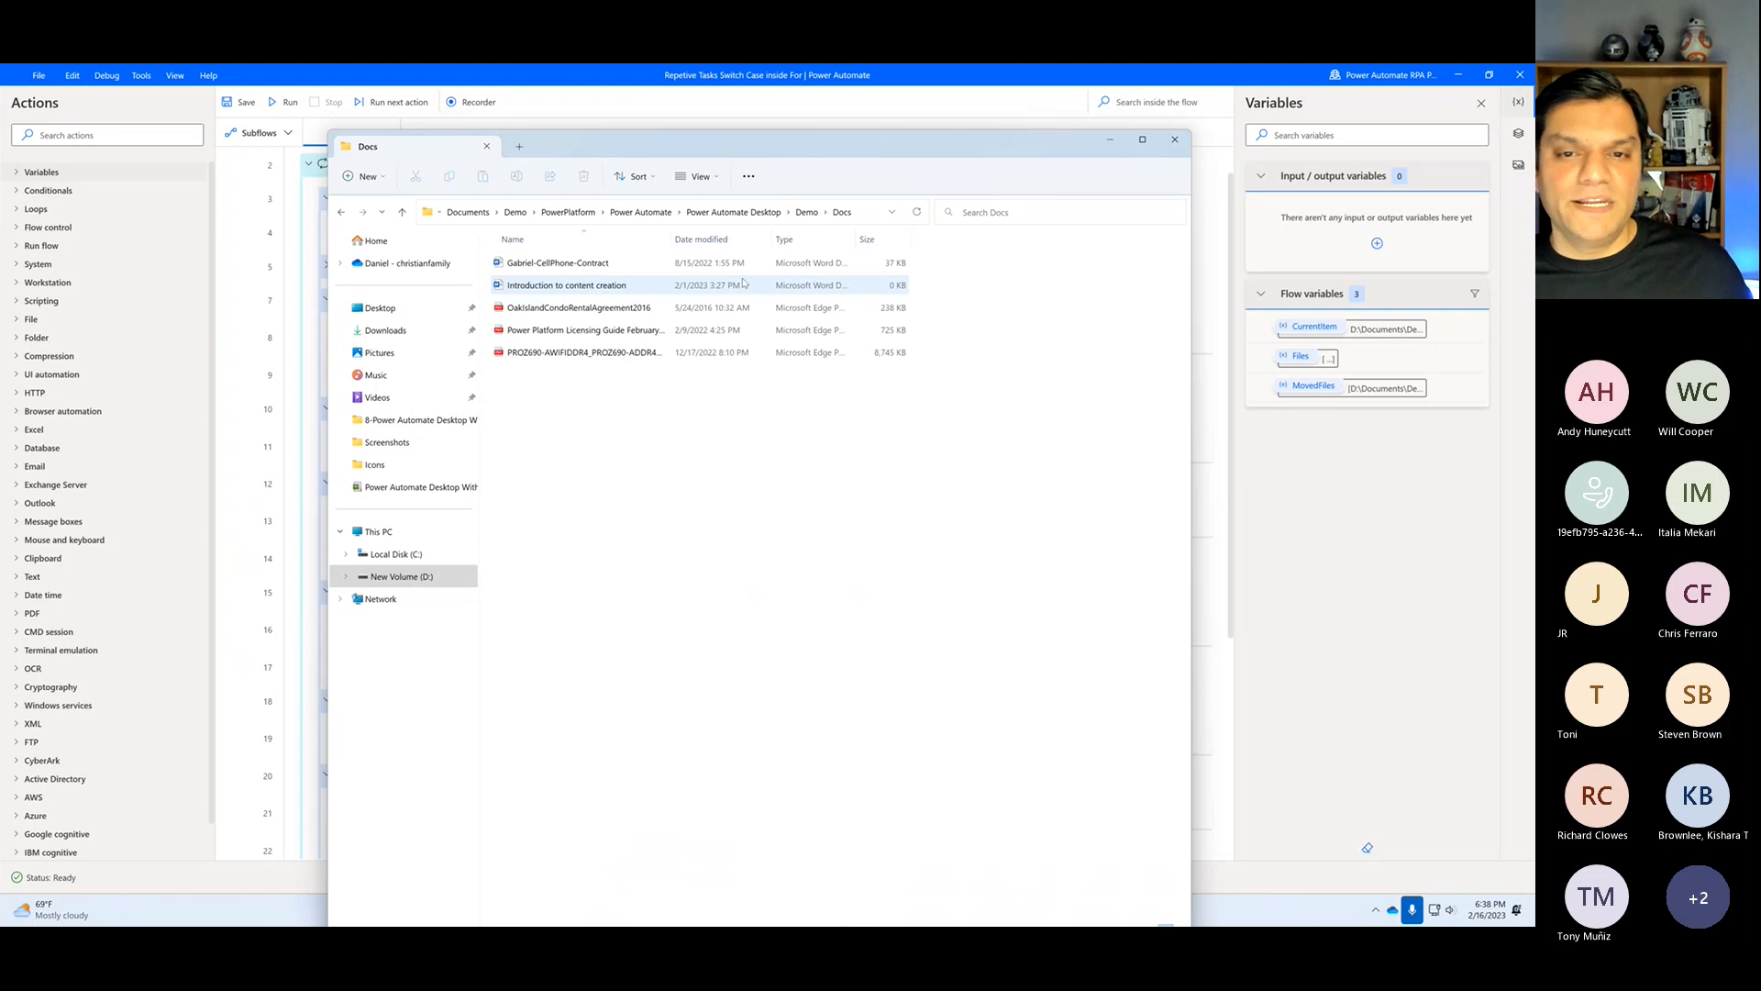
pyautogui.click(808, 212)
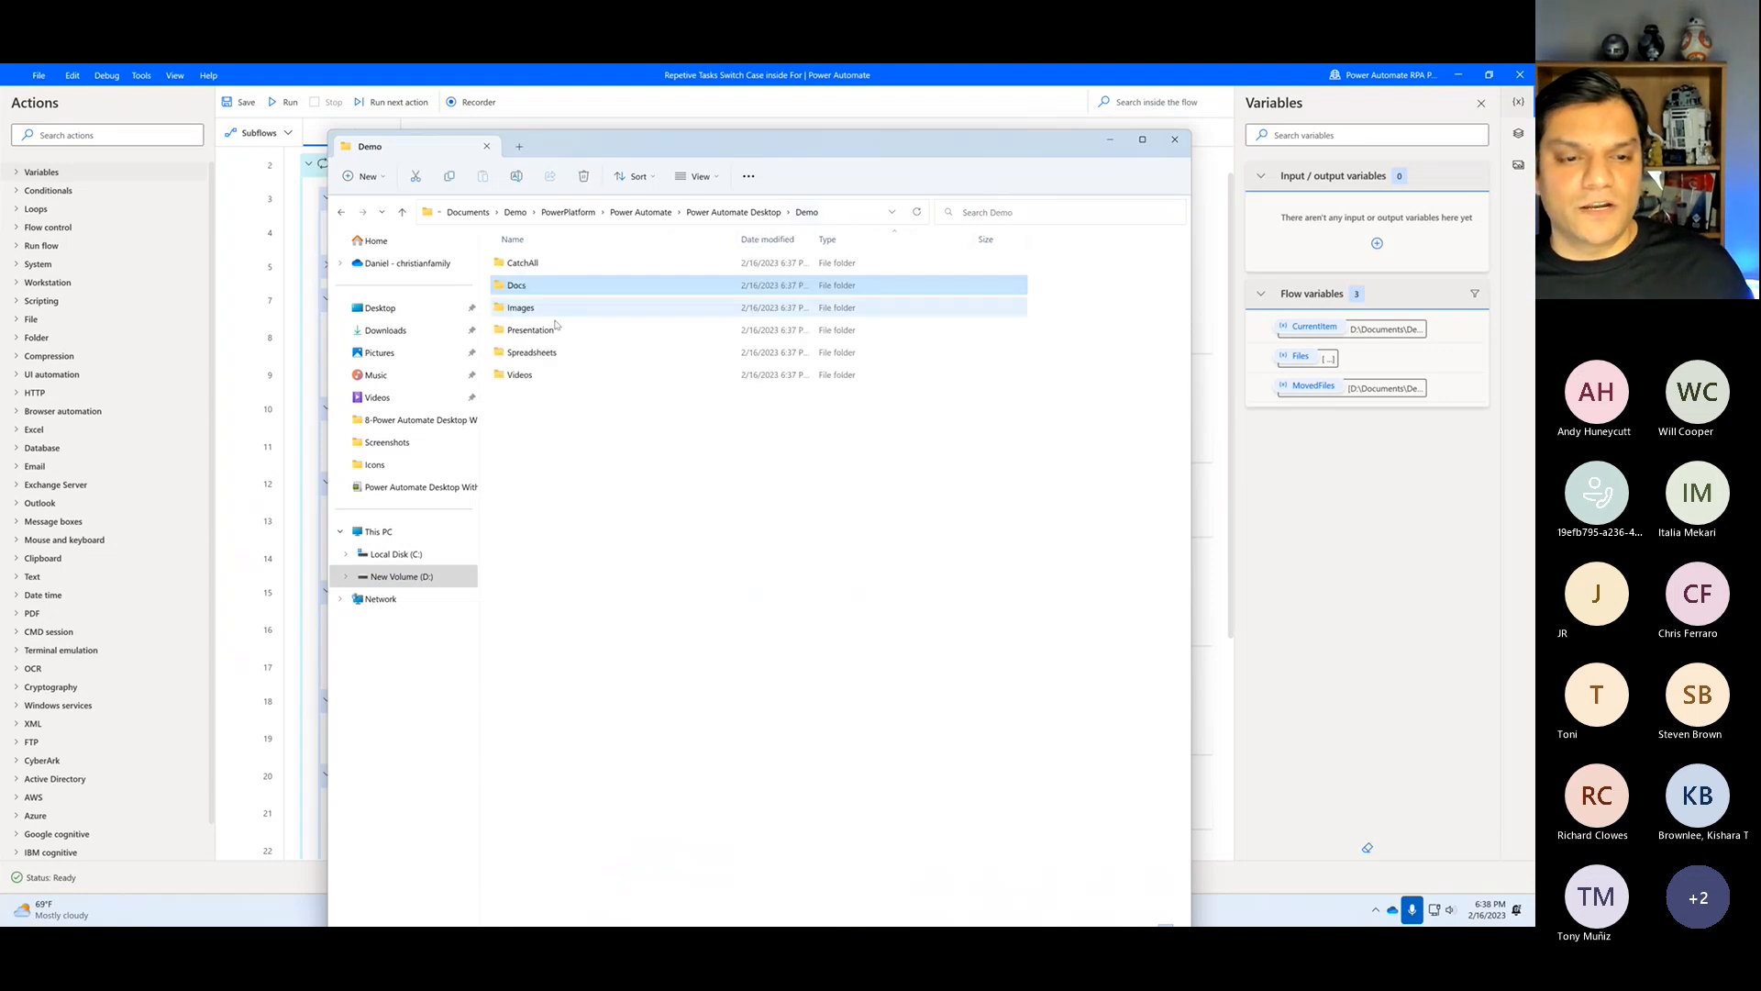
pyautogui.doubleClick(520, 376)
pyautogui.click(749, 212)
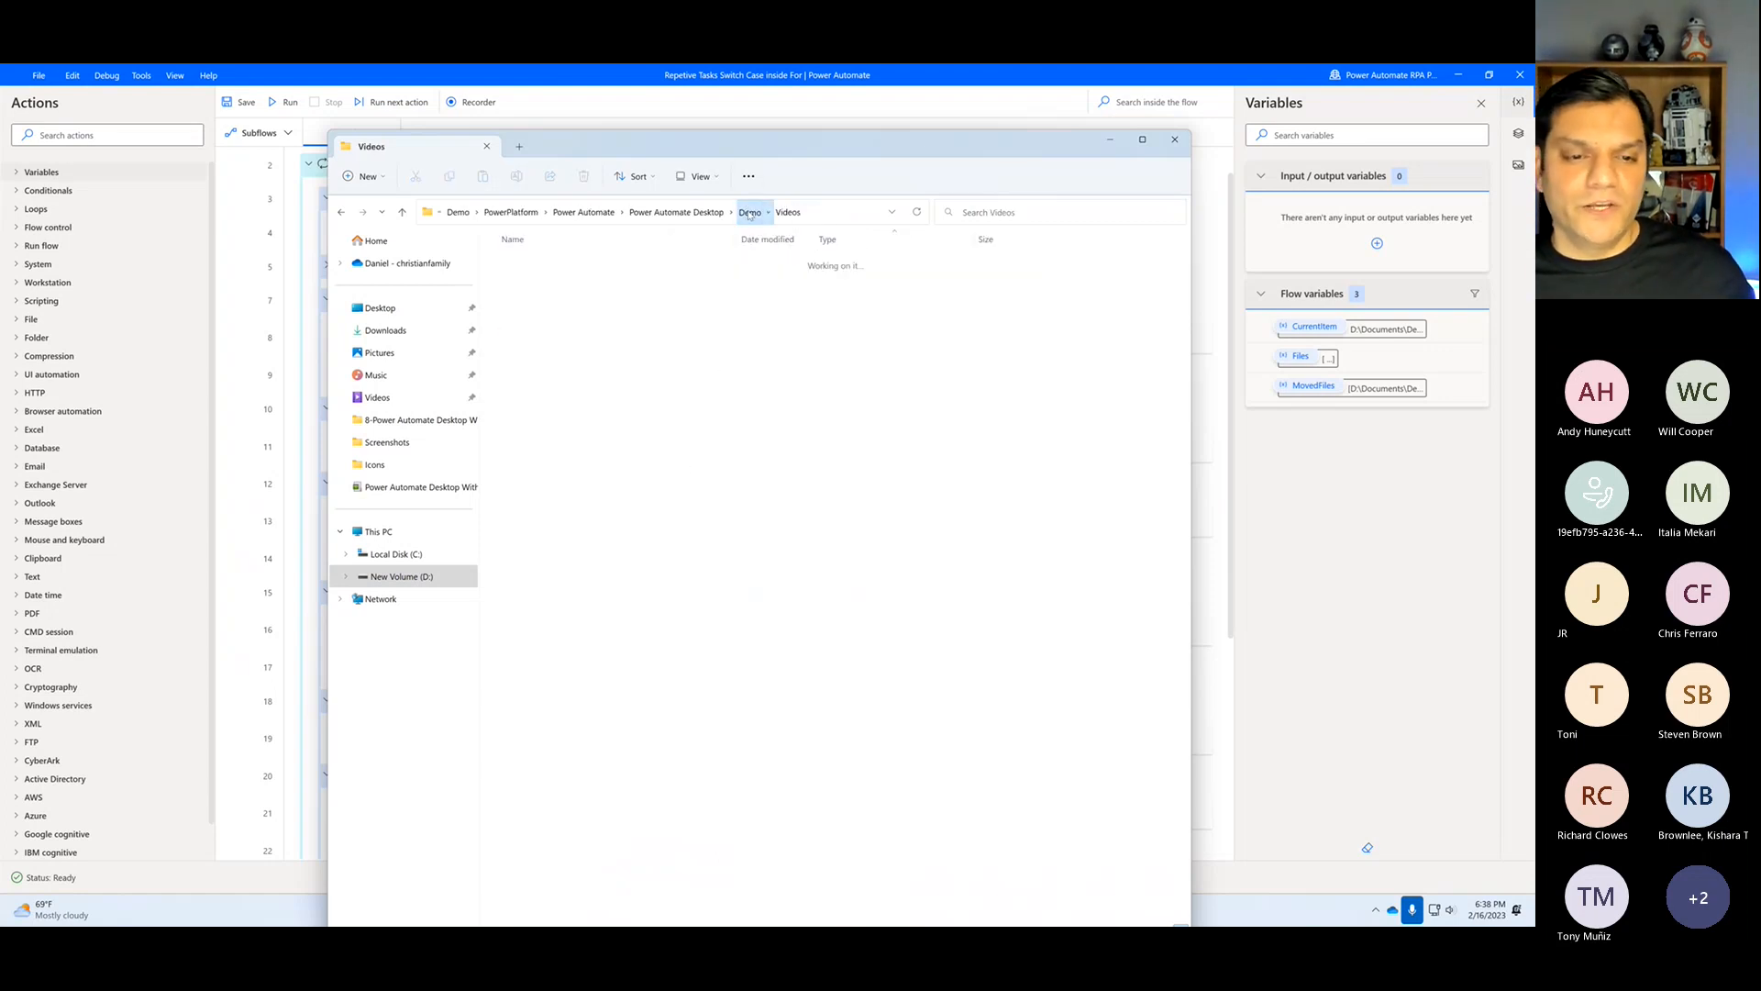
pyautogui.doubleClick(541, 352)
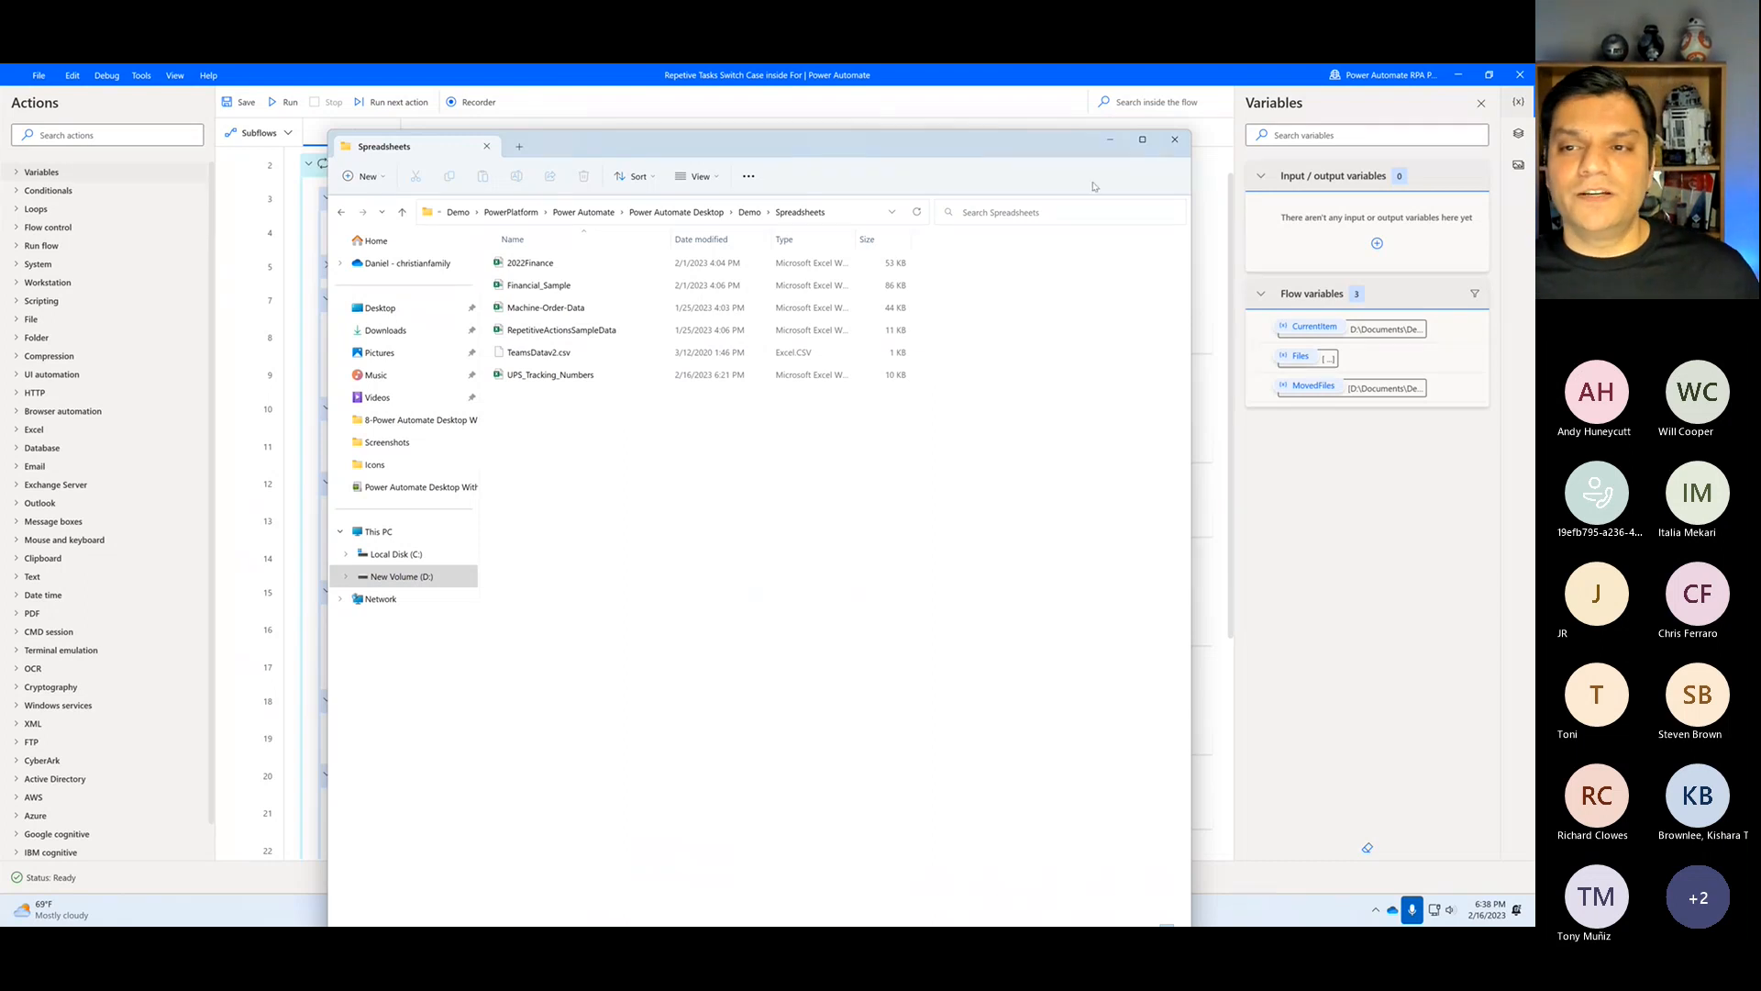
# Step: Close the Spreadsheets folder window, switch to the PowerPoint presentation and review slides 8 and 9
pyautogui.click(1174, 140)
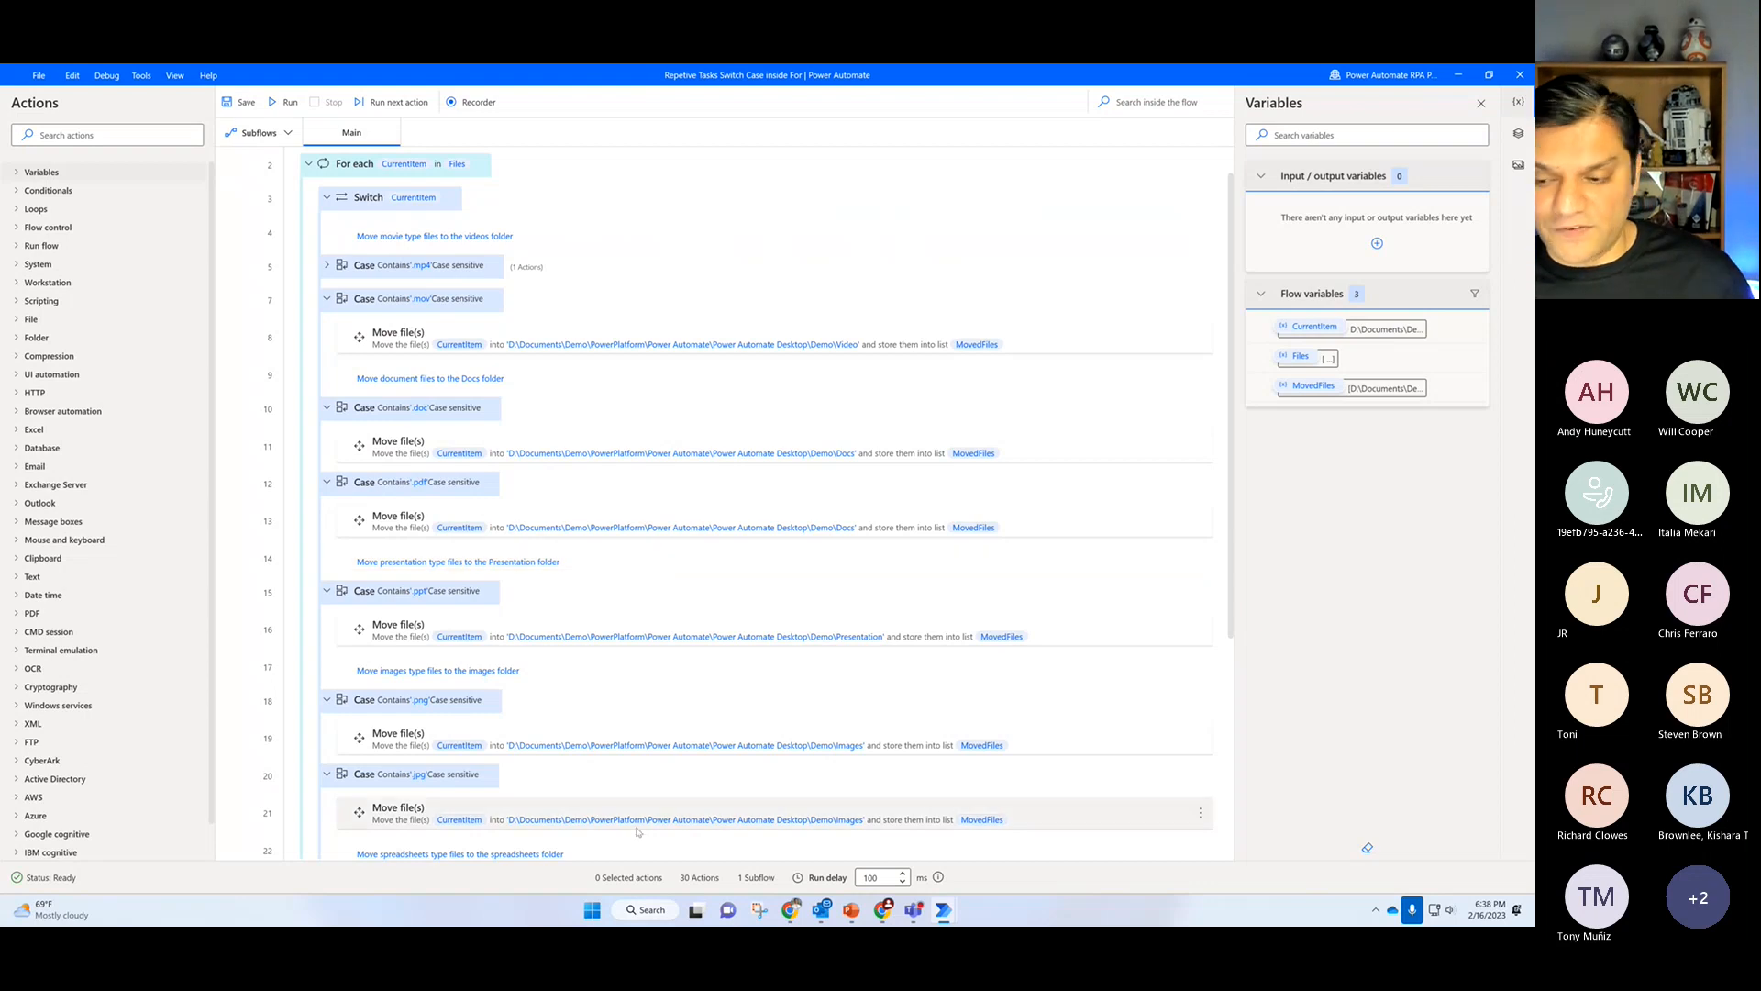
pyautogui.click(850, 913)
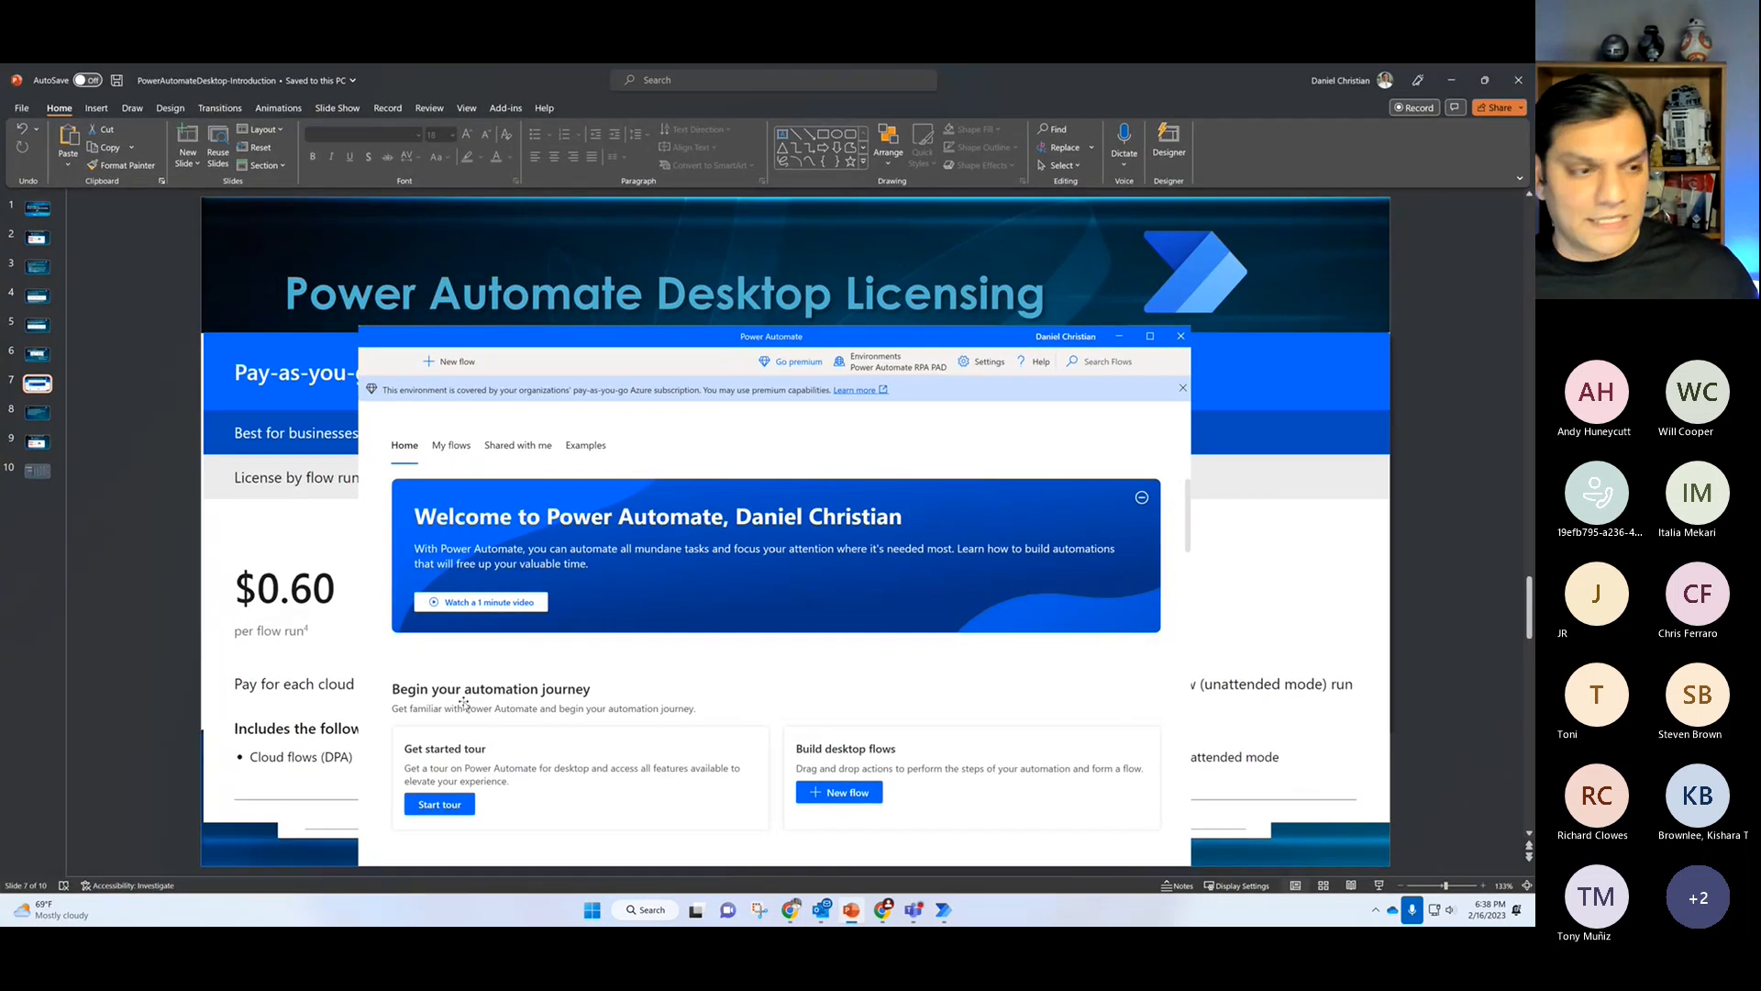
pyautogui.click(46, 415)
pyautogui.click(49, 441)
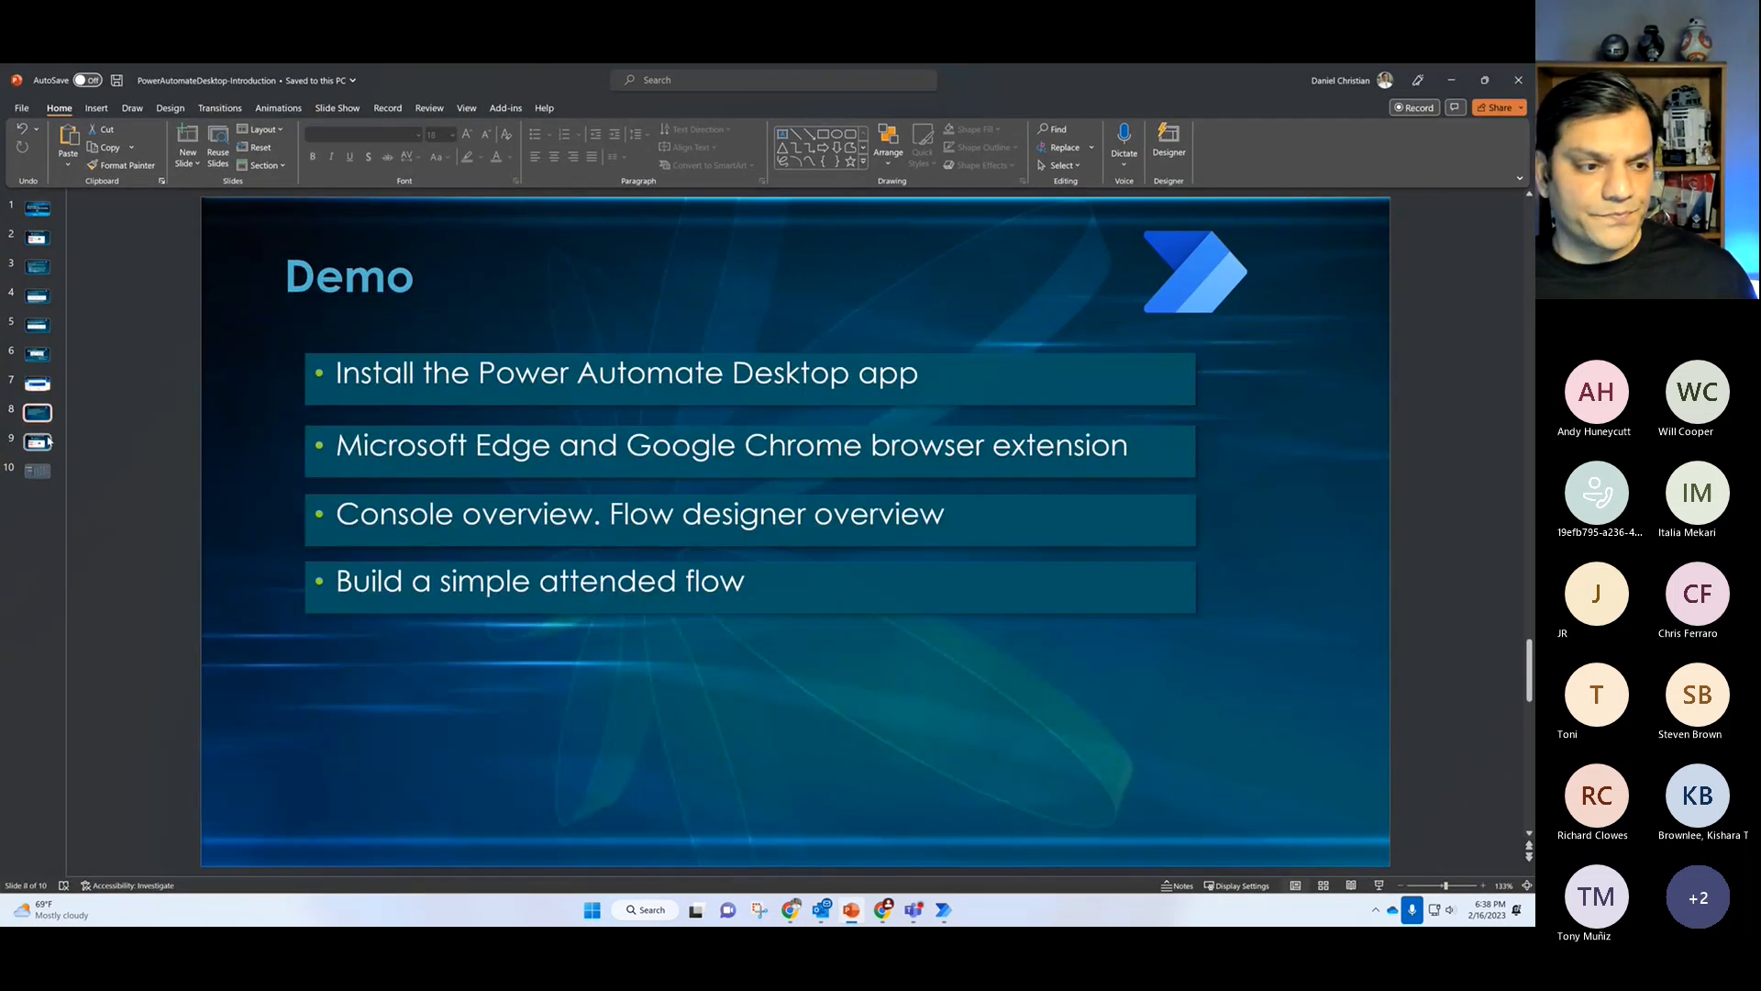
pyautogui.click(46, 415)
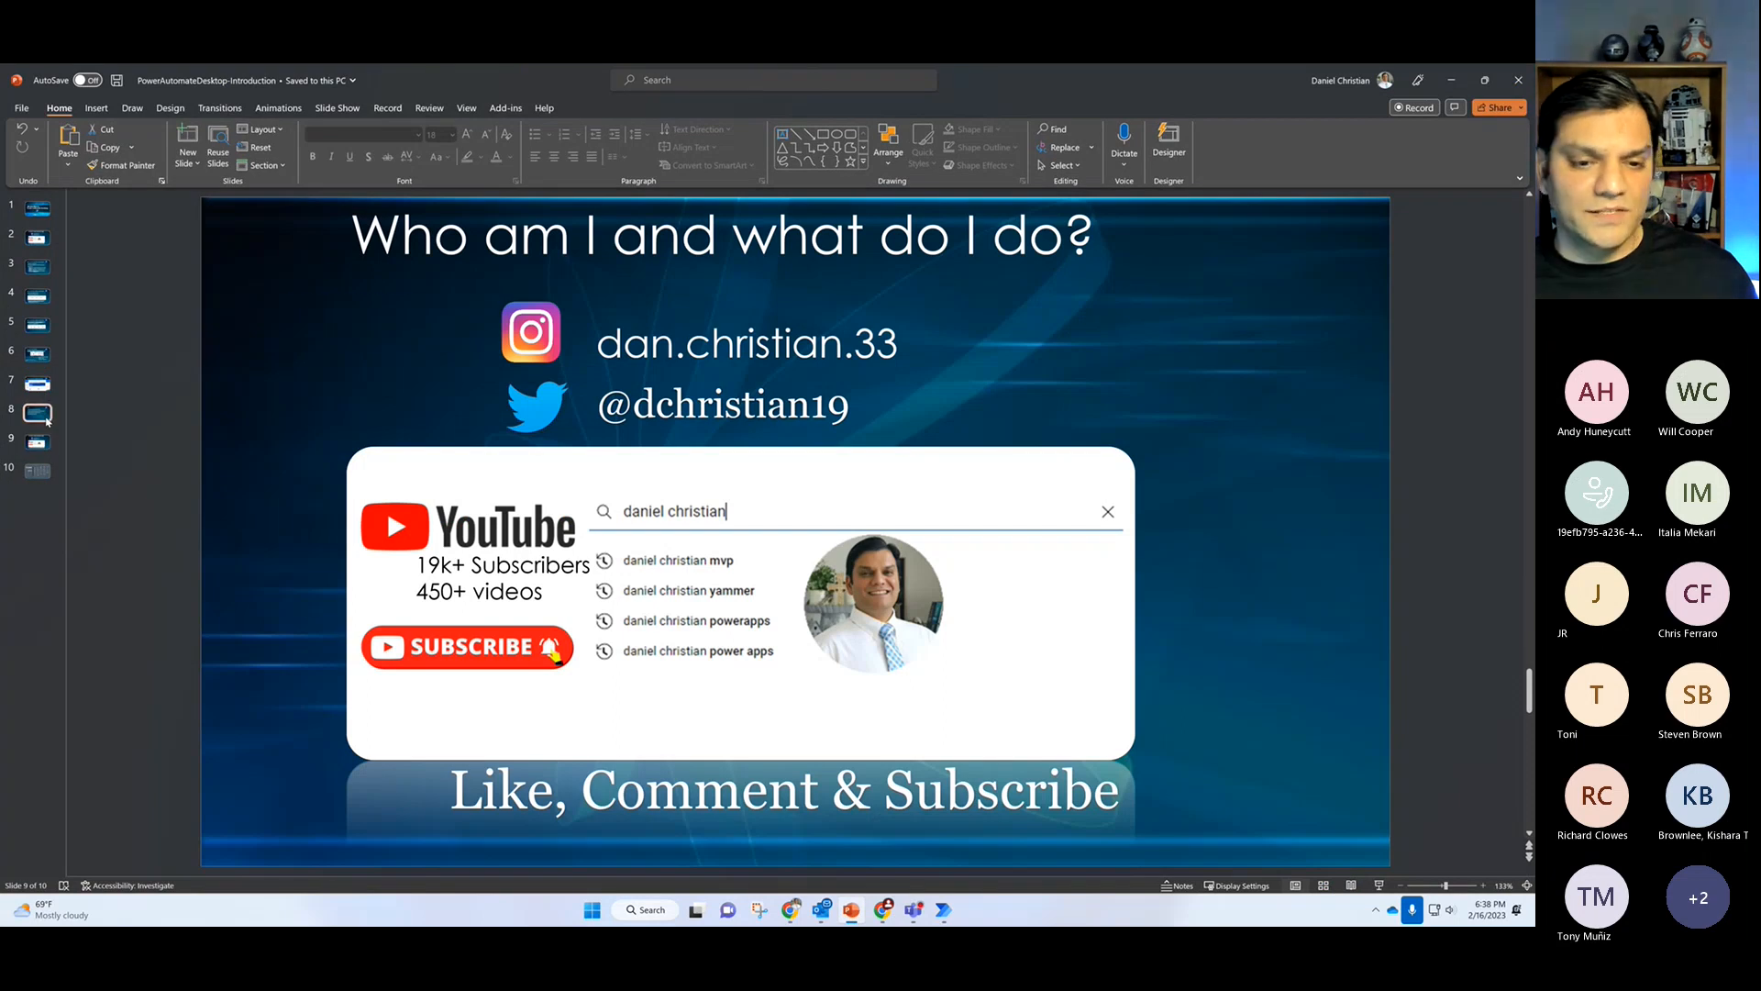
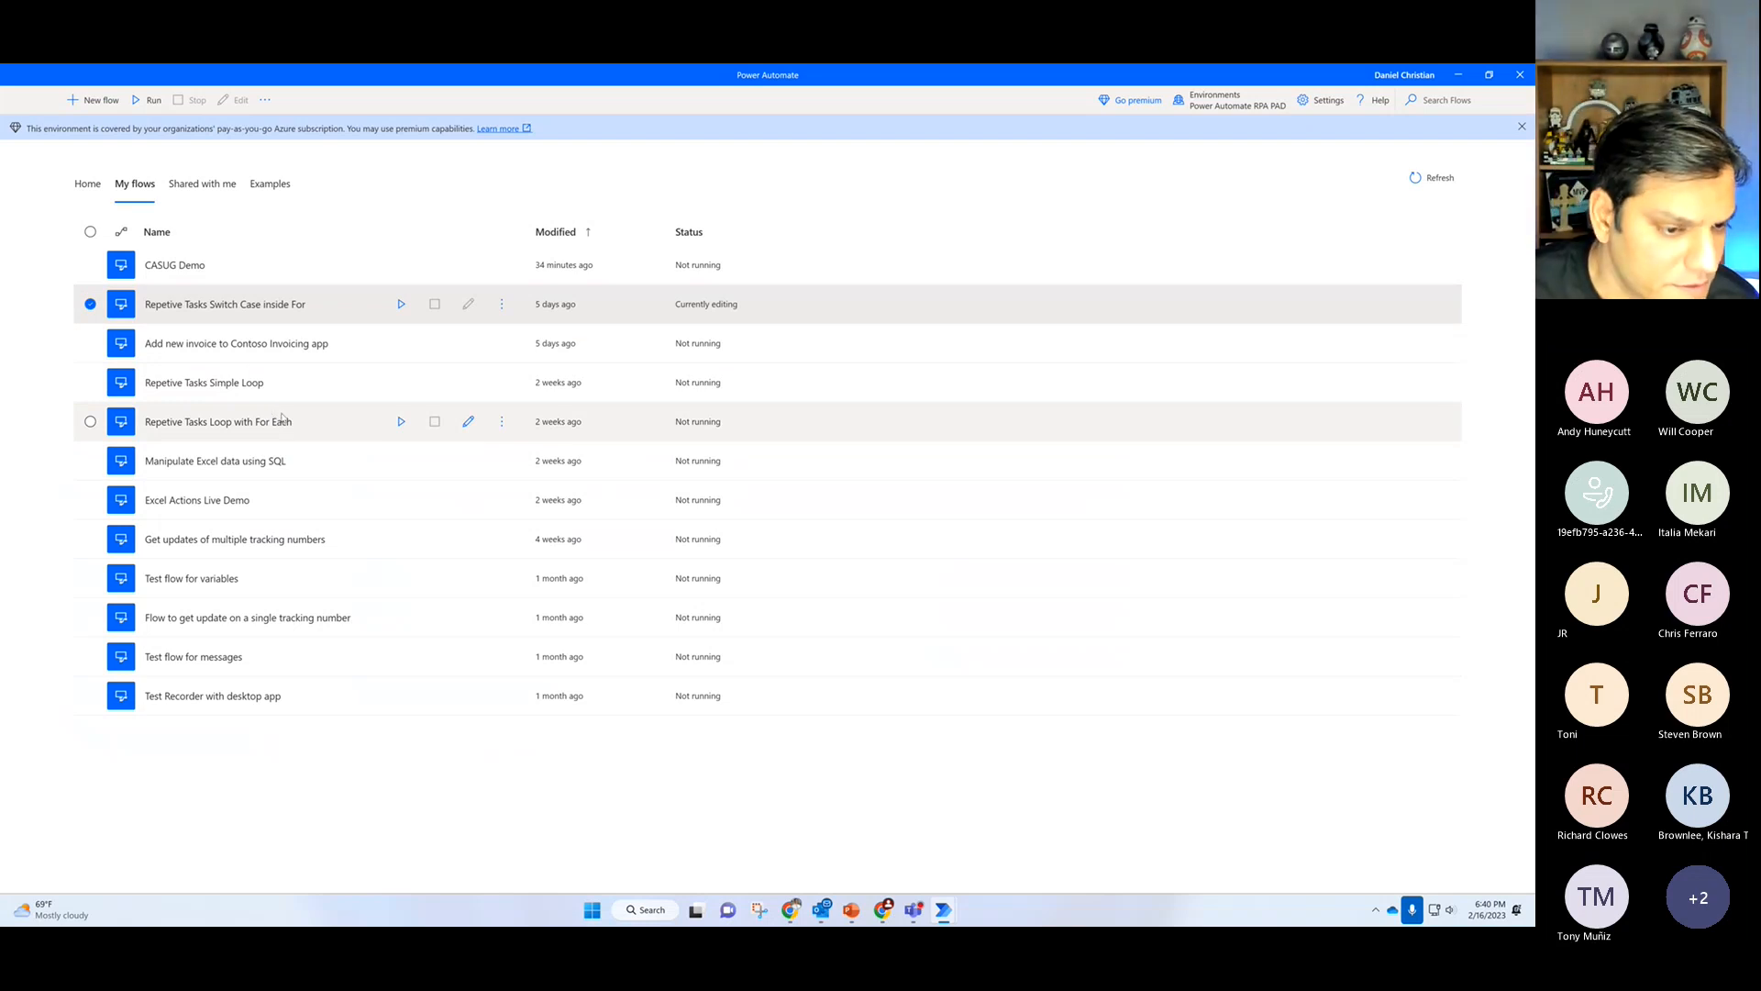
# Step: Open the Get updates of multiple tracking numbers flow and examine the window-state options of Launch new Microsoft Edge in the Get_Data_From_UPS_site subflow
pyautogui.click(467, 539)
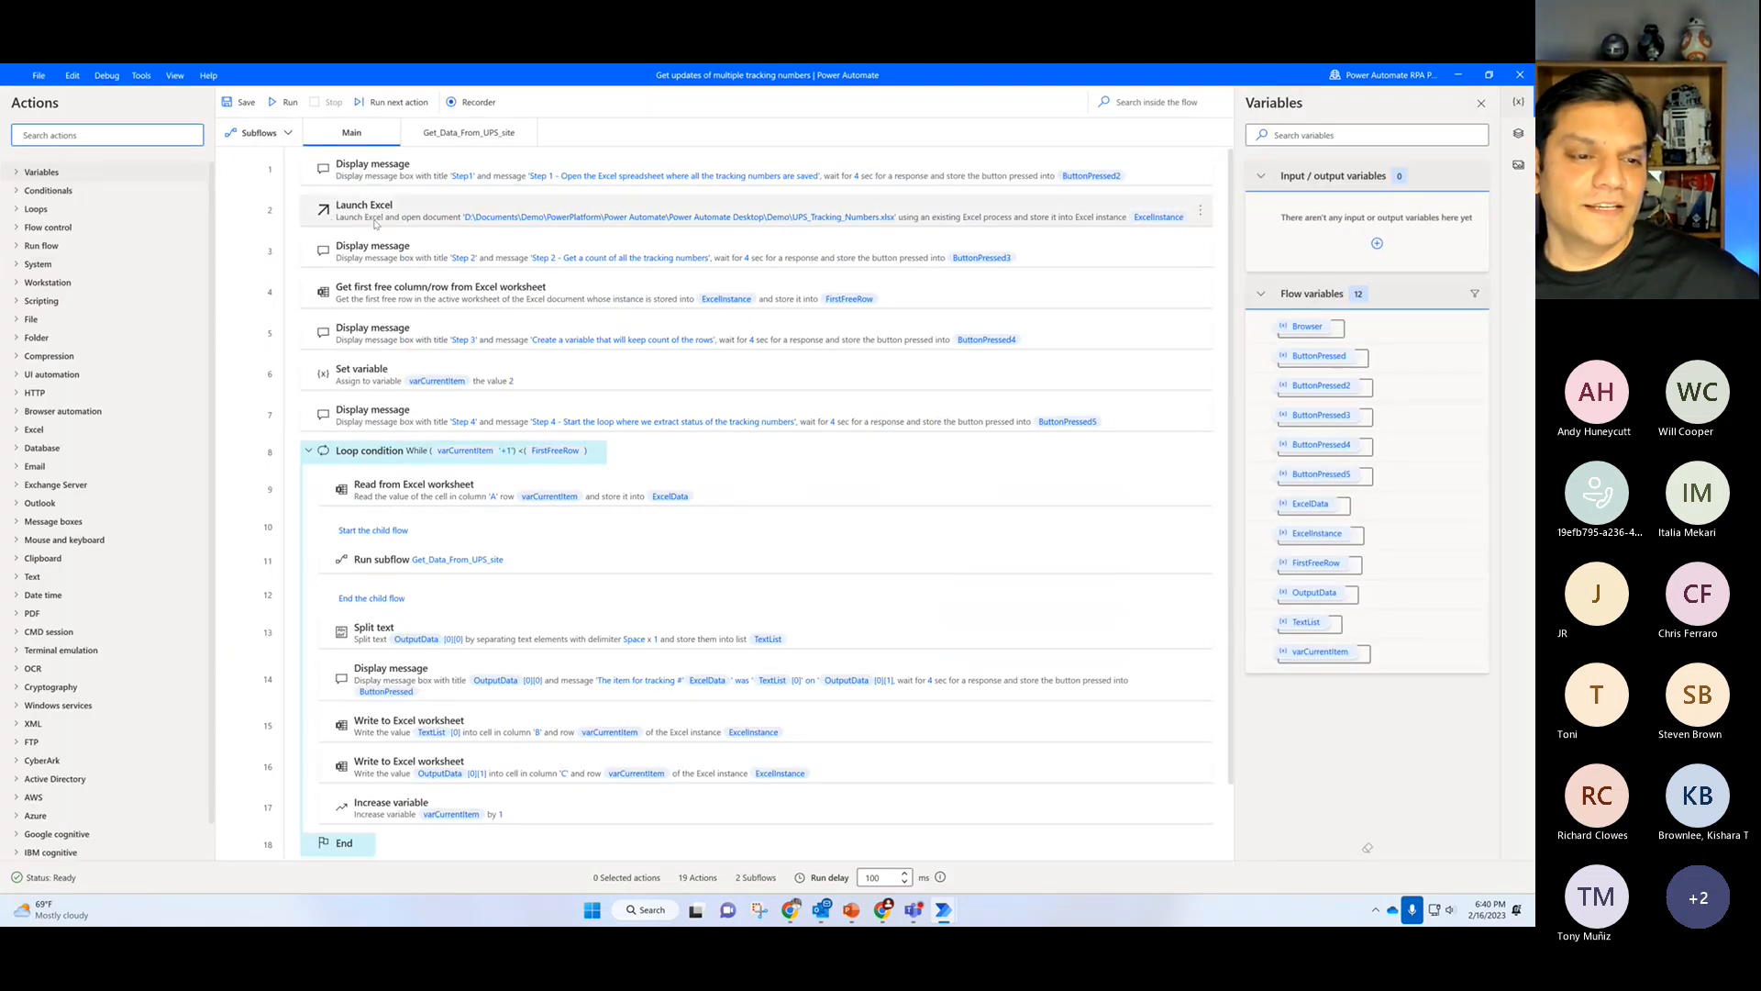
pyautogui.click(469, 133)
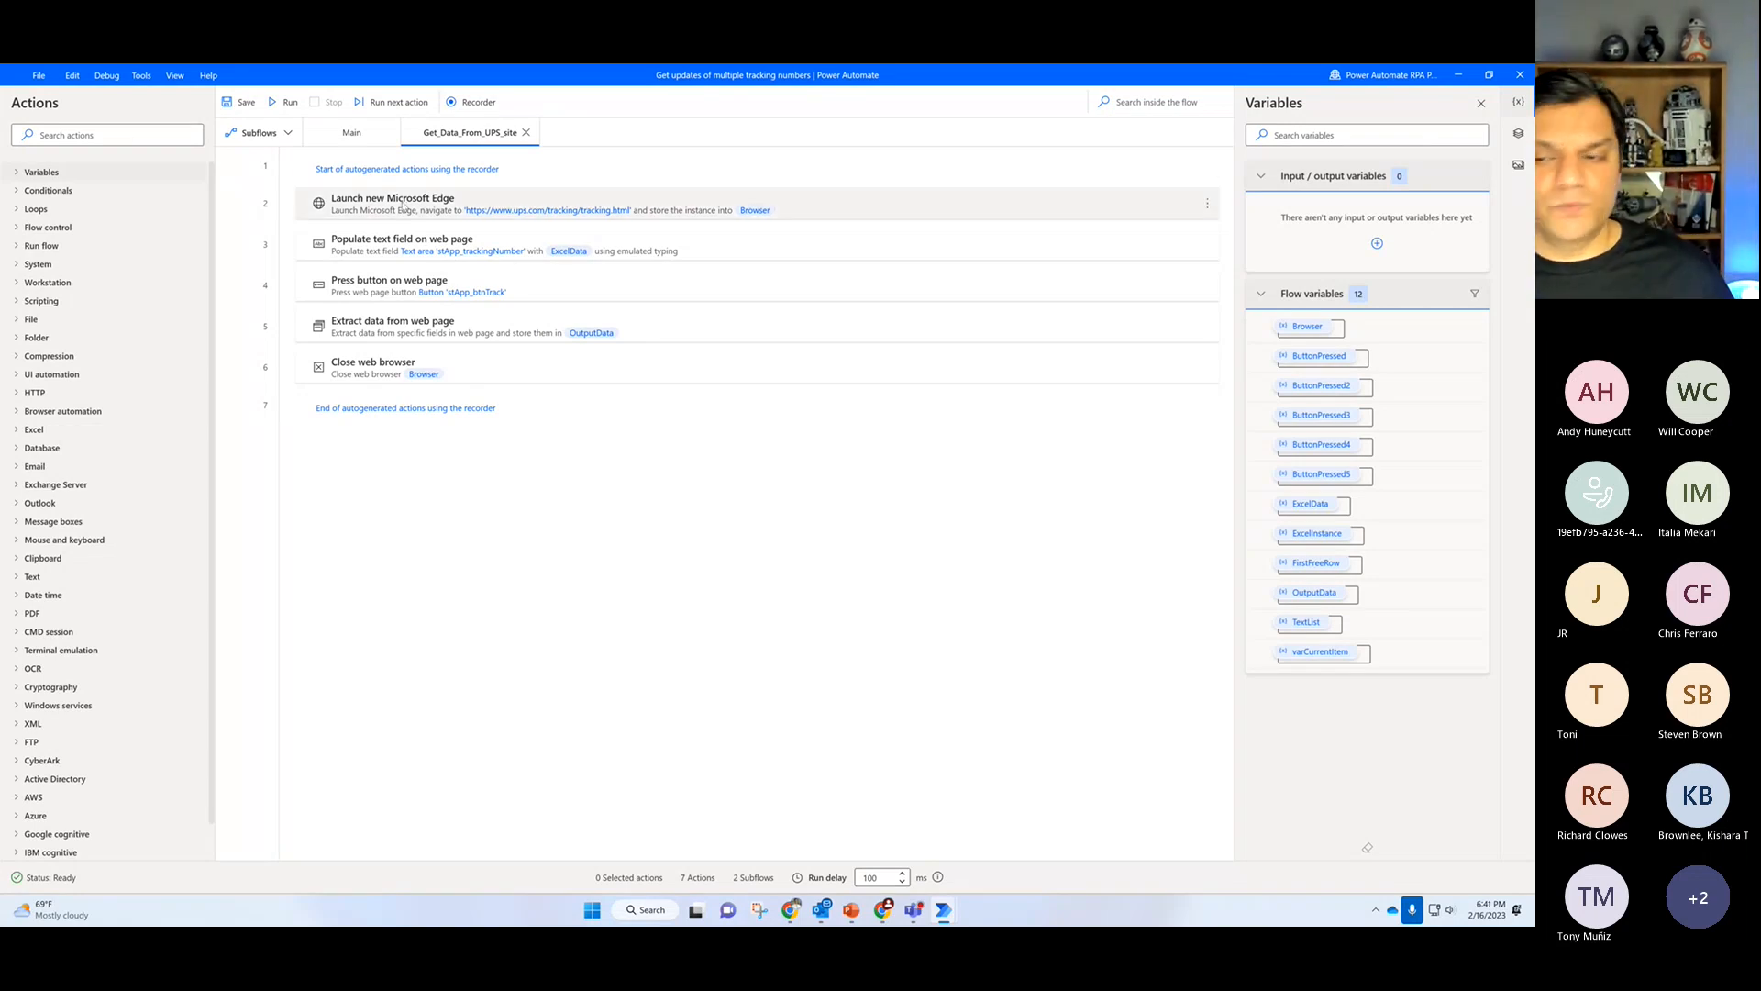
pyautogui.doubleClick(403, 206)
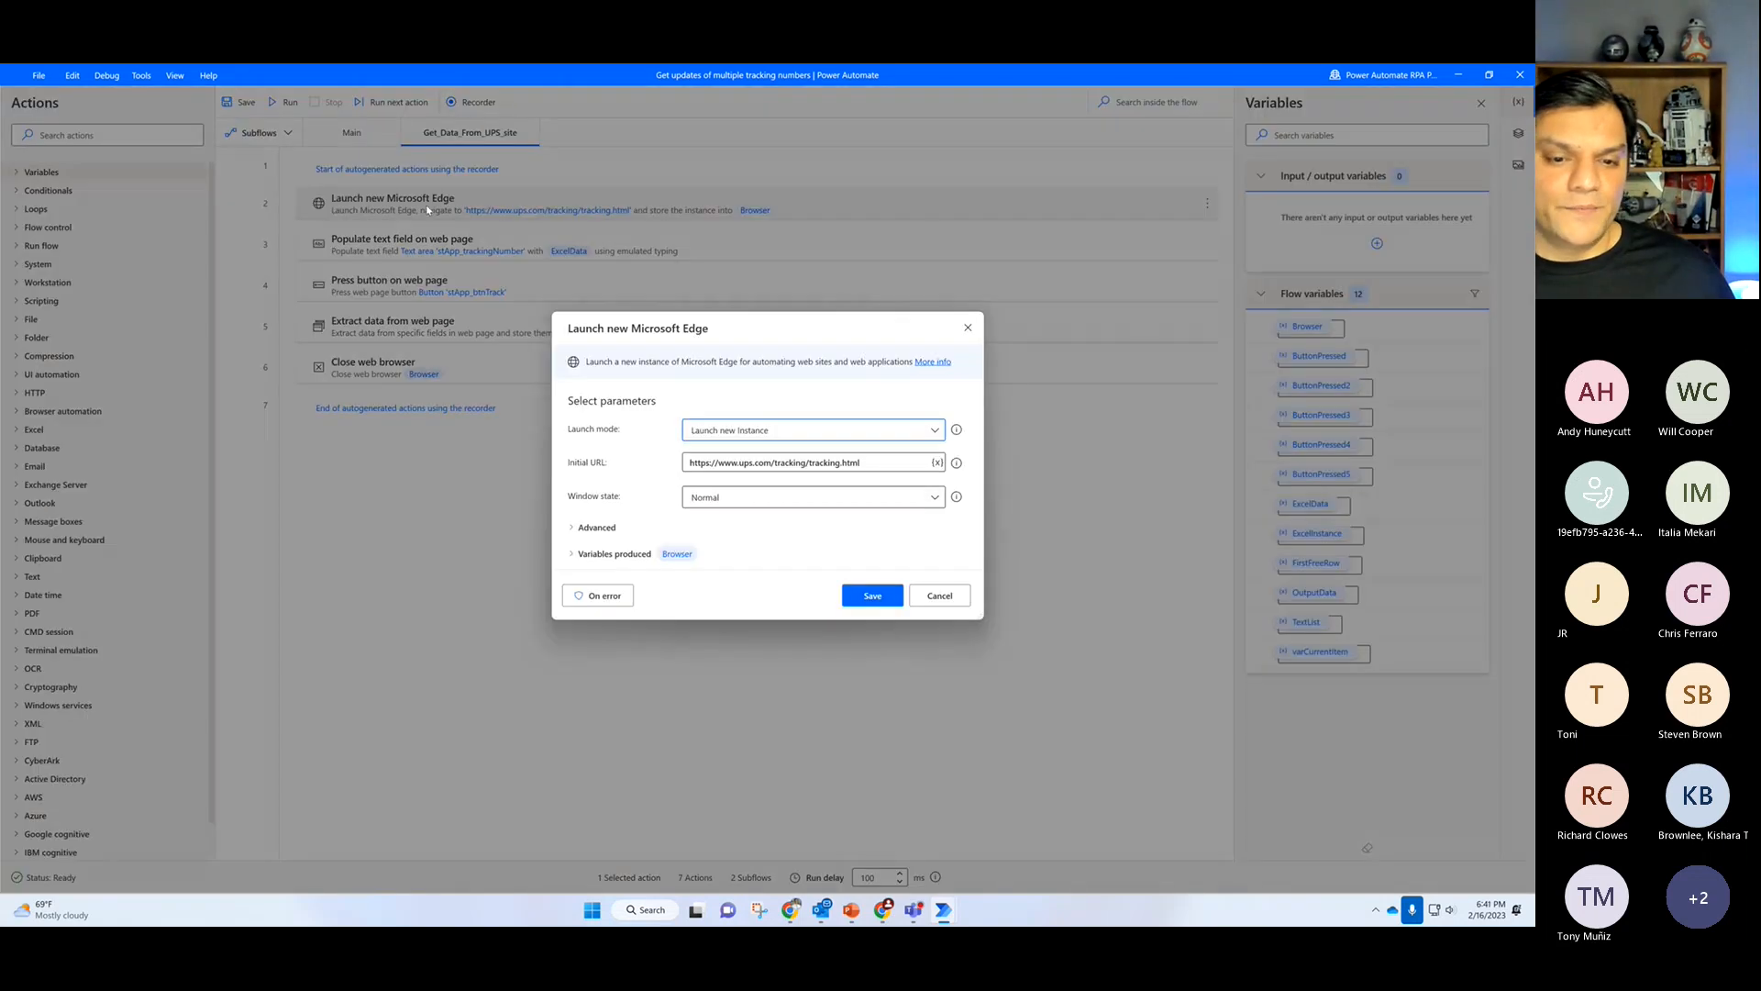
pyautogui.click(743, 504)
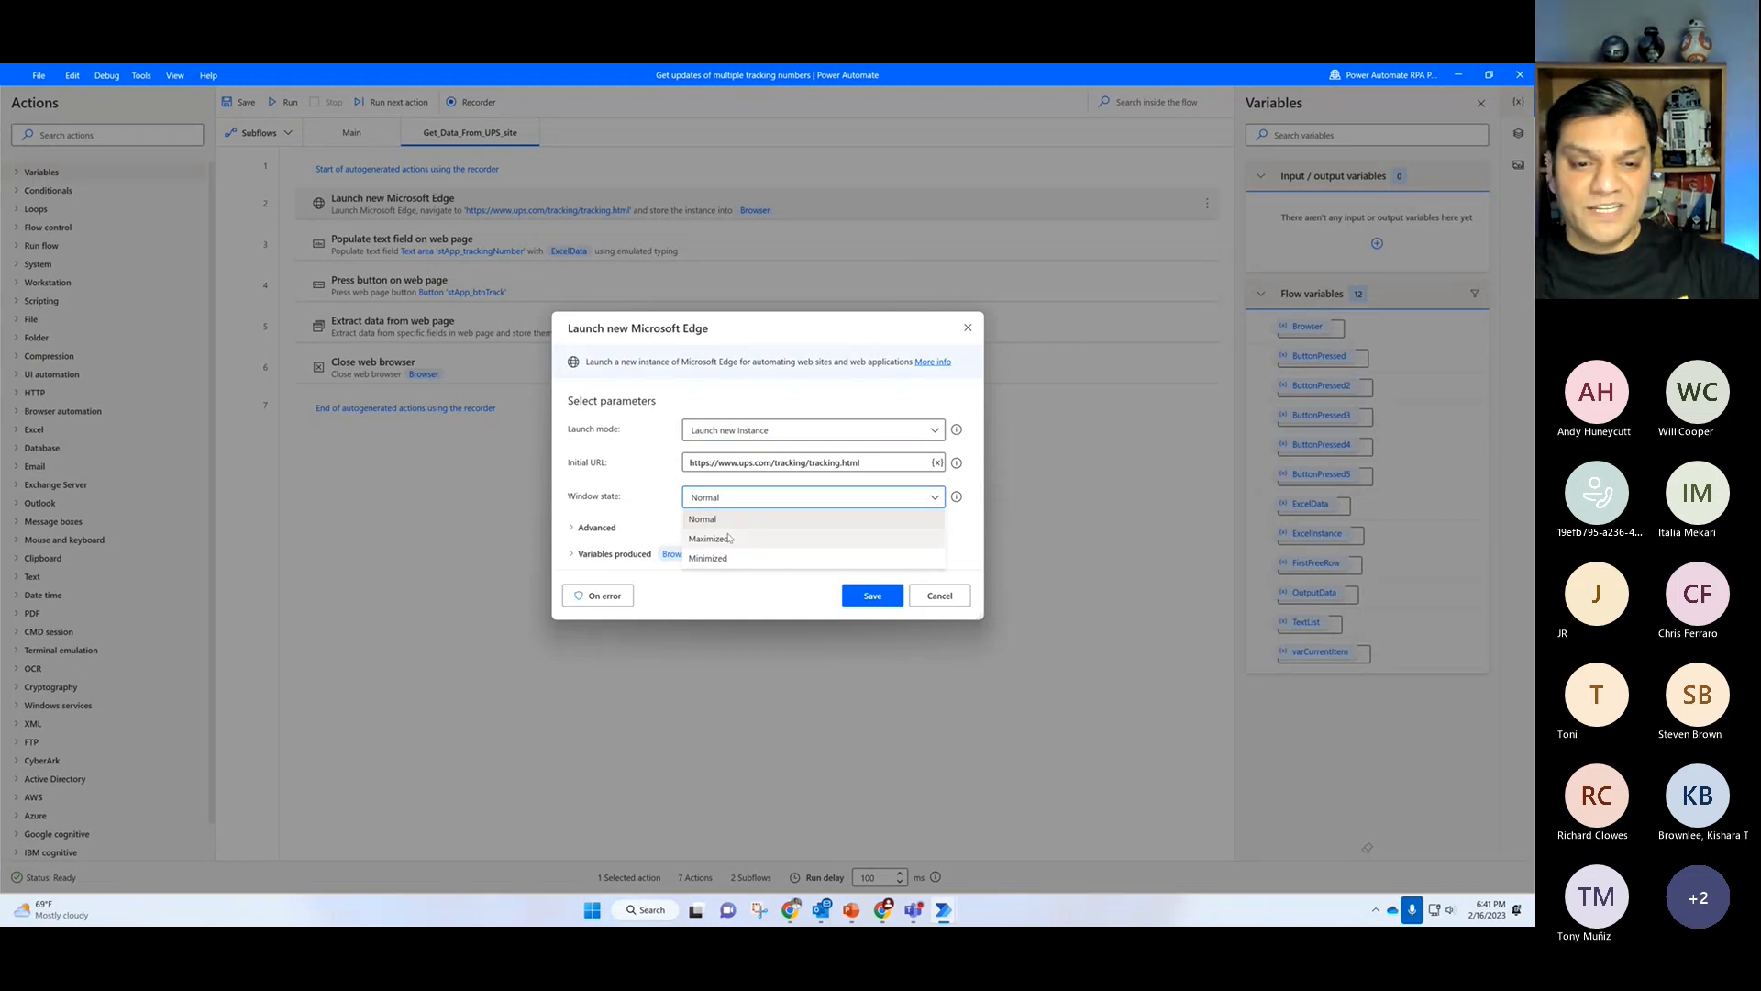
pyautogui.click(768, 406)
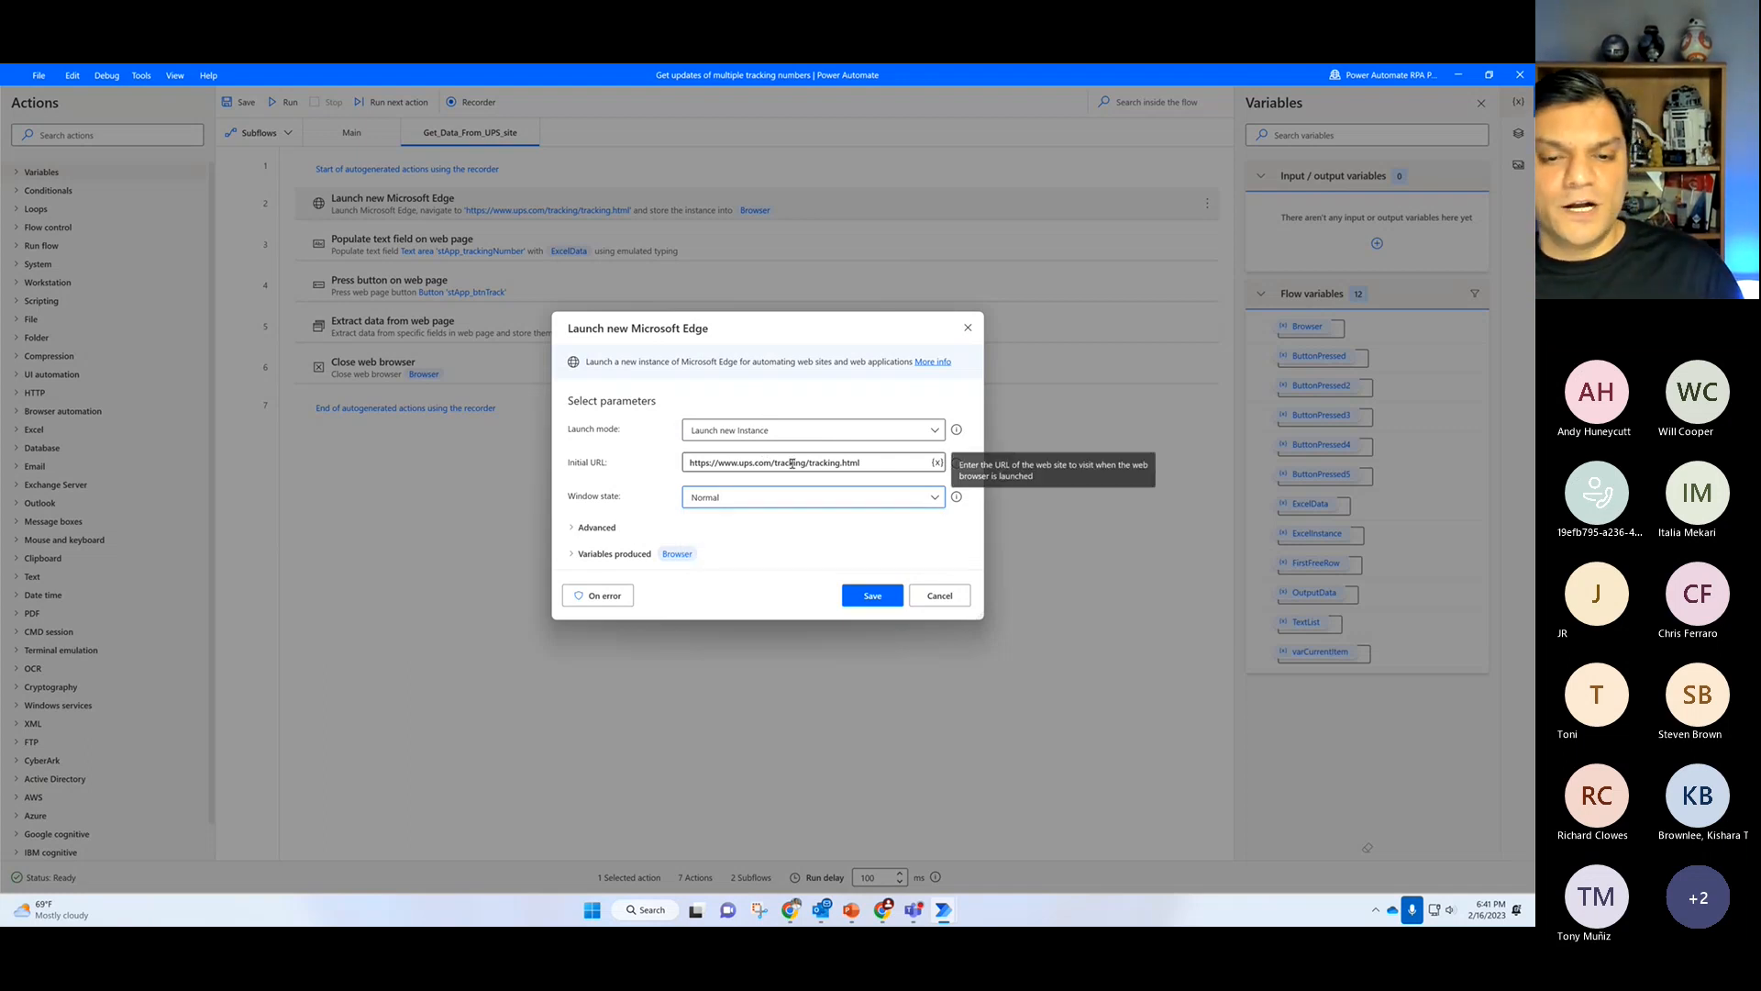
pyautogui.moveTo(894, 462); pyautogui.dragTo(661, 446)
pyautogui.hotkey('ctrl', 'c')
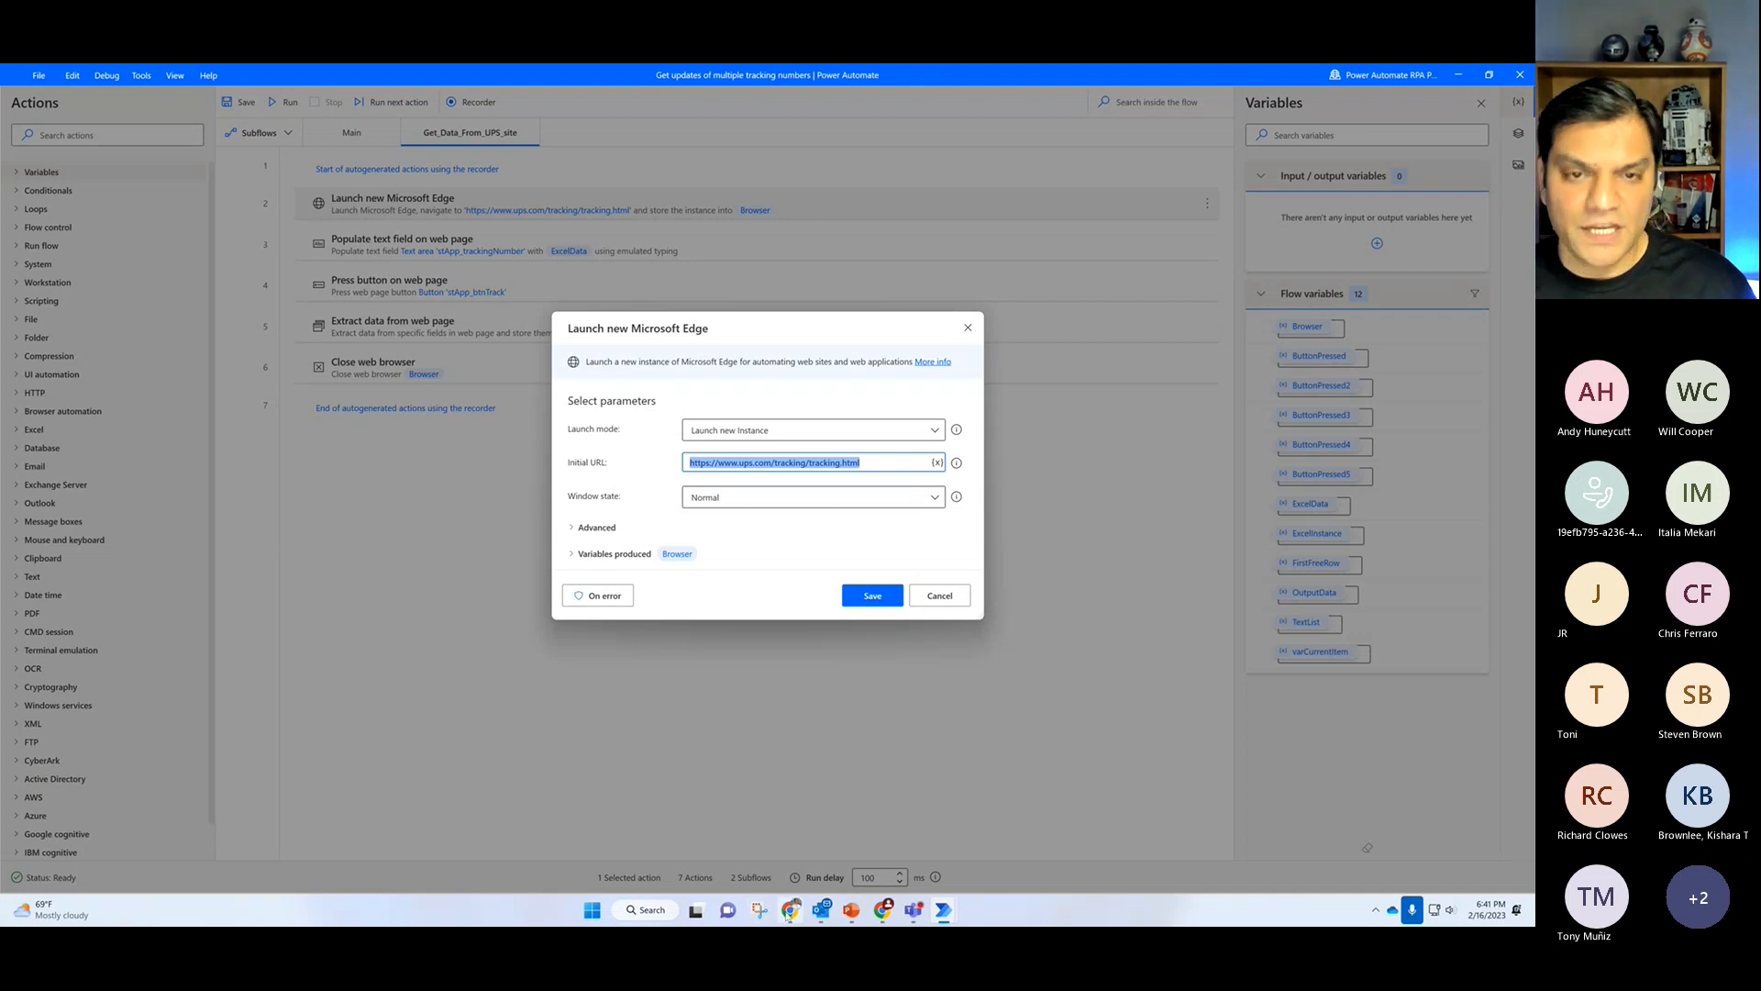
pyautogui.click(790, 909)
pyautogui.click(192, 75)
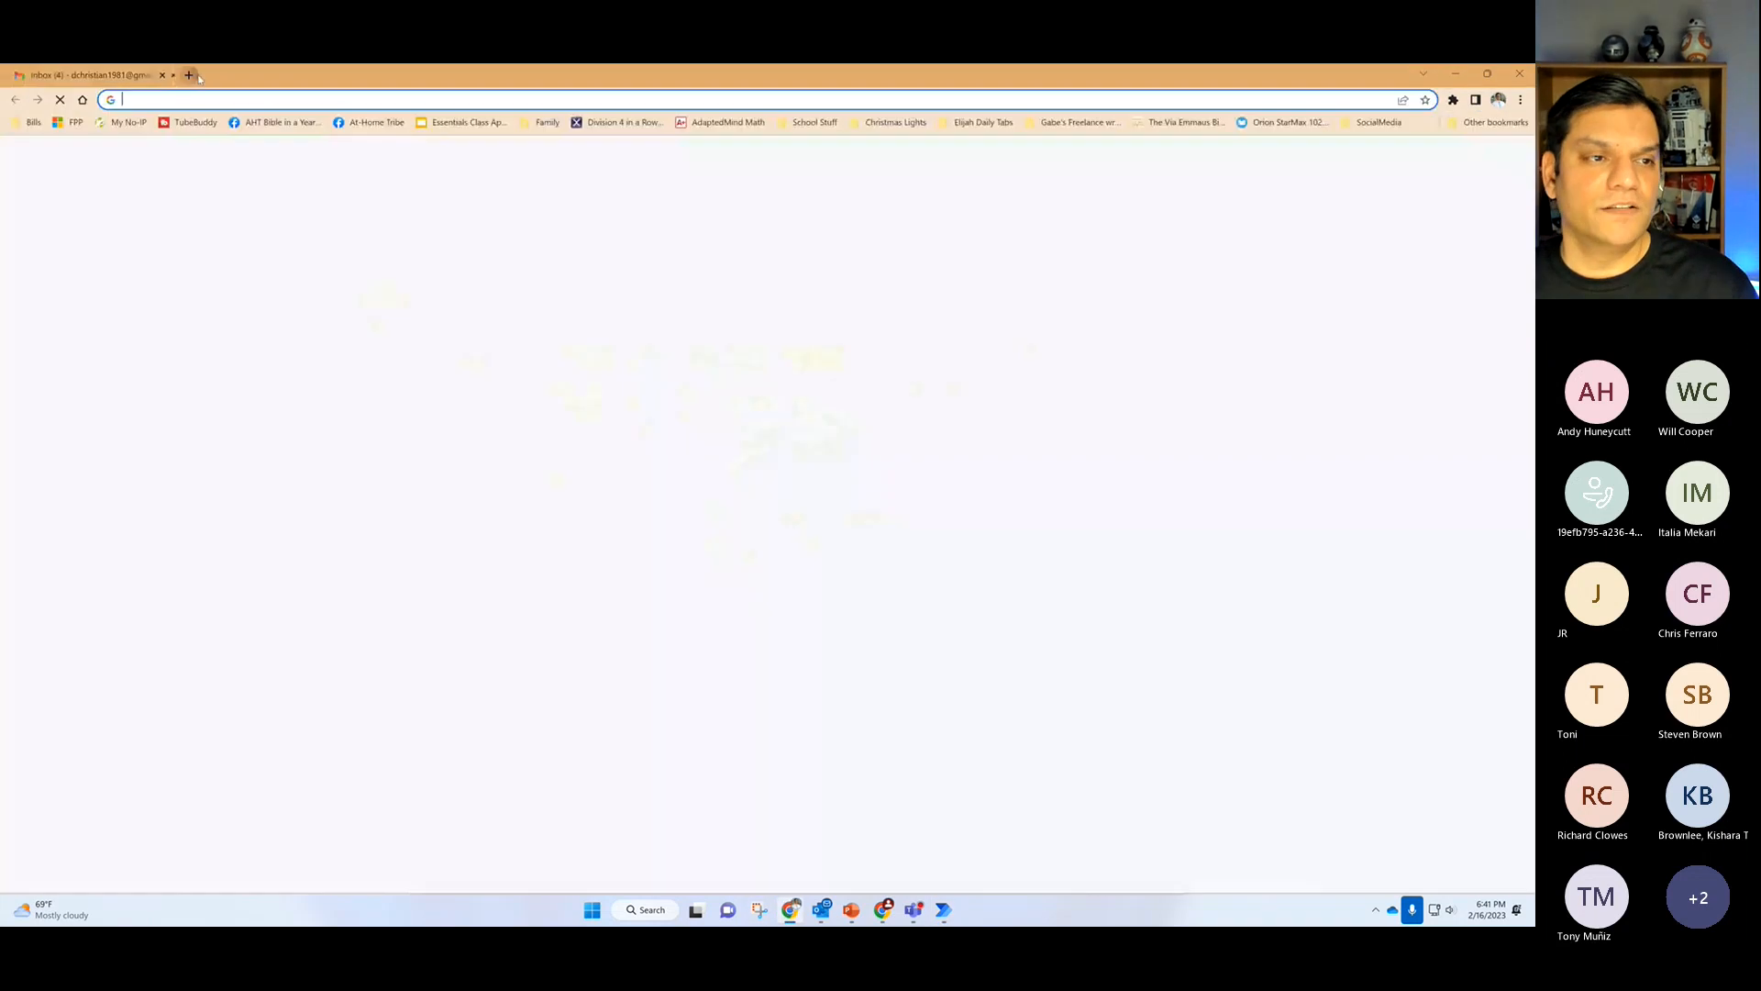
pyautogui.hotkey('ctrl', 'v')
pyautogui.press('Return')
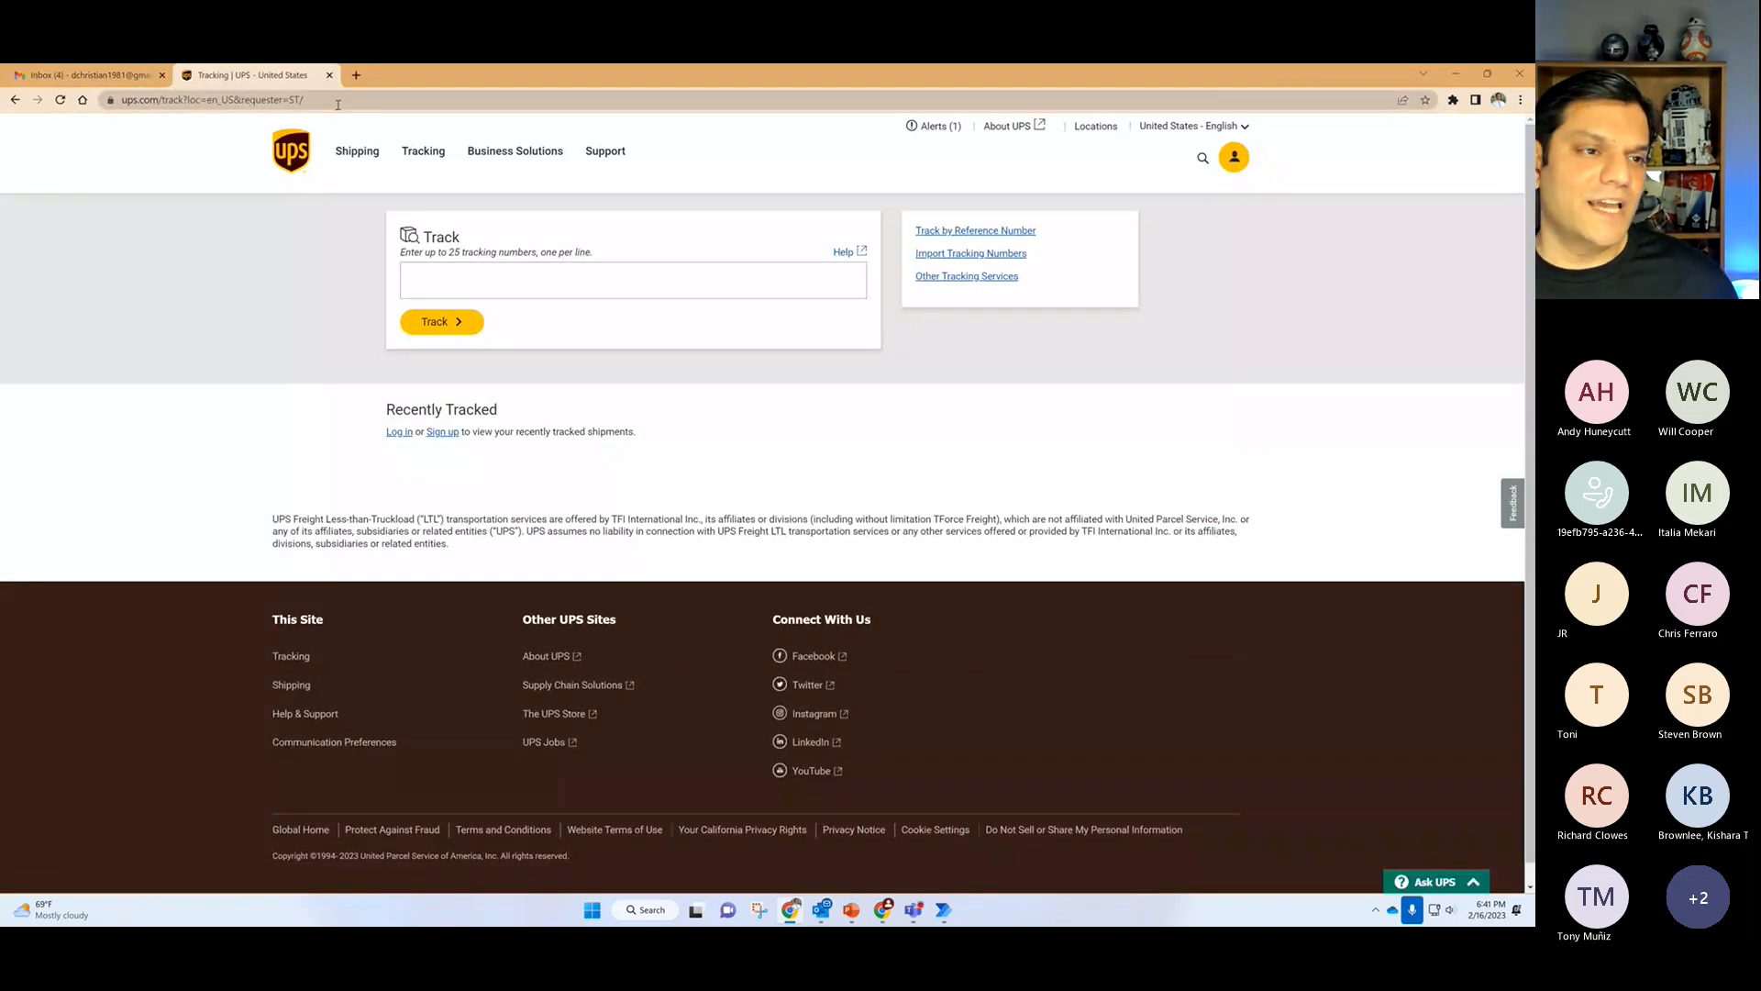
# Step: Reveal and copy the full address of the UPS tracking page, paste it into another new tab and close that tab
pyautogui.click(236, 103)
pyautogui.hotkey('ctrl', 'c')
pyautogui.click(185, 103)
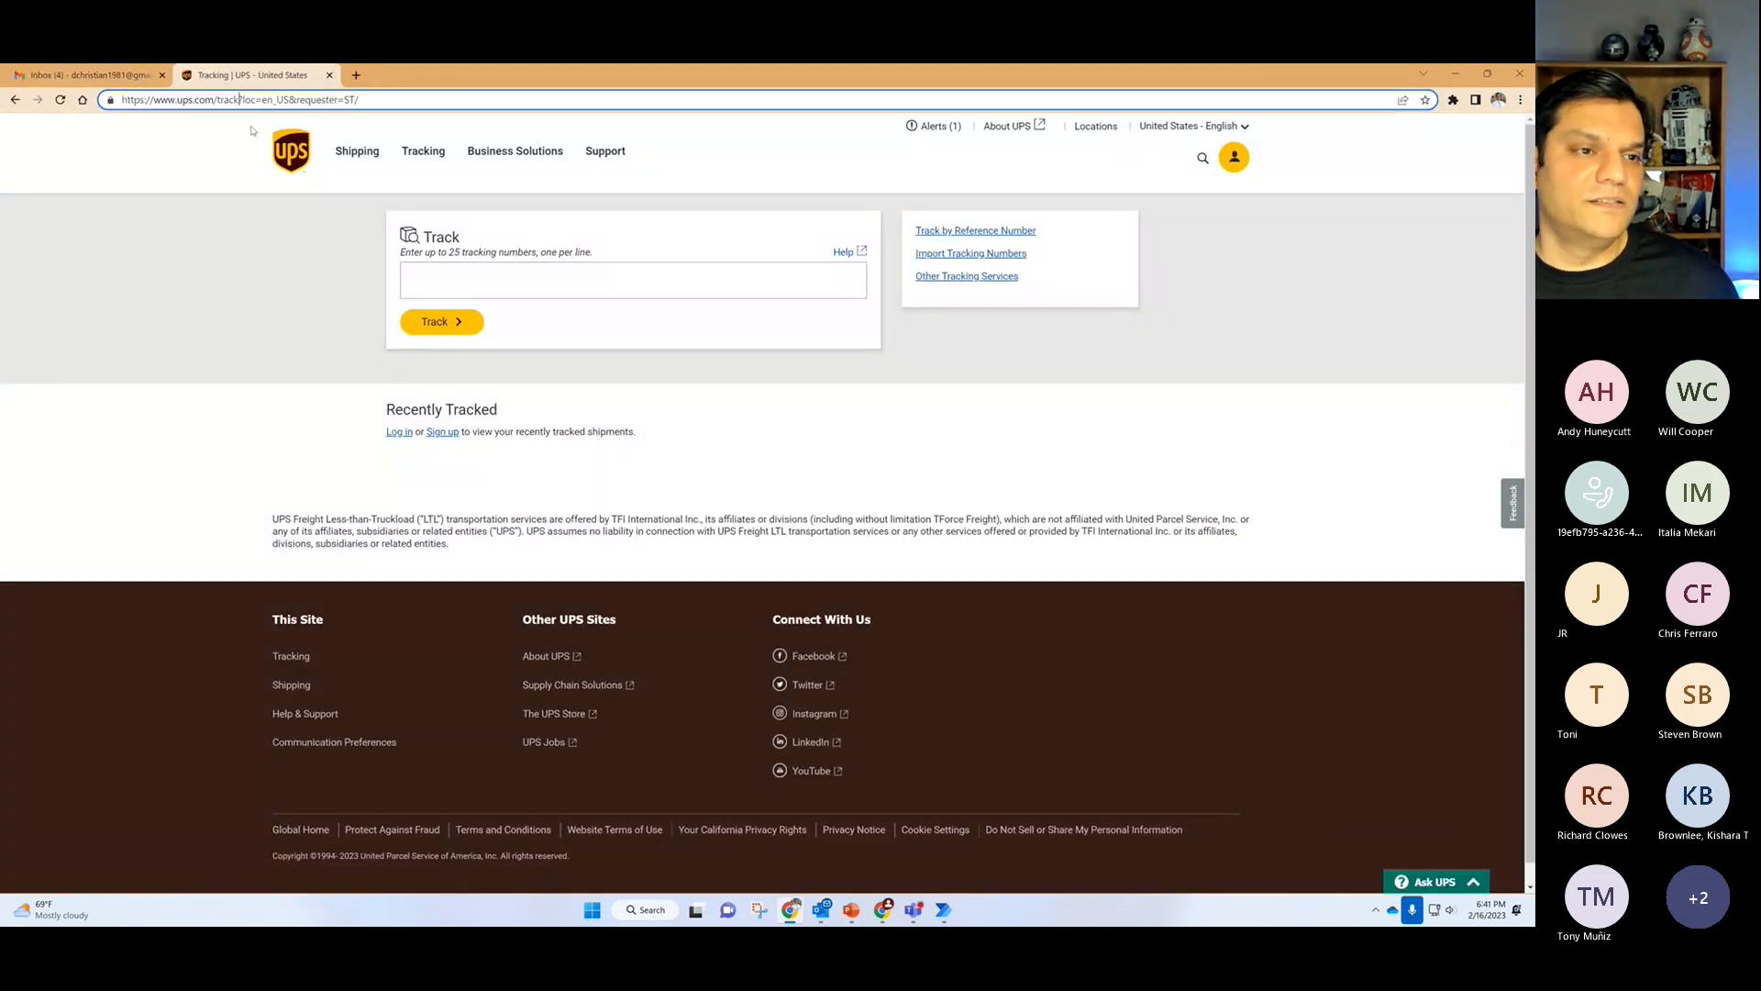
pyautogui.click(356, 75)
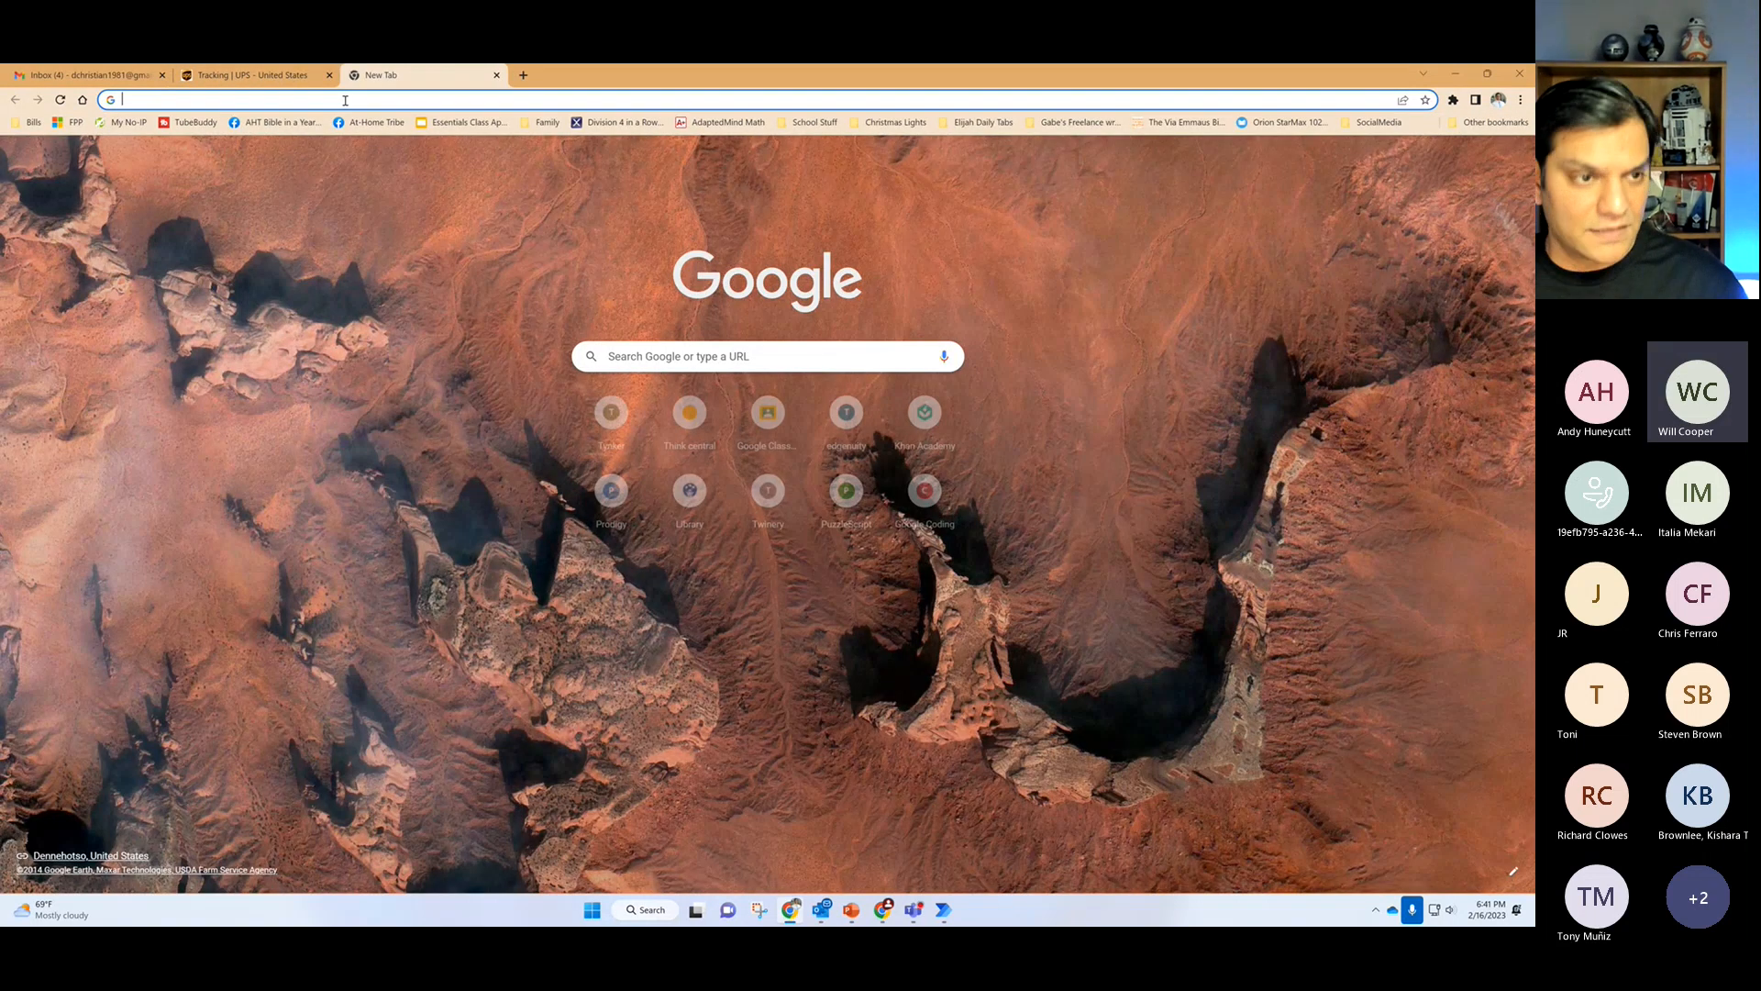
pyautogui.hotkey('ctrl', 'v')
pyautogui.click(496, 75)
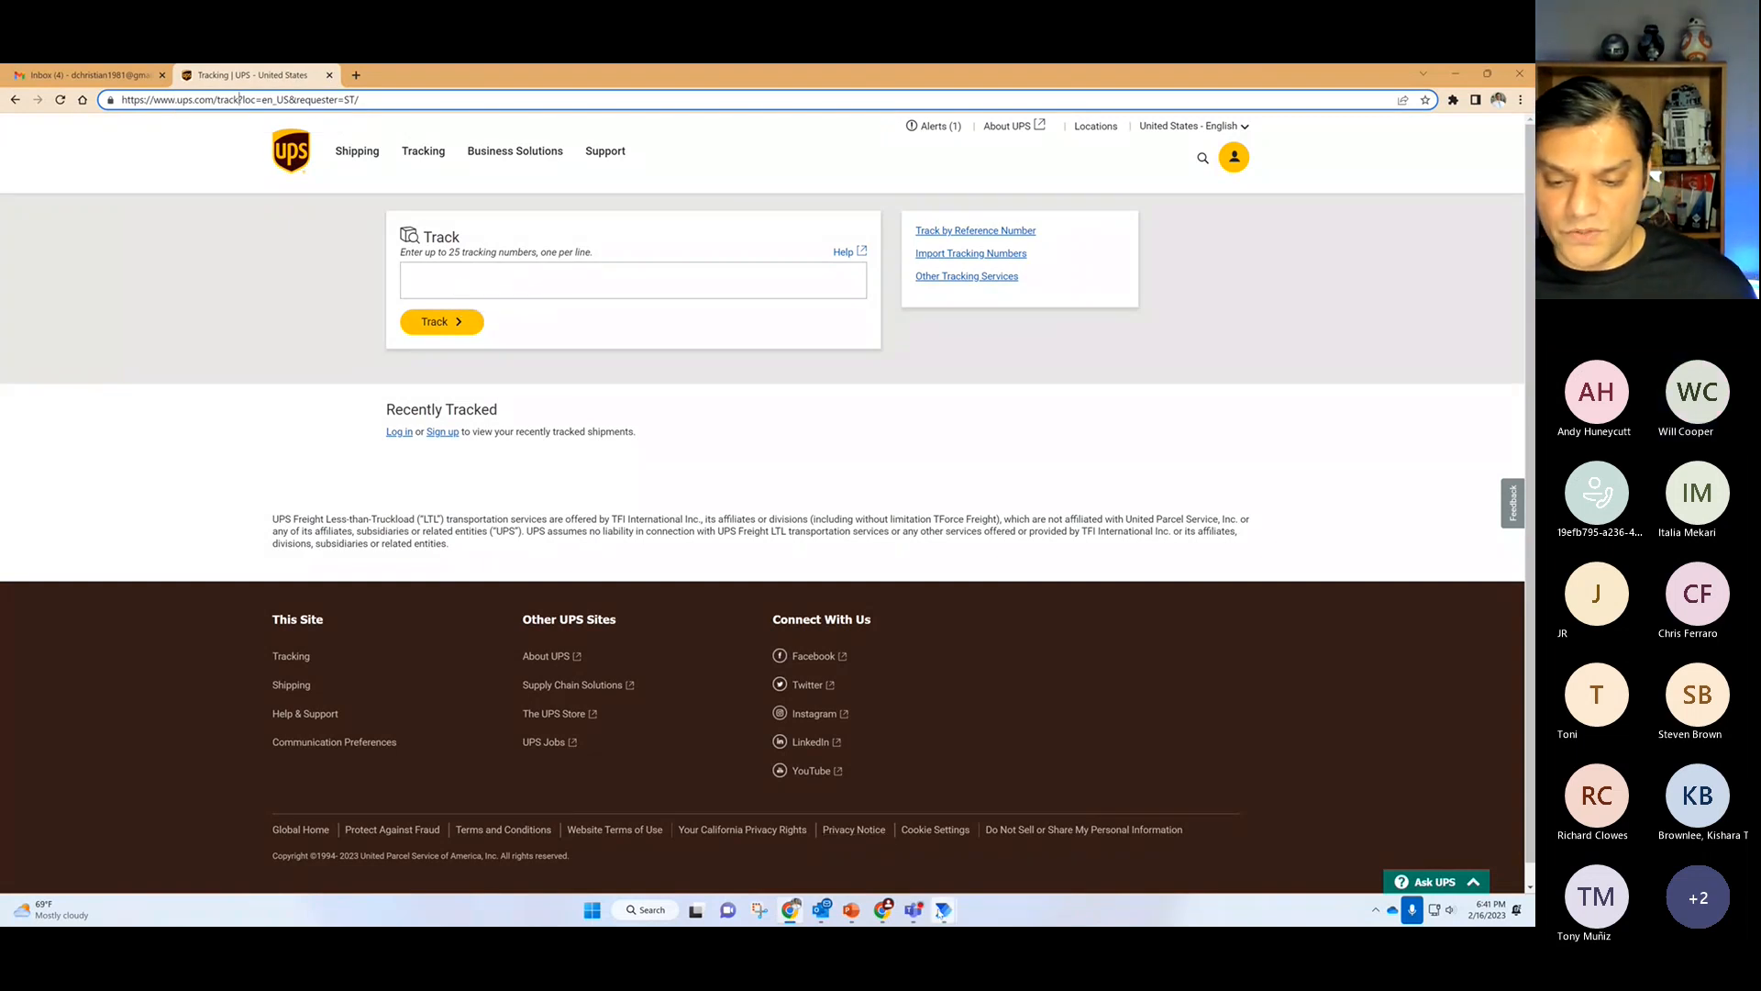
# Step: Switch to the Switch Case flow, try recording a selection of the UPS tracking-number field with the Recorder, and discard the recorded actions
pyautogui.moveTo(942, 910)
pyautogui.click(918, 840)
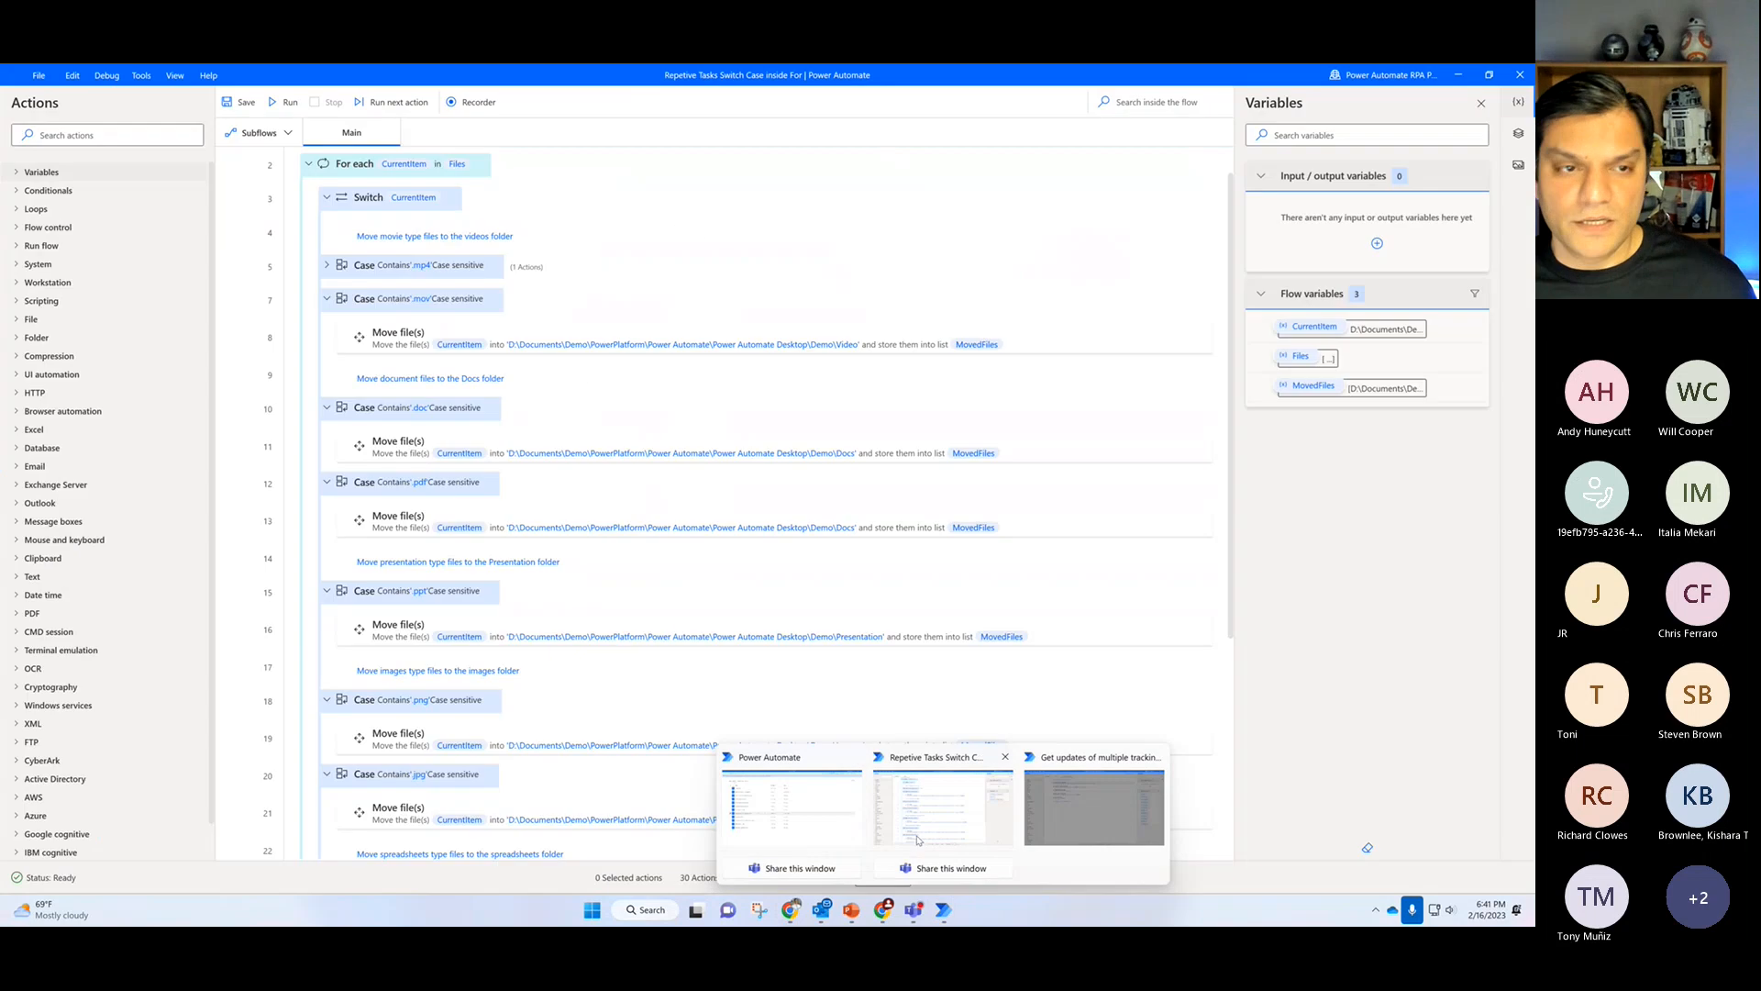
pyautogui.click(471, 102)
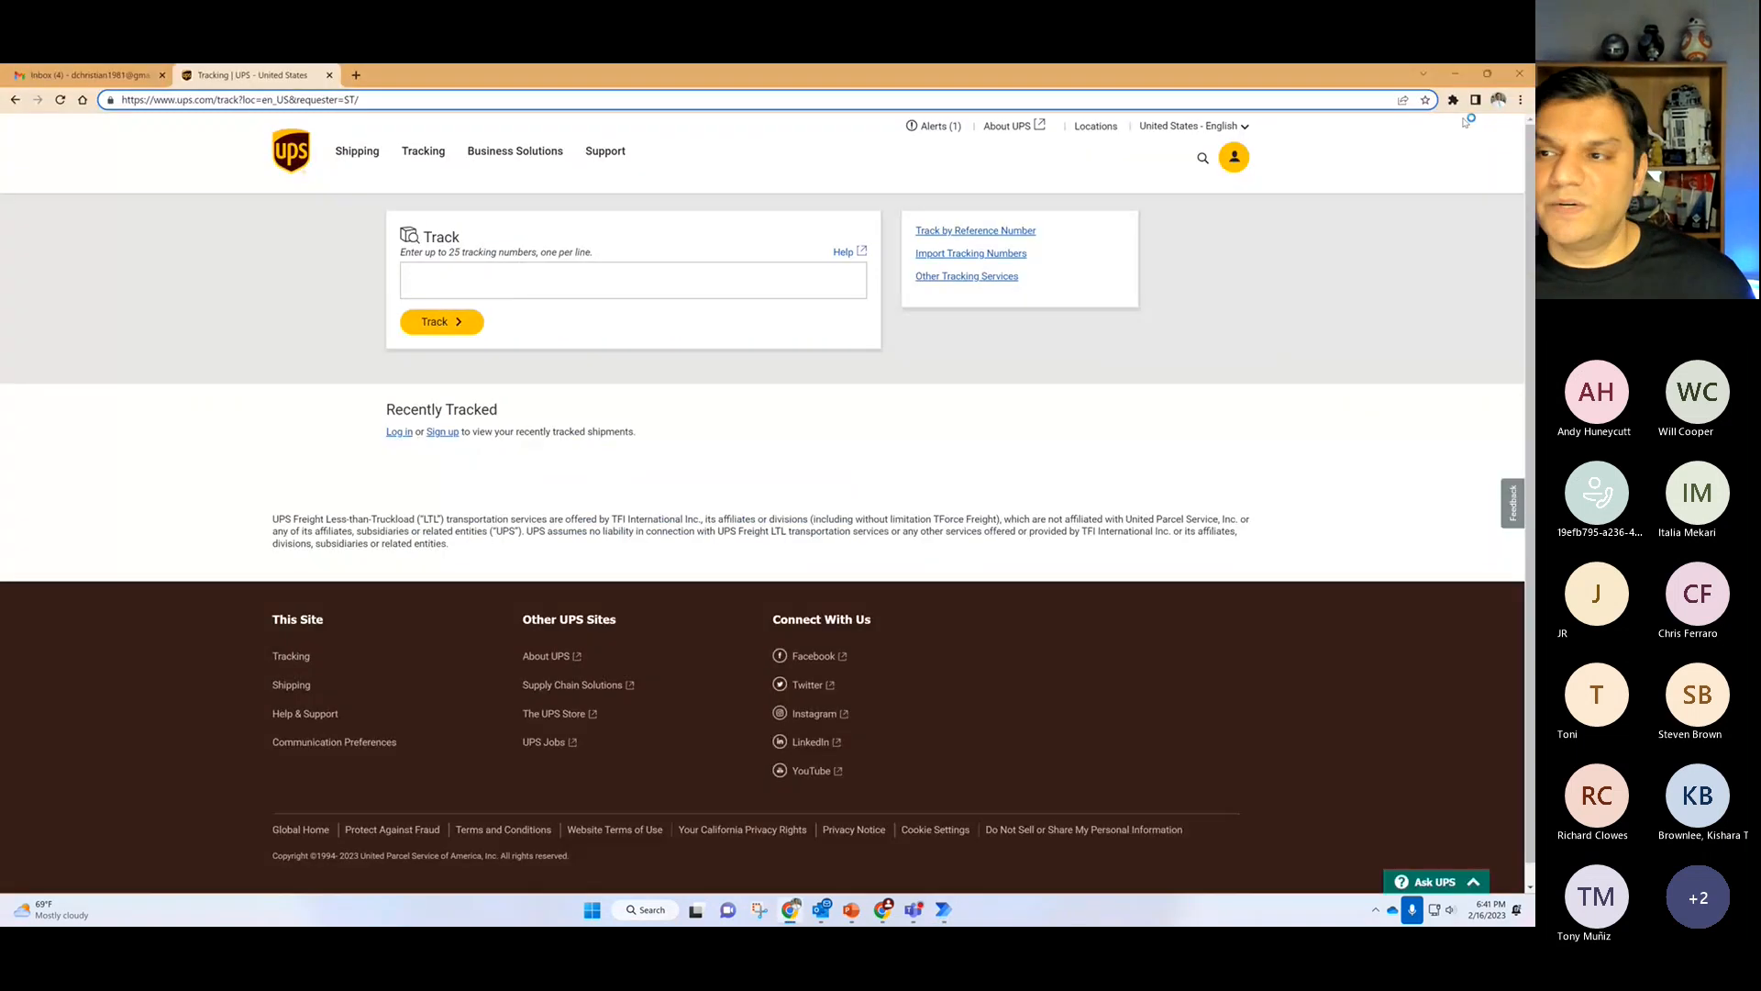
pyautogui.moveTo(326, 269); pyautogui.dragTo(1180, 279)
pyautogui.click(1083, 304)
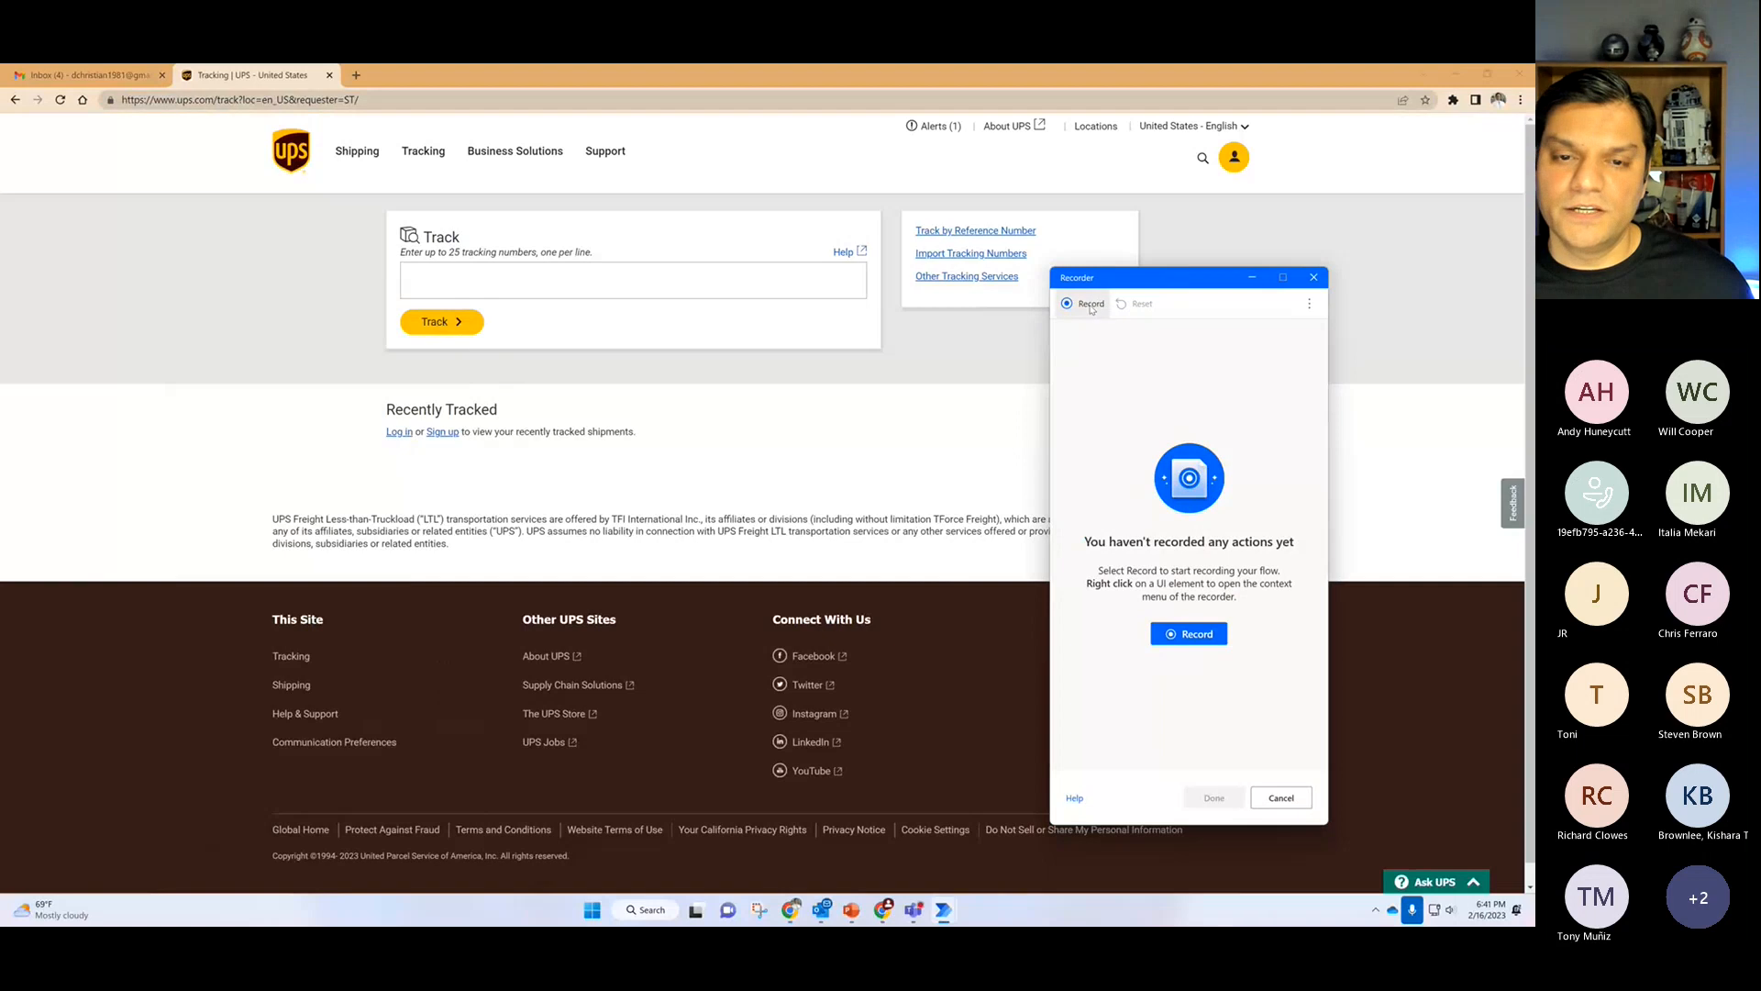
pyautogui.click(592, 284)
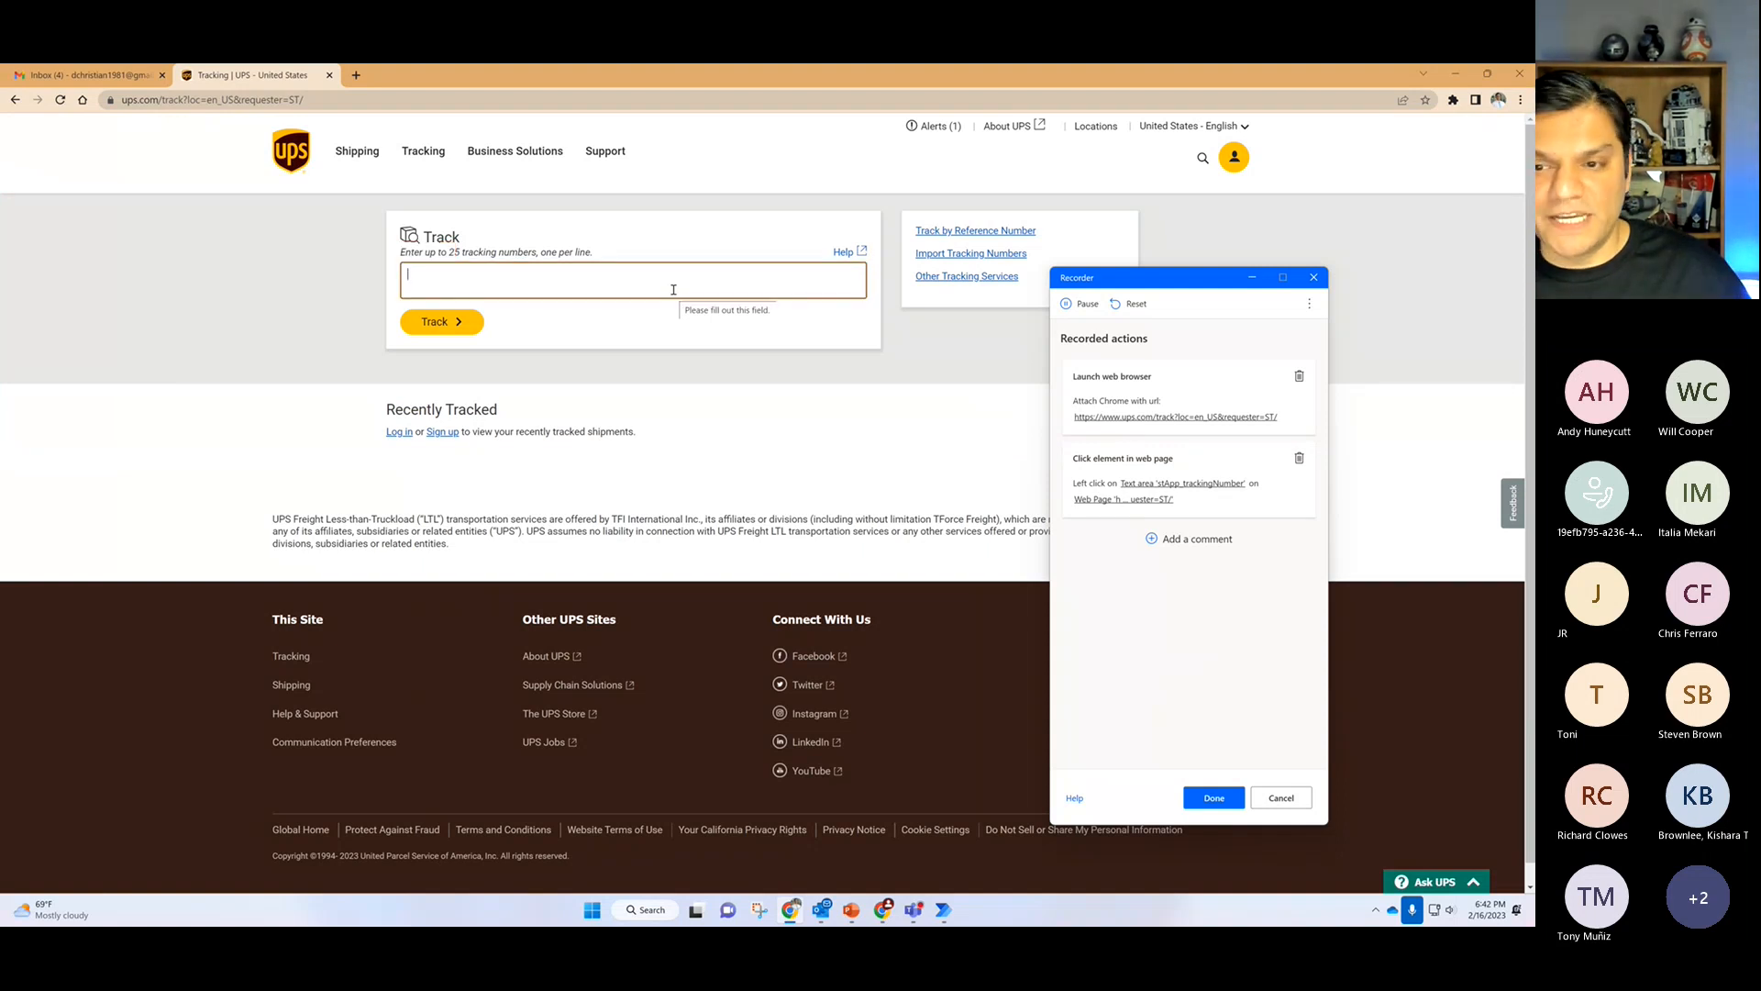
pyautogui.click(1282, 797)
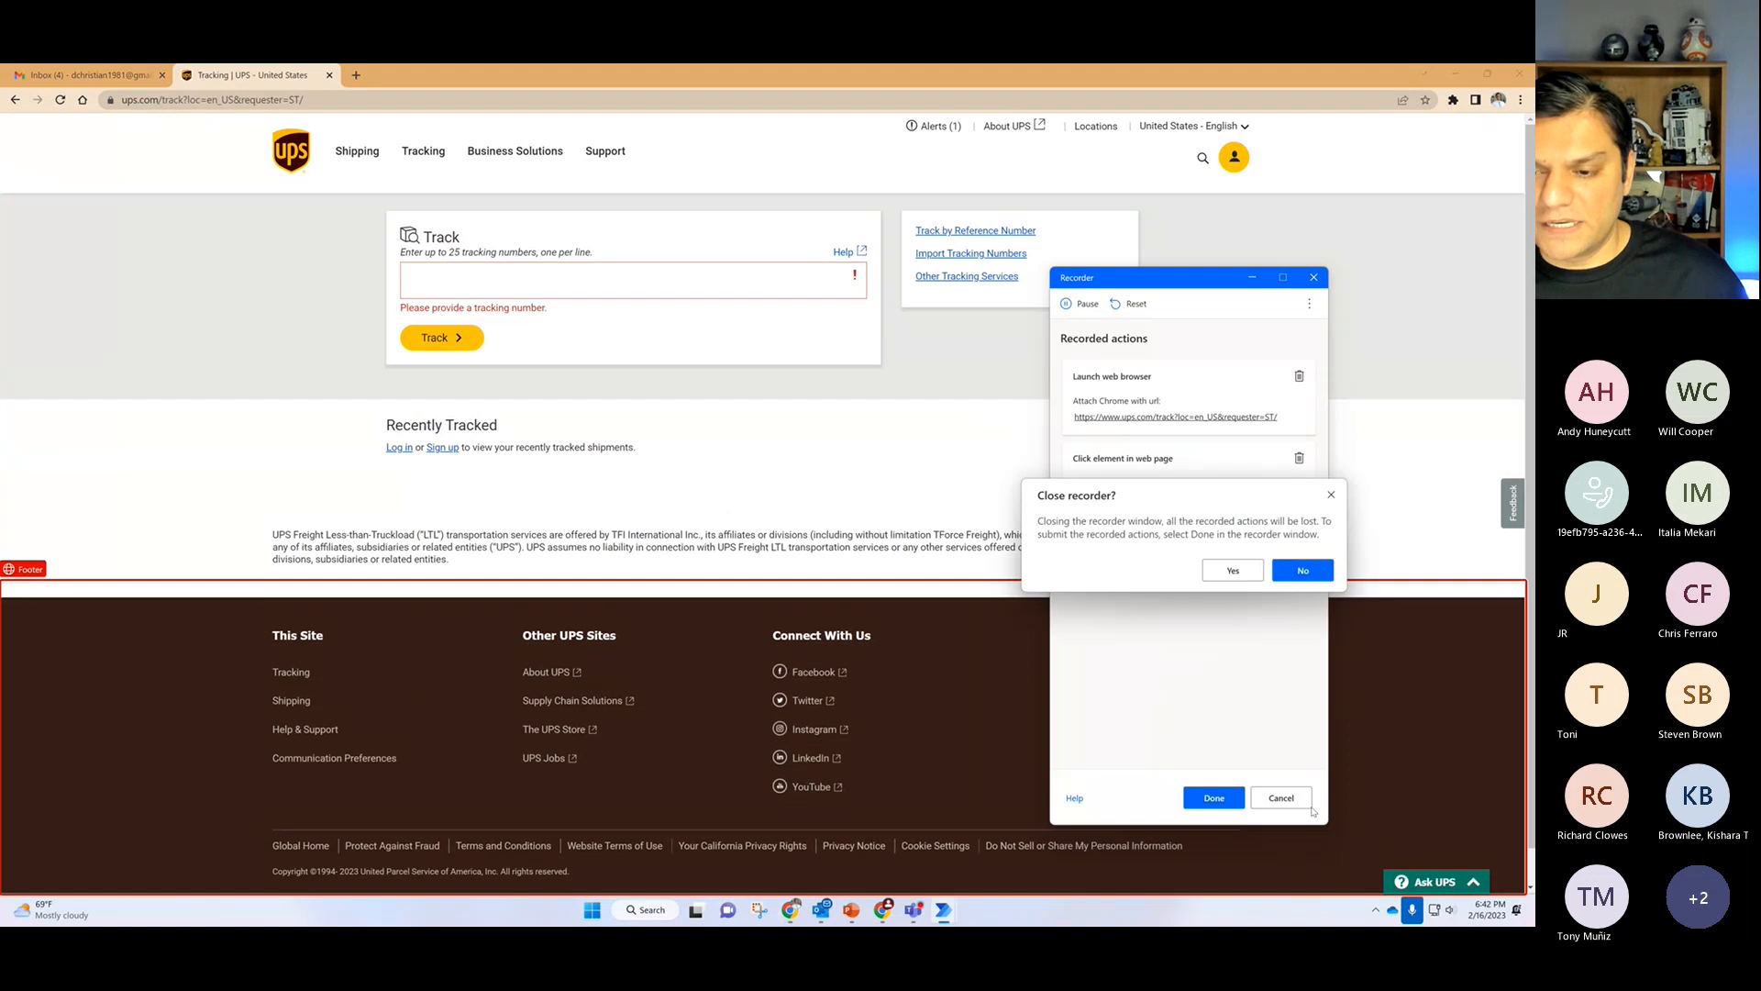
pyautogui.click(1229, 571)
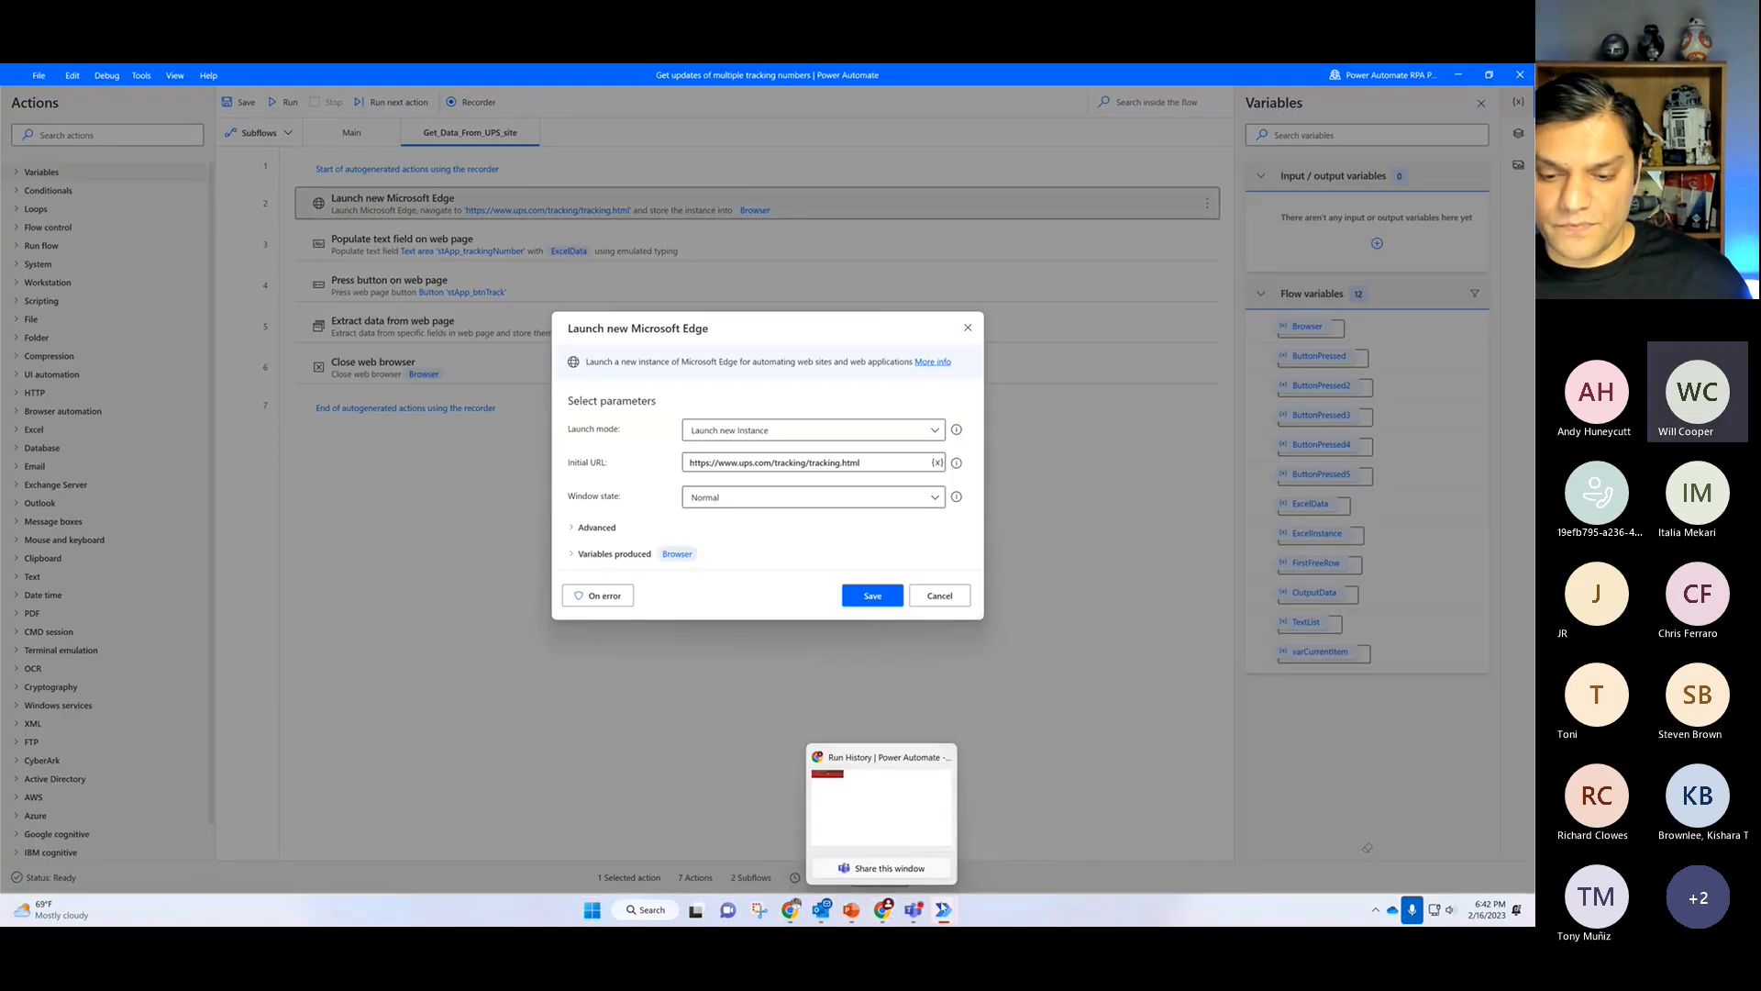
# Step: Dismiss the Launch new Microsoft Edge parameters and examine those of Populate text field on web page without changing them
pyautogui.moveTo(925, 911)
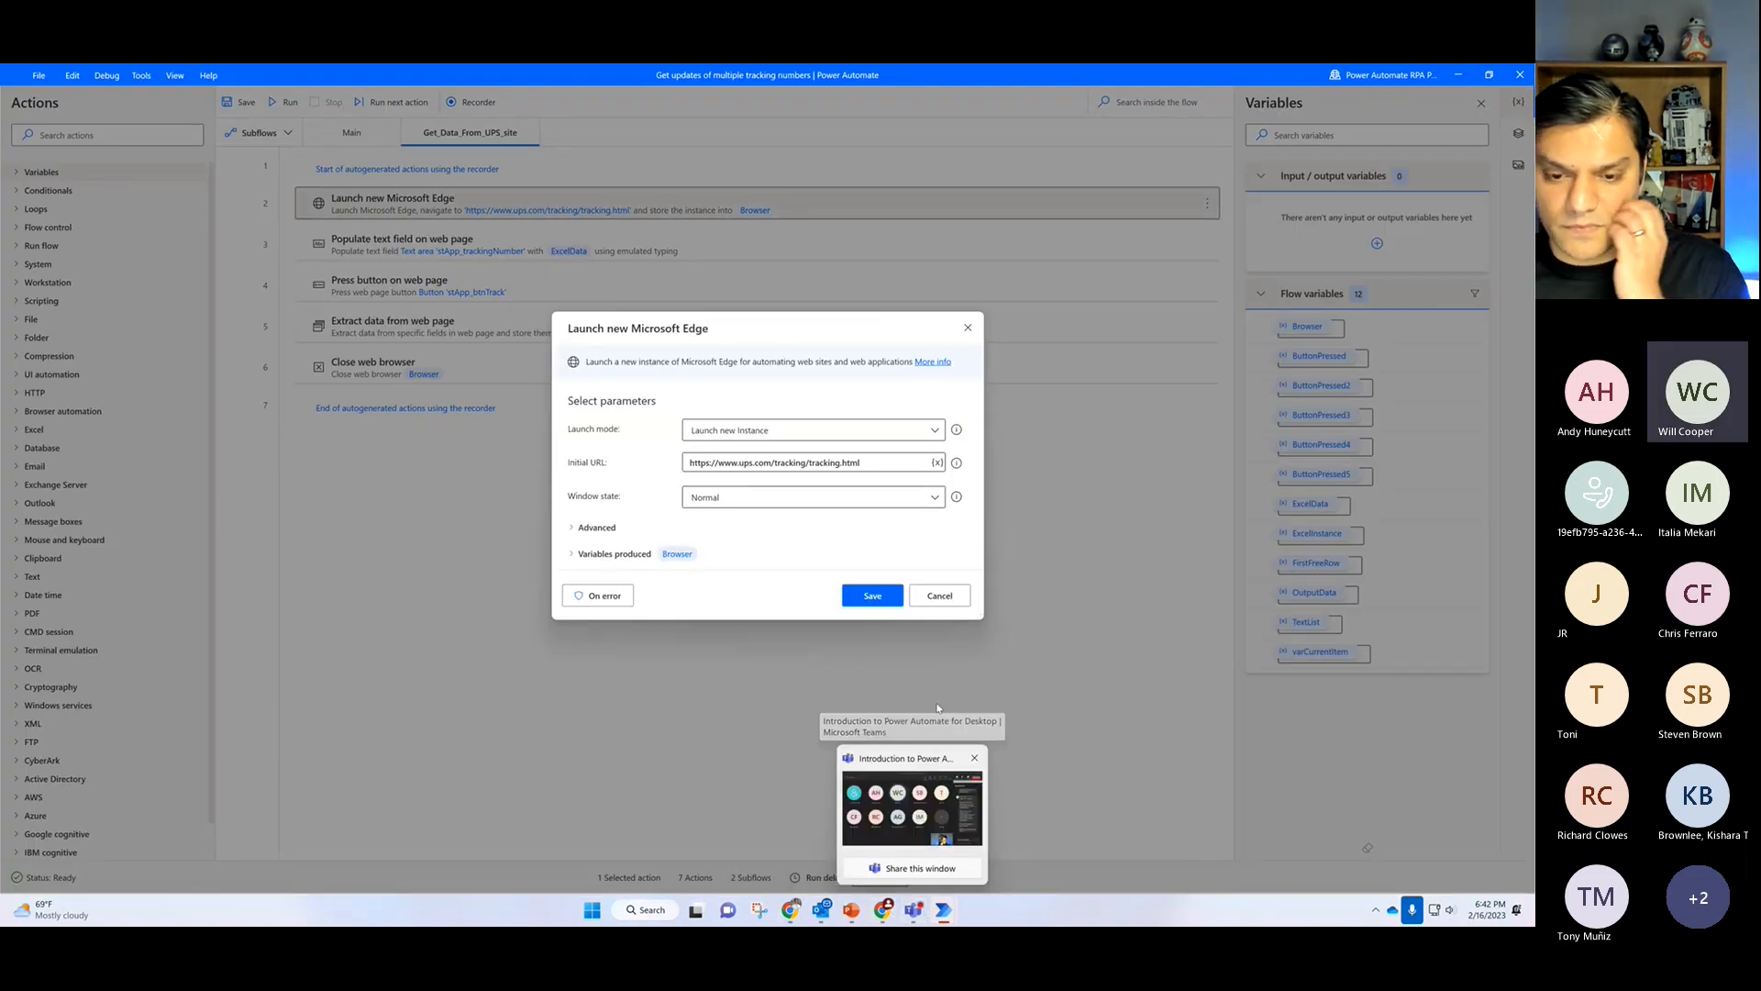
pyautogui.click(938, 598)
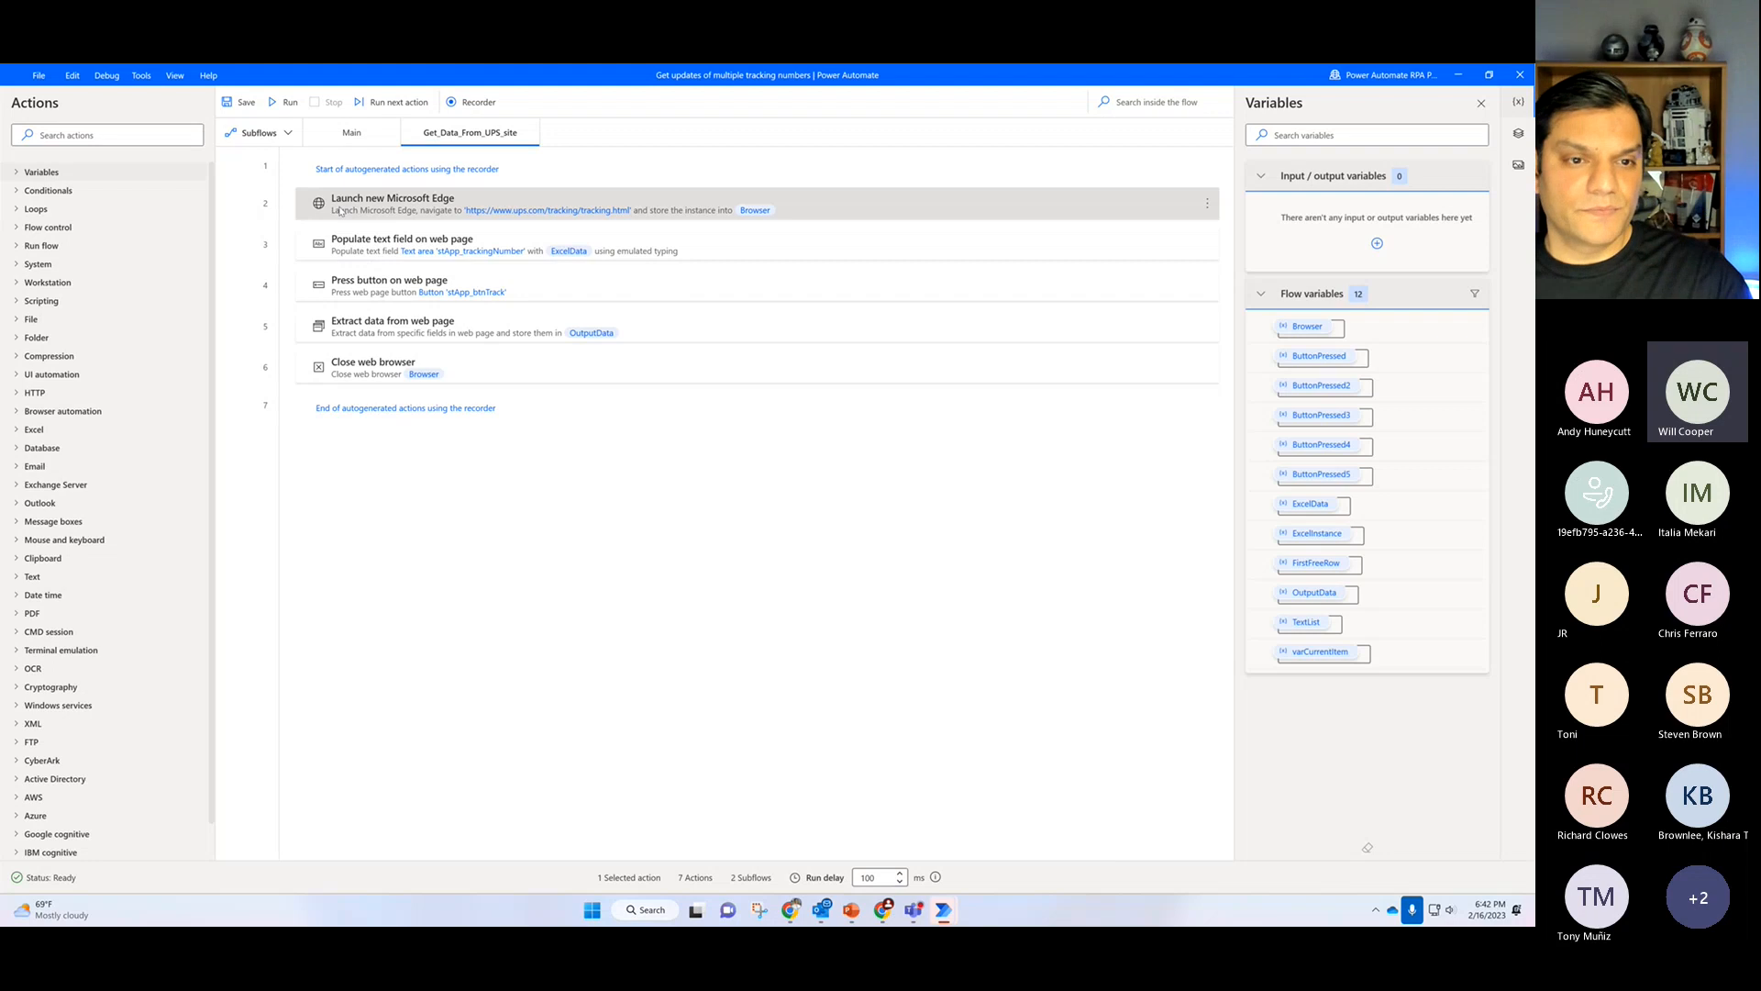
pyautogui.doubleClick(346, 249)
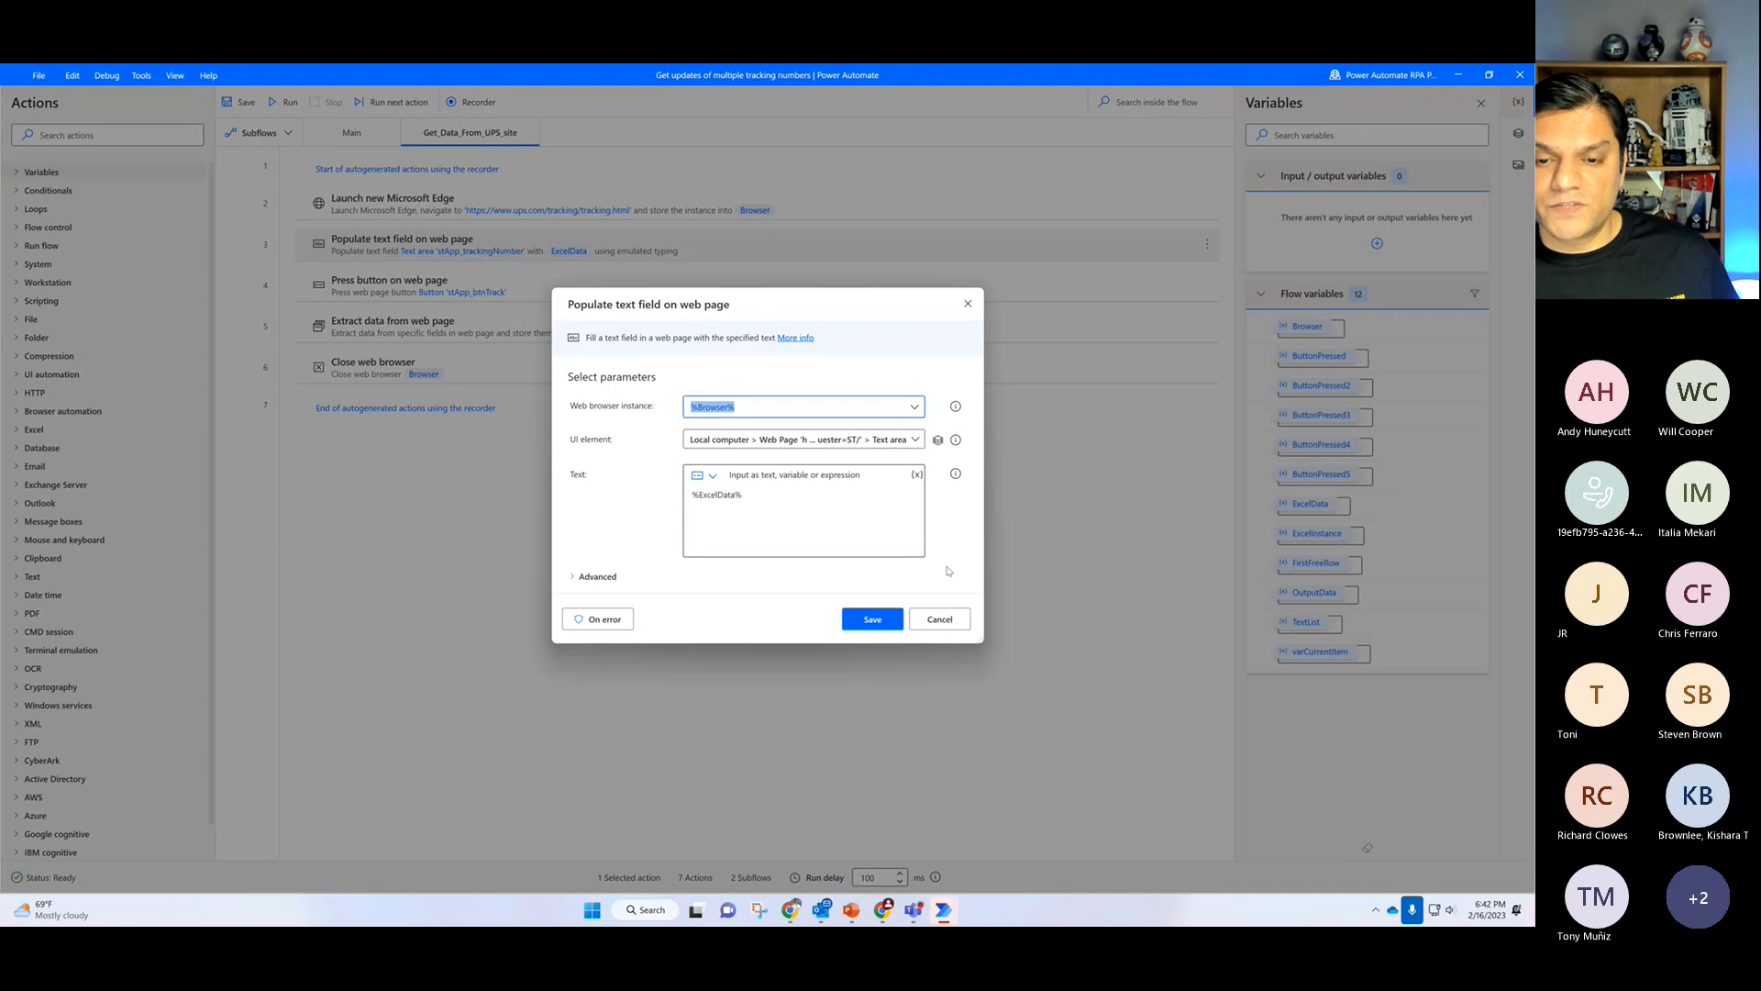
pyautogui.click(941, 619)
# Step: Show the flow's UI elements and examine the selectors of Div 'col-md-12 ng-star-inserted' without changing them
pyautogui.click(1518, 134)
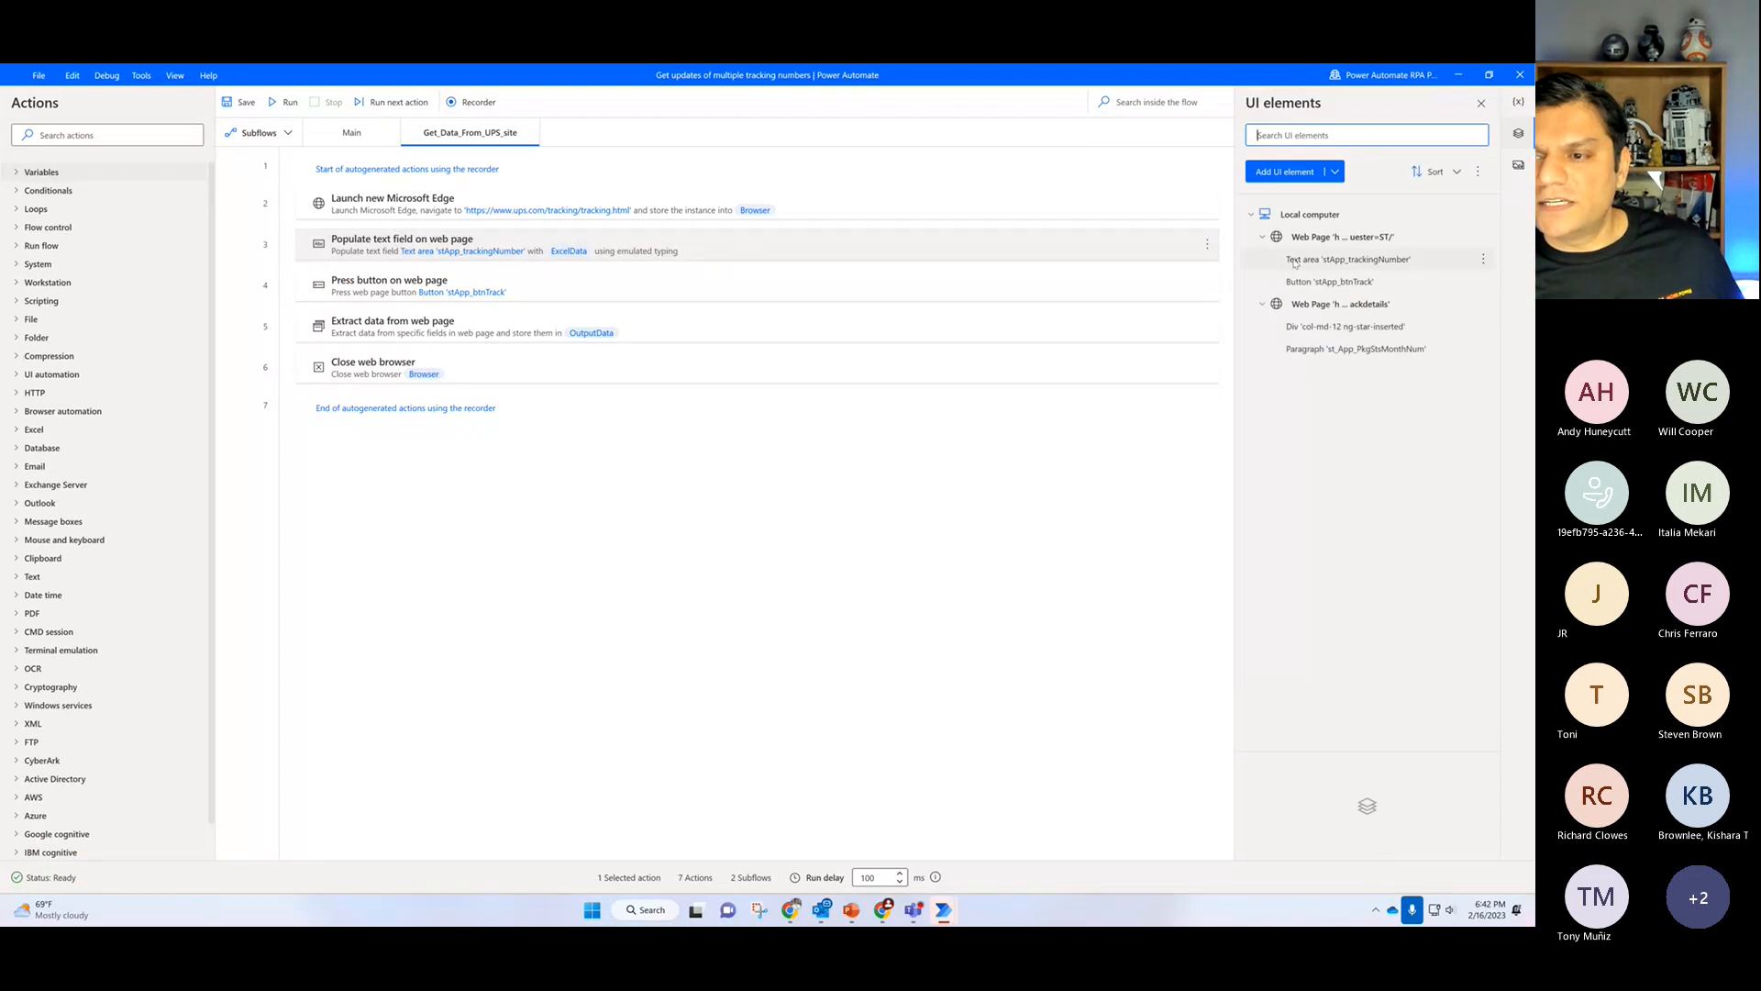
pyautogui.doubleClick(1314, 328)
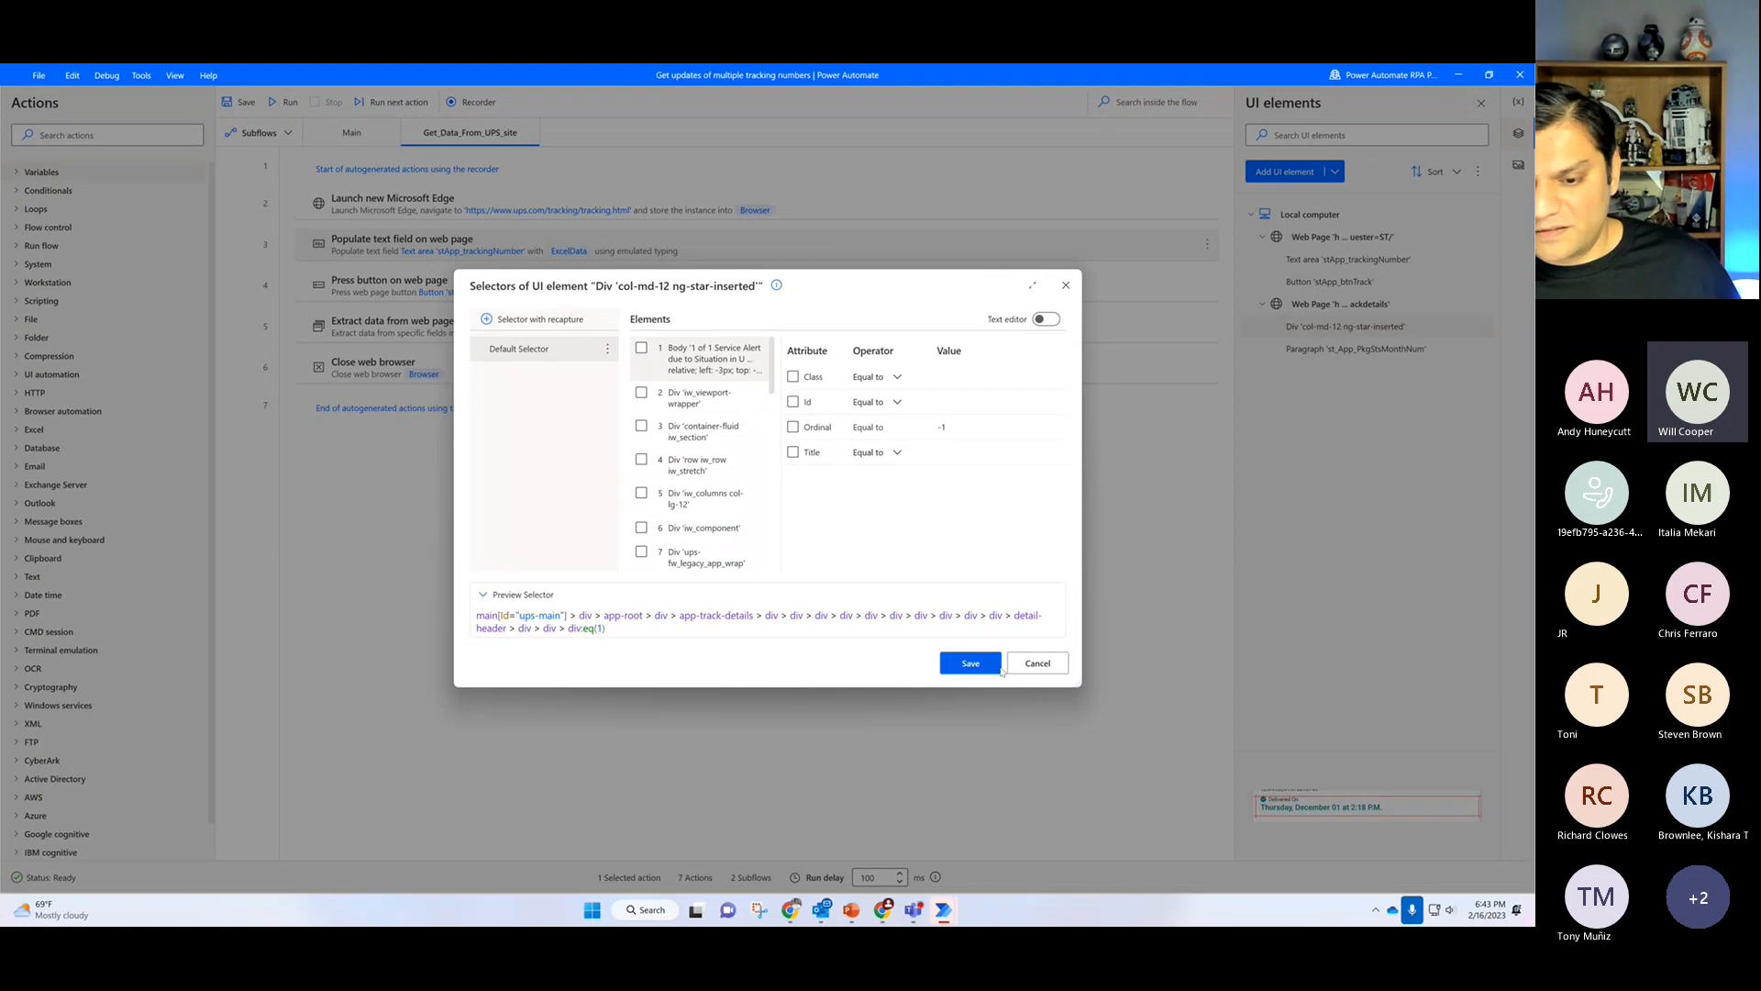
pyautogui.click(1038, 663)
# Step: Switch to the Chrome window with the cloud flow's run history and open the browser's developer tools
pyautogui.click(883, 910)
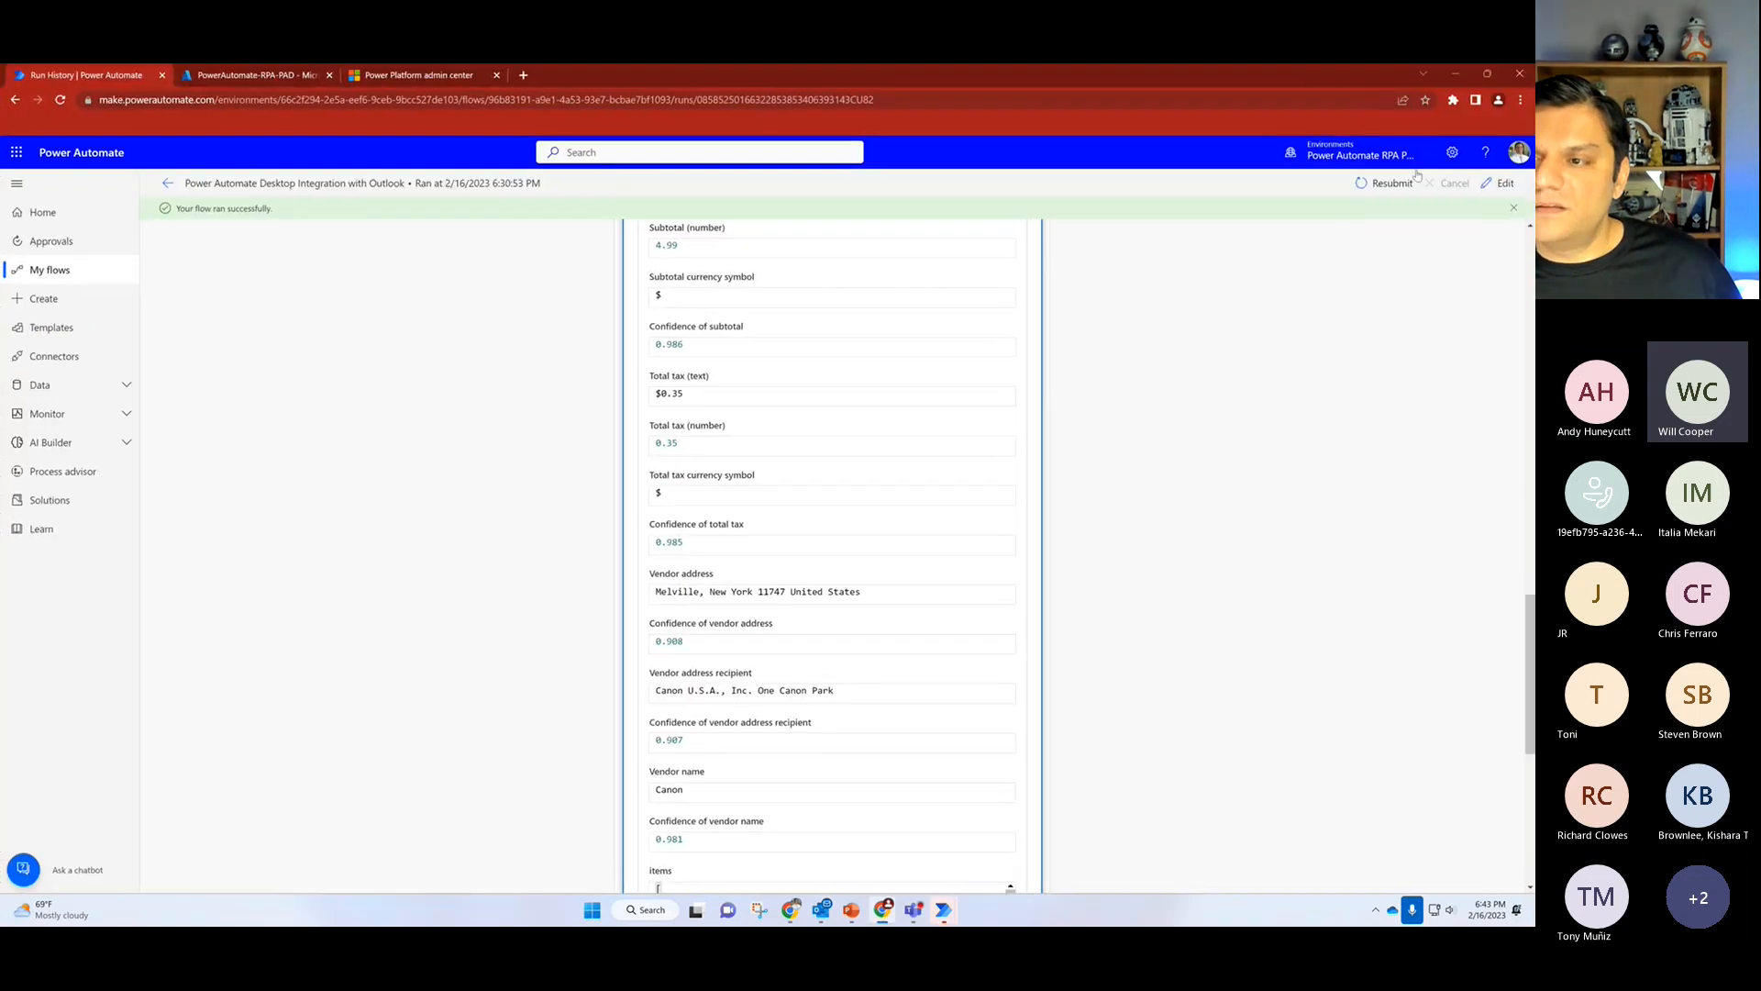
pyautogui.click(1520, 102)
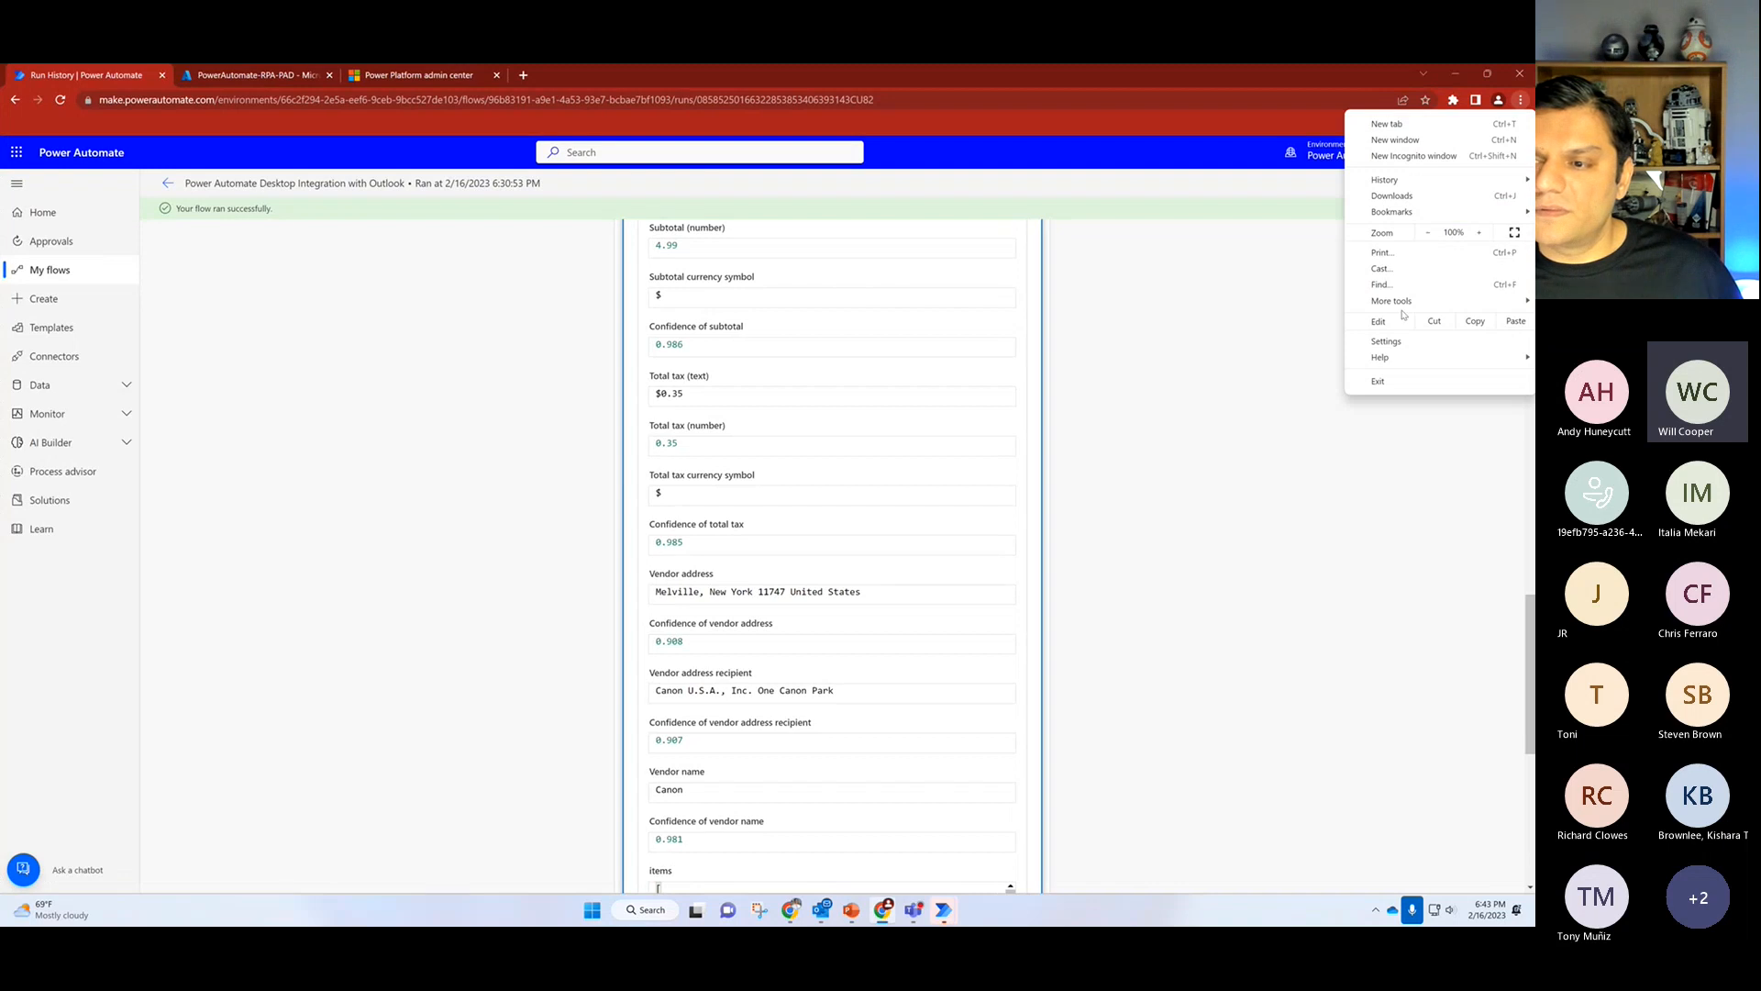
pyautogui.moveTo(1403, 305)
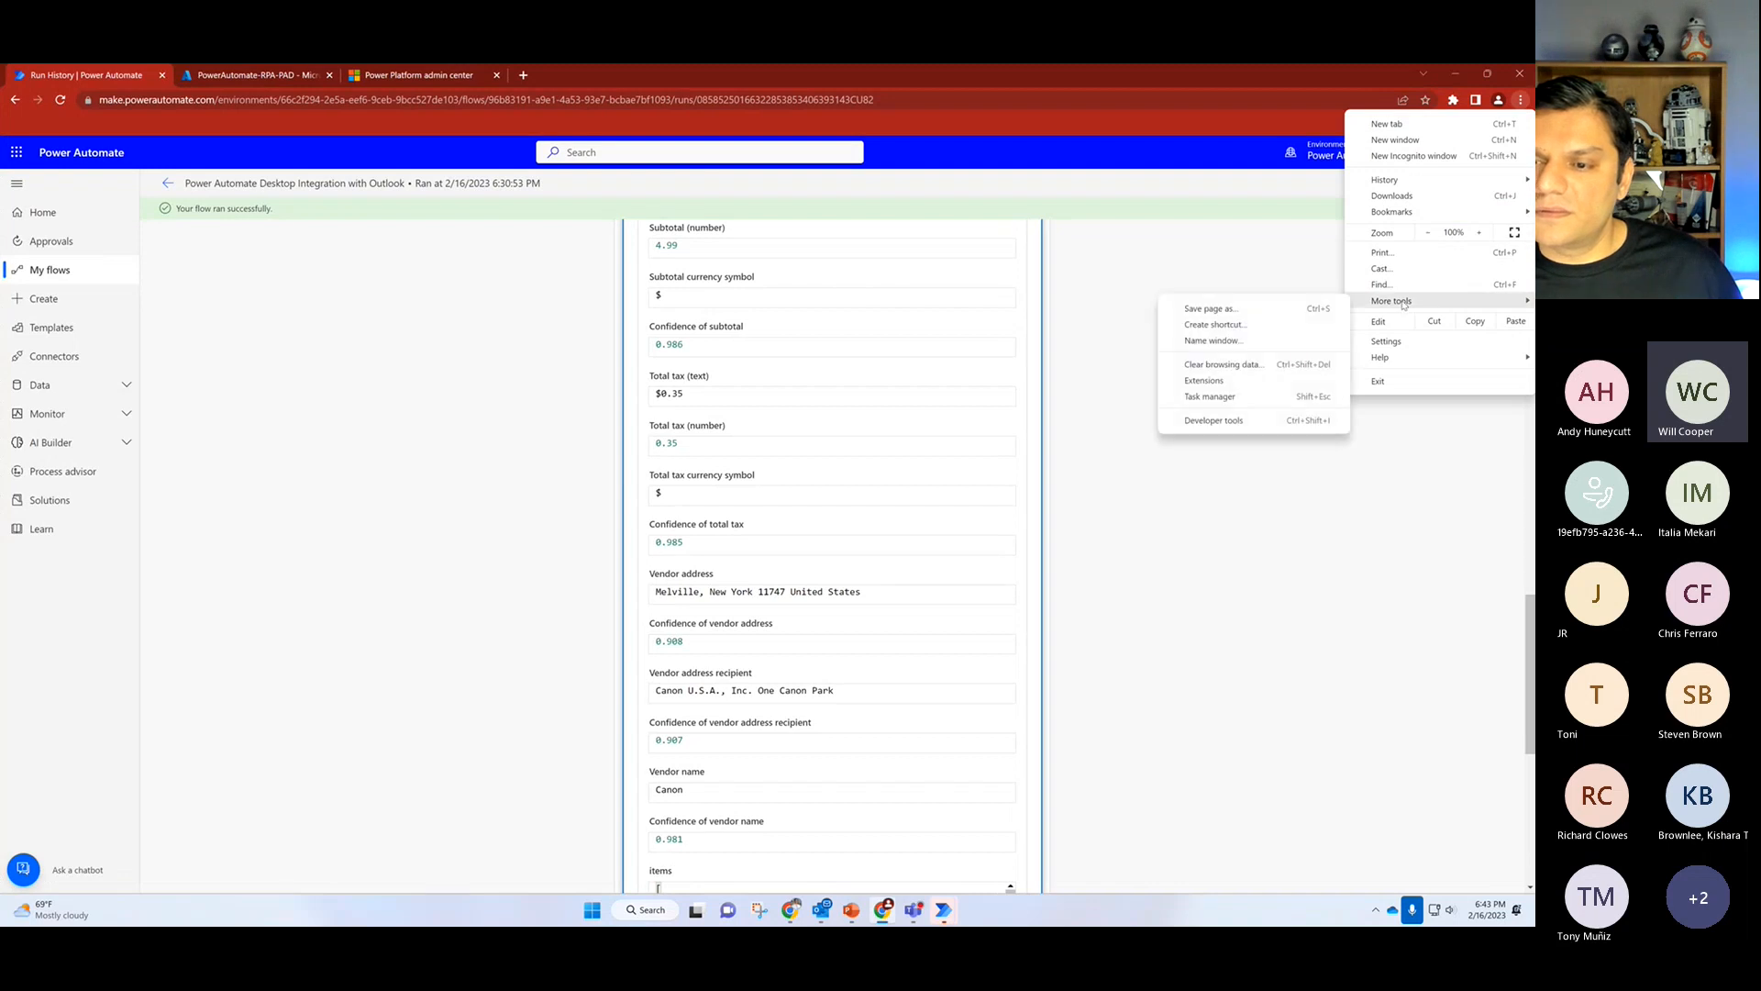
pyautogui.click(1229, 420)
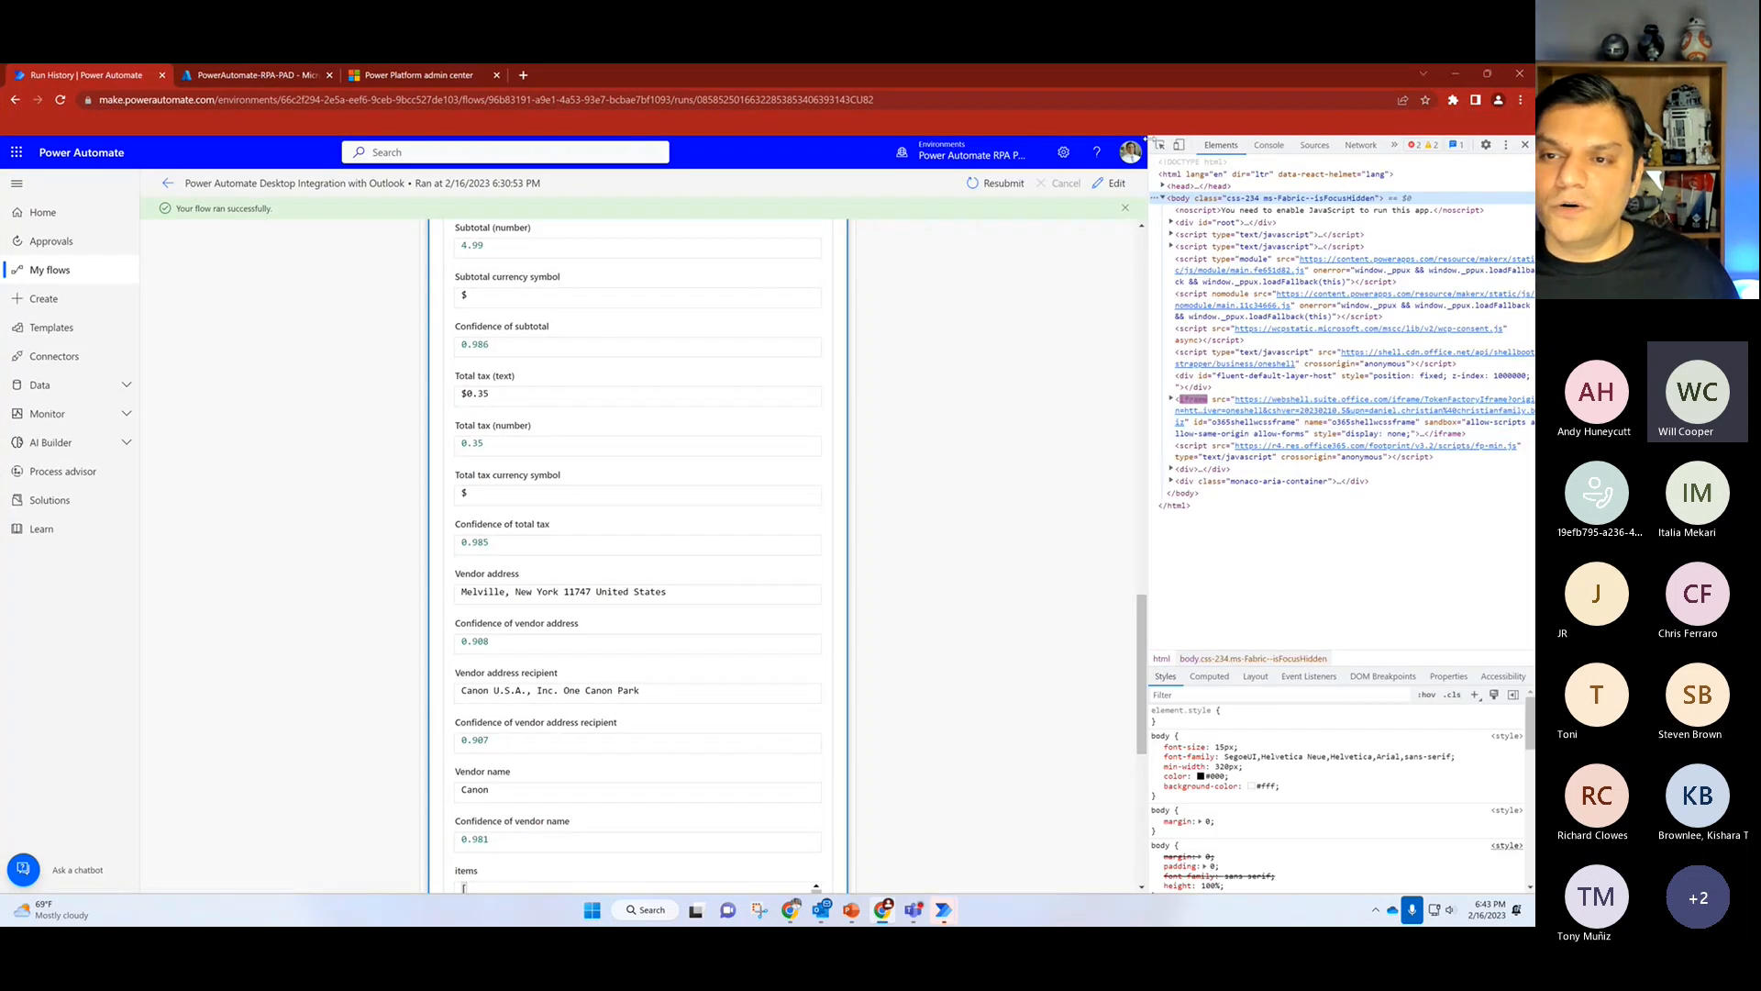
# Step: Search Google for "ups" in a new browser tab and open the UPS - United States result
pyautogui.click(524, 76)
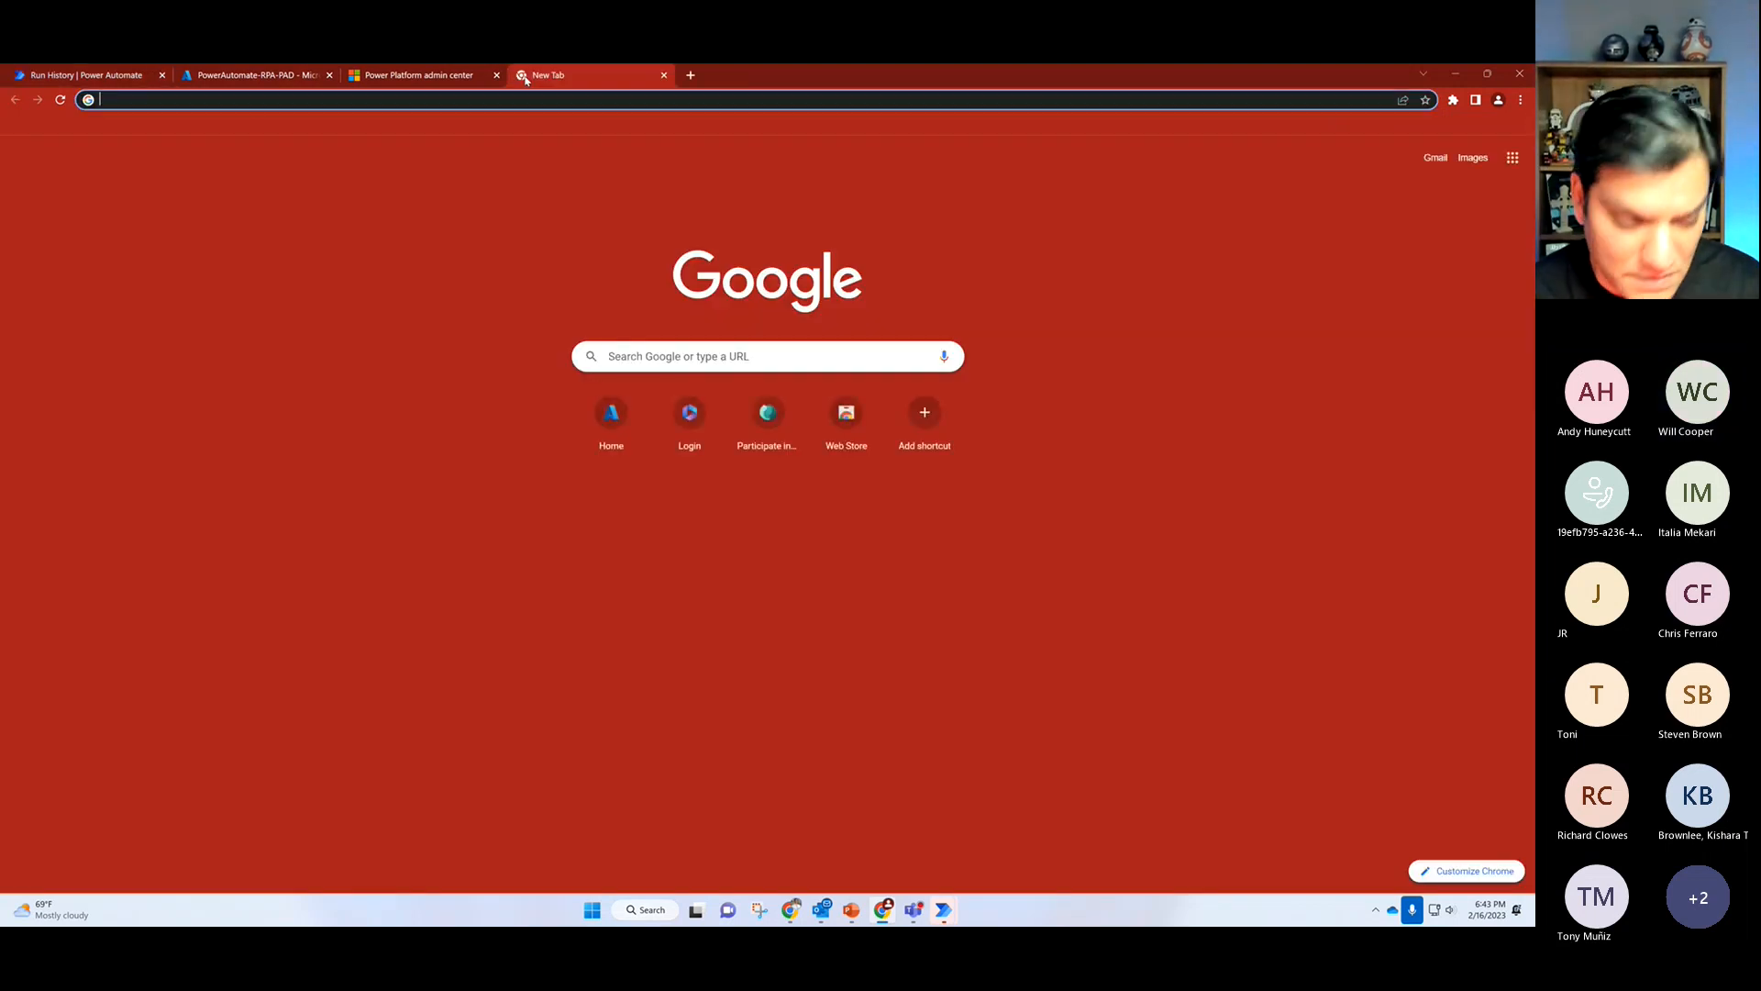
pyautogui.write('ups')
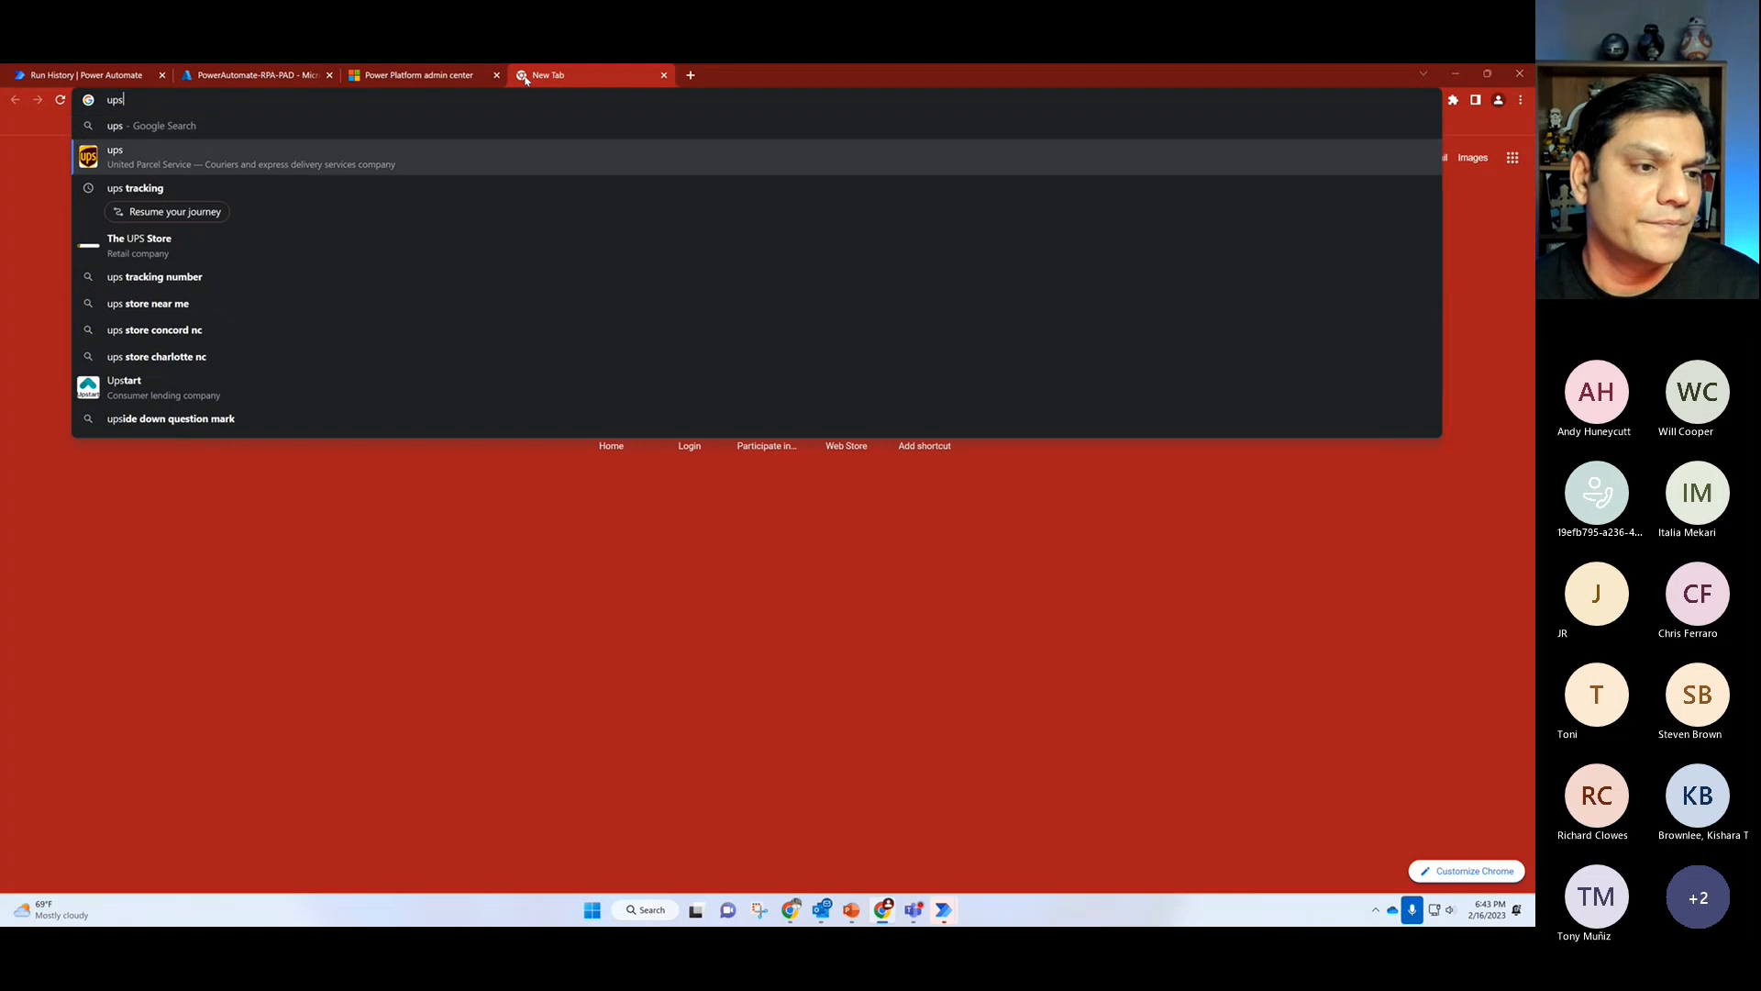
pyautogui.press('Return')
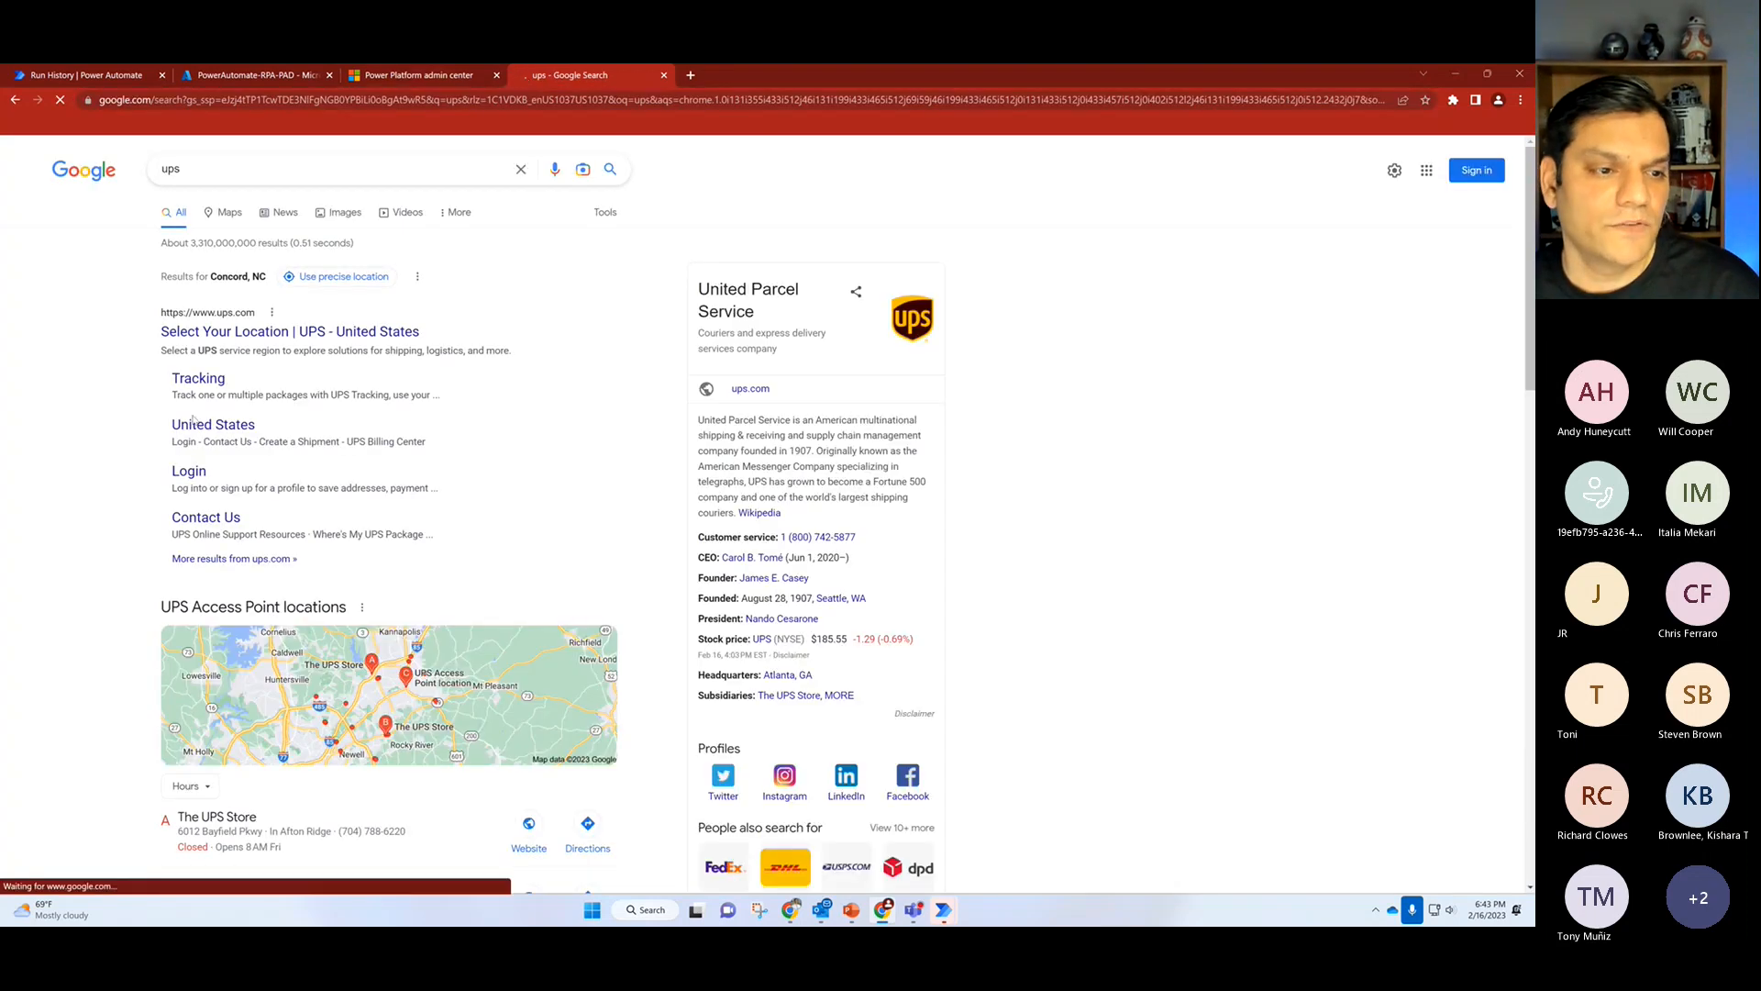
pyautogui.click(213, 334)
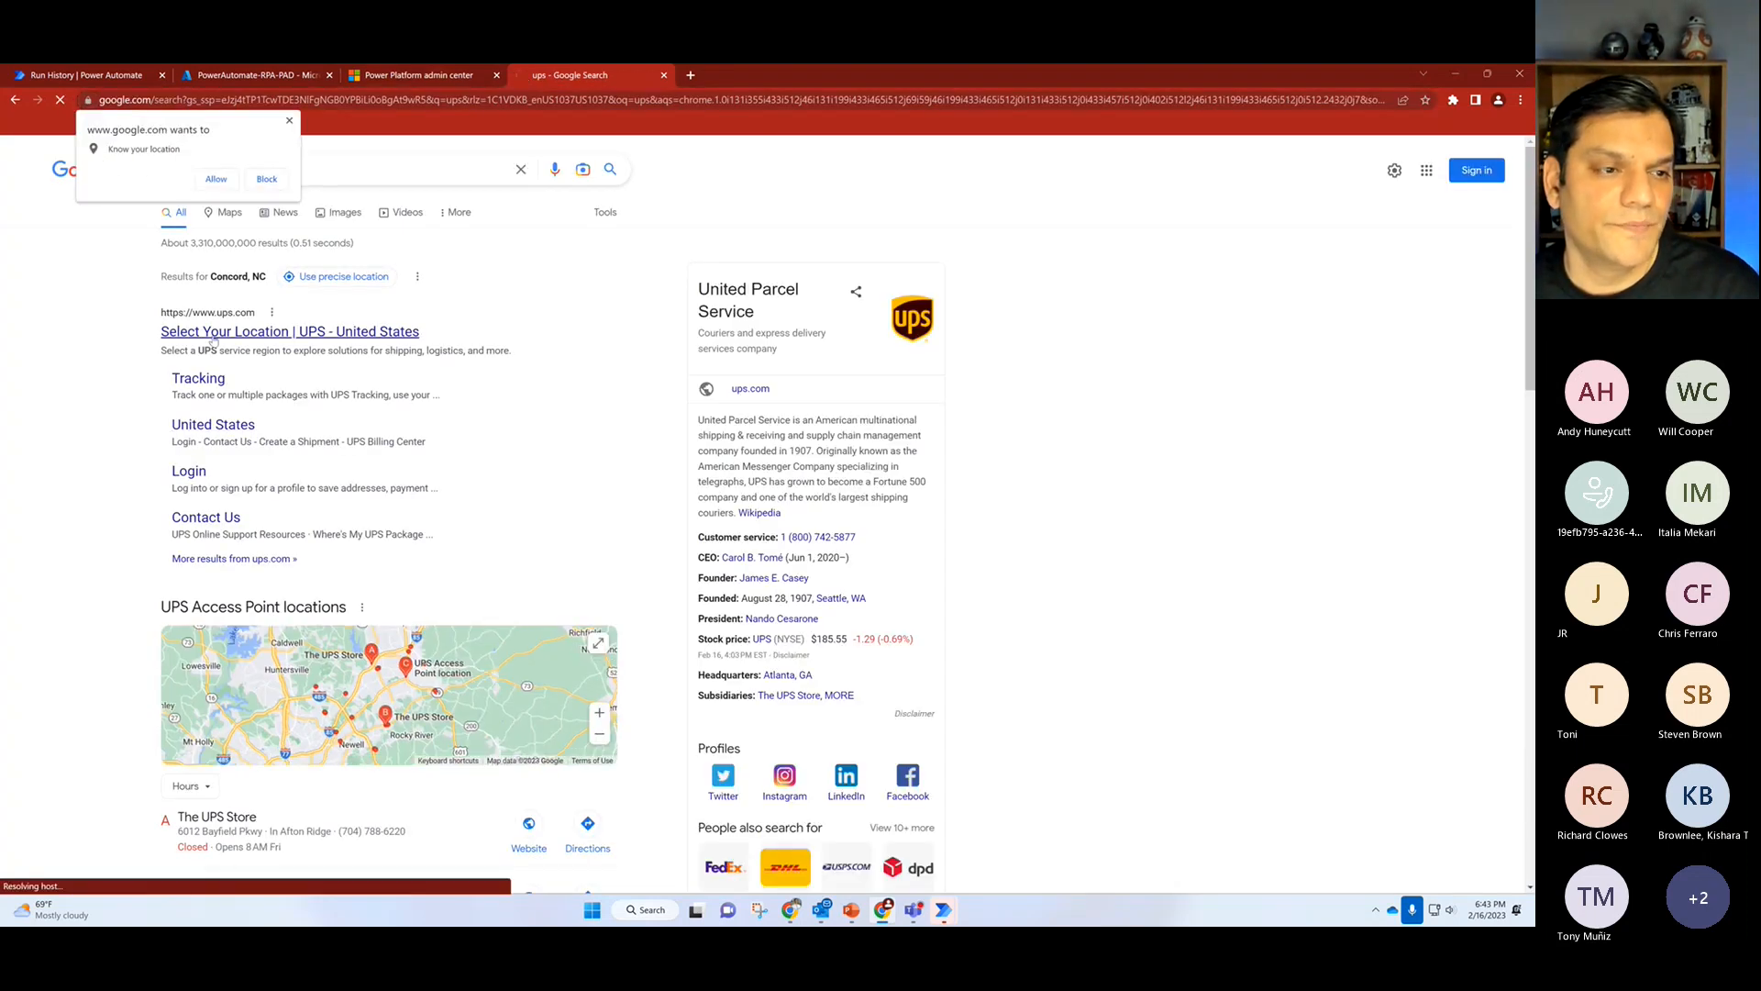
# Step: Open the developer tools on the UPS region selection page, inspect its elements and close the UPS tab
pyautogui.click(1520, 99)
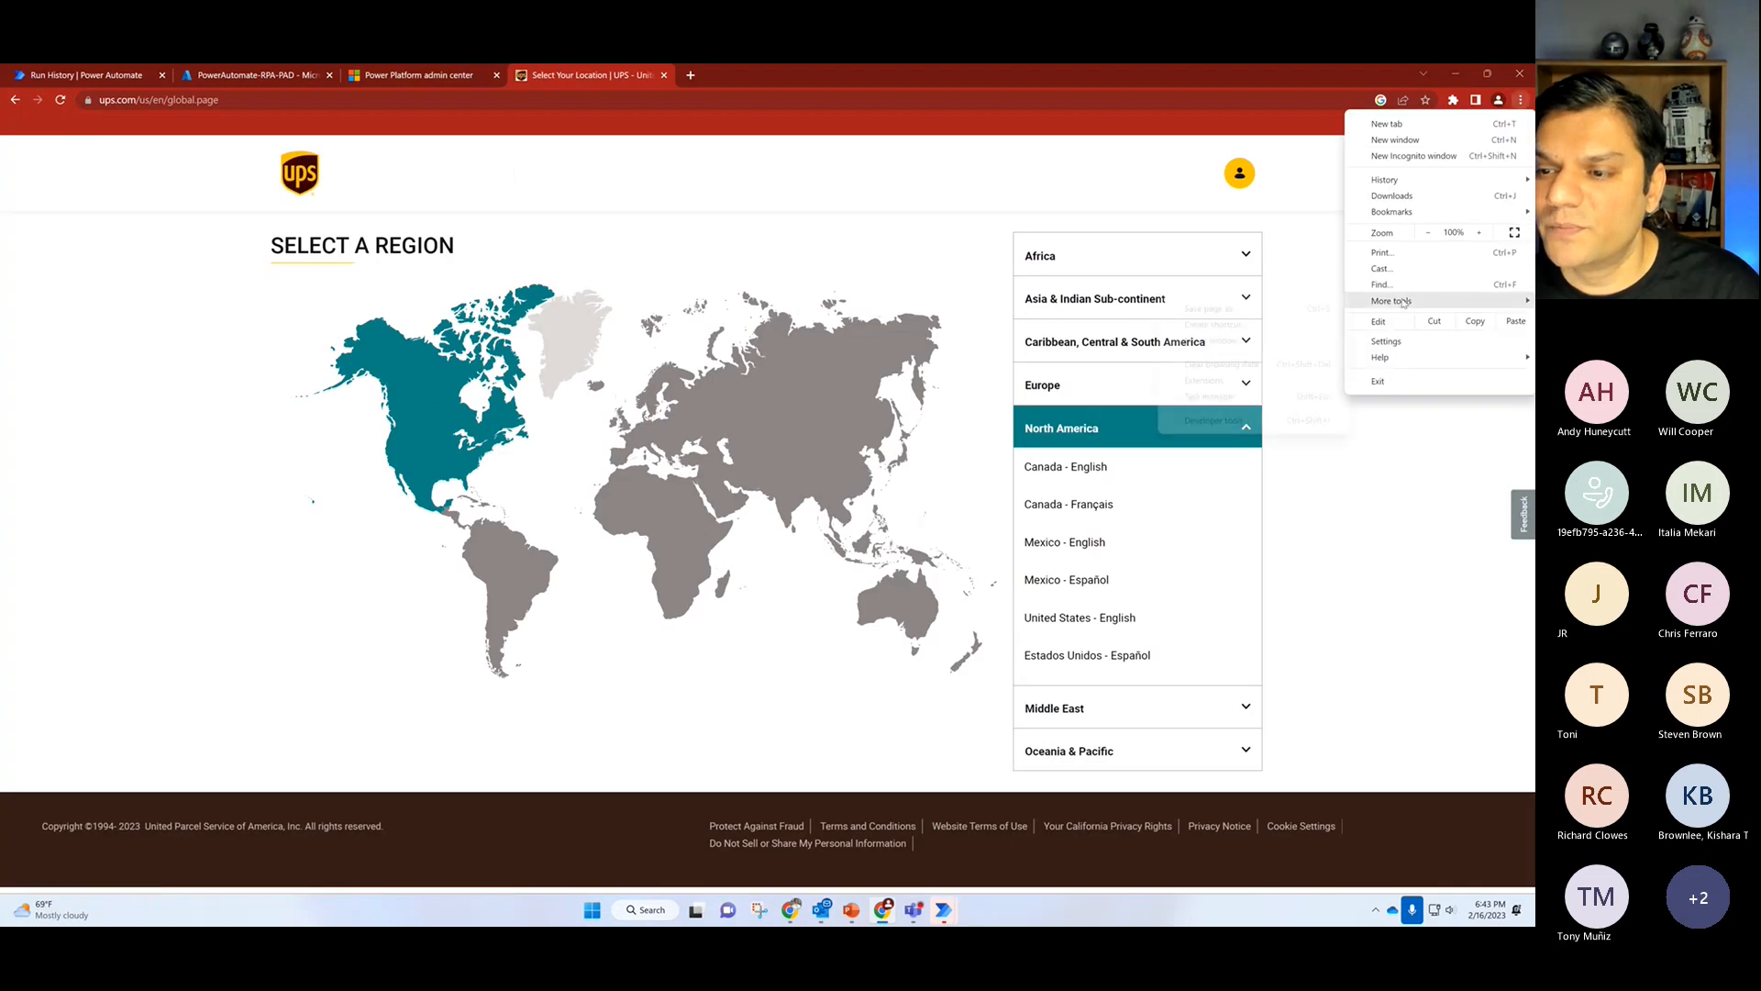
pyautogui.moveTo(1398, 307)
pyautogui.click(1238, 420)
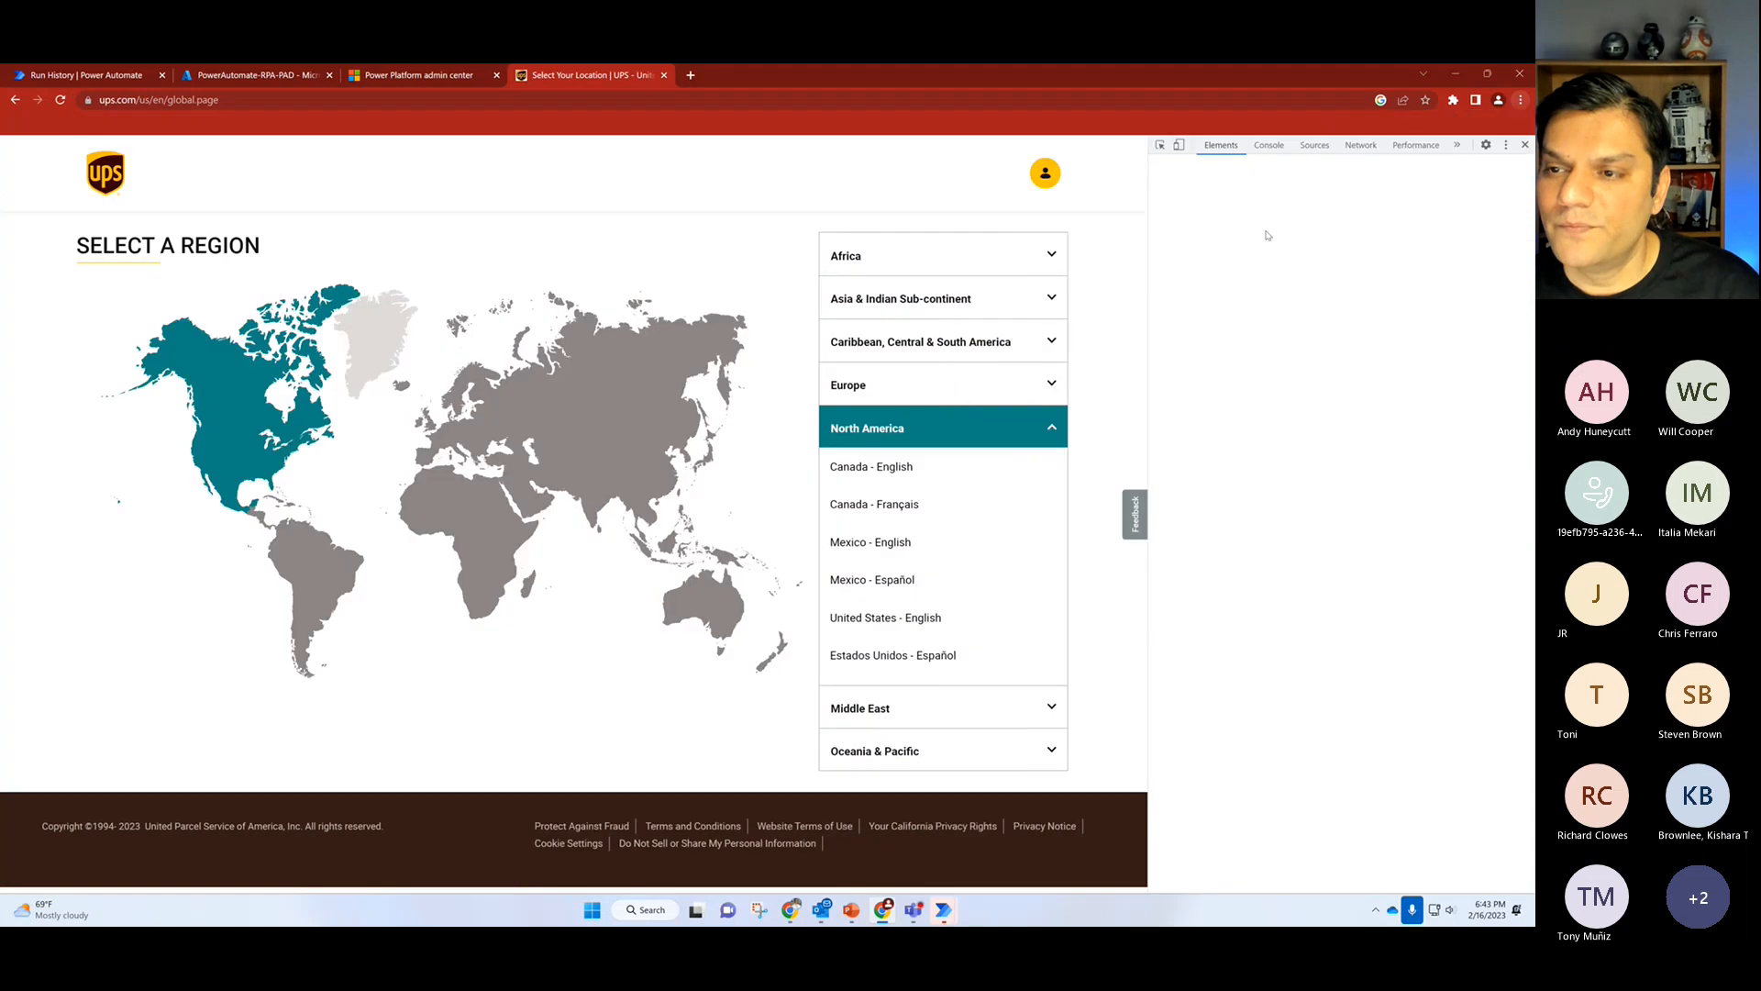
pyautogui.click(1161, 145)
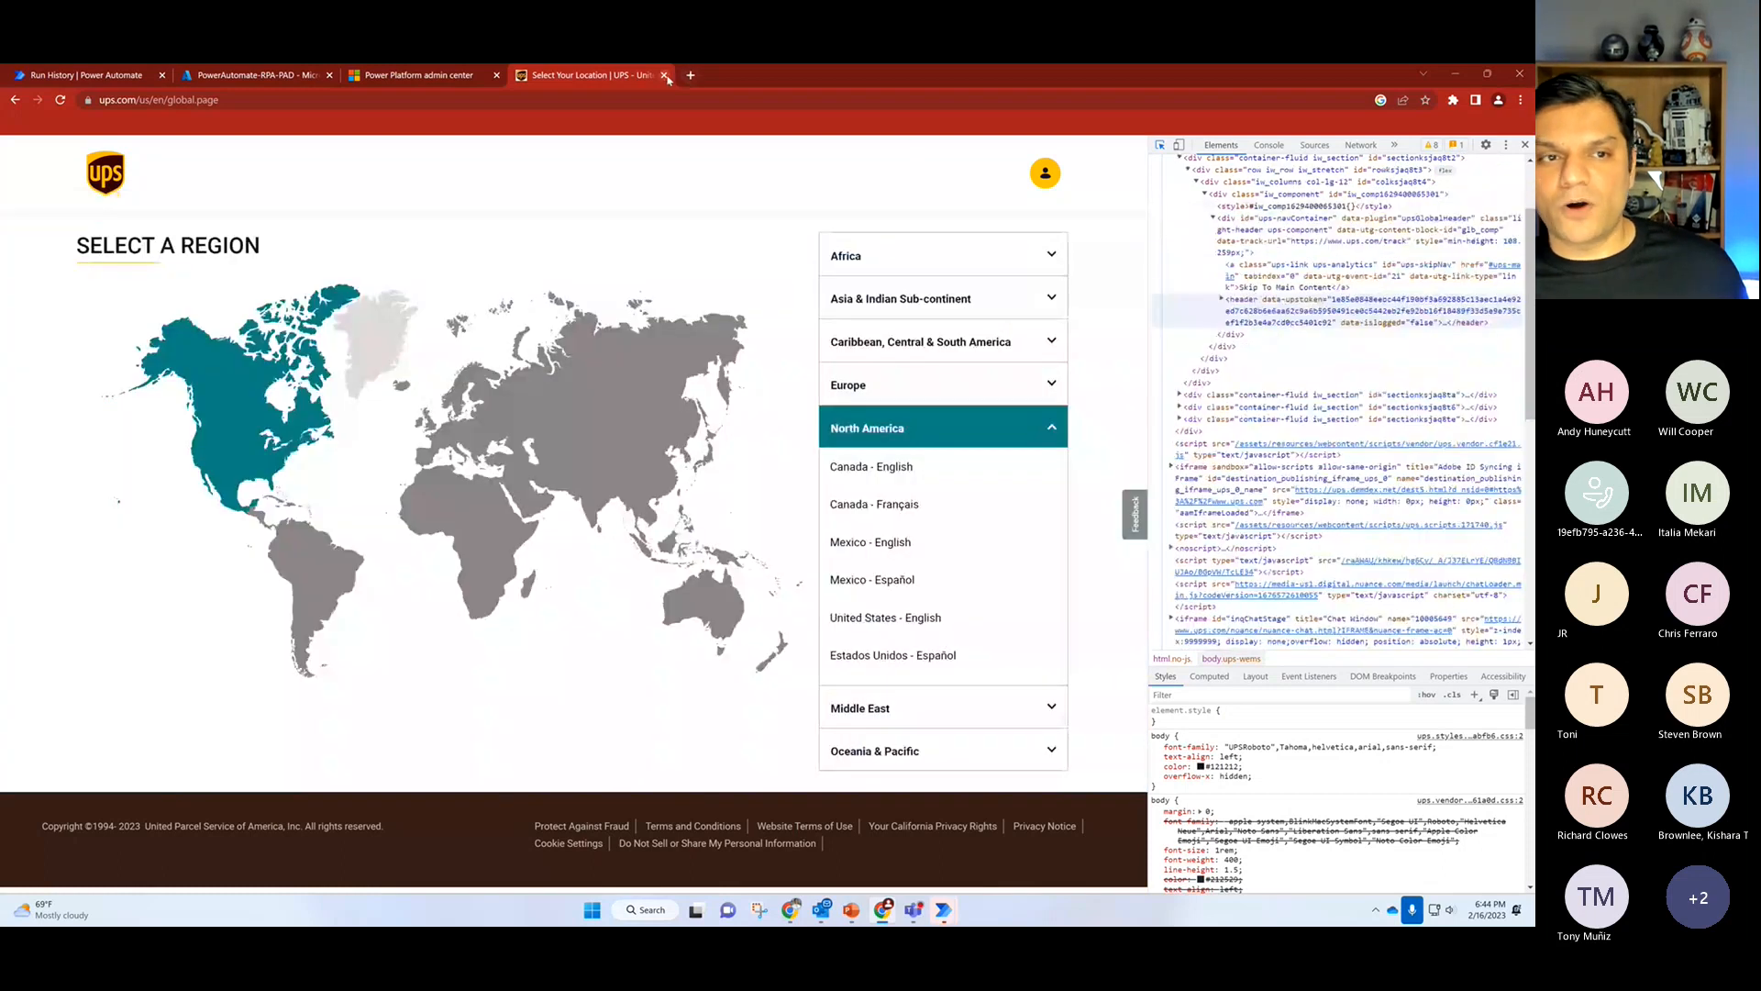
pyautogui.click(664, 75)
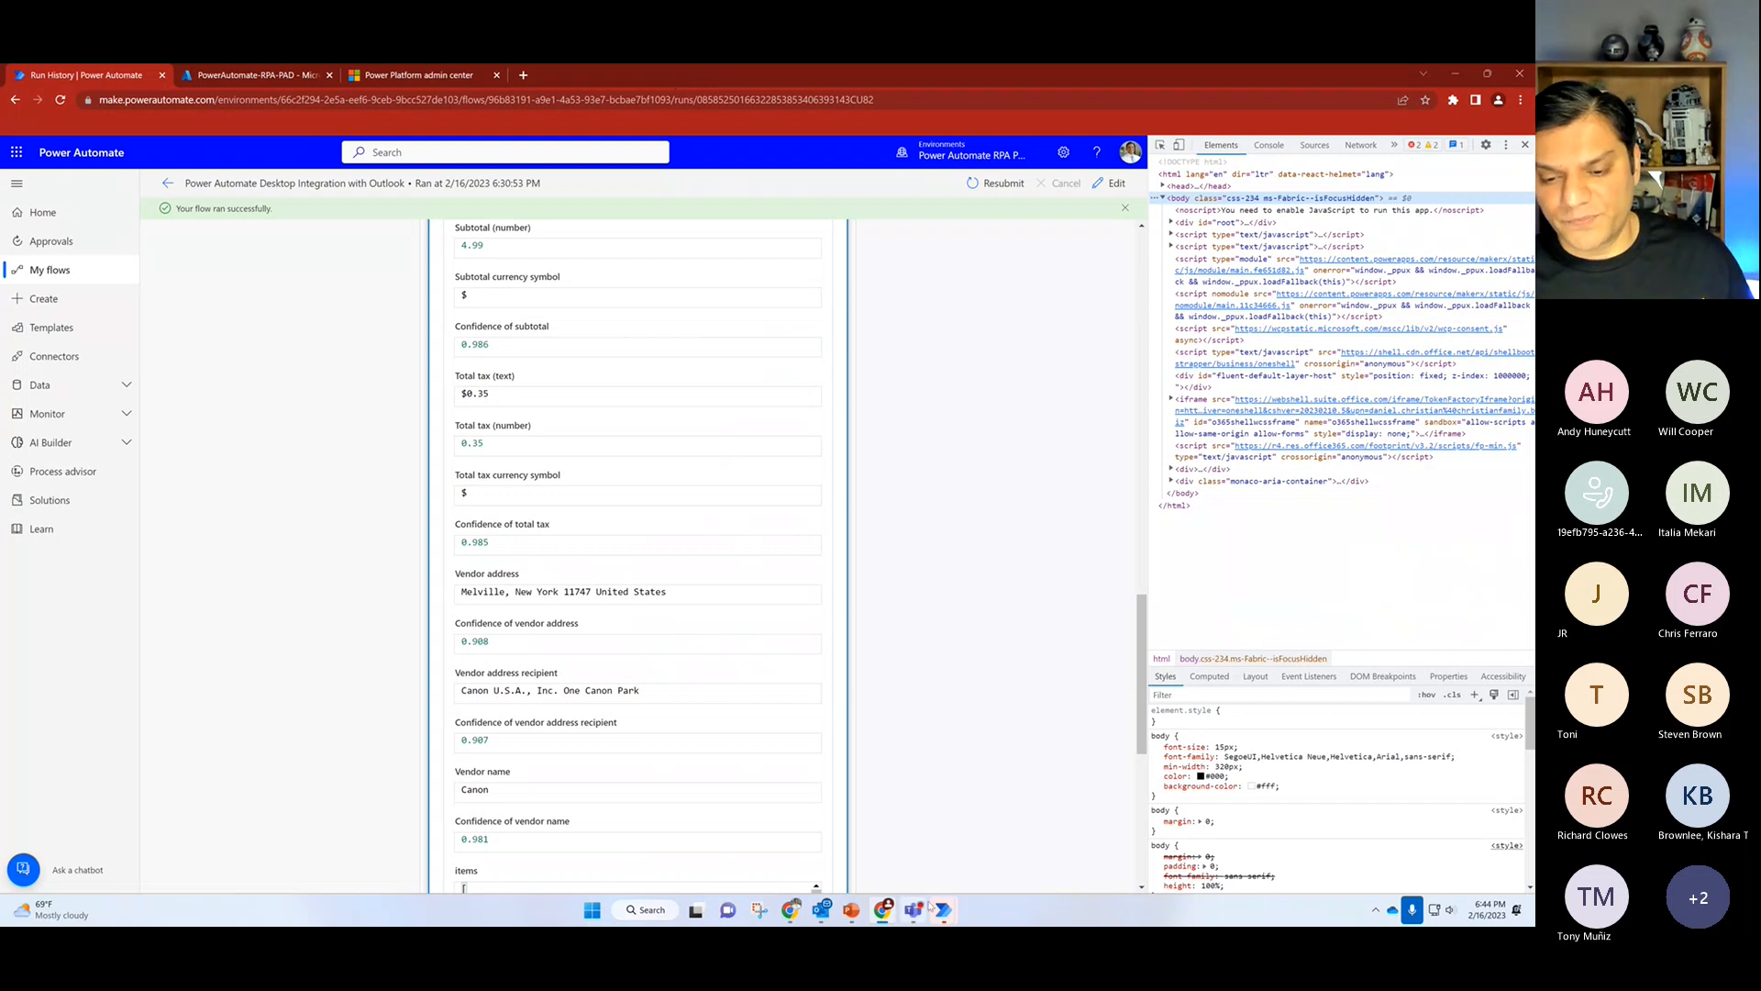
# Step: Switch to the Power Automate desktop console and show the example flows in the Scripting category
pyautogui.moveTo(944, 910)
pyautogui.click(1131, 831)
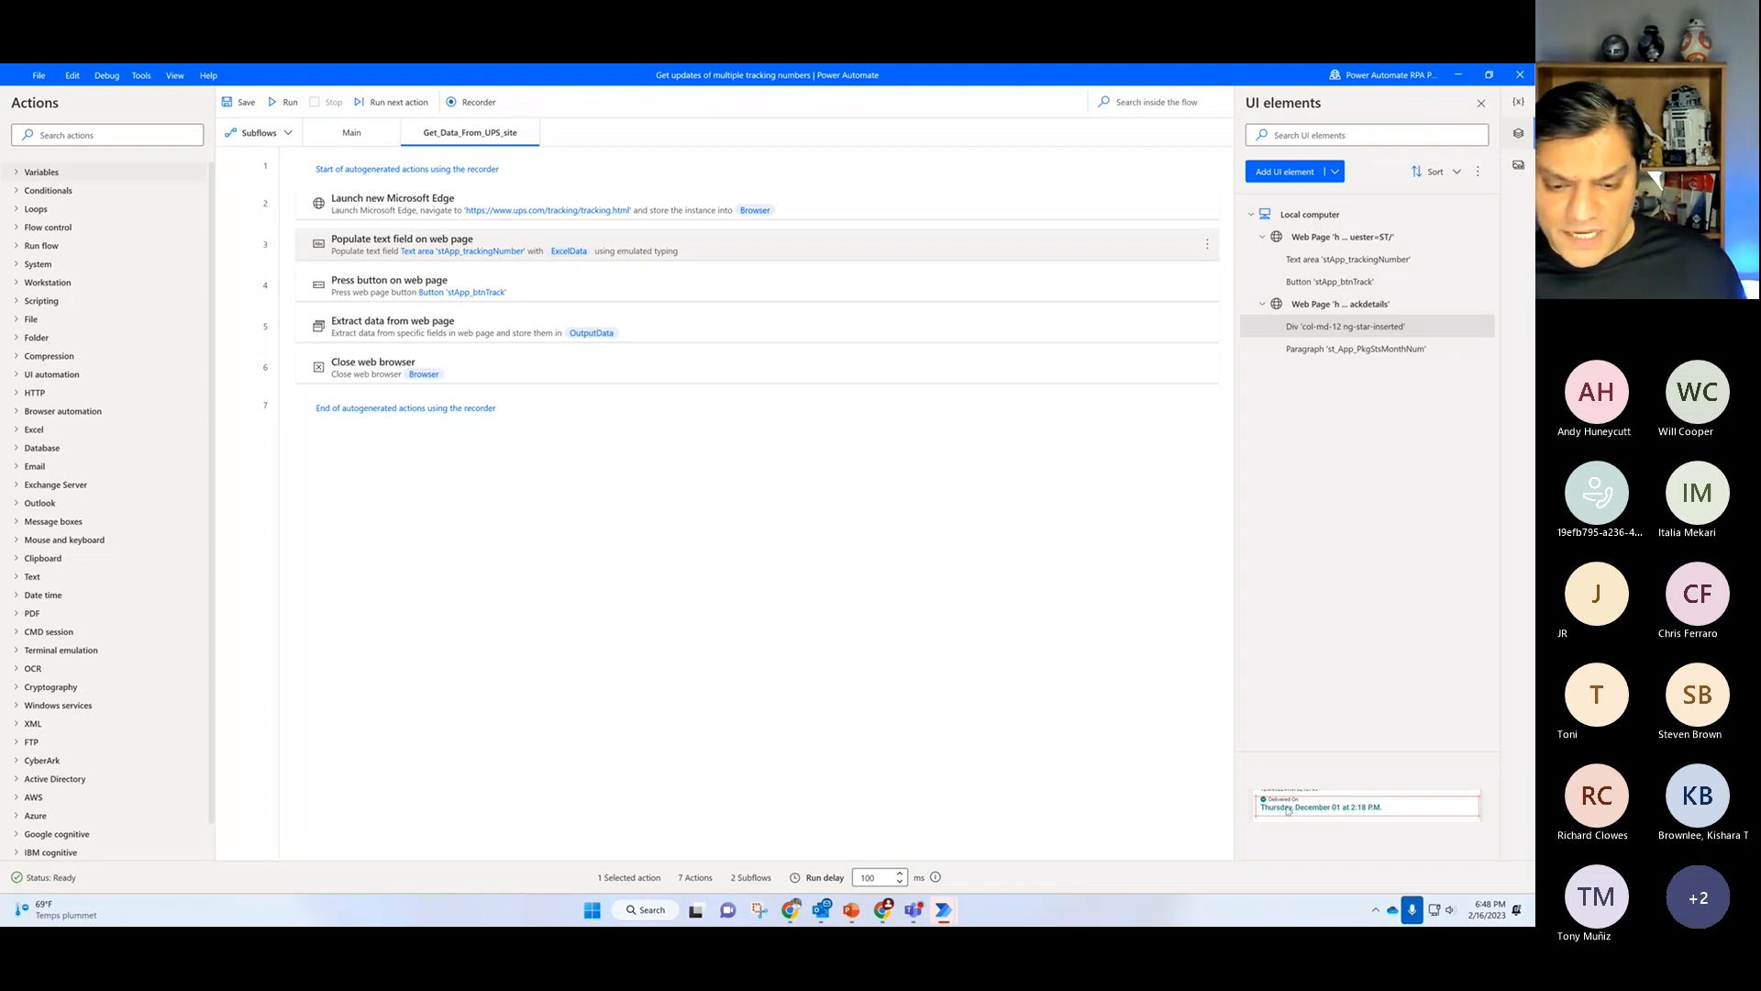
pyautogui.moveTo(954, 914)
pyautogui.click(792, 807)
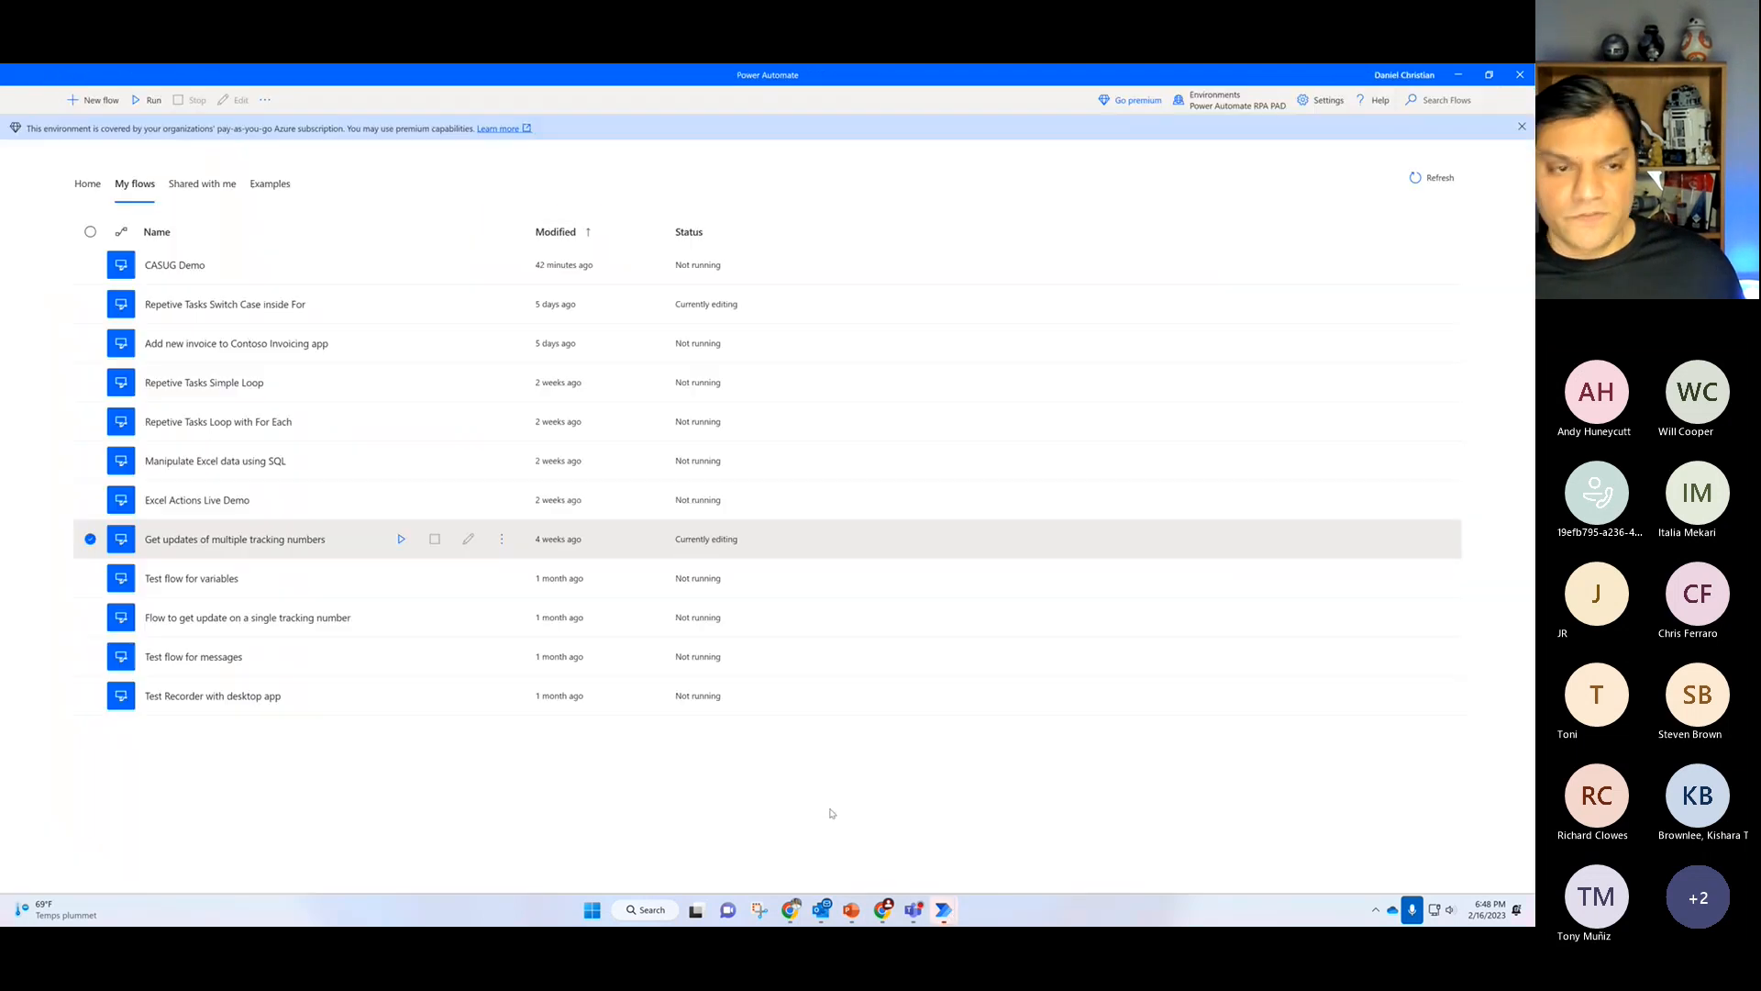
pyautogui.click(283, 190)
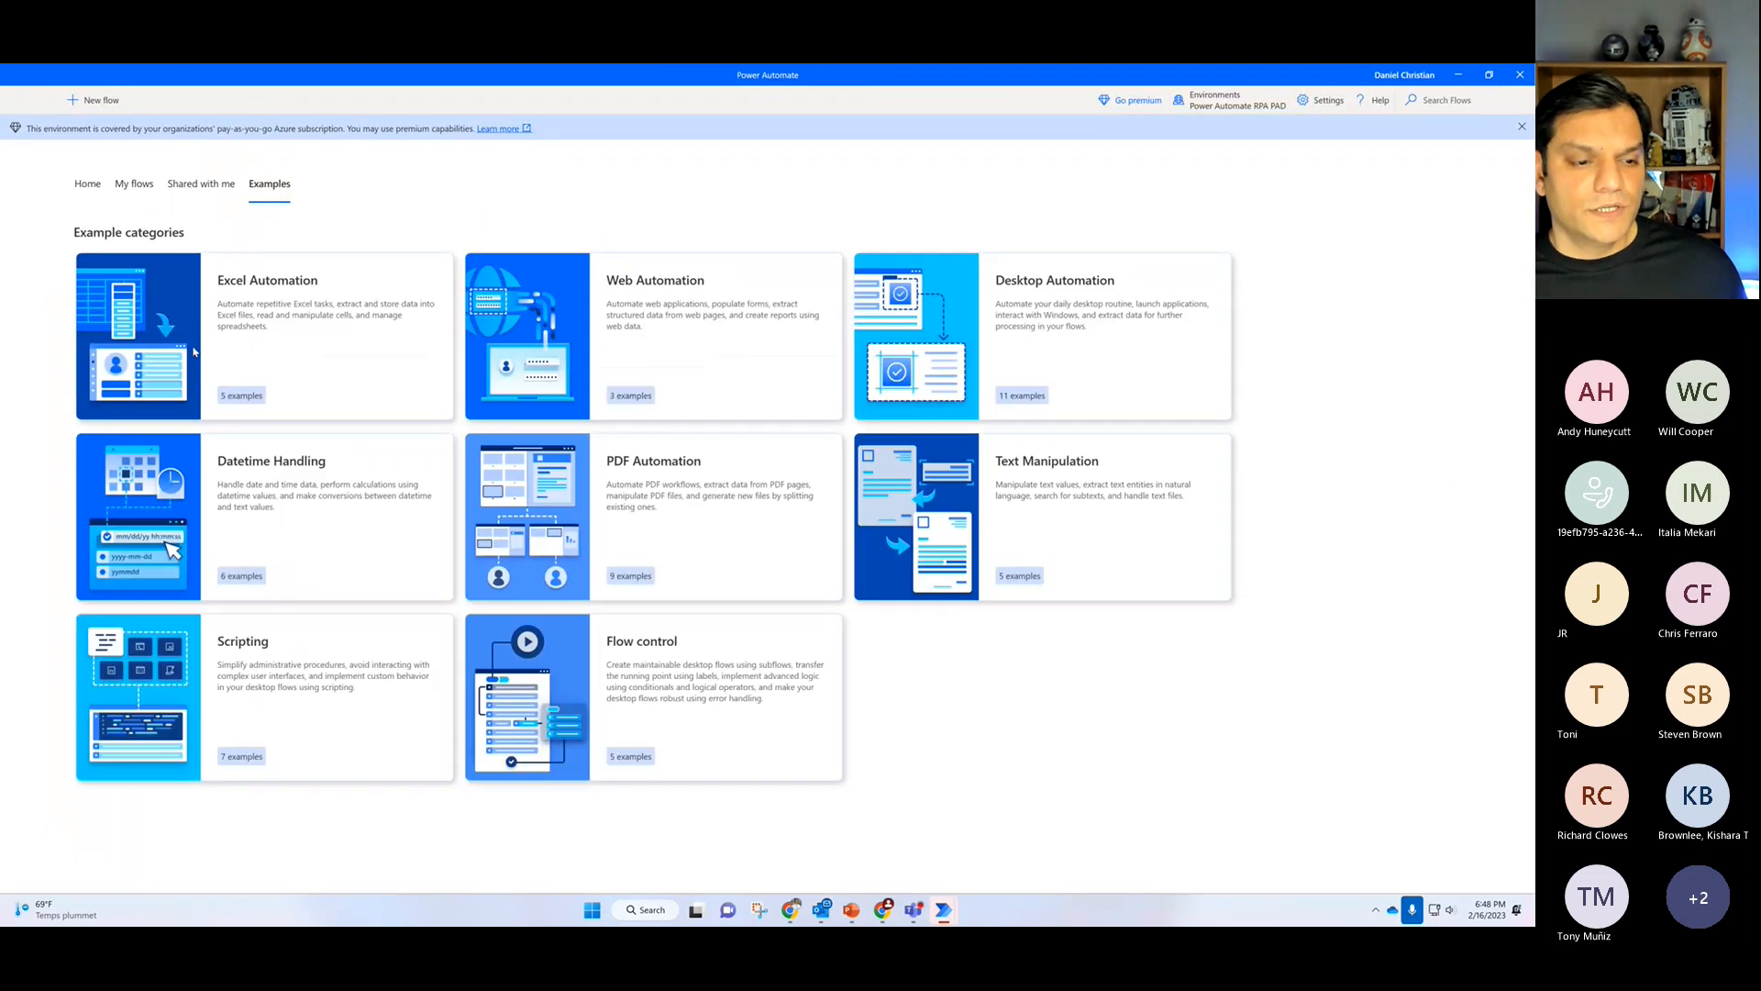
pyautogui.click(295, 702)
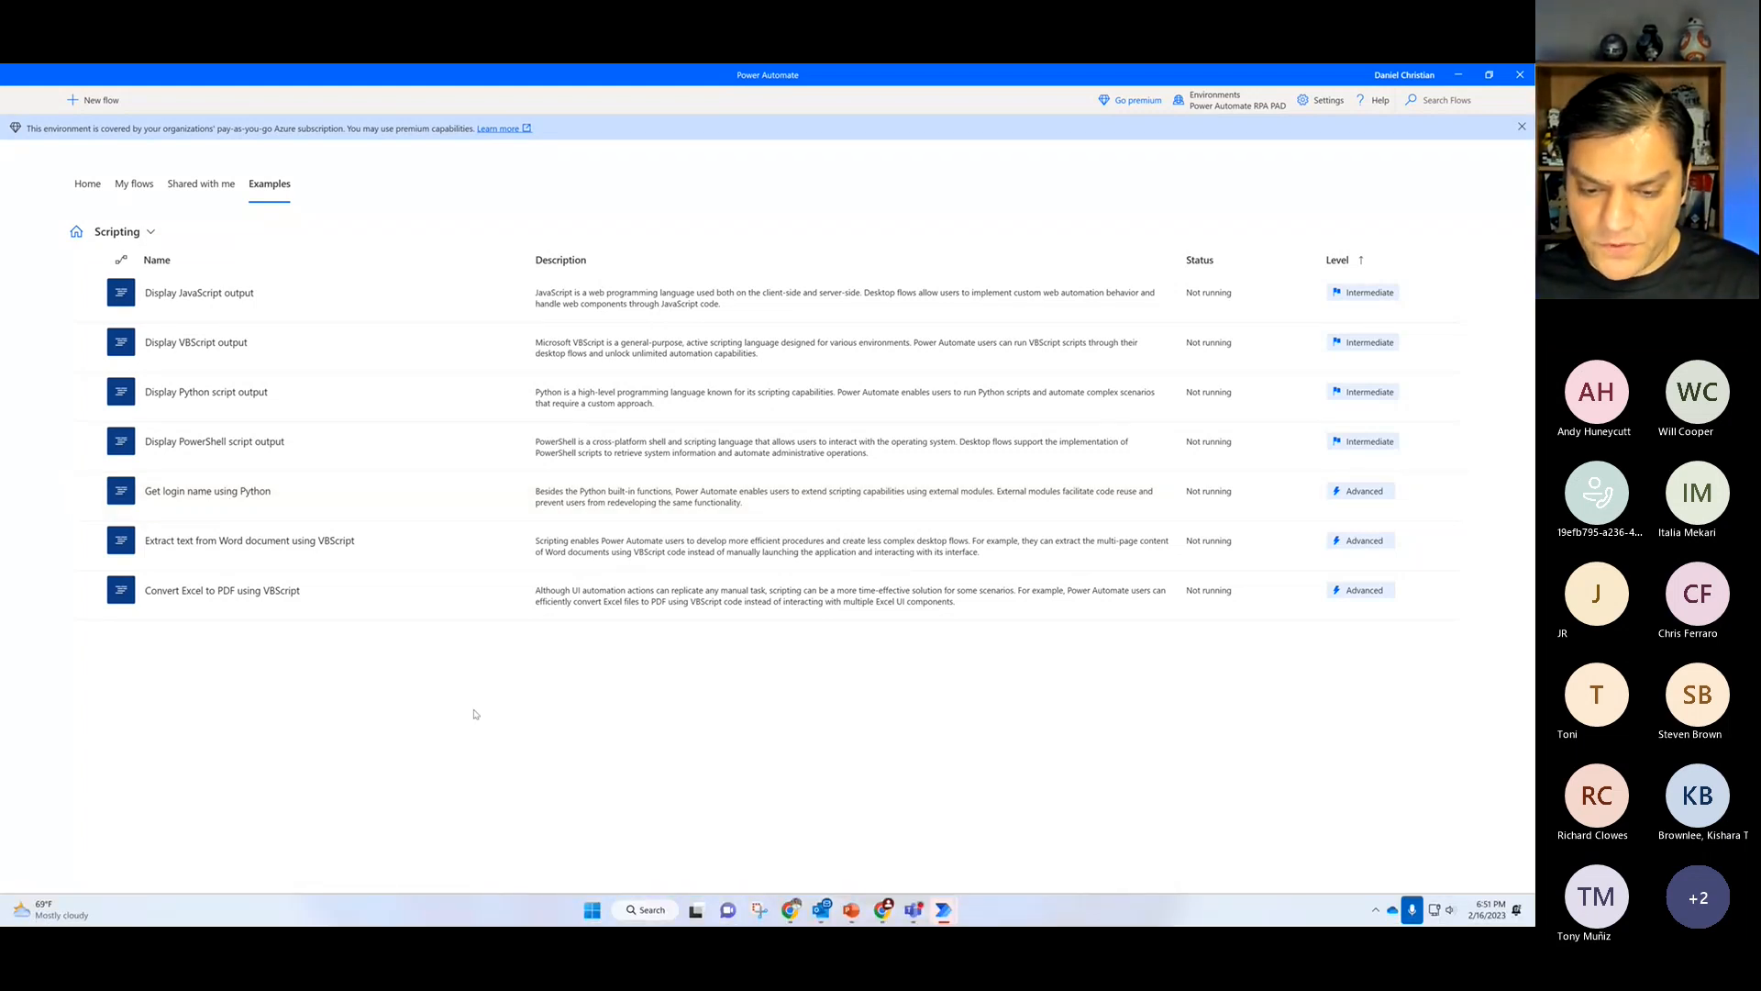
# Step: Switch to Chrome, open a window under the presenter's own profile and load YouTube Studio in place of the UPS tracking page
pyautogui.click(883, 909)
pyautogui.click(523, 75)
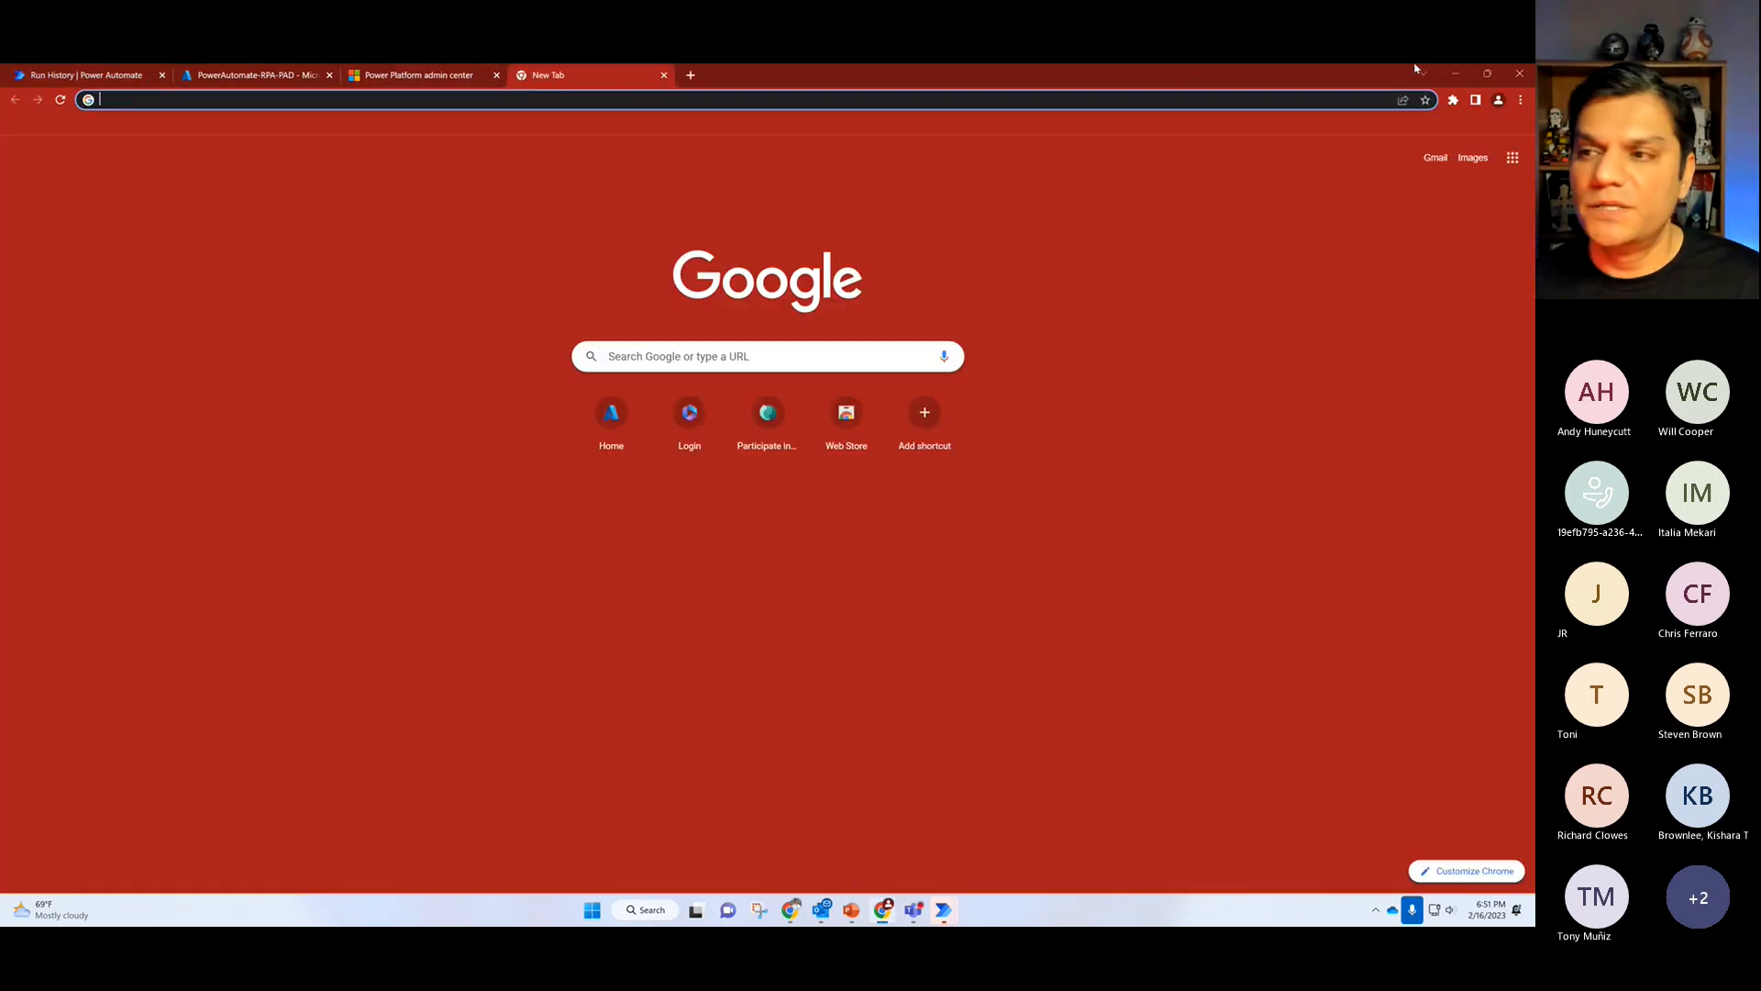
pyautogui.click(1499, 99)
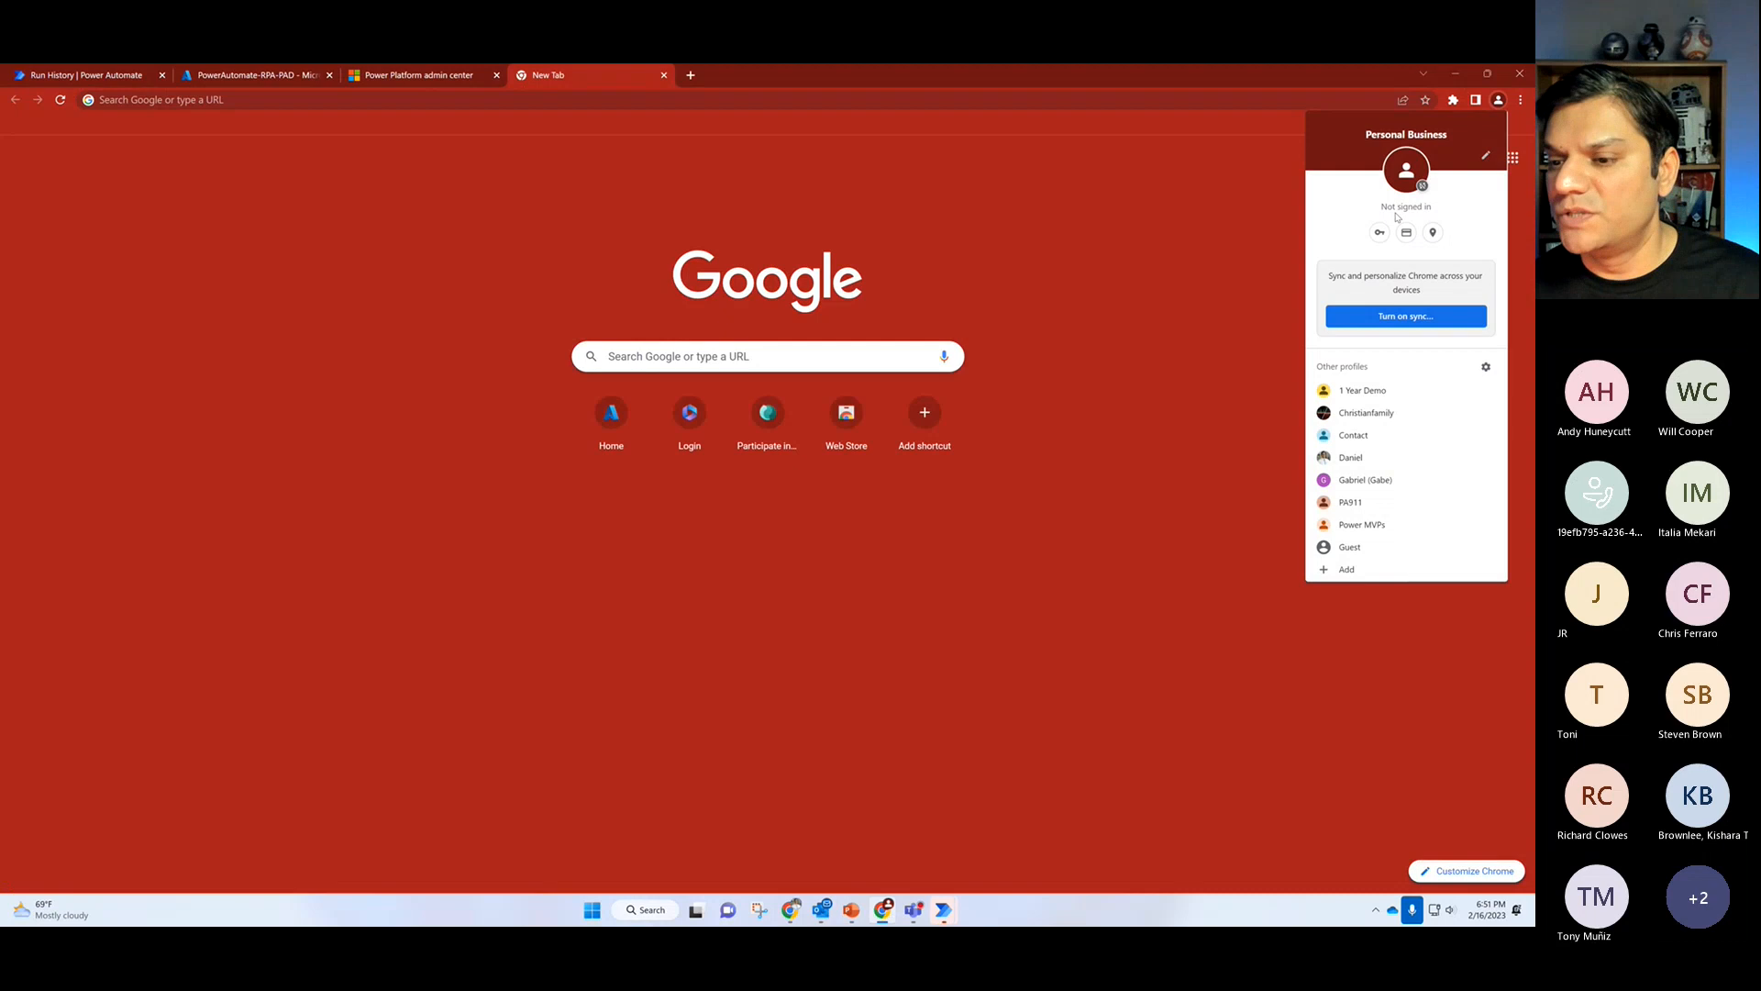
pyautogui.click(1358, 465)
pyautogui.click(436, 99)
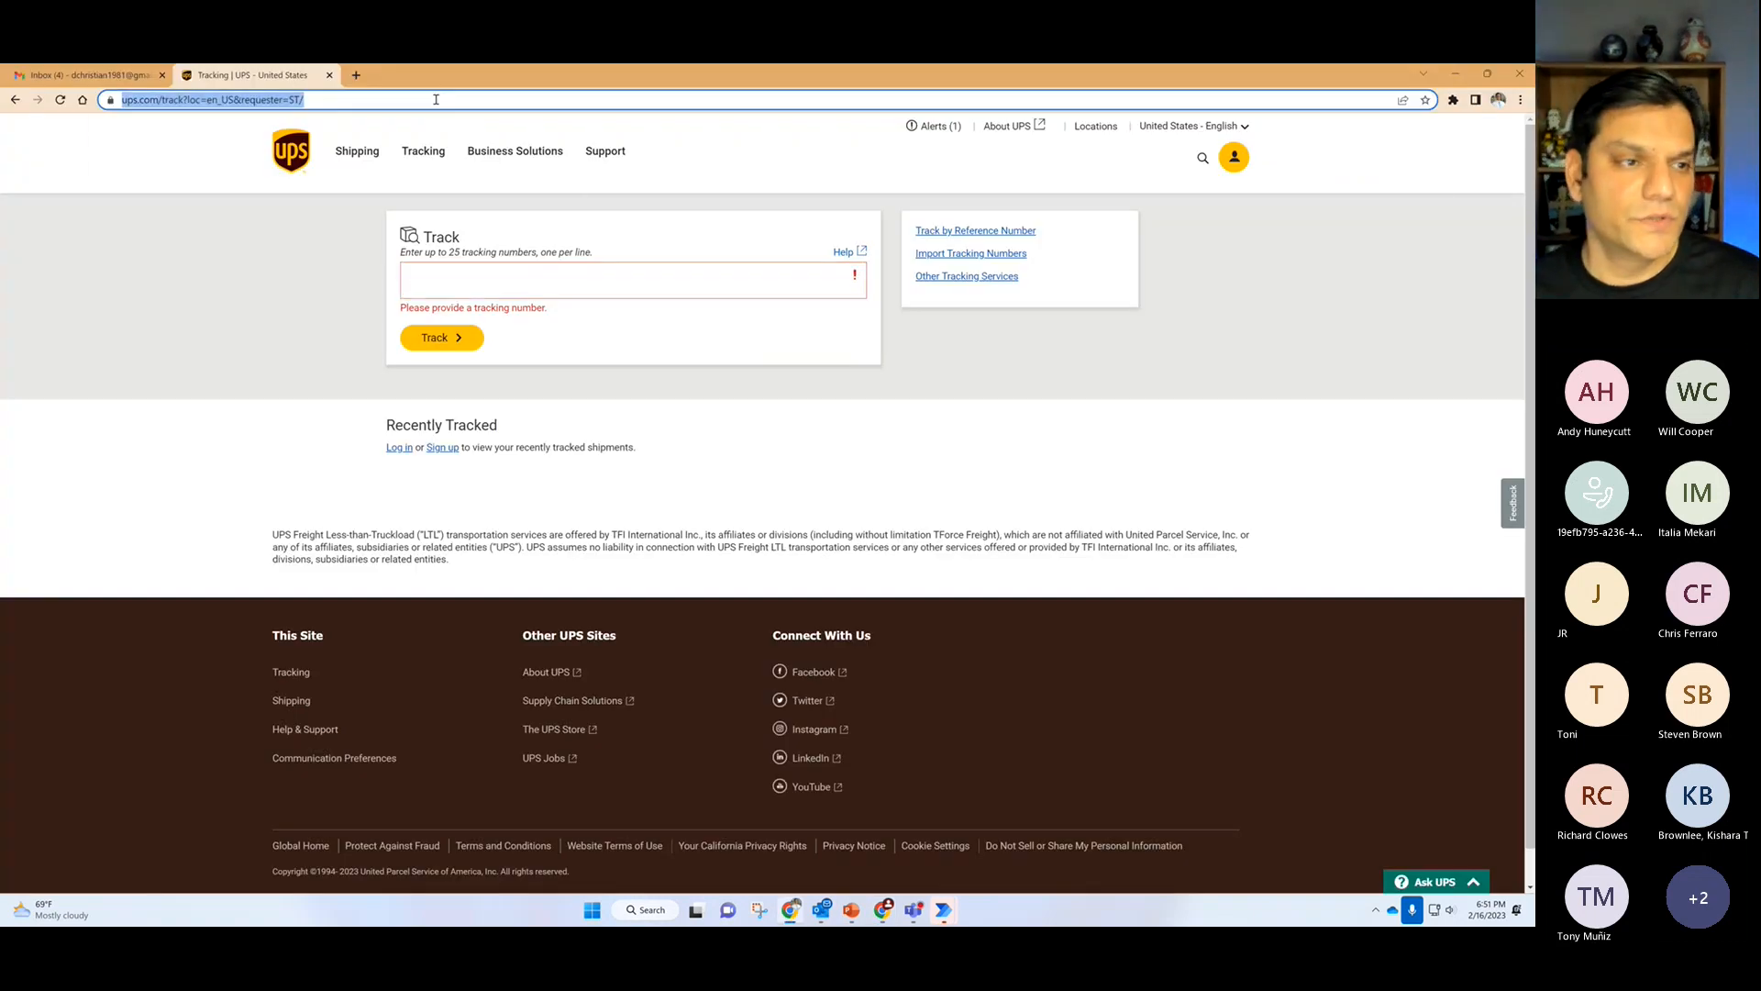
pyautogui.write('s')
pyautogui.press('Return')
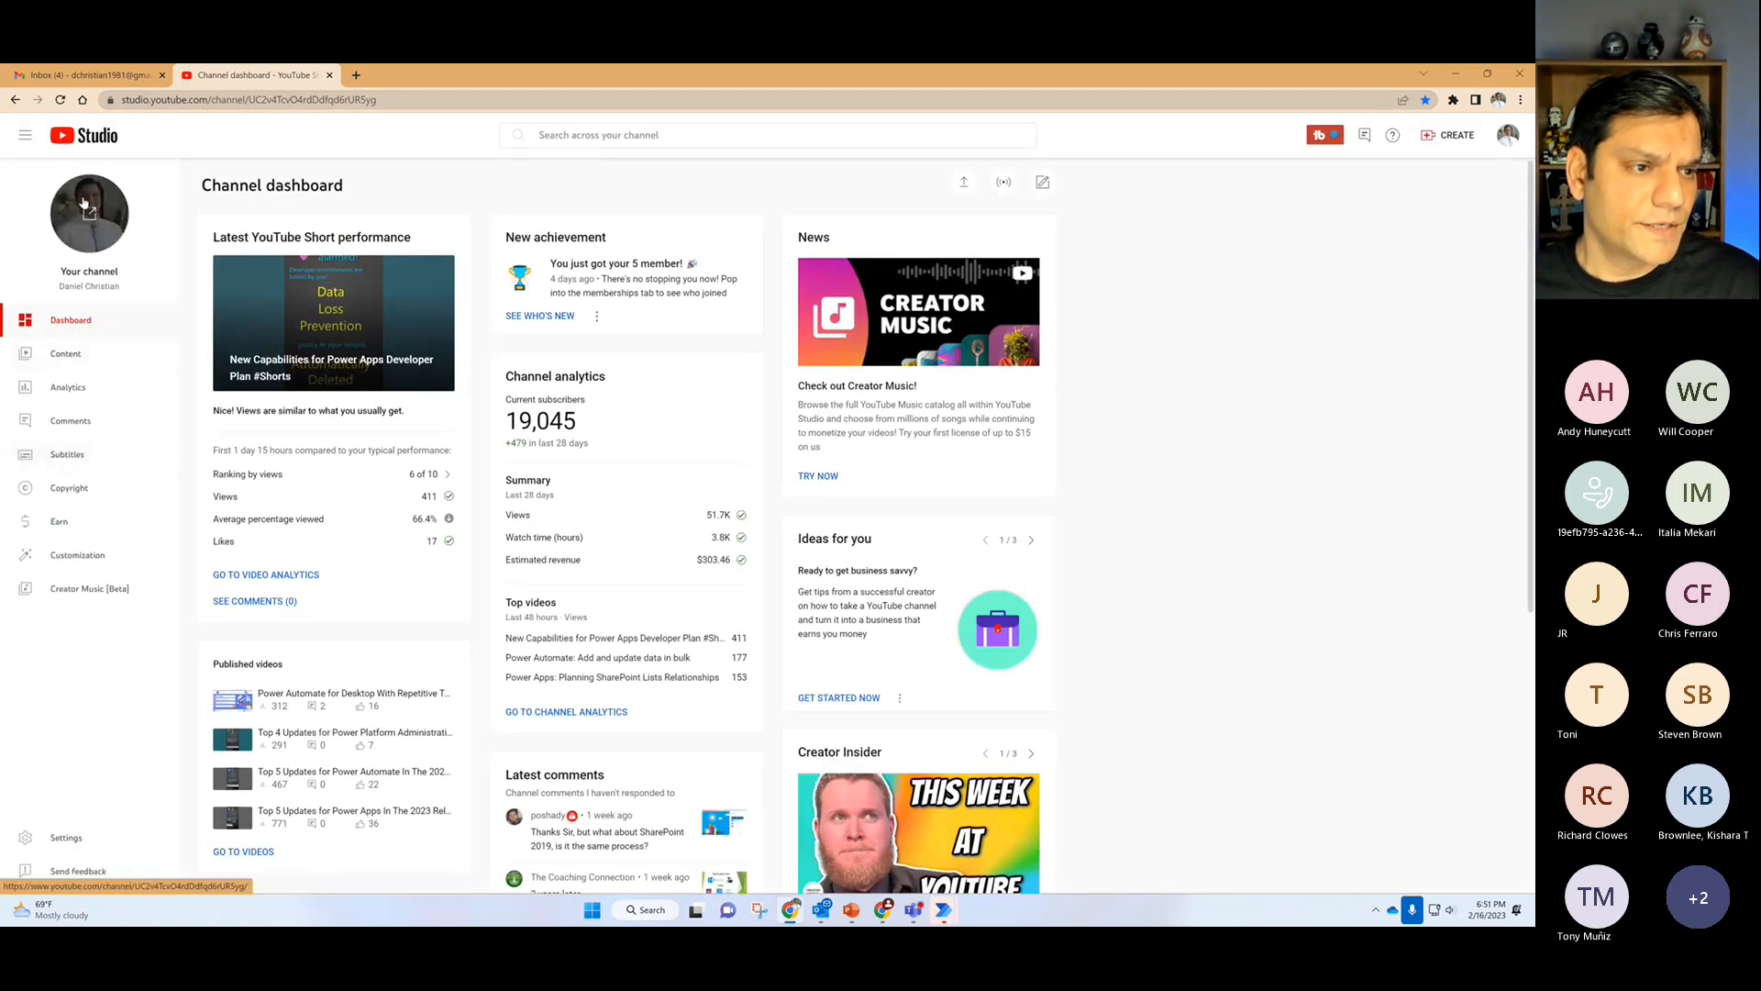
# Step: Show the channel's playlists and open the Power Automate Desktop playlist on YouTube
pyautogui.click(82, 352)
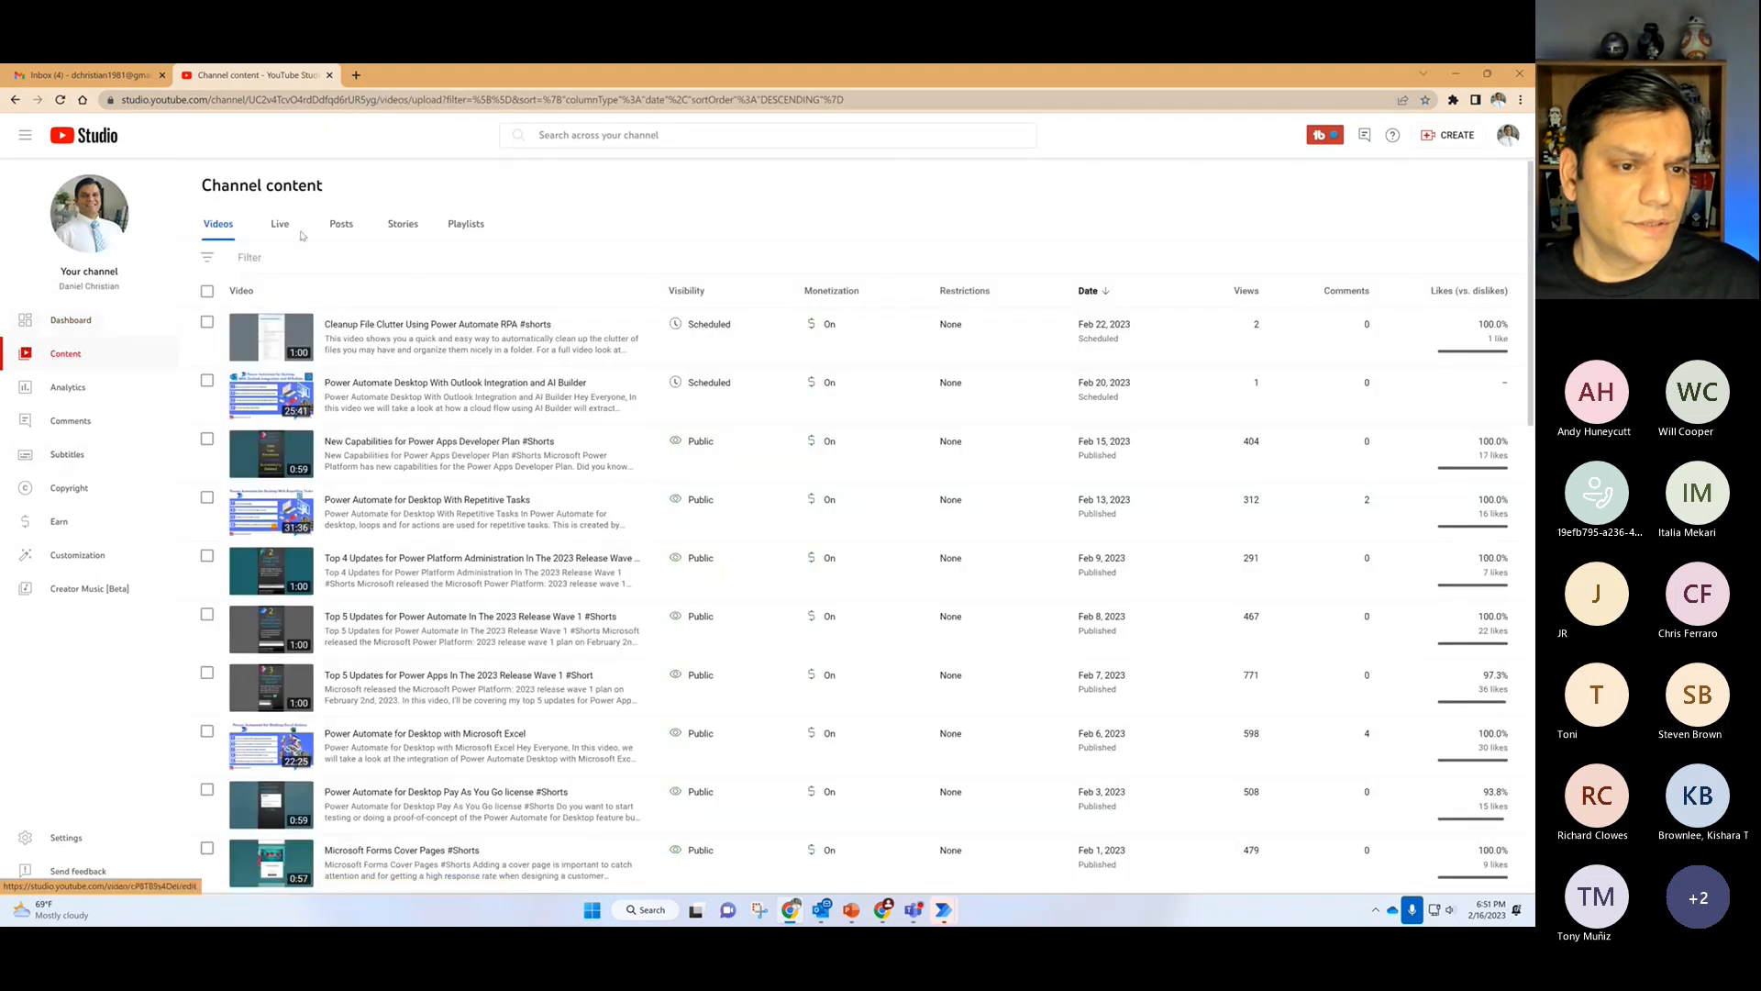
pyautogui.click(463, 229)
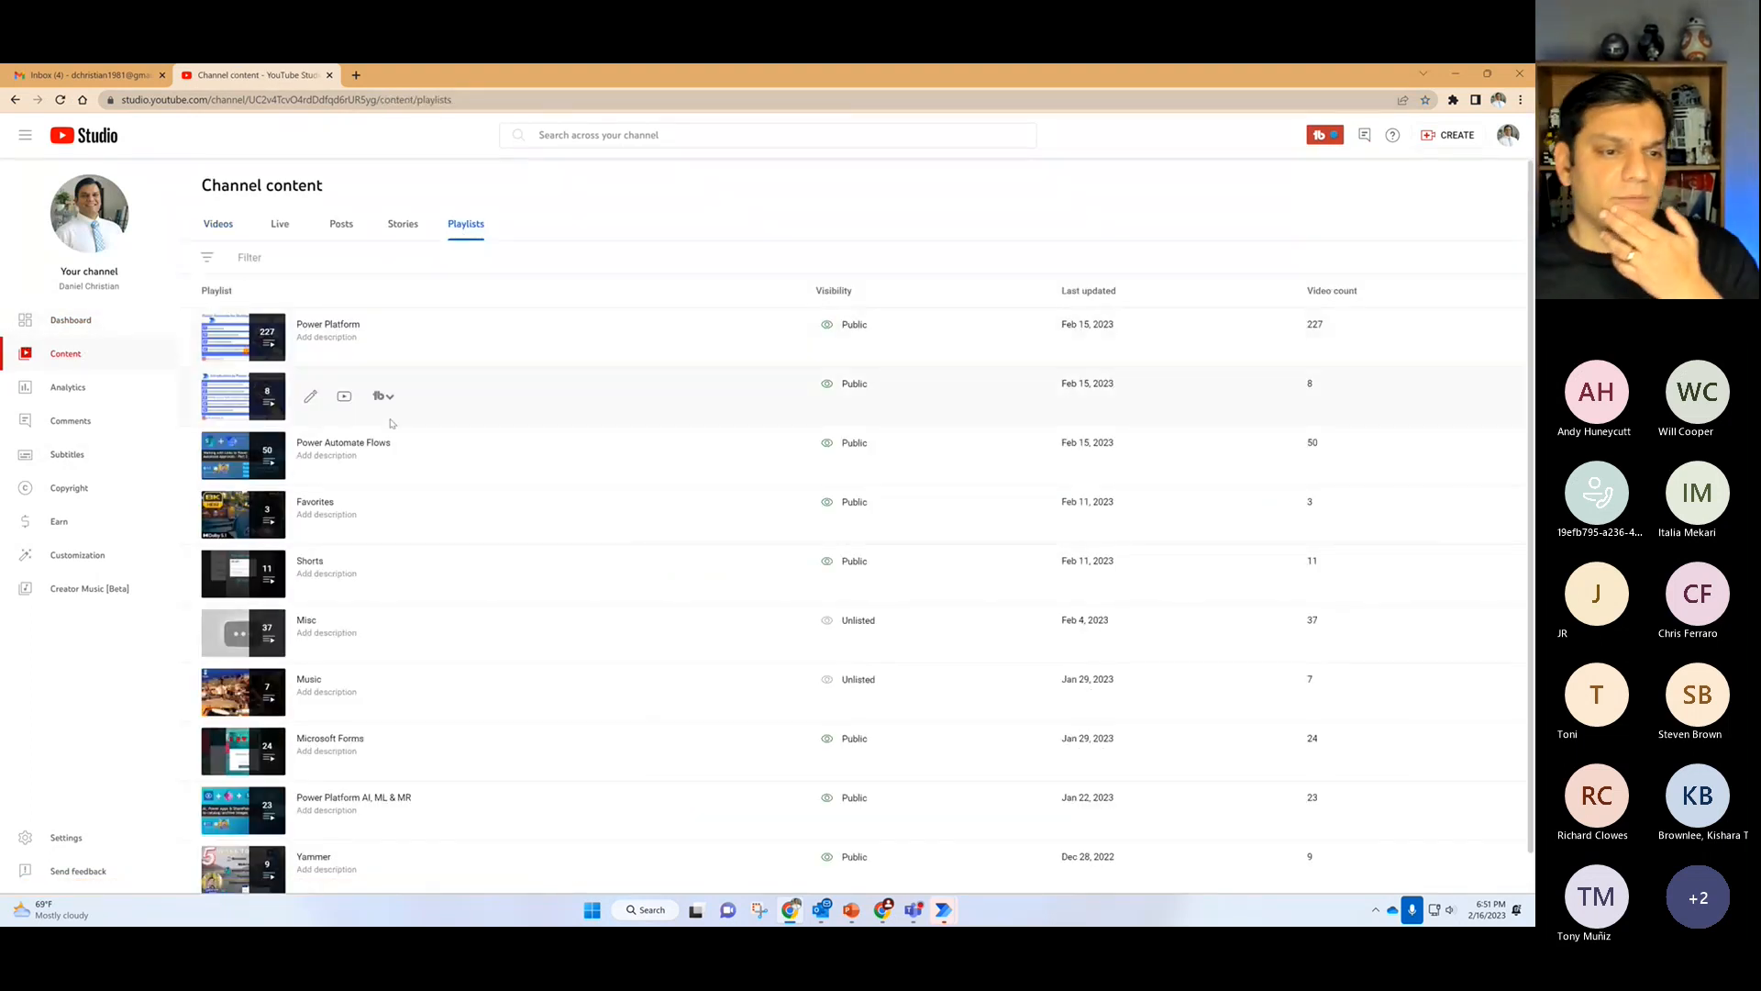
pyautogui.click(344, 397)
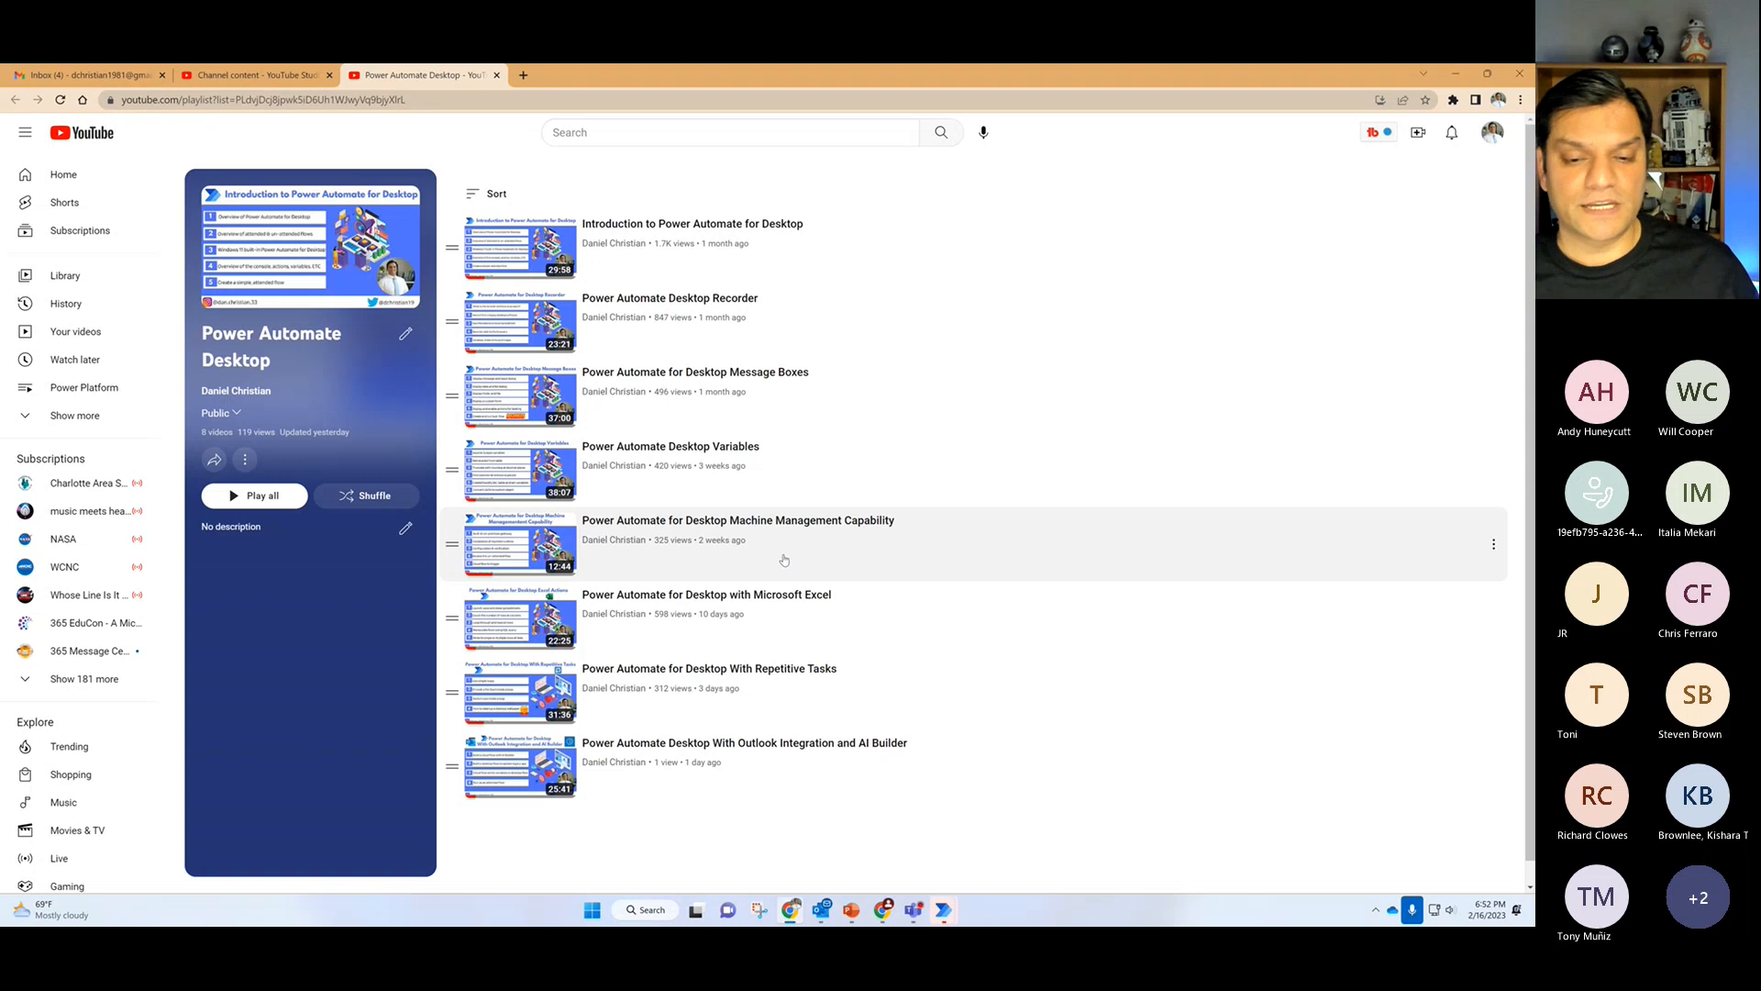
# Step: Return to the Chrome window with the cloud flow's run history, open the Desktop flow runs monitoring page and close the developer tools
pyautogui.click(880, 906)
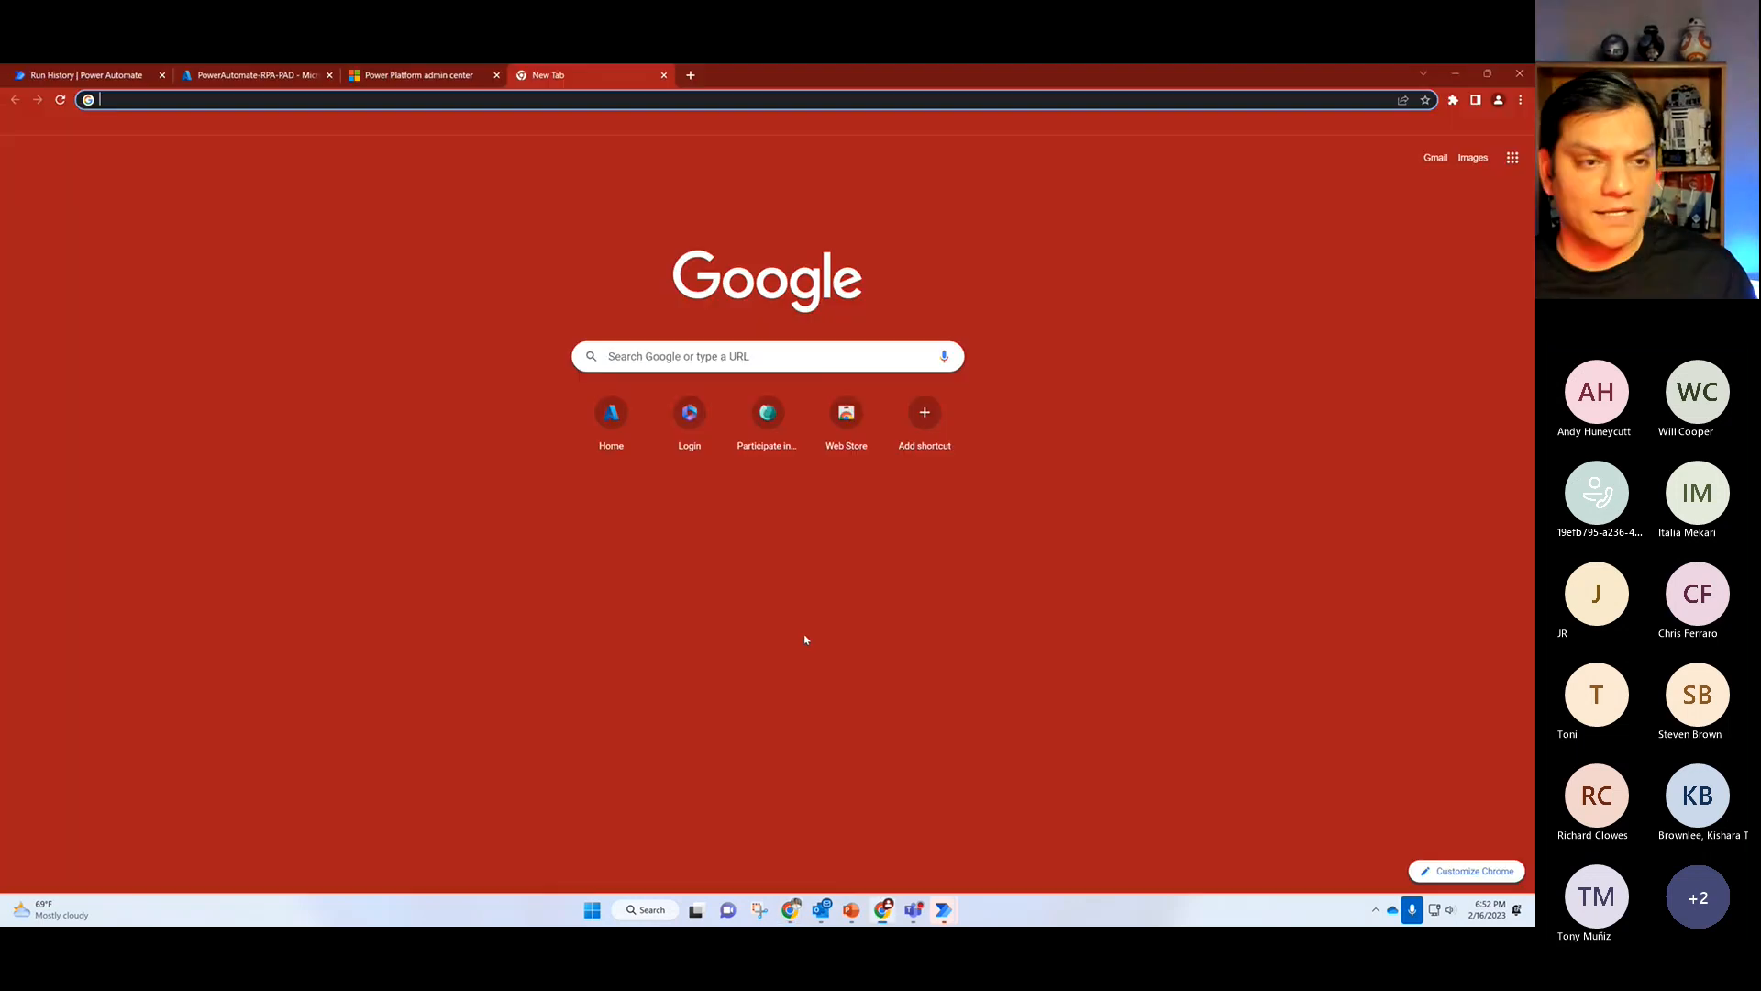
pyautogui.click(221, 77)
pyautogui.click(107, 77)
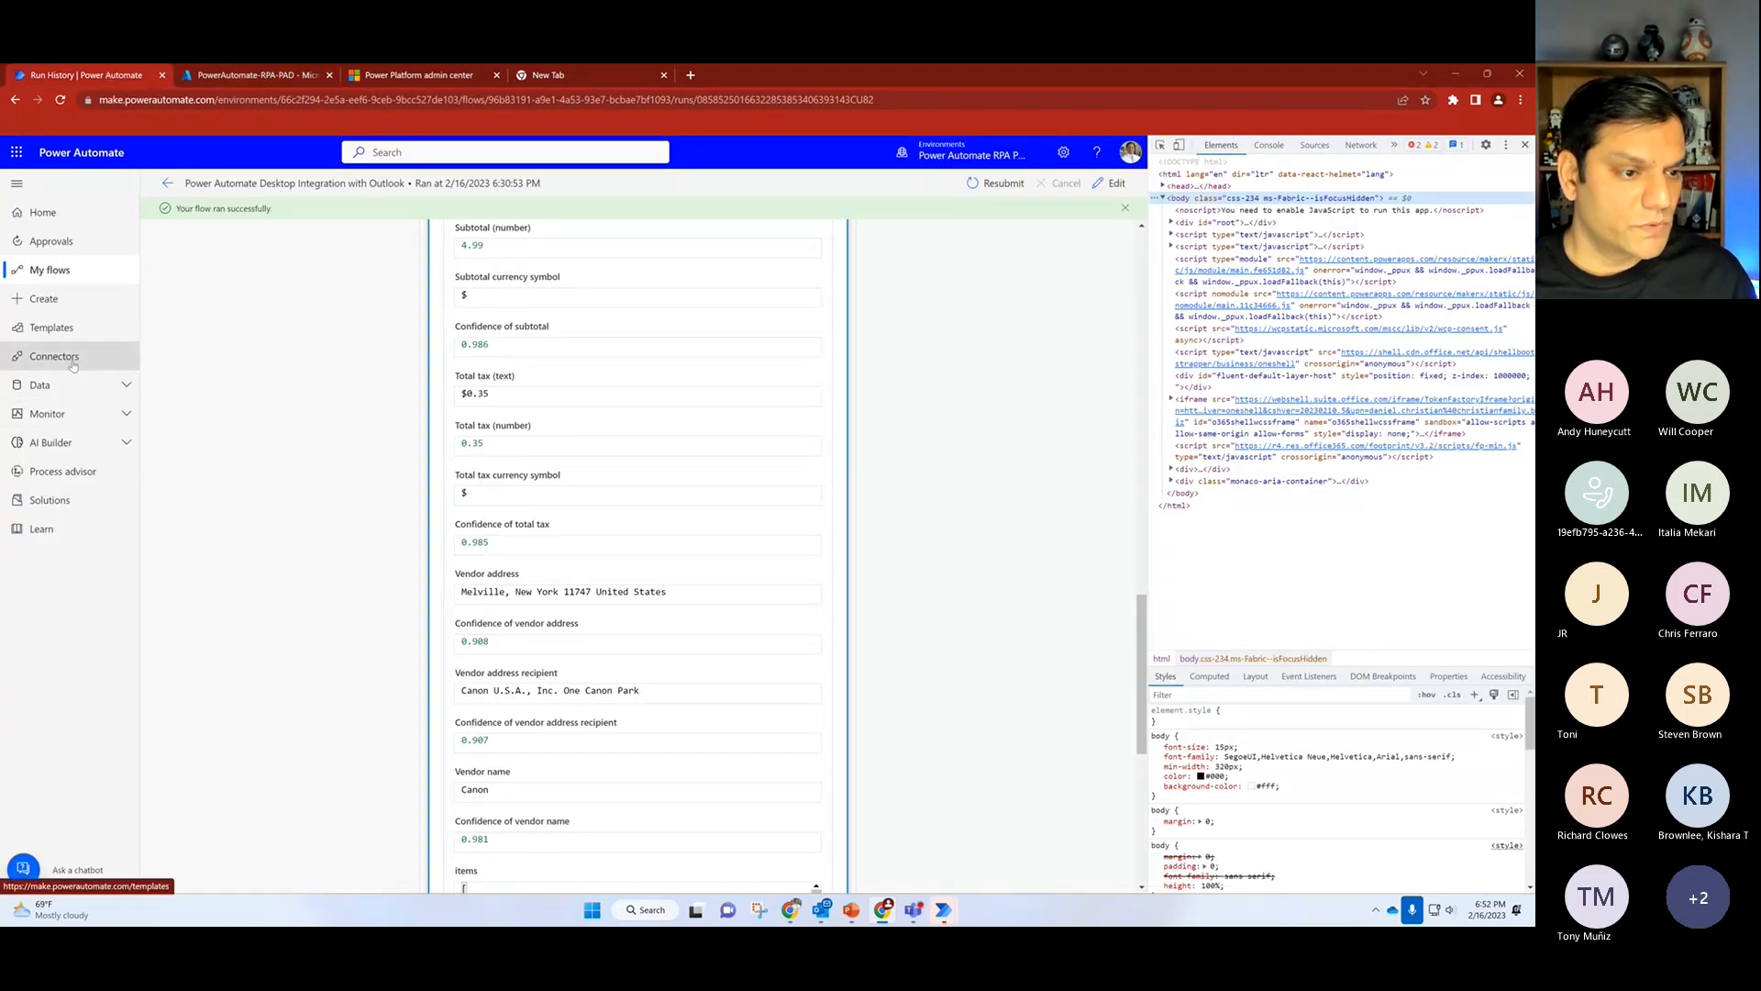
pyautogui.click(64, 413)
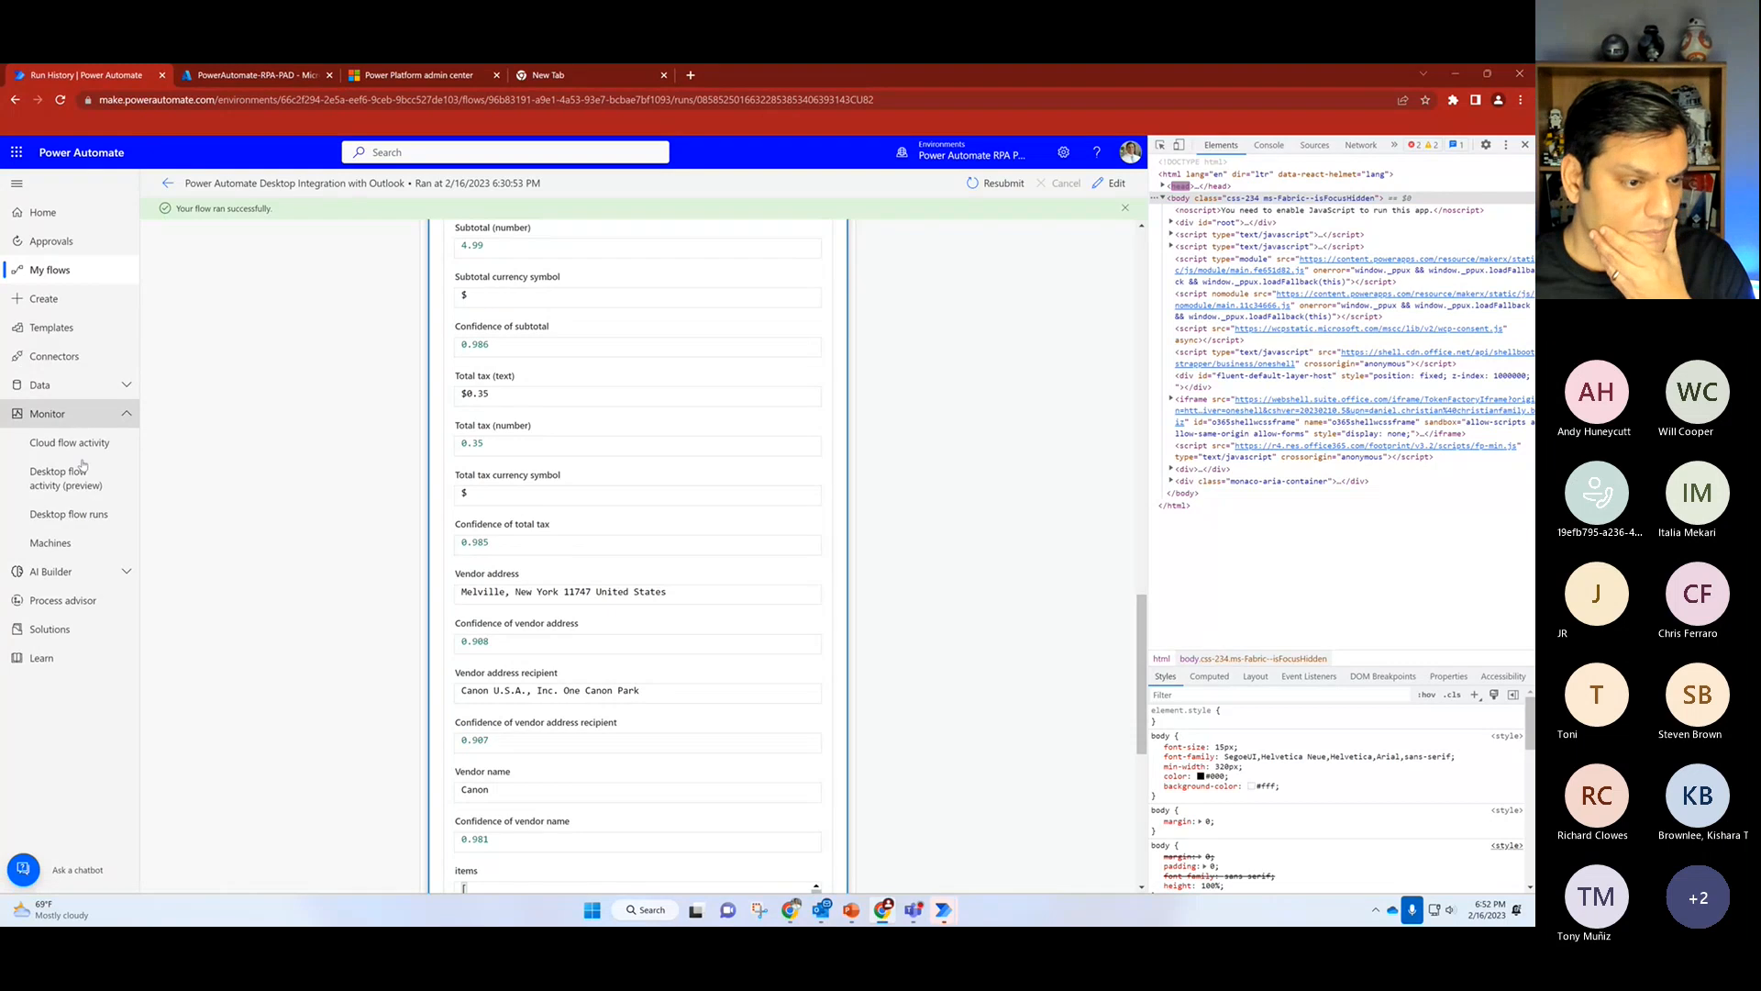
pyautogui.click(77, 519)
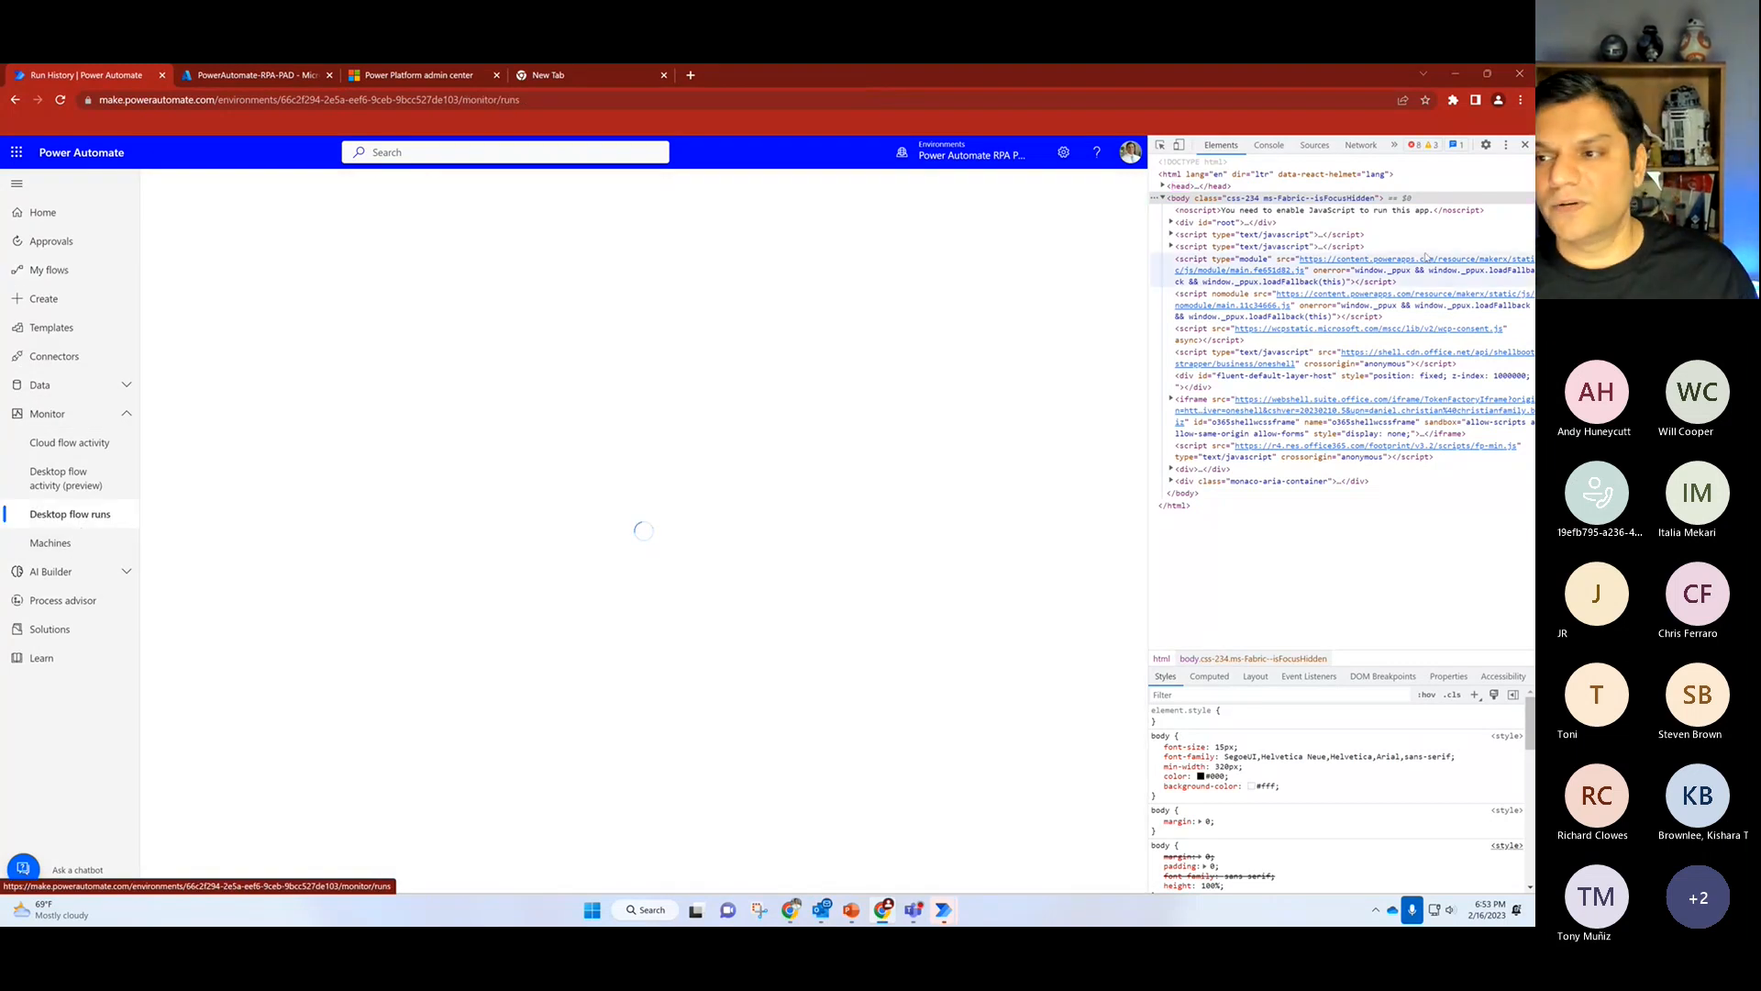
pyautogui.click(1524, 145)
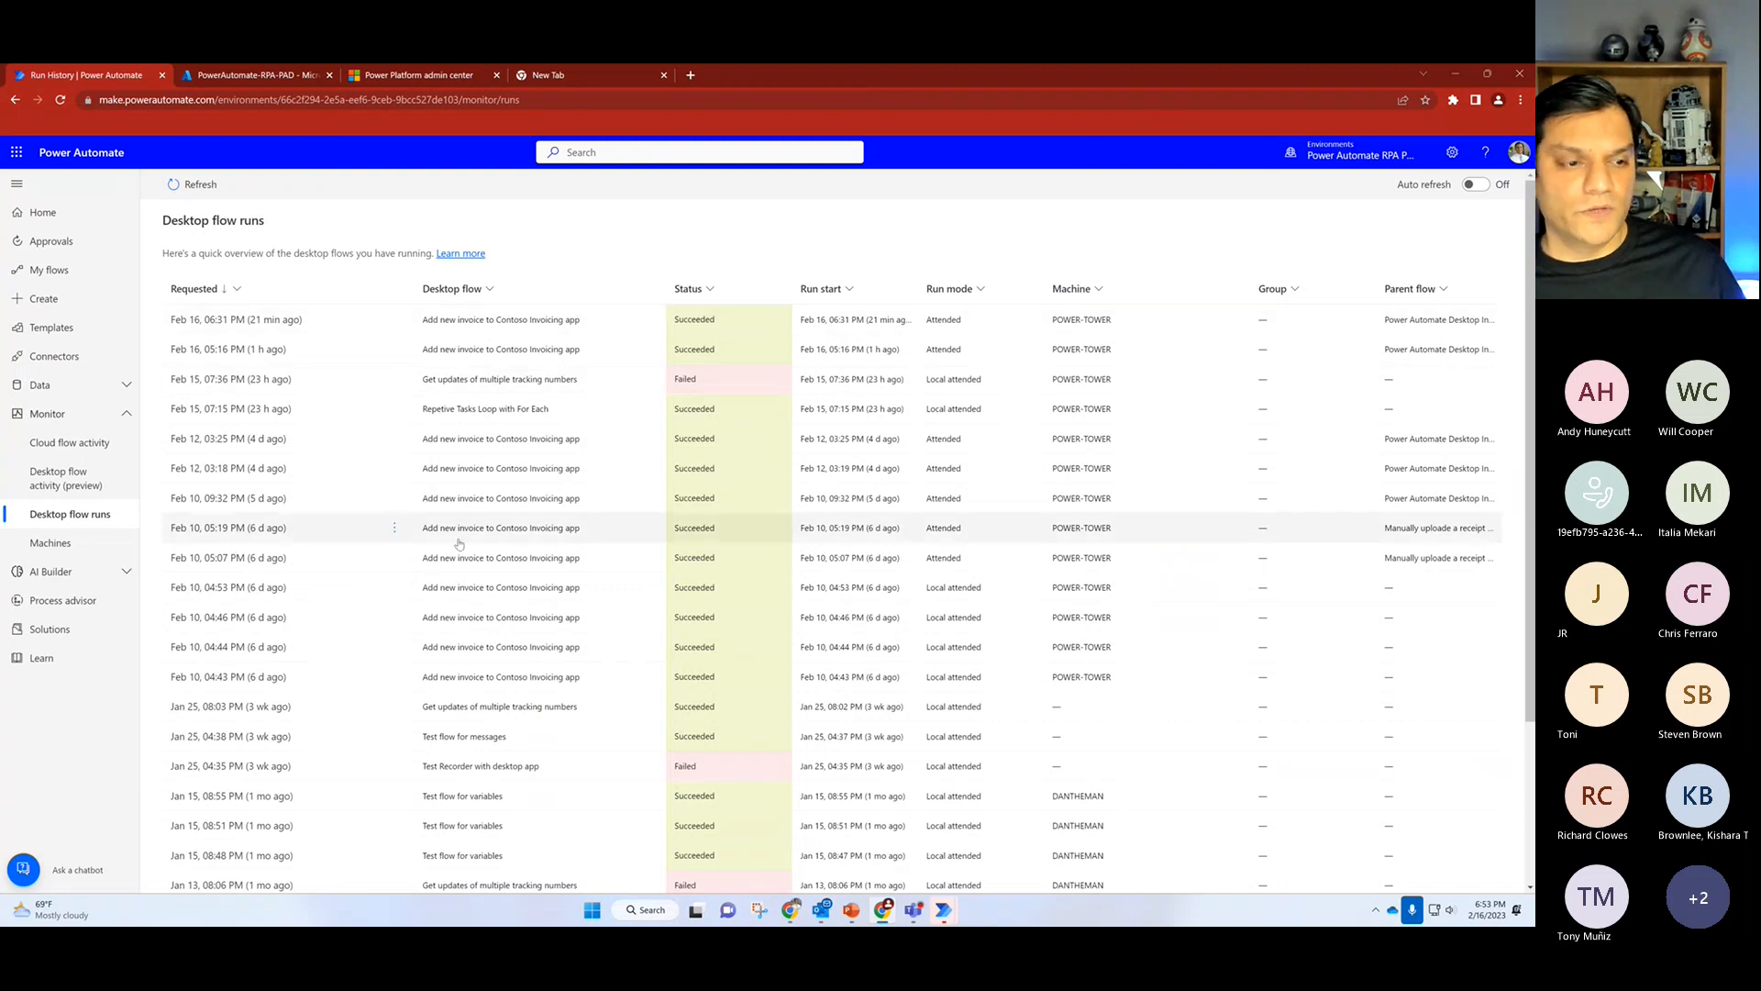
# Step: Open the Machines page and examine the types of new machine resources without creating one
pyautogui.click(64, 548)
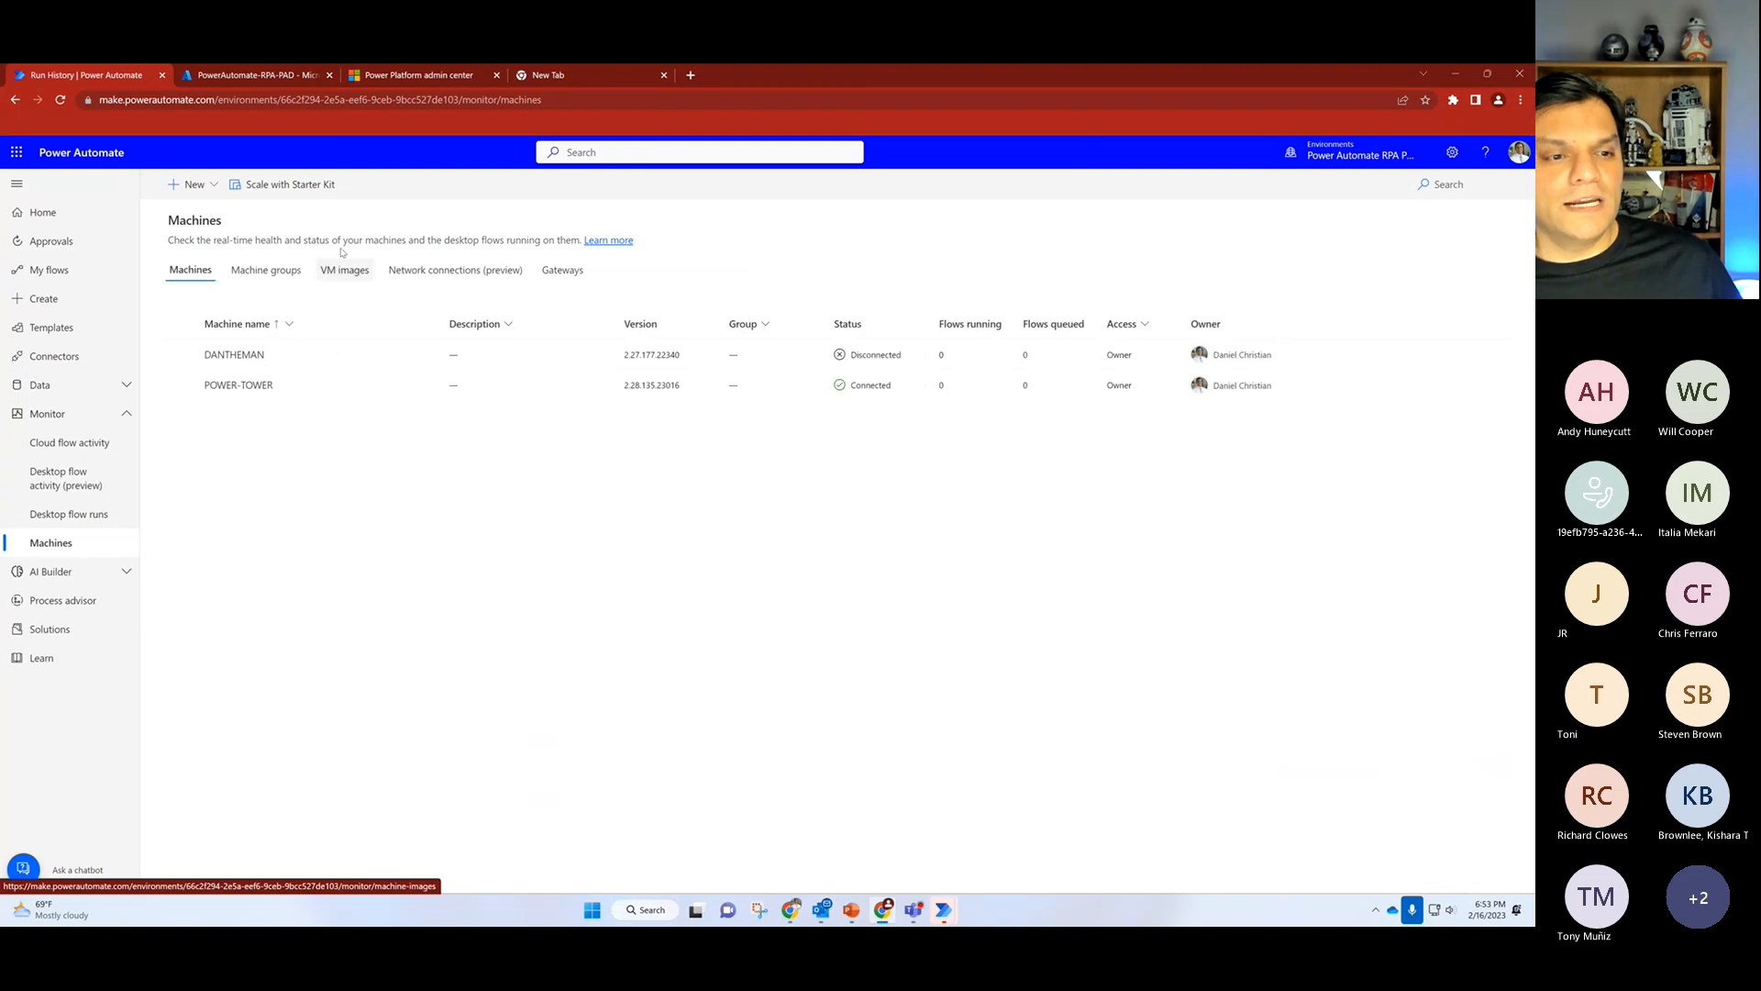
pyautogui.click(190, 184)
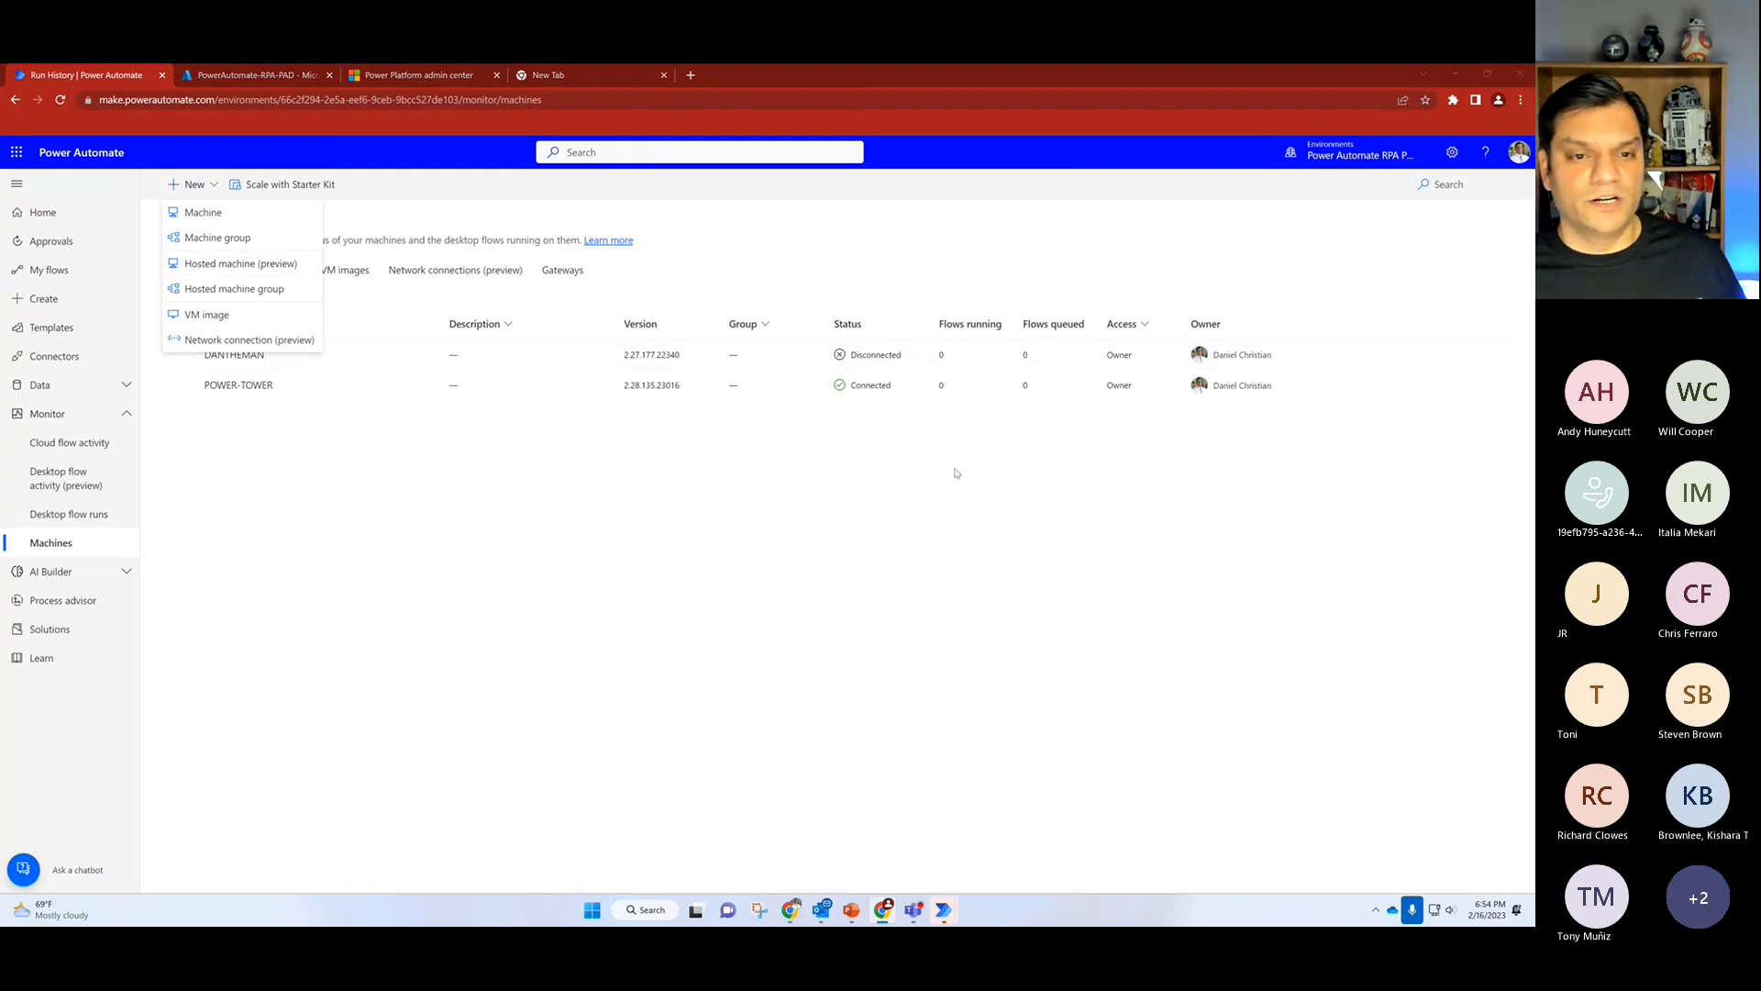
pyautogui.click(662, 486)
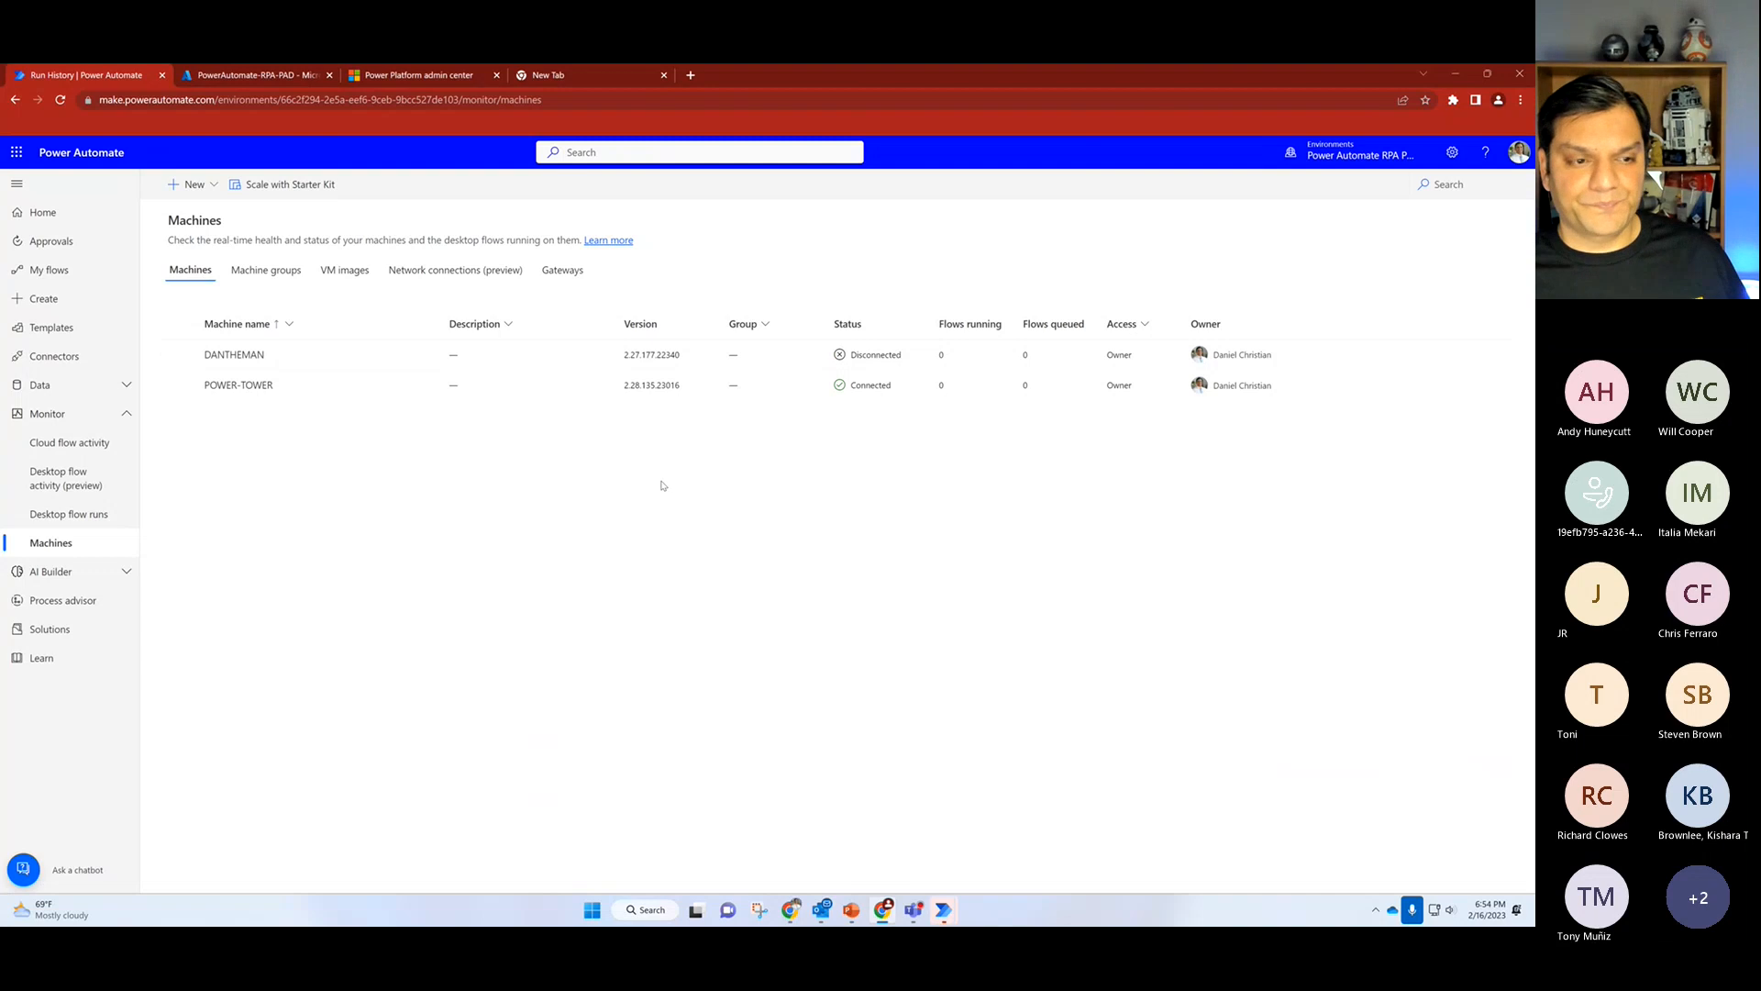
# Step: Switch to the Azure cost analysis of the PowerAutomate-RPA-PAD resource group and refresh it
pyautogui.click(421, 77)
pyautogui.click(290, 82)
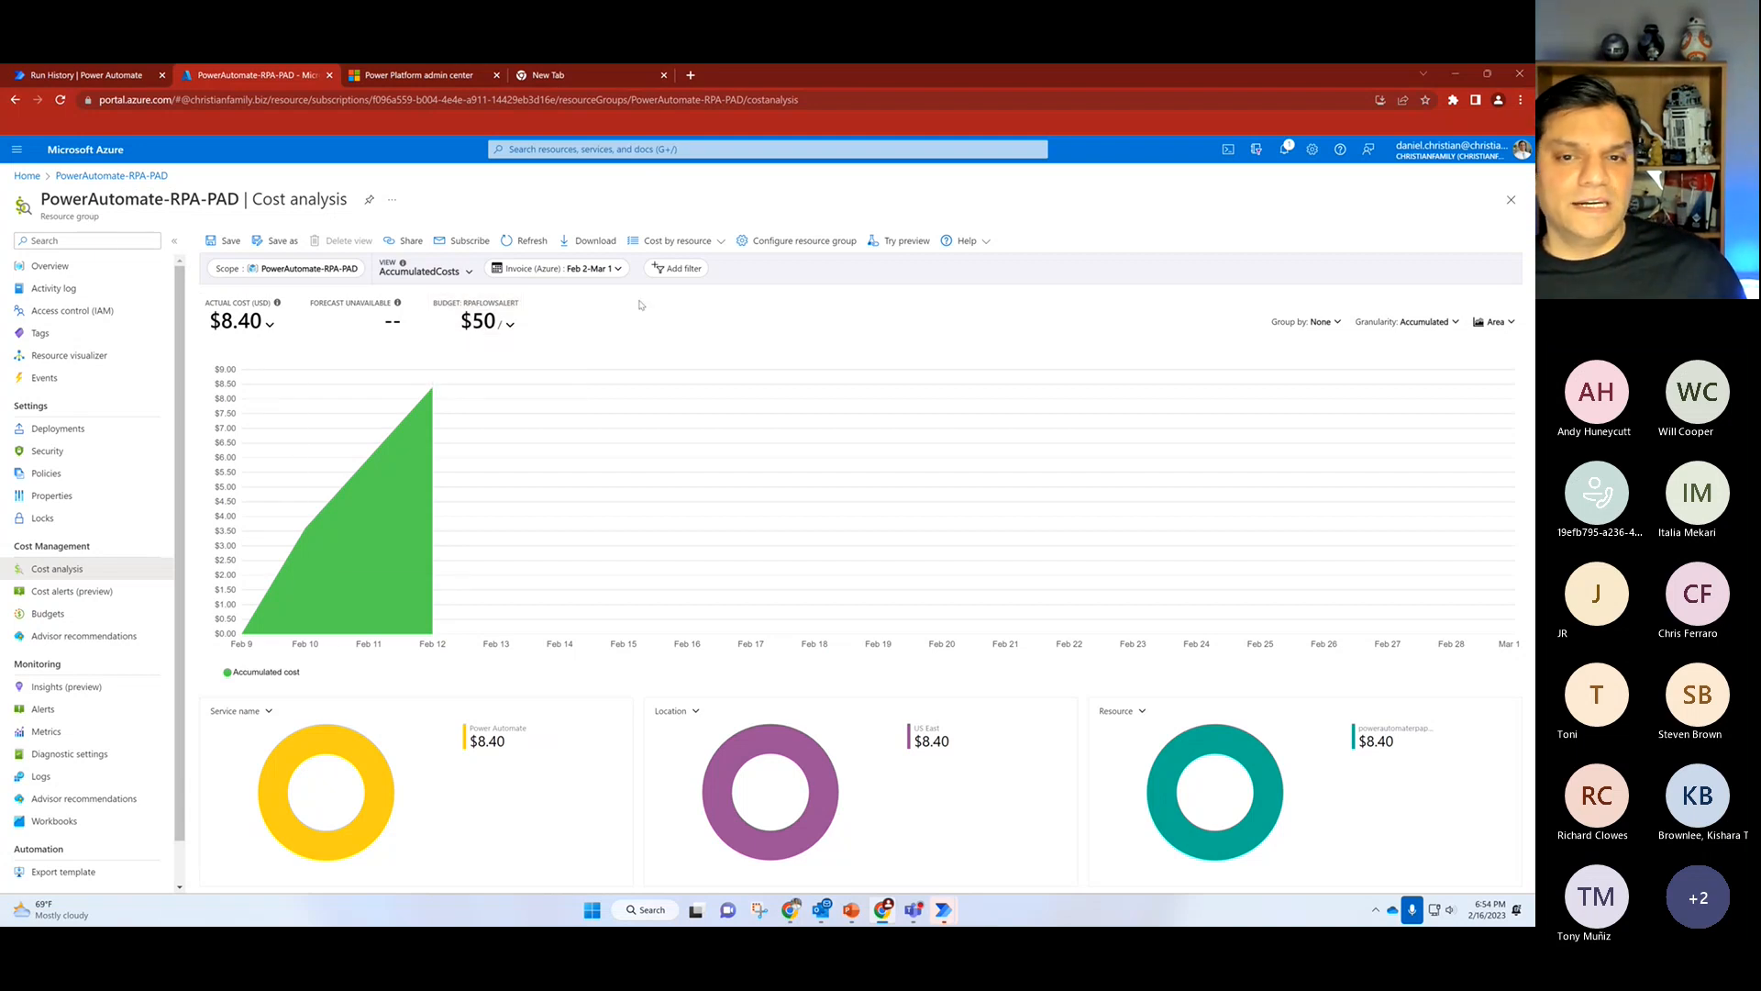
pyautogui.click(532, 241)
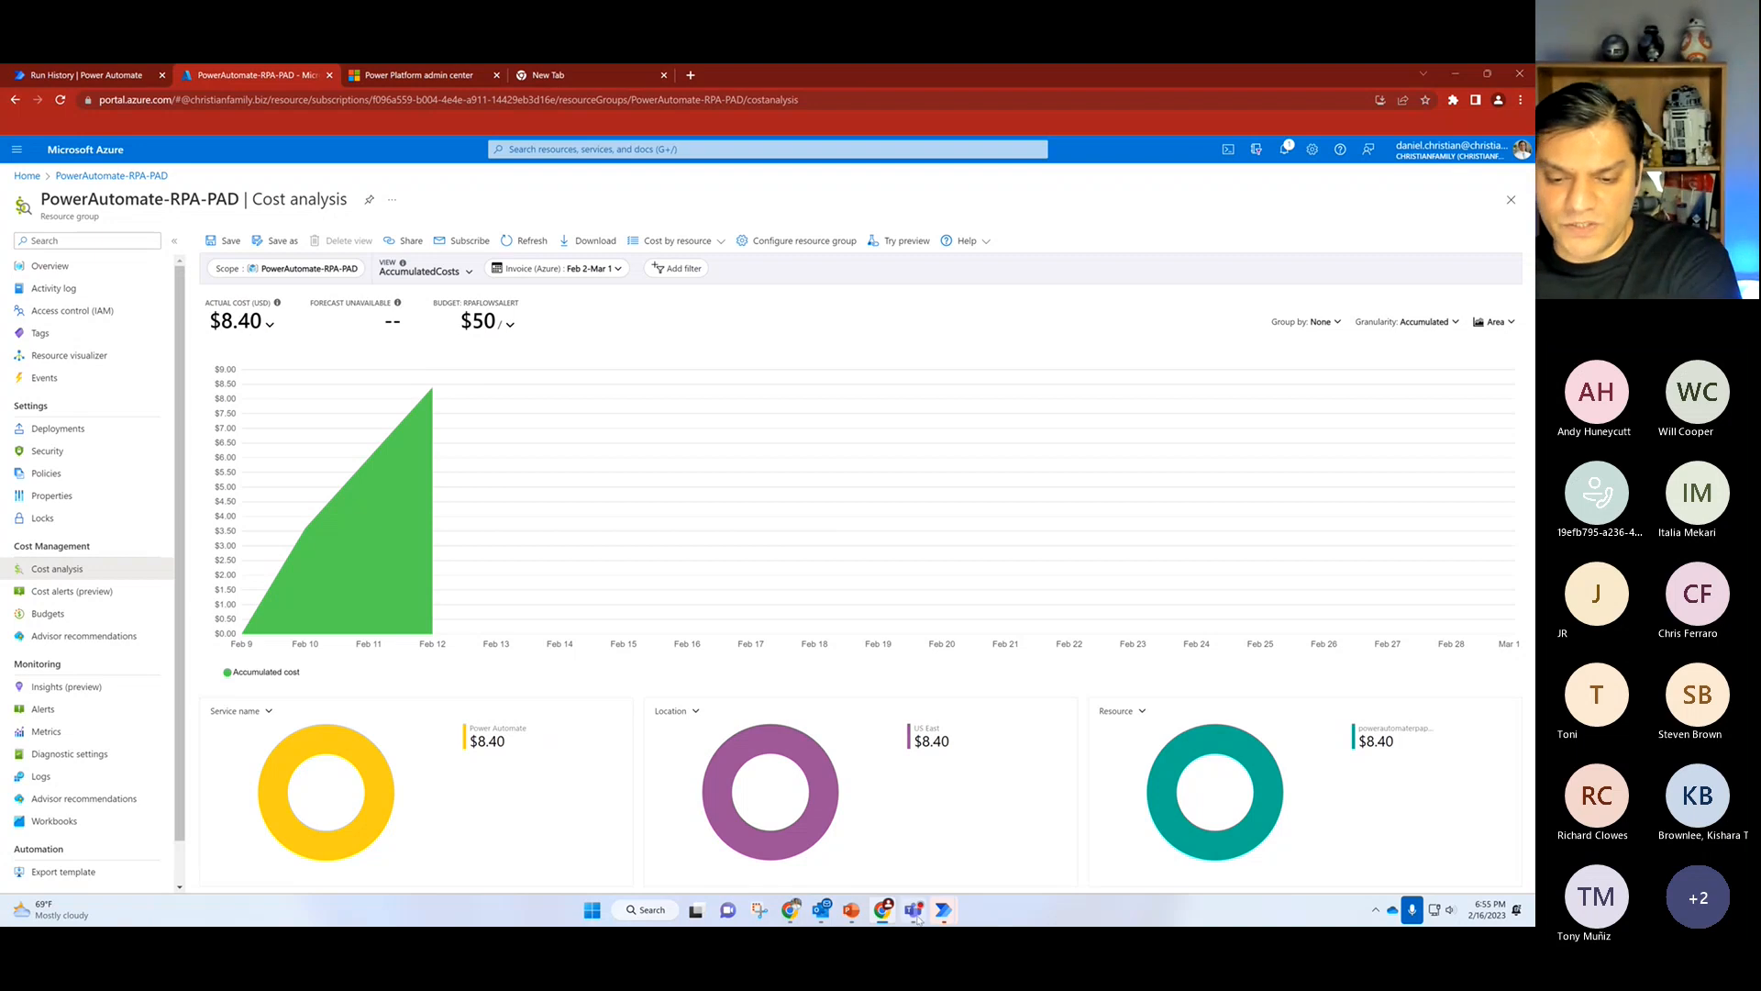
# Step: Switch to the desktop flow Repetive Tasks Switch Case inside For and examine the SharePoint (Preview) actions, collapsing the group again
pyautogui.moveTo(944, 909)
pyautogui.click(983, 813)
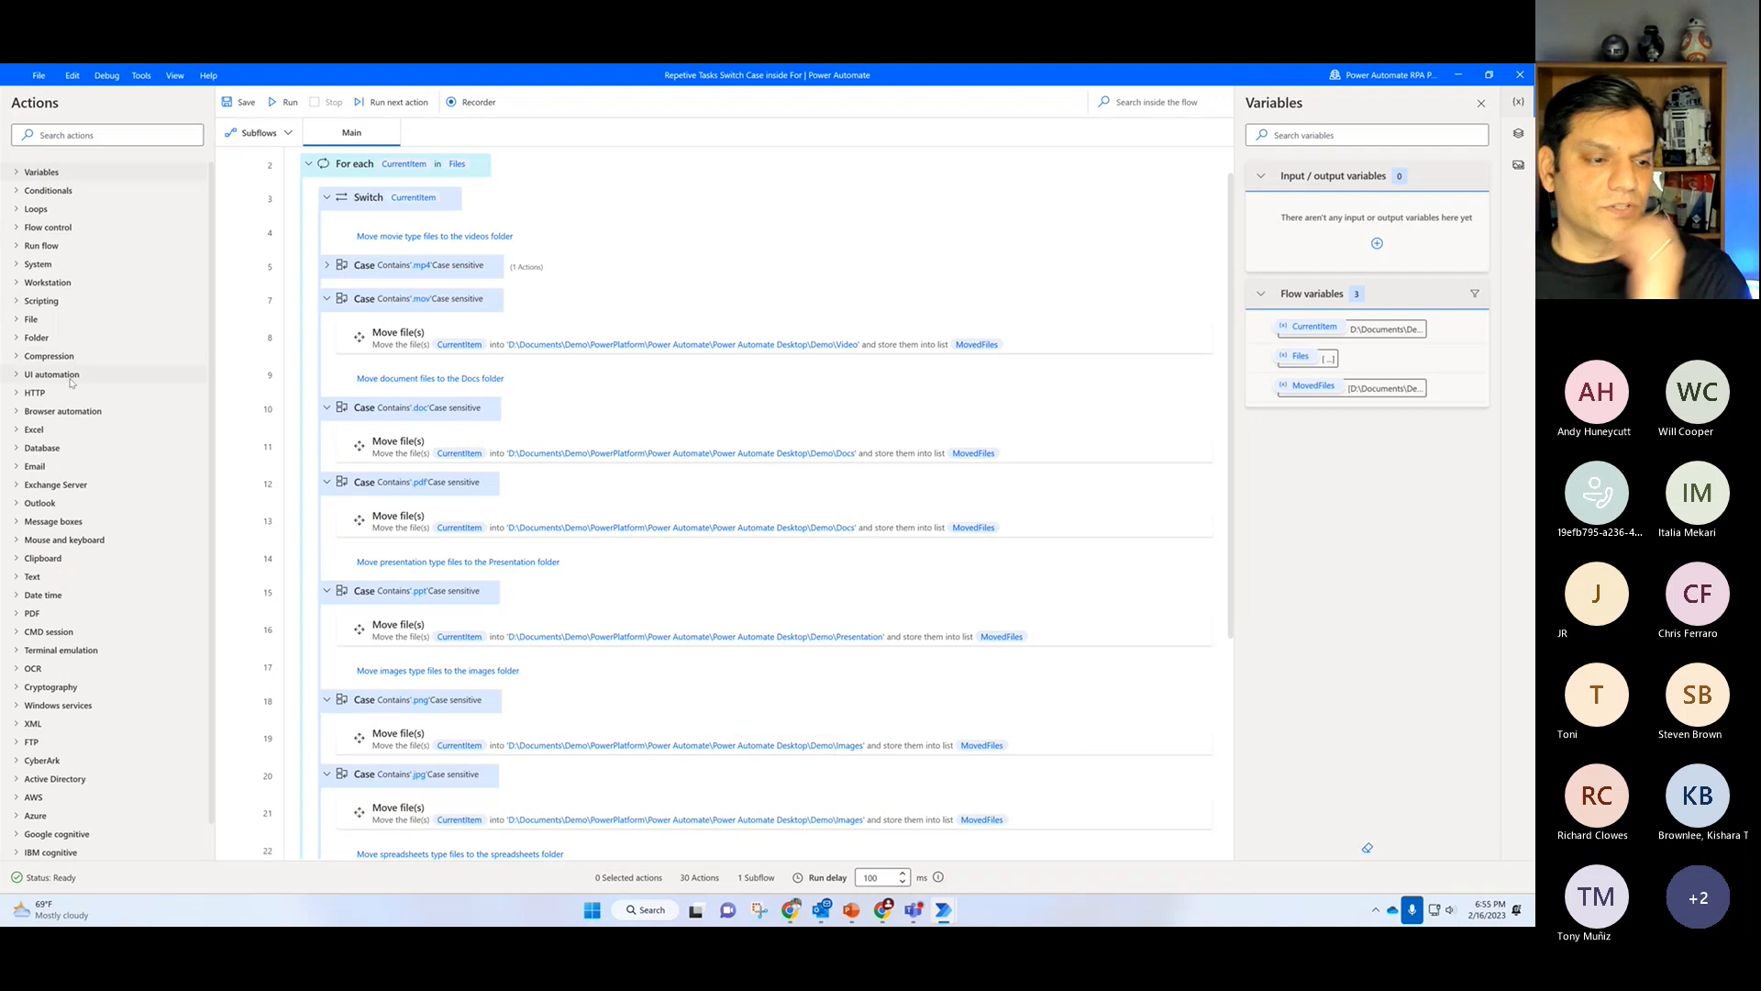
pyautogui.scroll(-1, 66, 646)
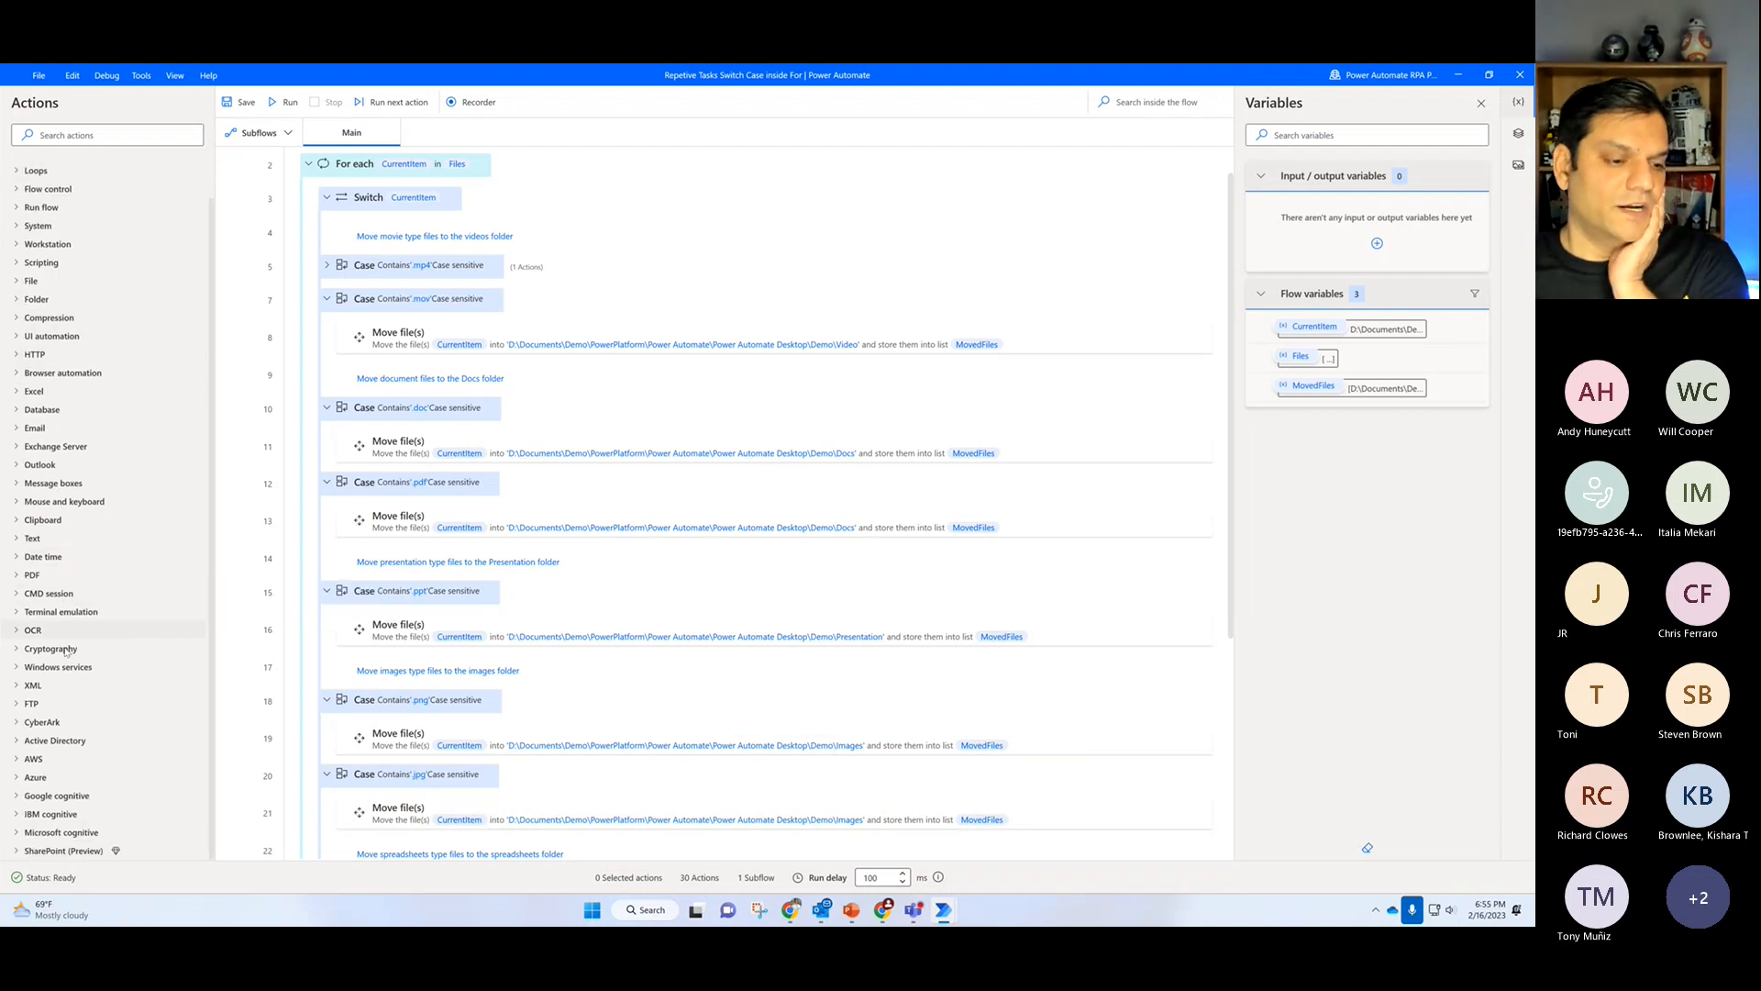
pyautogui.click(41, 851)
pyautogui.scroll(-3, 65, 830)
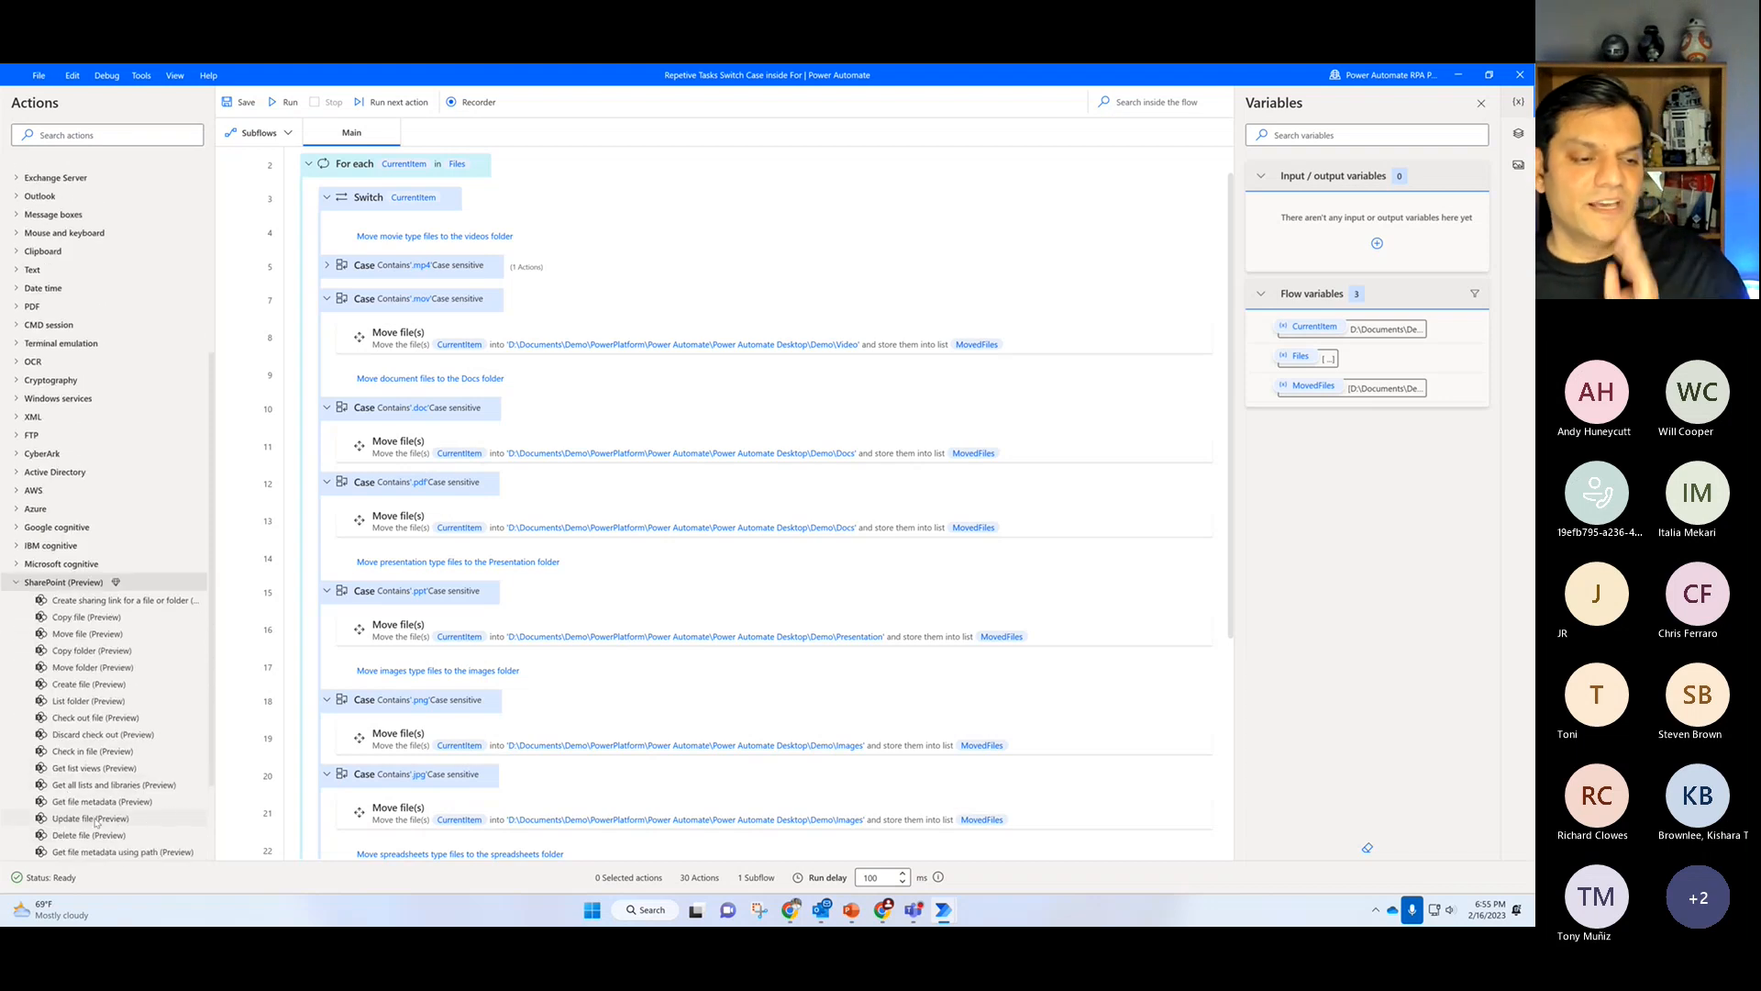
pyautogui.scroll(-3, 113, 792)
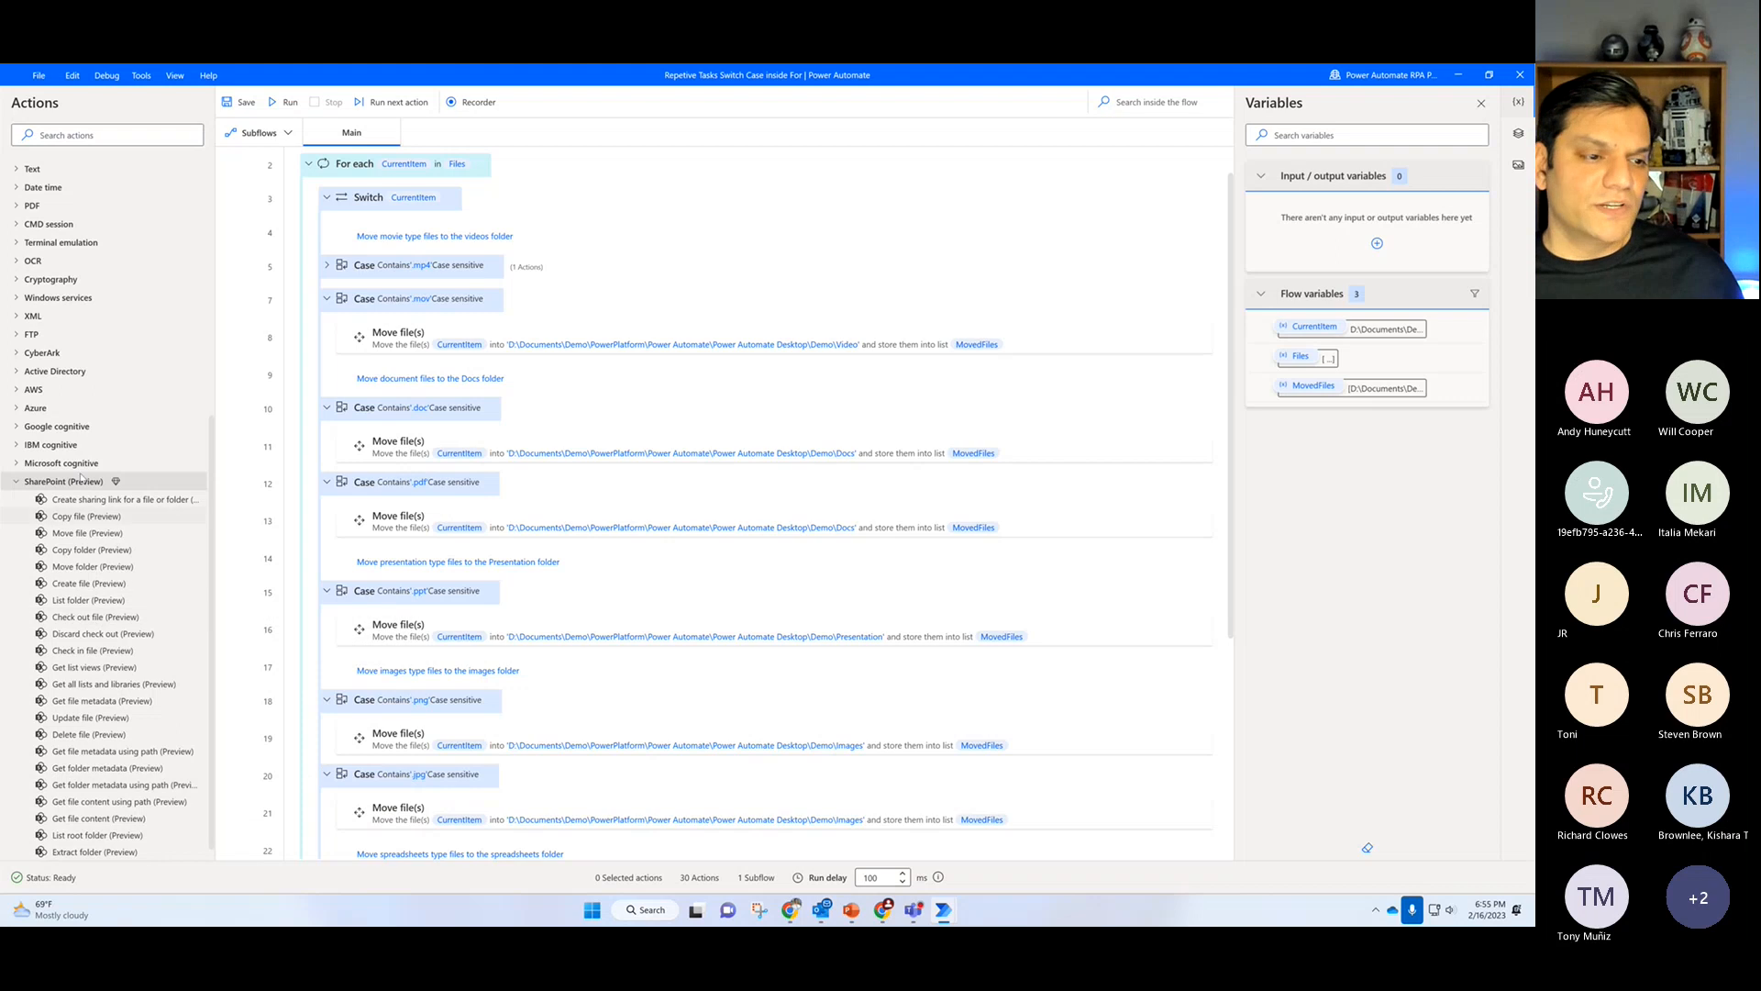
pyautogui.click(16, 486)
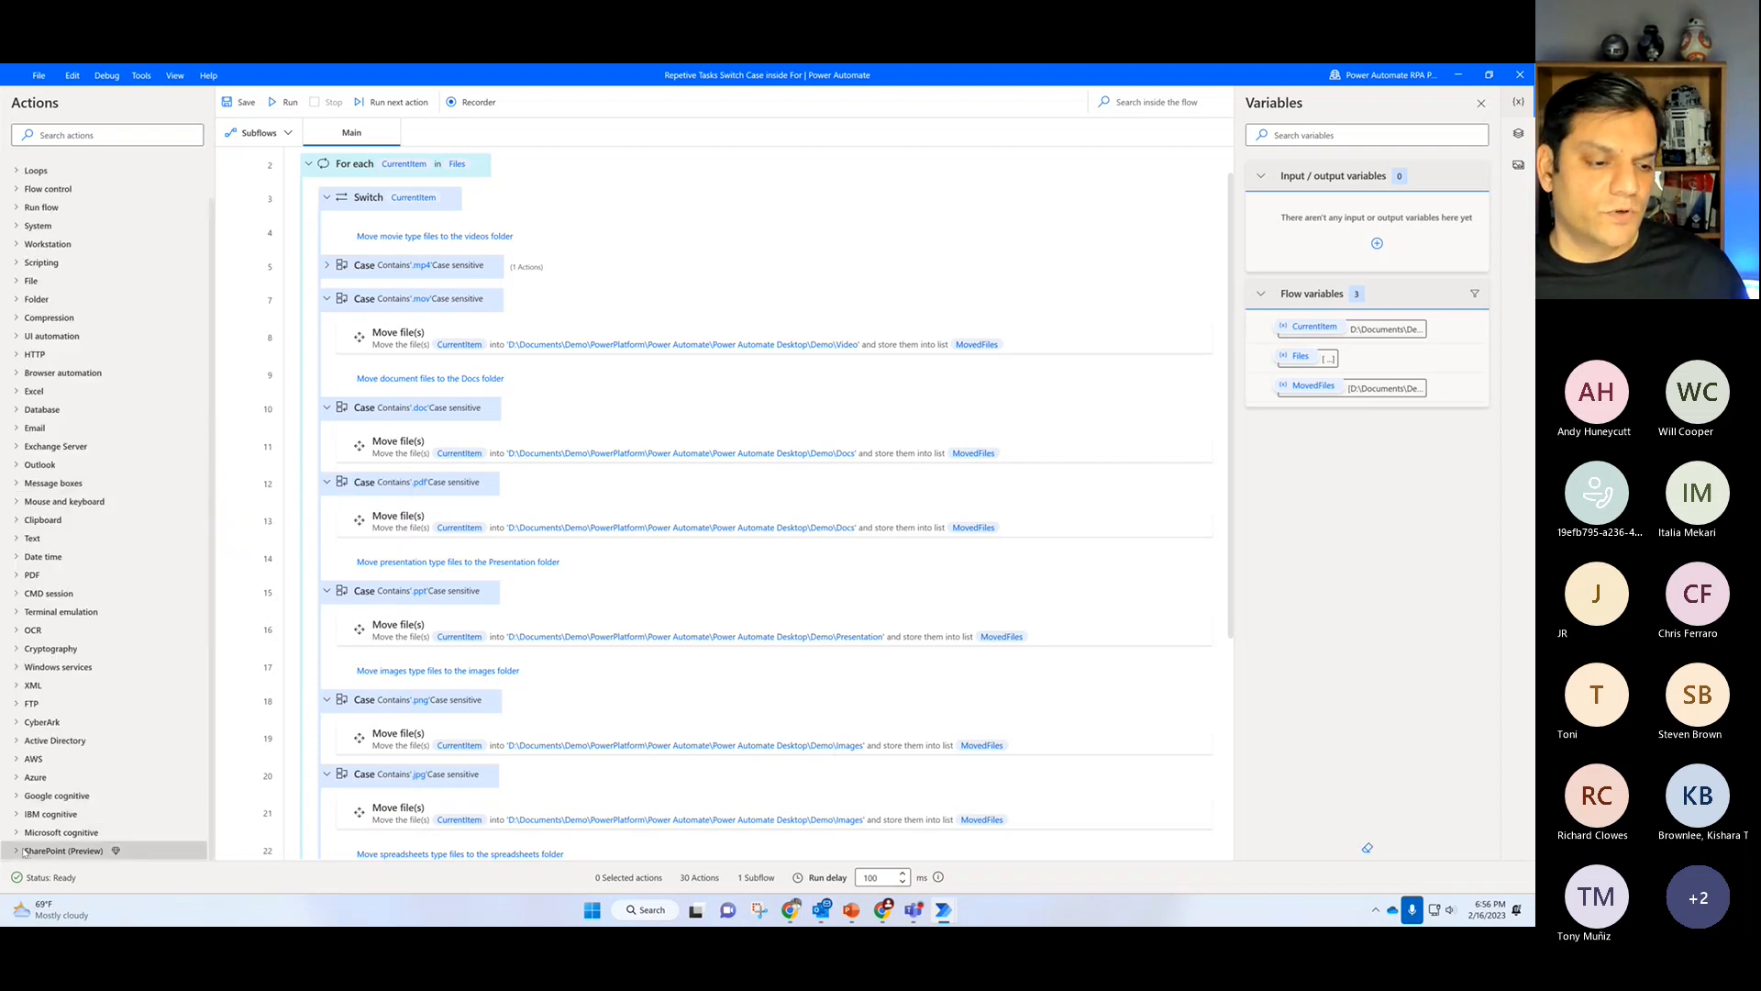